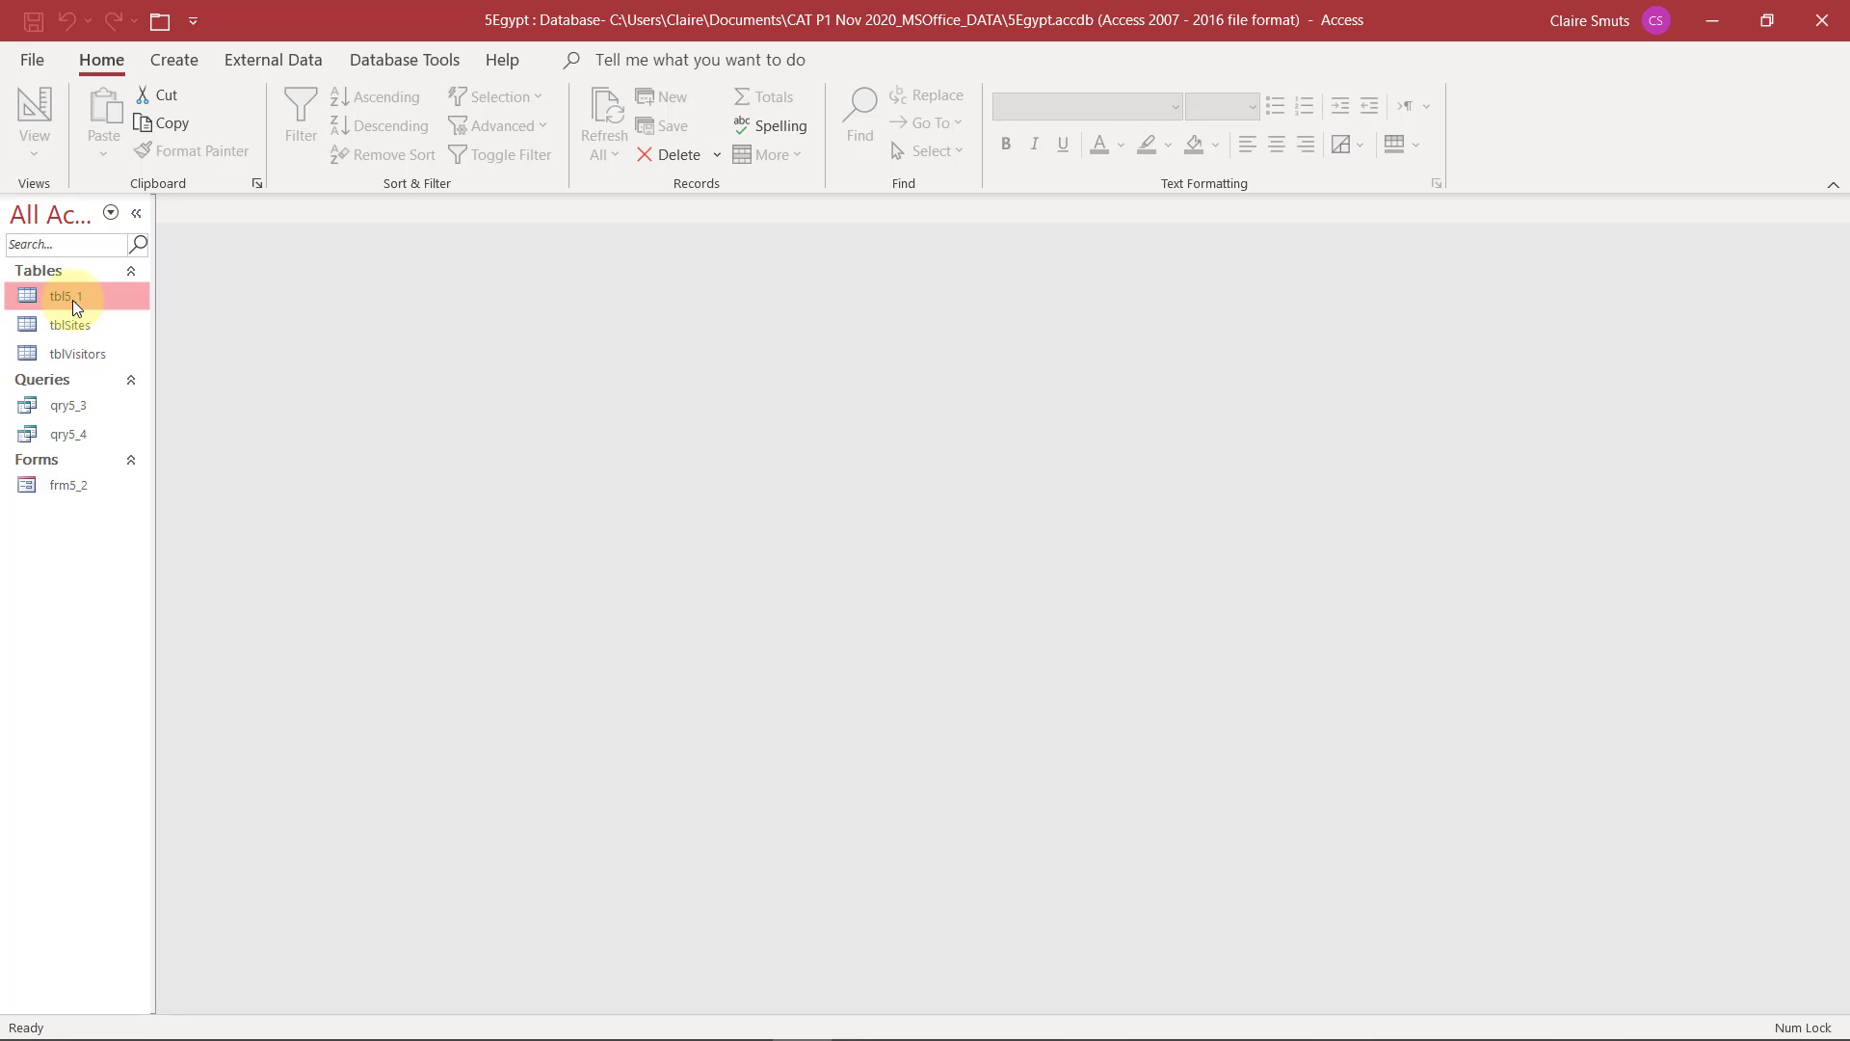
# Open table tbl5_1 in Design View and set the TSurname field's Indexed property to Yes (Duplicates OK)
pyautogui.rightClick(68, 302)
pyautogui.click(123, 352)
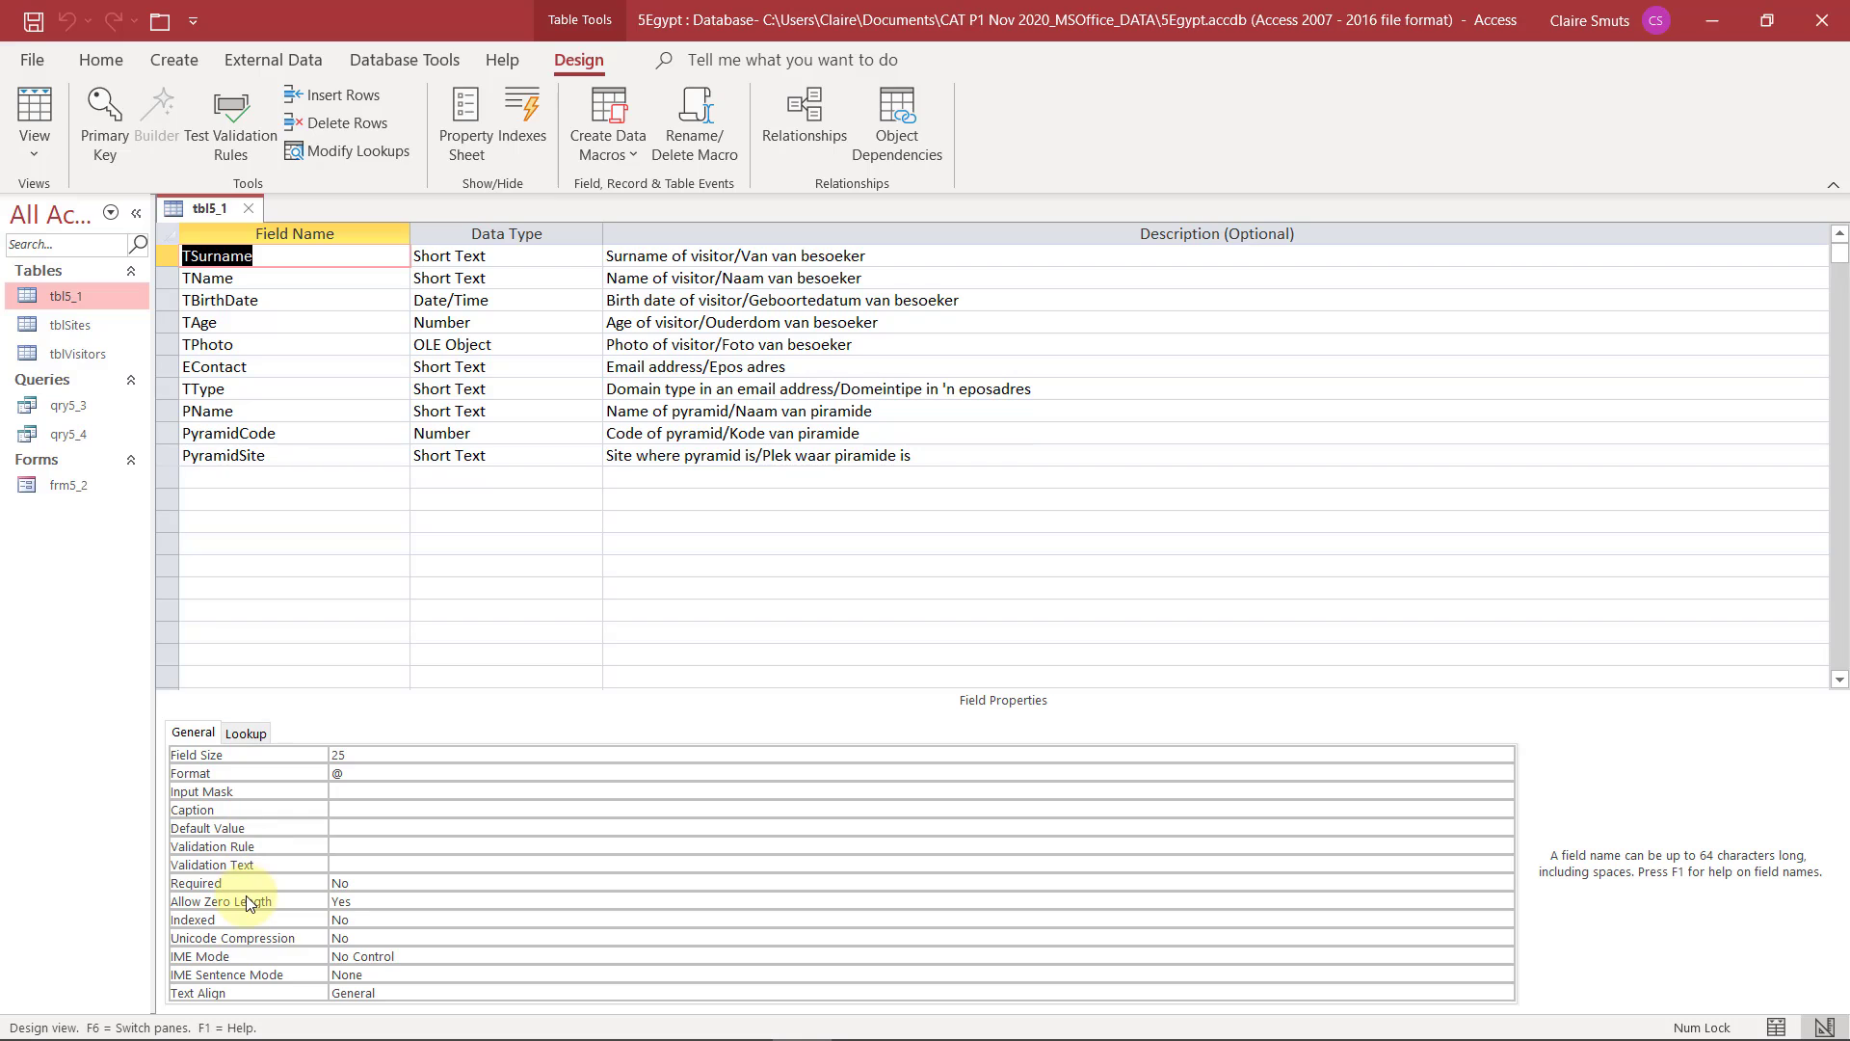
pyautogui.click(343, 919)
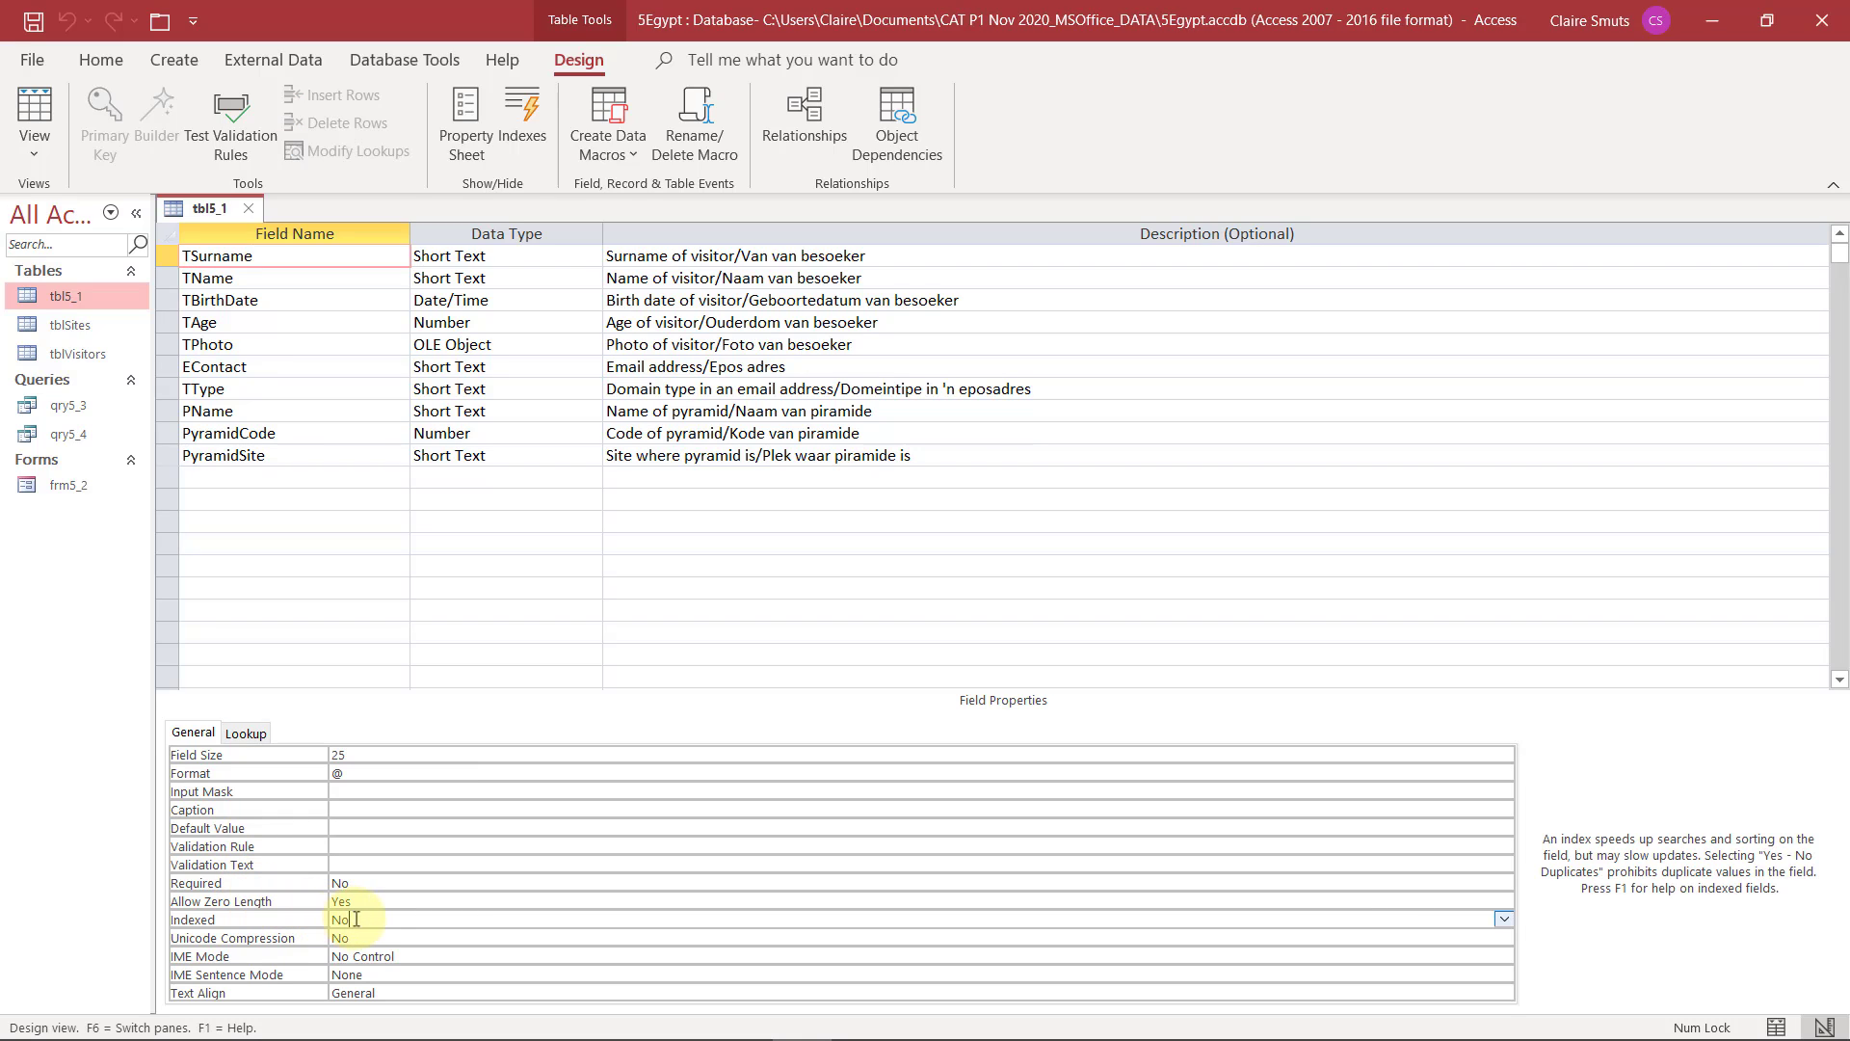
pyautogui.doubleClick(375, 922)
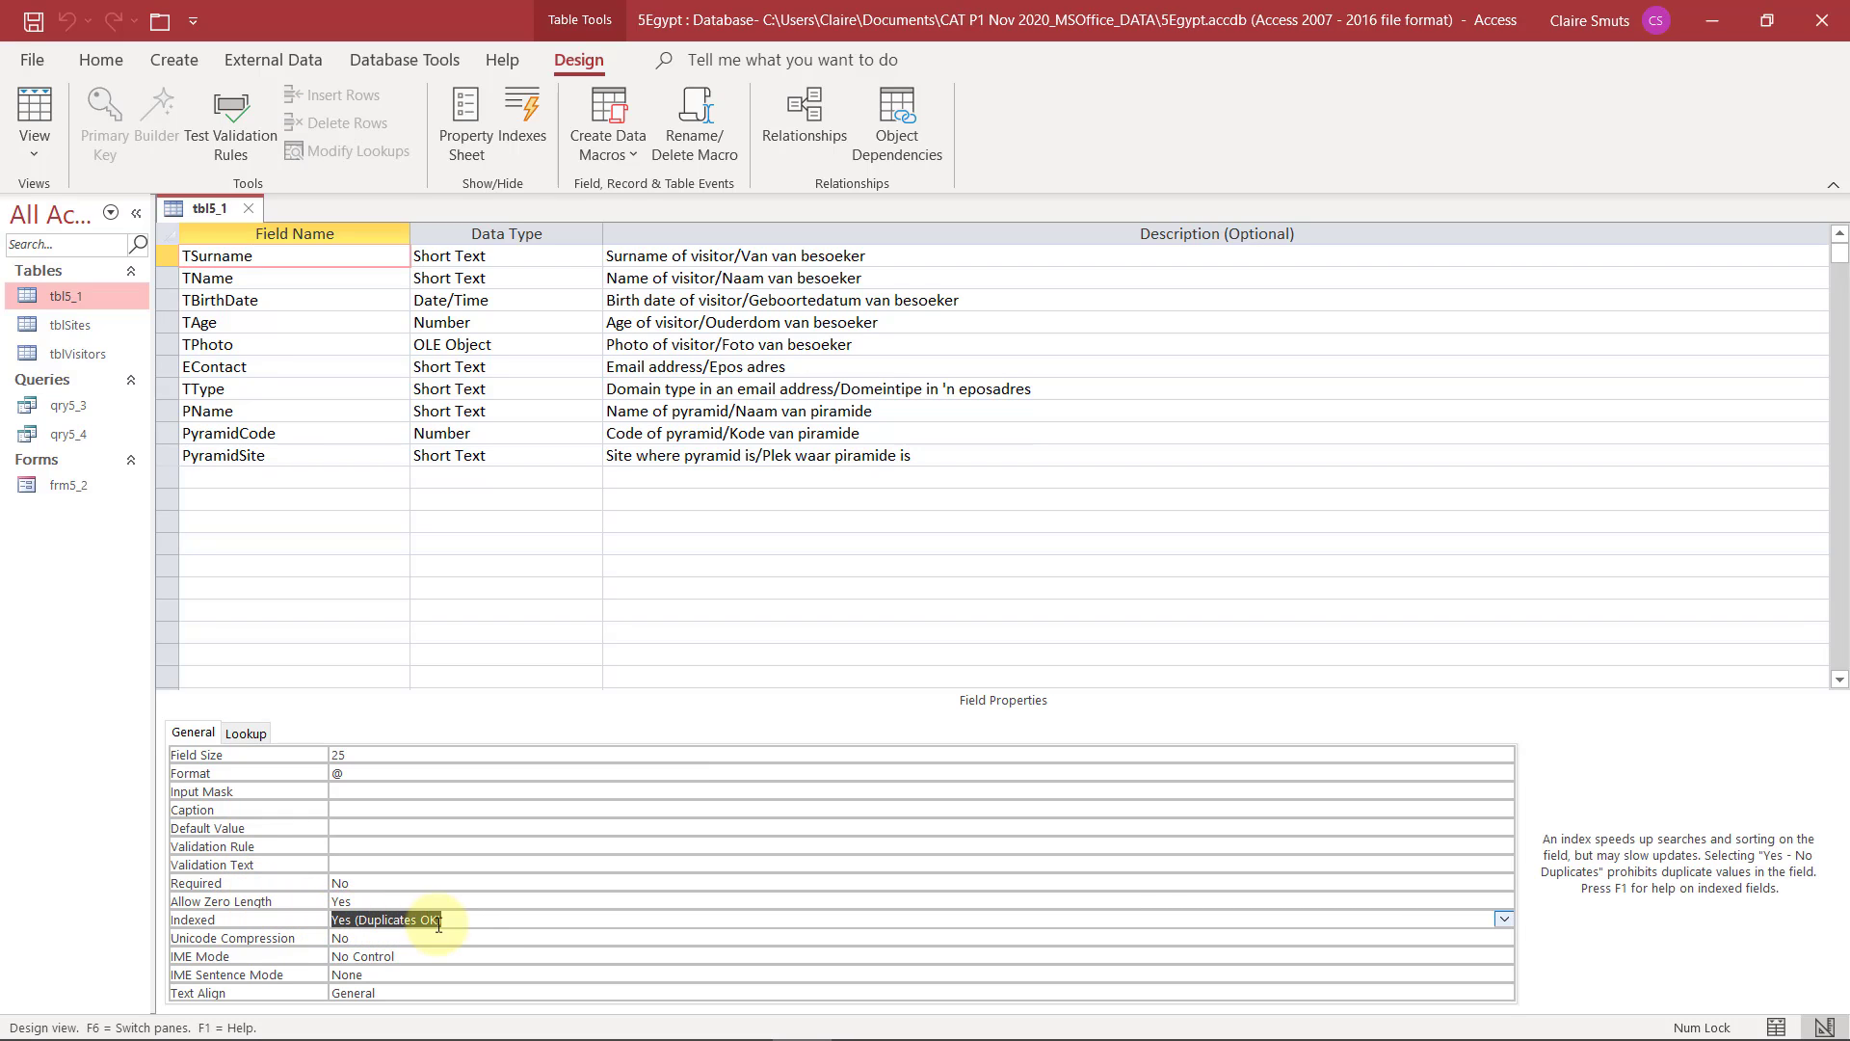
pyautogui.doubleClick(488, 926)
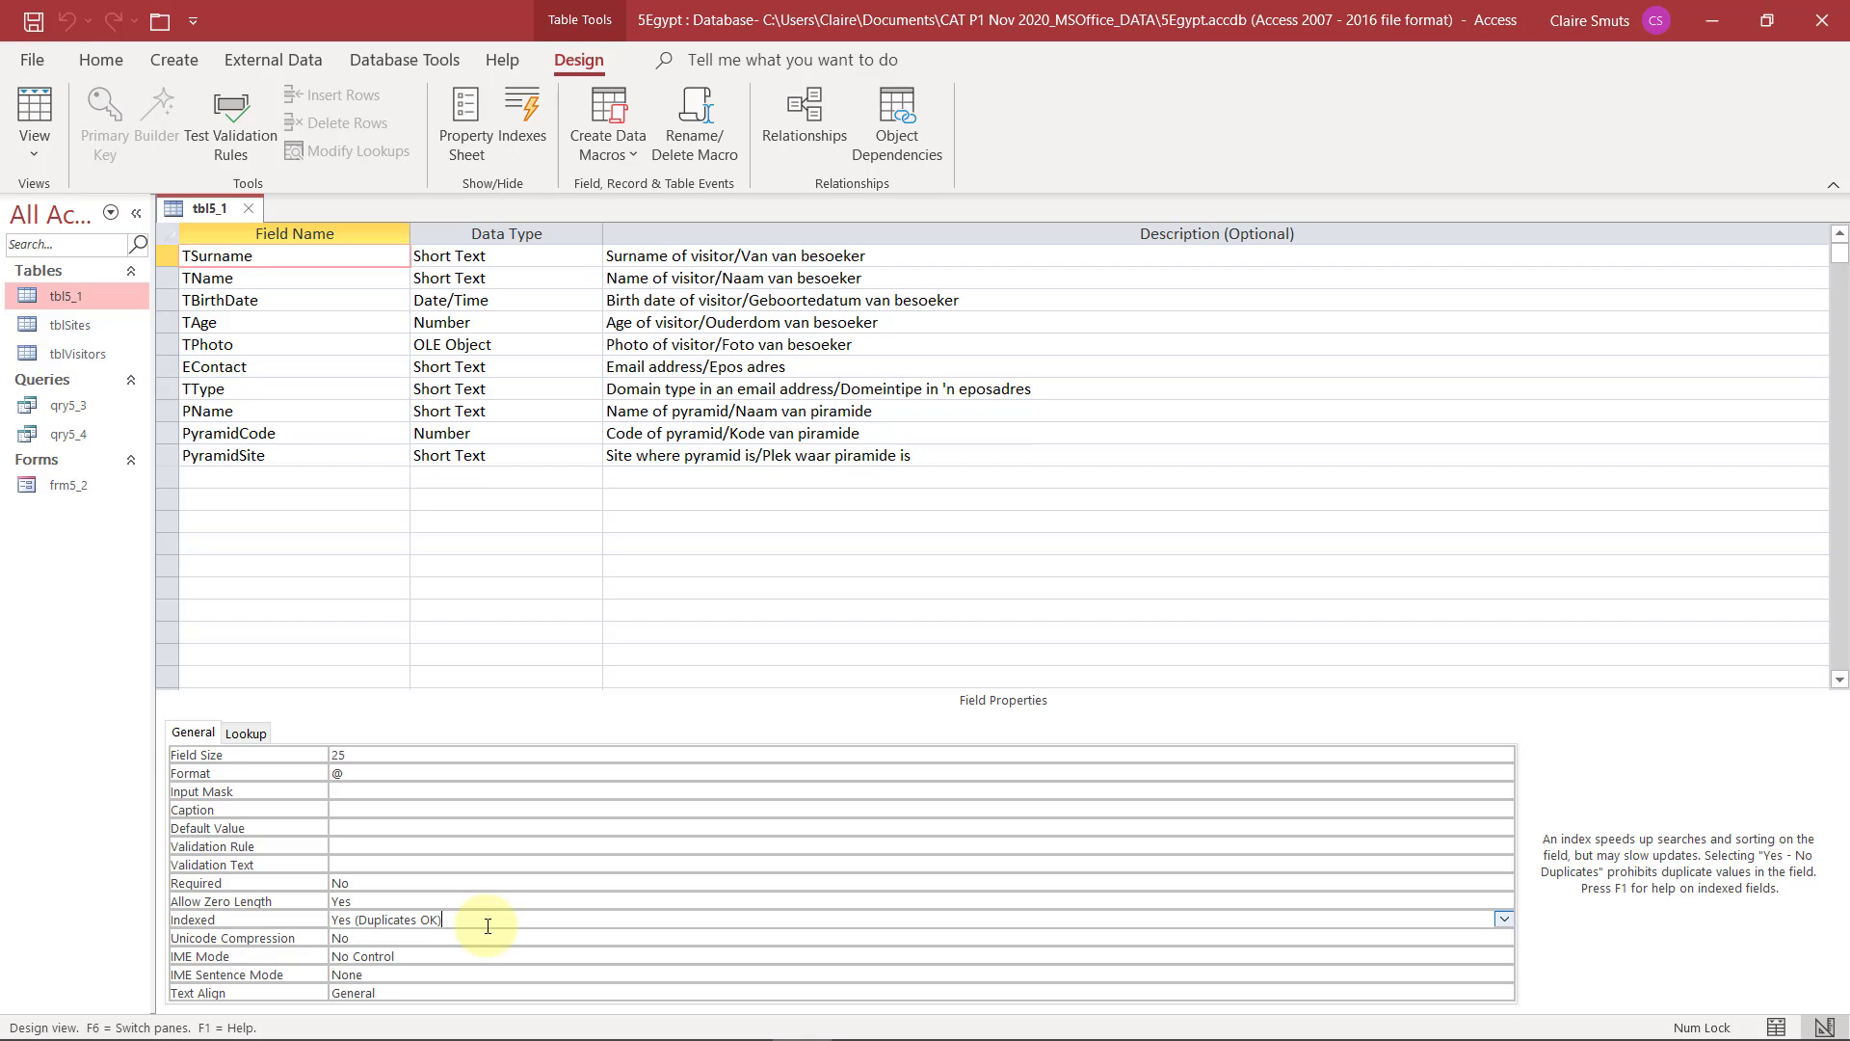
pyautogui.doubleClick(487, 926)
pyautogui.doubleClick(487, 927)
pyautogui.click(1503, 919)
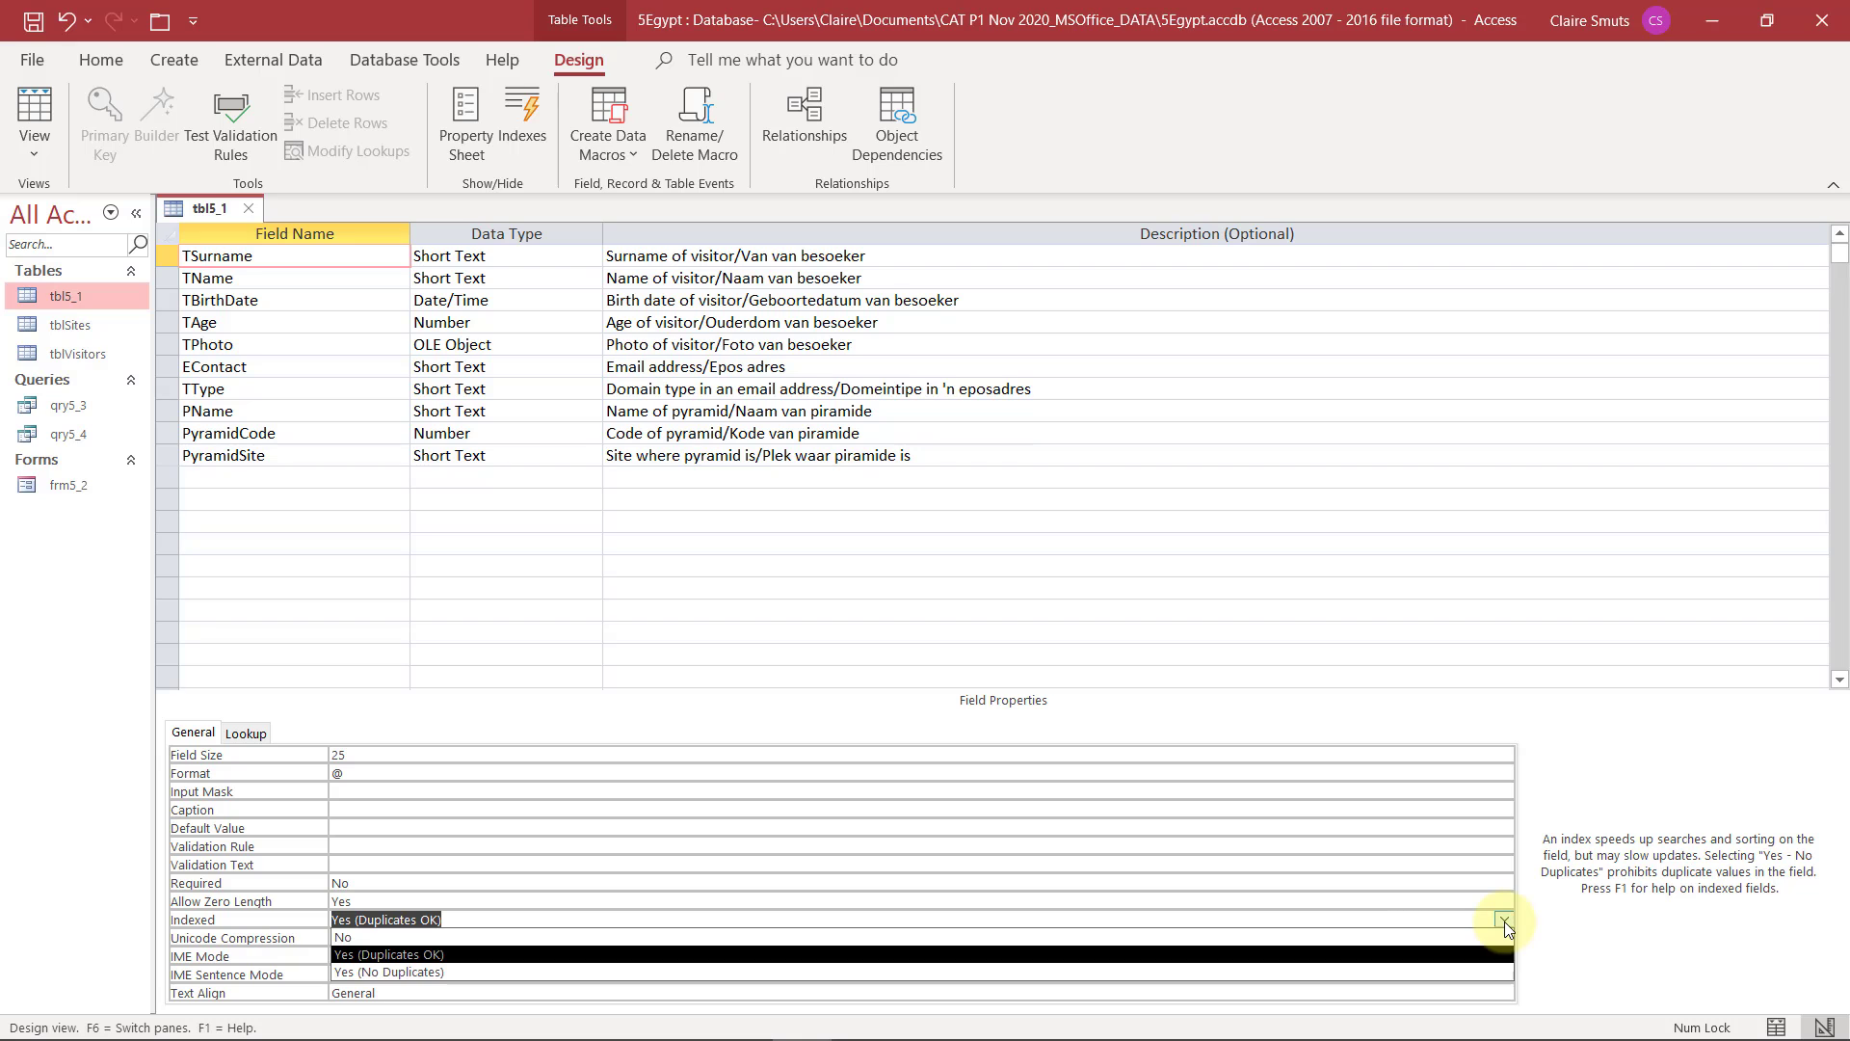
pyautogui.click(1505, 921)
# Set the TBirthDate field's Format property to Short Date
pyautogui.hotkey('alt', 'Tab')
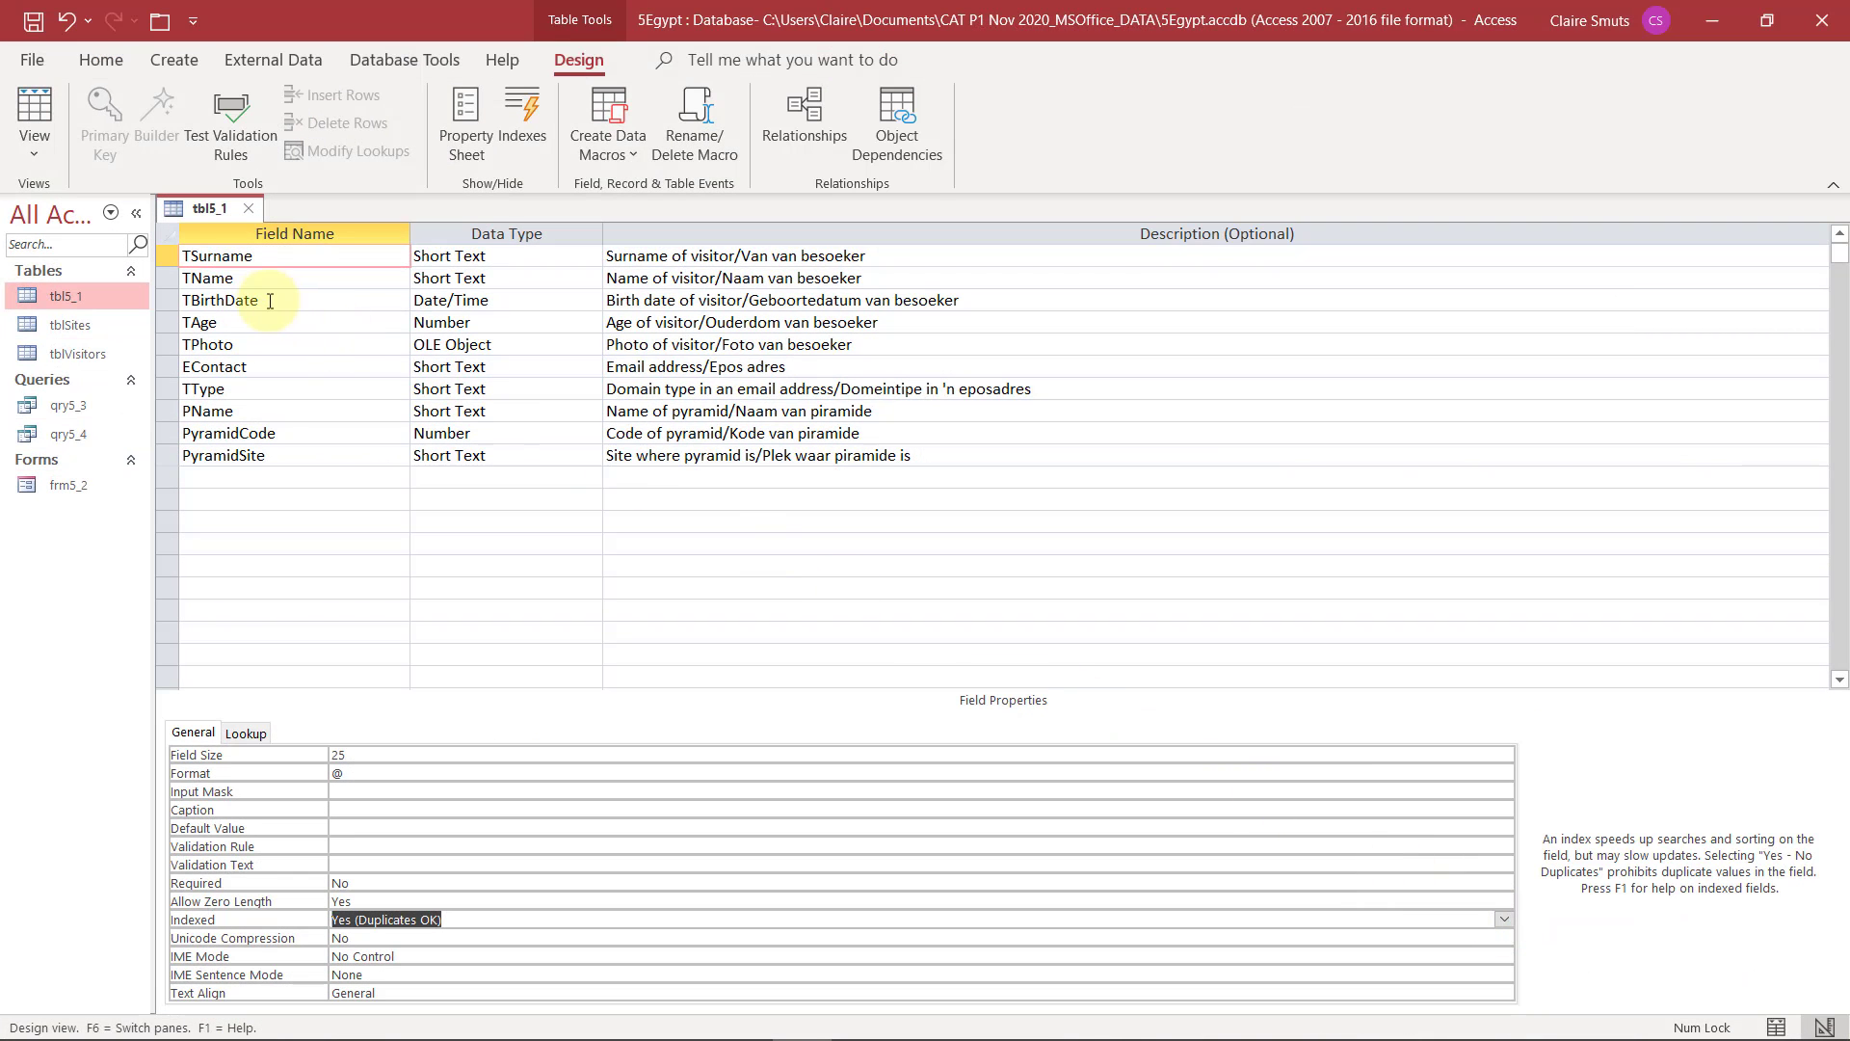
pyautogui.click(269, 301)
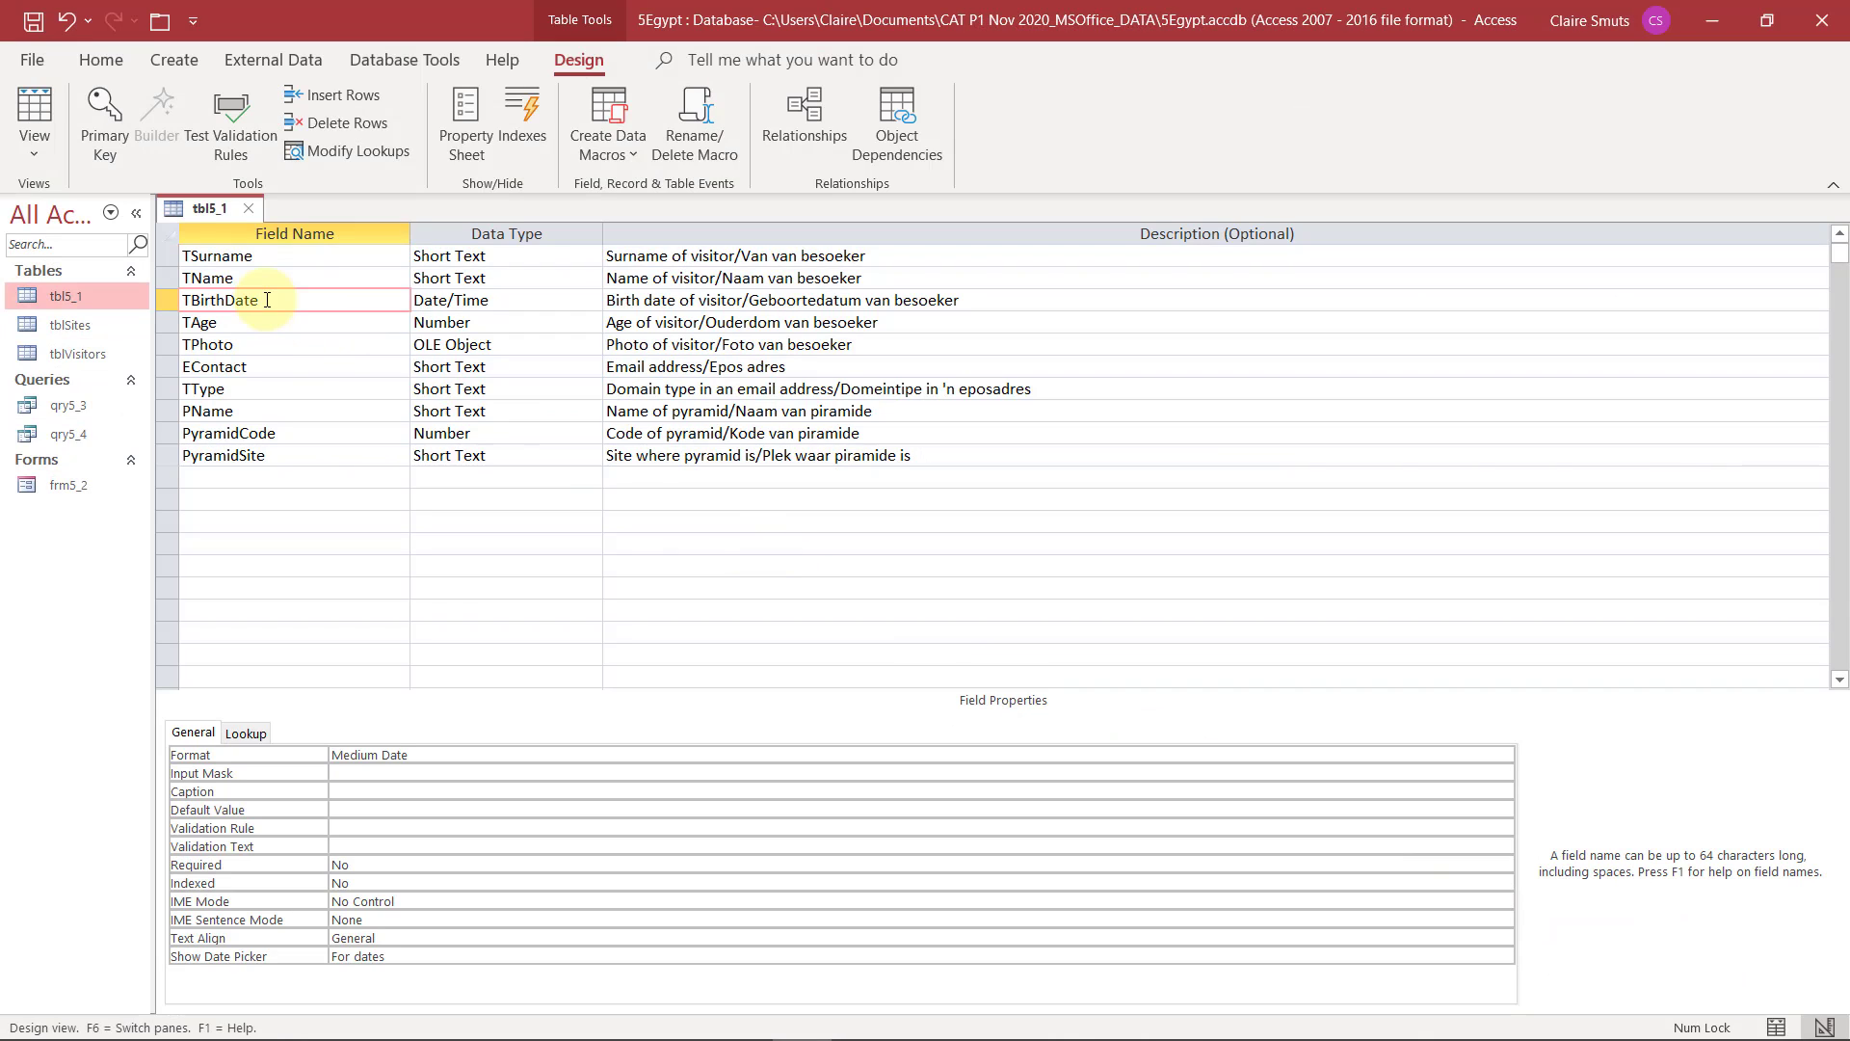
pyautogui.click(453, 755)
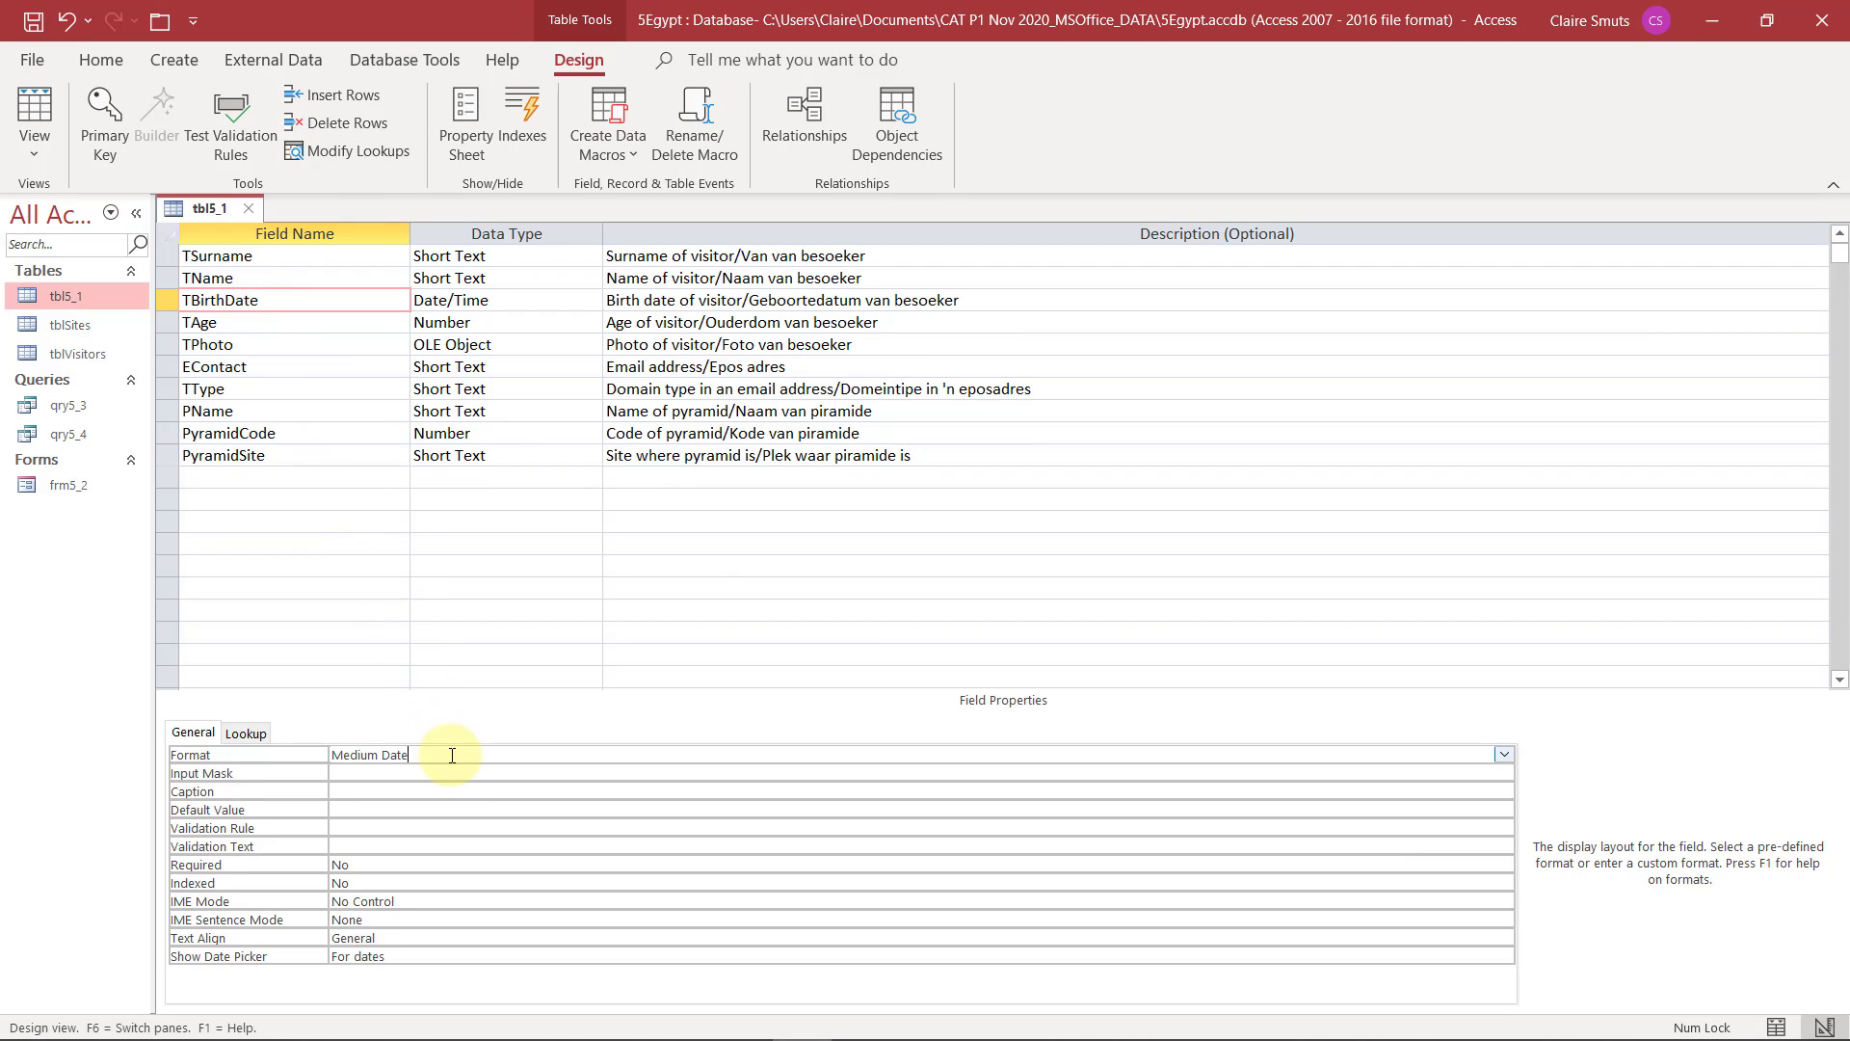
pyautogui.click(1504, 753)
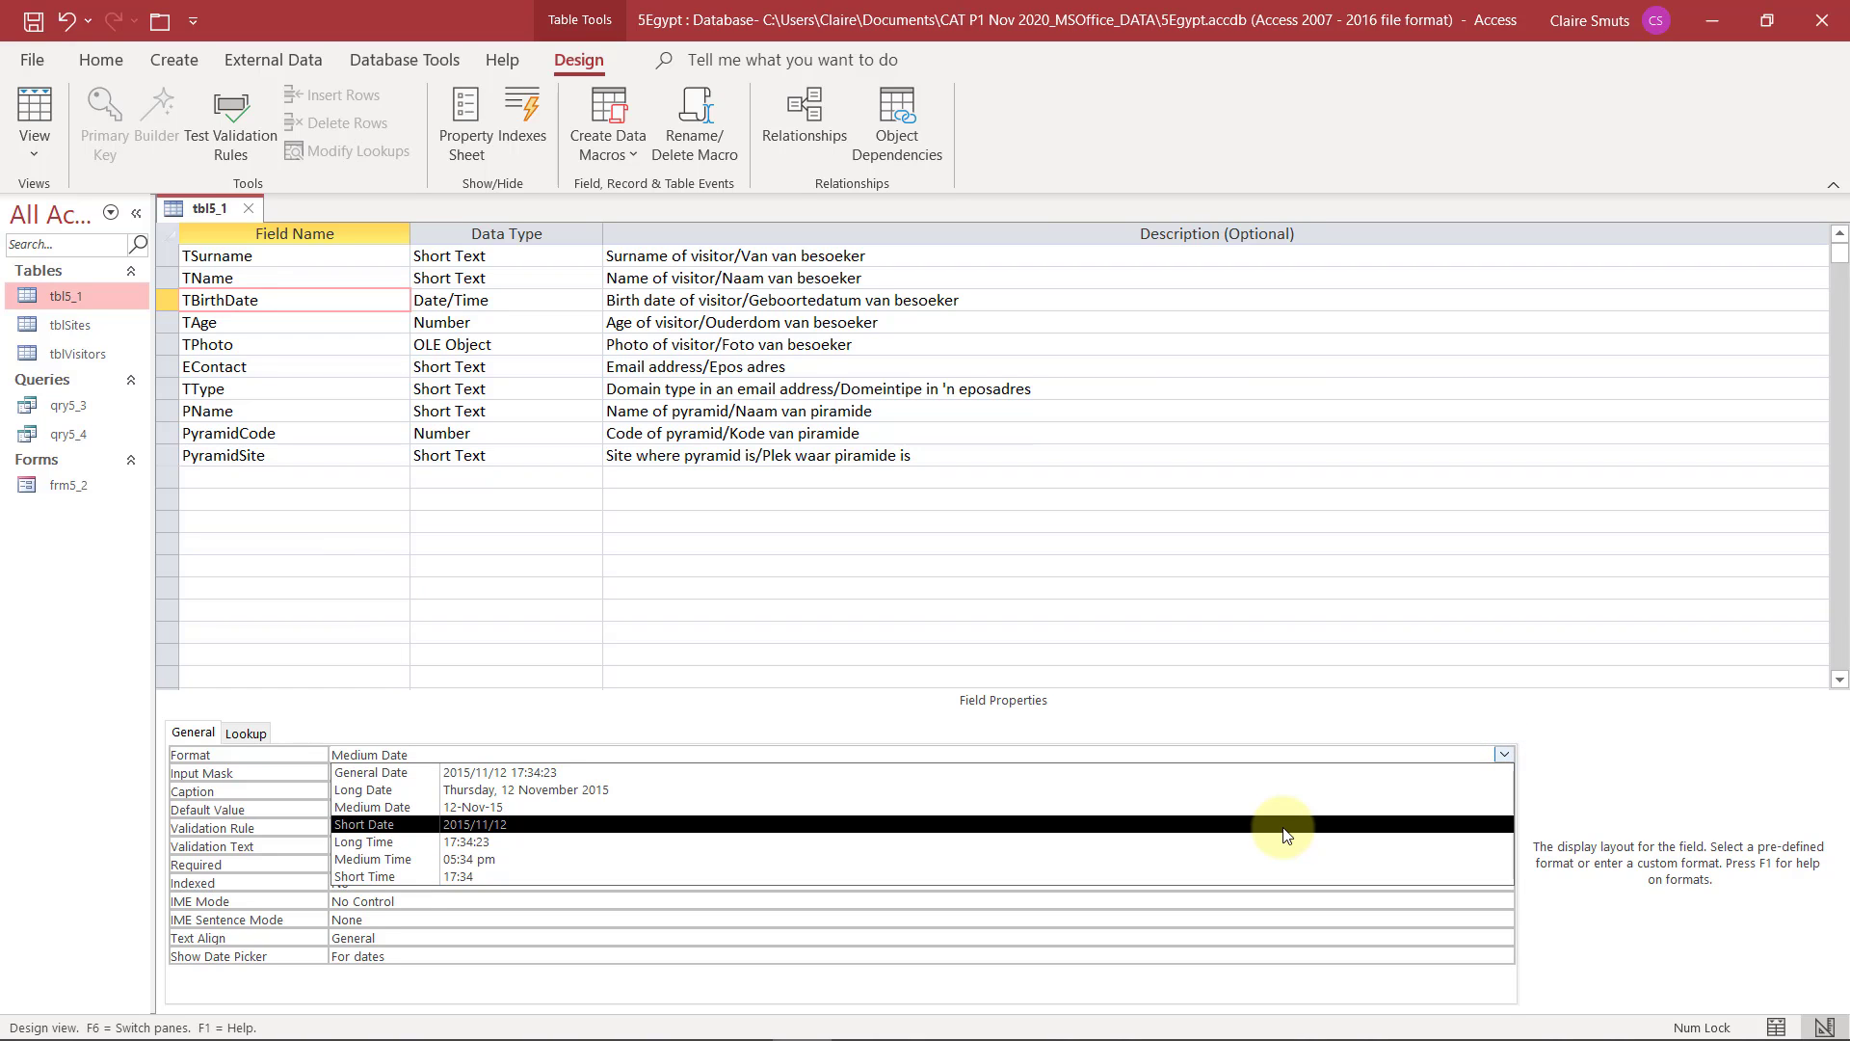
pyautogui.click(1283, 827)
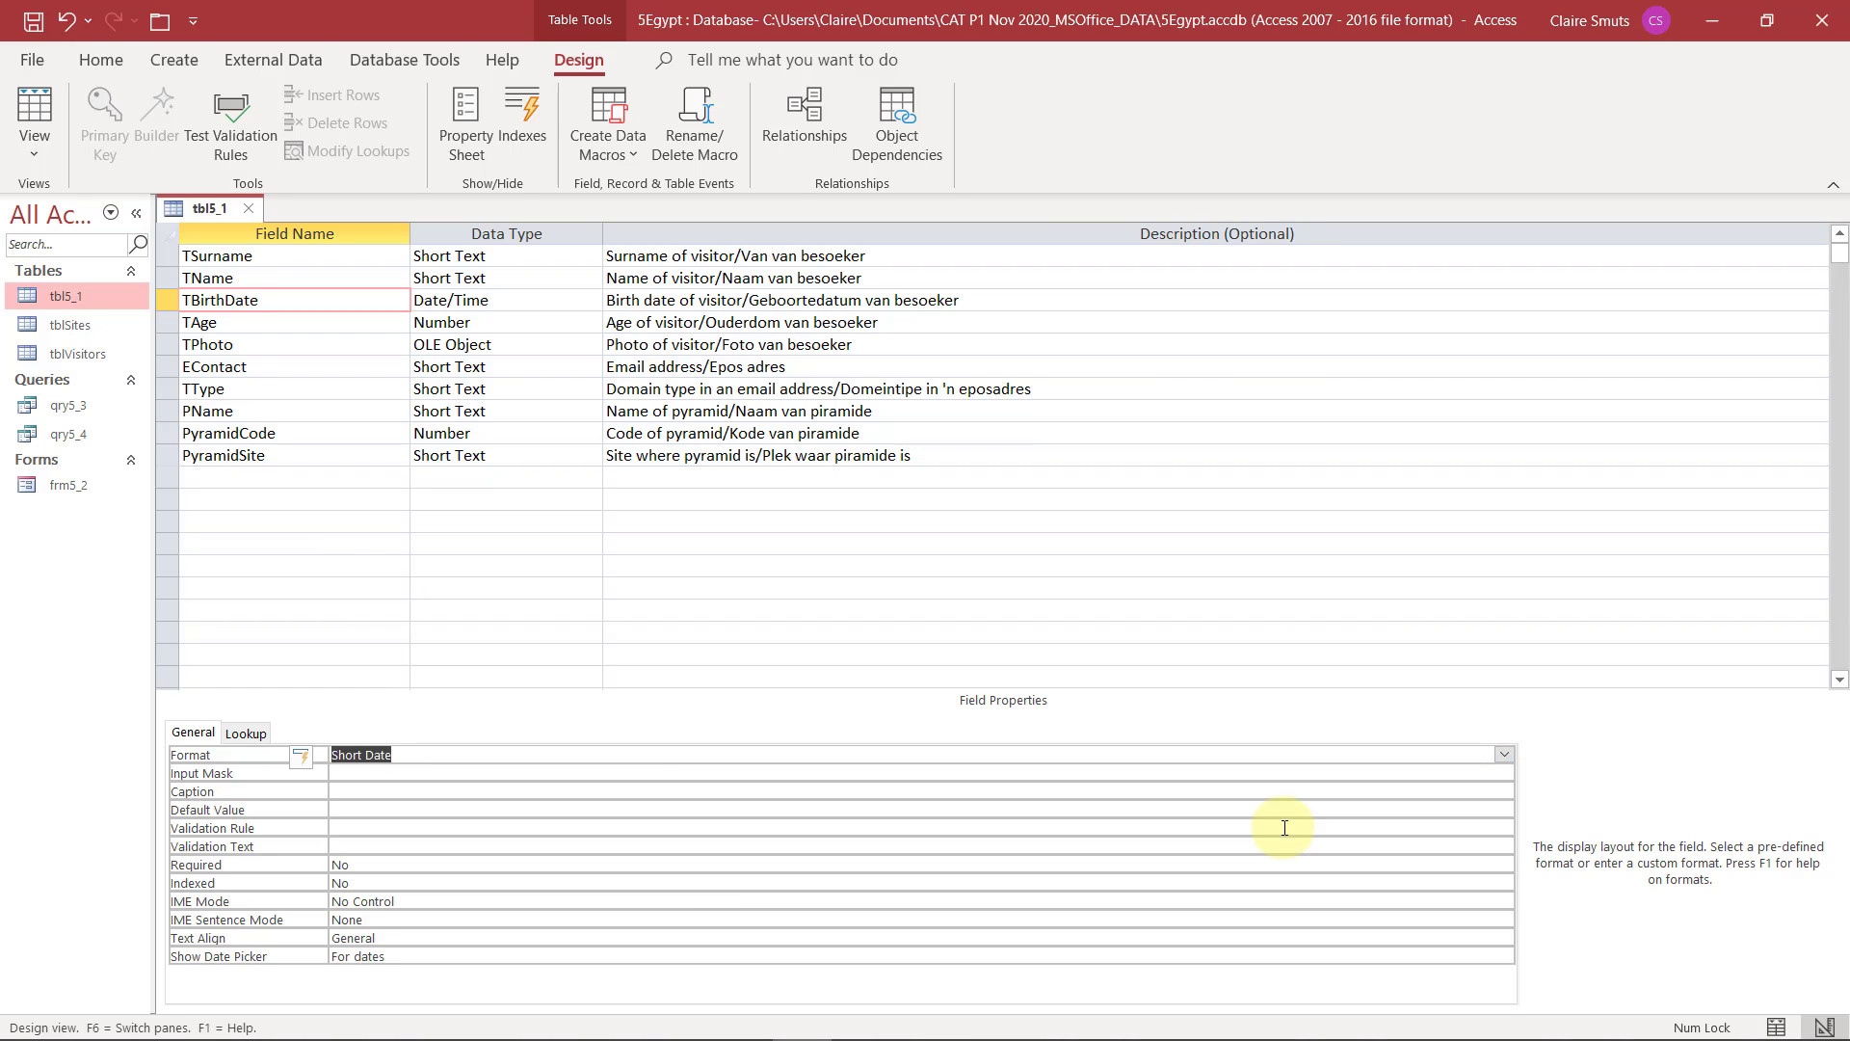
# Check the exam instructions and set the TAge field's Decimal Places property to 0
pyautogui.hotkey('alt', 'Tab')
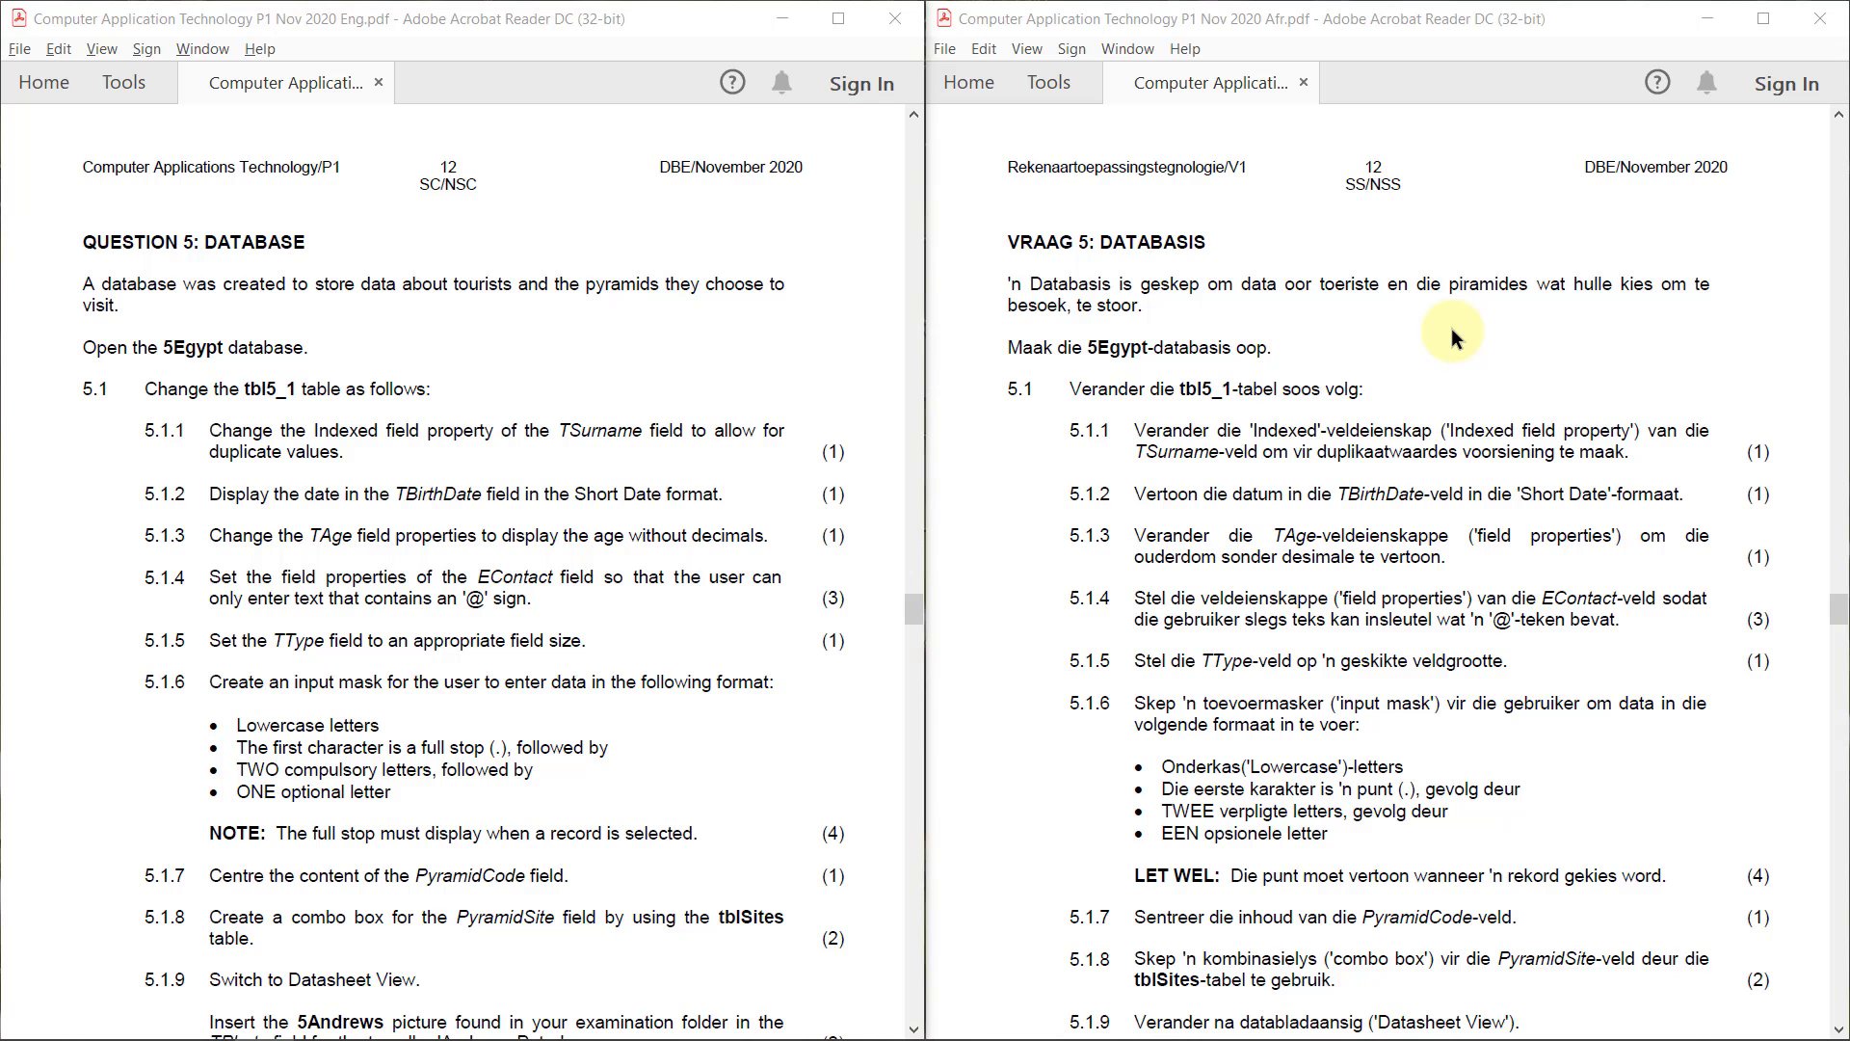
pyautogui.hotkey('alt', 'Tab')
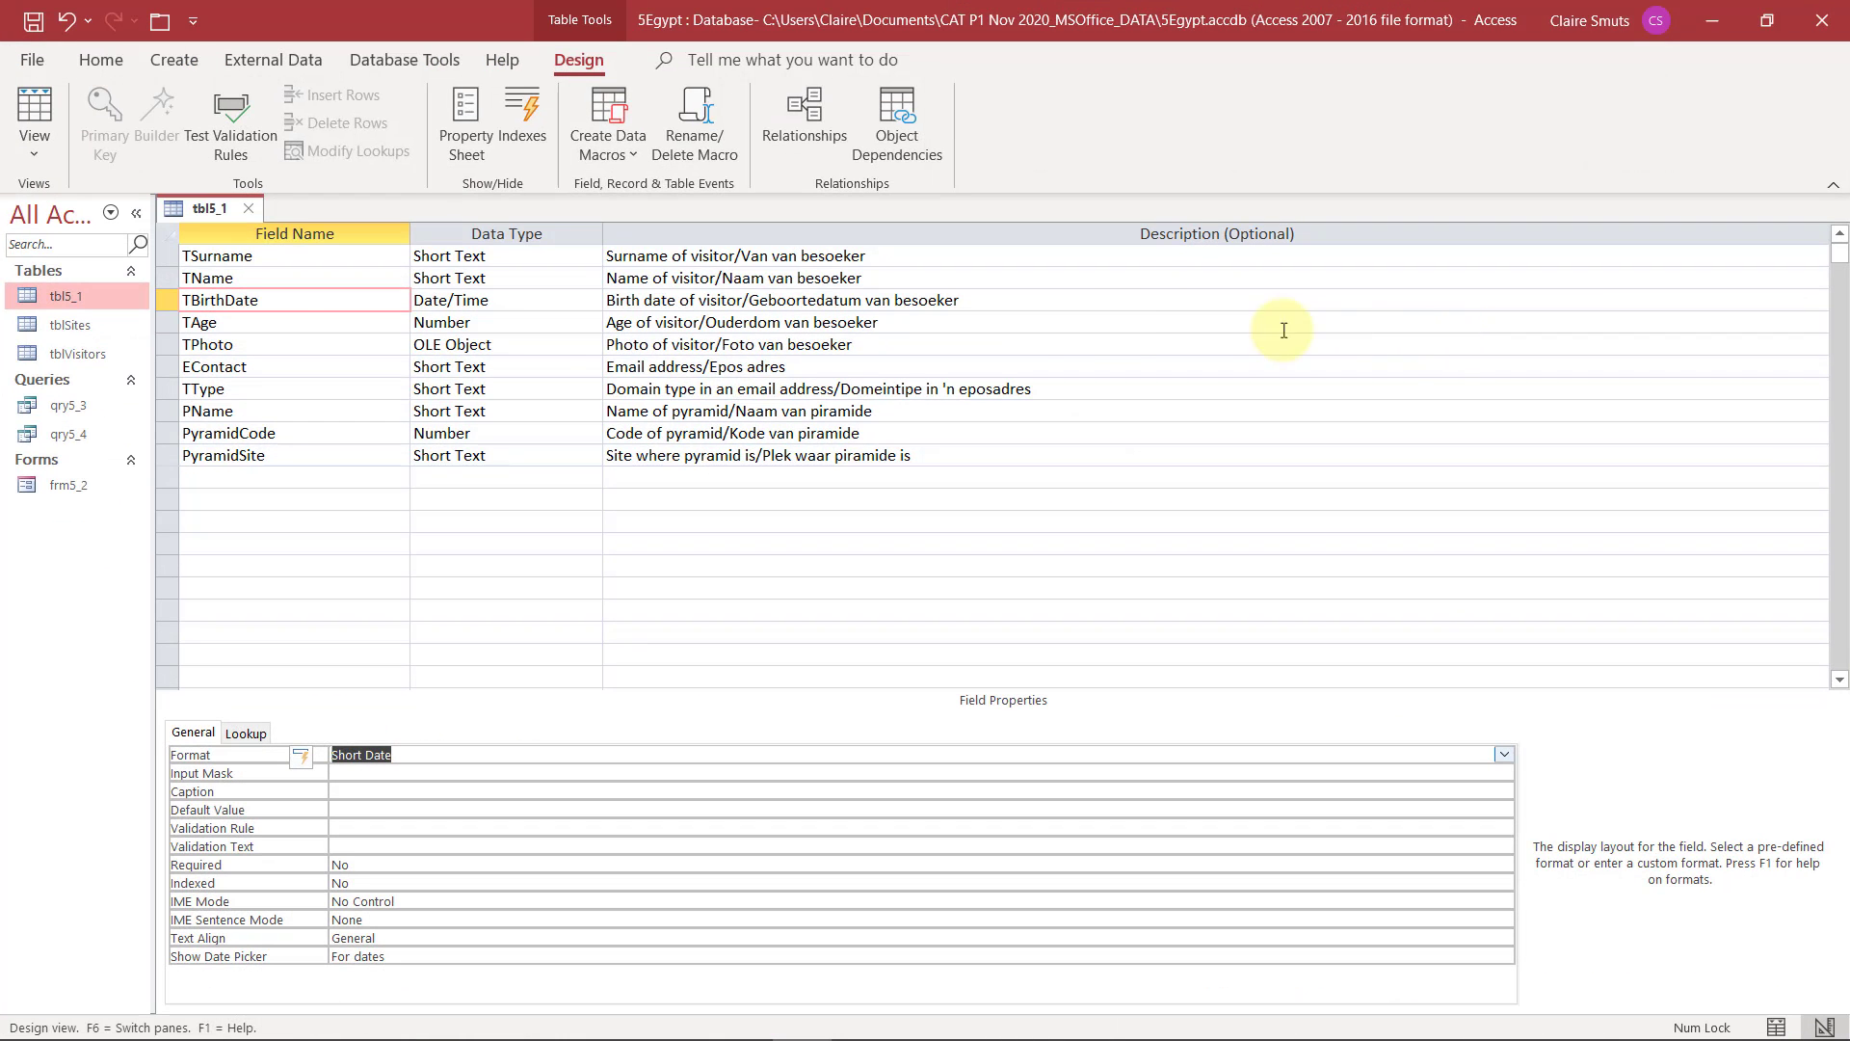
pyautogui.click(225, 323)
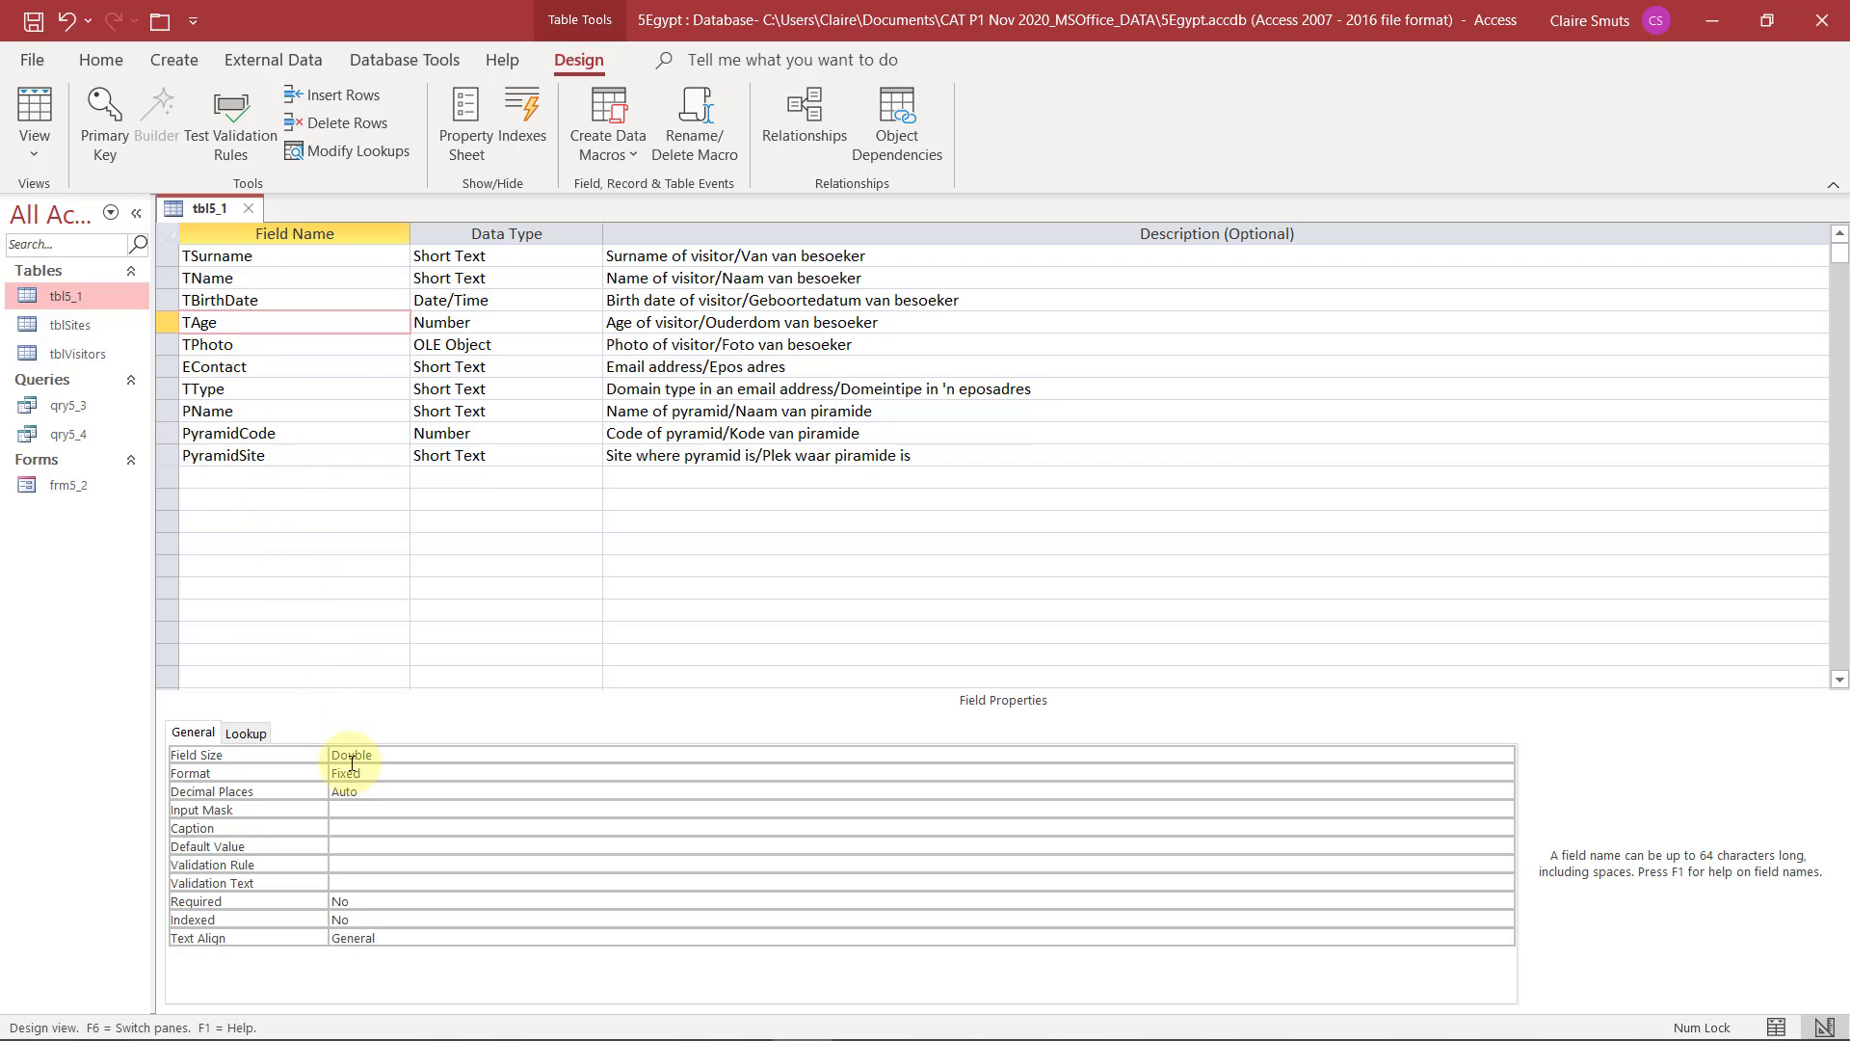
pyautogui.click(373, 792)
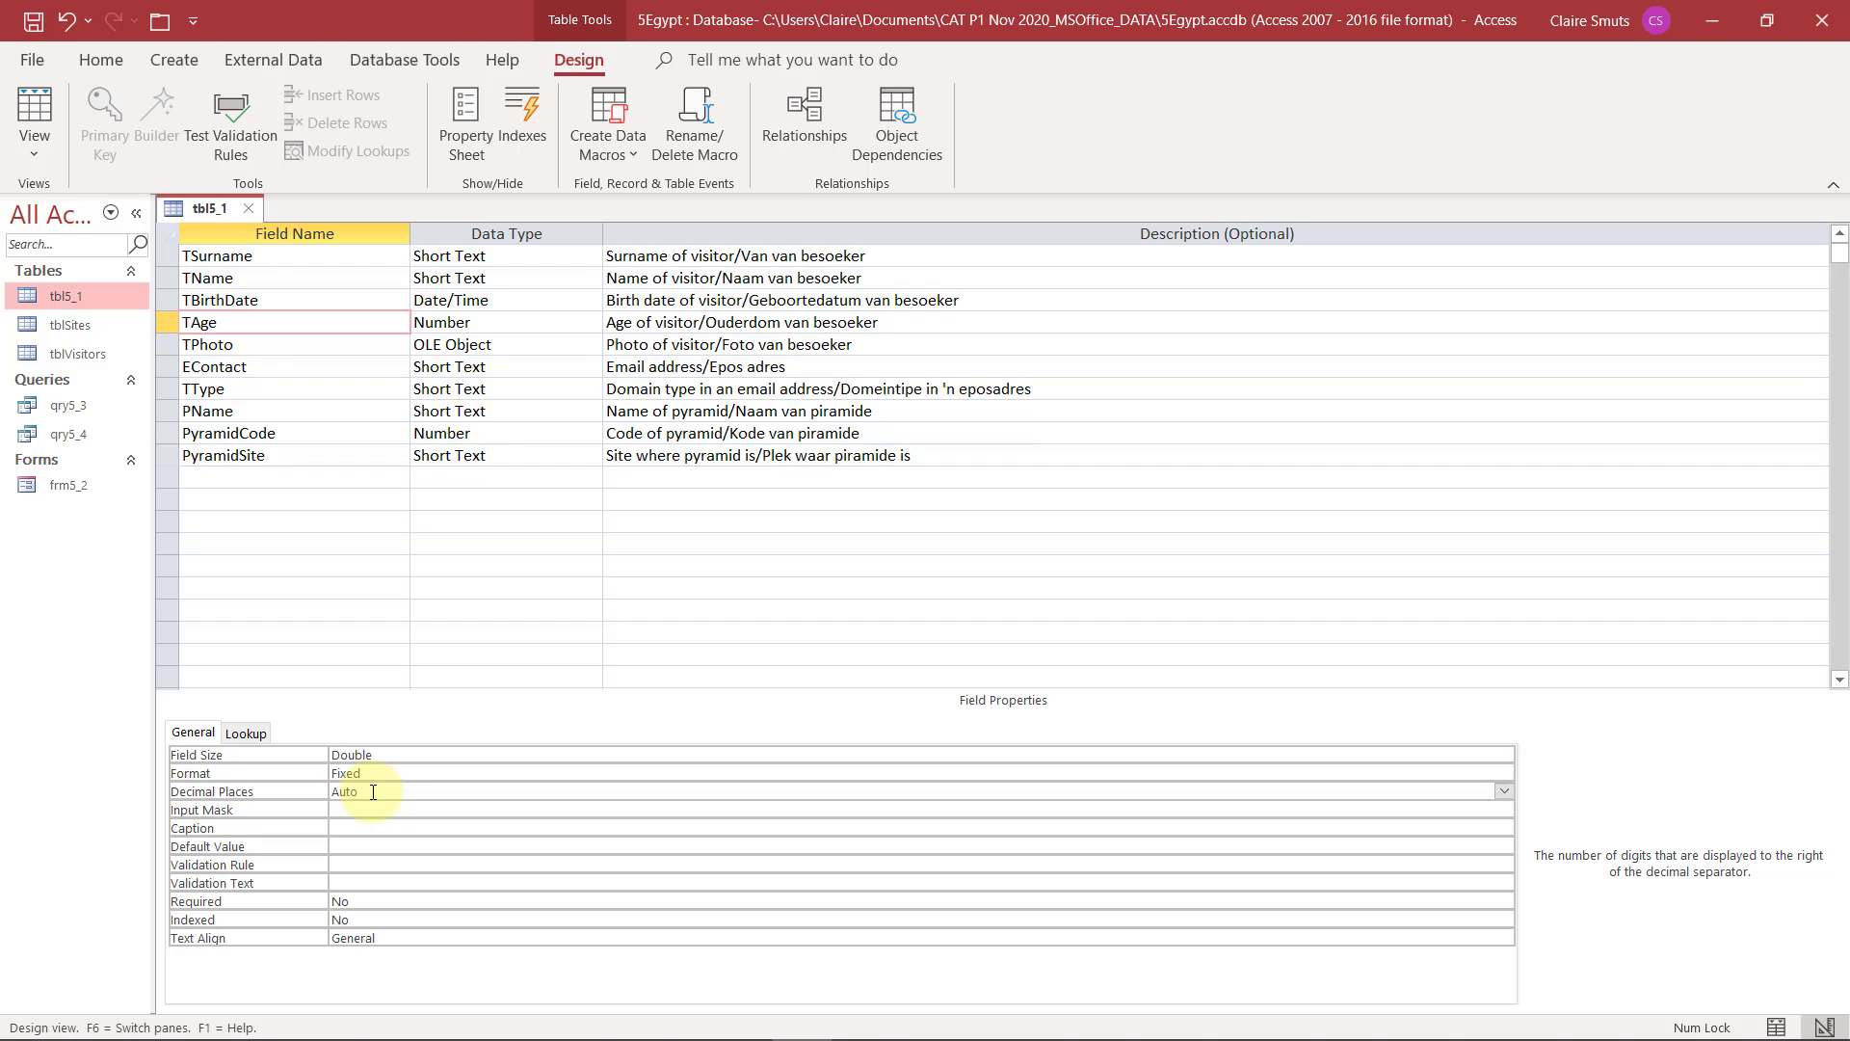
pyautogui.click(1501, 792)
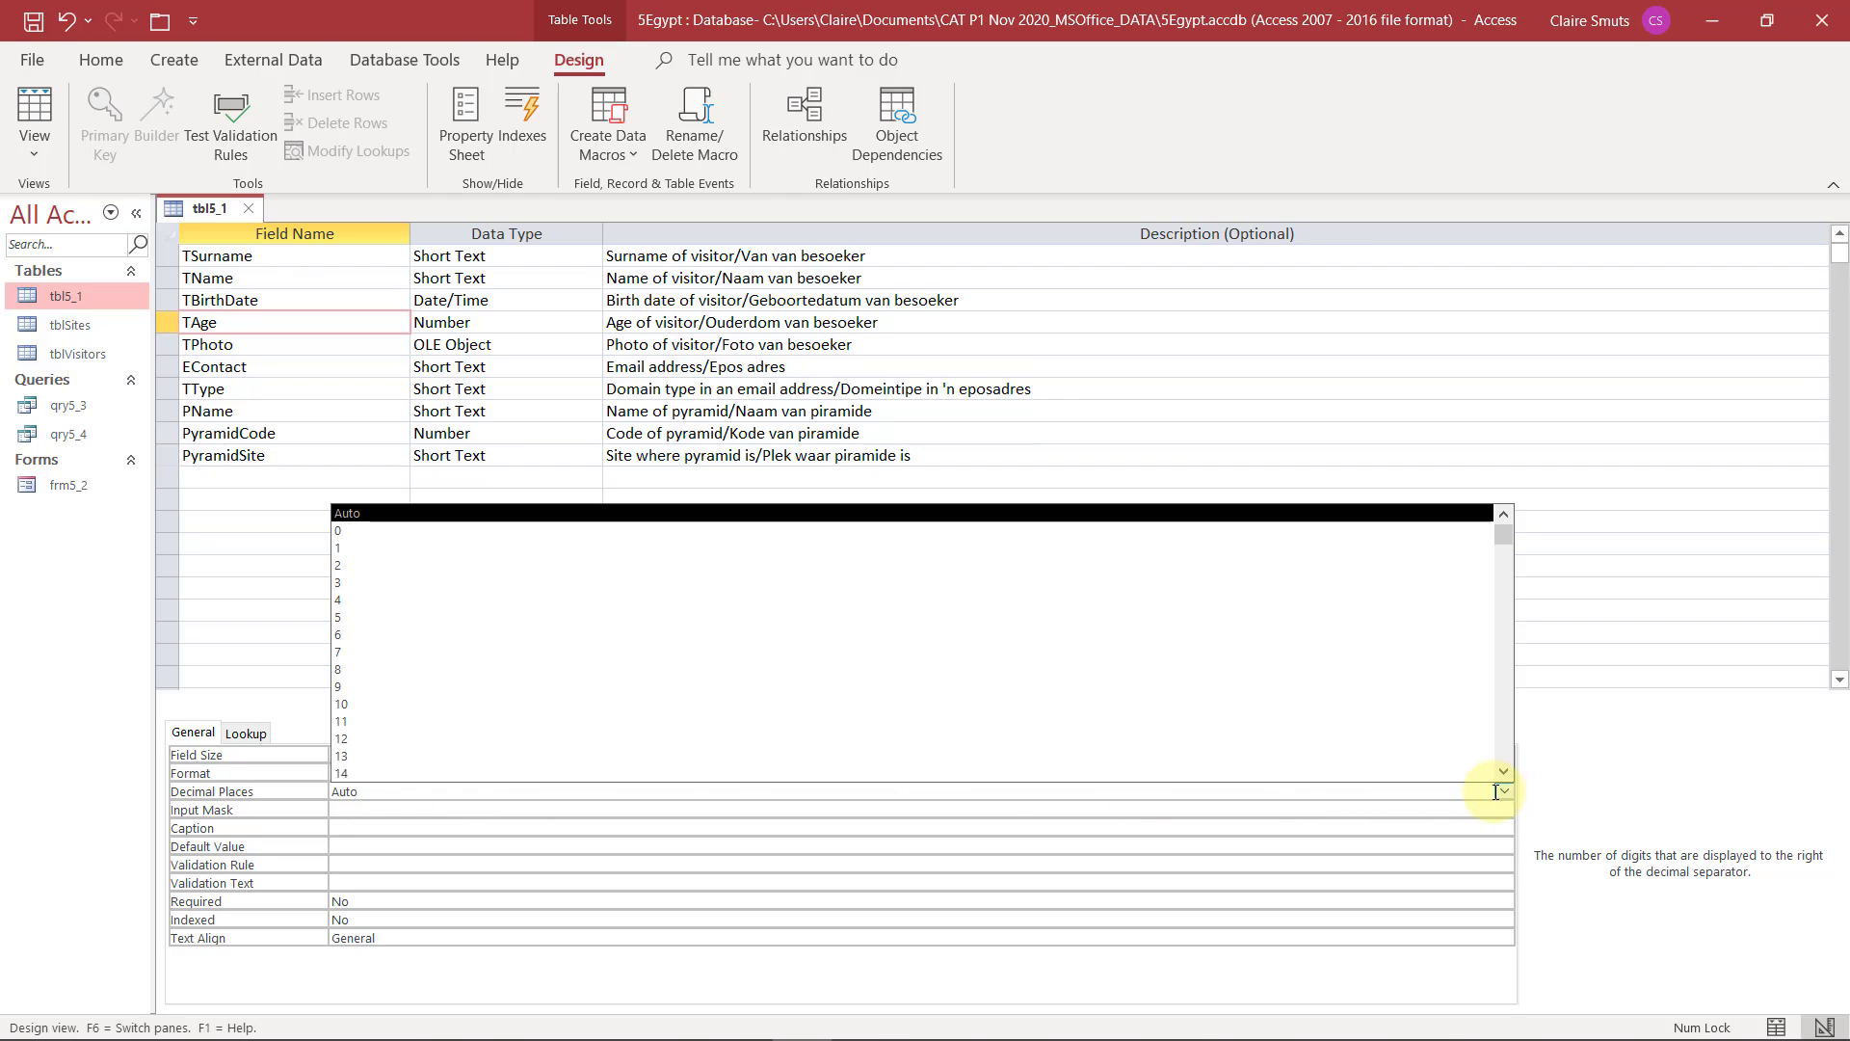
pyautogui.click(412, 528)
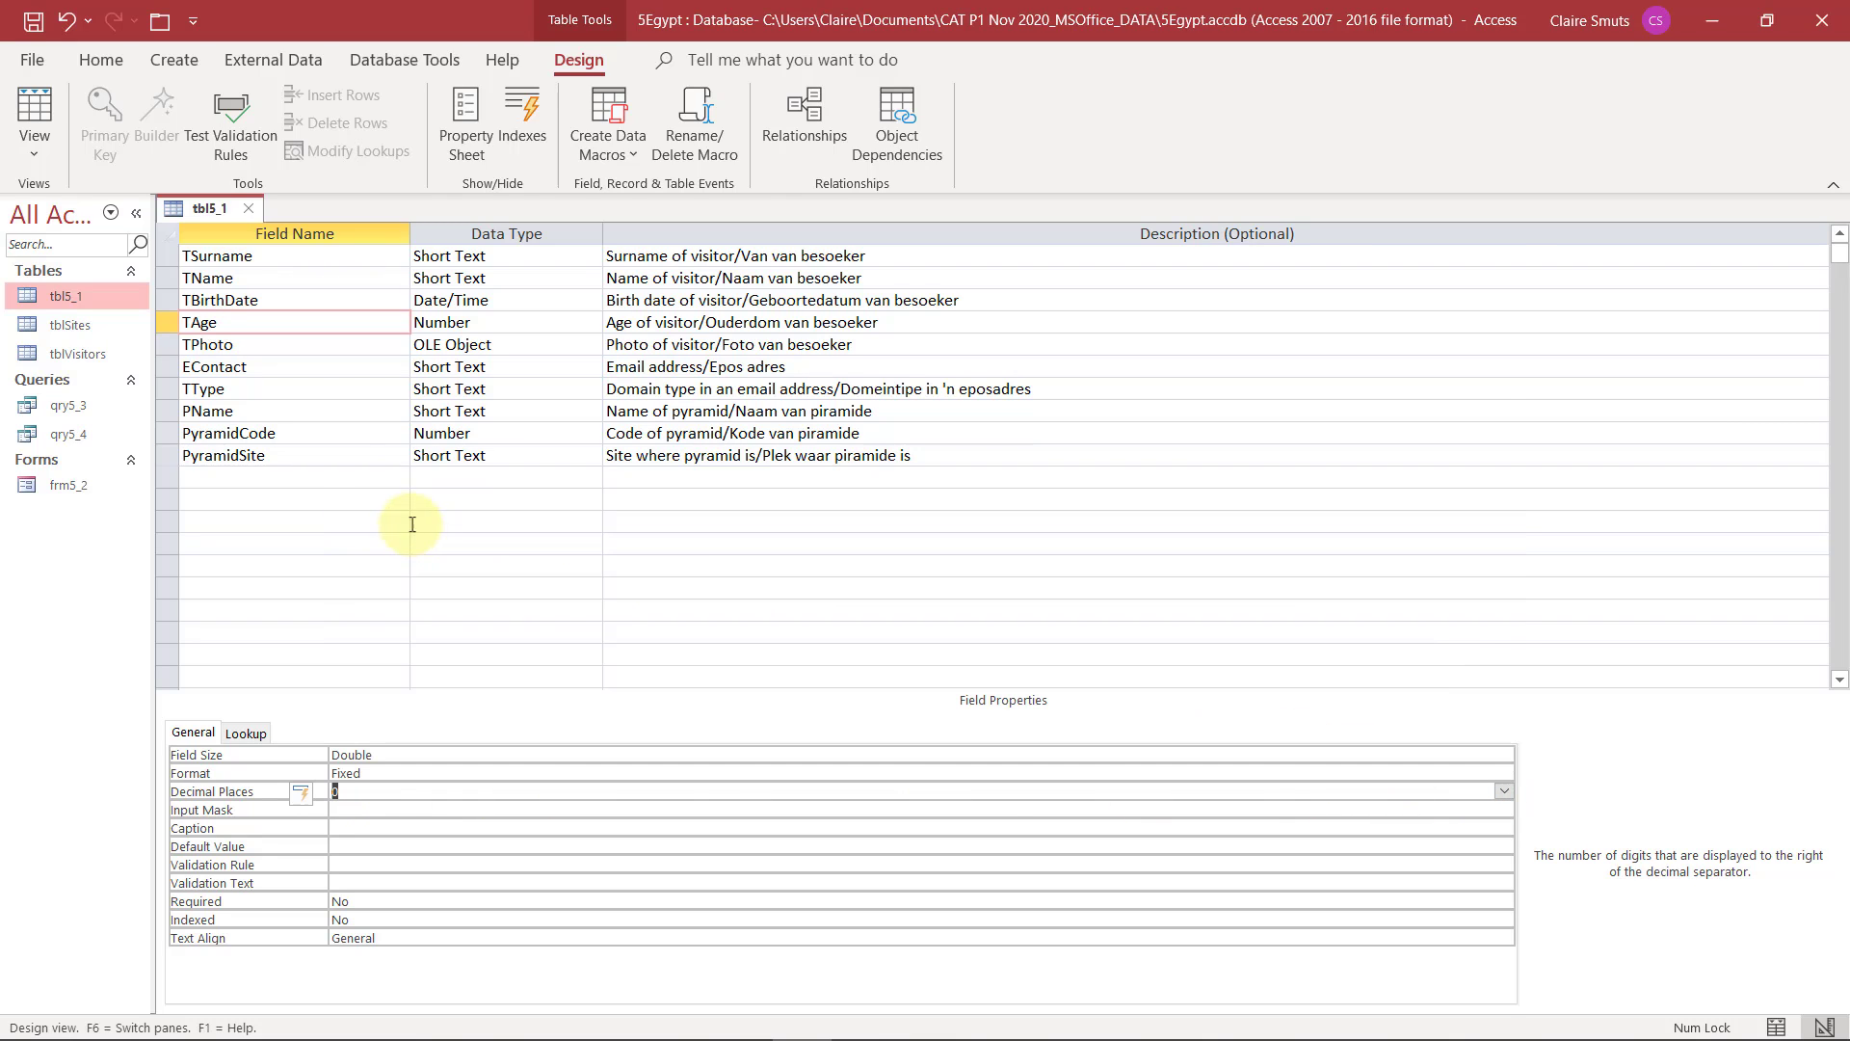
# Save tbl5_1 and check the TAge column in Datasheet View
pyautogui.click(35, 110)
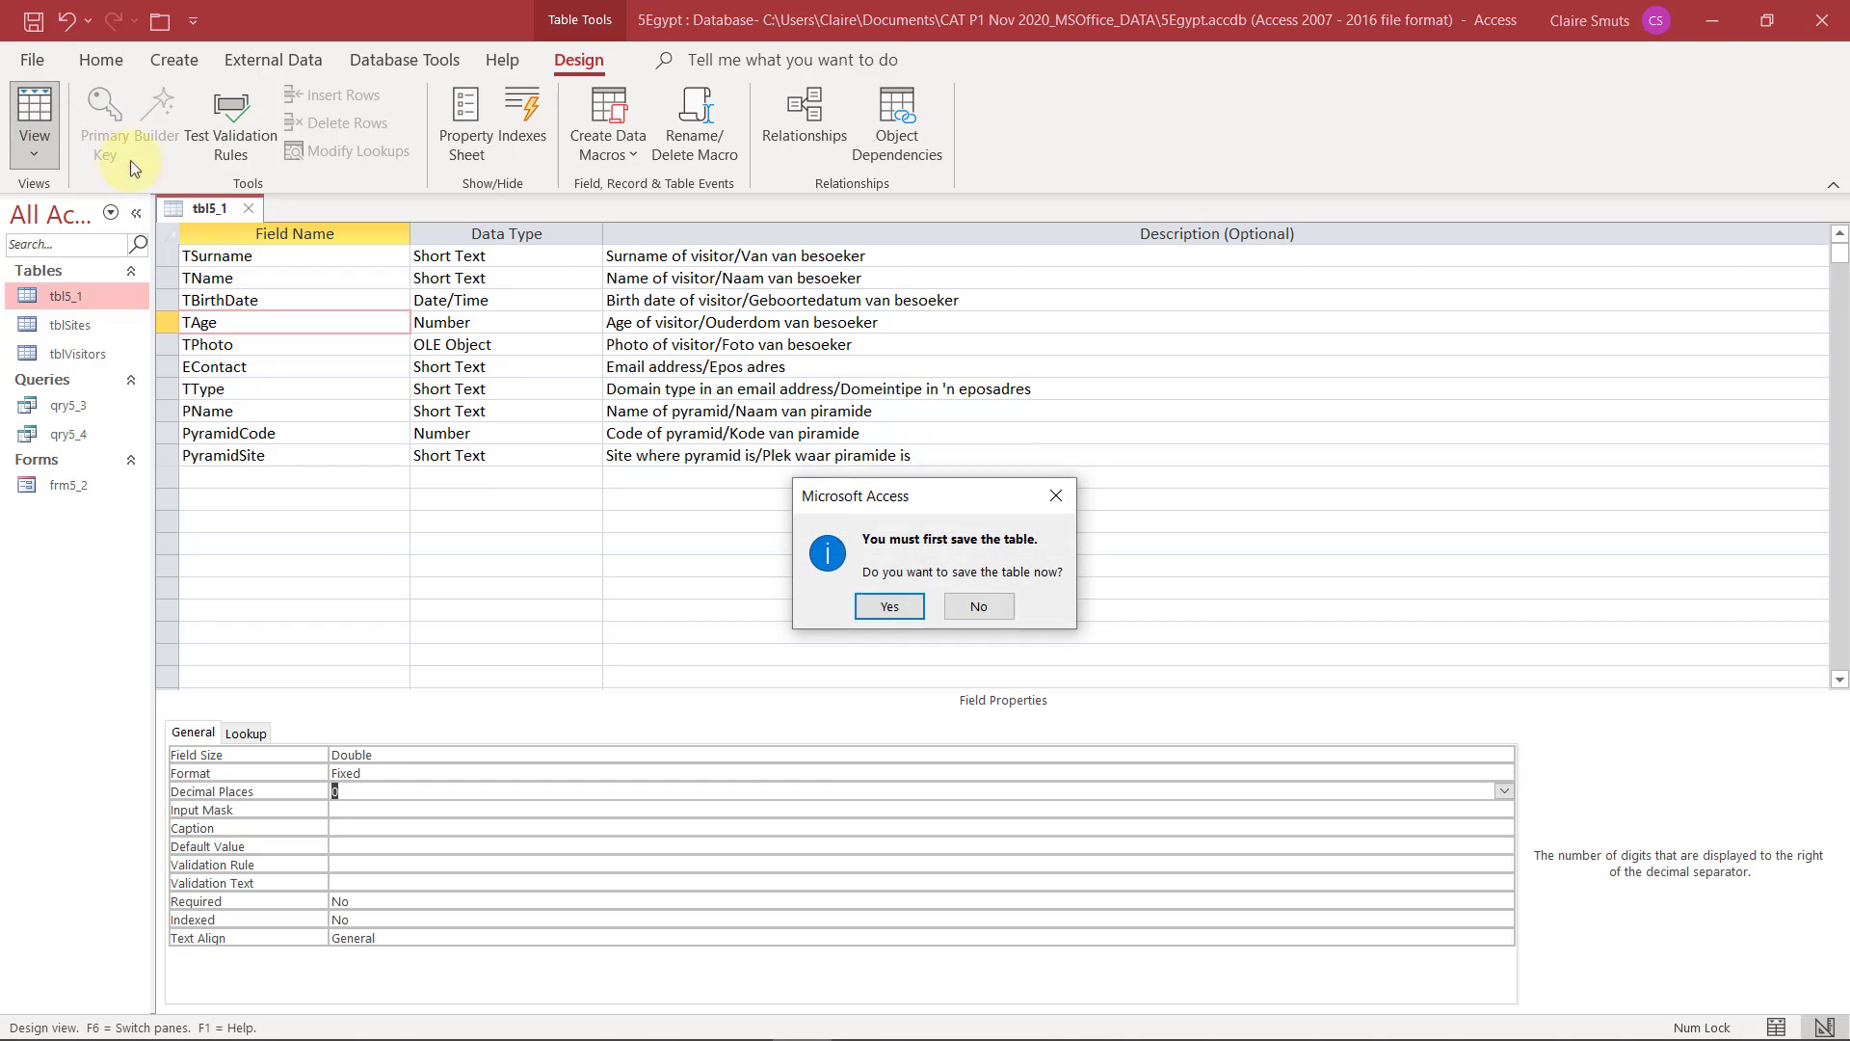
pyautogui.click(888, 606)
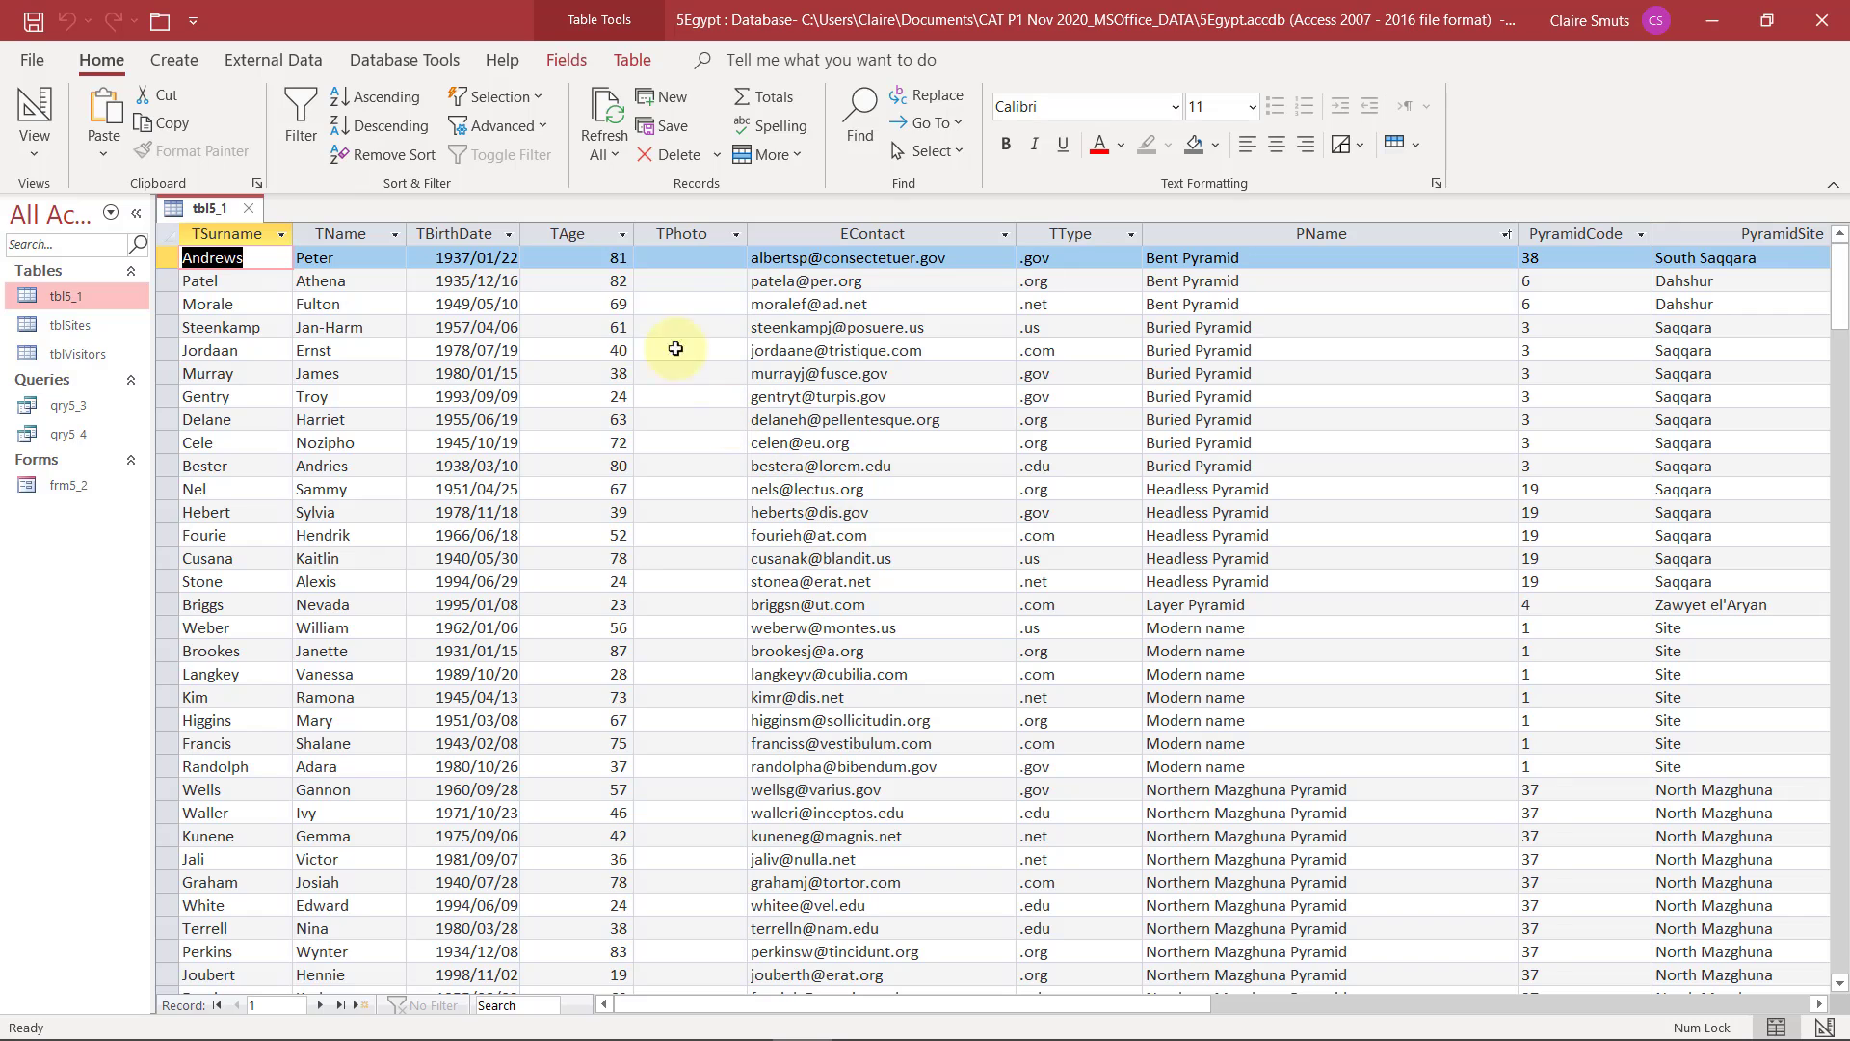
pyautogui.click(572, 235)
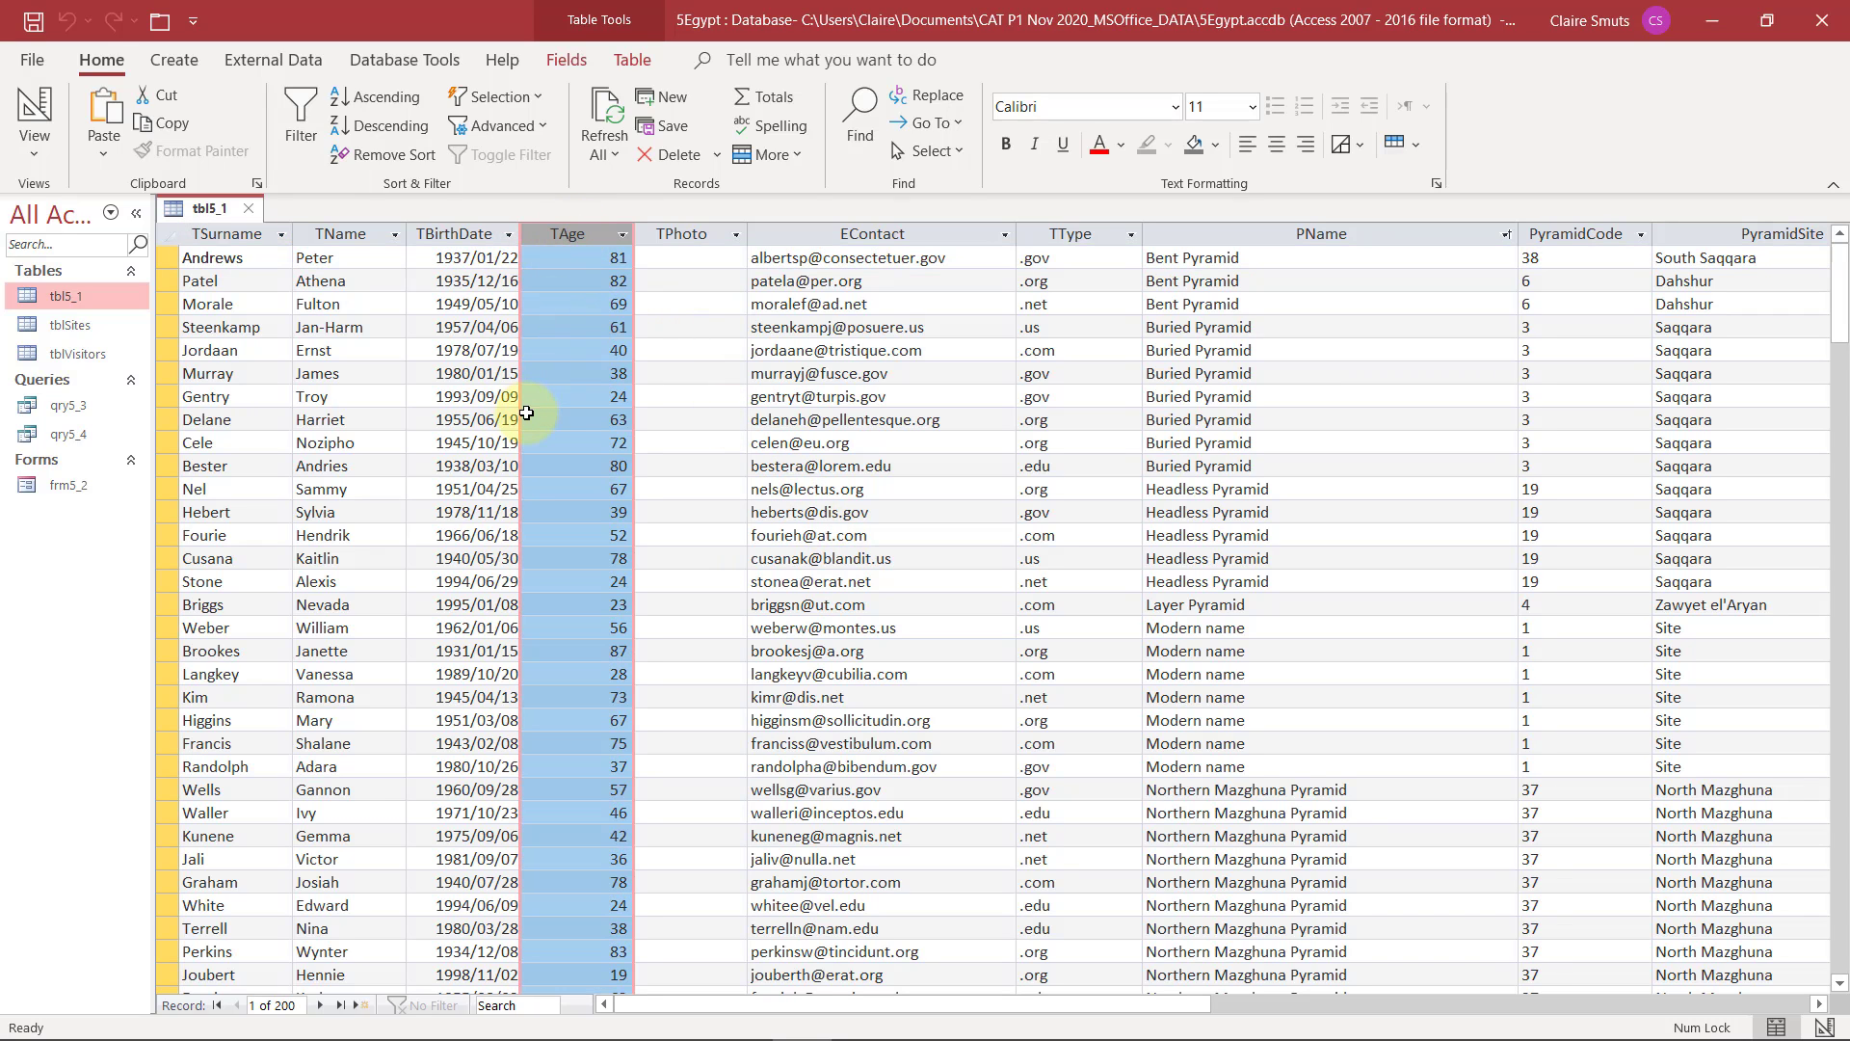
# In Design View, give the EContact field the validation rule Like "*@*" and save the table, testing existing data against the new rules
pyautogui.hotkey('alt', 'Tab')
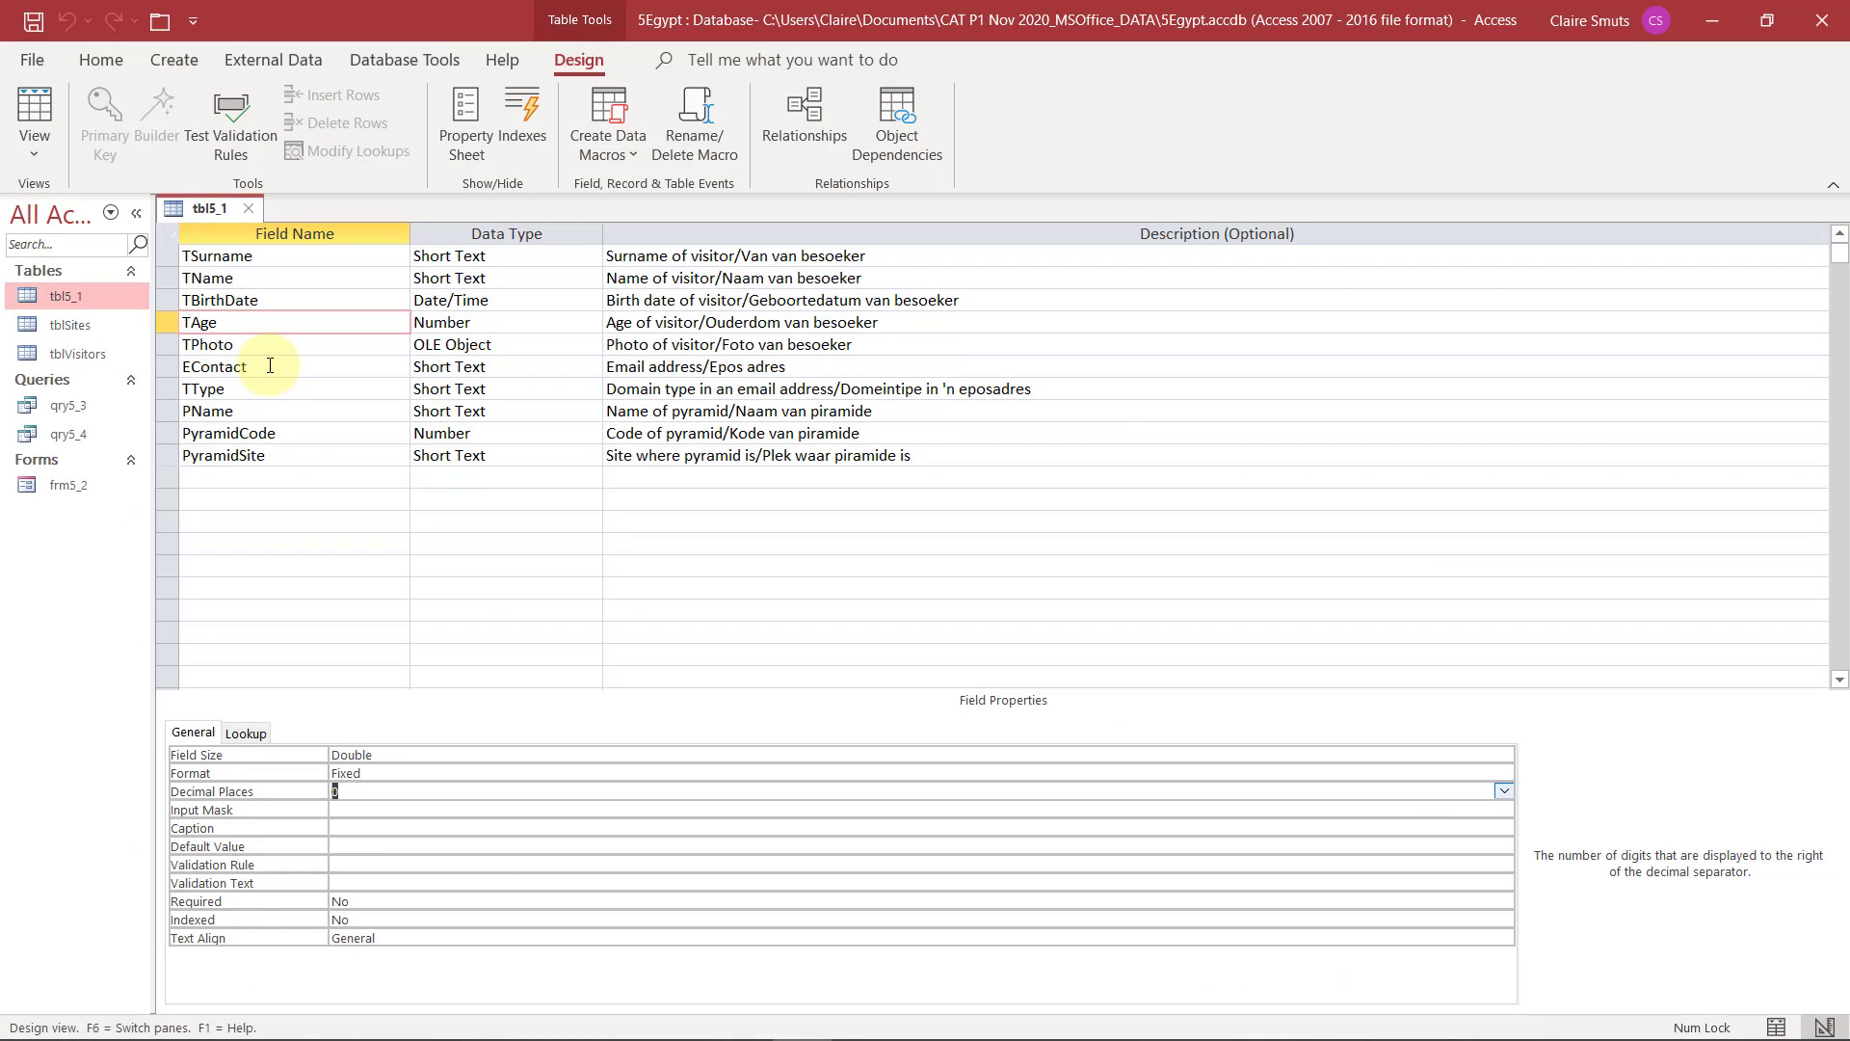
pyautogui.click(270, 365)
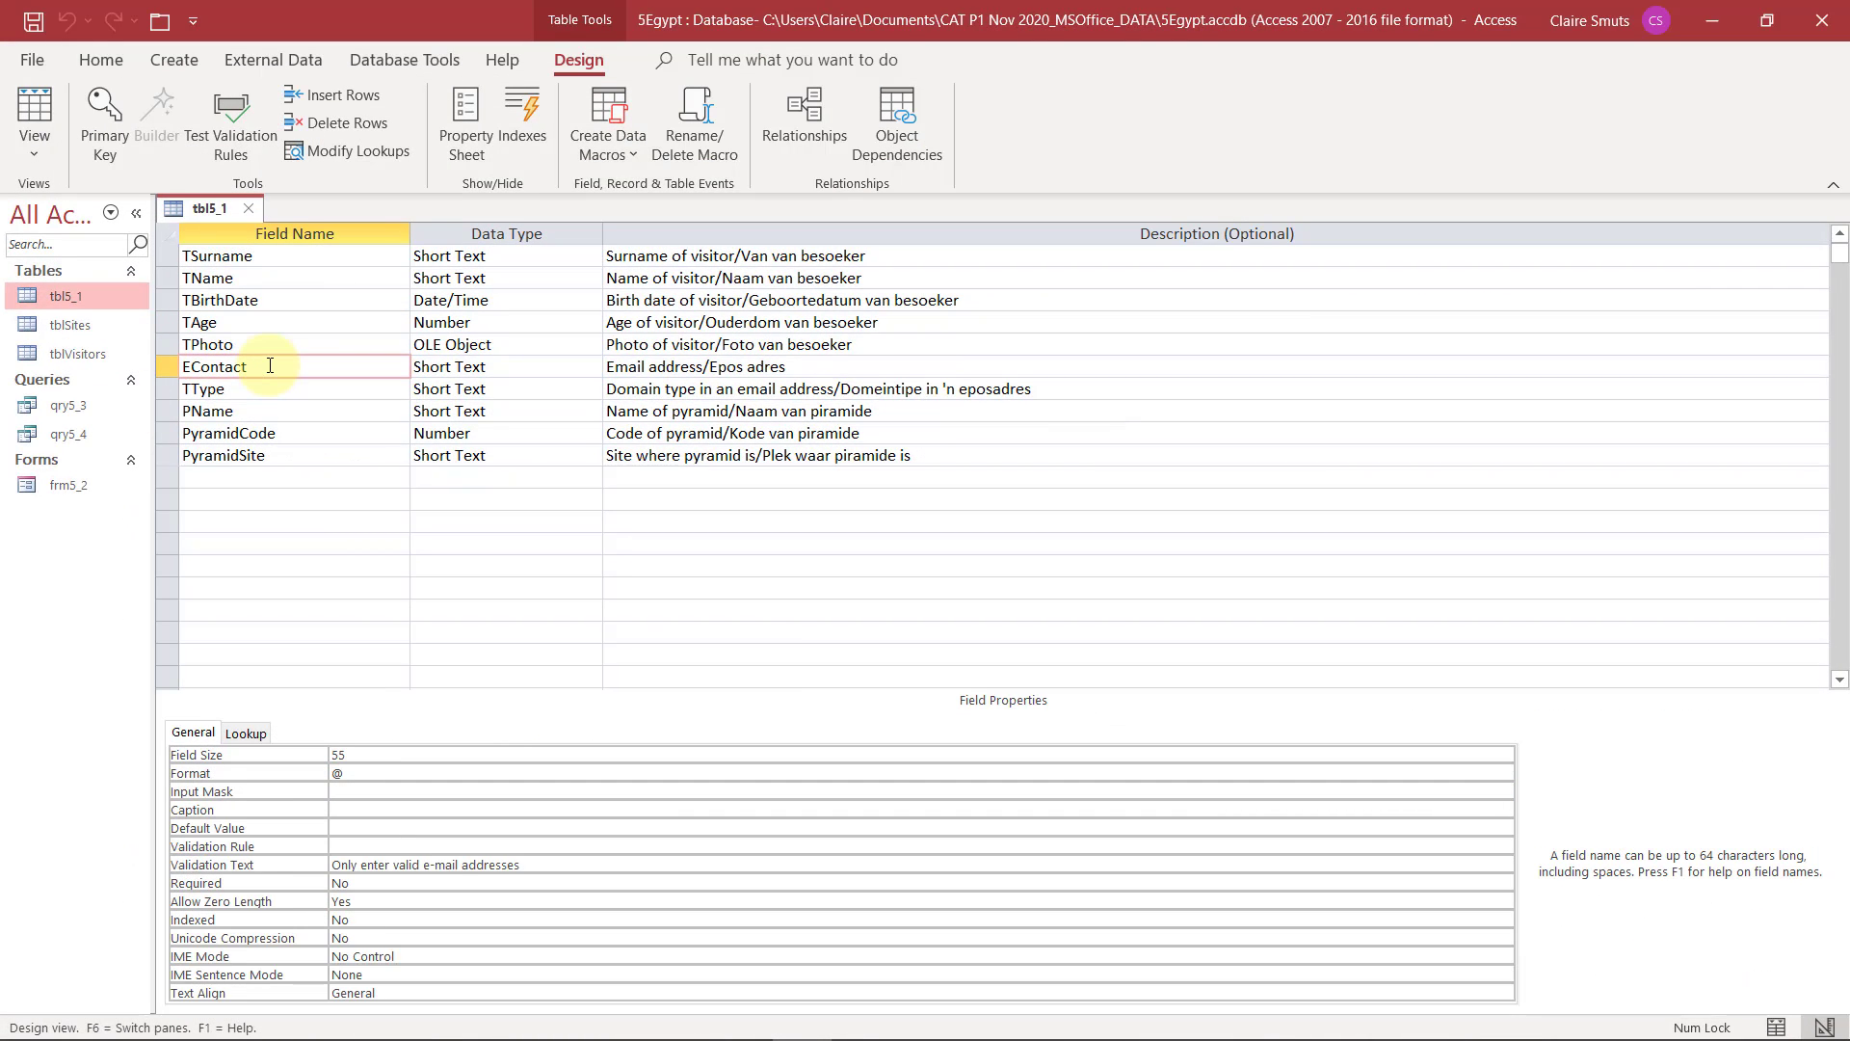
pyautogui.click(374, 845)
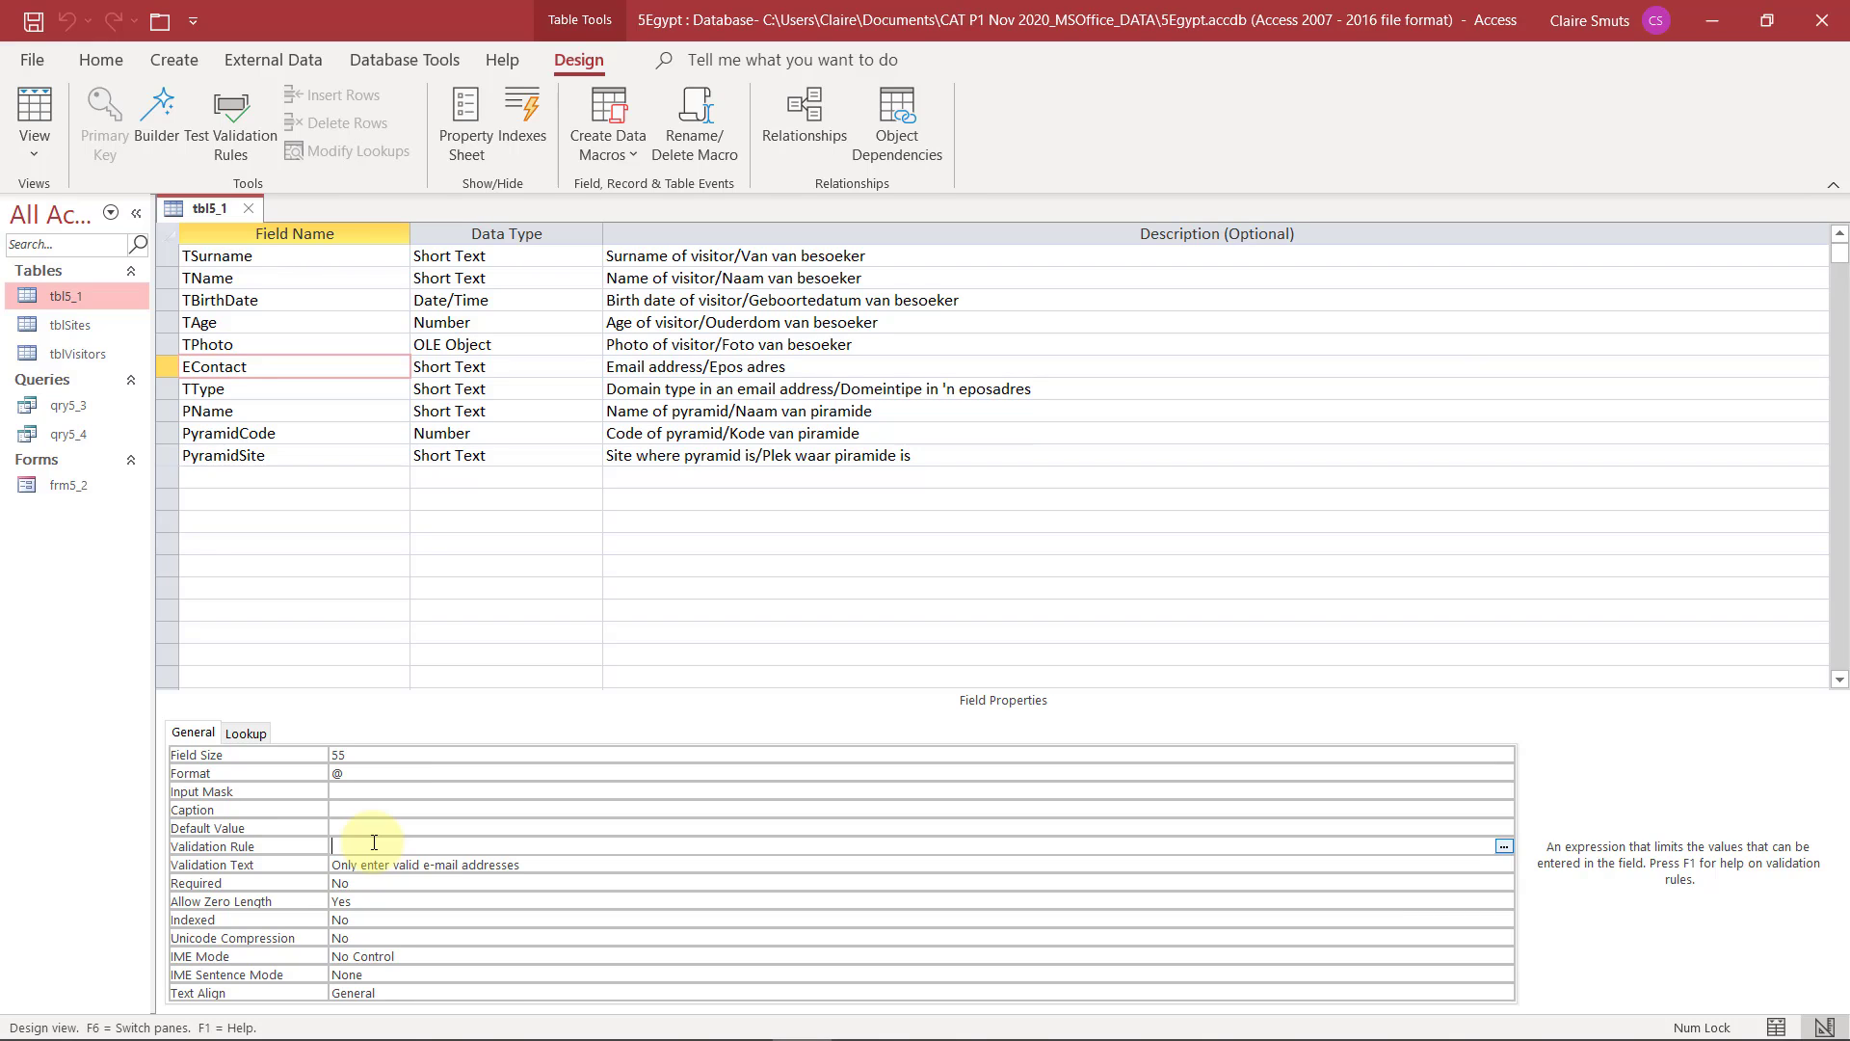
pyautogui.write('*@*')
pyautogui.click(411, 825)
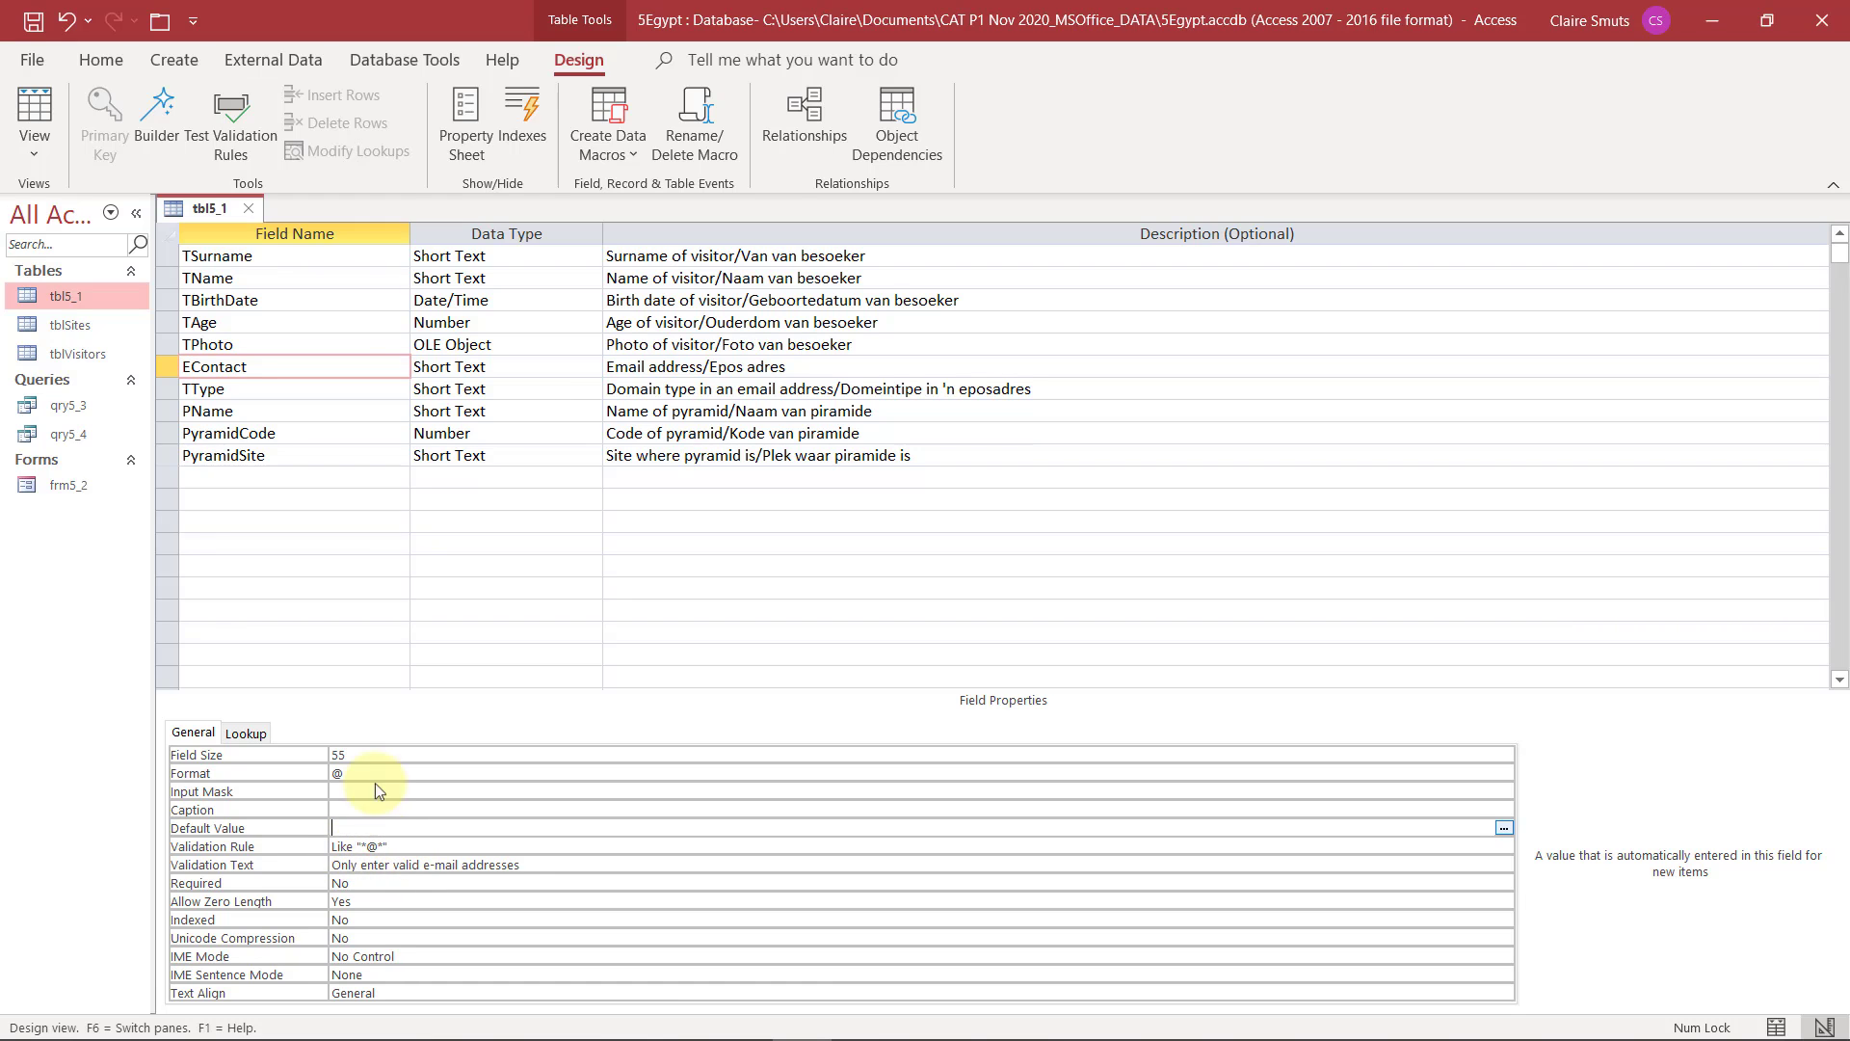
pyautogui.click(38, 20)
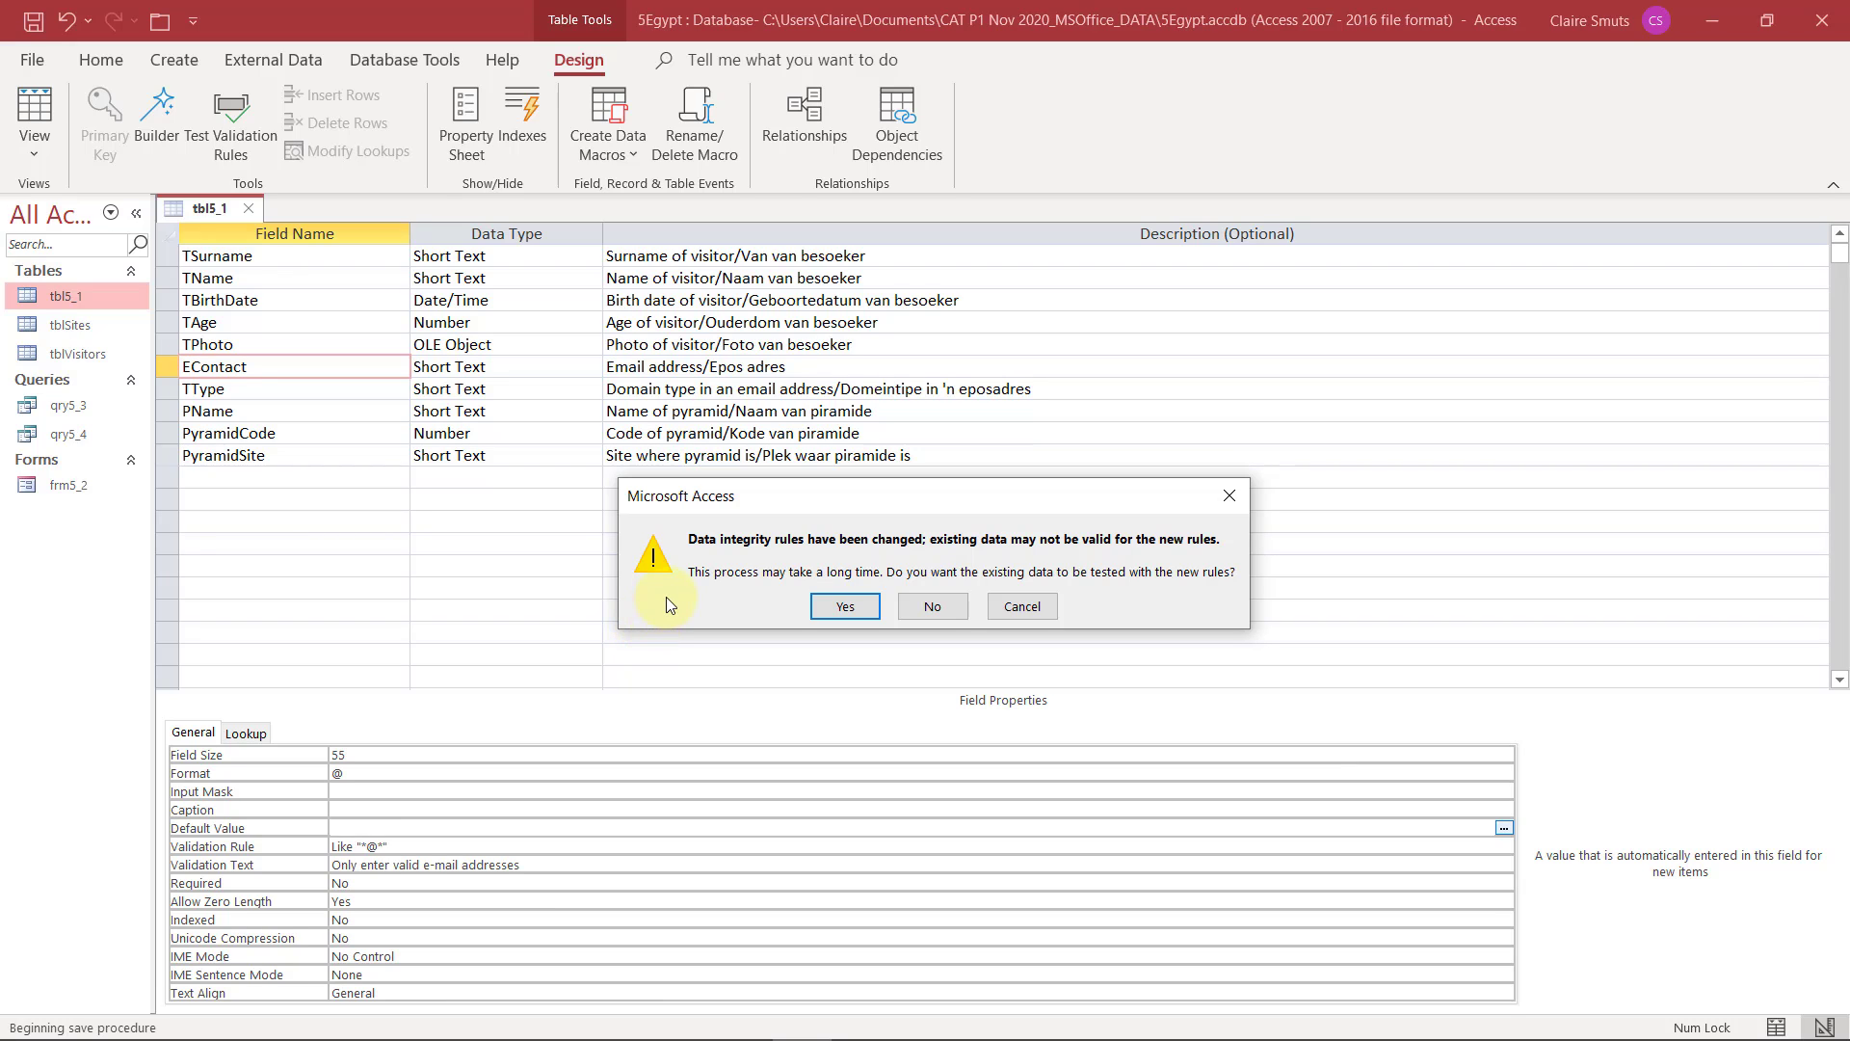
pyautogui.click(860, 613)
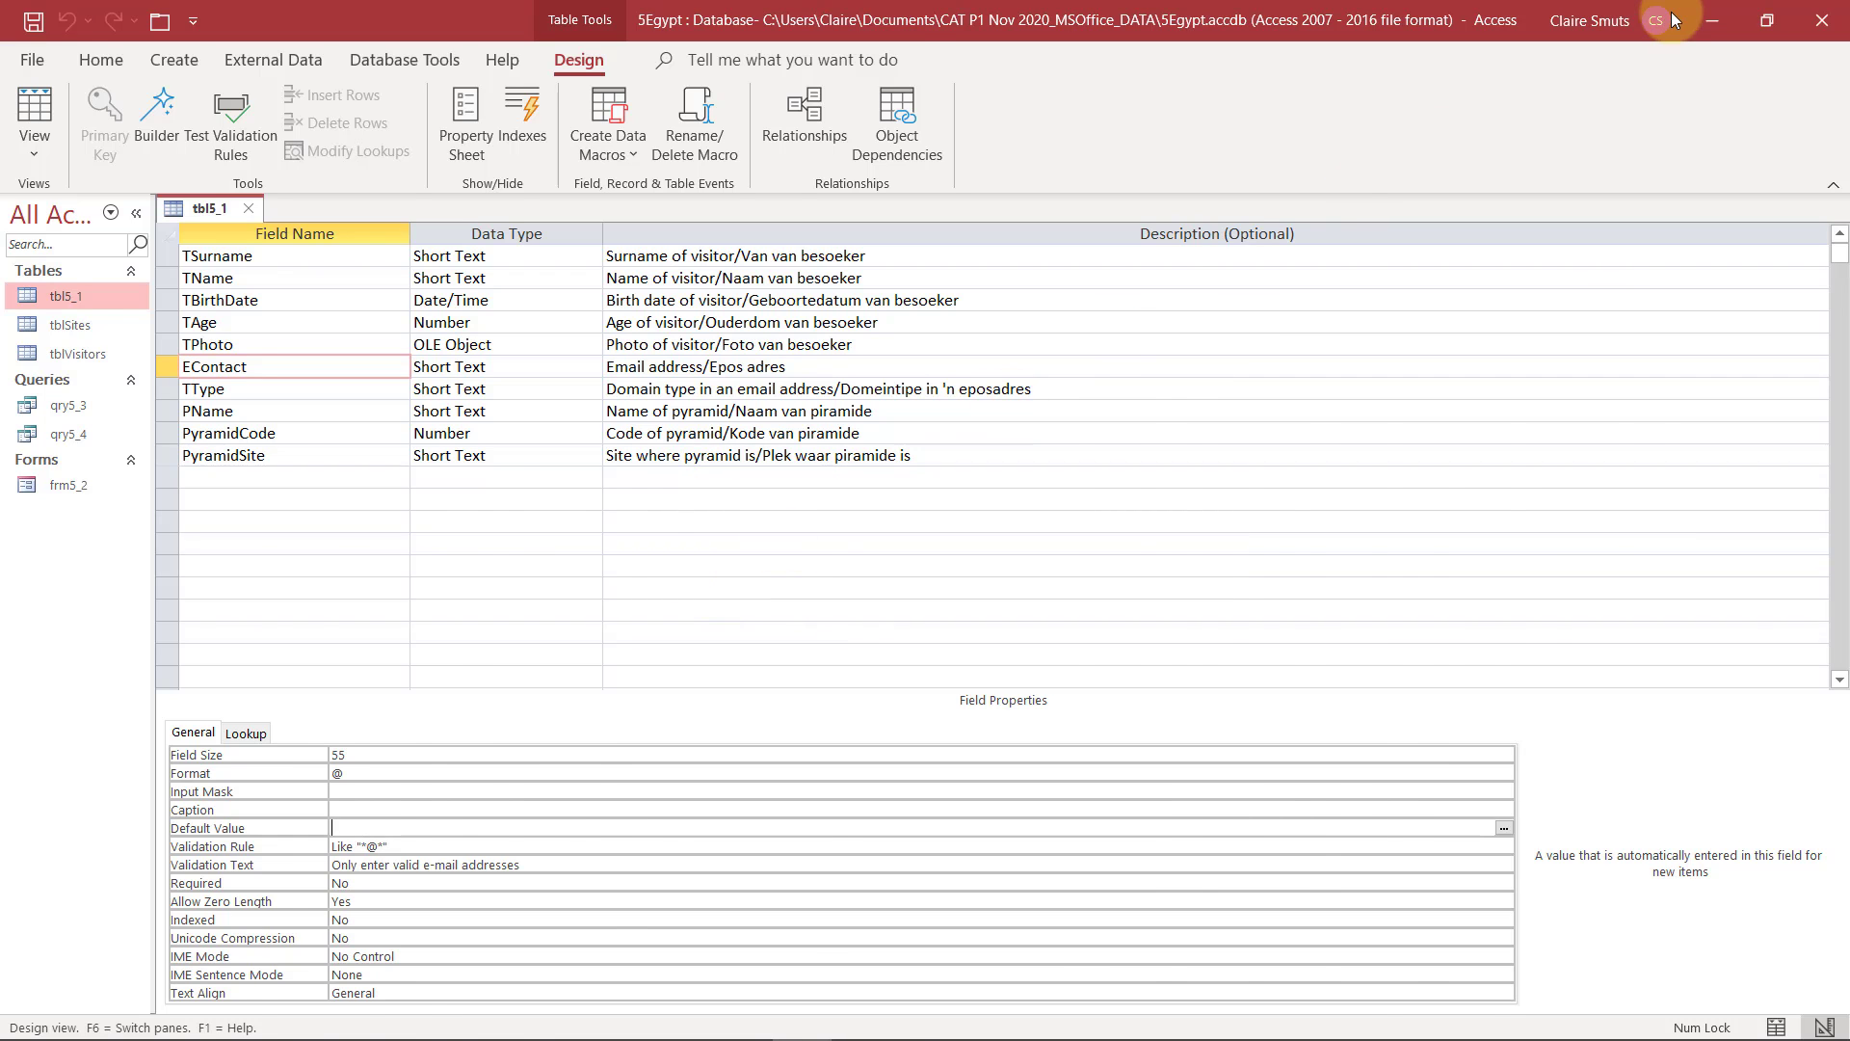
# Examine the TType column's entries and its list of distinct filter values in Datasheet View to judge a suitable field size
pyautogui.click(1711, 20)
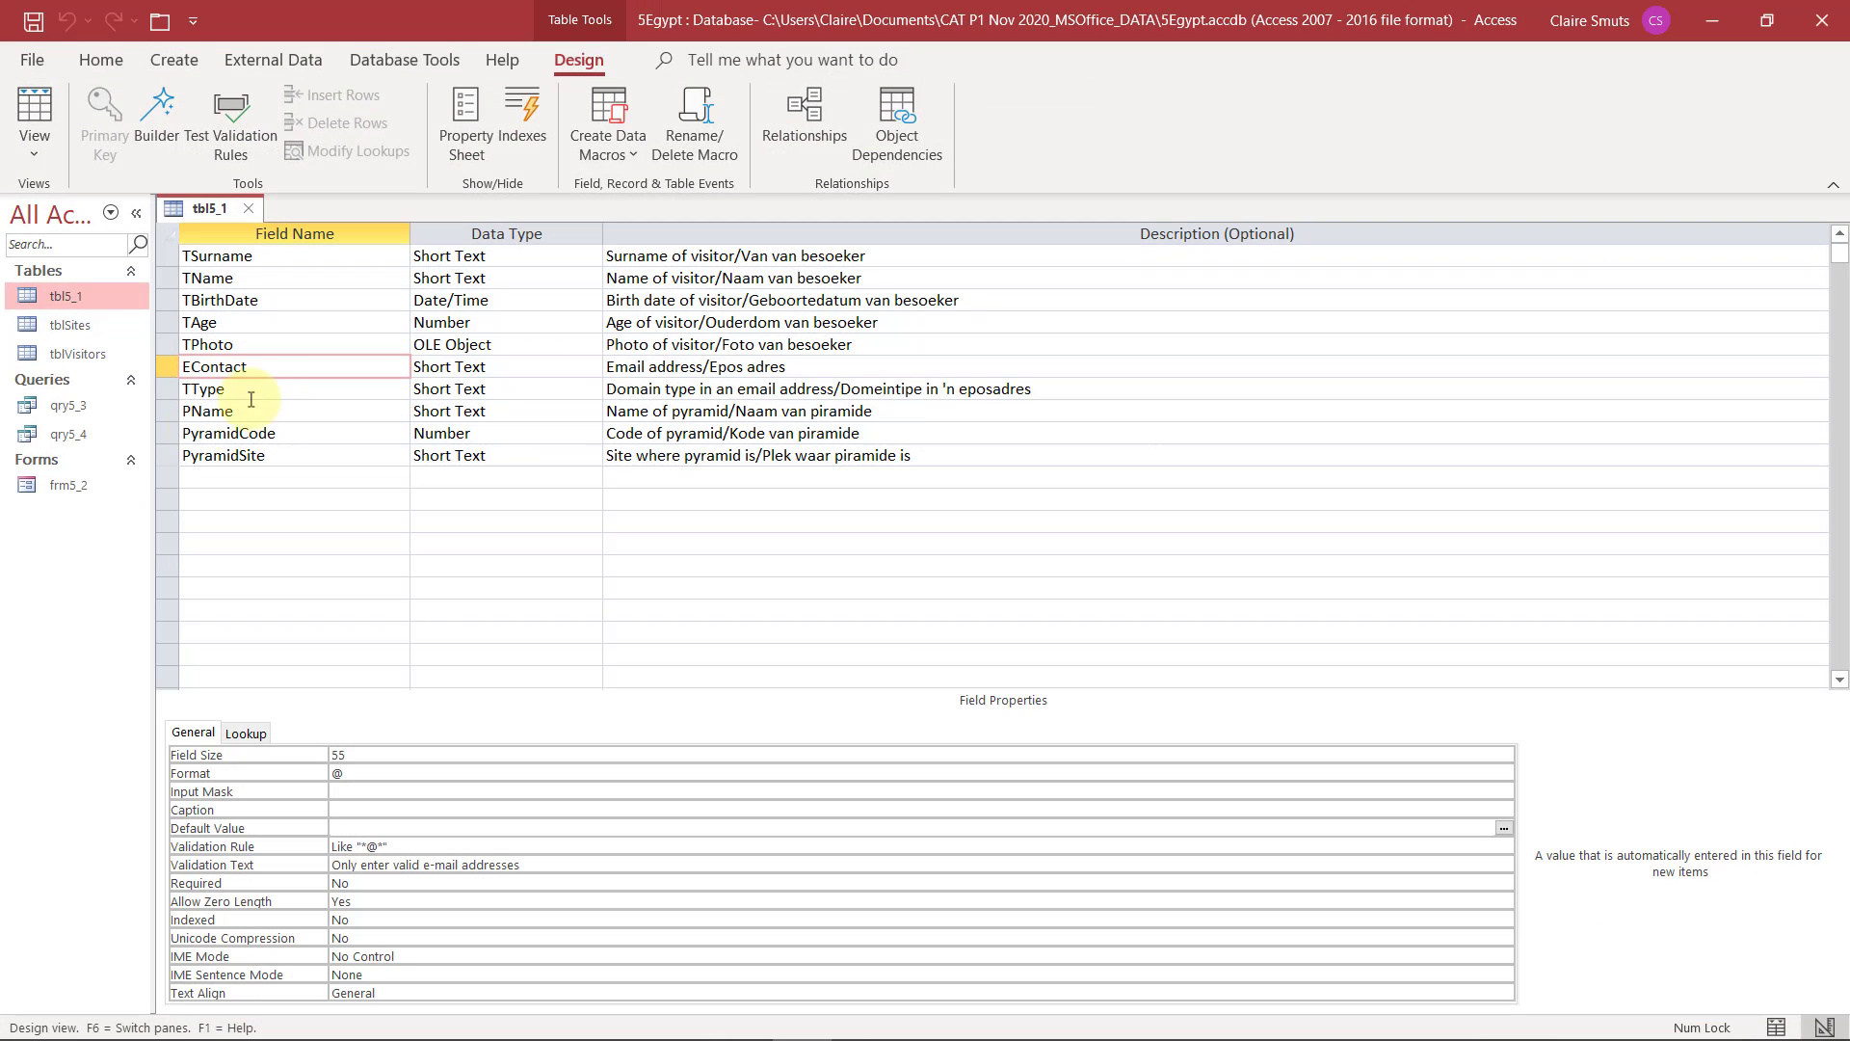
pyautogui.click(268, 389)
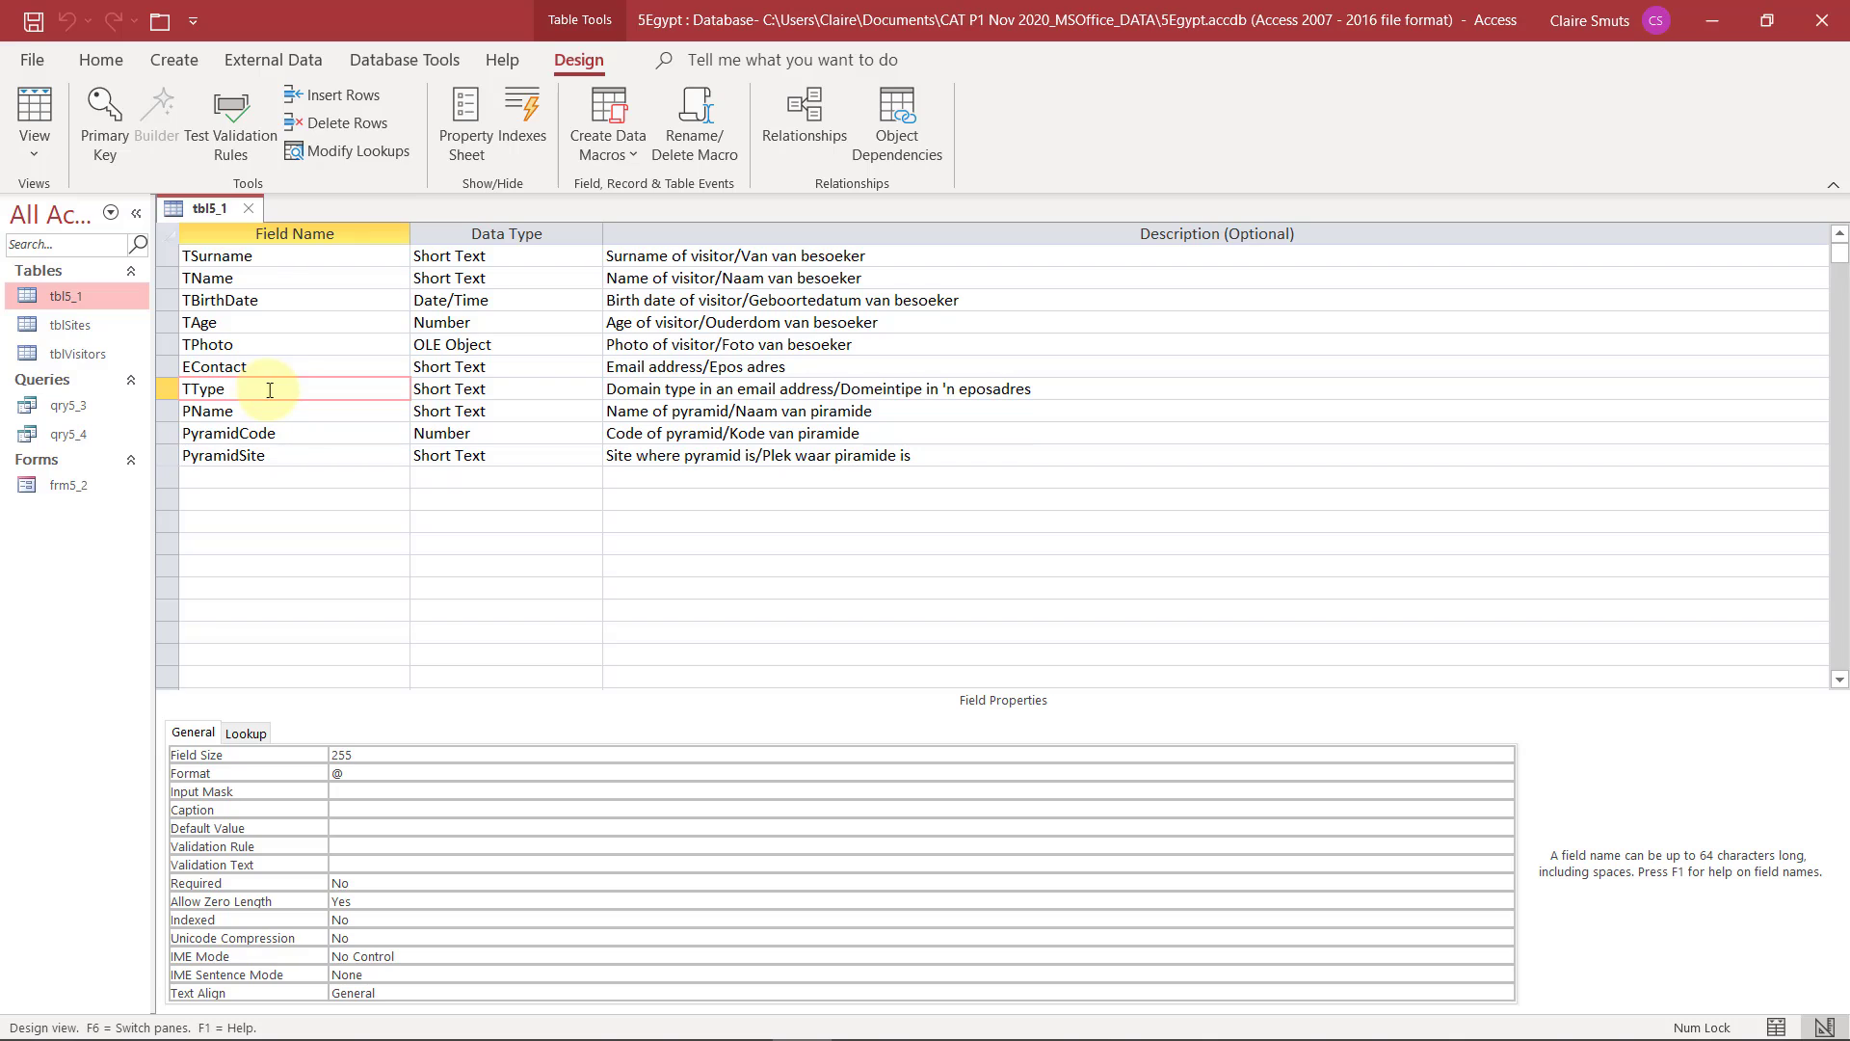
pyautogui.click(39, 158)
pyautogui.click(77, 206)
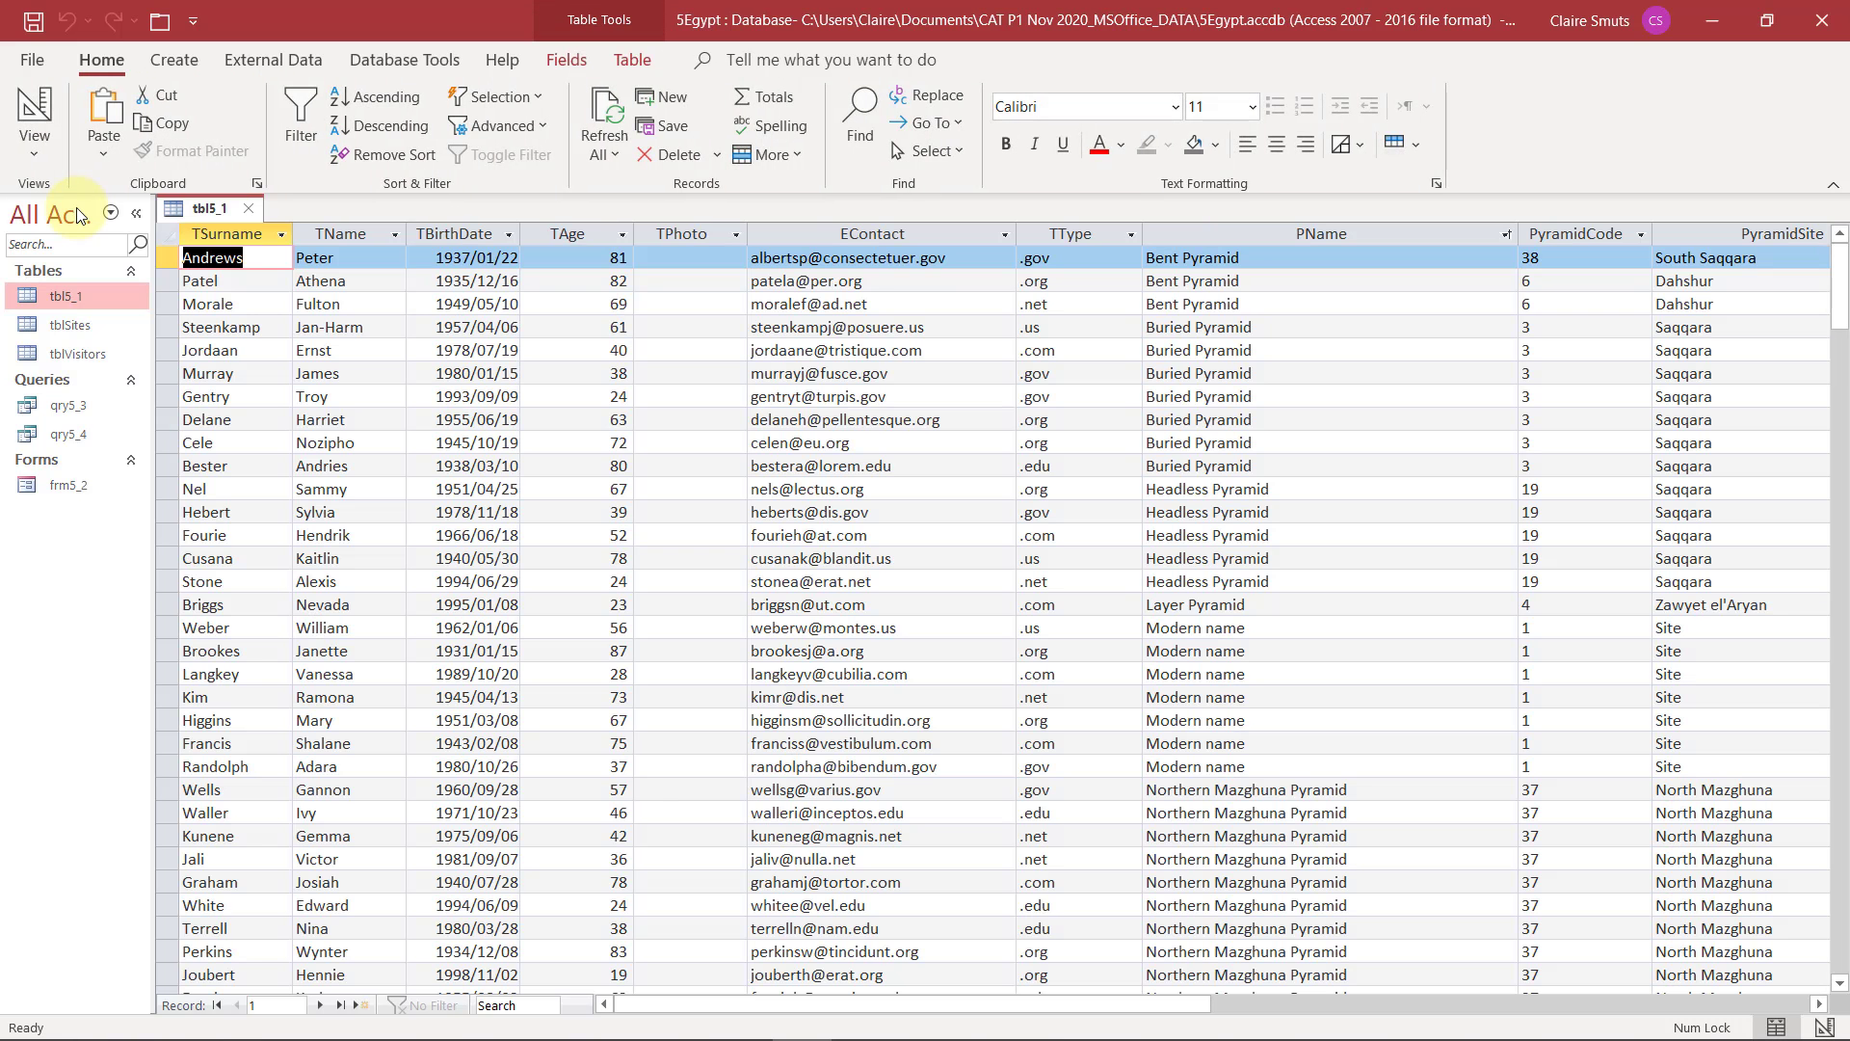
pyautogui.click(1050, 231)
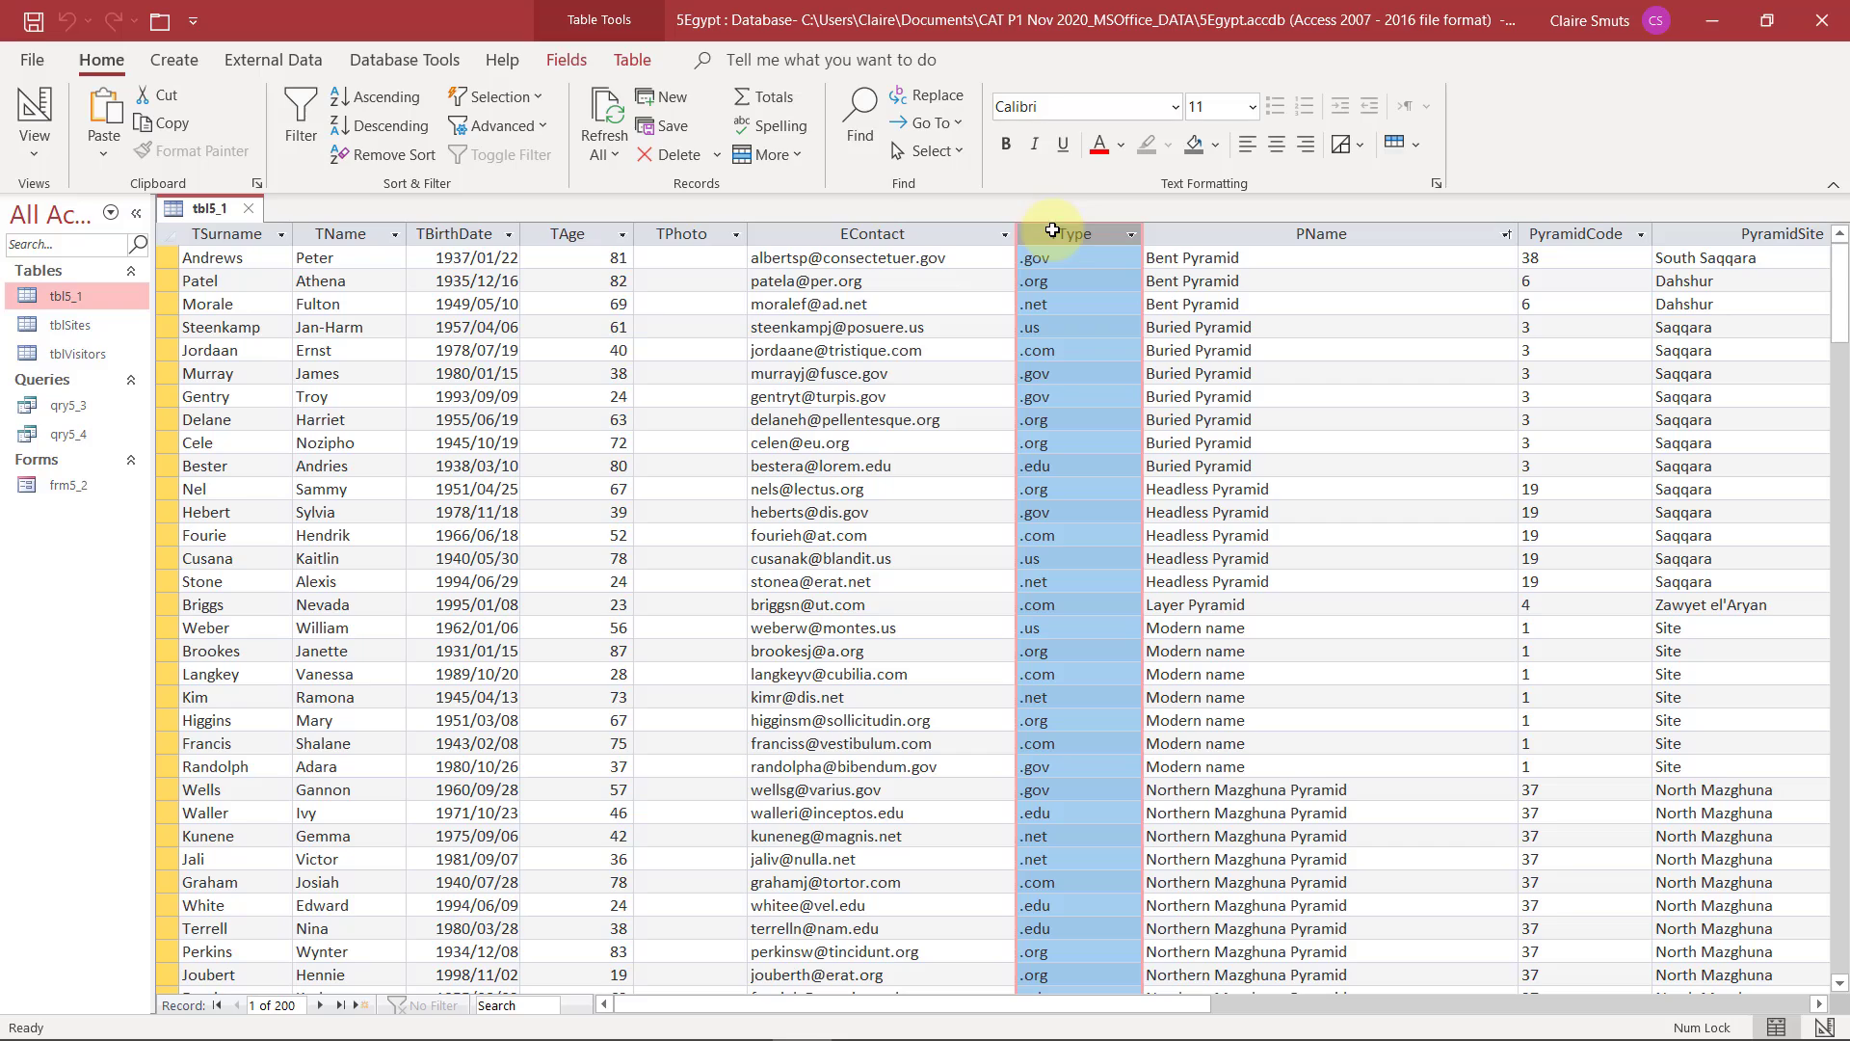
pyautogui.scroll(-13, 1058, 611)
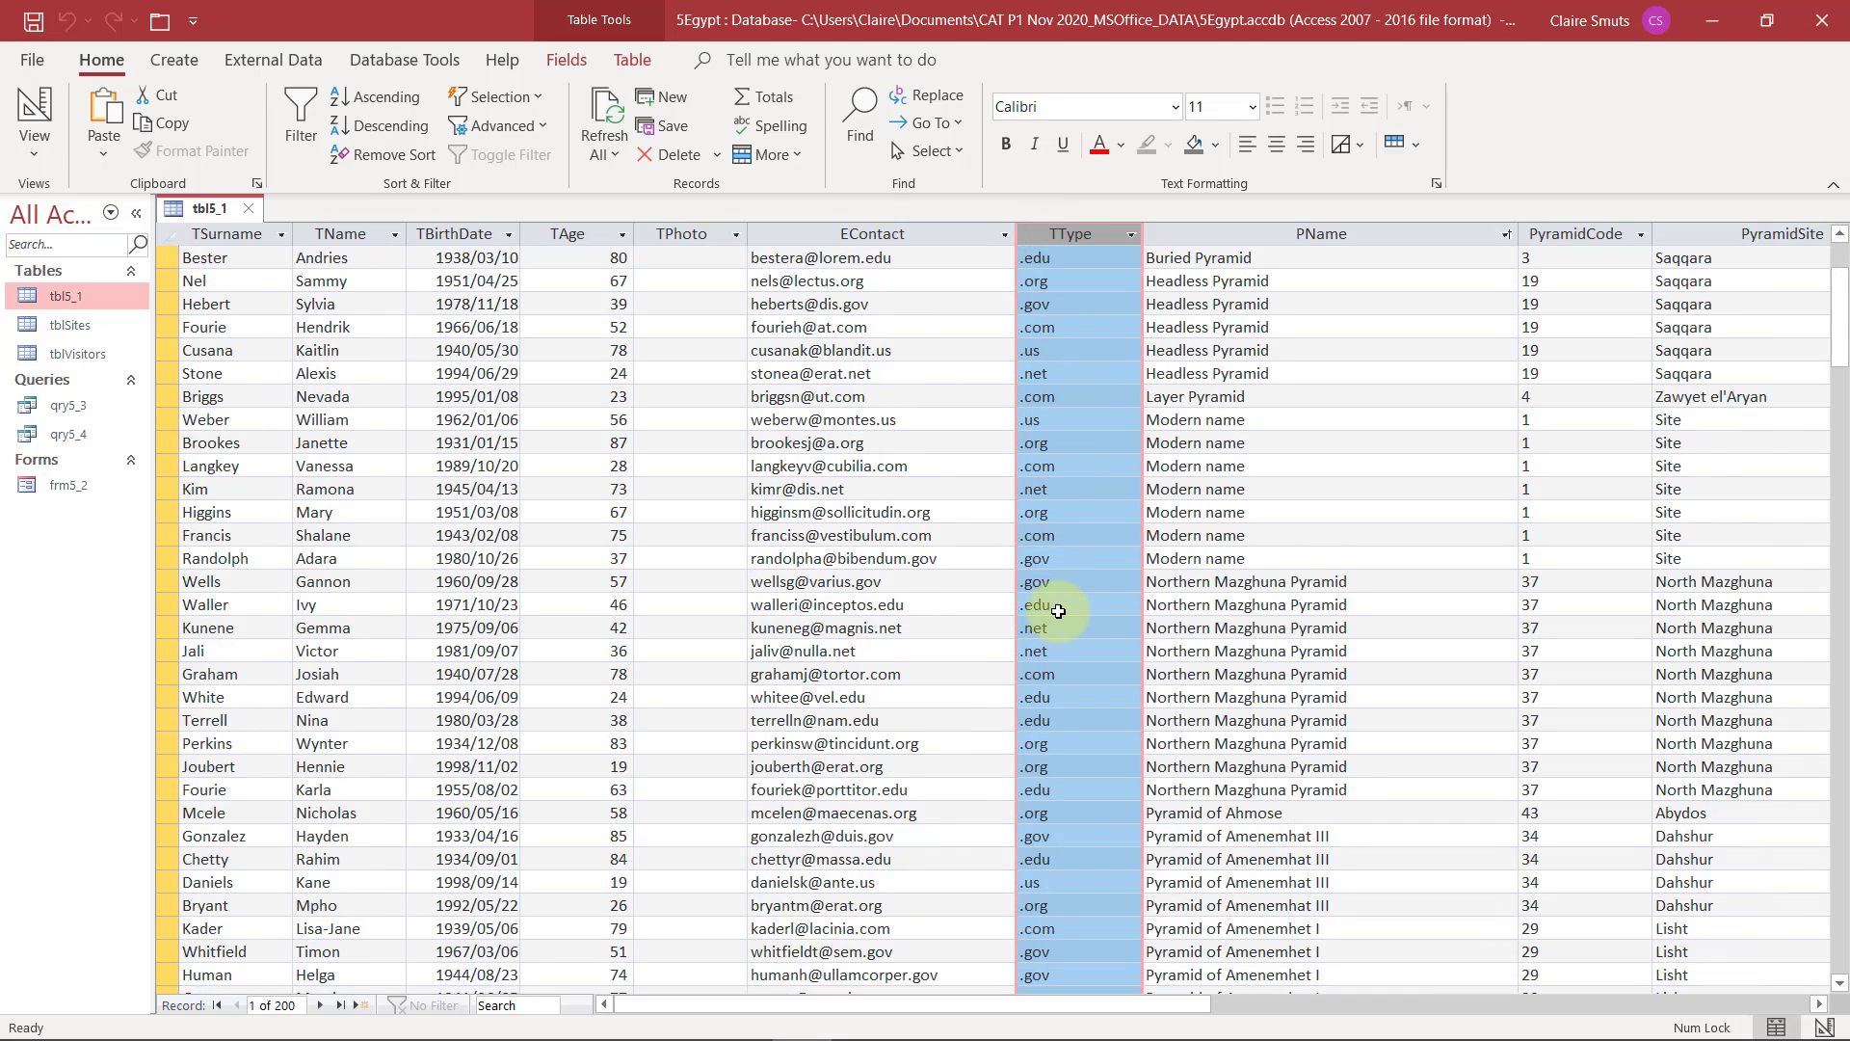
pyautogui.click(1133, 235)
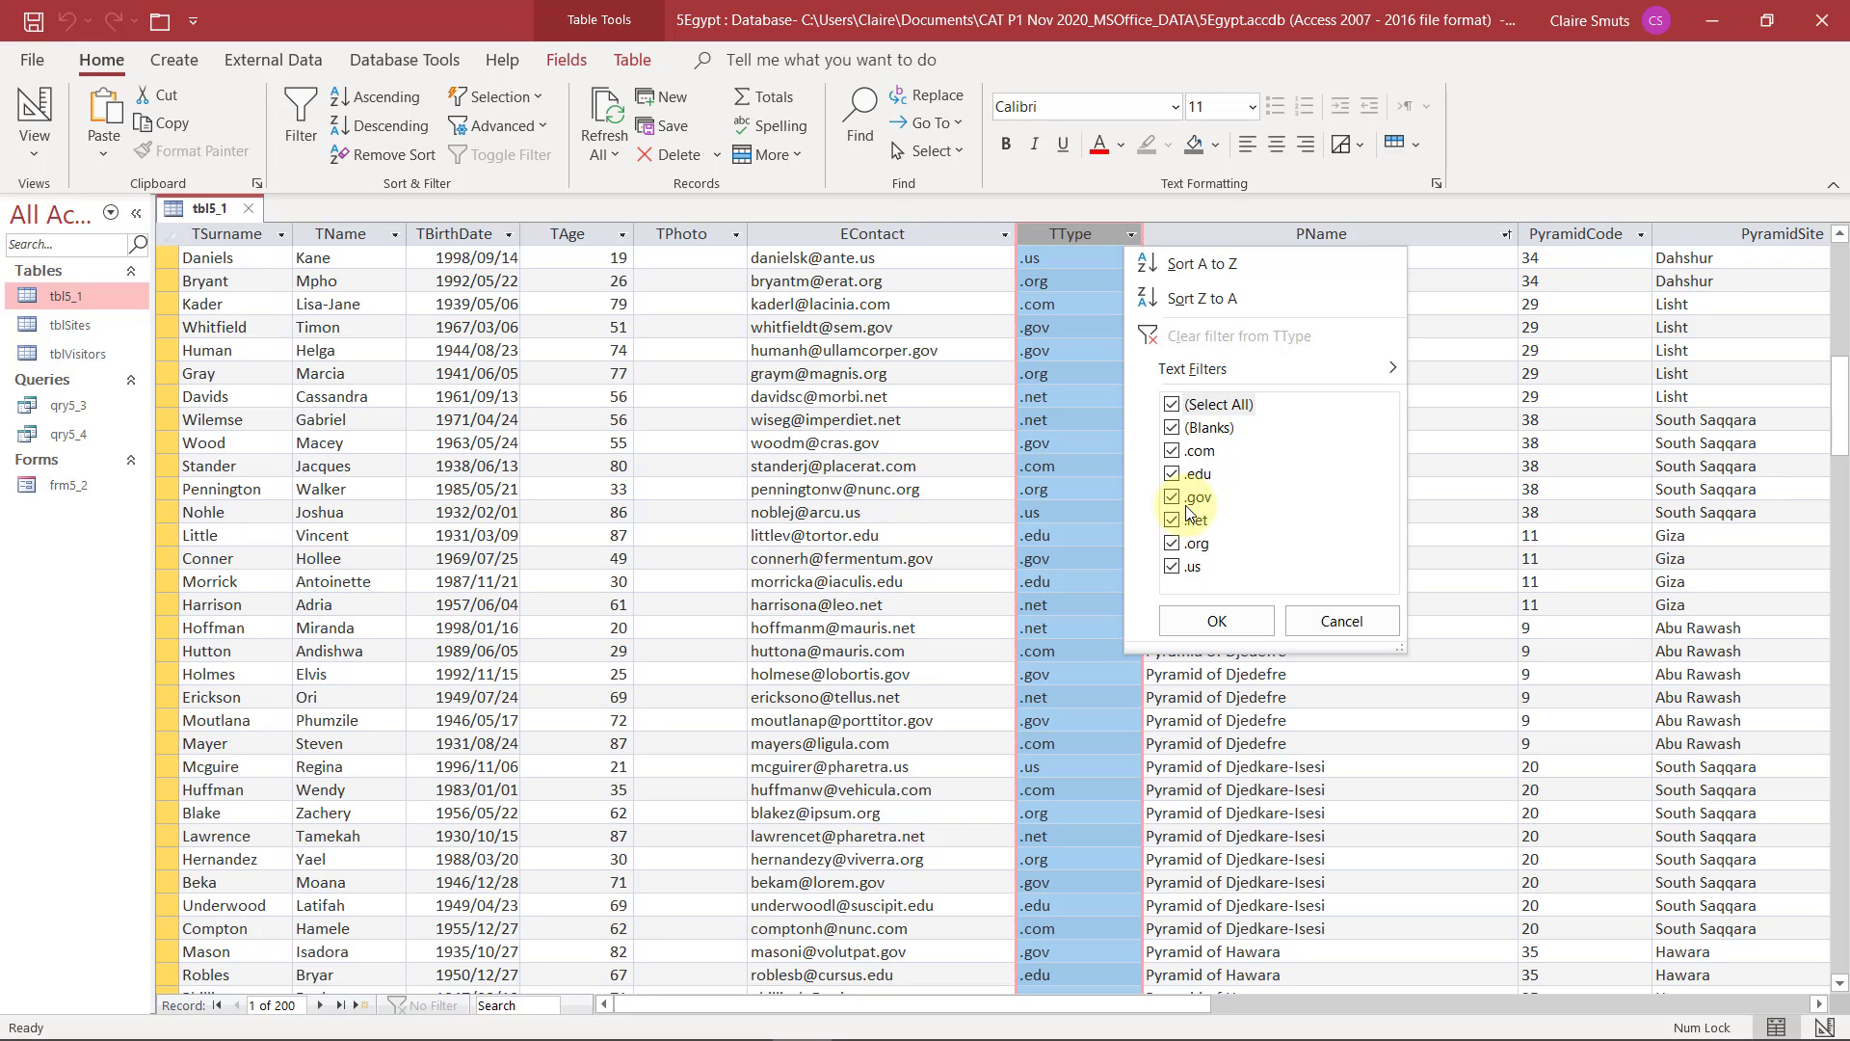
pyautogui.click(1330, 620)
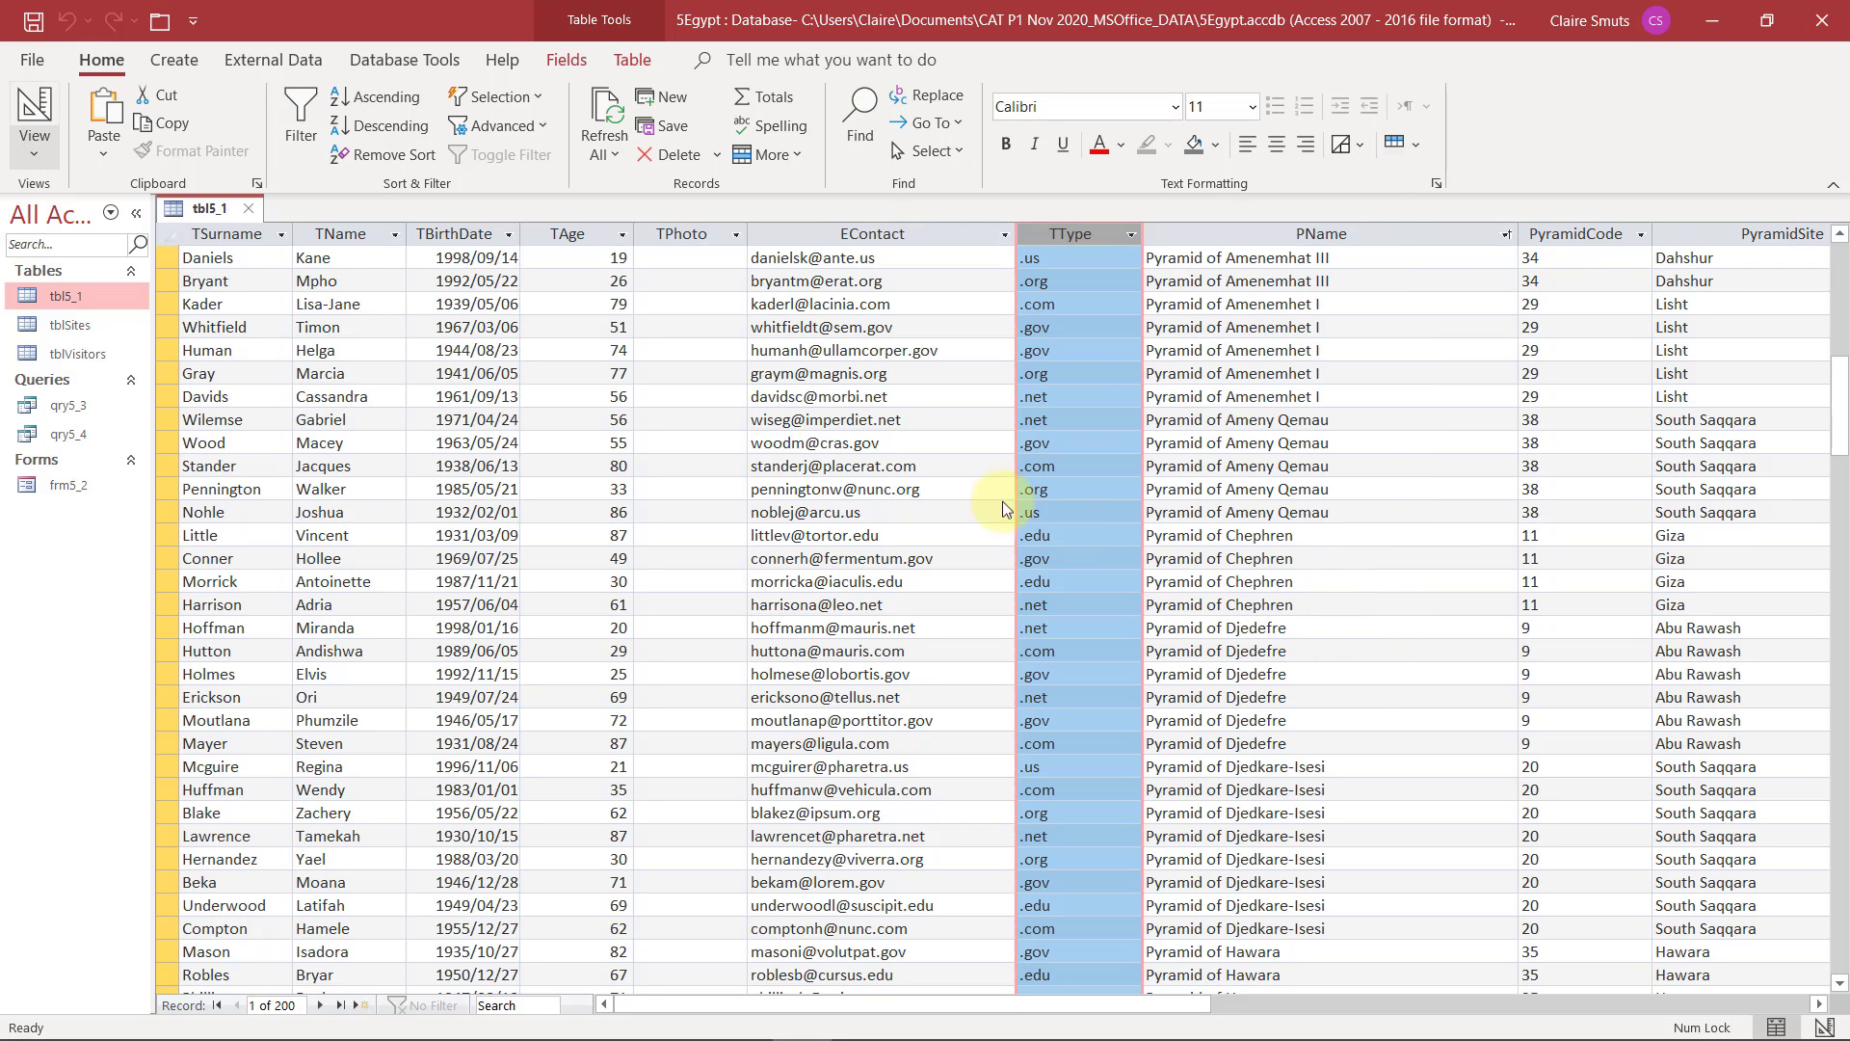
# Return to Design View, set the TType field's Field Size to 4, and go back to the exam instructions in Adobe Acrobat Reader
pyautogui.click(35, 108)
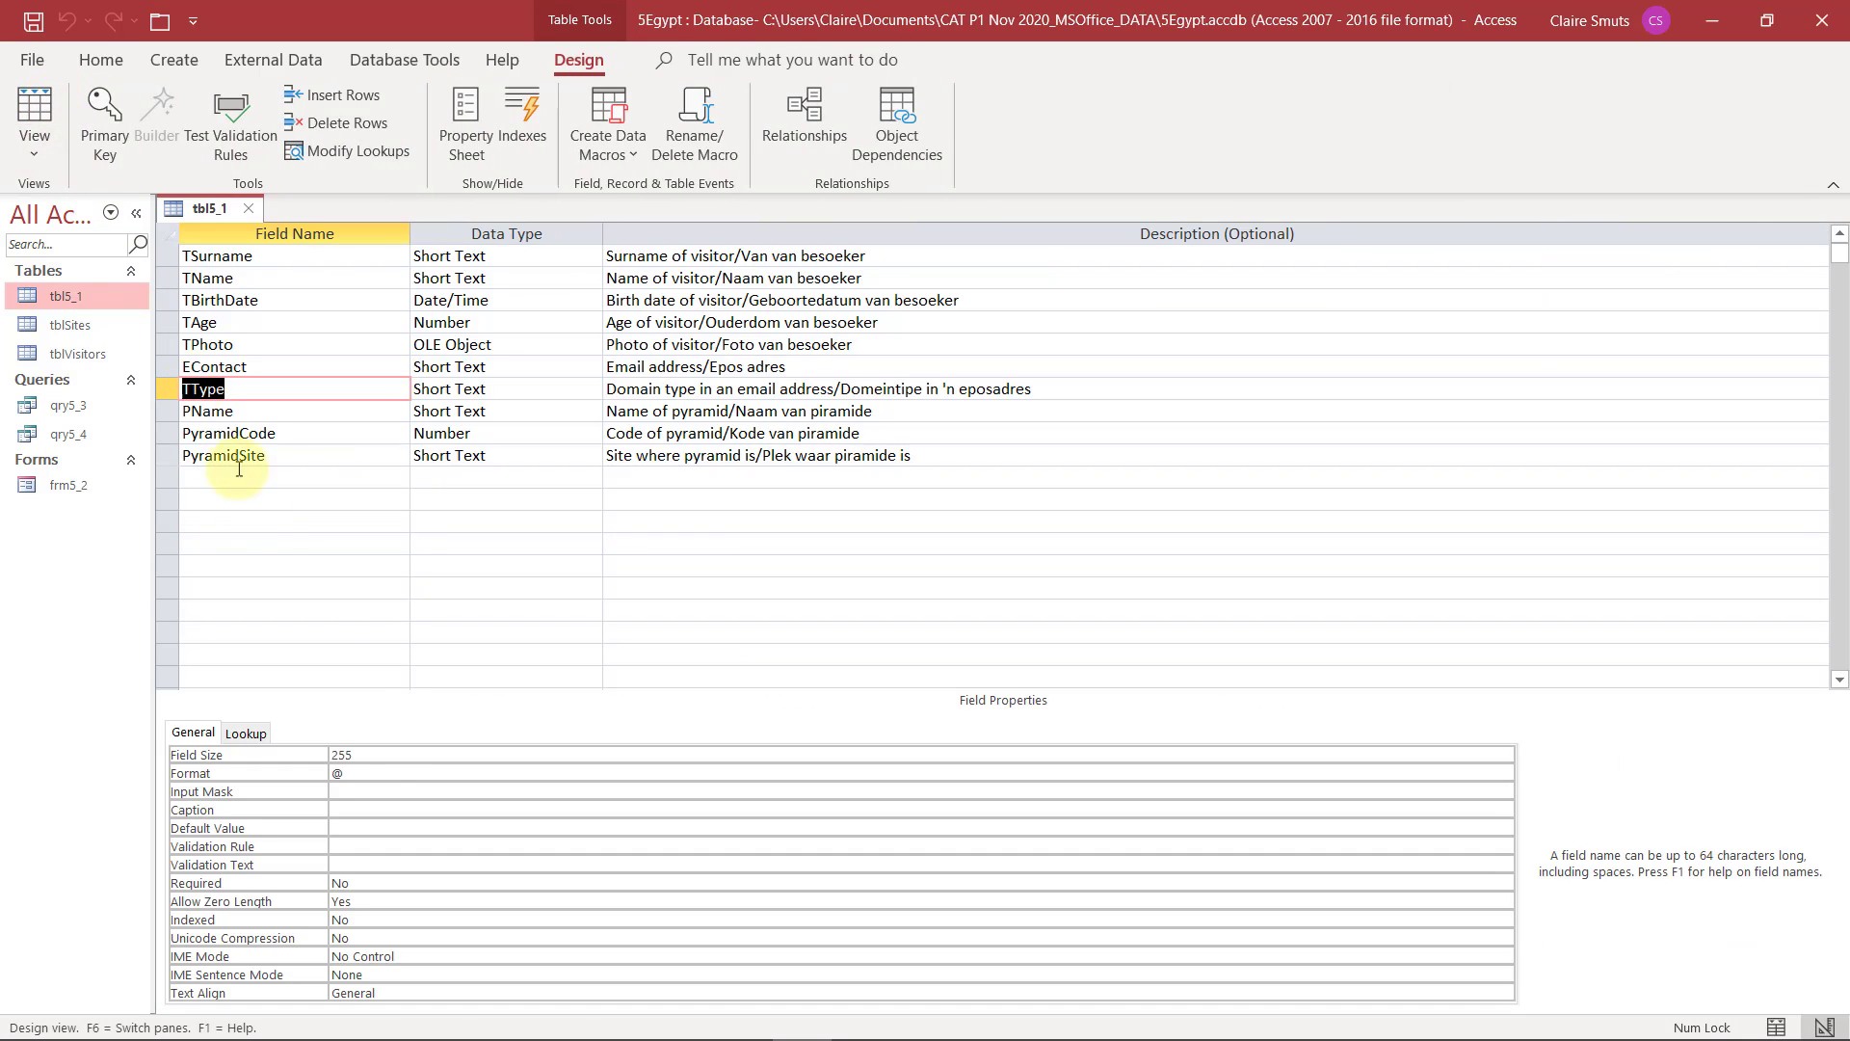
pyautogui.click(372, 755)
pyautogui.click(292, 760)
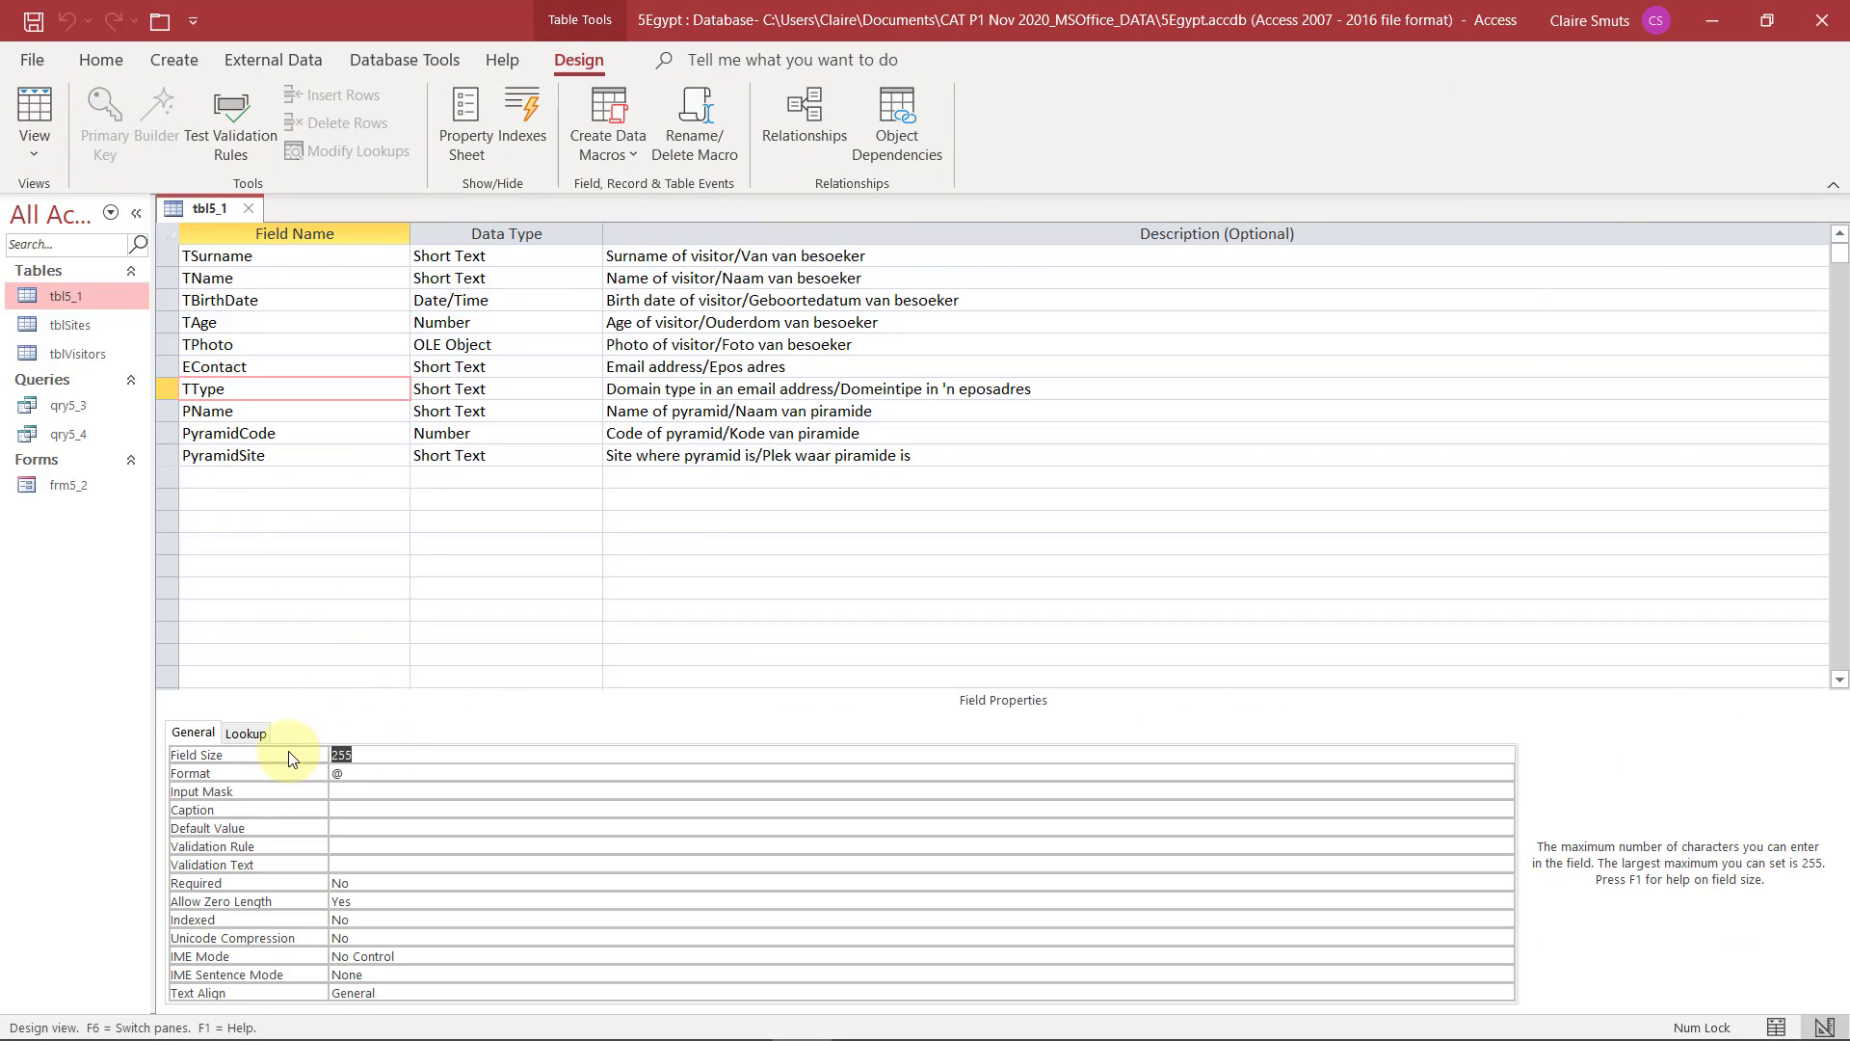
pyautogui.write('4')
pyautogui.press('ctrl+super+Left')
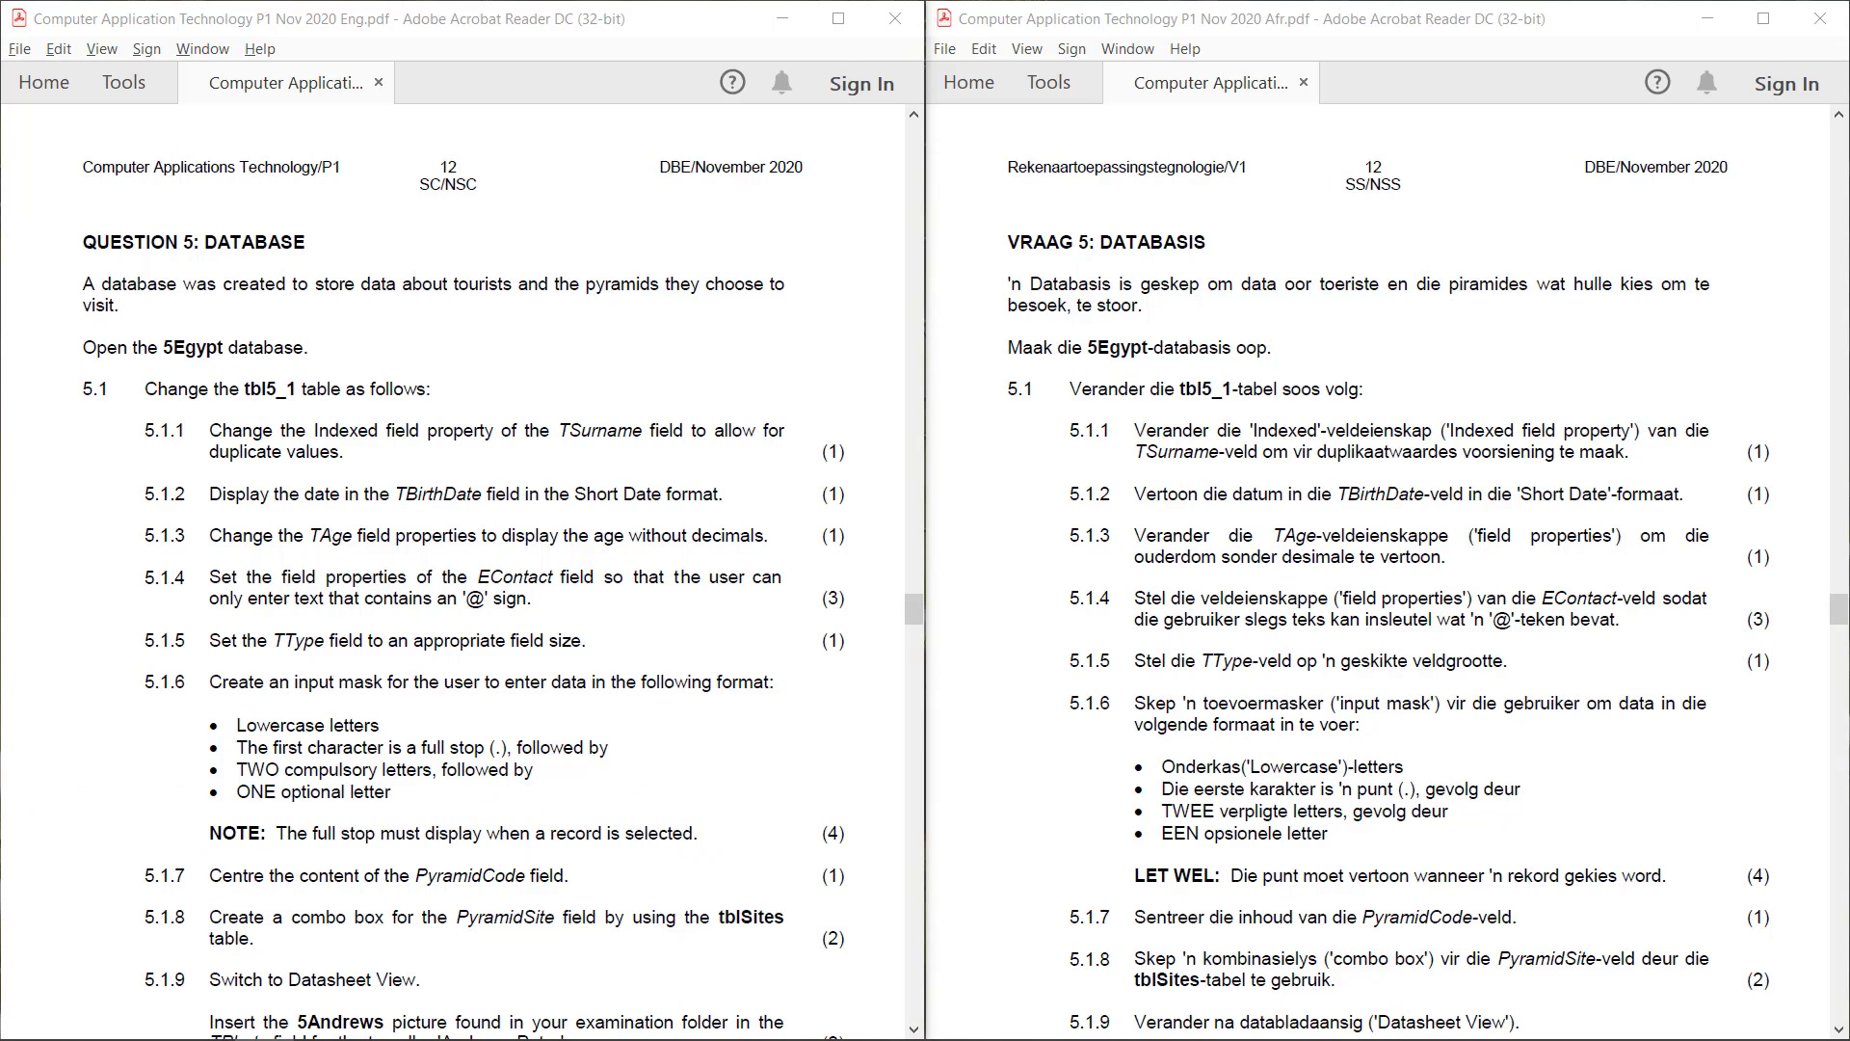
# Examine the exam paper's input mask character sheet for the symbols for lowercase conversion, required letters and optional letters
pyautogui.click(106, 671)
pyautogui.press('End')
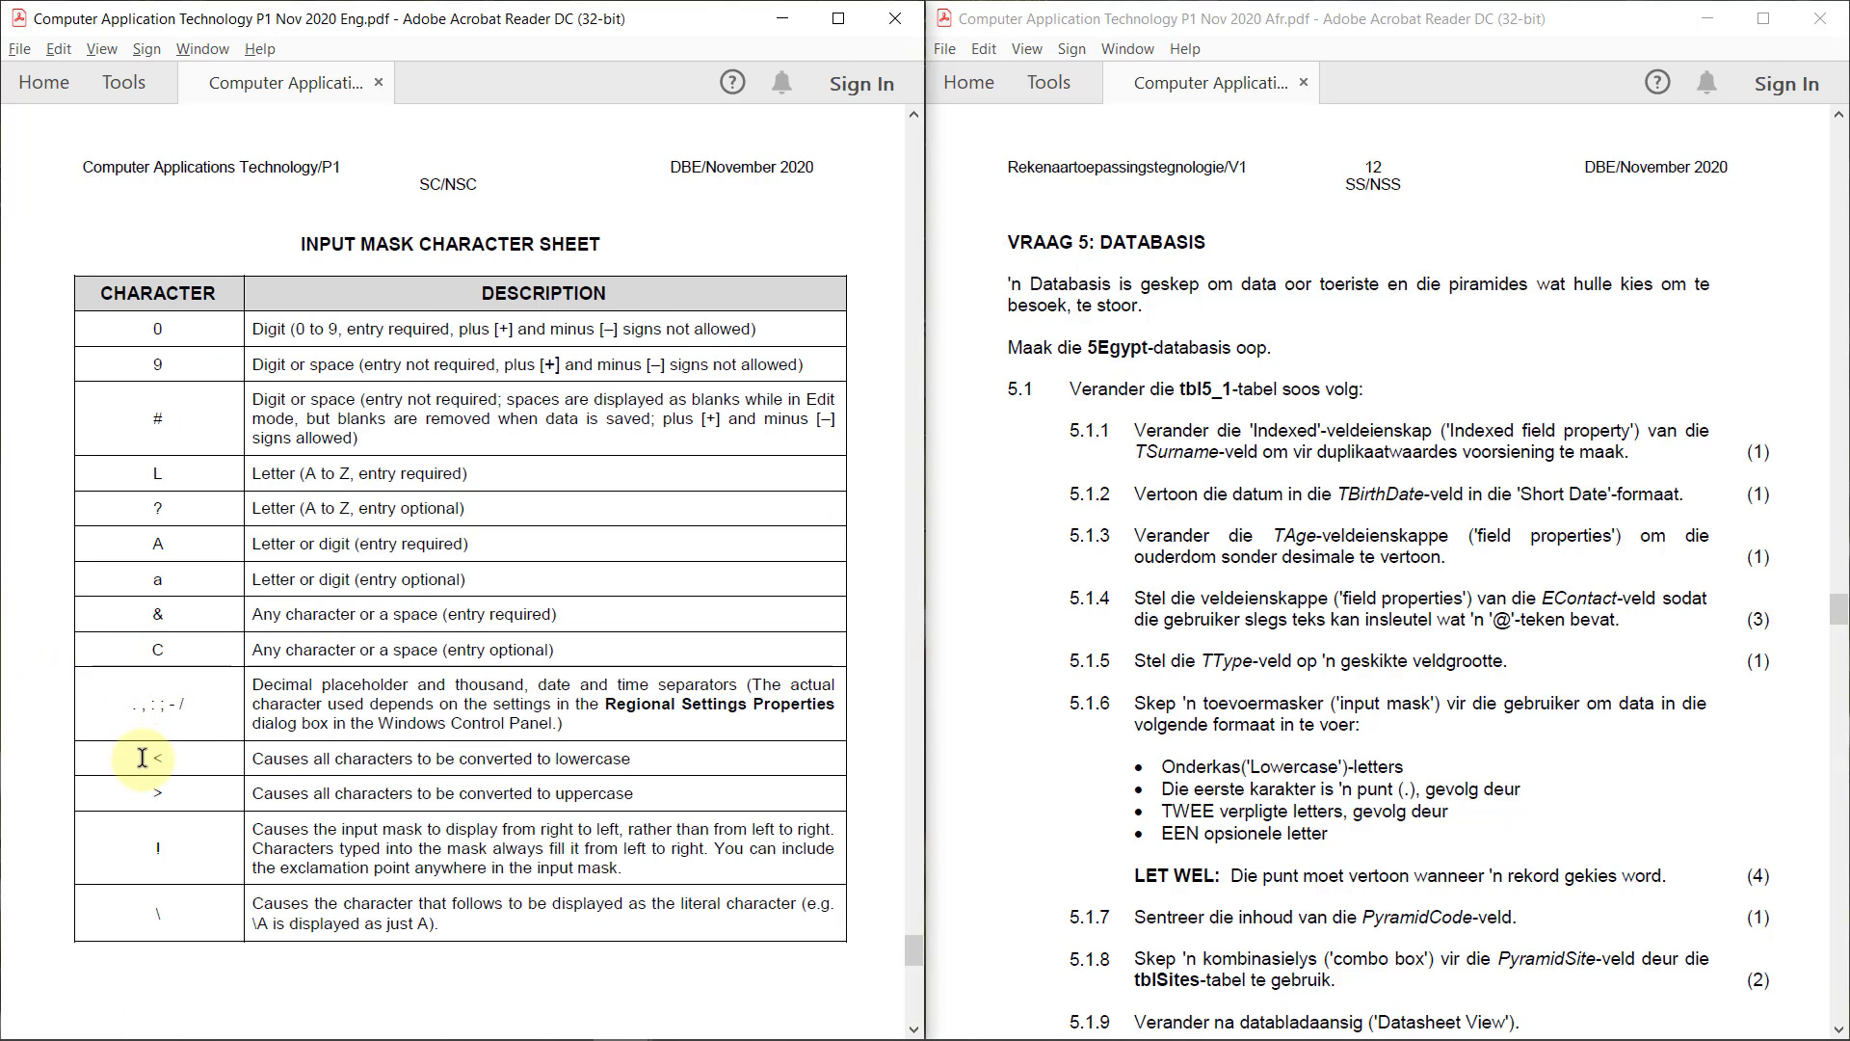
pyautogui.moveTo(145, 758); pyautogui.dragTo(644, 754)
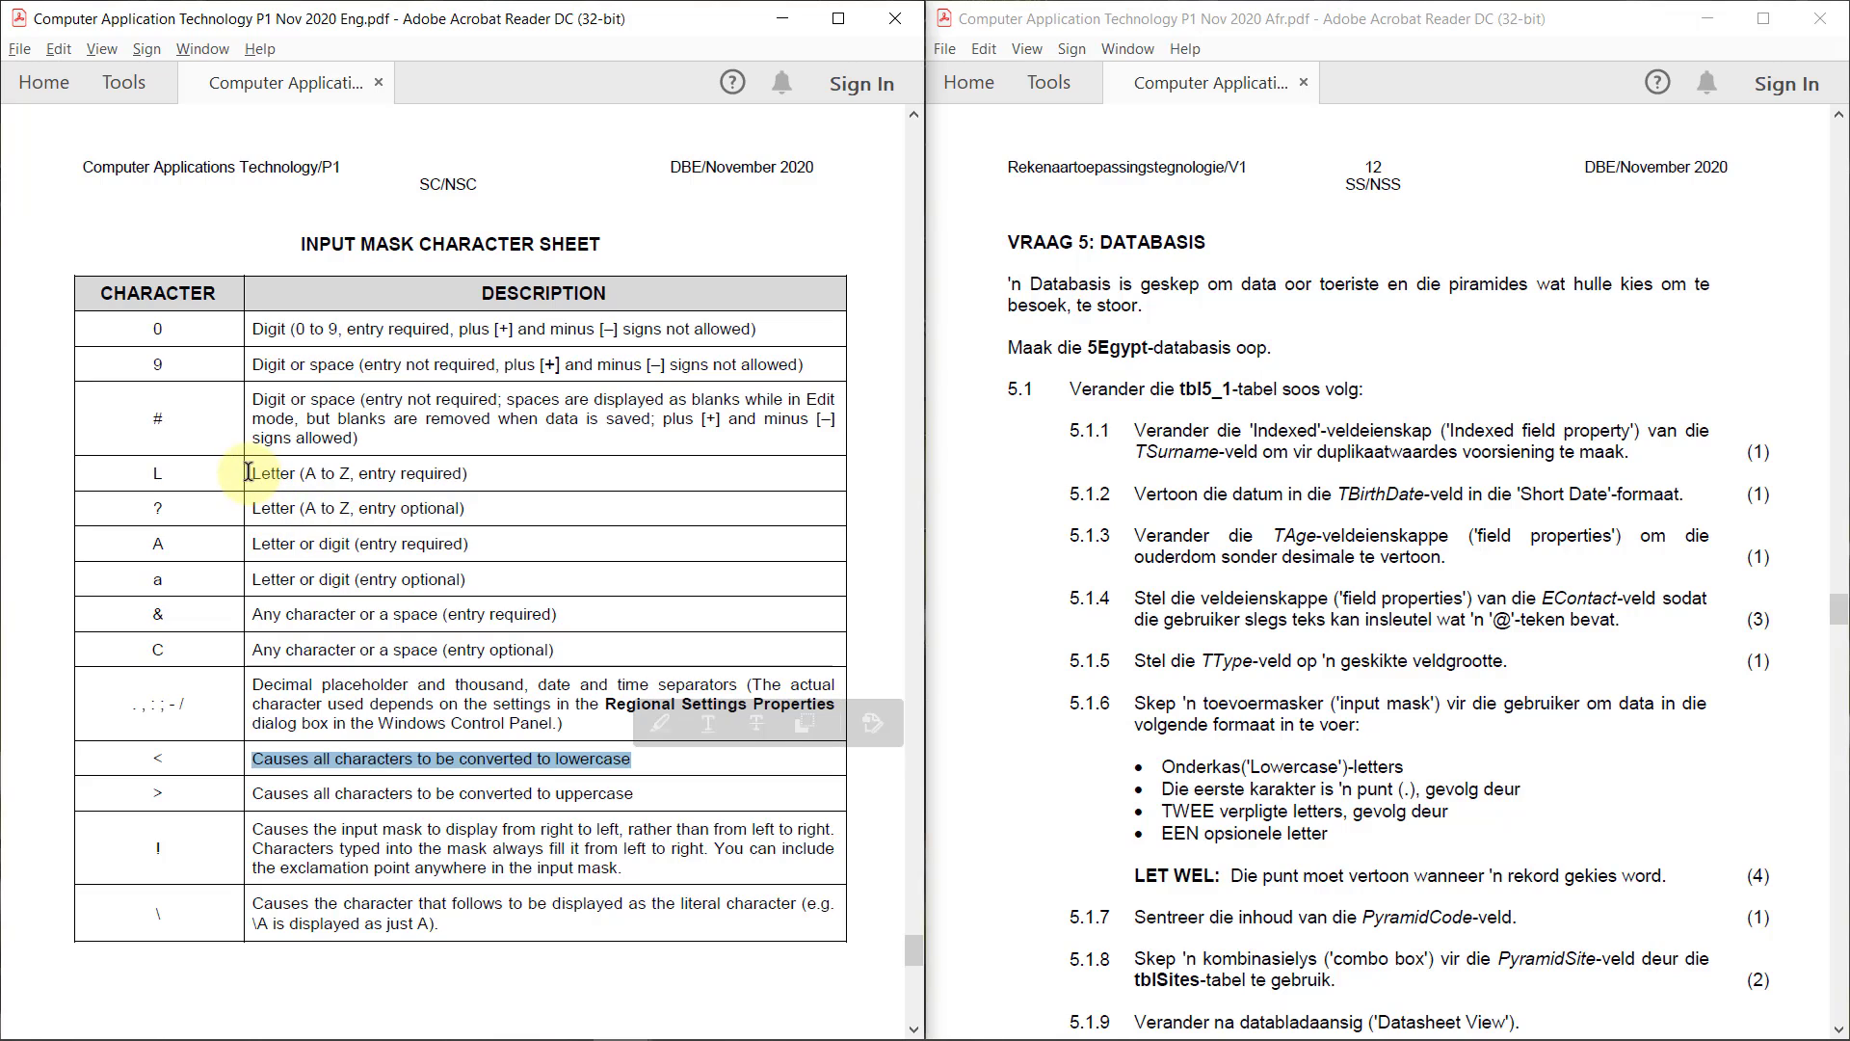
pyautogui.moveTo(248, 473); pyautogui.dragTo(467, 476)
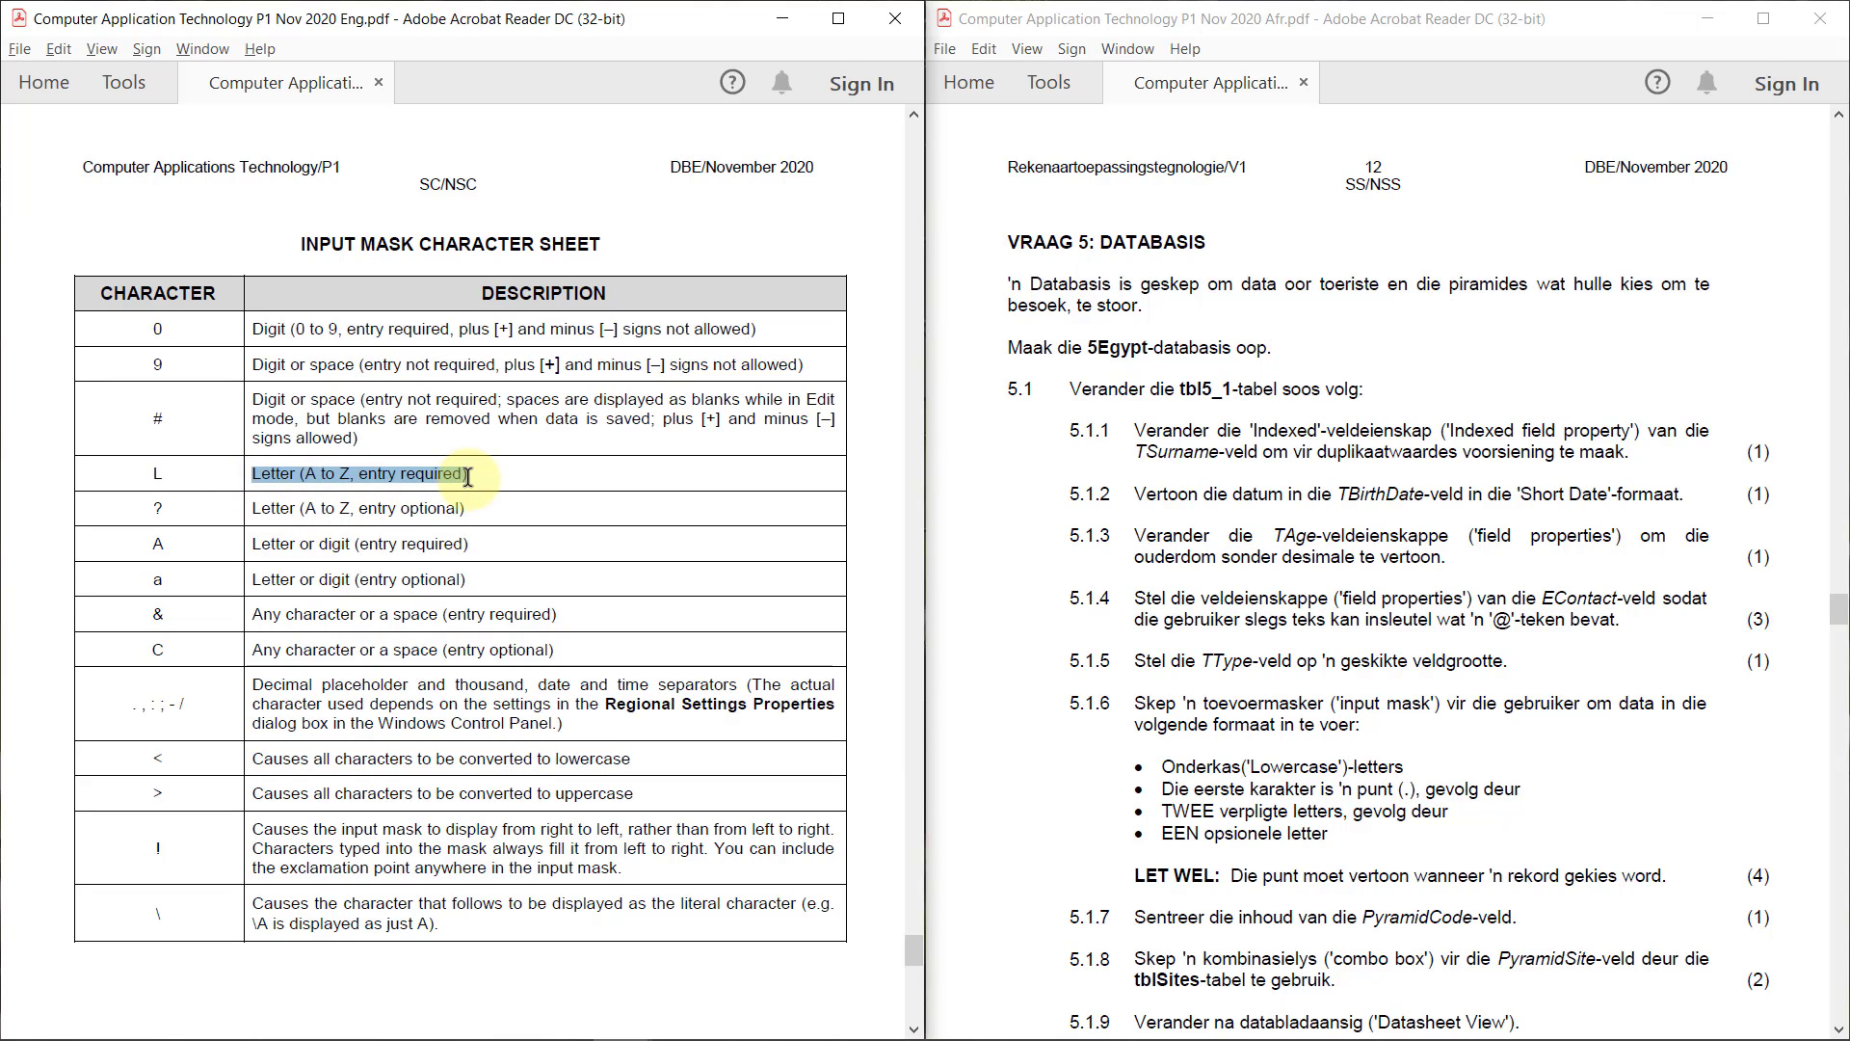
pyautogui.moveTo(154, 473); pyautogui.dragTo(482, 470)
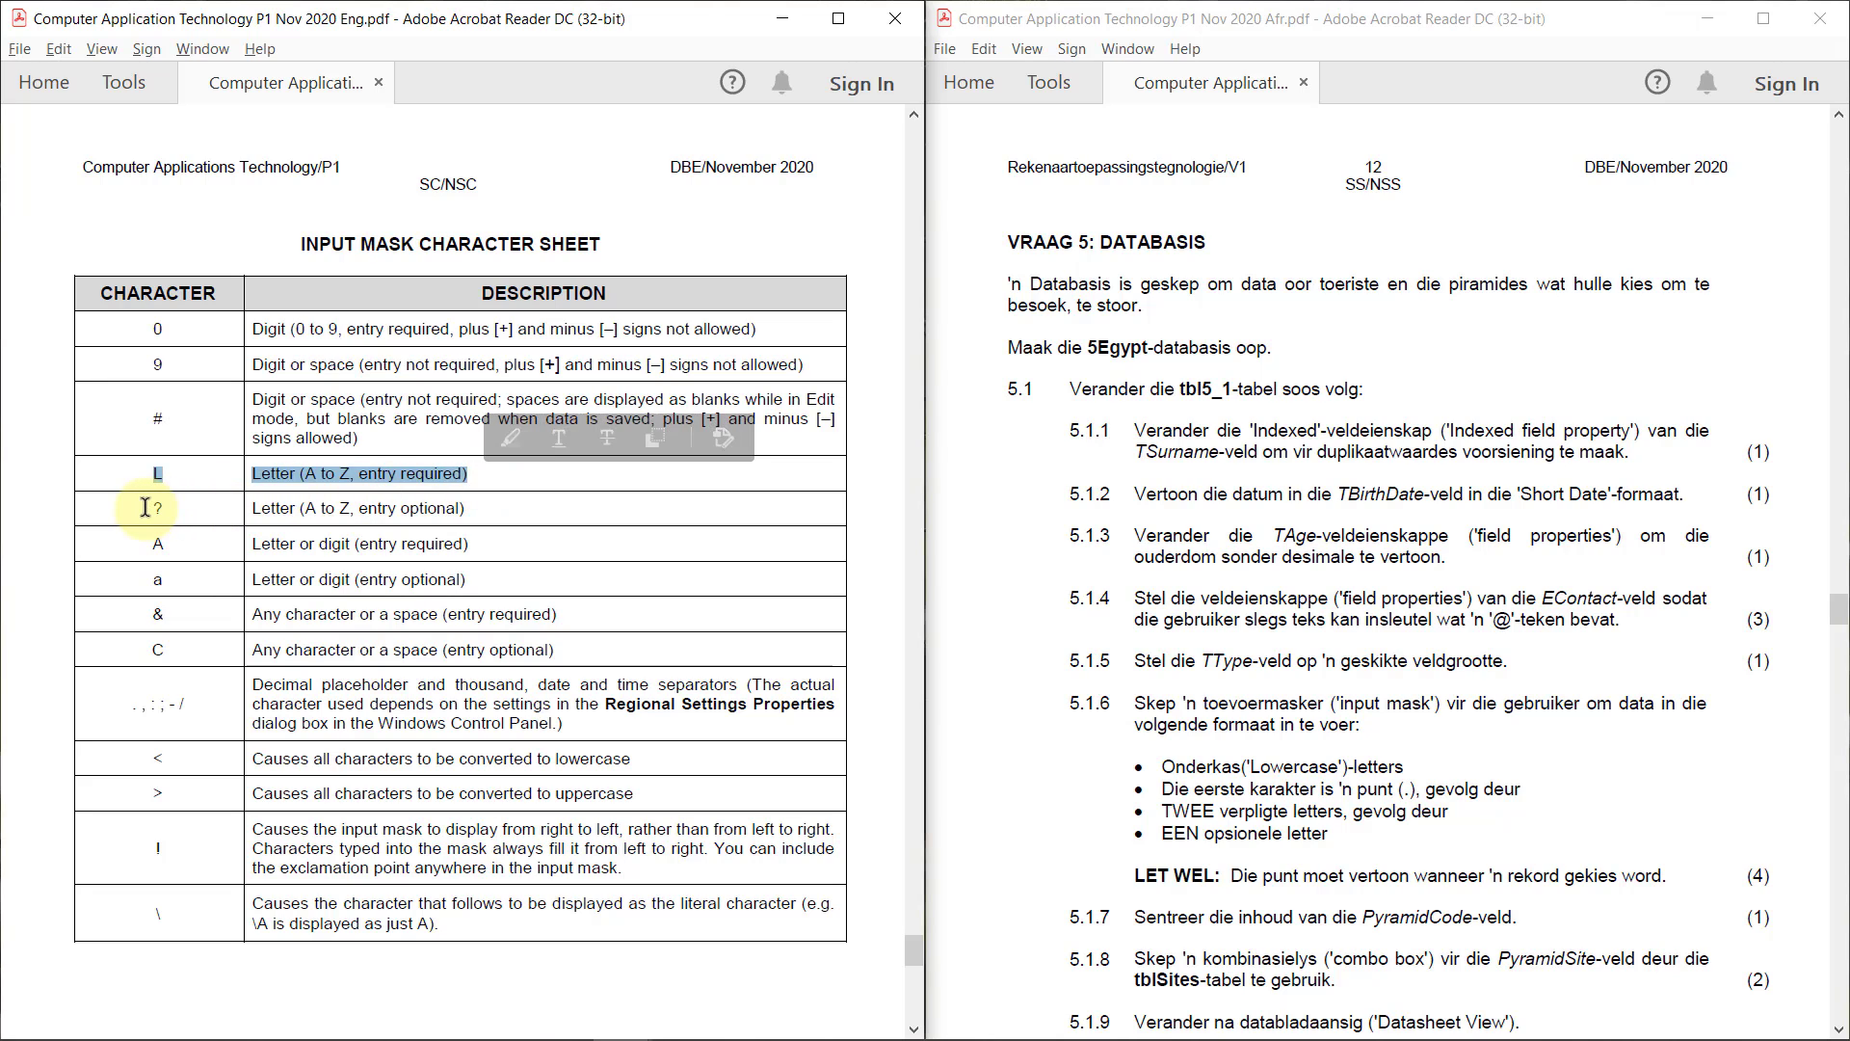
pyautogui.moveTo(144, 507); pyautogui.dragTo(486, 508)
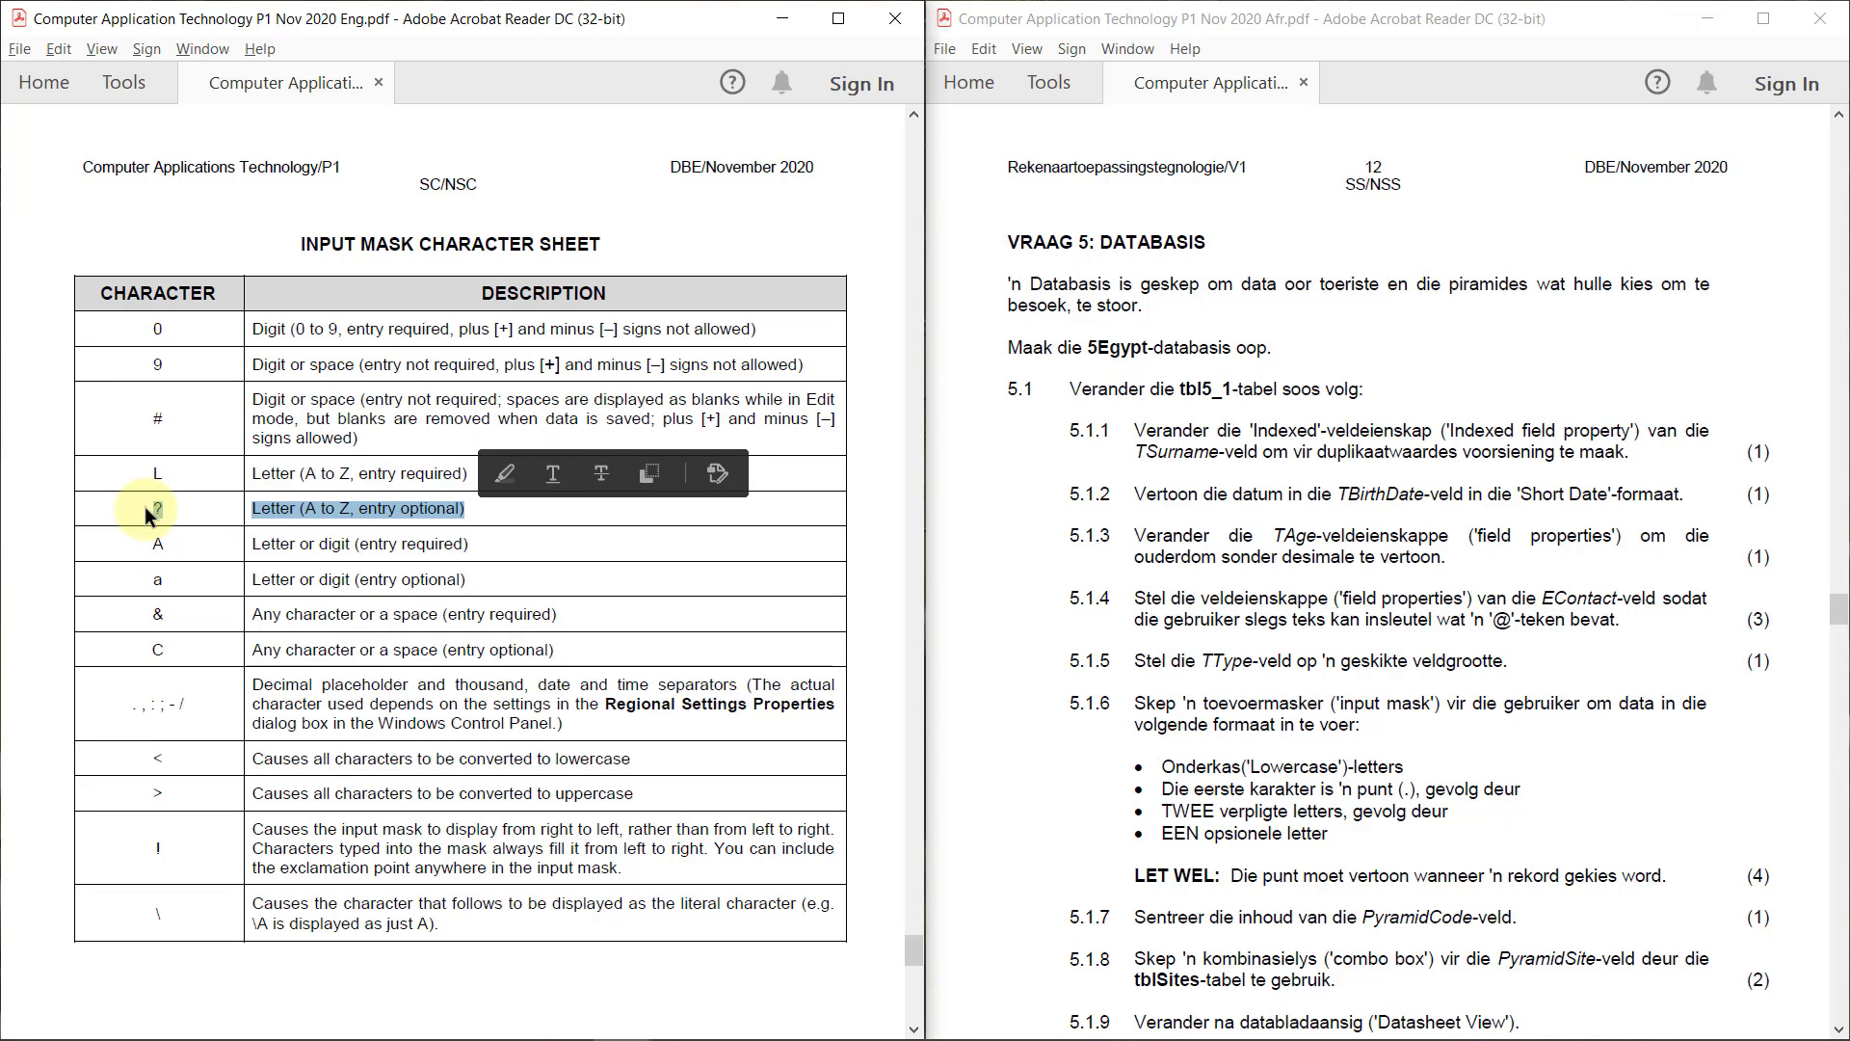
pyautogui.click(485, 512)
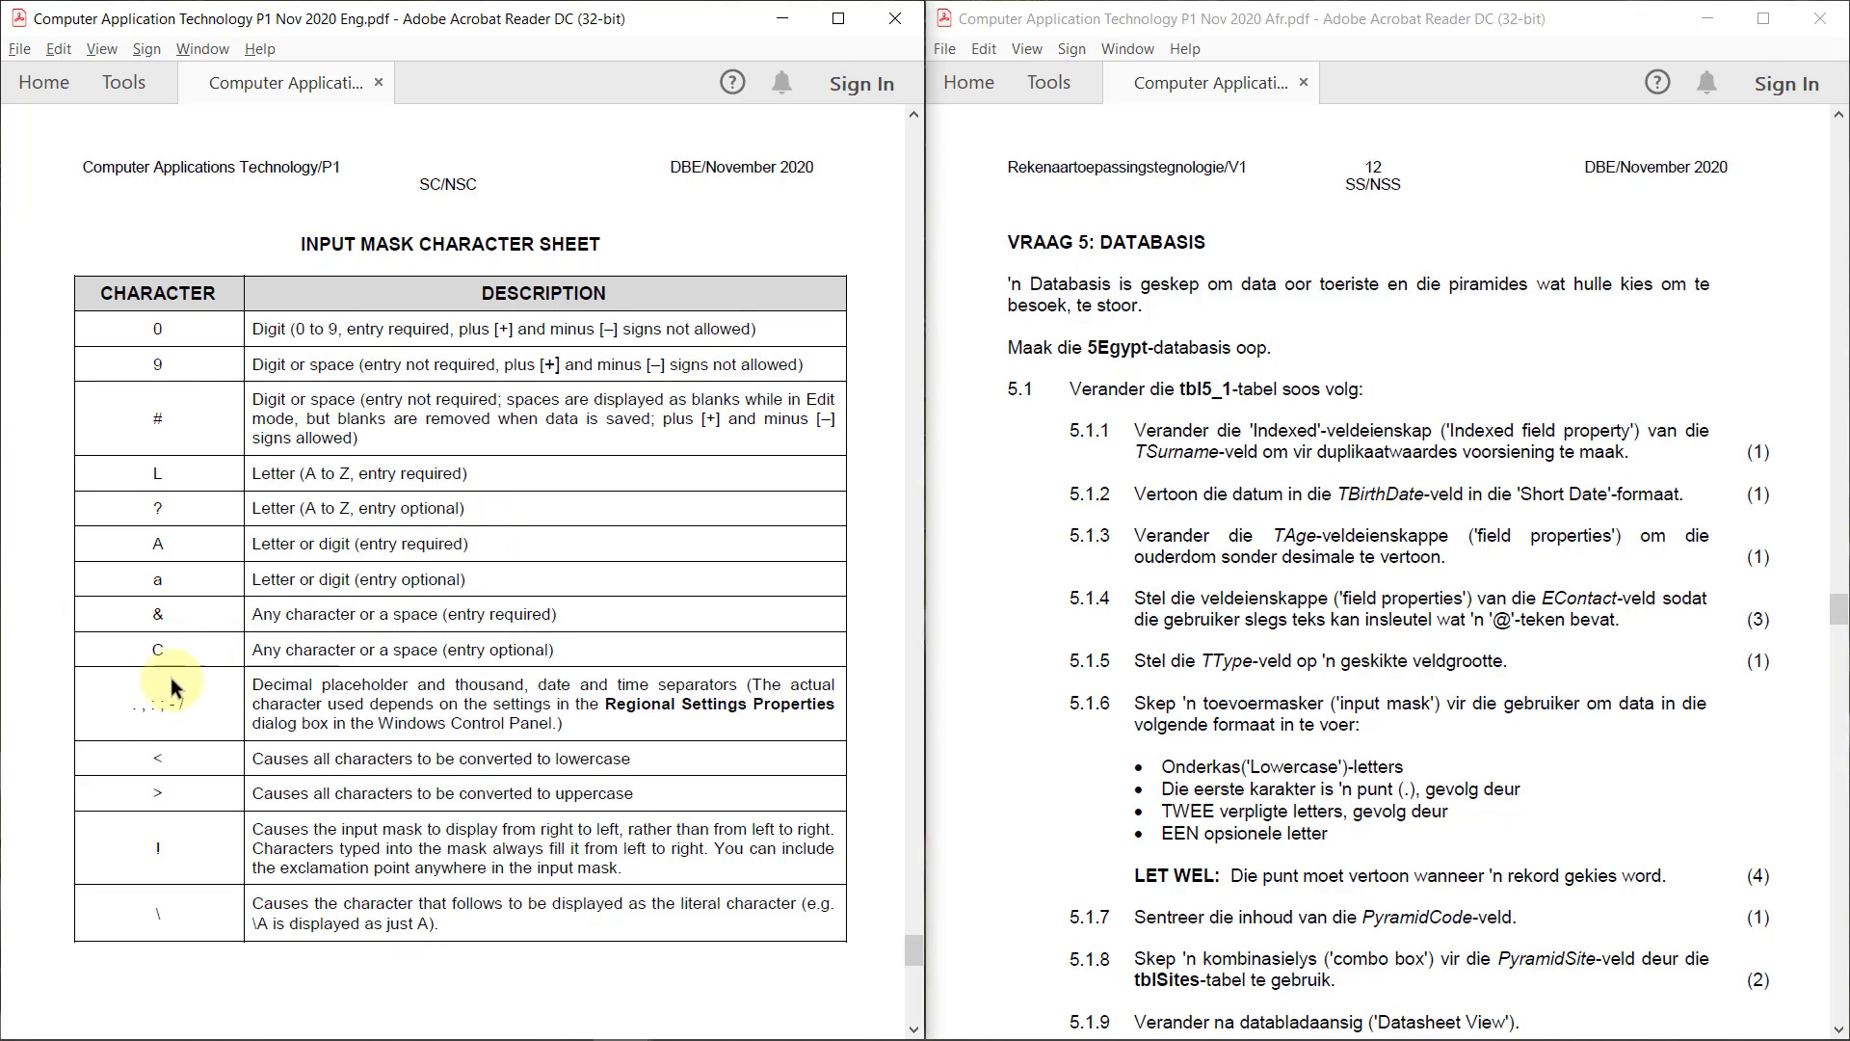
# Study the sheet's separator and literal character entries, and return to the Question 5.1.6 instructions
pyautogui.moveTo(130, 704); pyautogui.dragTo(141, 704)
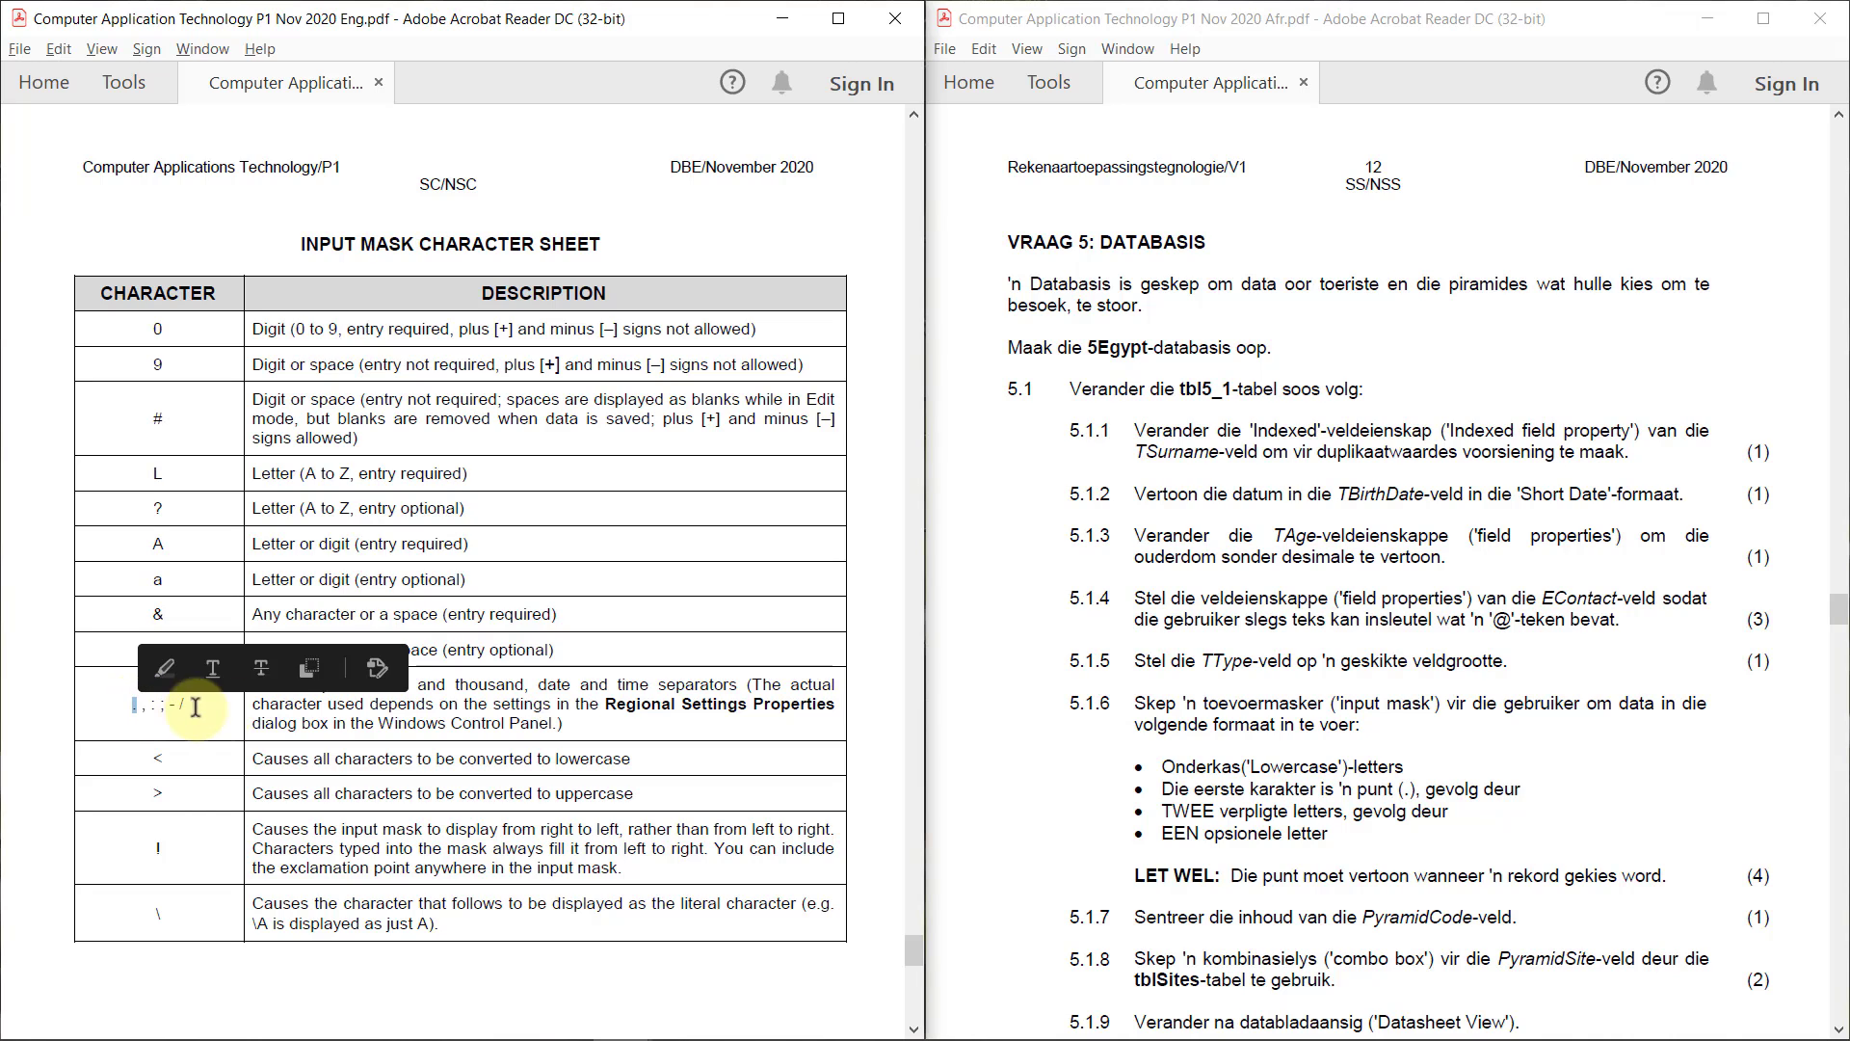
pyautogui.click(557, 721)
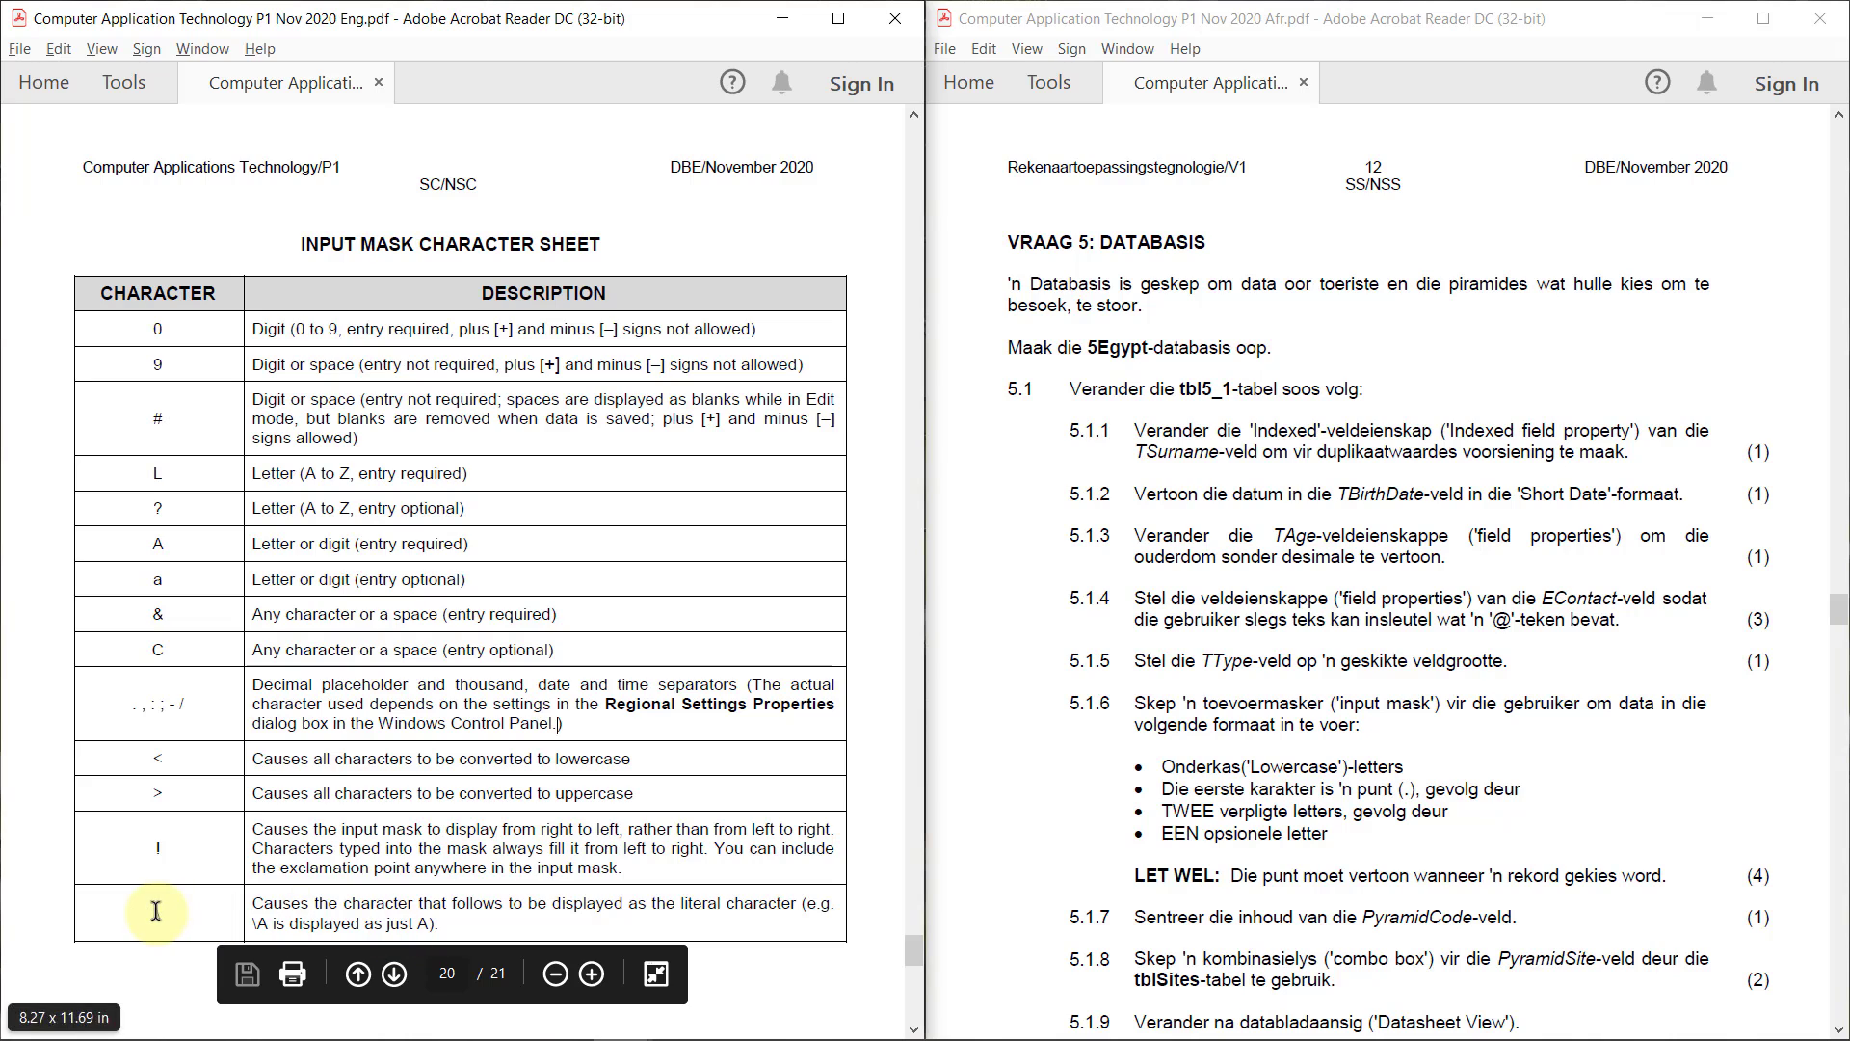
pyautogui.moveTo(166, 911); pyautogui.dragTo(152, 911)
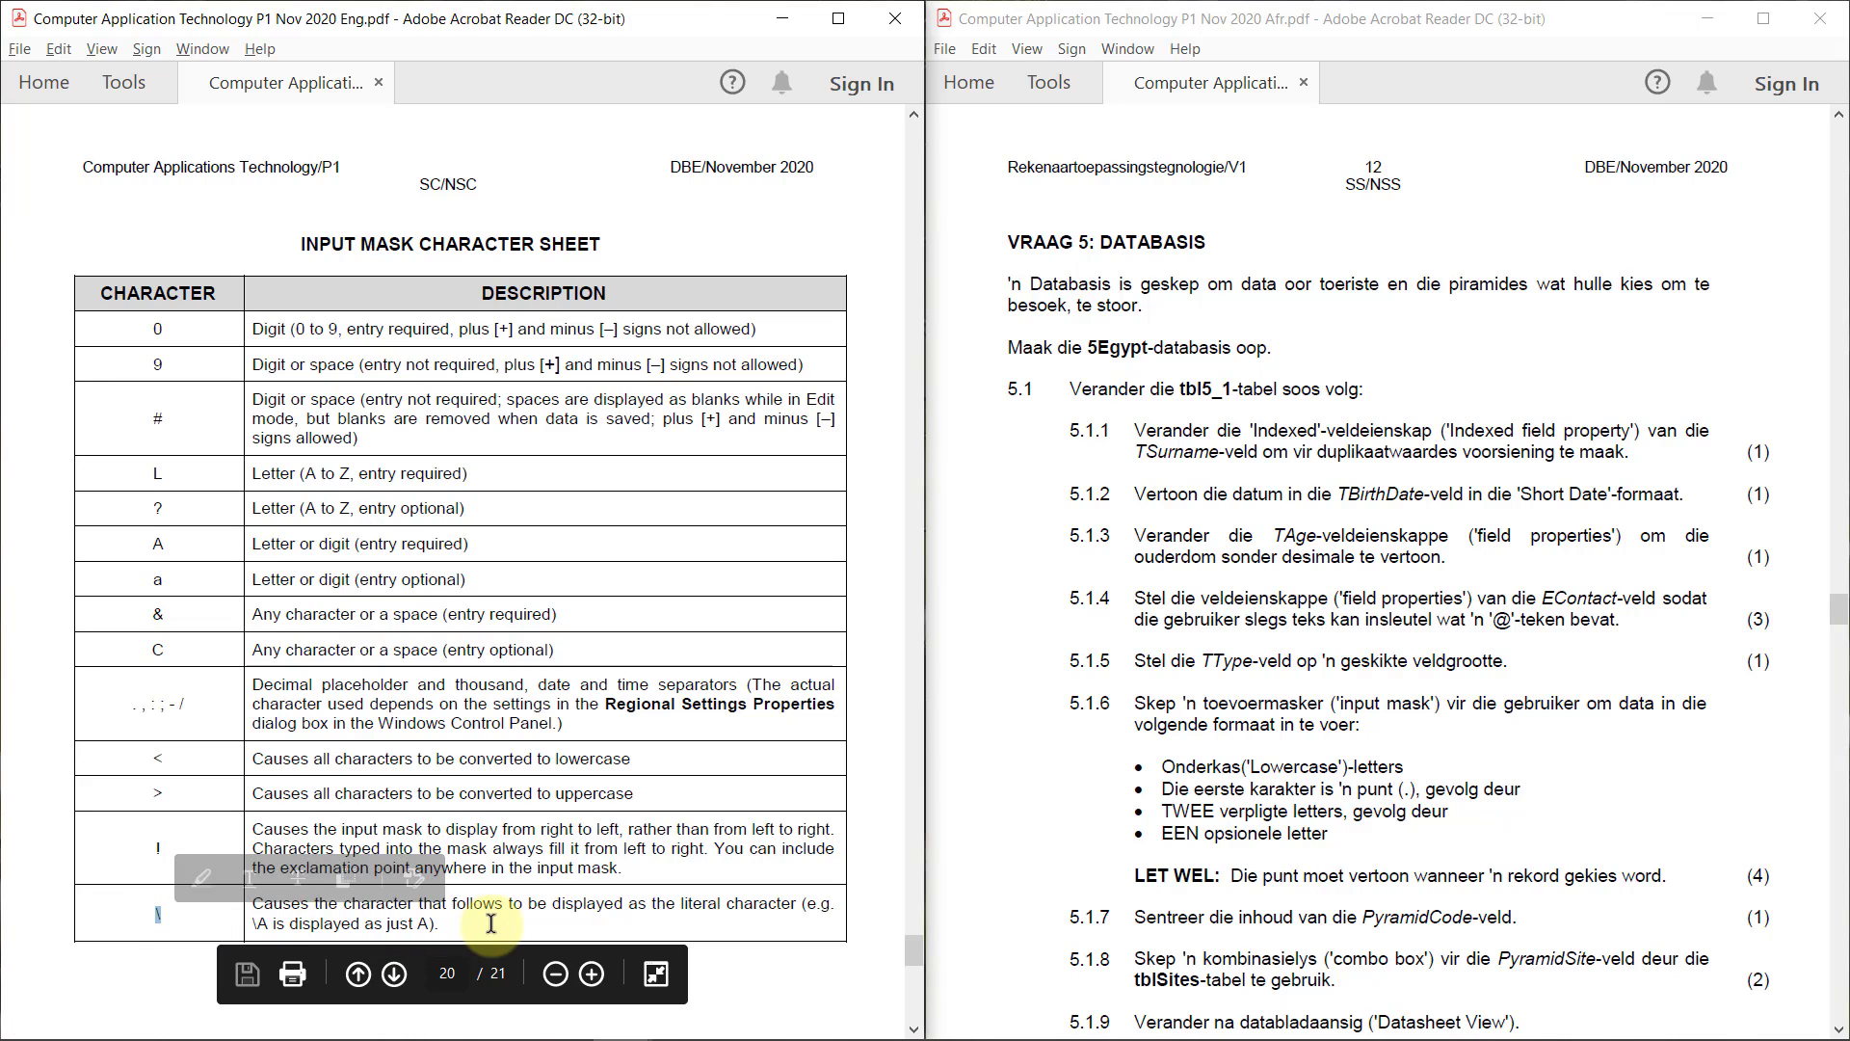
pyautogui.click(491, 923)
pyautogui.moveTo(493, 914); pyautogui.dragTo(788, 903)
pyautogui.click(254, 908)
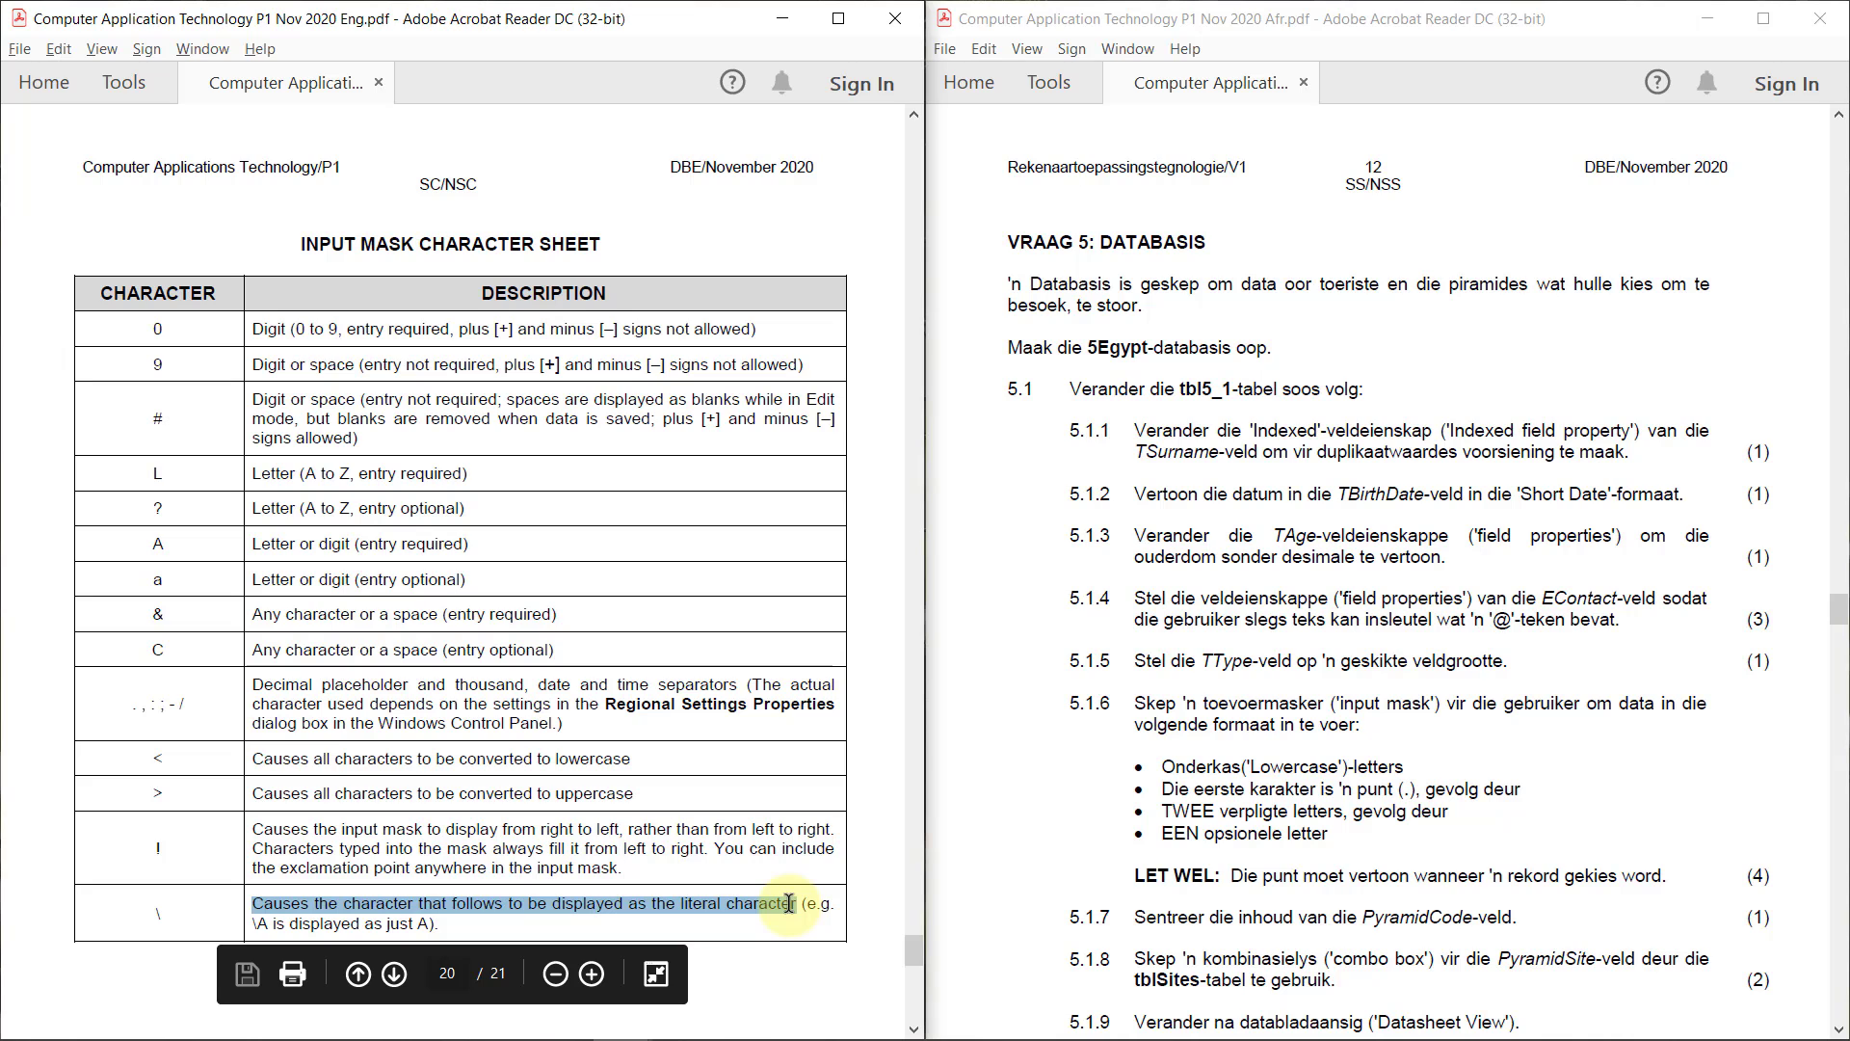
pyautogui.hotkey('alt', 'Left')
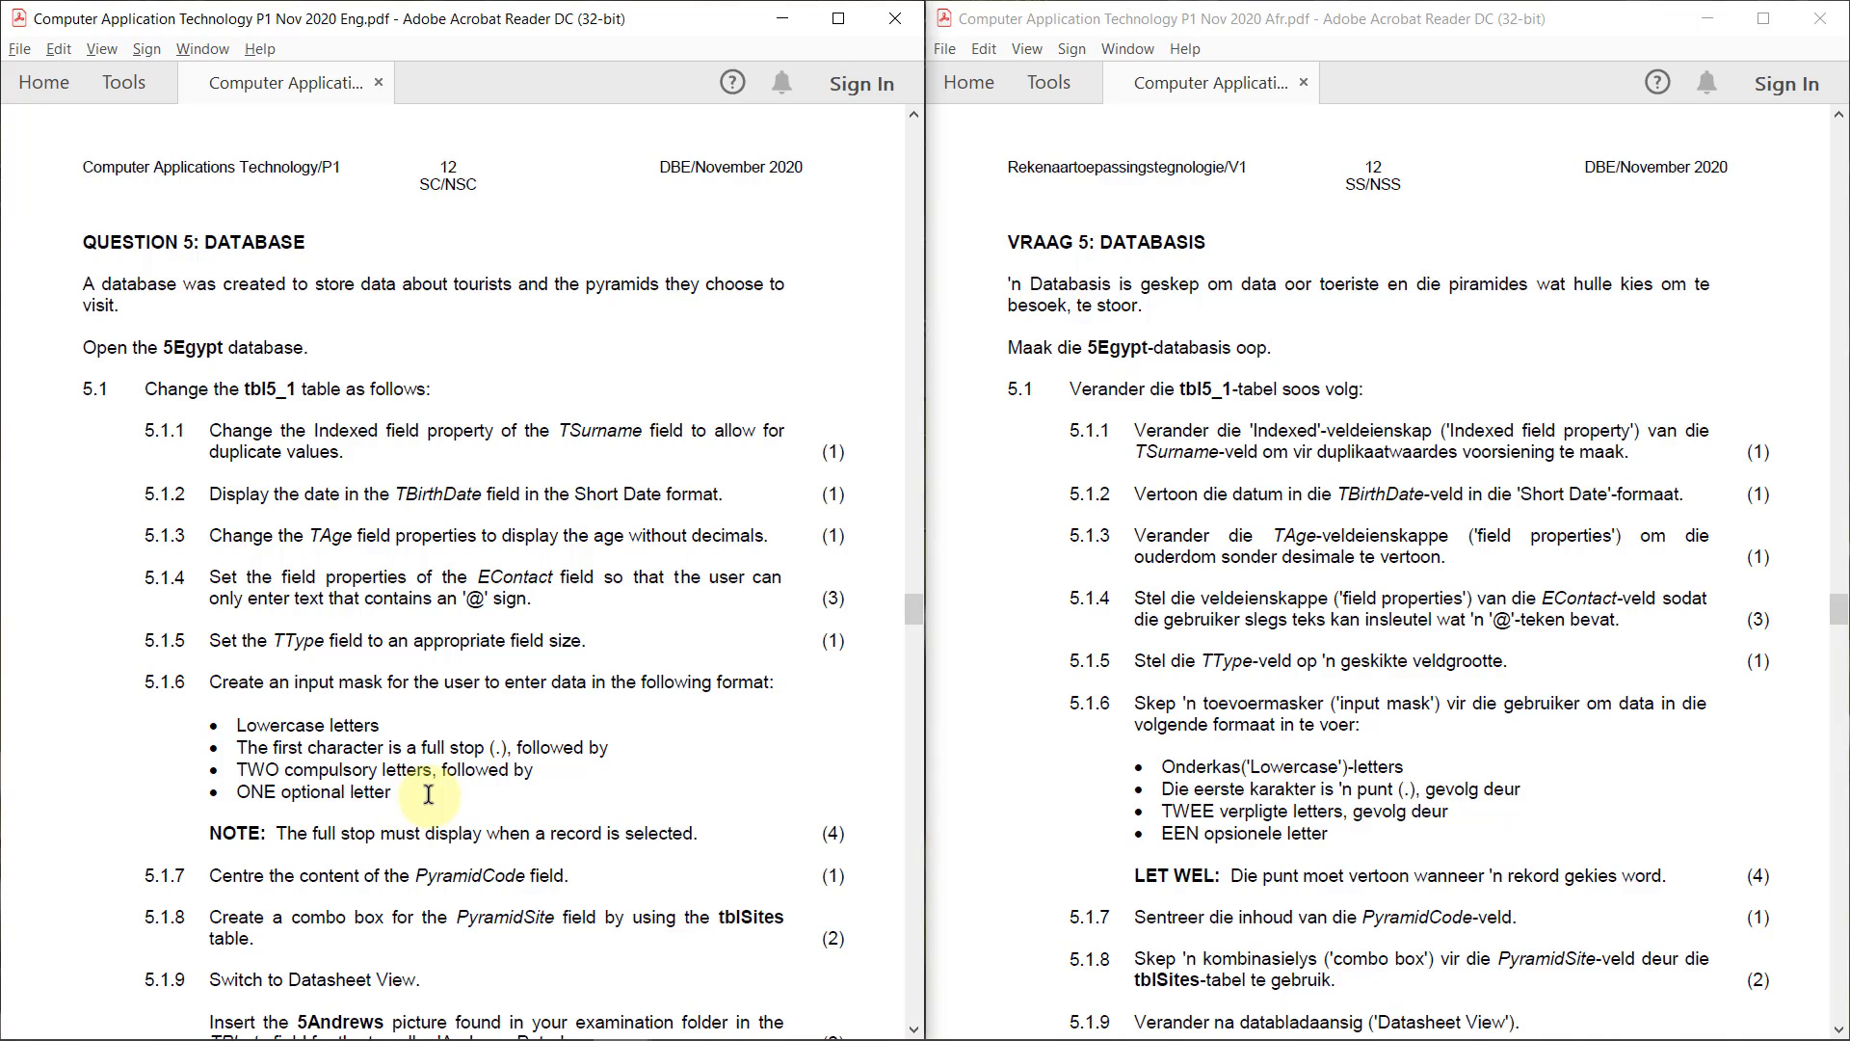
pyautogui.rightClick(334, 669)
pyautogui.click(268, 682)
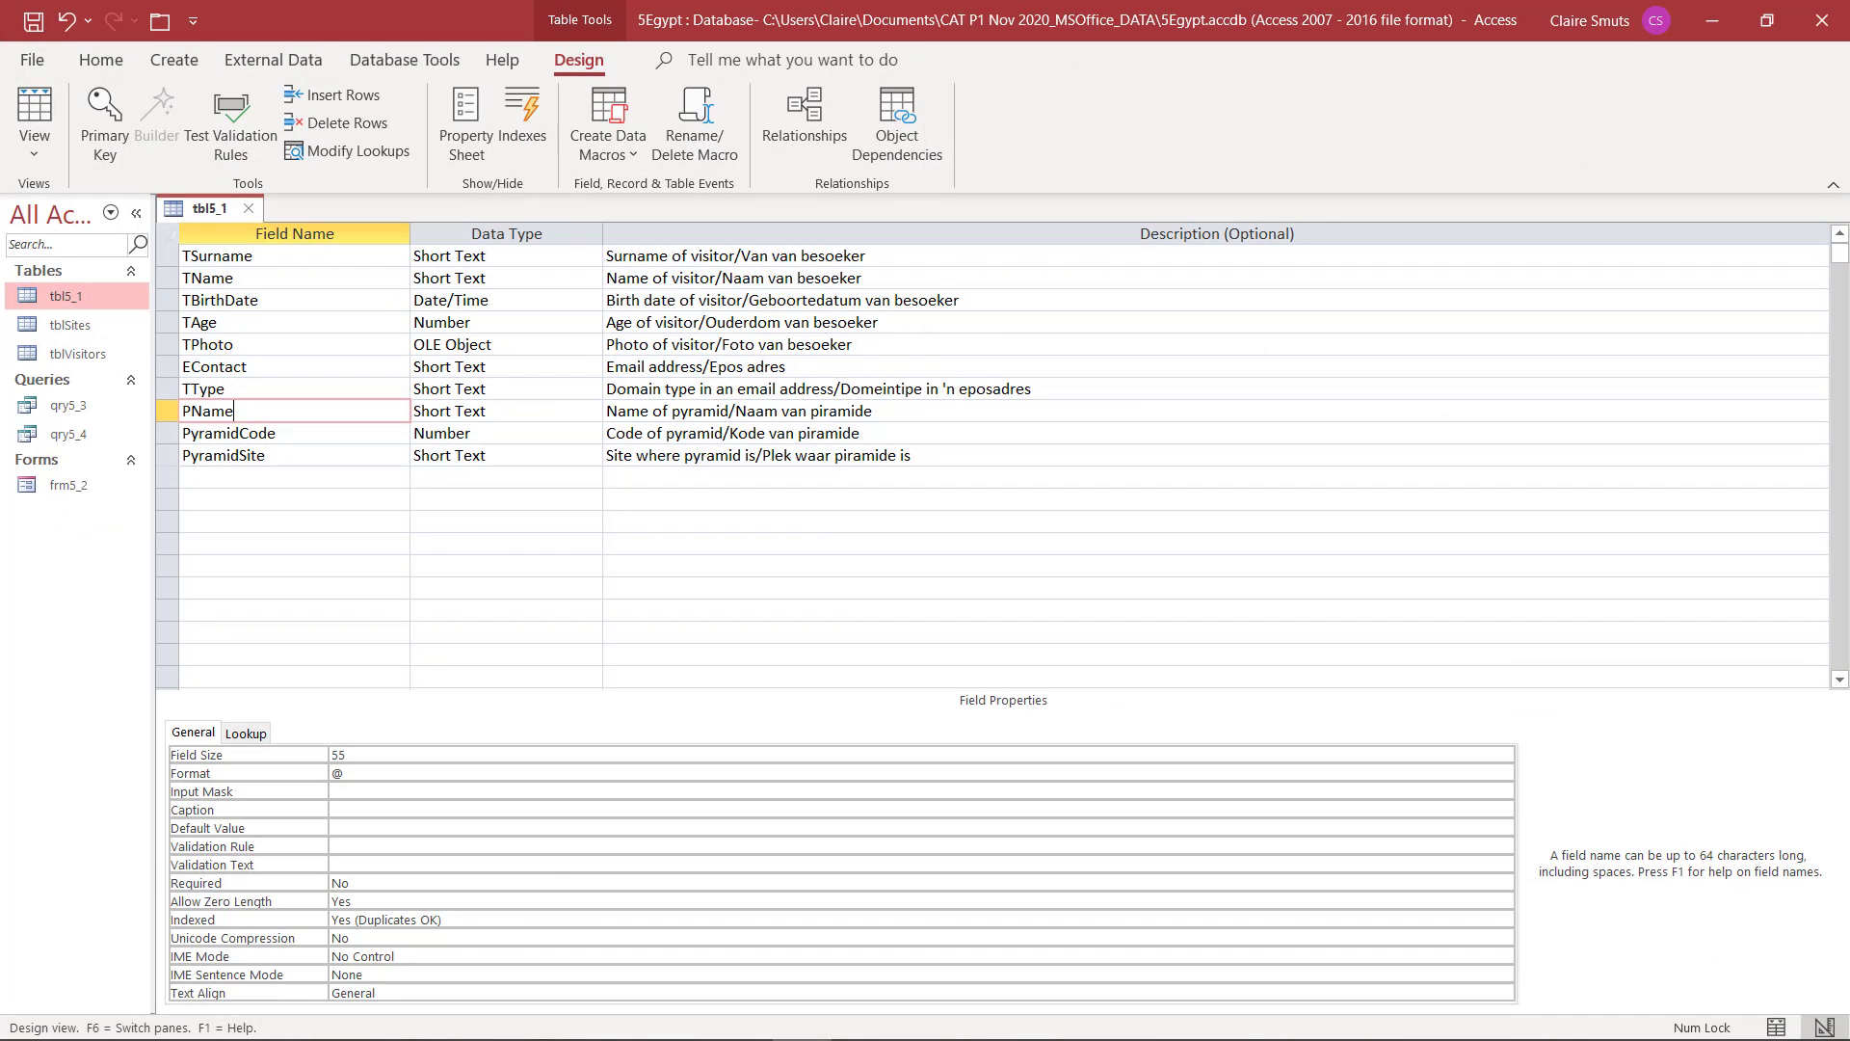
# In the Access table design, give the TType field the input mask <\.LL?
pyautogui.click(272, 393)
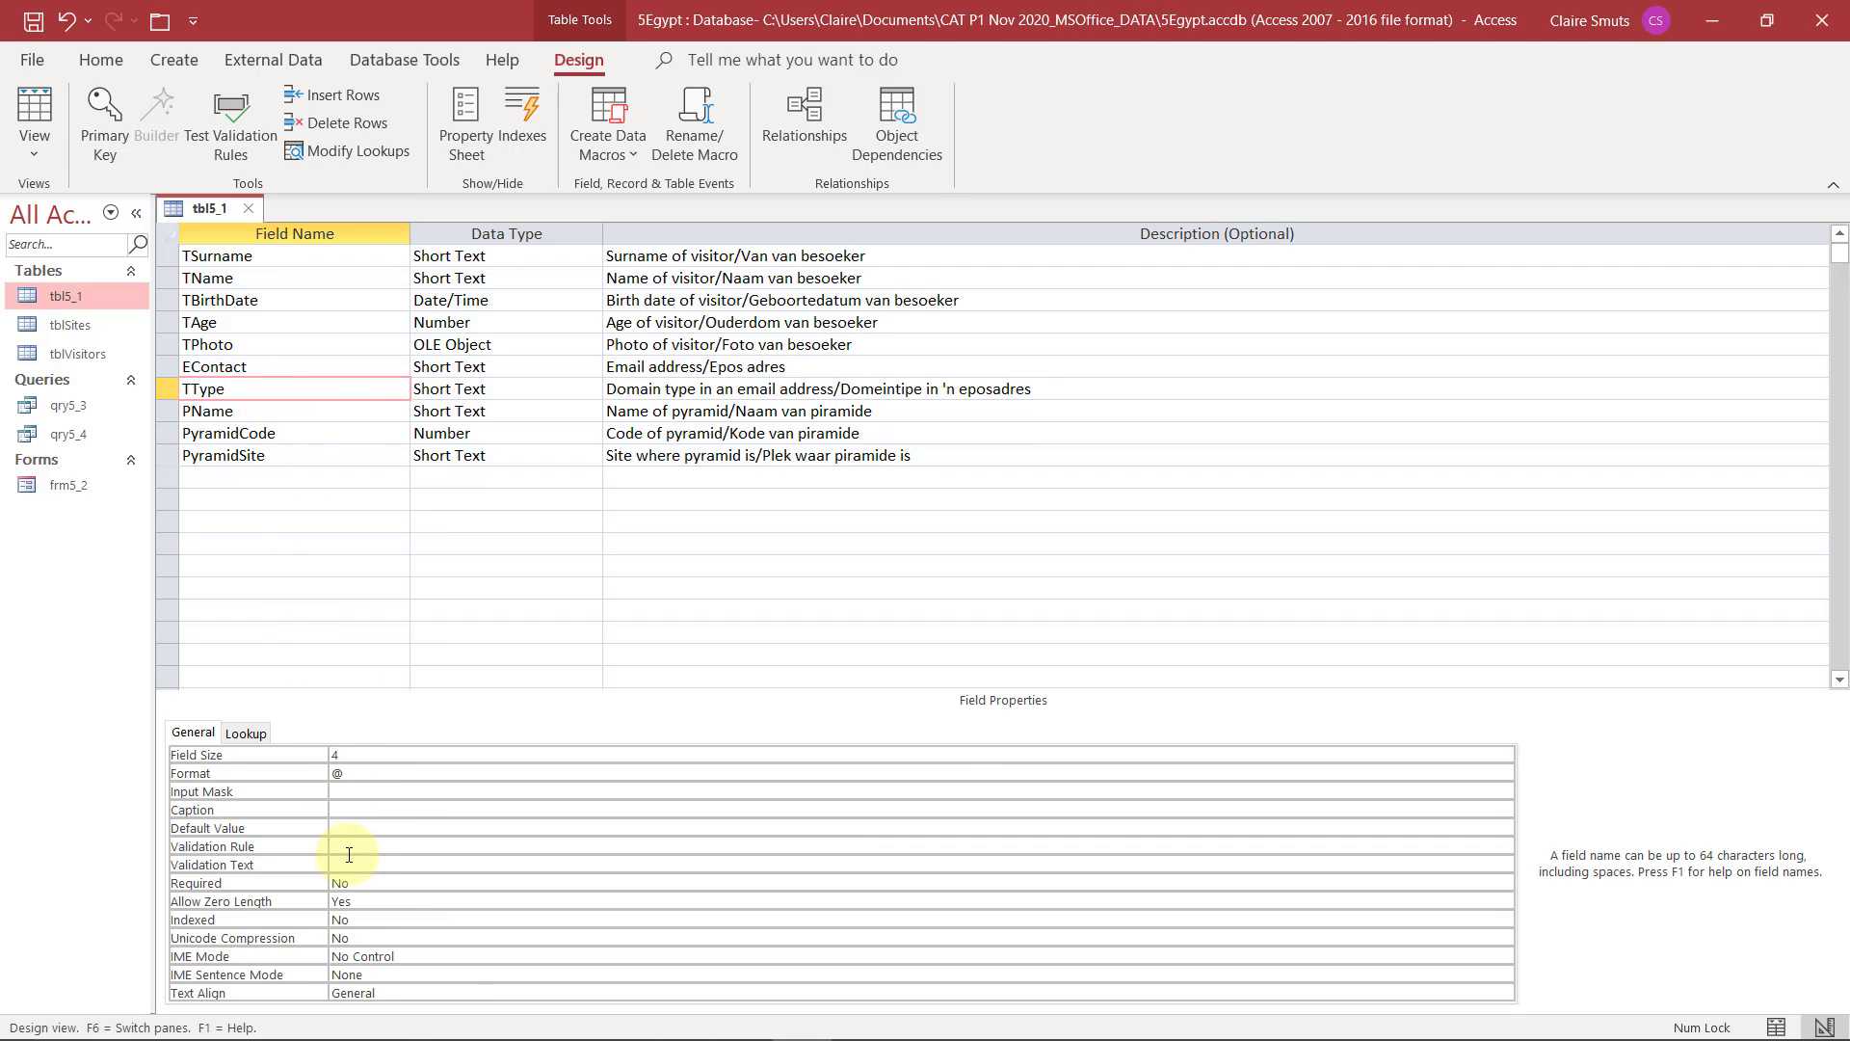
pyautogui.click(362, 792)
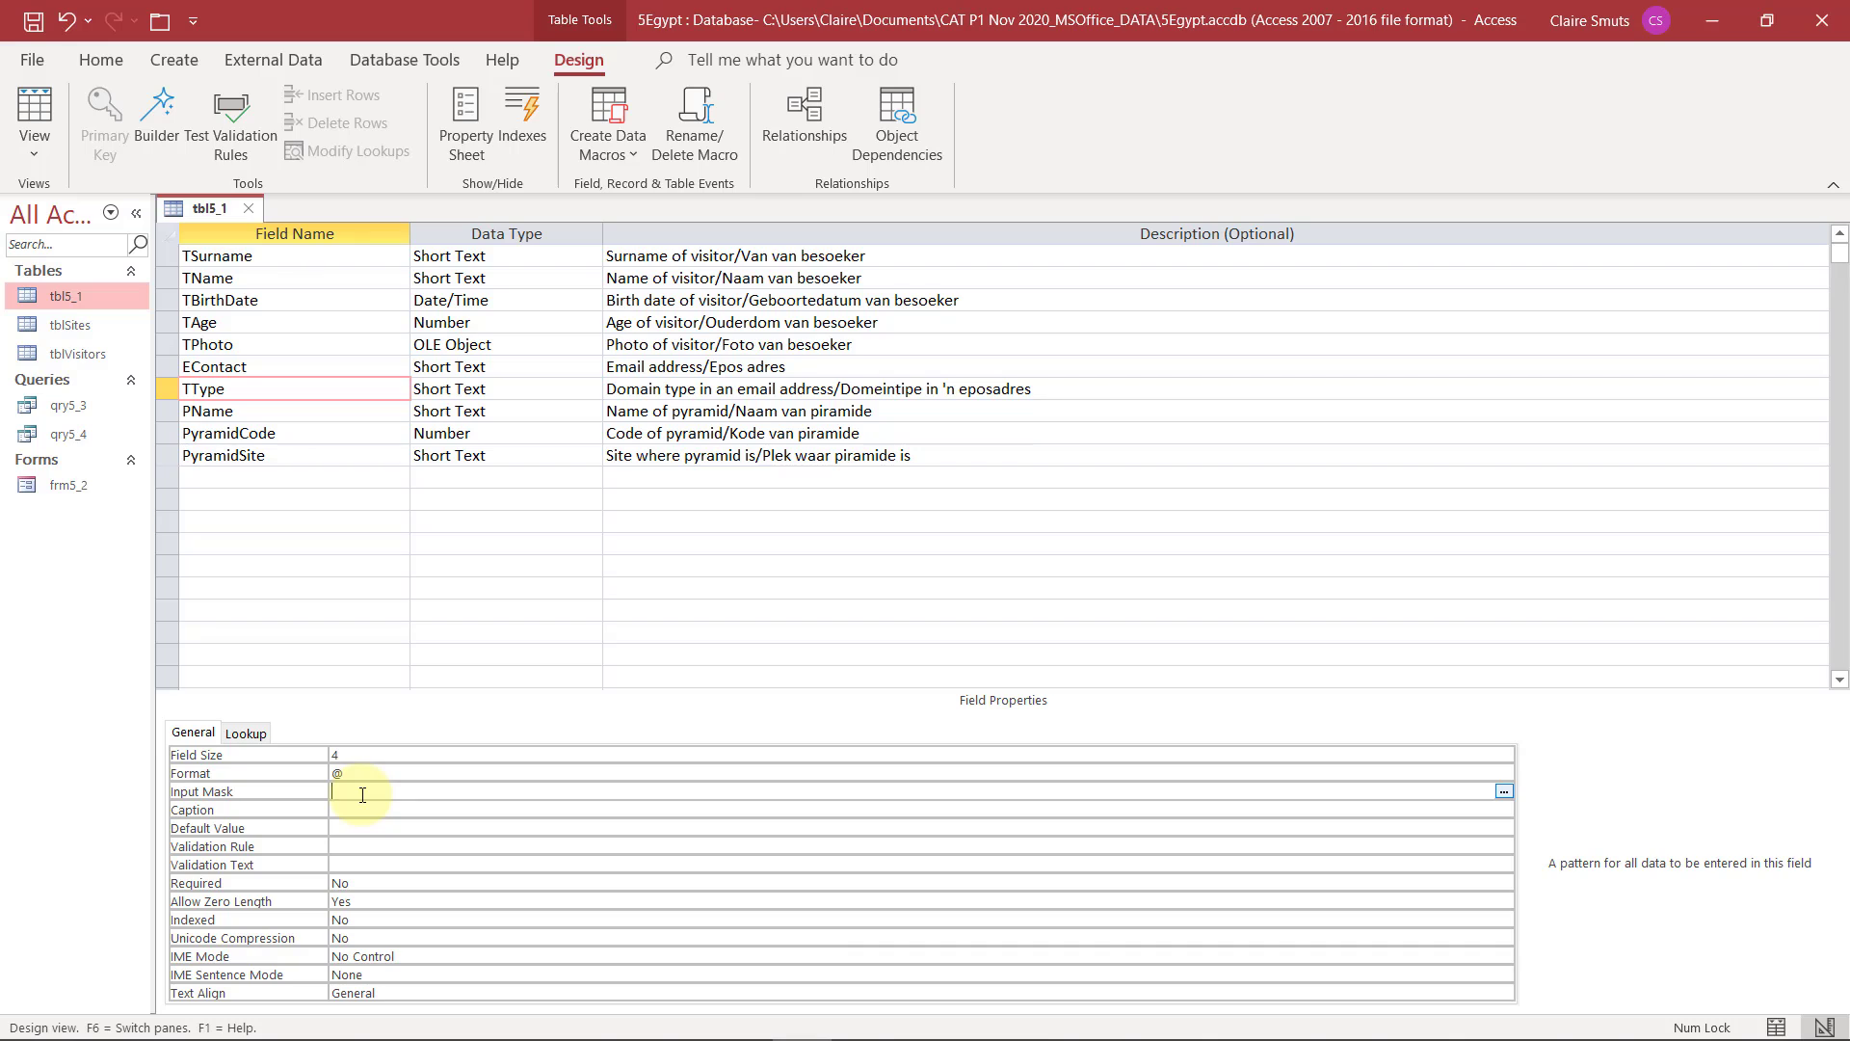
pyautogui.write('<')
pyautogui.write('\\.LL')
pyautogui.write('L')
pyautogui.write('?')
pyautogui.click(398, 809)
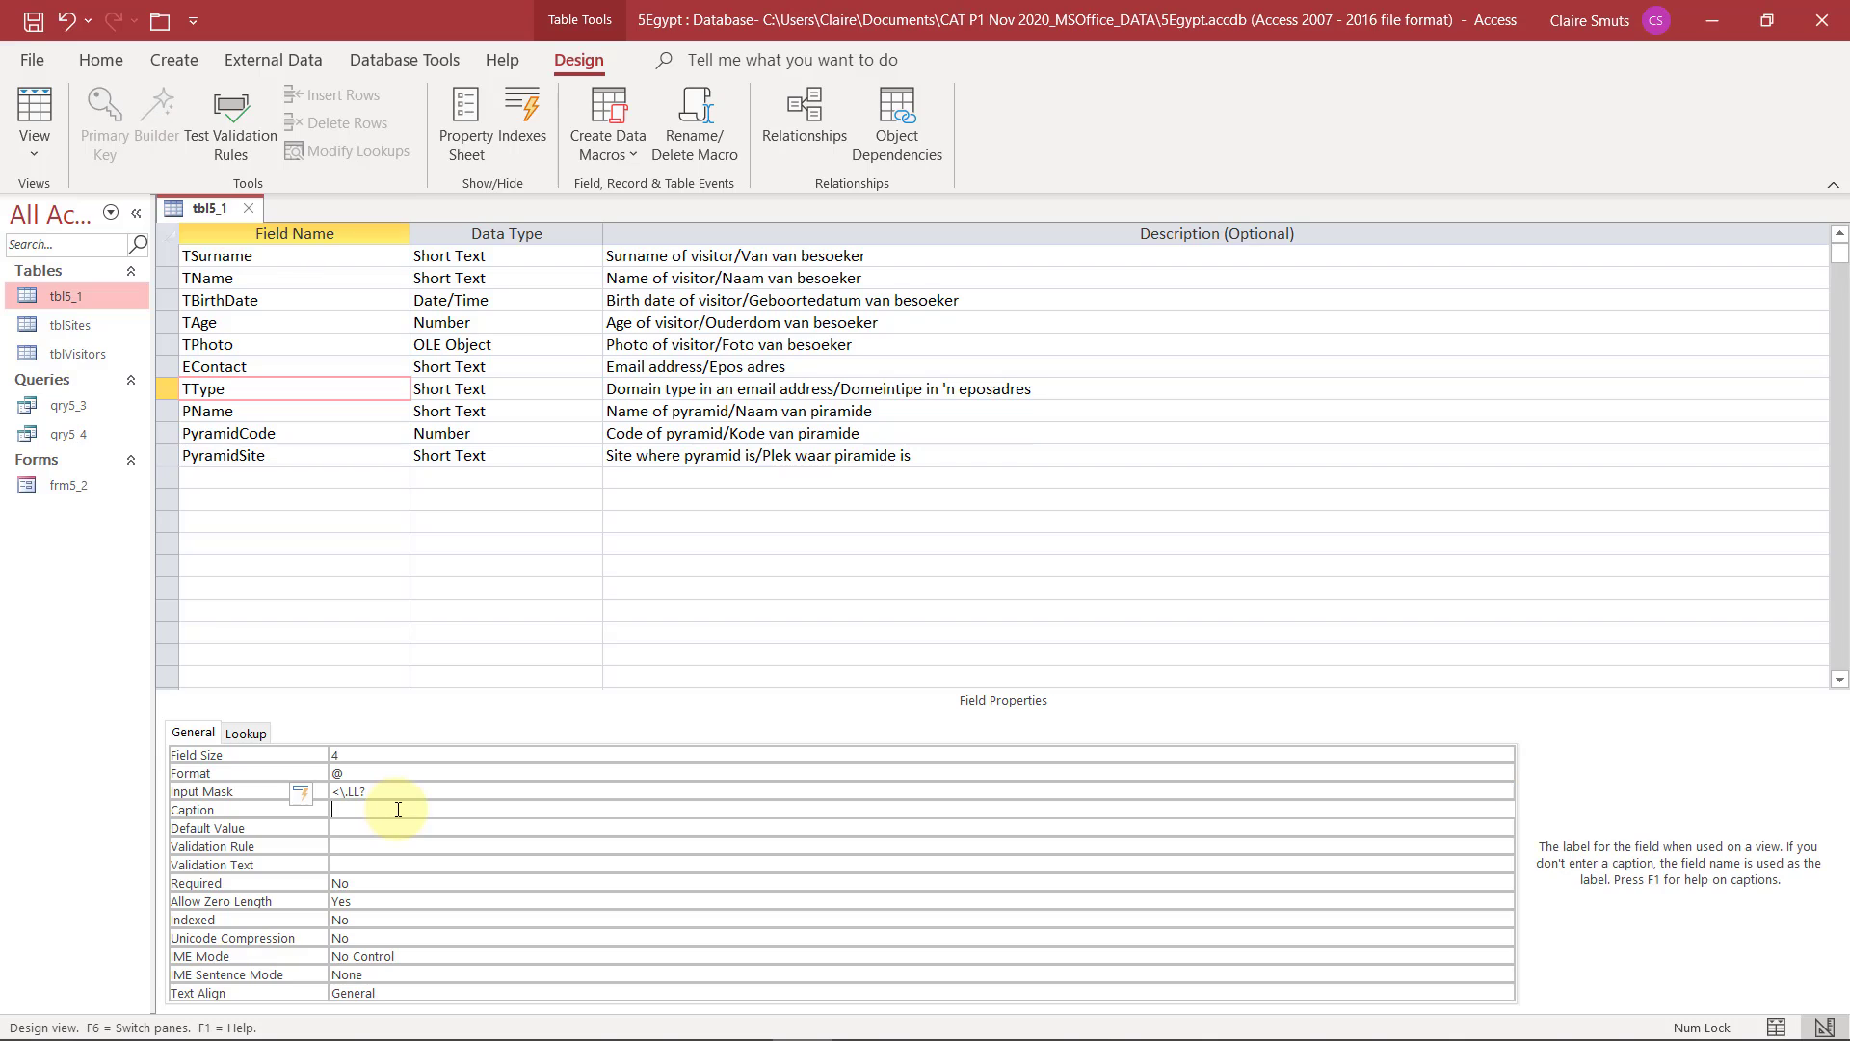
# Save the tbl5_1 table and open it in Datasheet View
pyautogui.click(37, 117)
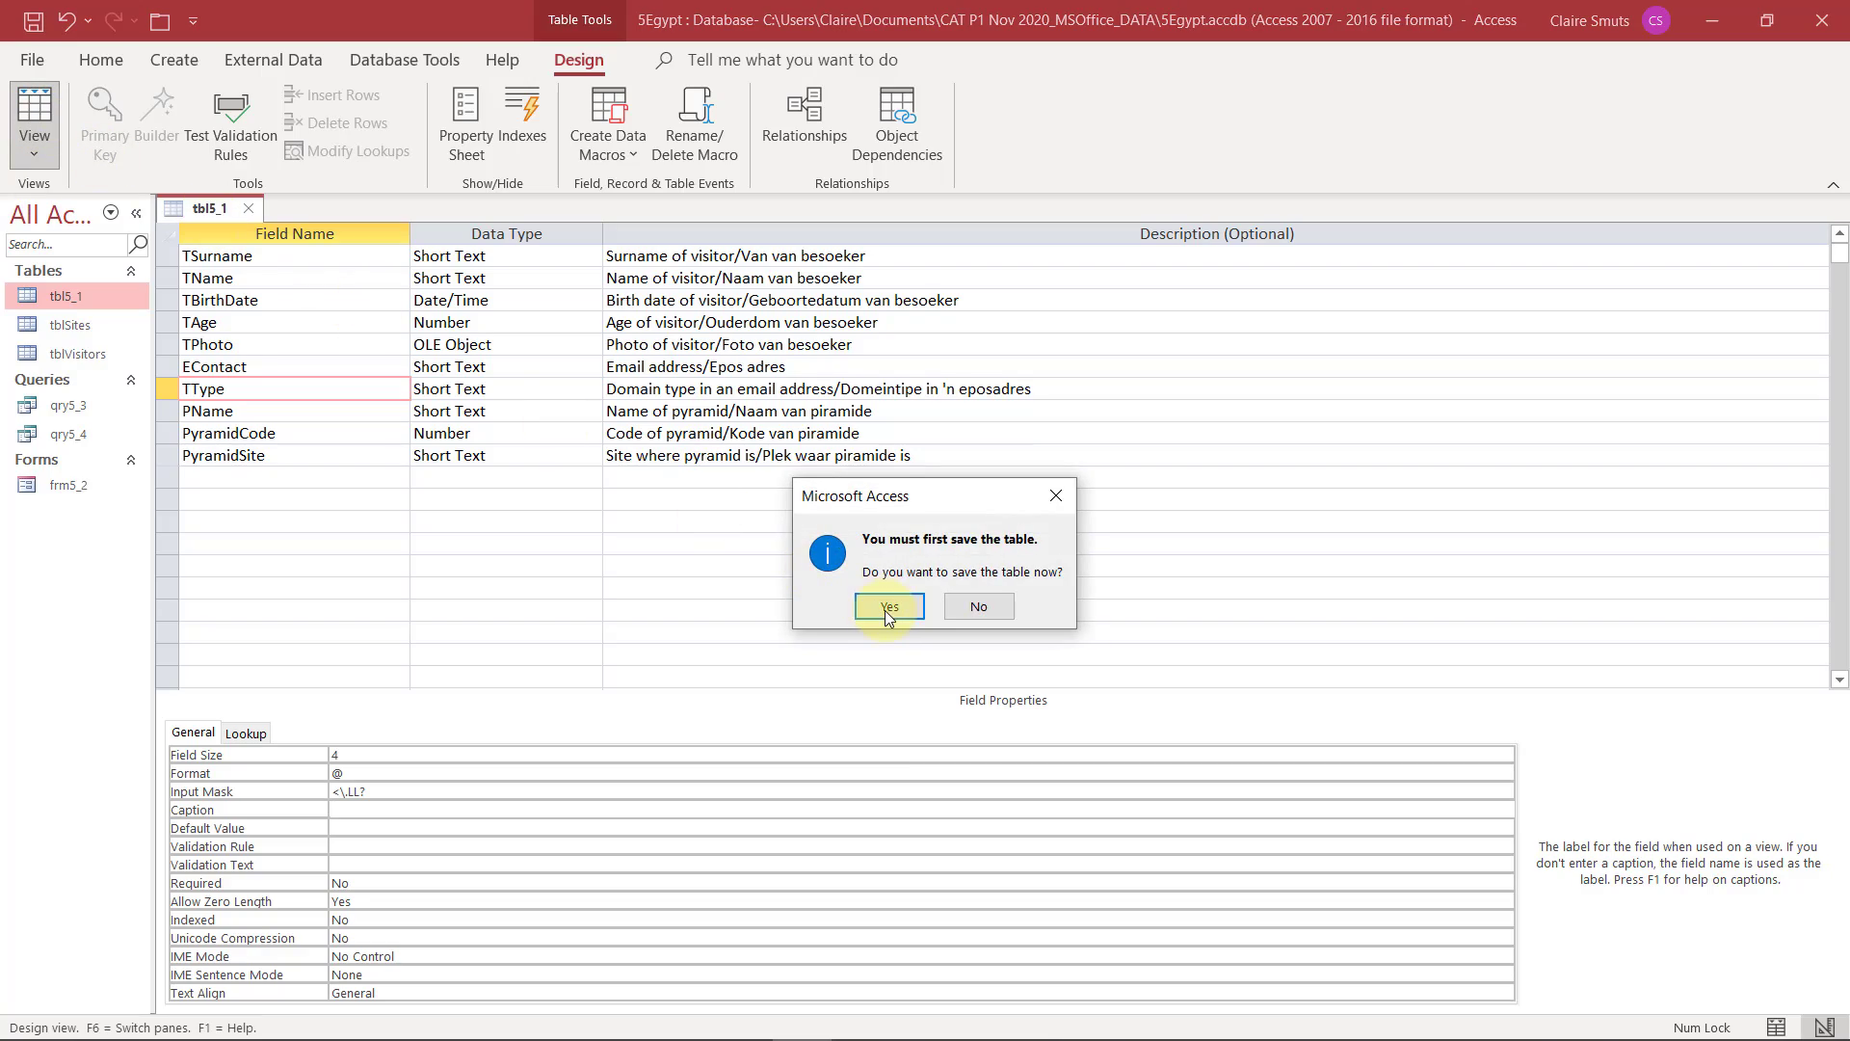
pyautogui.click(882, 612)
pyautogui.click(882, 613)
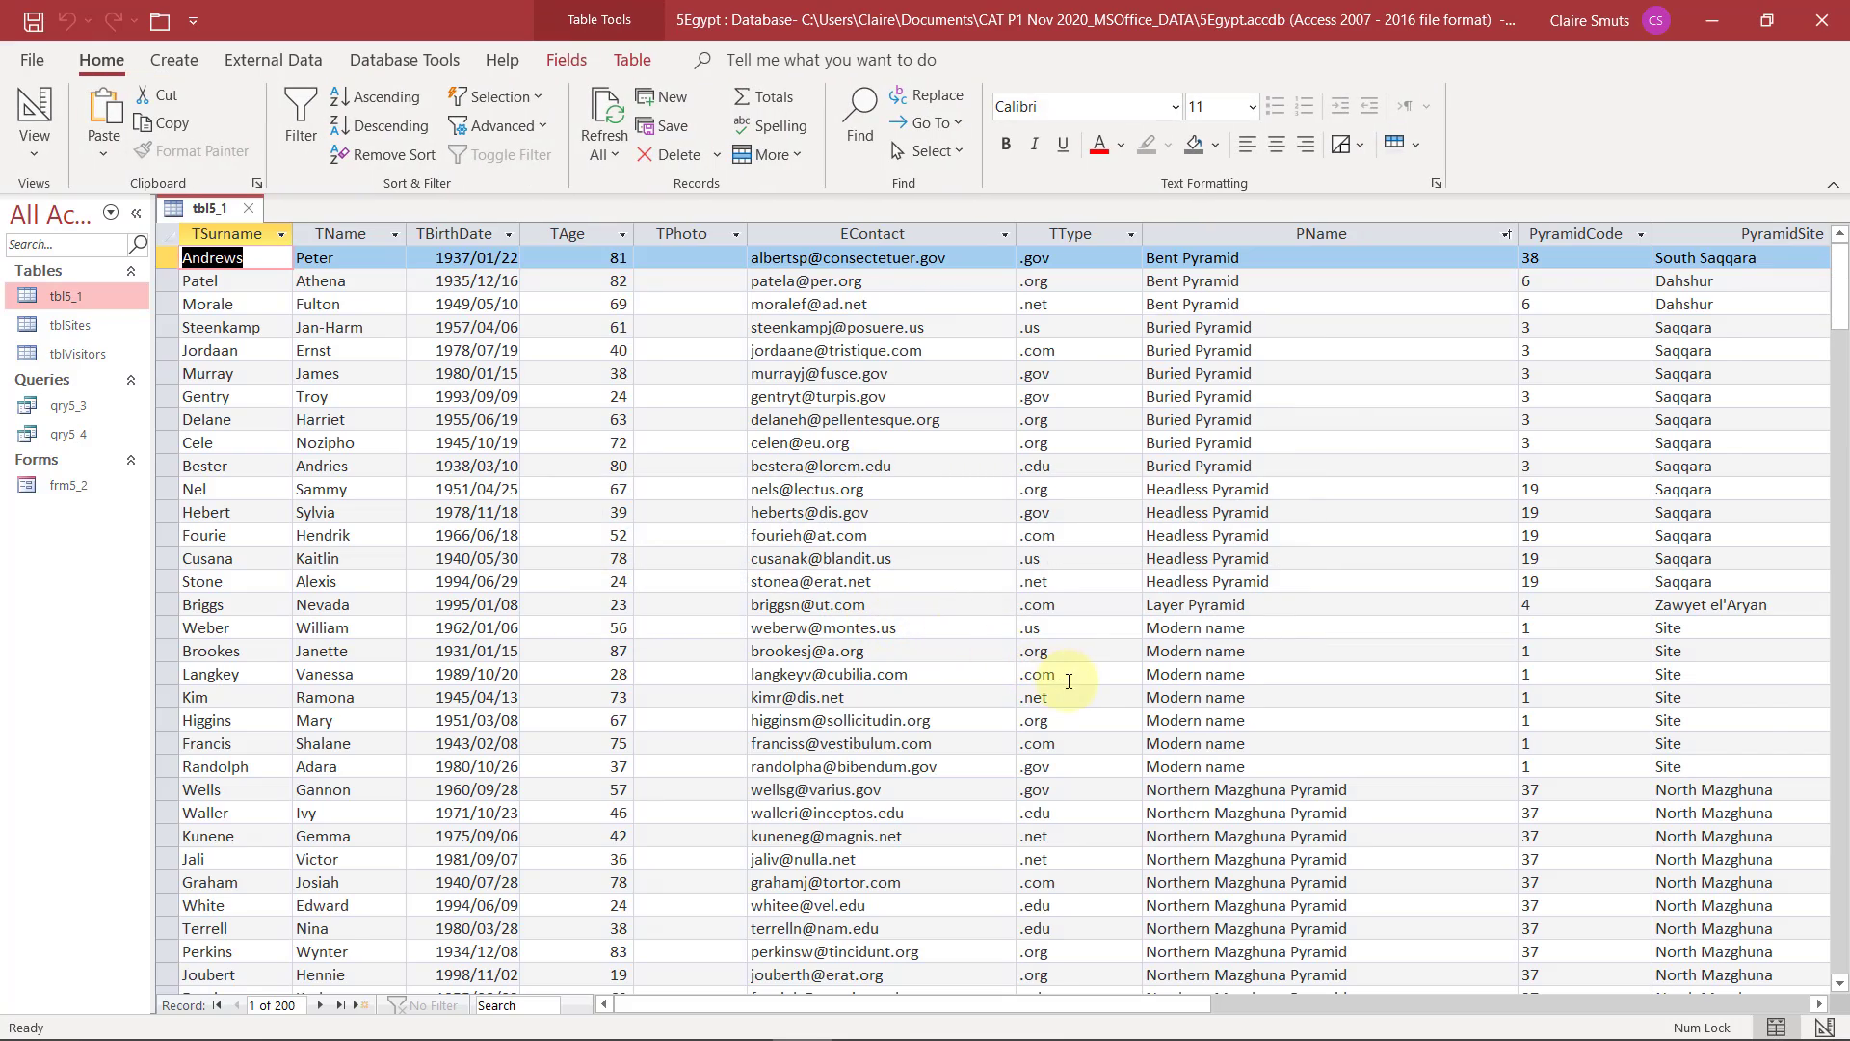
# Check how the input mask displays in the TType cell of the new record at the end of the table
pyautogui.scroll(-20, 1069, 681)
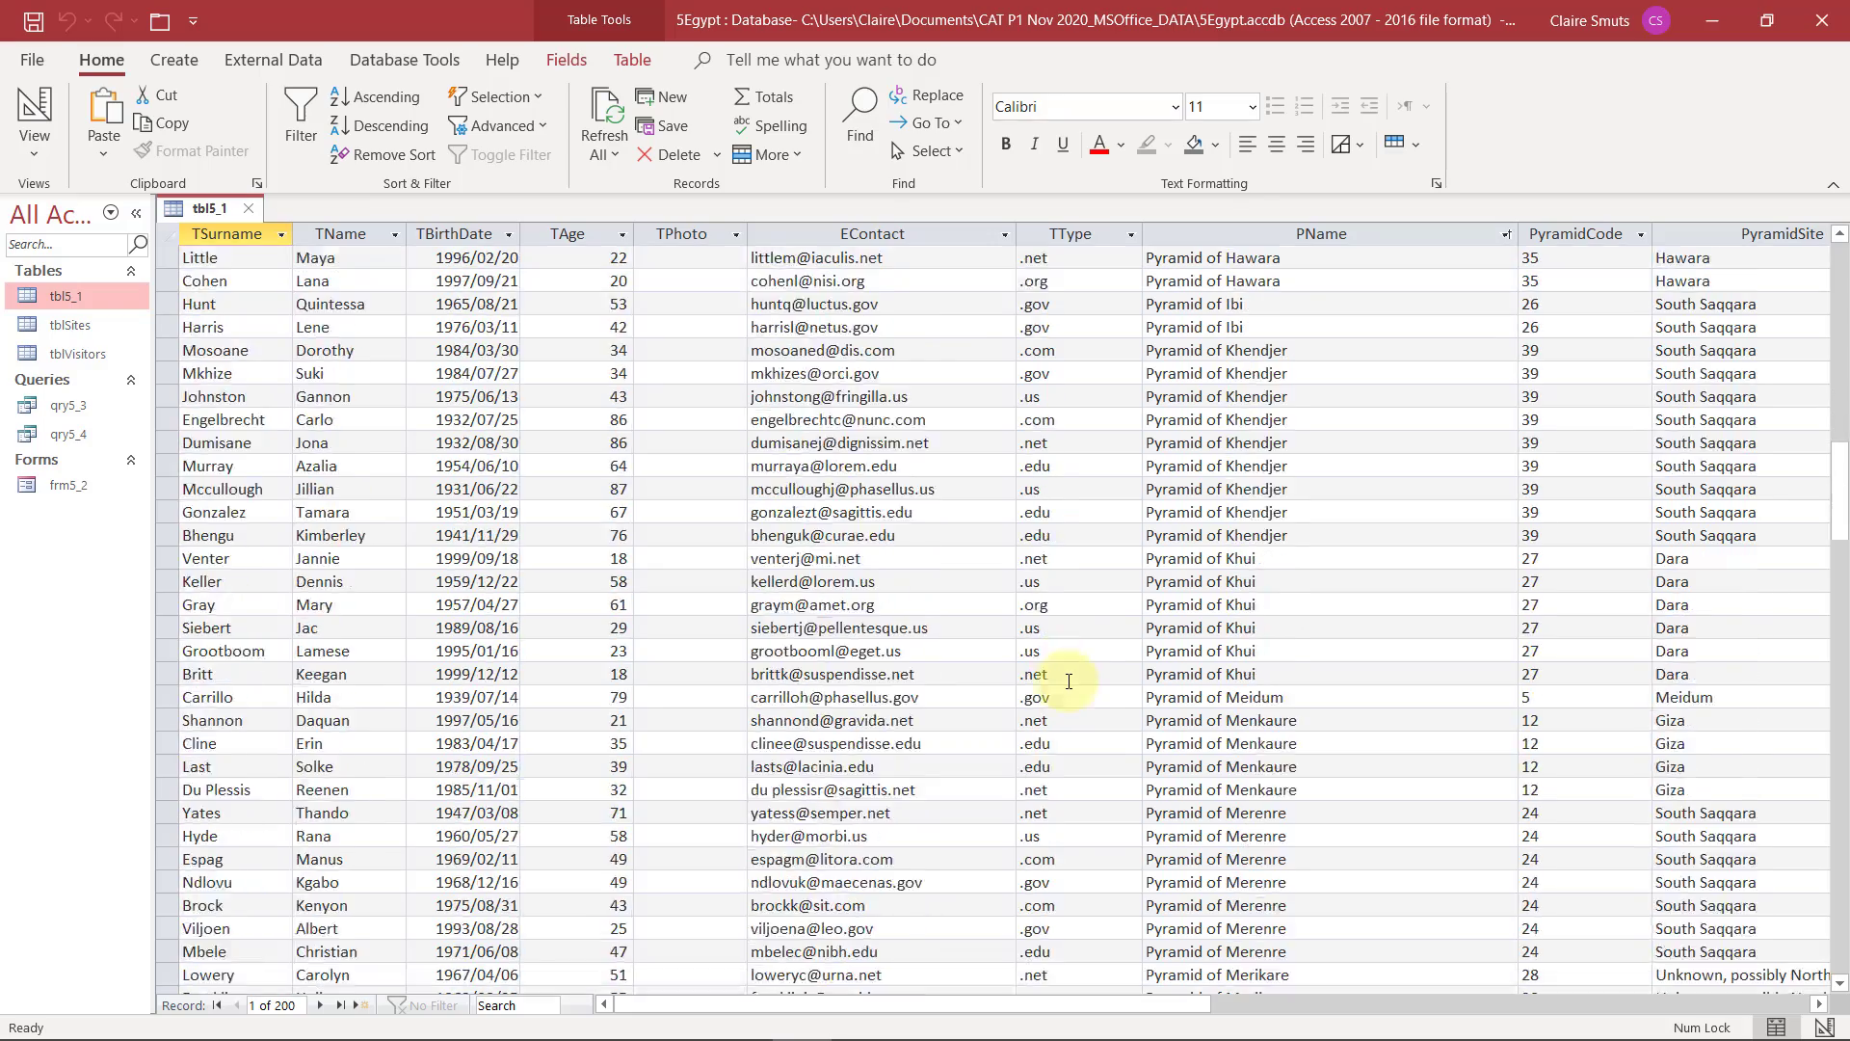
pyautogui.scroll(-20, 1068, 681)
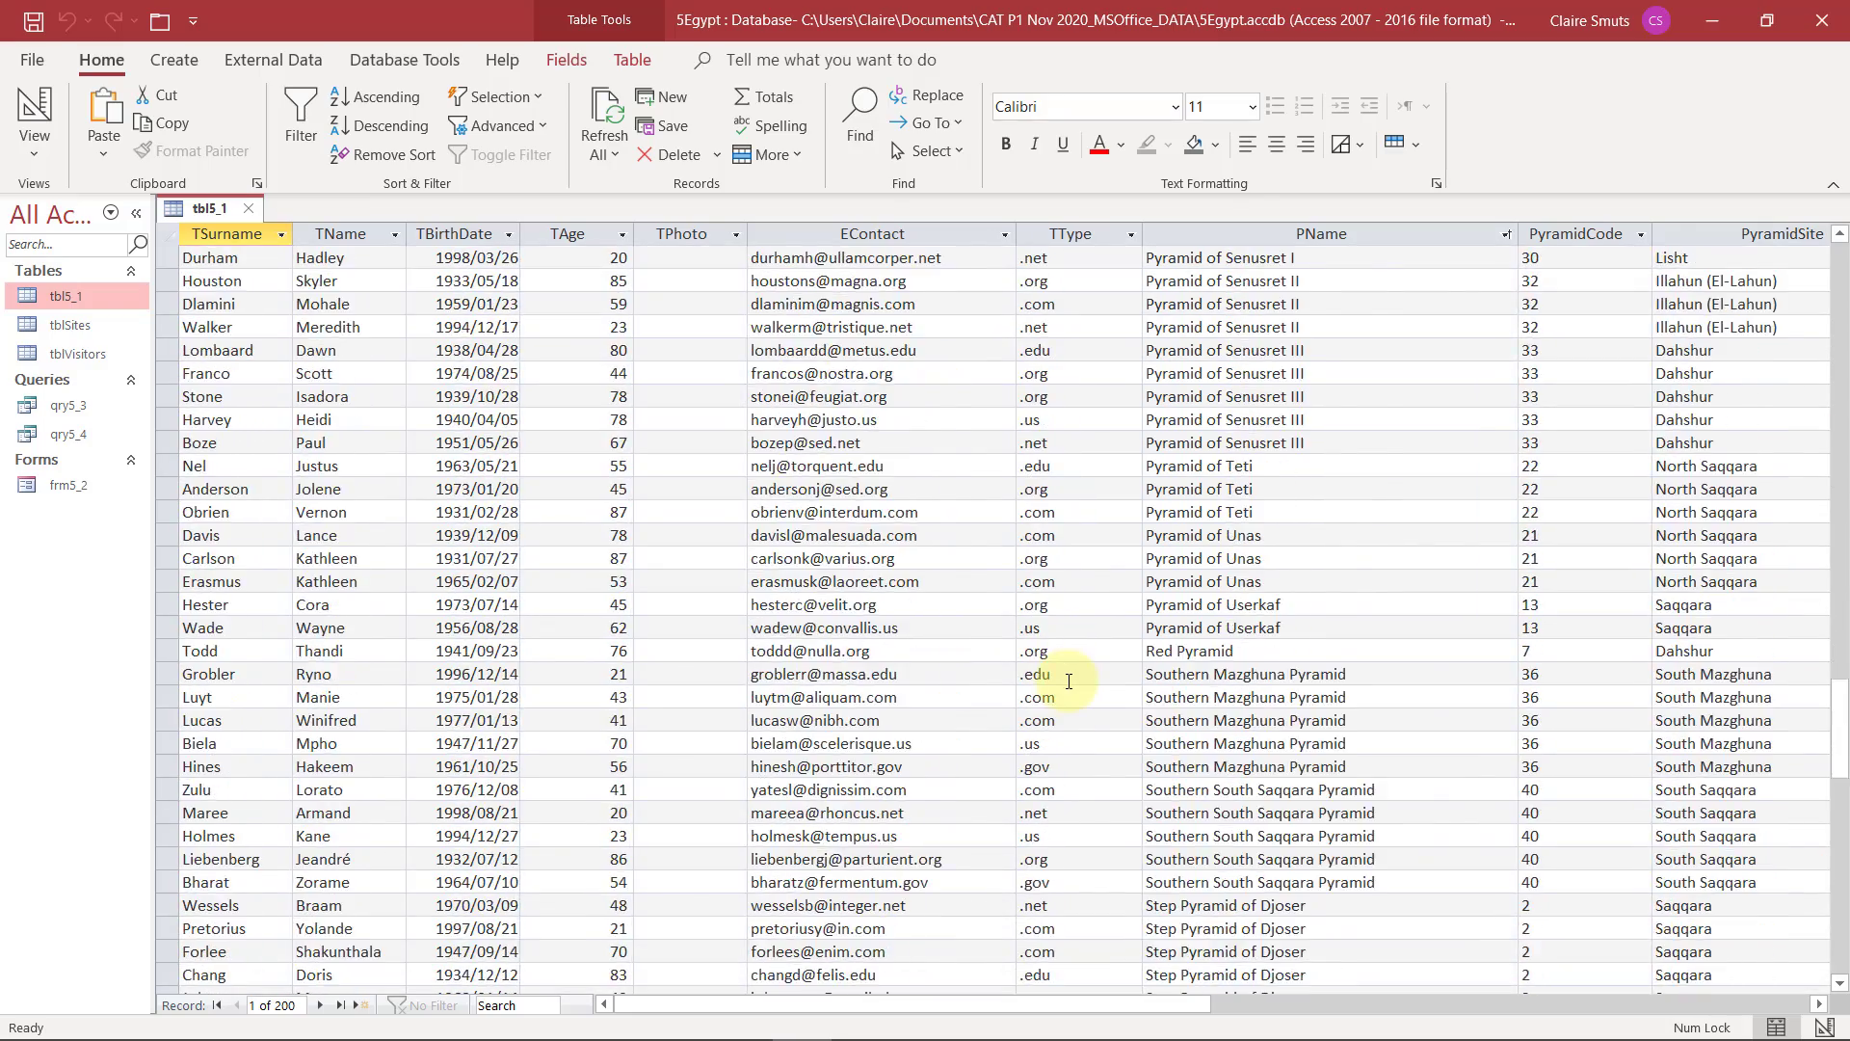
pyautogui.scroll(-7, 1068, 681)
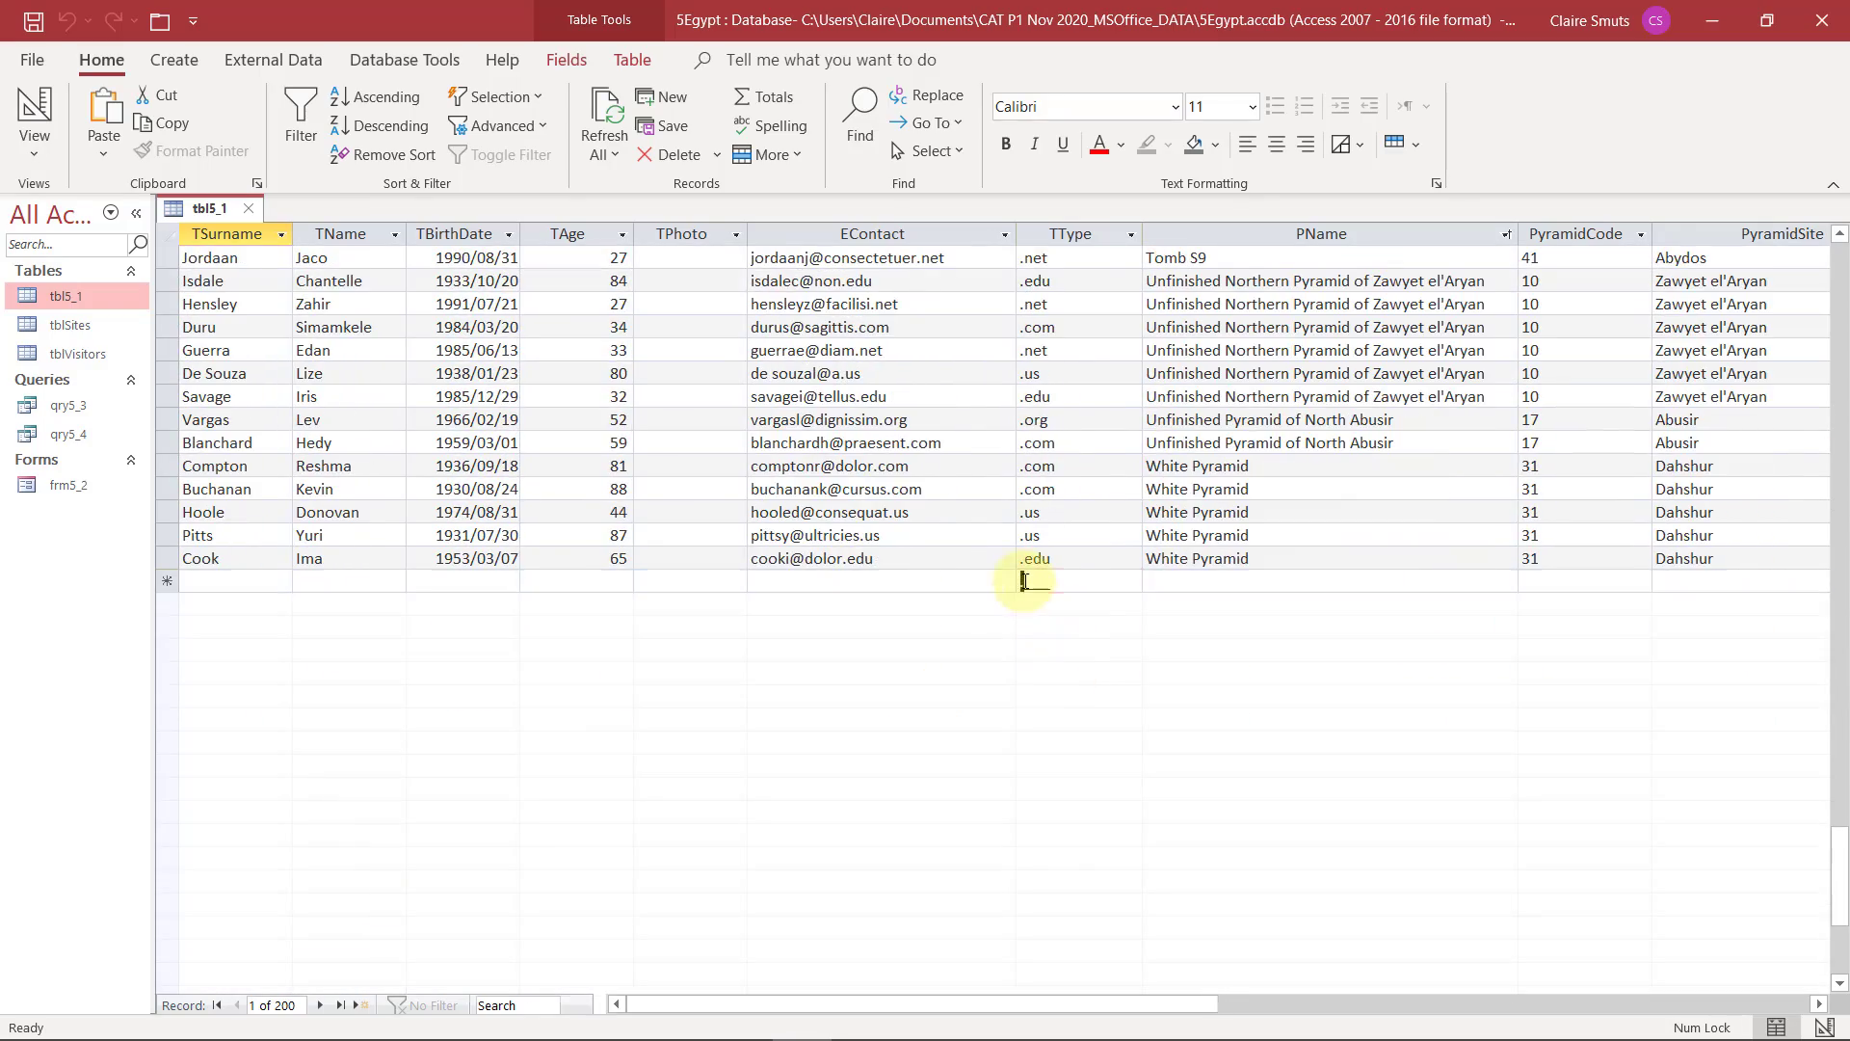
pyautogui.click(1065, 580)
pyautogui.click(1074, 580)
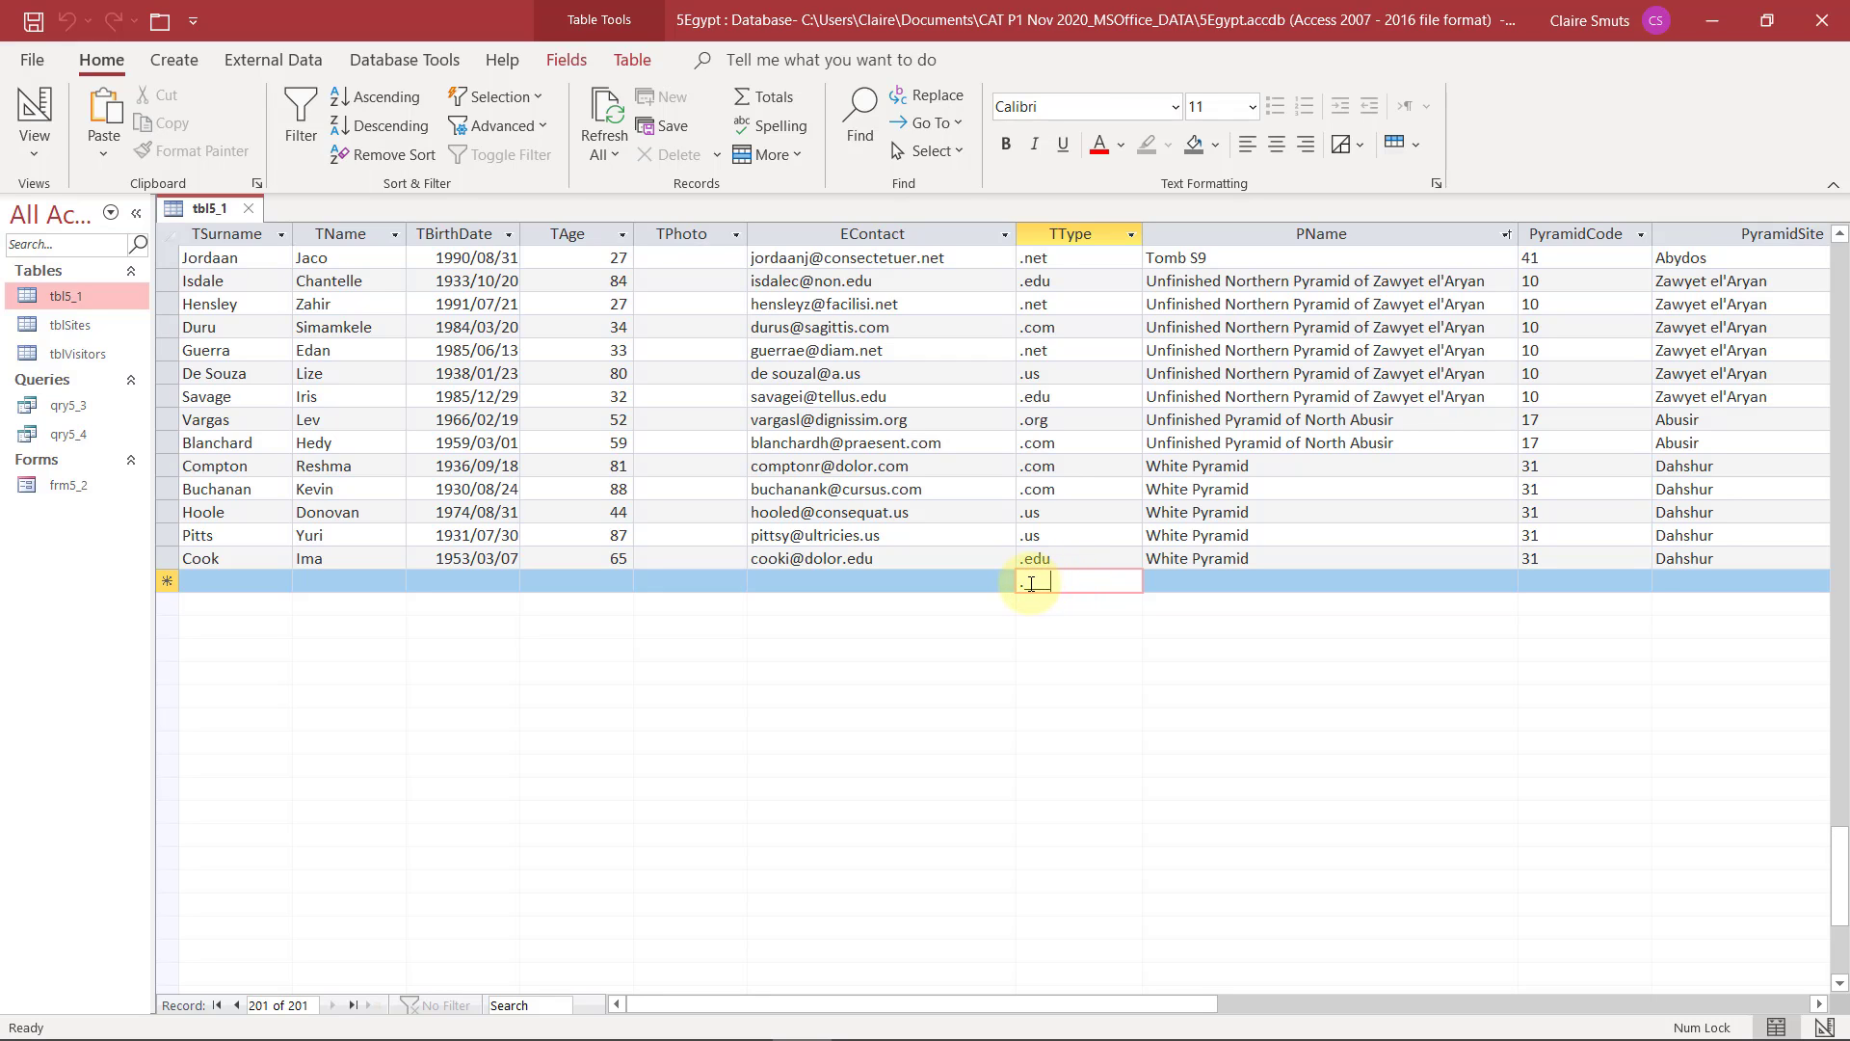
pyautogui.click(1035, 583)
pyautogui.click(1043, 583)
pyautogui.click(1032, 573)
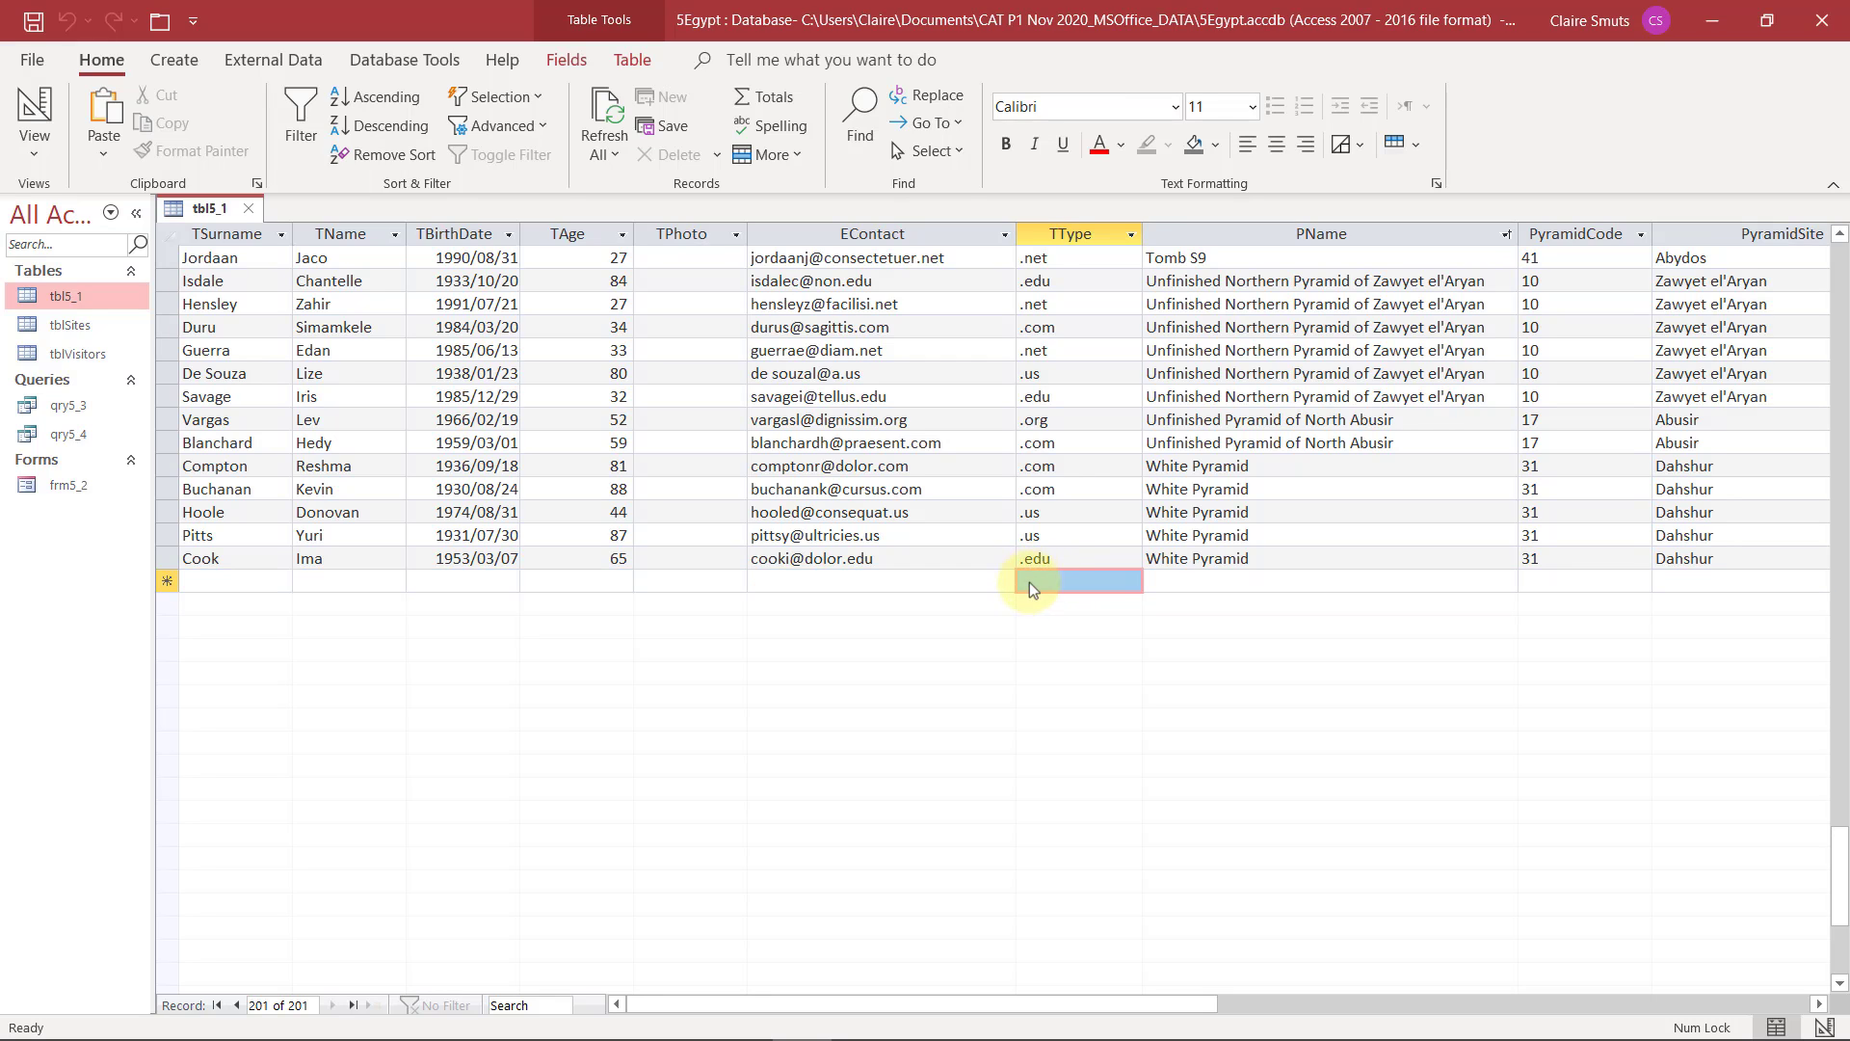
pyautogui.click(1033, 579)
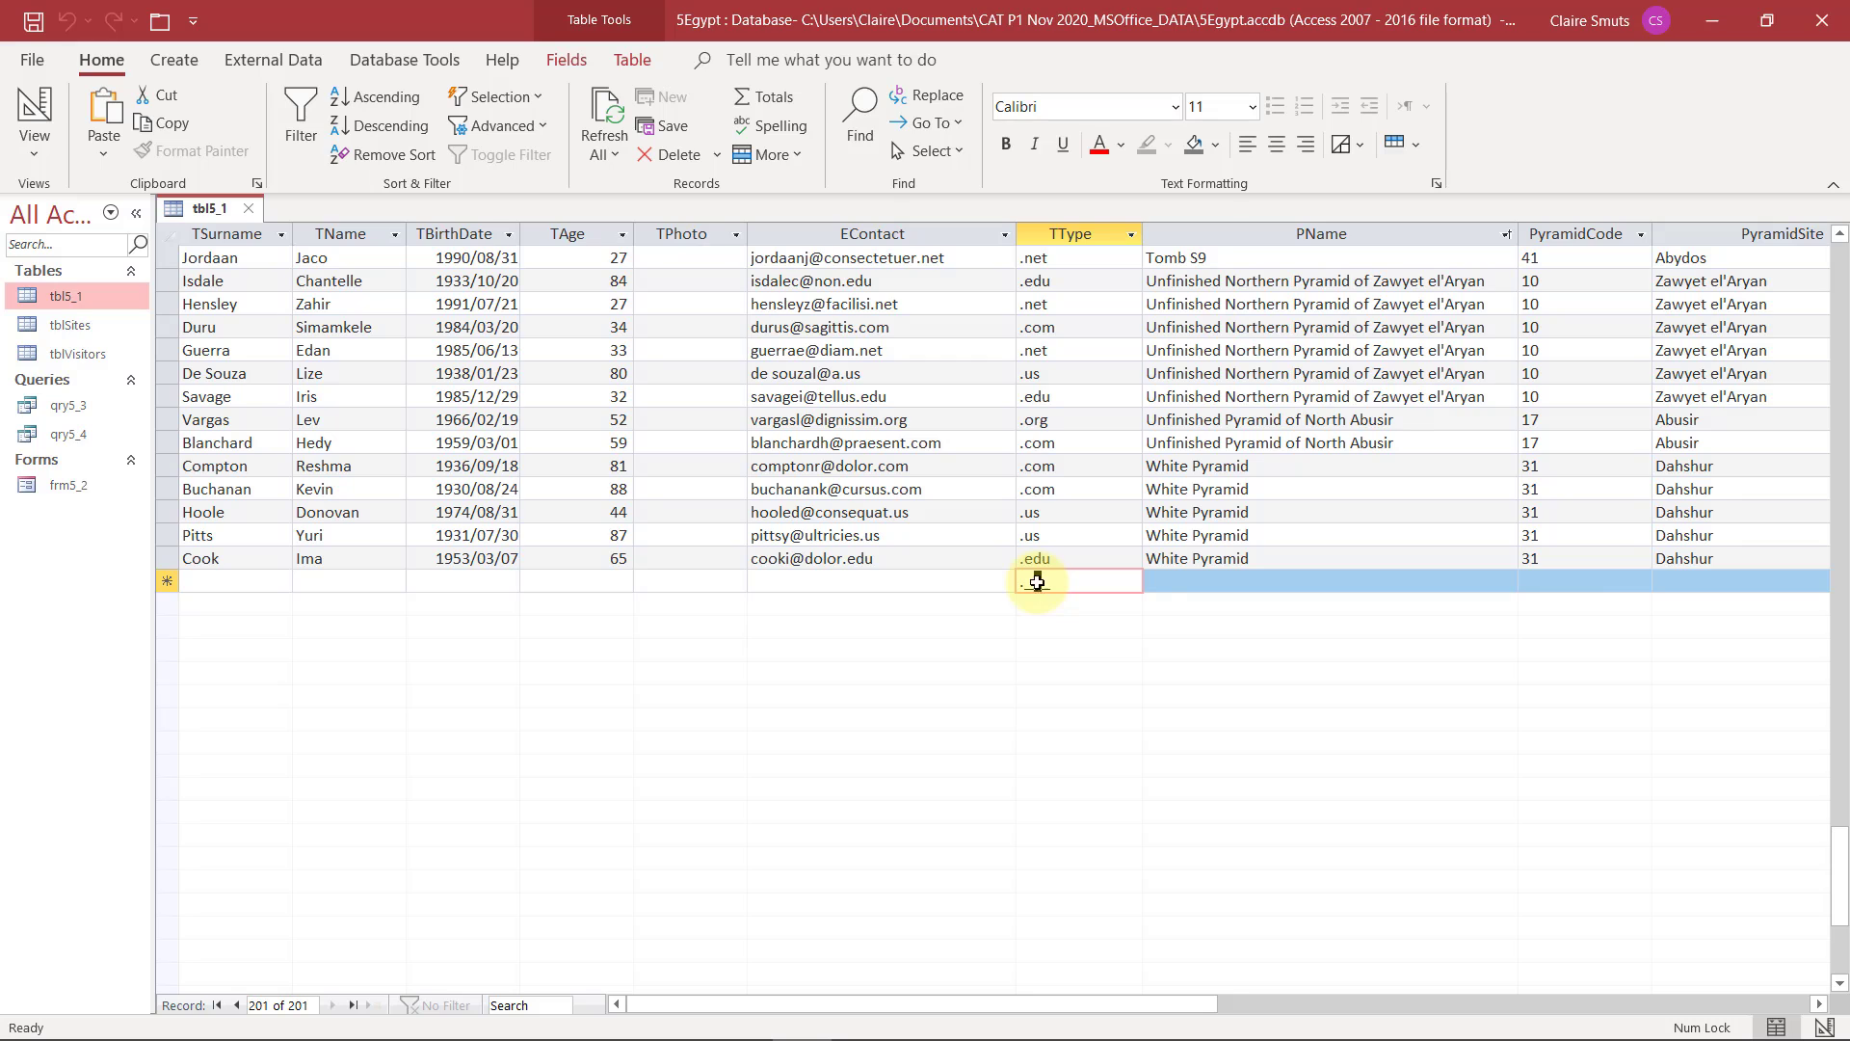
# Enter e as a test value in the TName and TSurname fields of a new record
pyautogui.click(332, 578)
pyautogui.write('e')
pyautogui.click(343, 602)
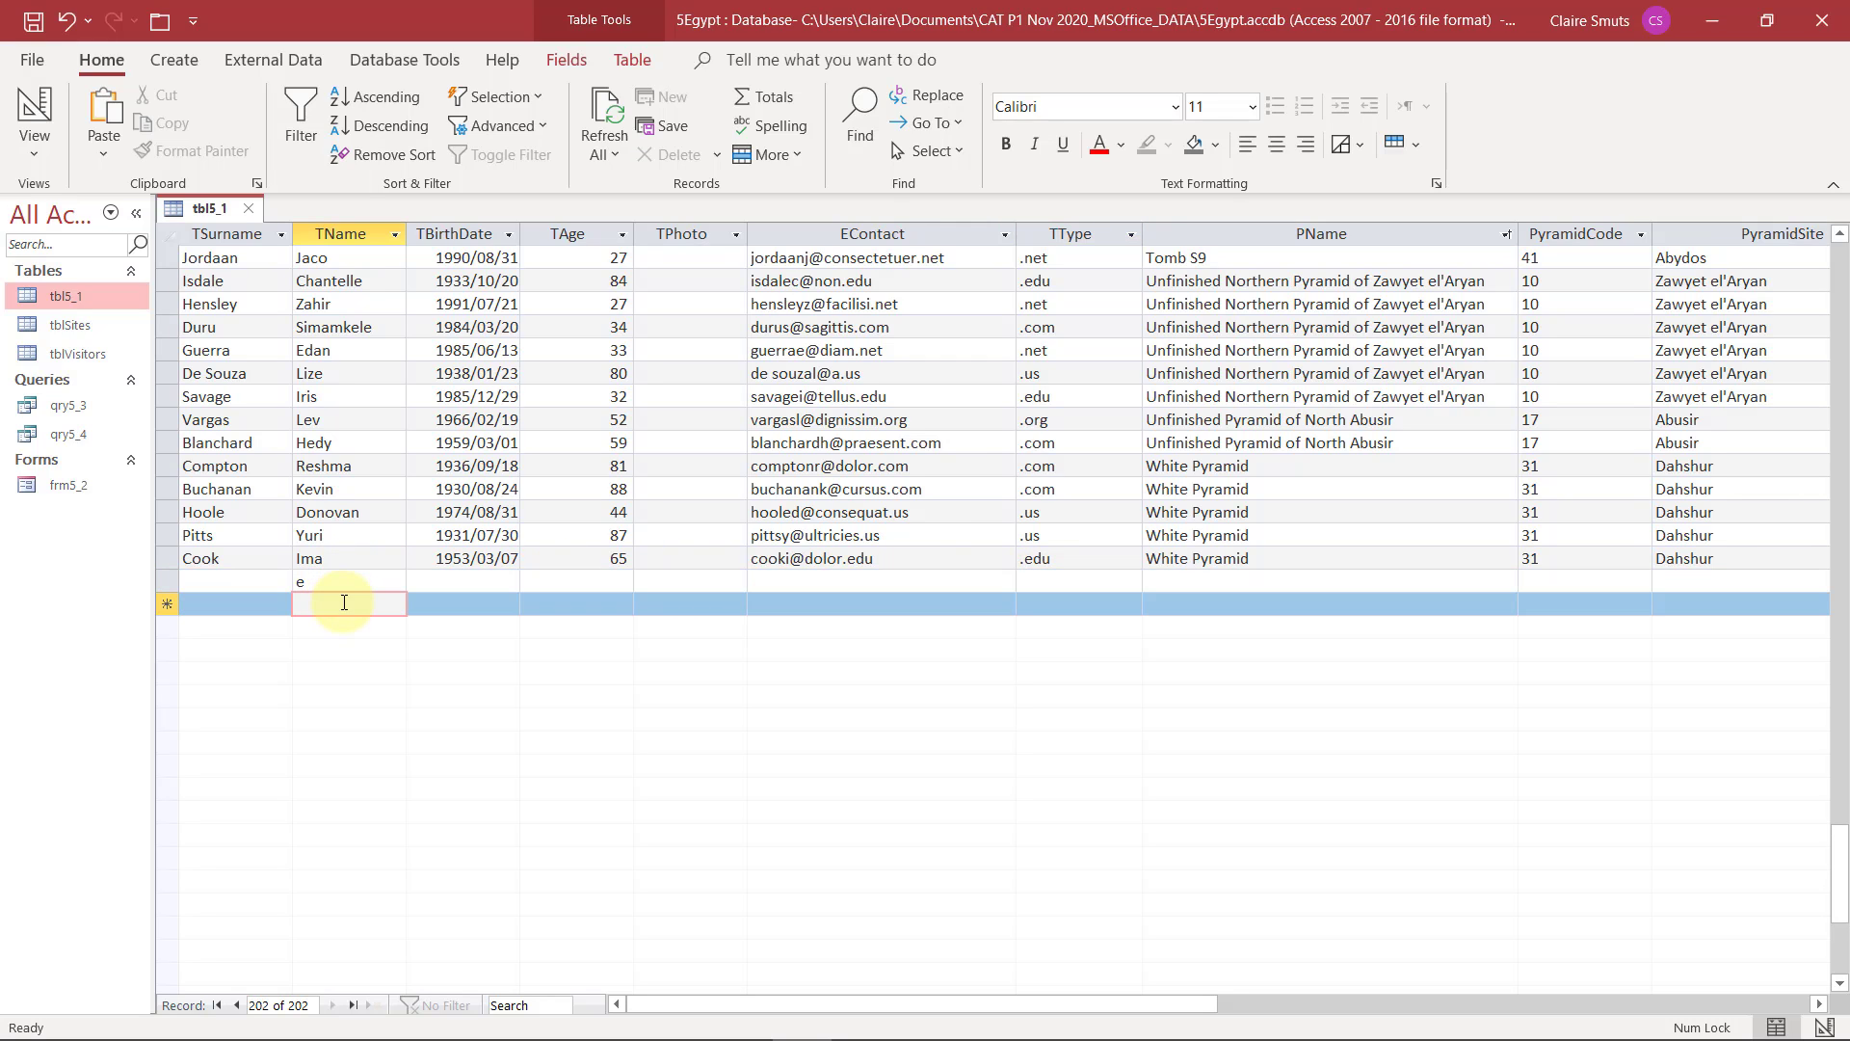
pyautogui.click(237, 574)
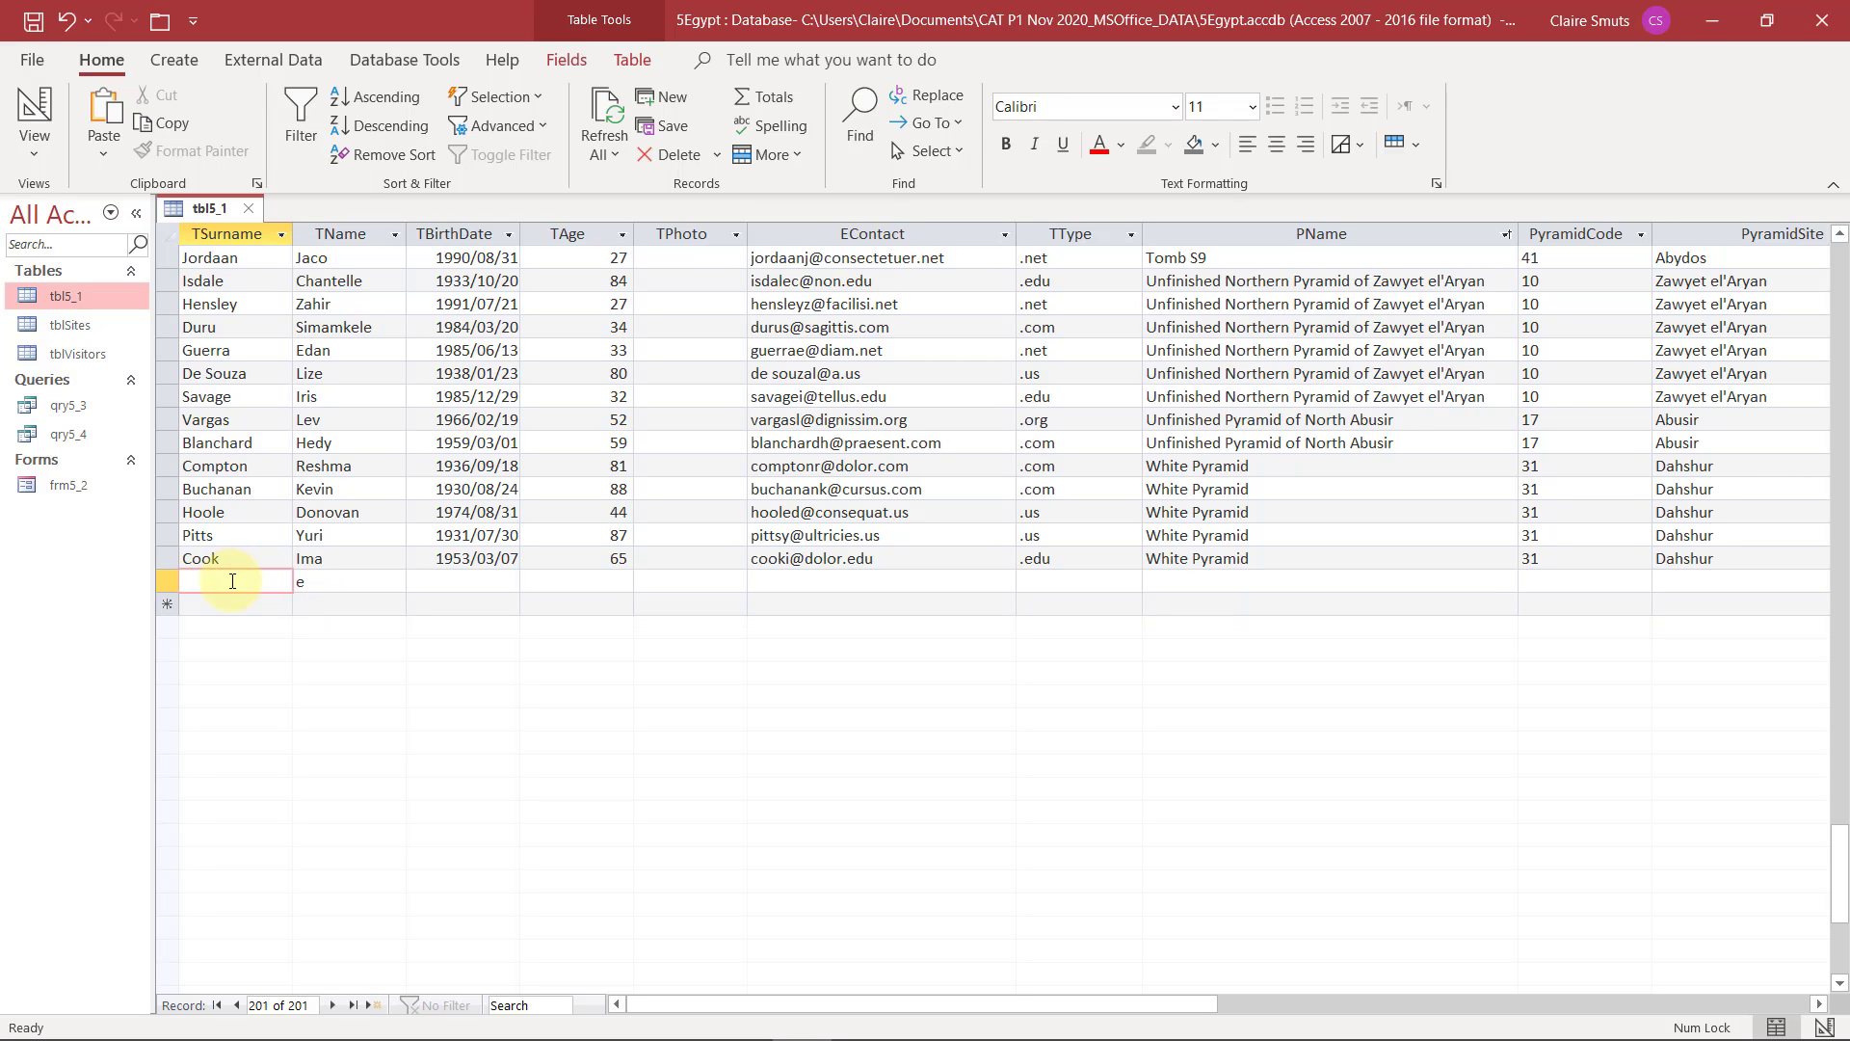
pyautogui.write('e')
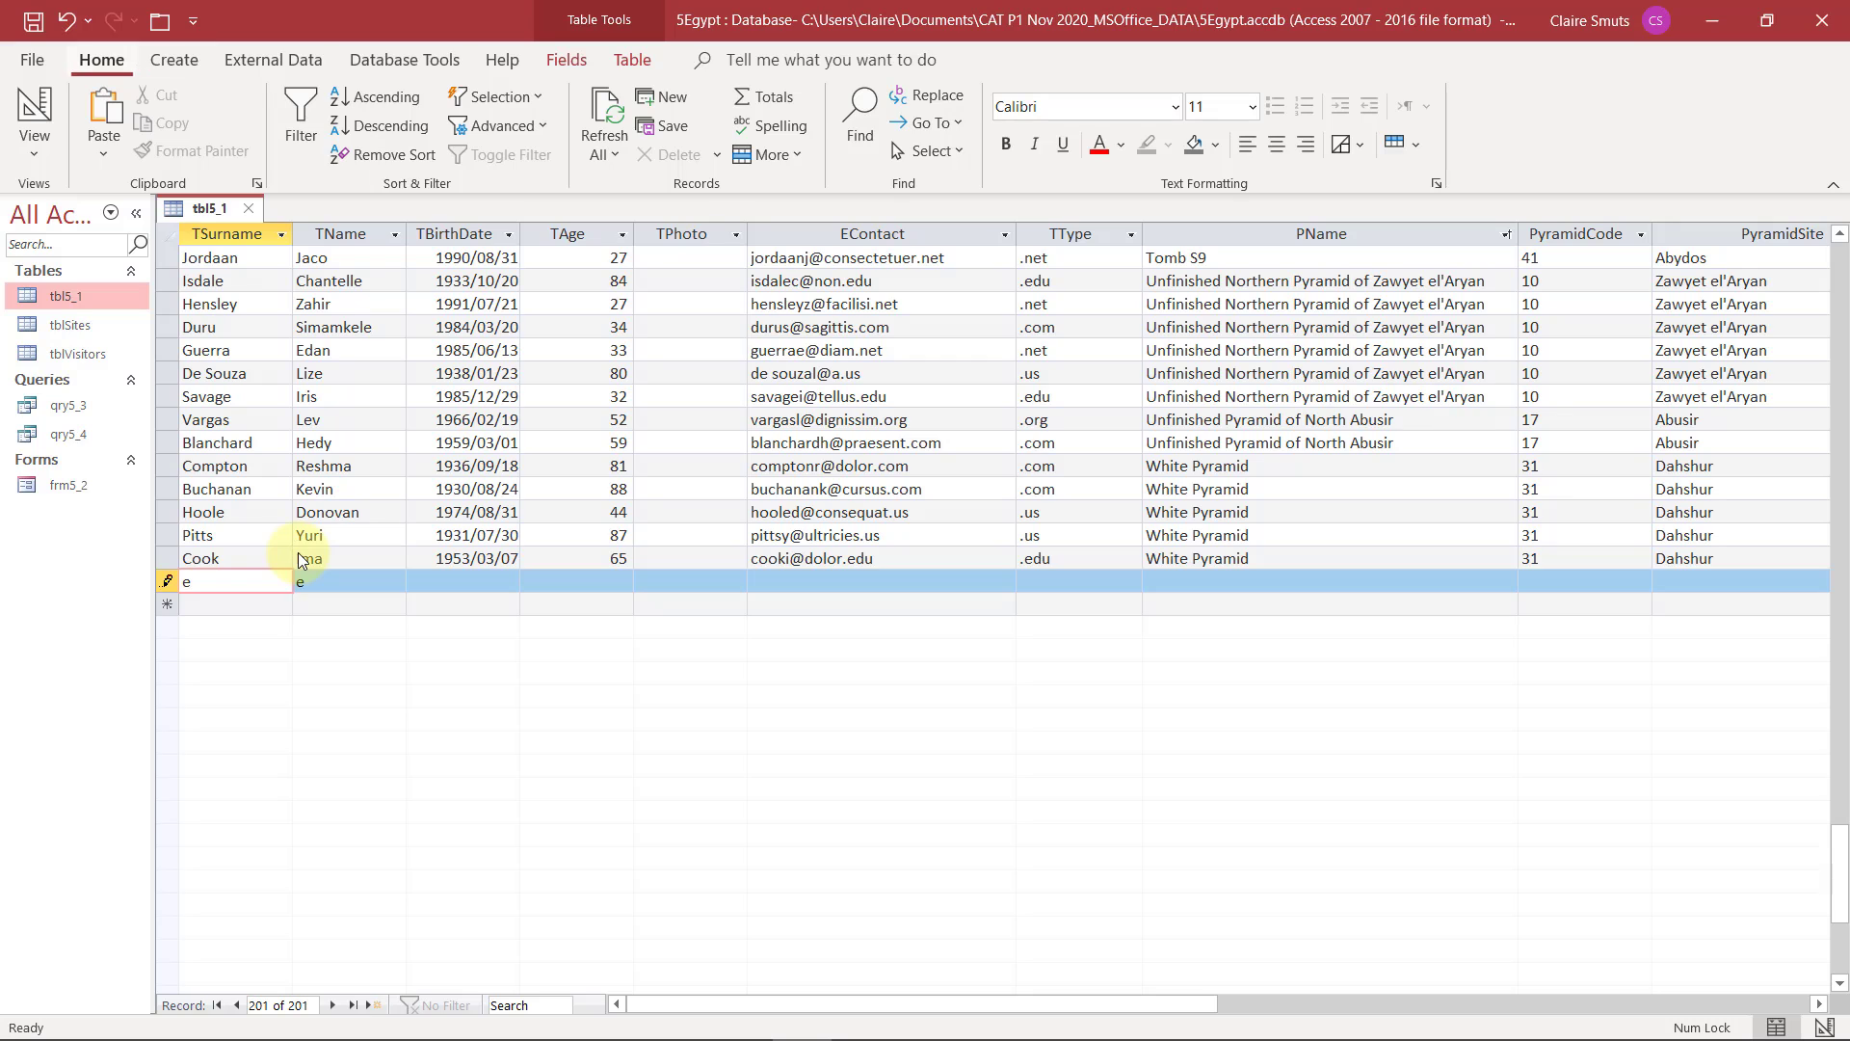
# Undo the test TSurname entry and delete the test record
pyautogui.click(69, 22)
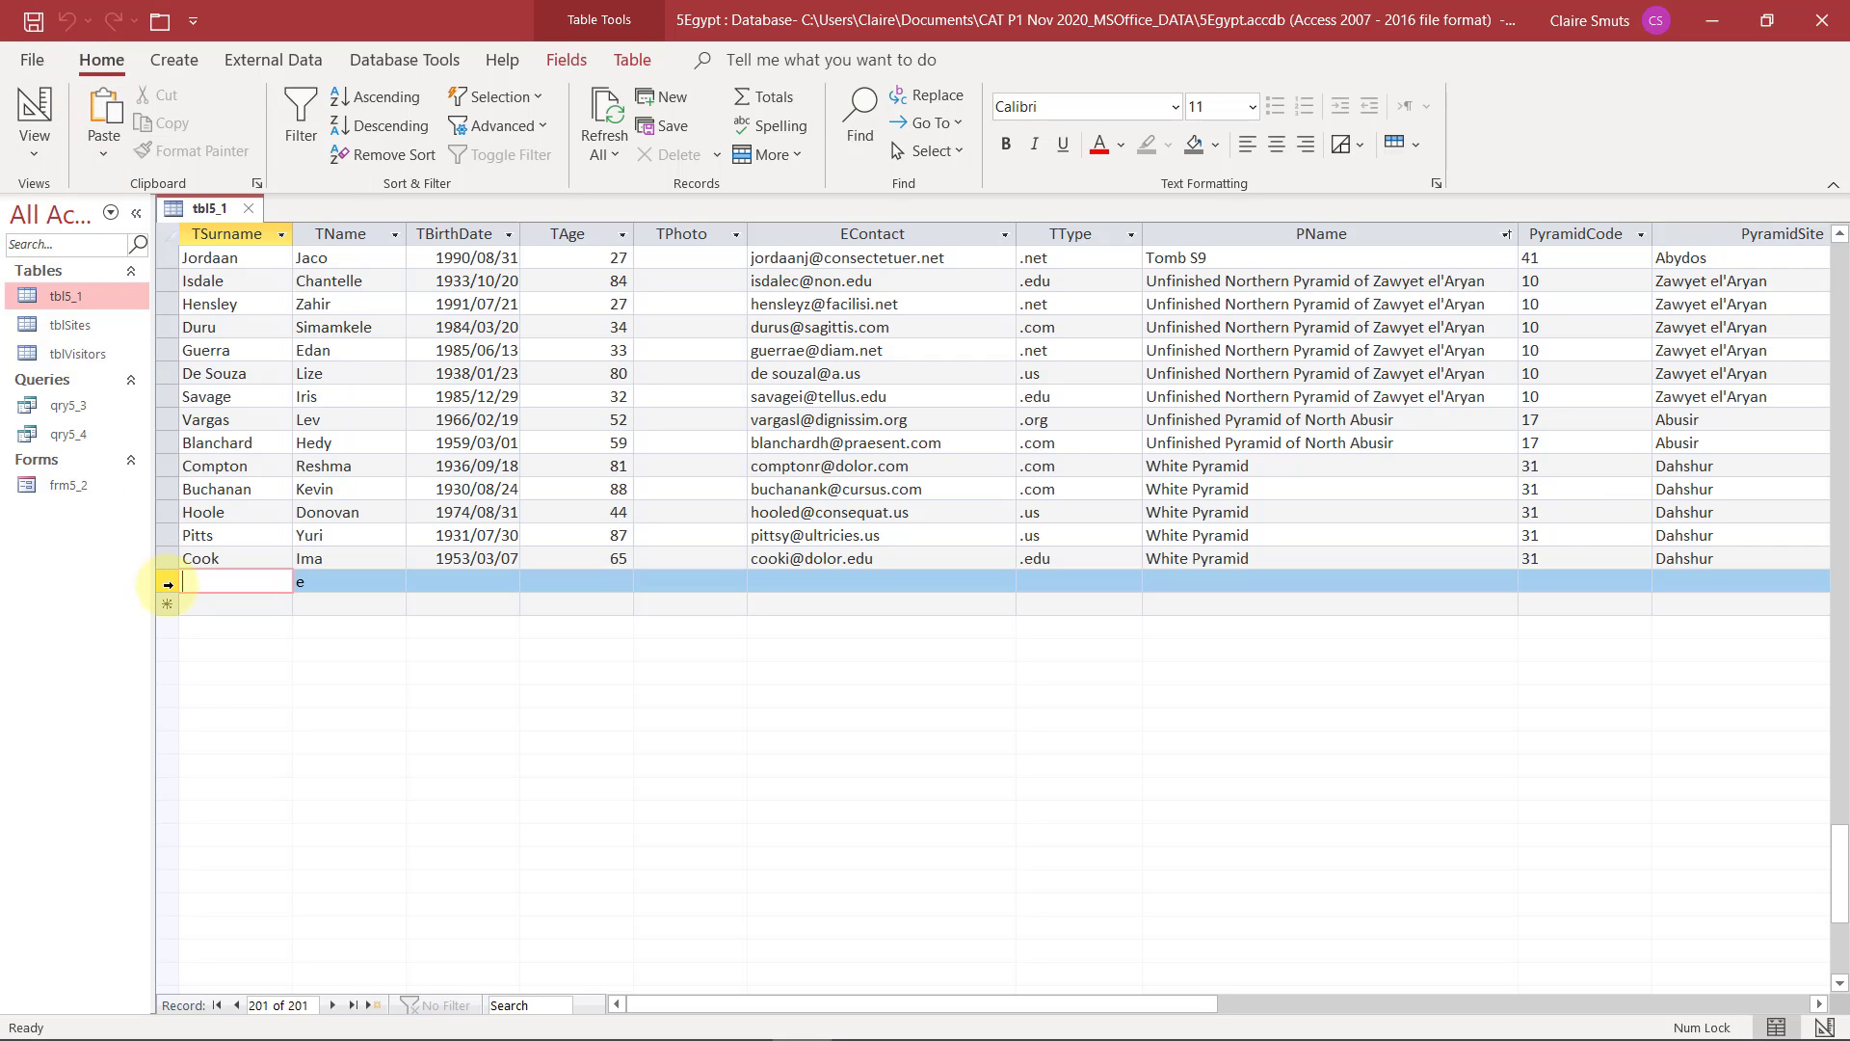
pyautogui.rightClick(167, 584)
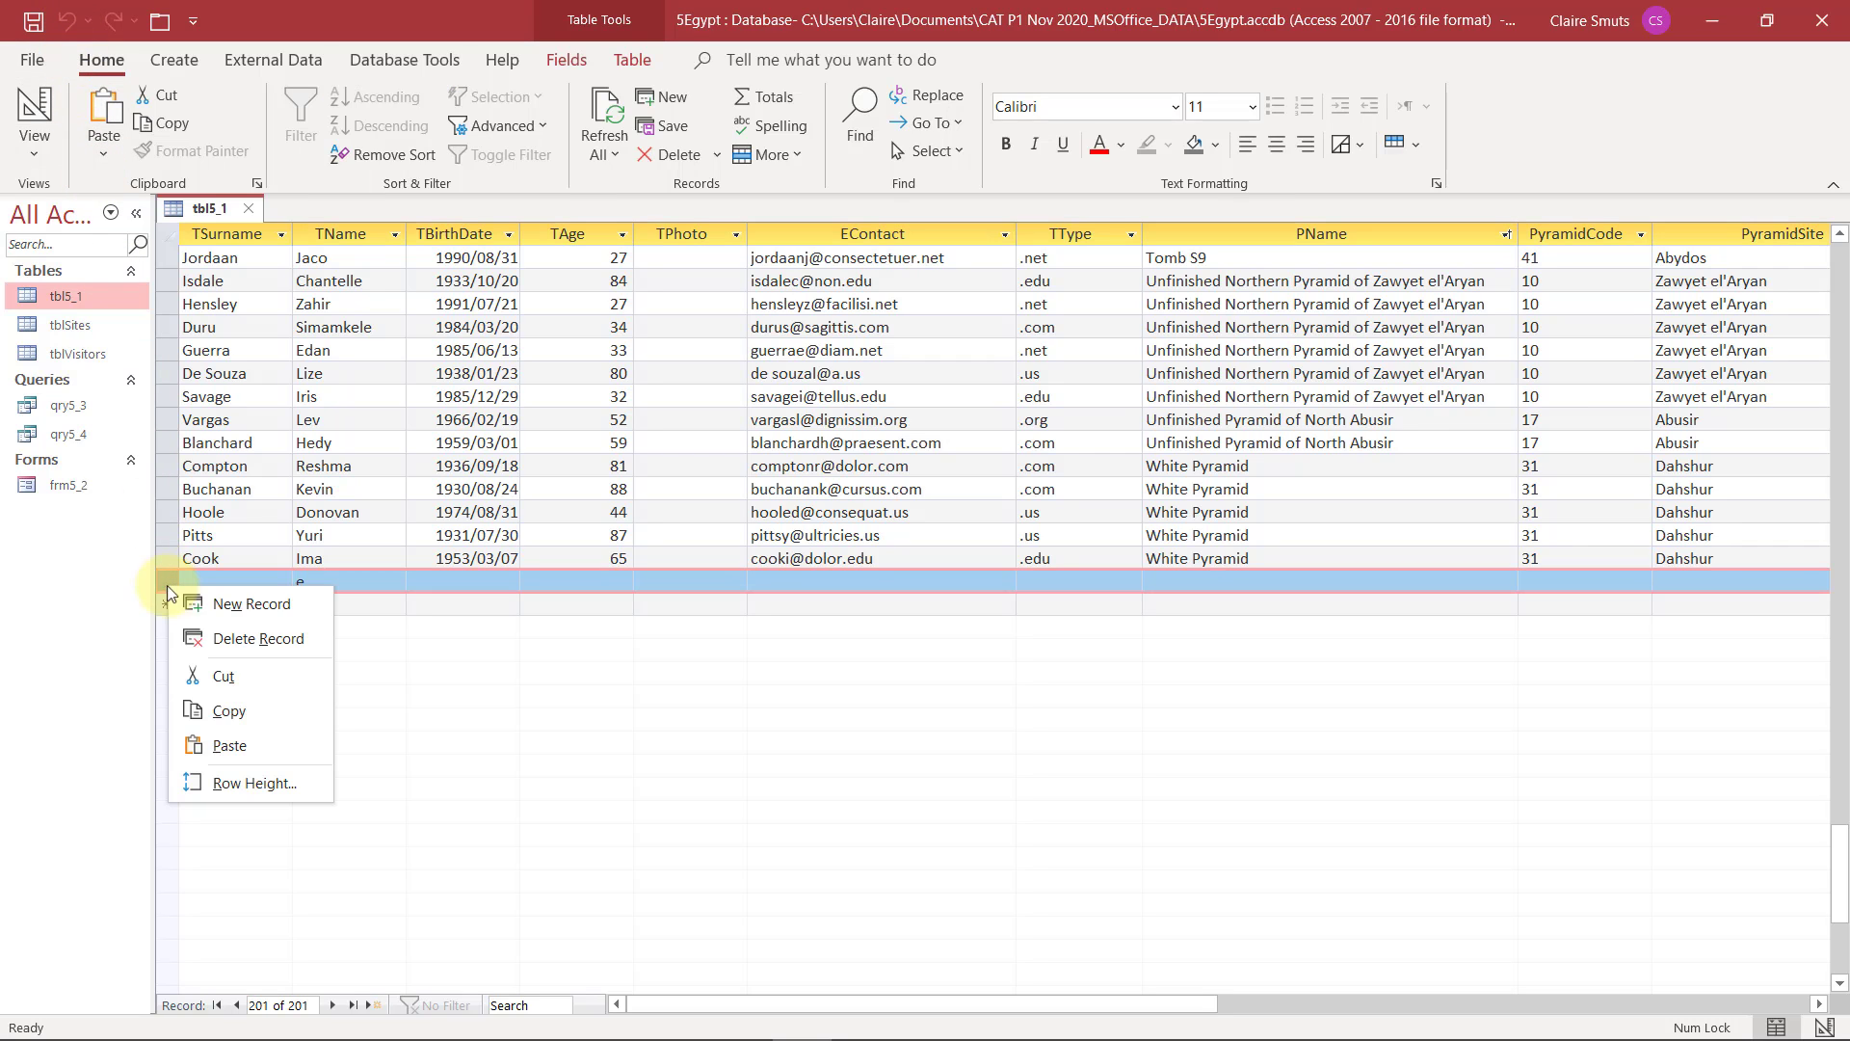
pyautogui.click(247, 638)
pyautogui.click(887, 615)
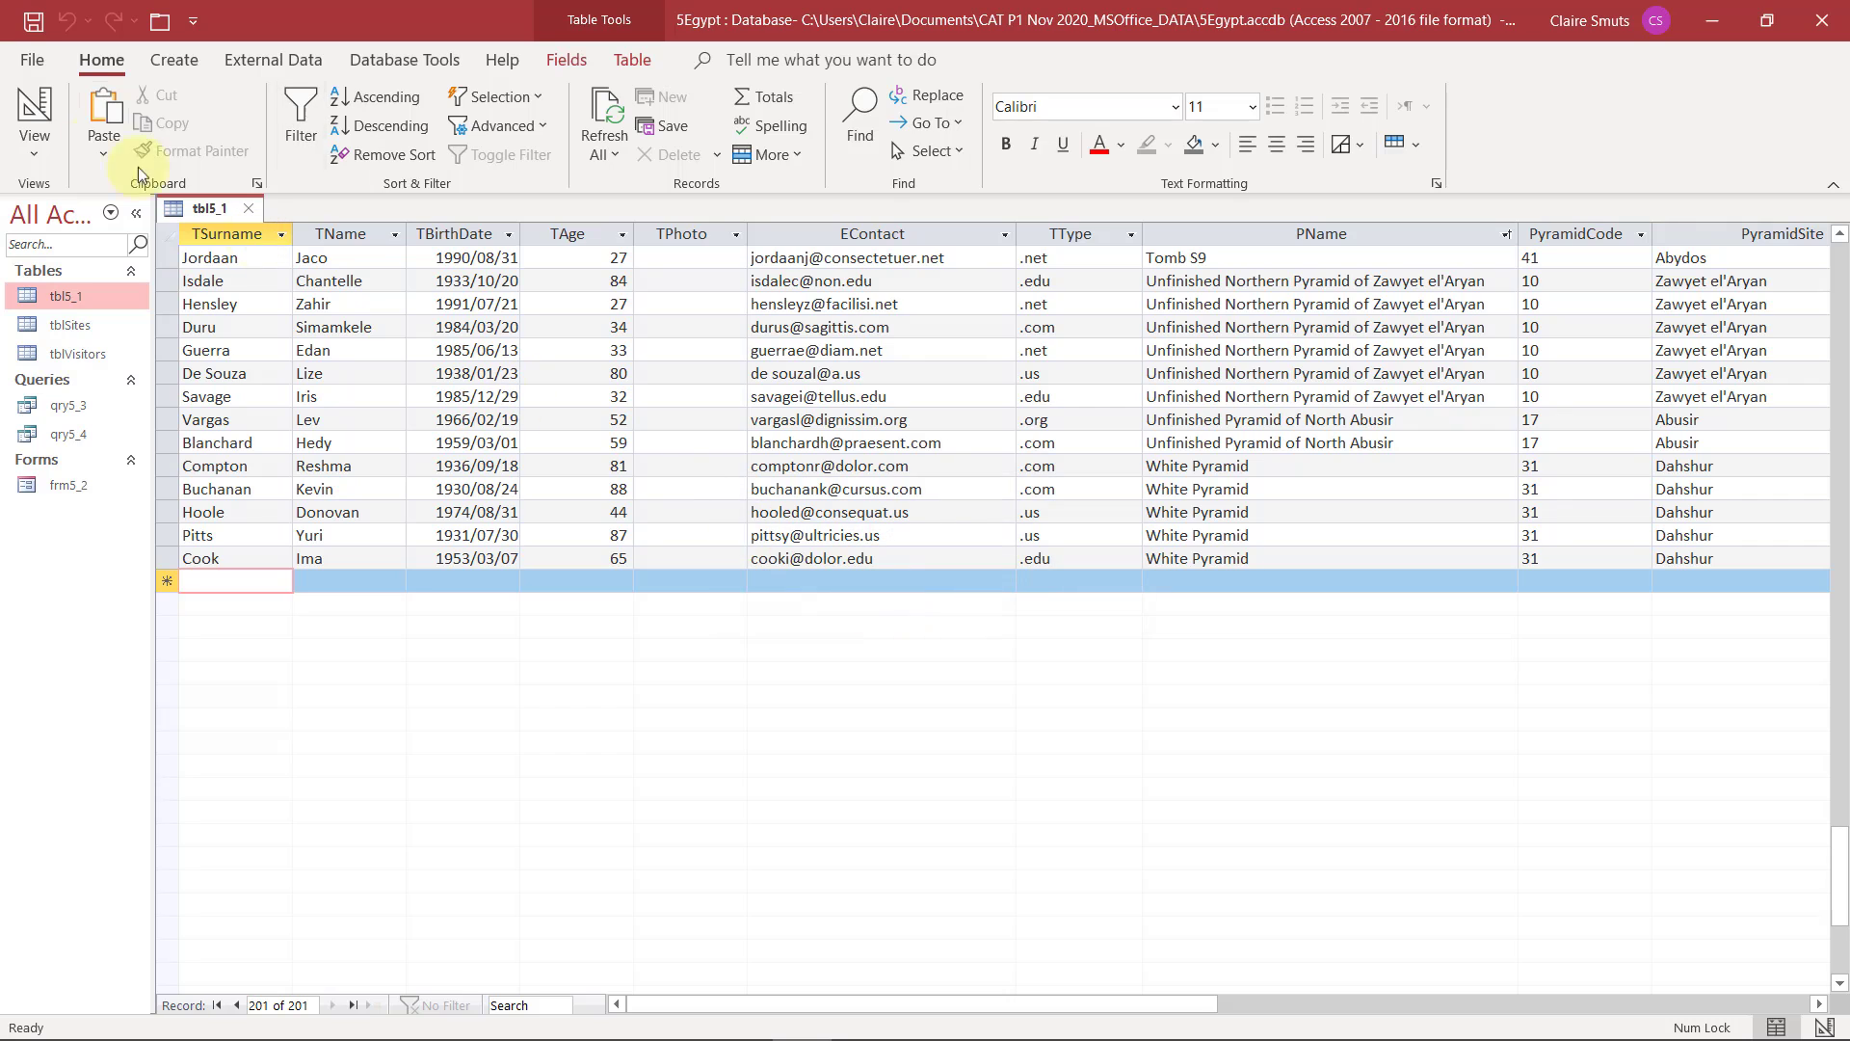
# Centre the content of the PyramidCode field in Datasheet View and return to Design View
pyautogui.click(35, 114)
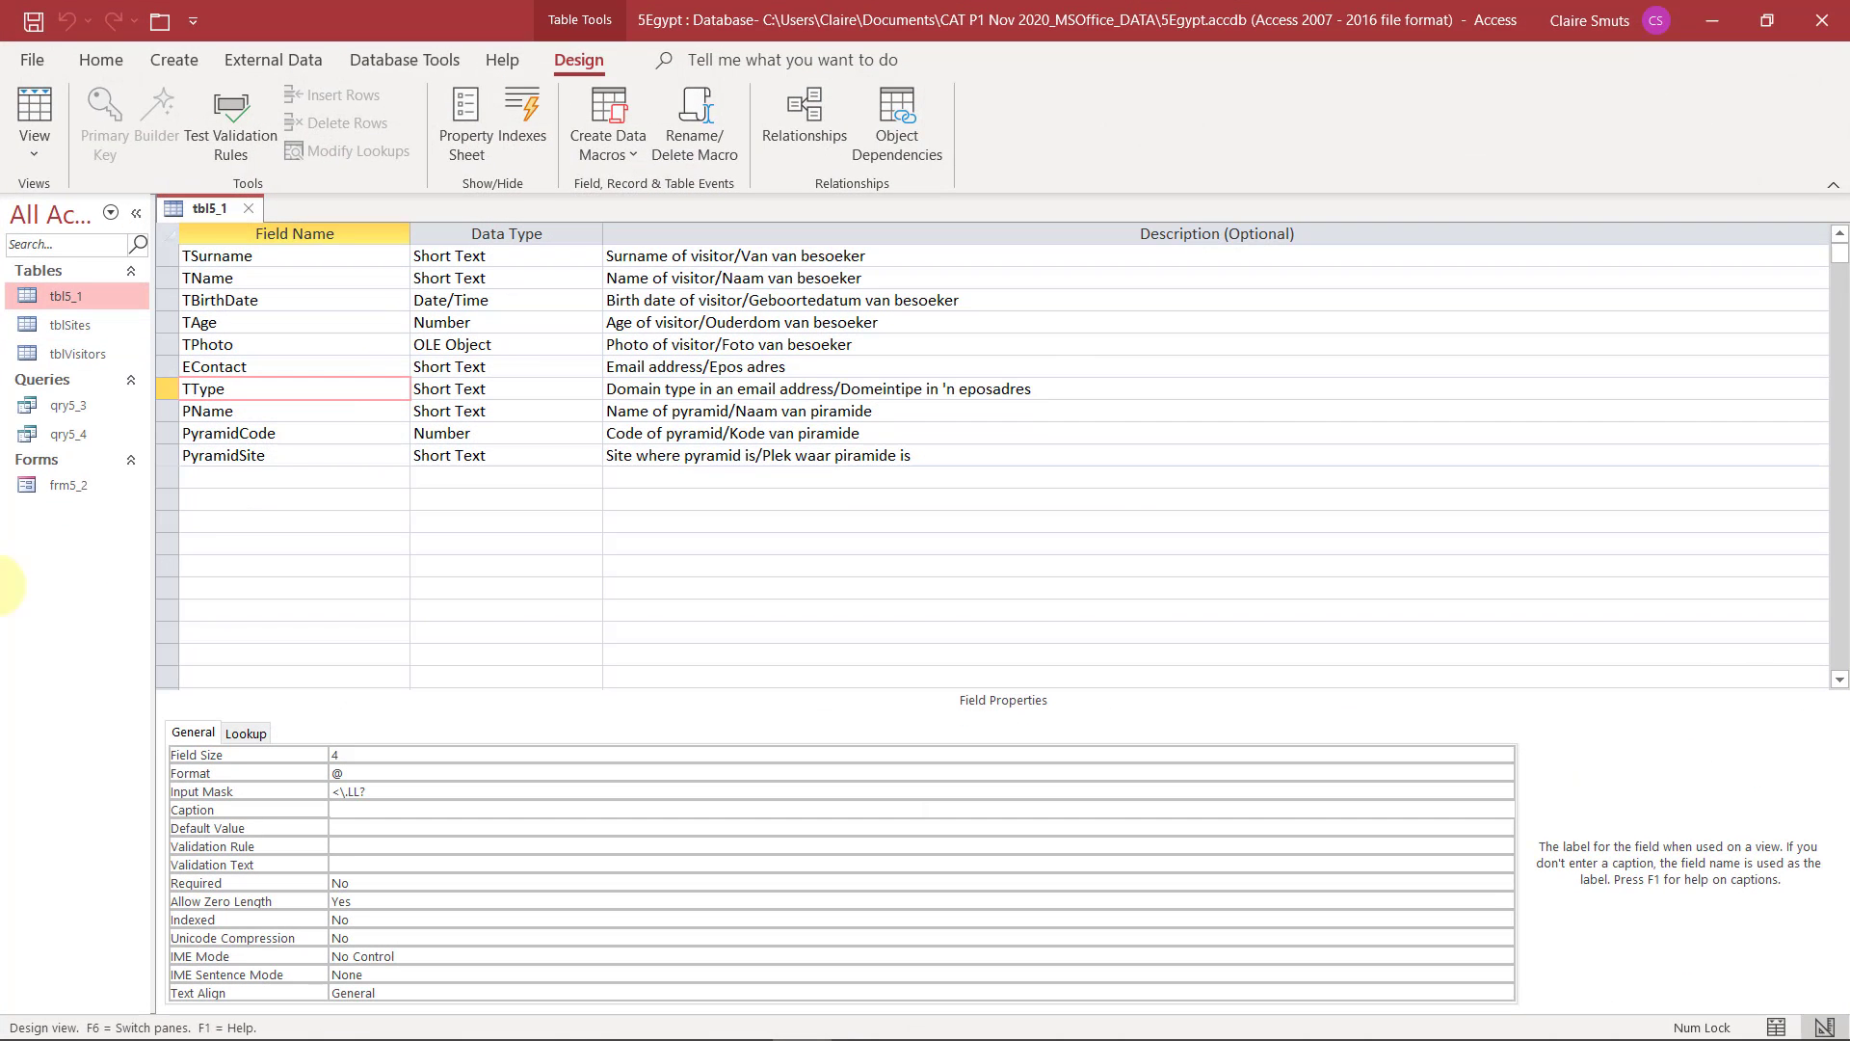
pyautogui.click(313, 437)
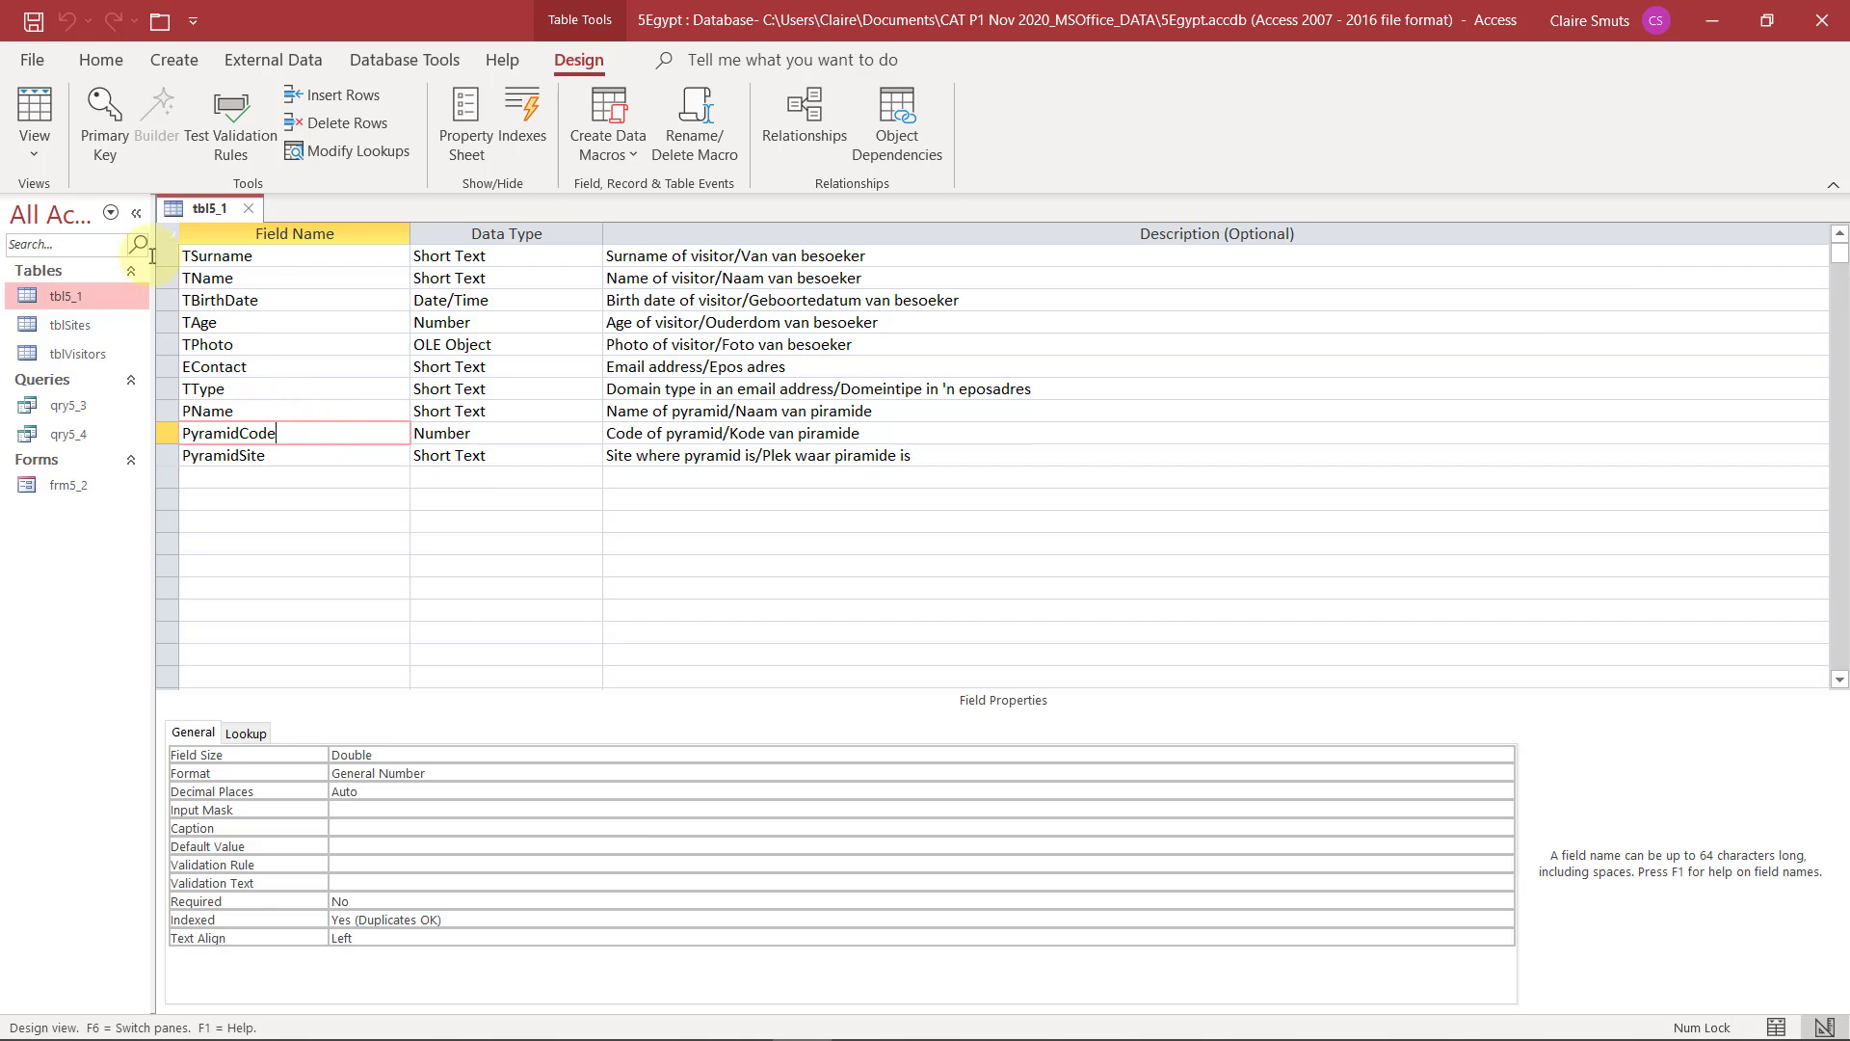
pyautogui.click(54, 147)
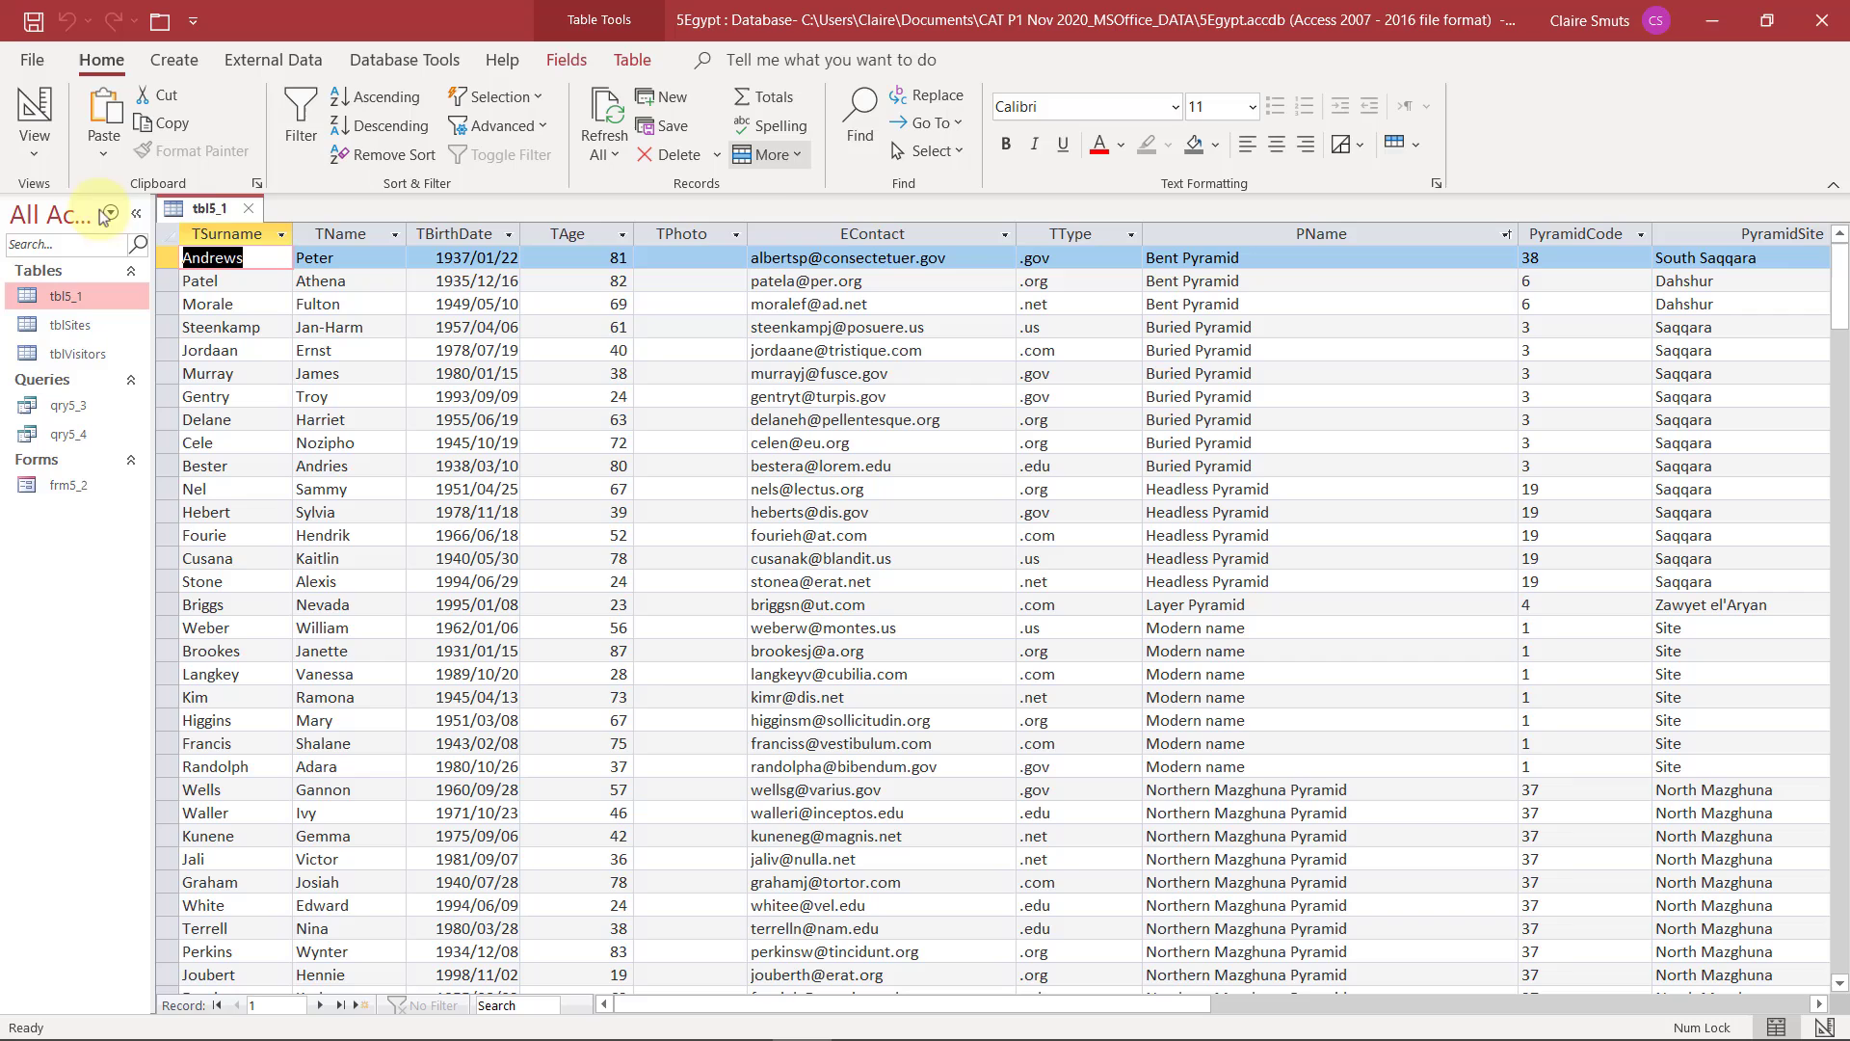
pyautogui.click(1577, 237)
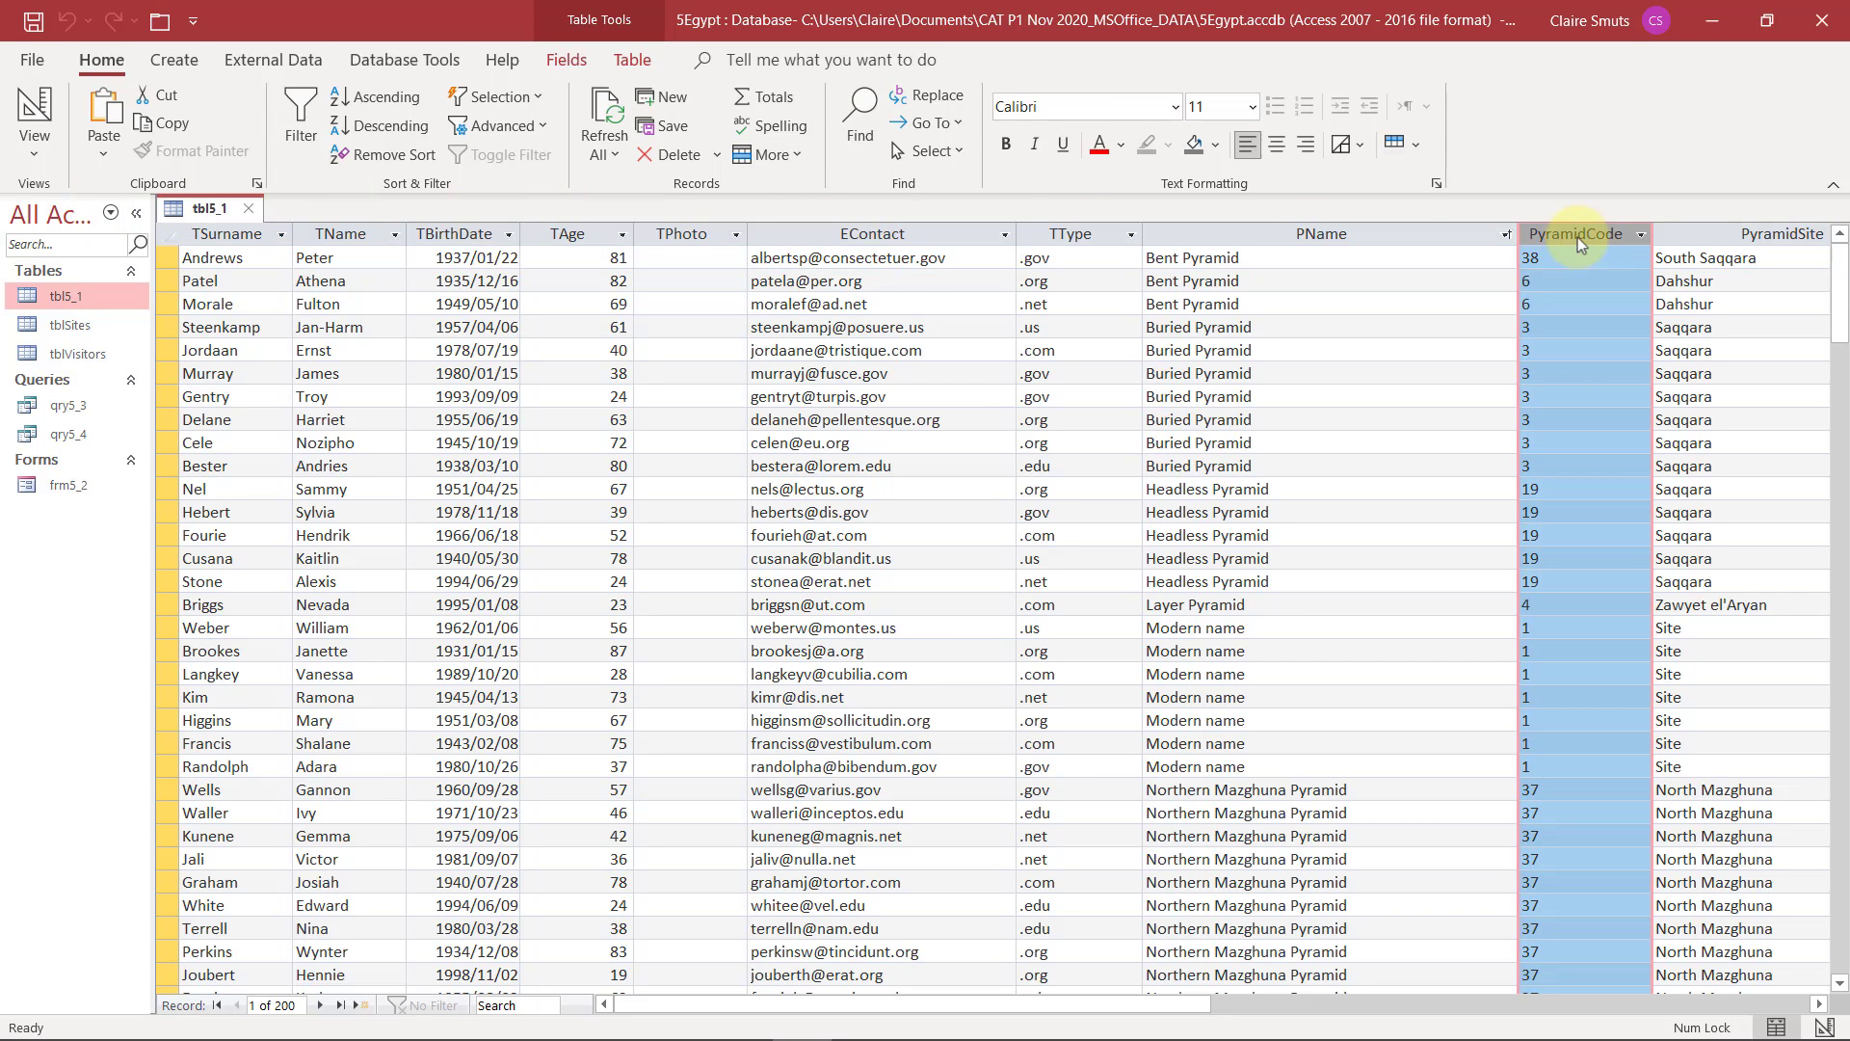
pyautogui.click(1276, 143)
pyautogui.click(31, 143)
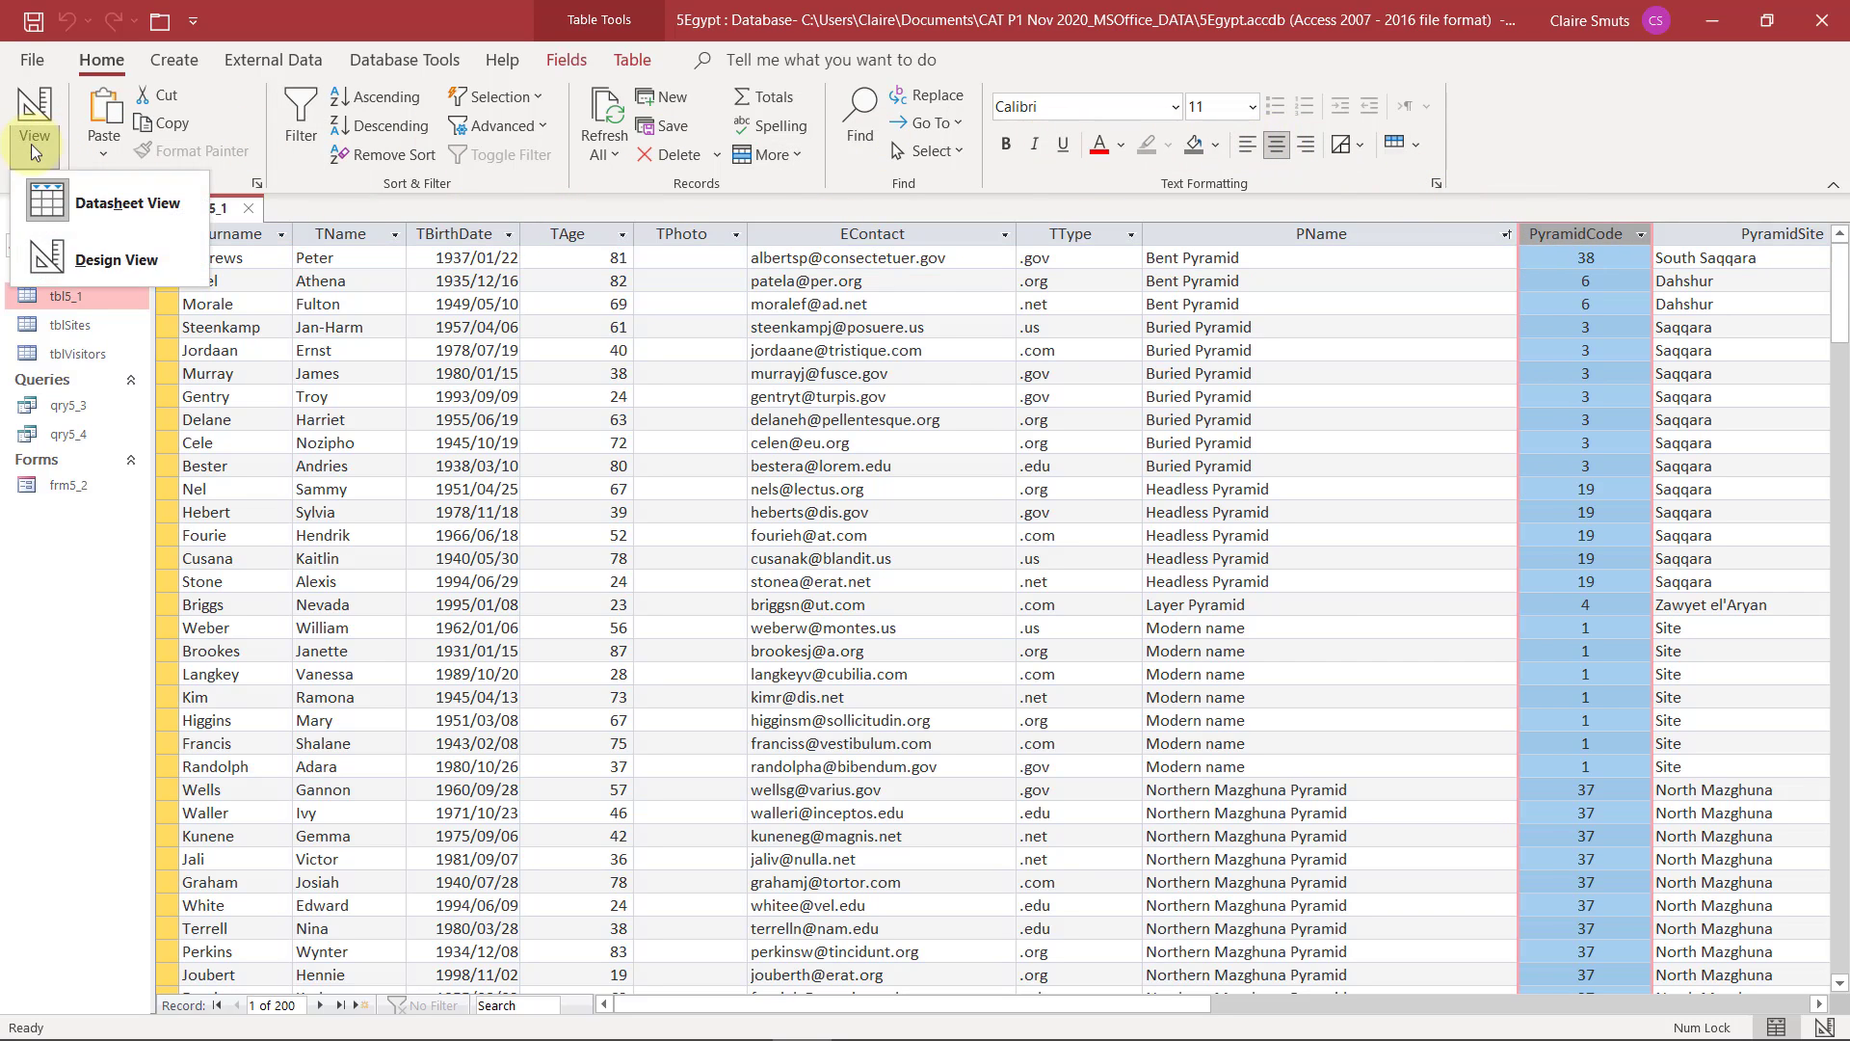
pyautogui.click(66, 258)
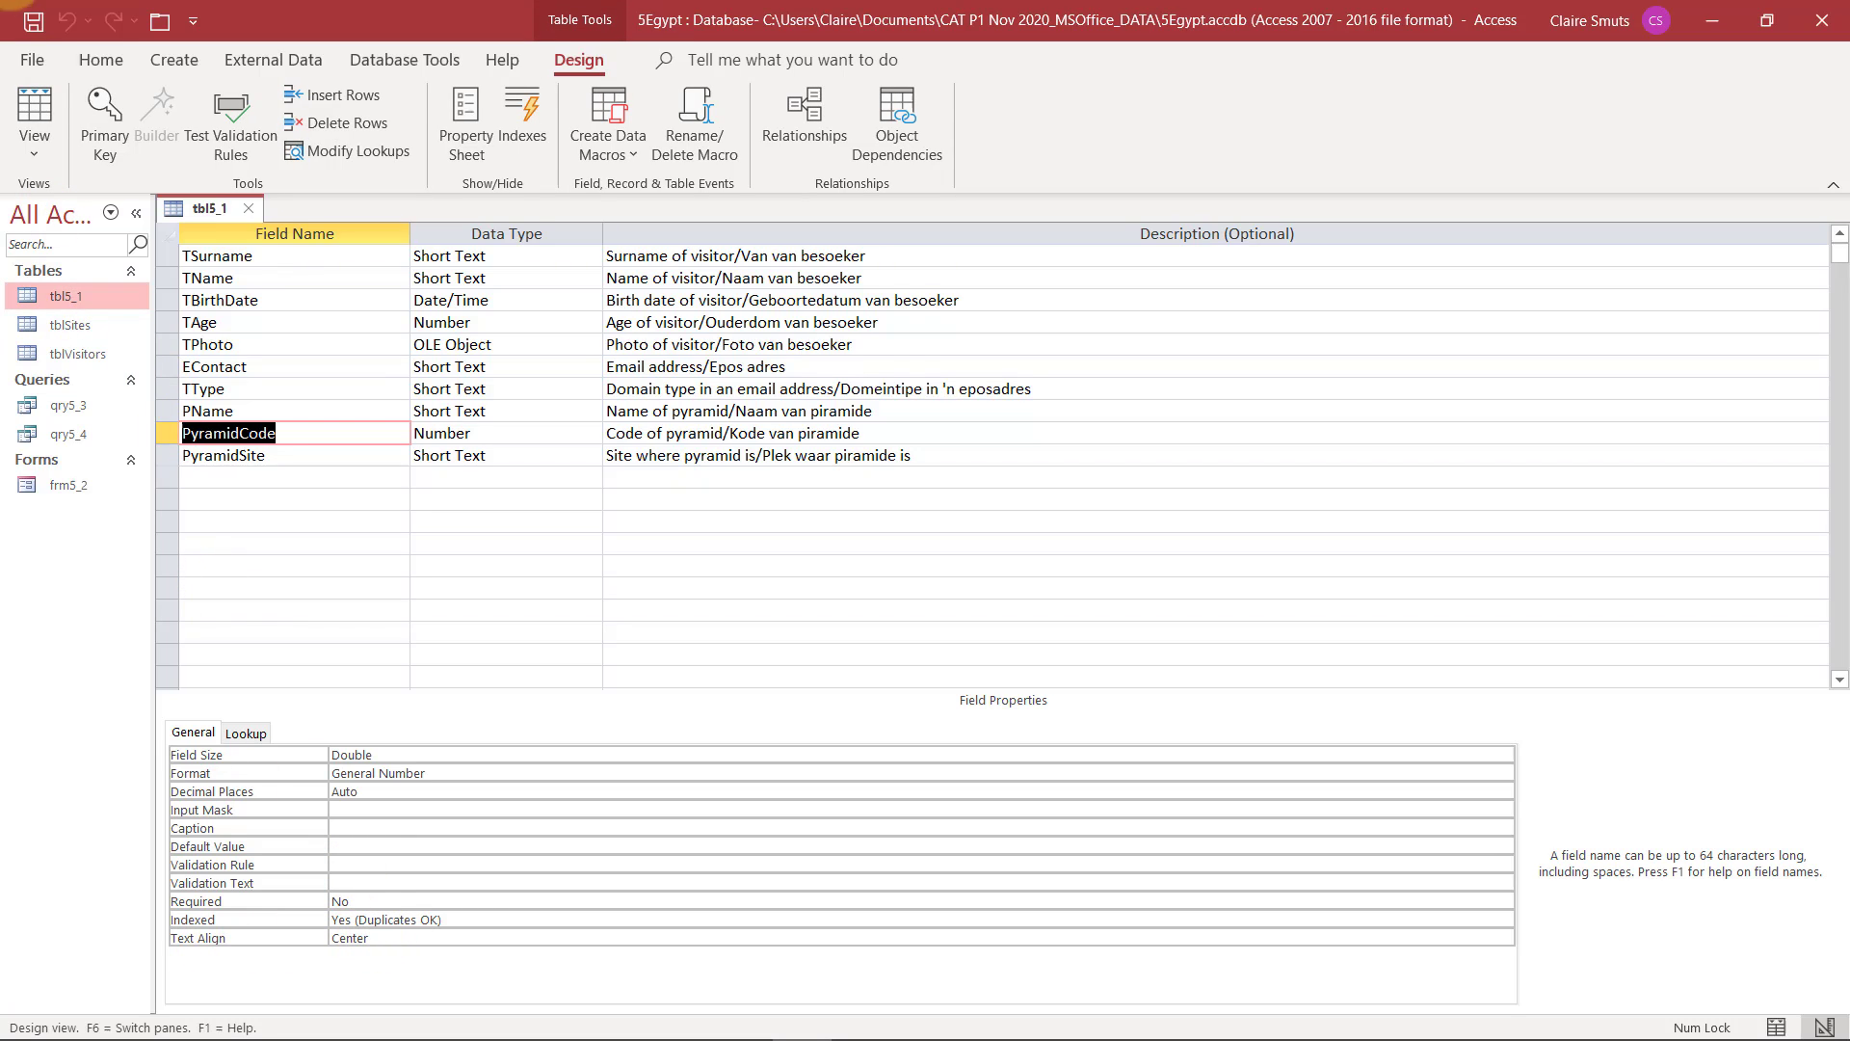
# Read question 5.1.8 in the exam PDF and review the site values stored in the tblSites table
pyautogui.hotkey('alt', 'Tab')
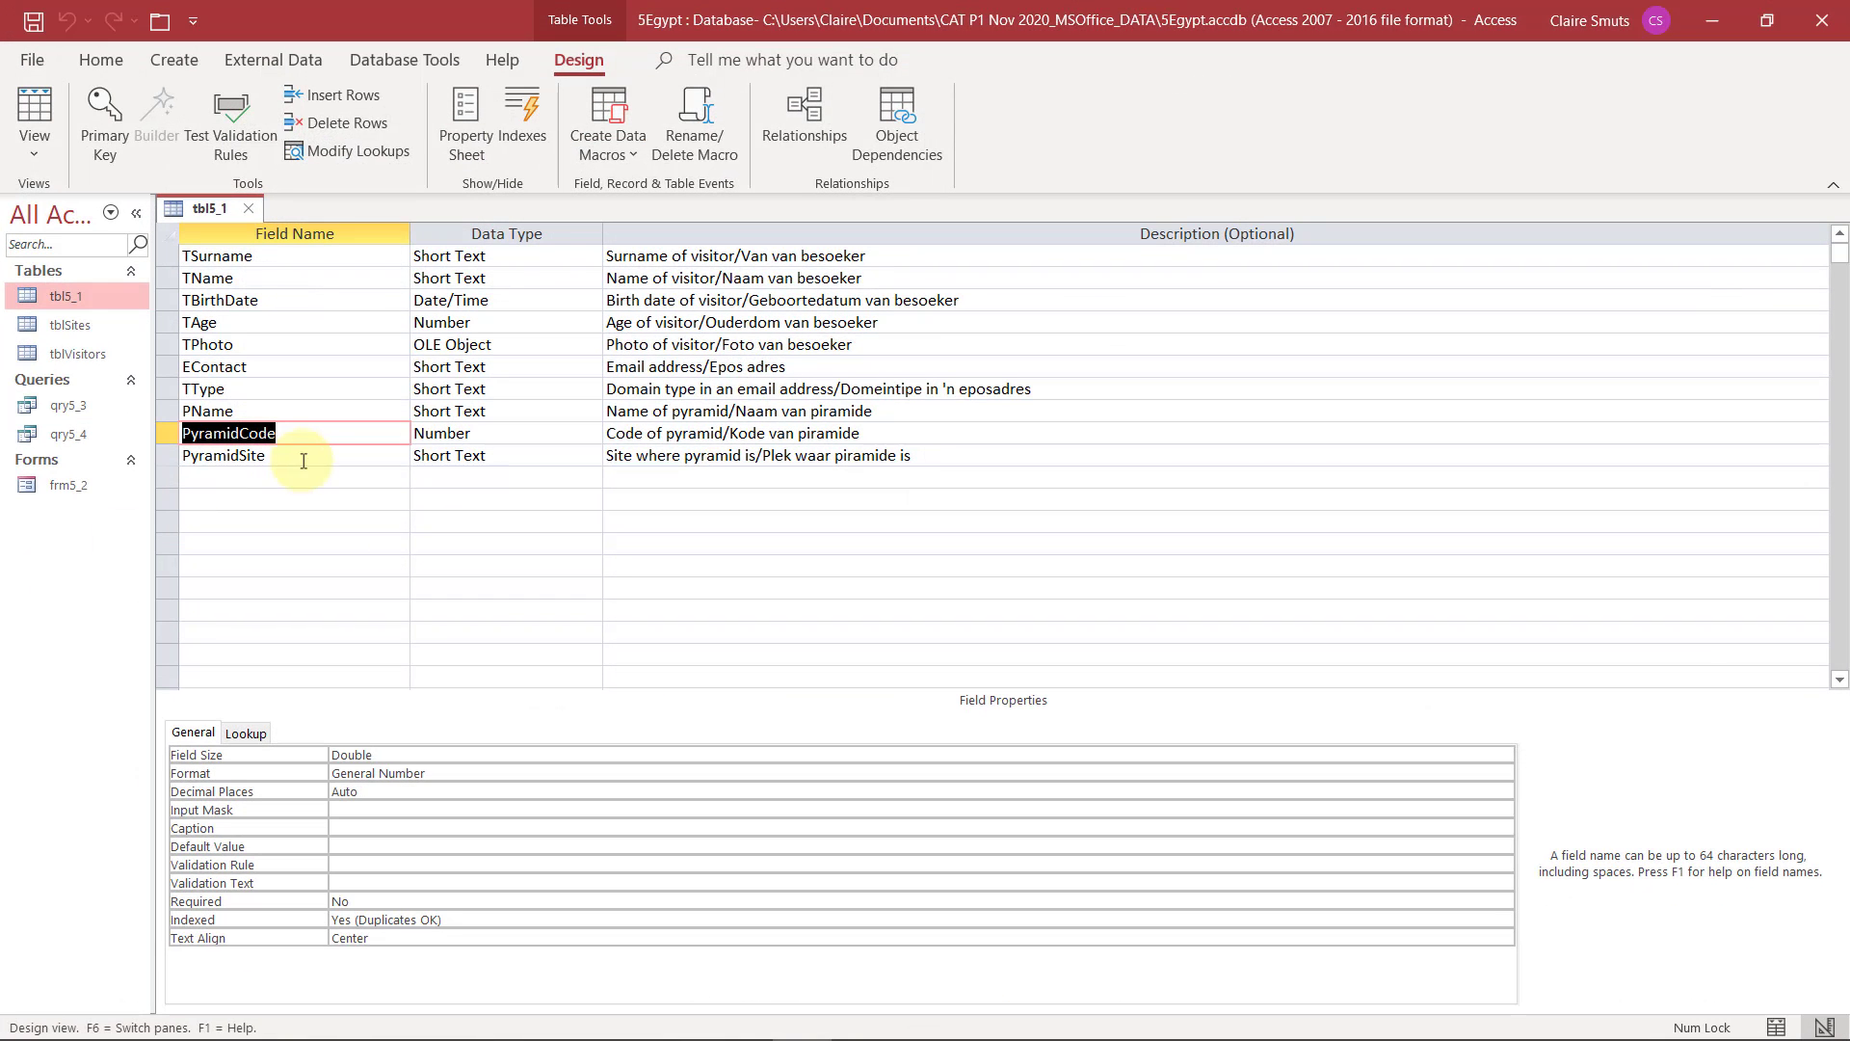
pyautogui.click(309, 457)
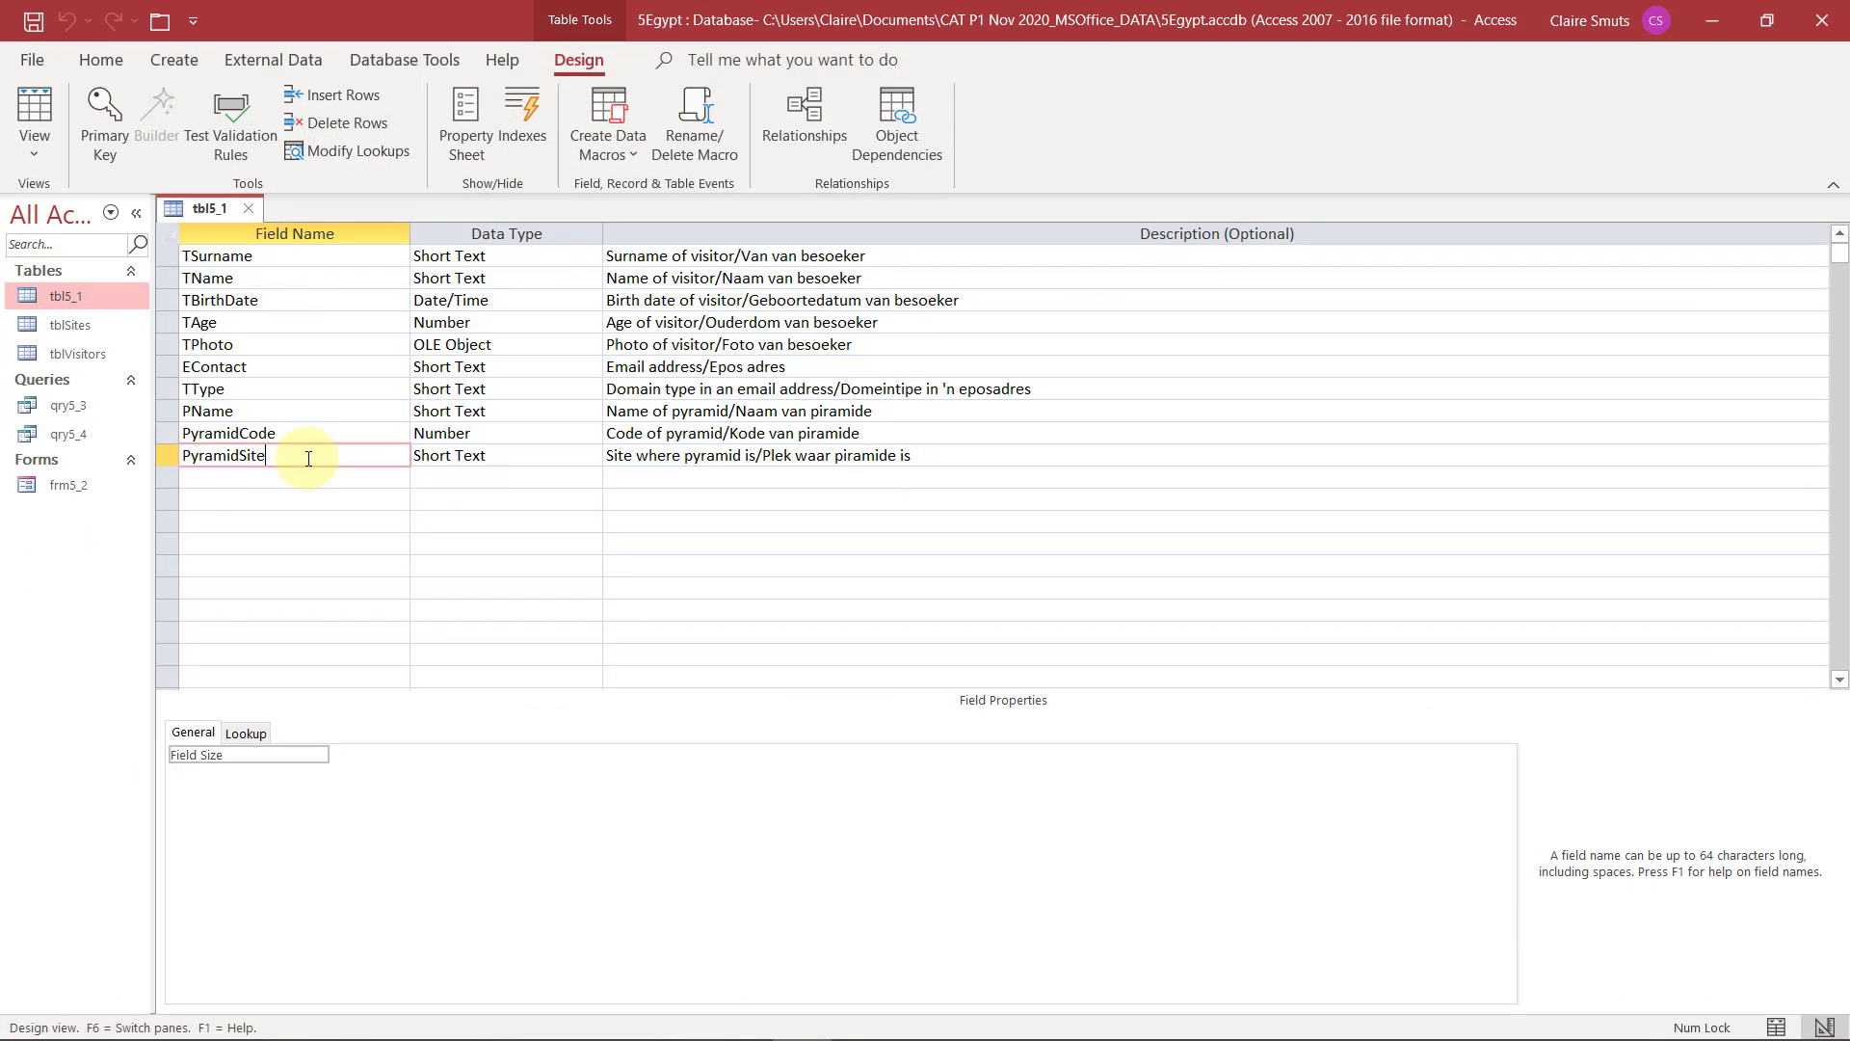
pyautogui.doubleClick(91, 327)
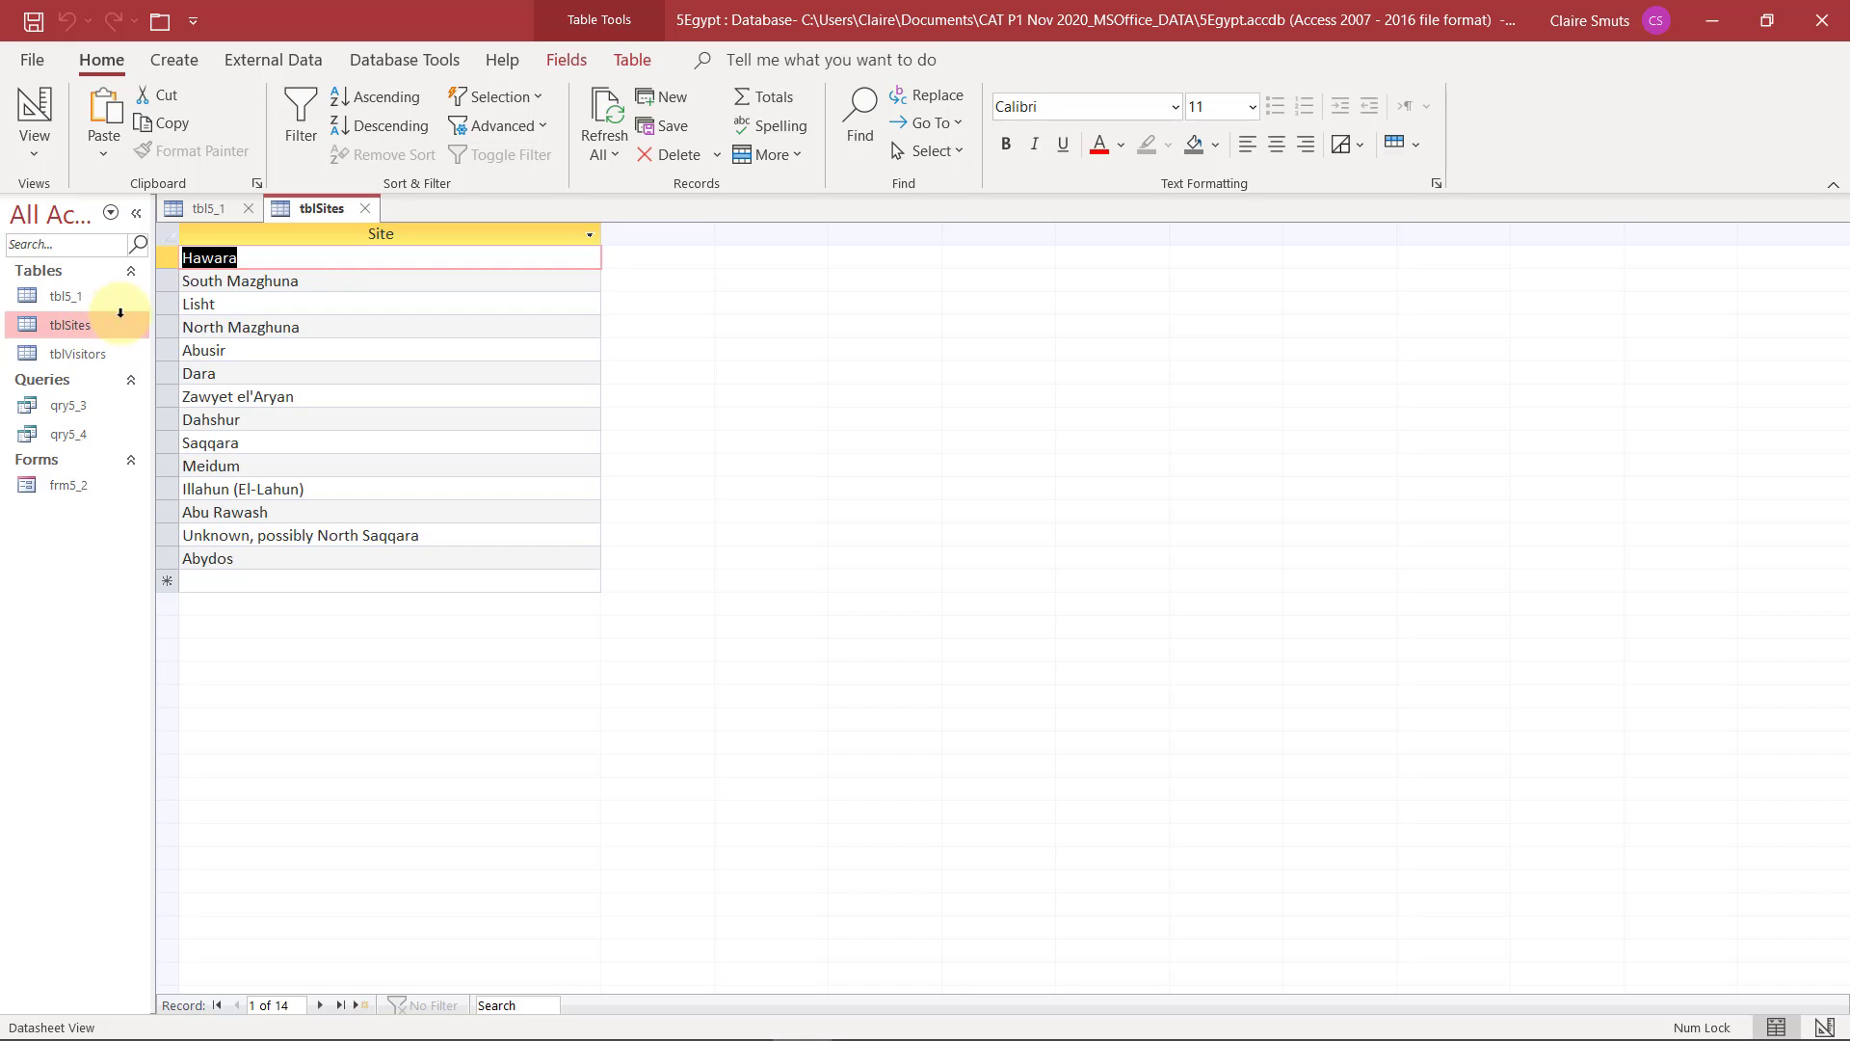
pyautogui.click(365, 211)
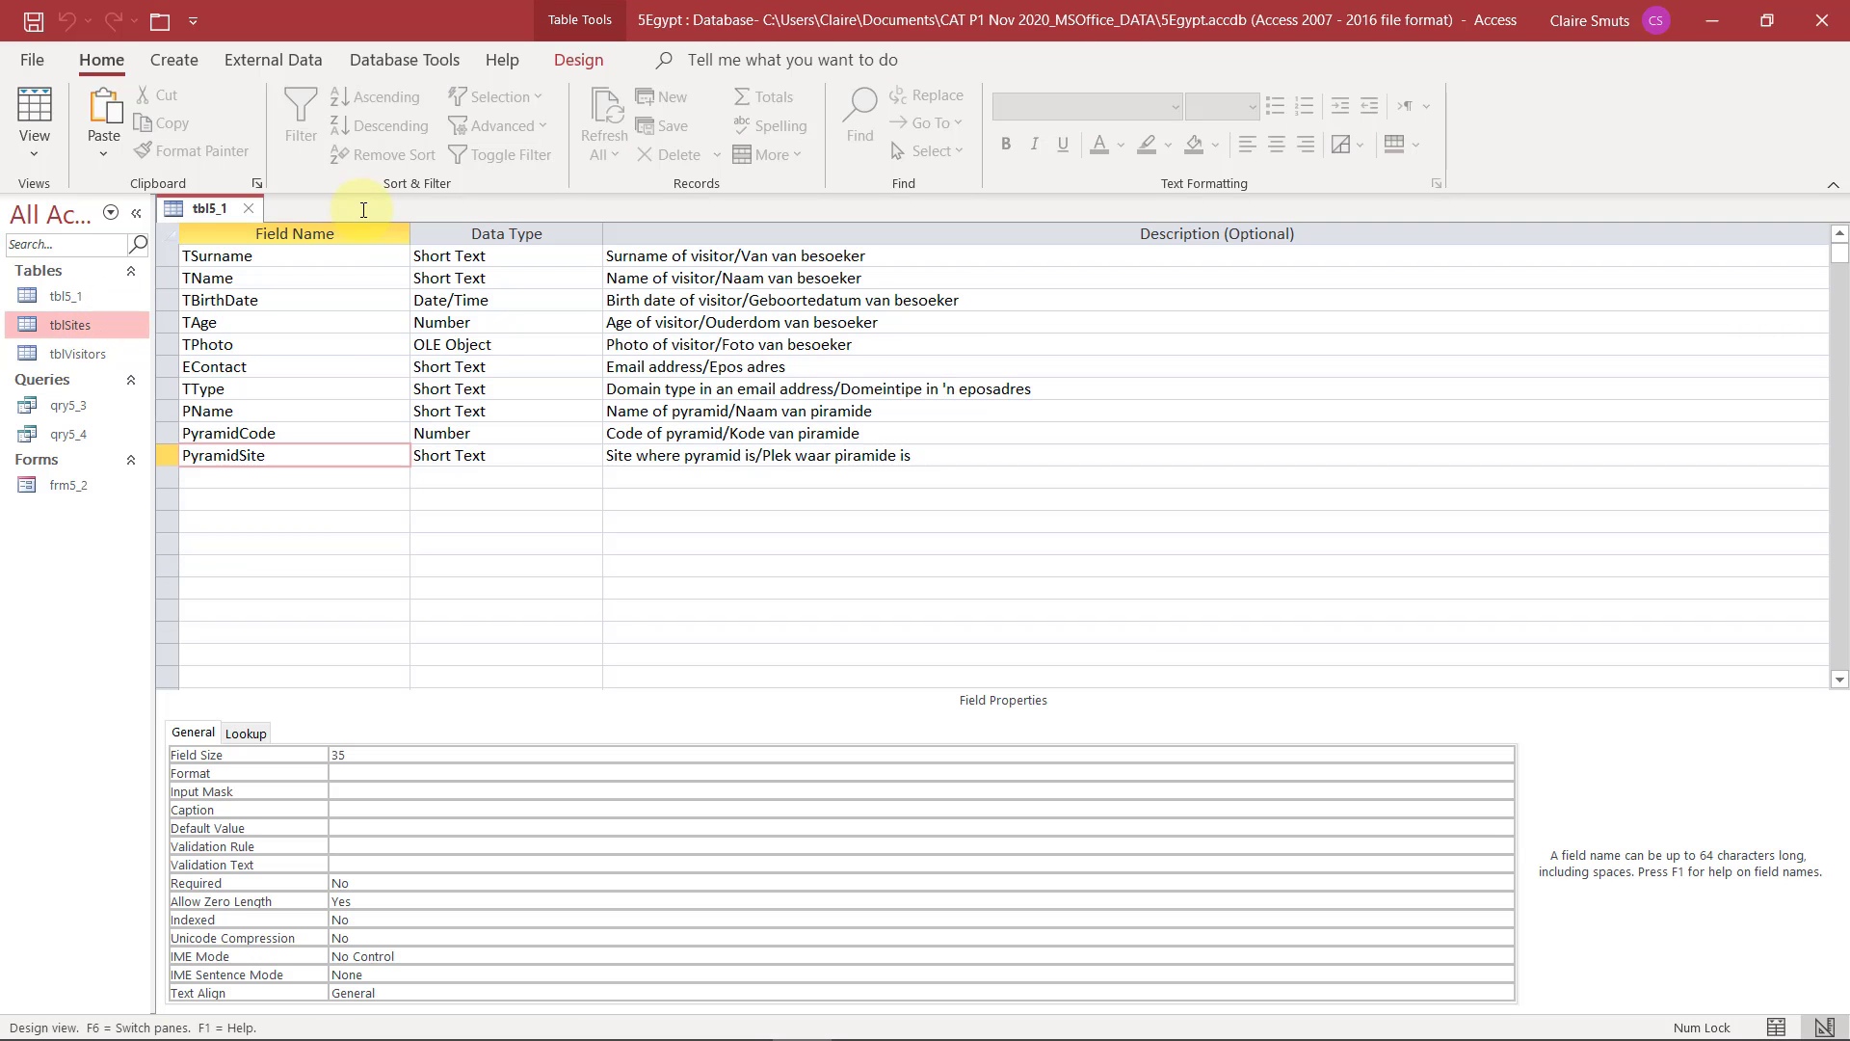
# Set the PyramidSite field's display control to Combo Box with the tblSites table as its row source
pyautogui.click(252, 733)
pyautogui.click(459, 757)
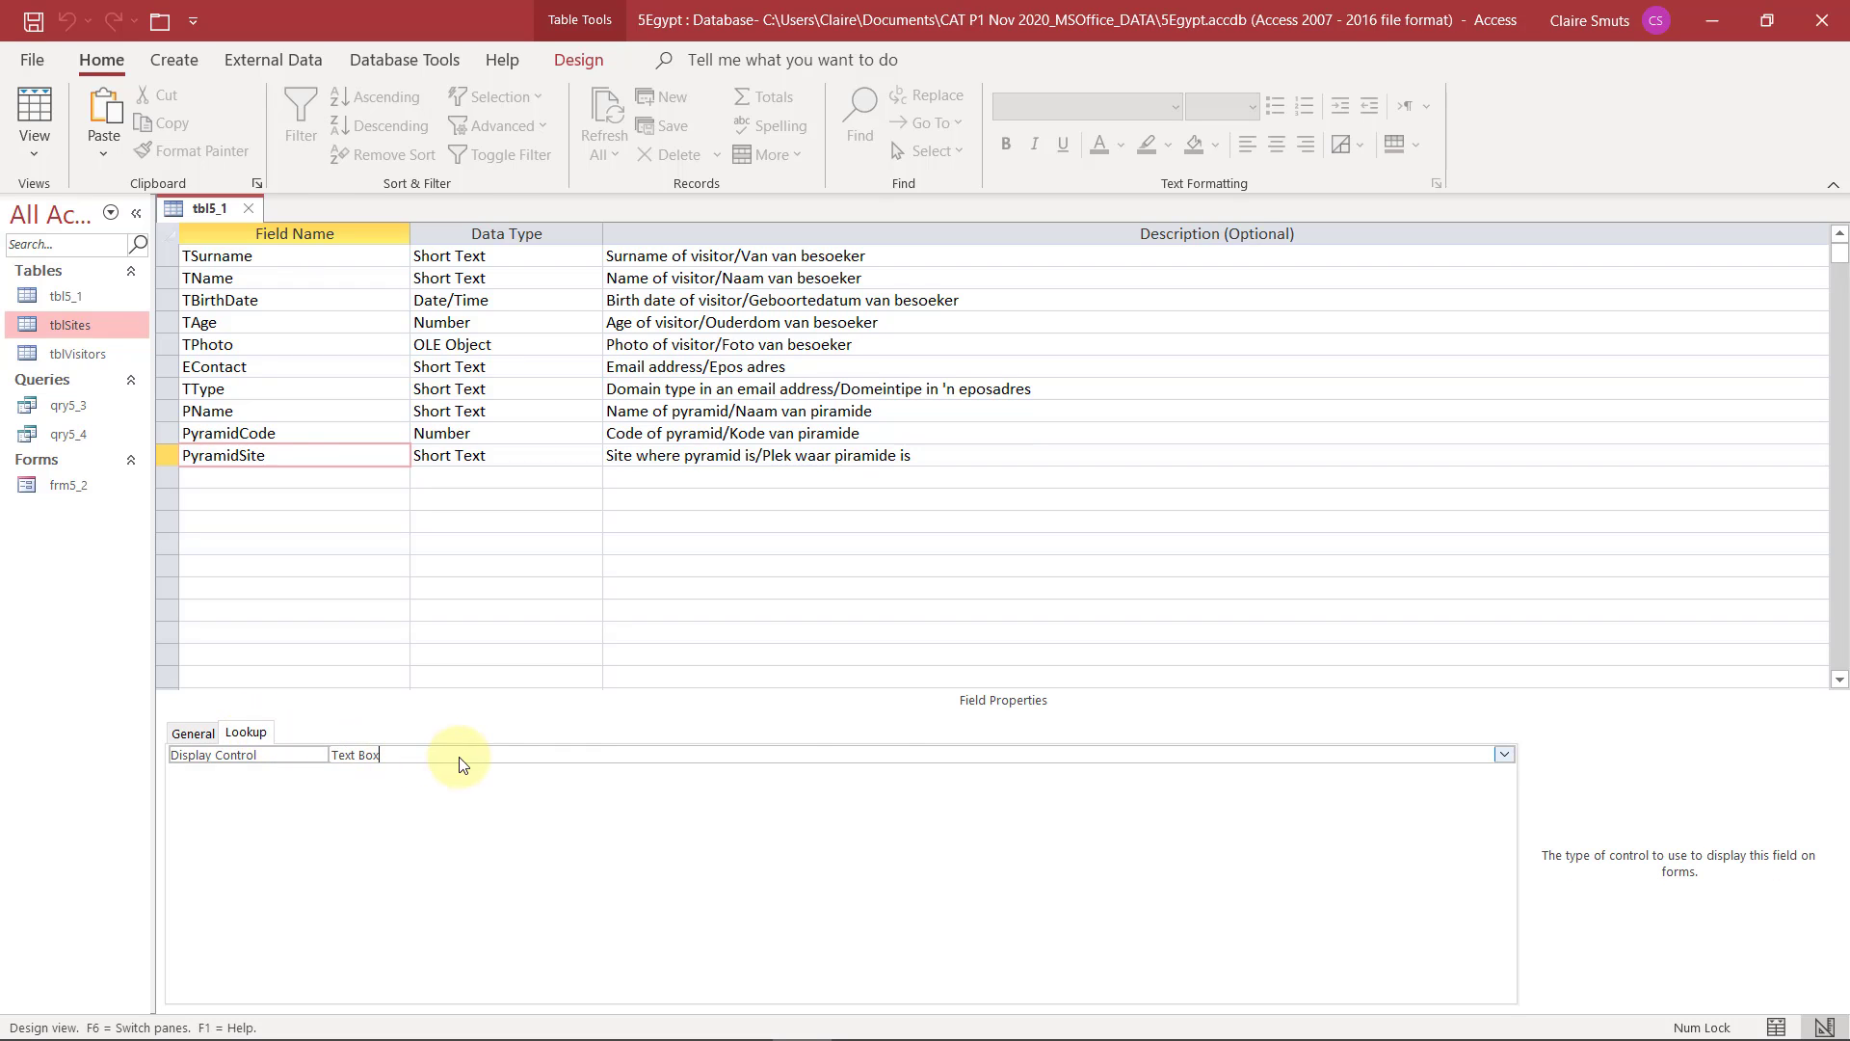
pyautogui.click(1505, 755)
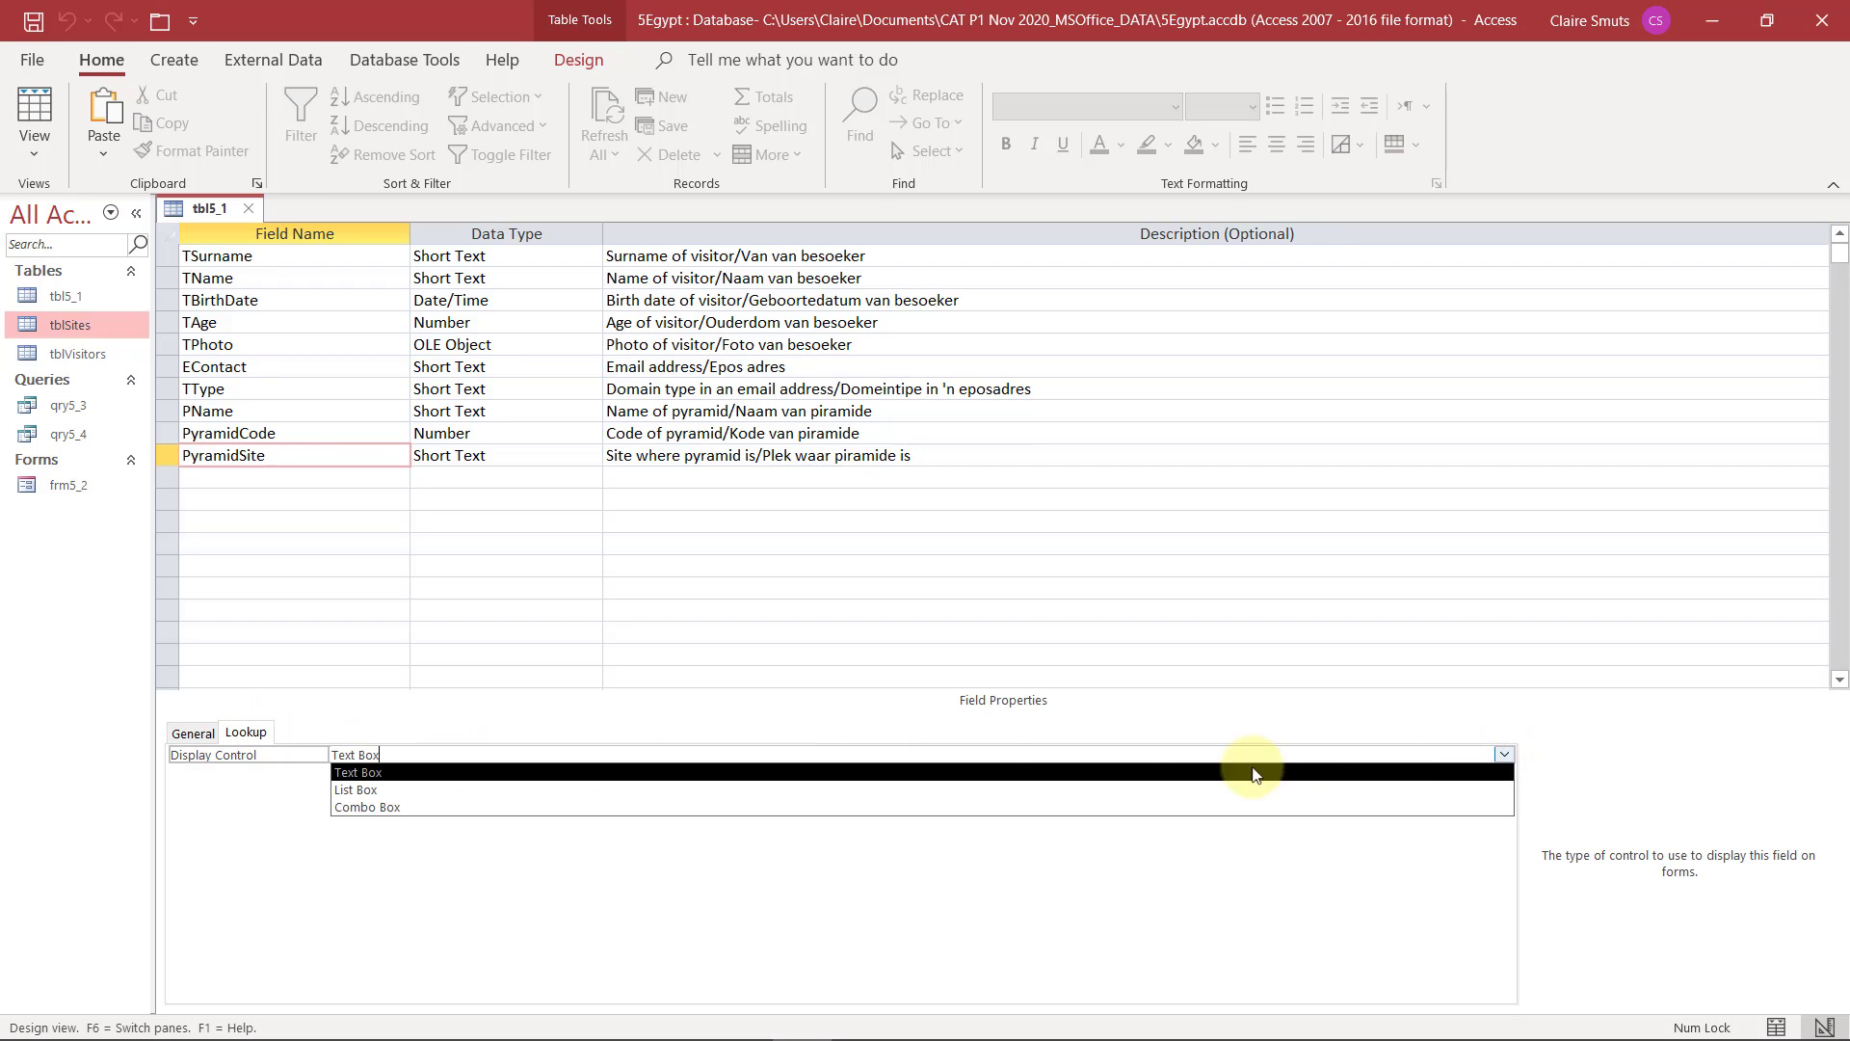
pyautogui.click(471, 807)
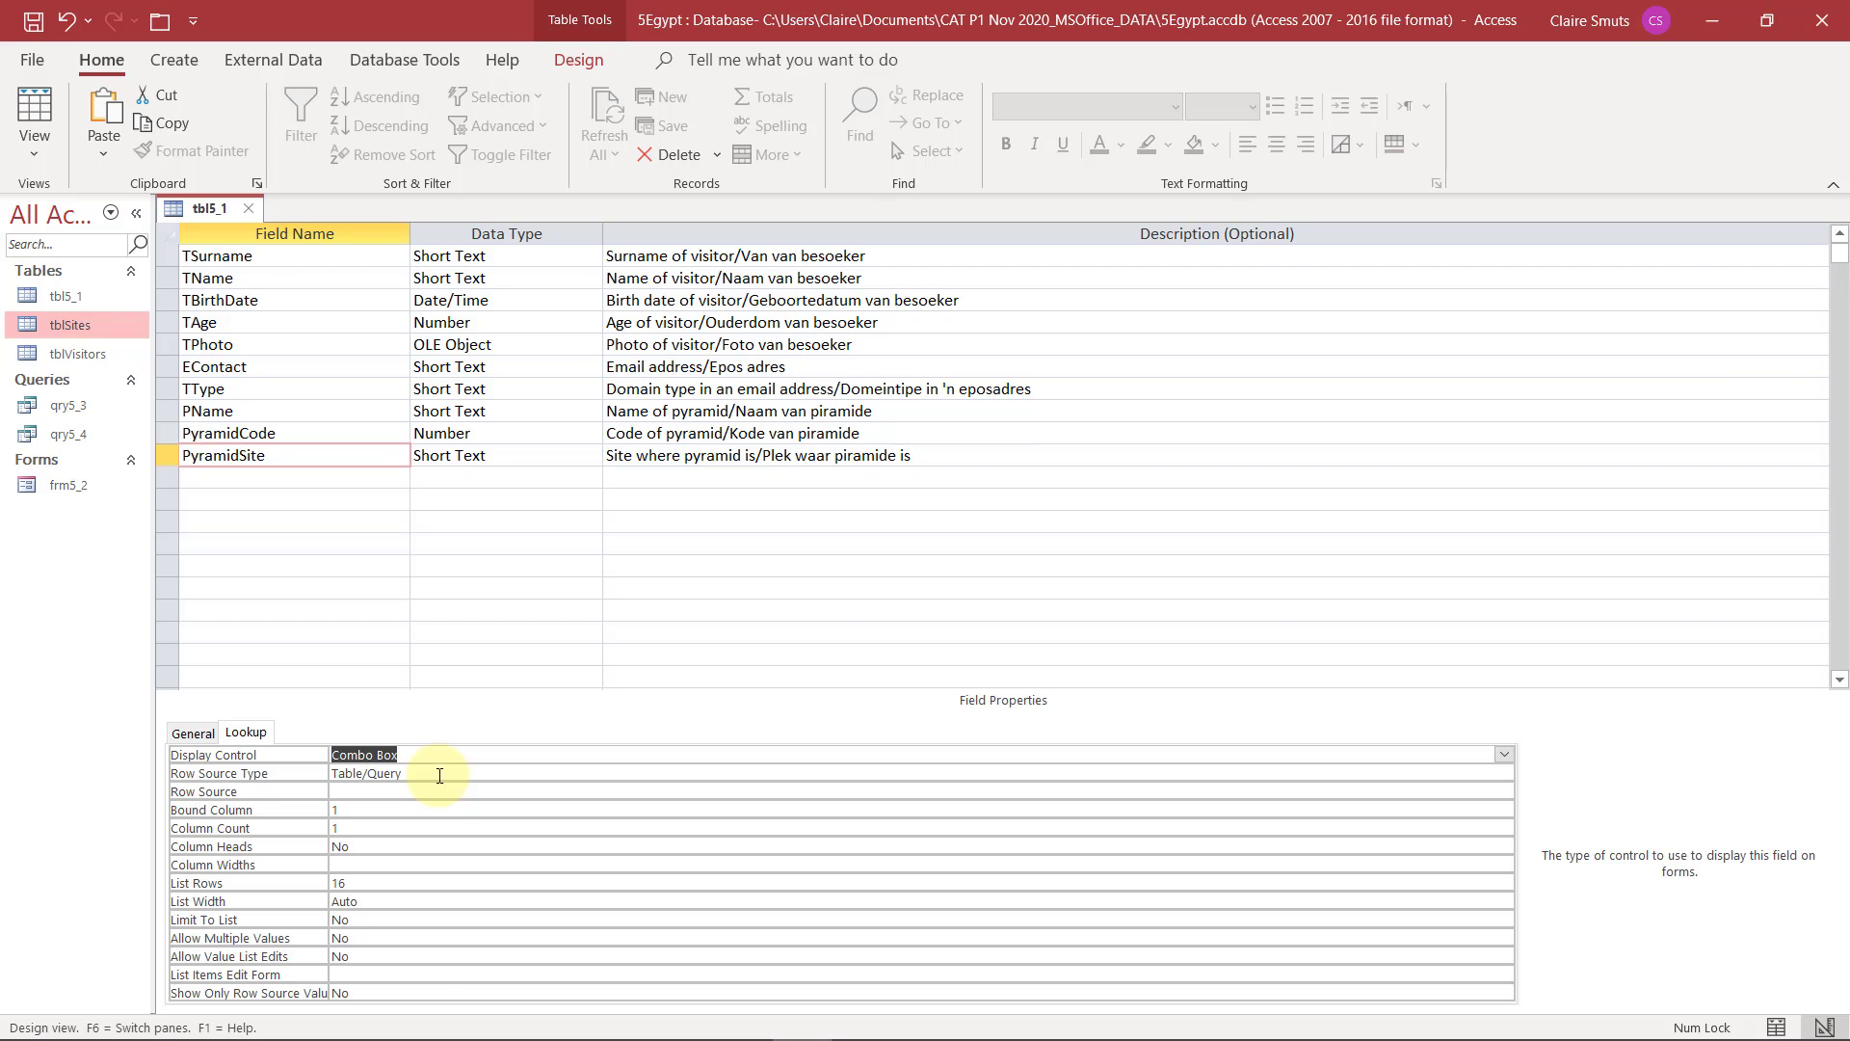
pyautogui.click(439, 775)
pyautogui.click(424, 793)
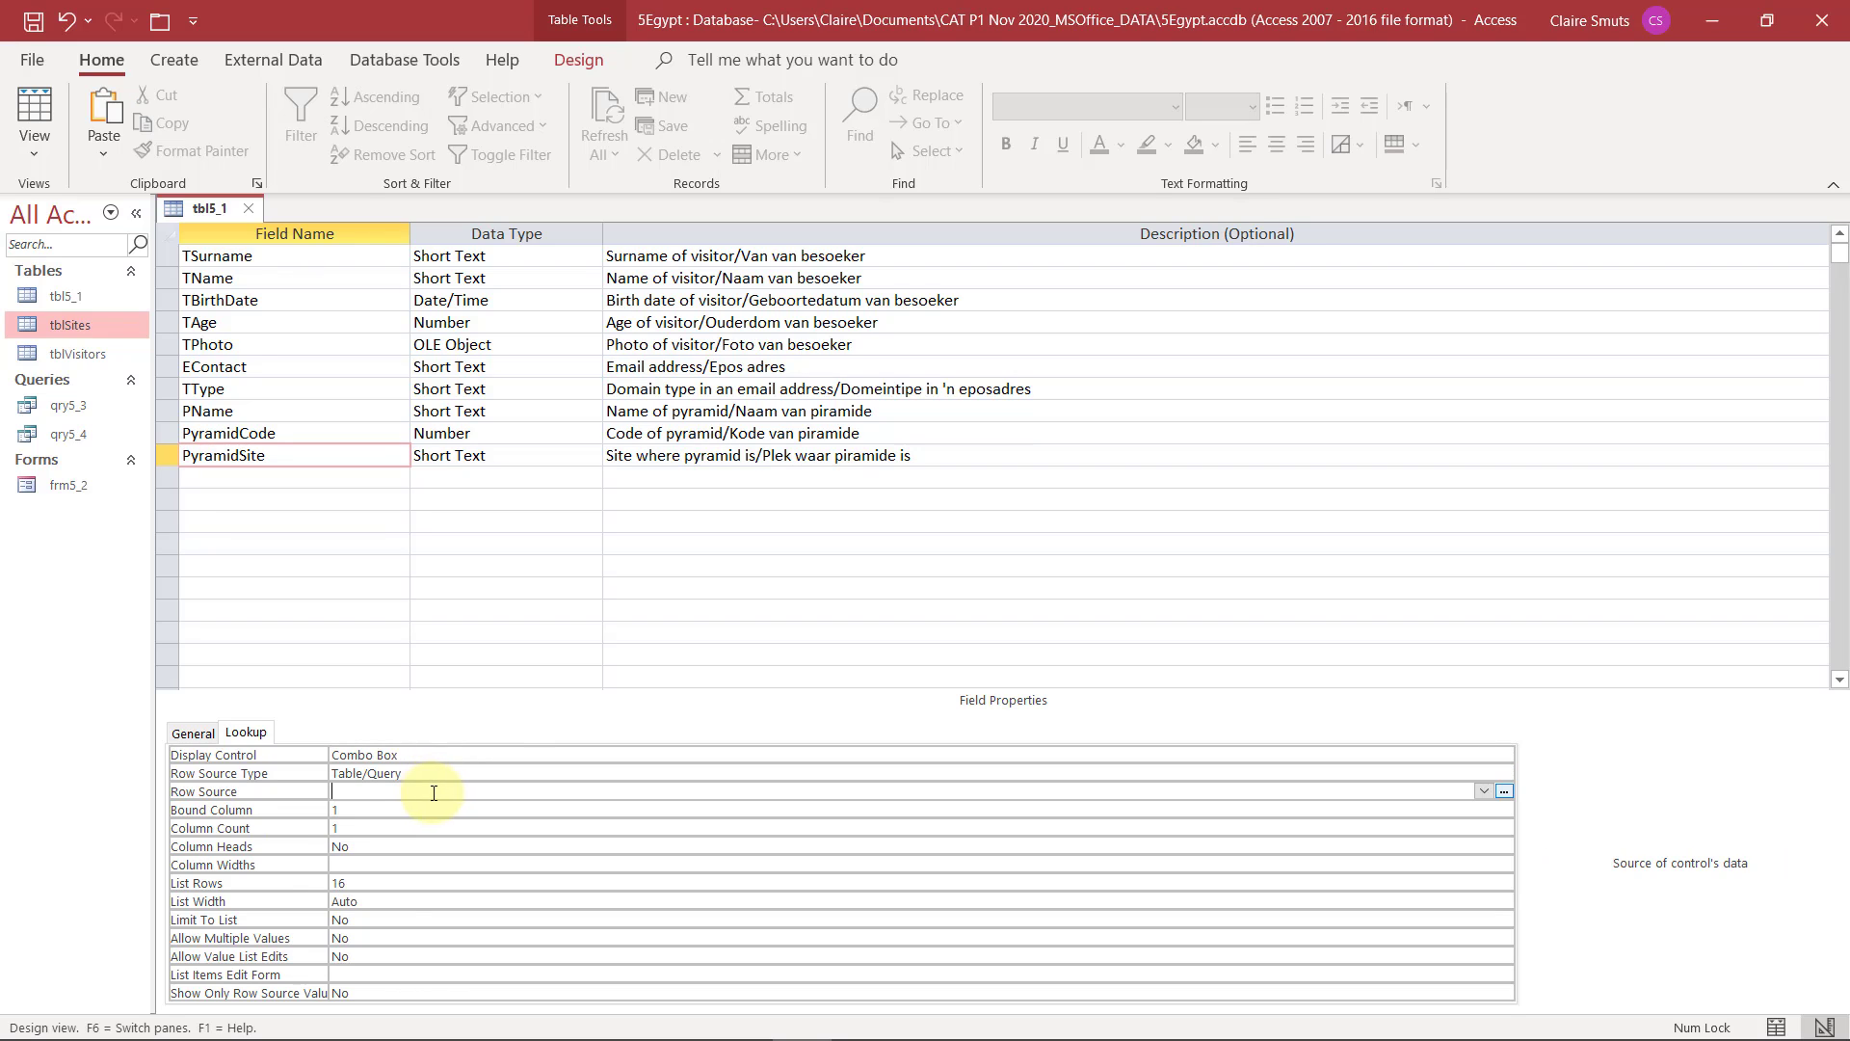
pyautogui.click(1482, 791)
pyautogui.click(598, 855)
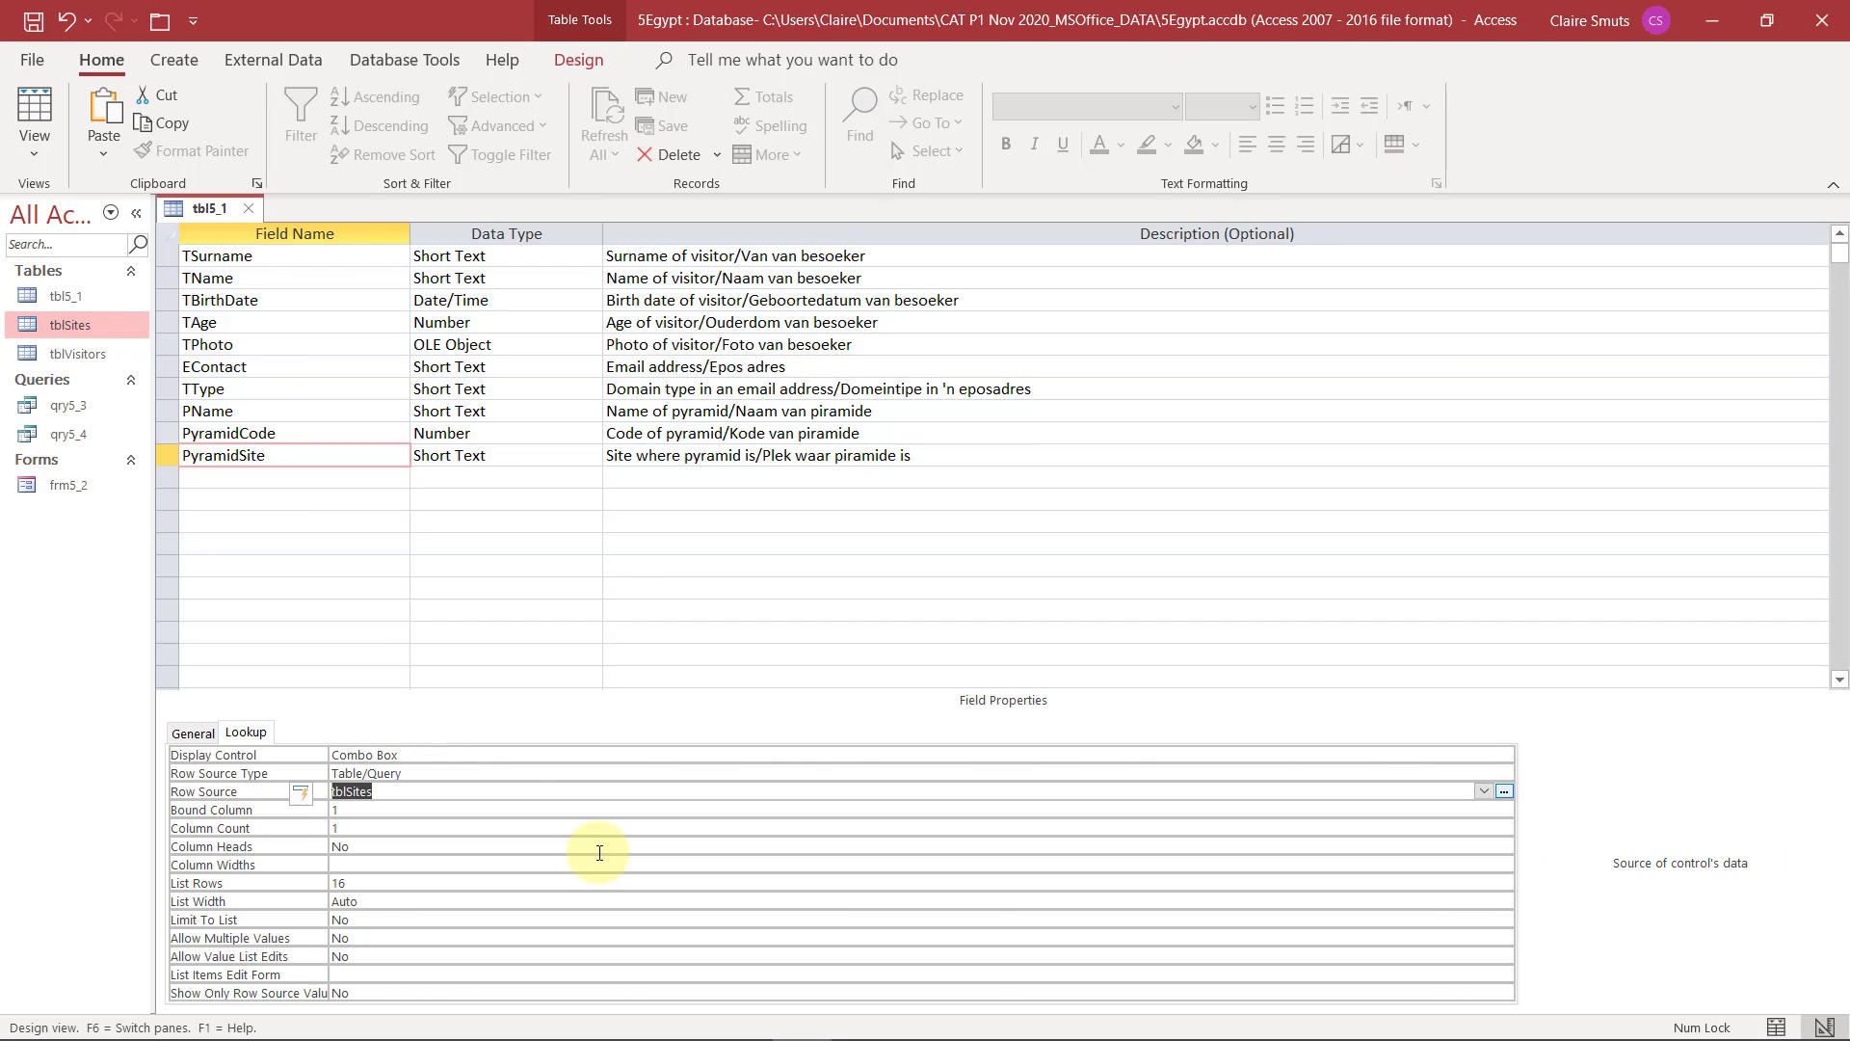
# Save the table and check the PyramidSite combo box list of the first record in Datasheet View
pyautogui.click(35, 108)
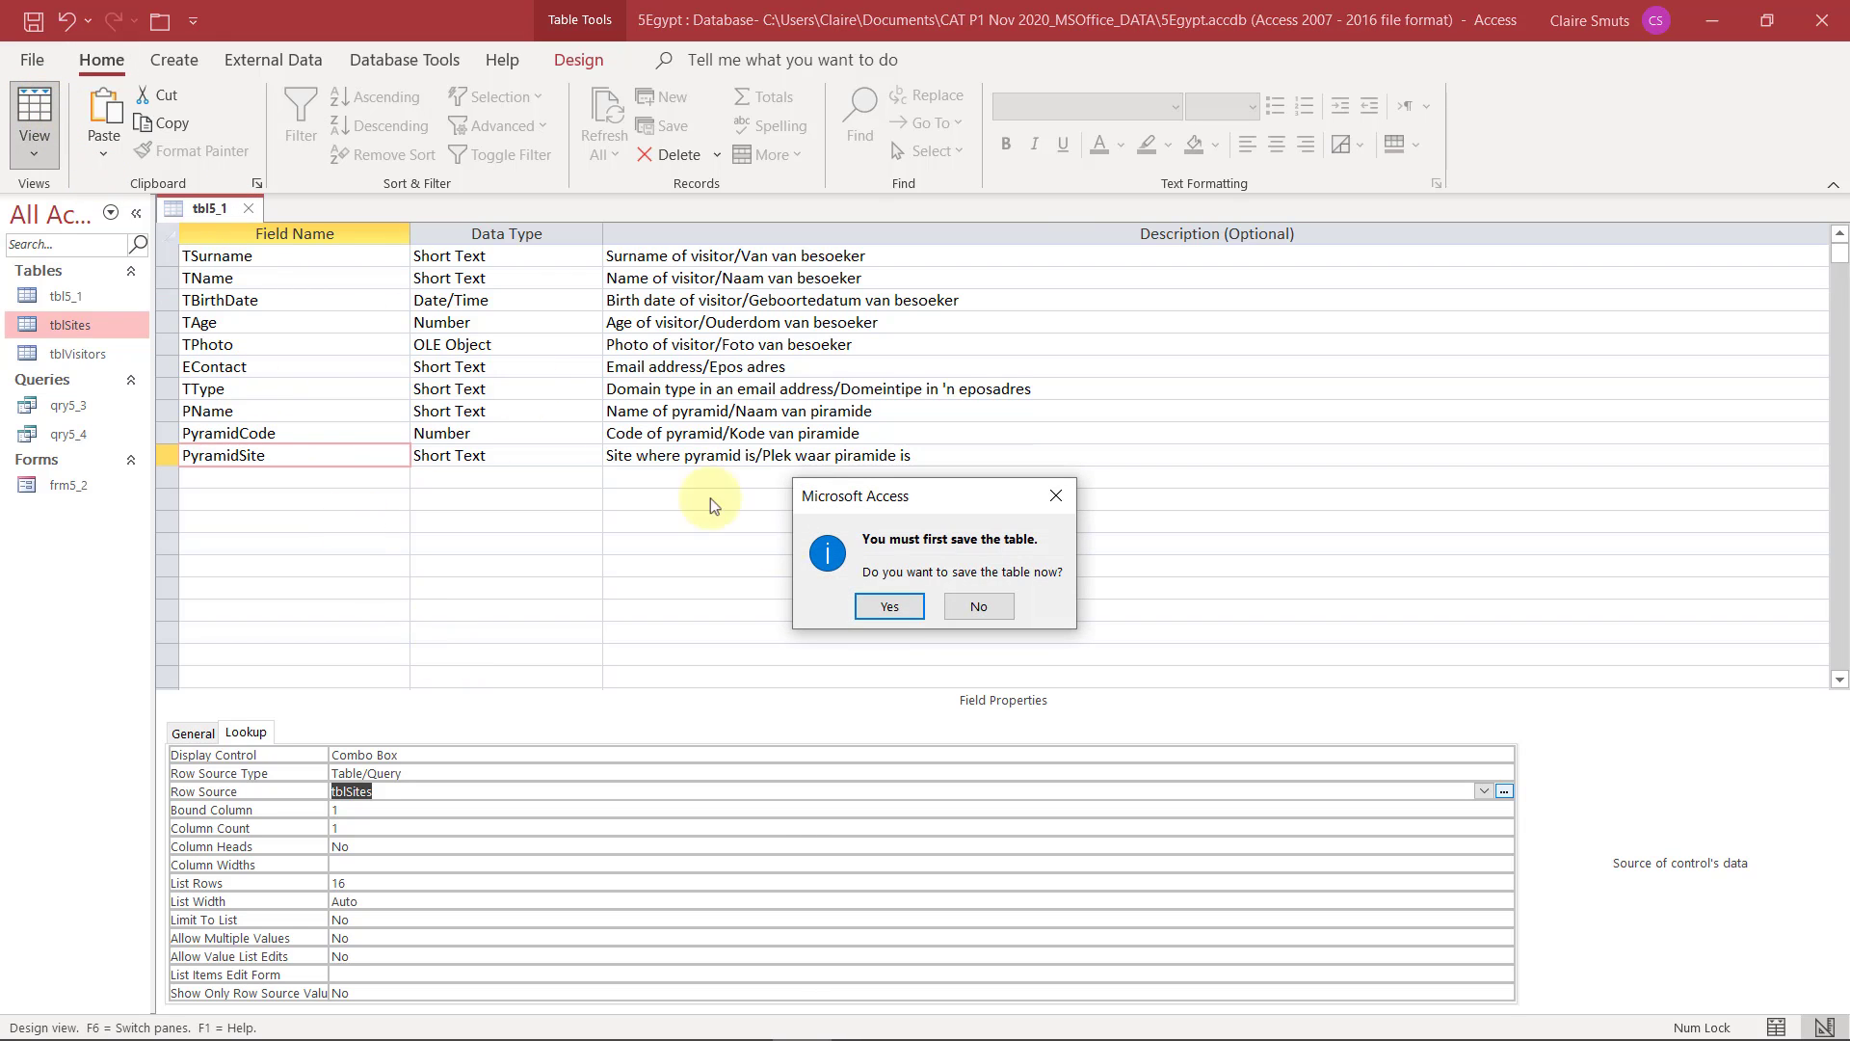
pyautogui.click(902, 609)
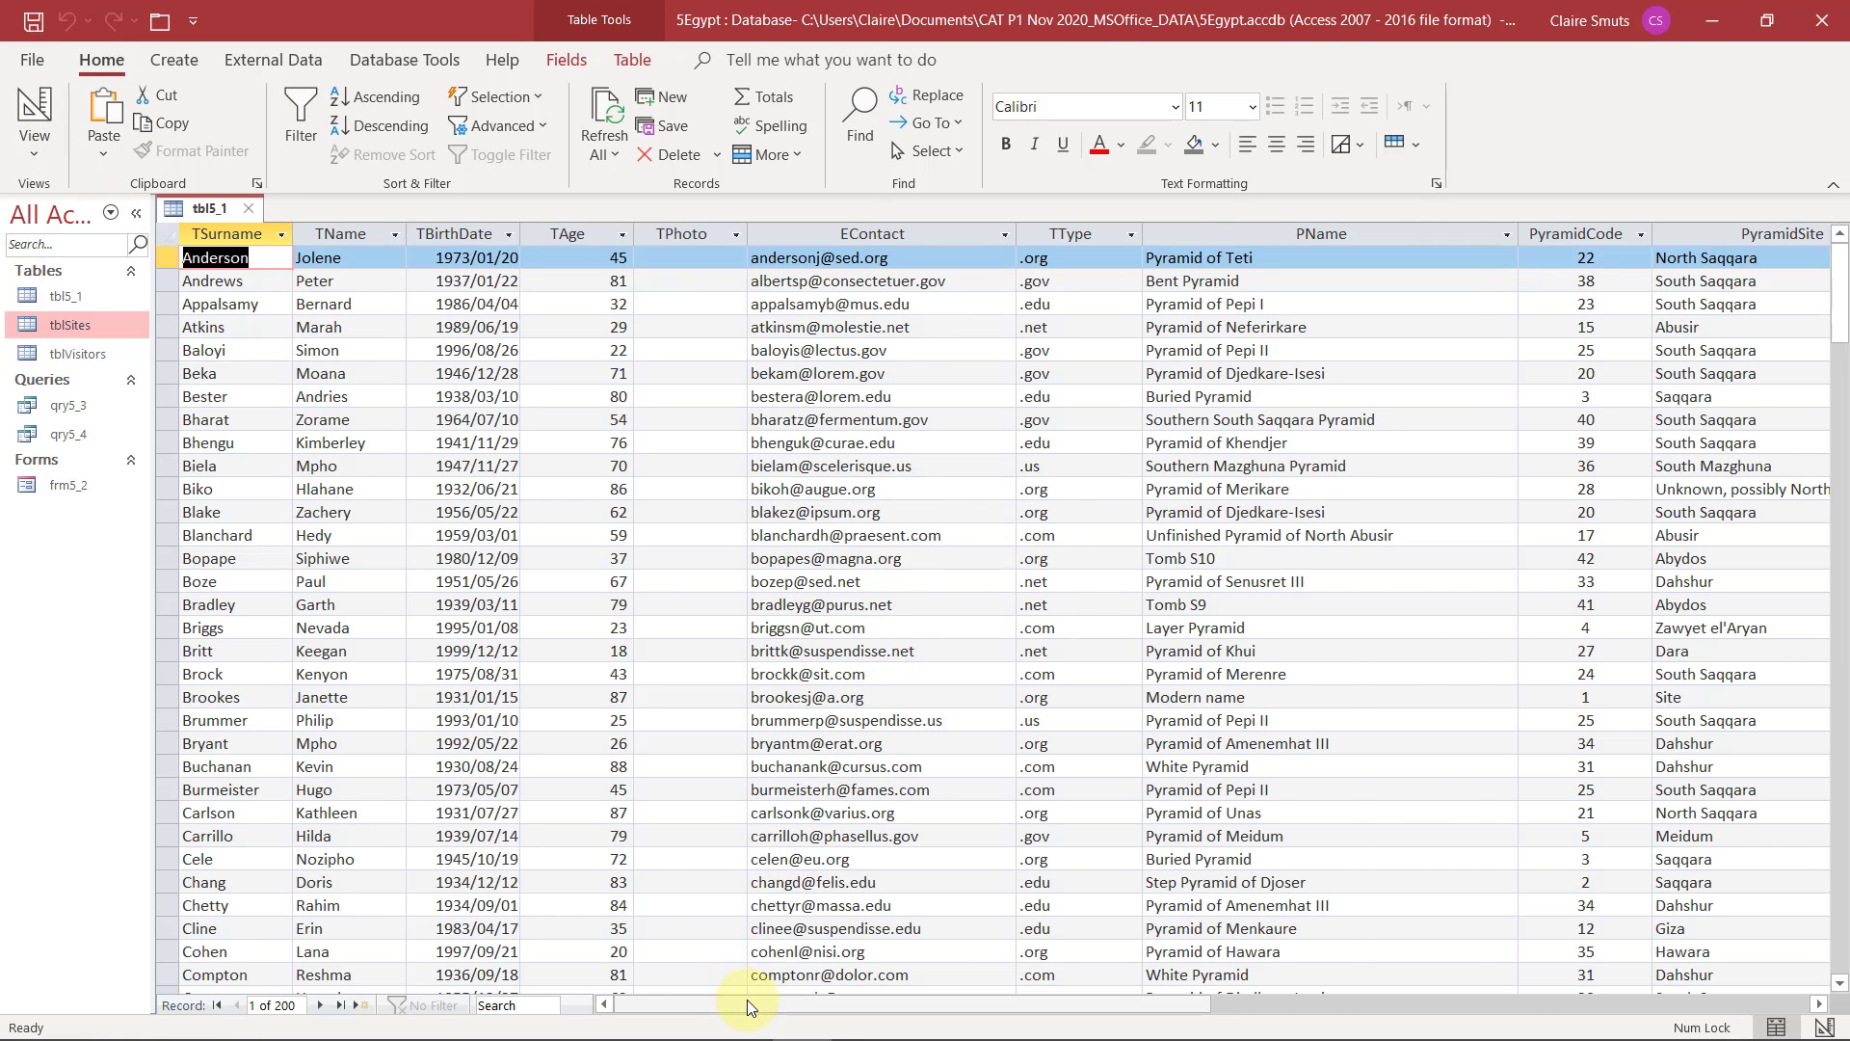
pyautogui.moveTo(748, 999); pyautogui.dragTo(1142, 1002)
pyautogui.click(974, 256)
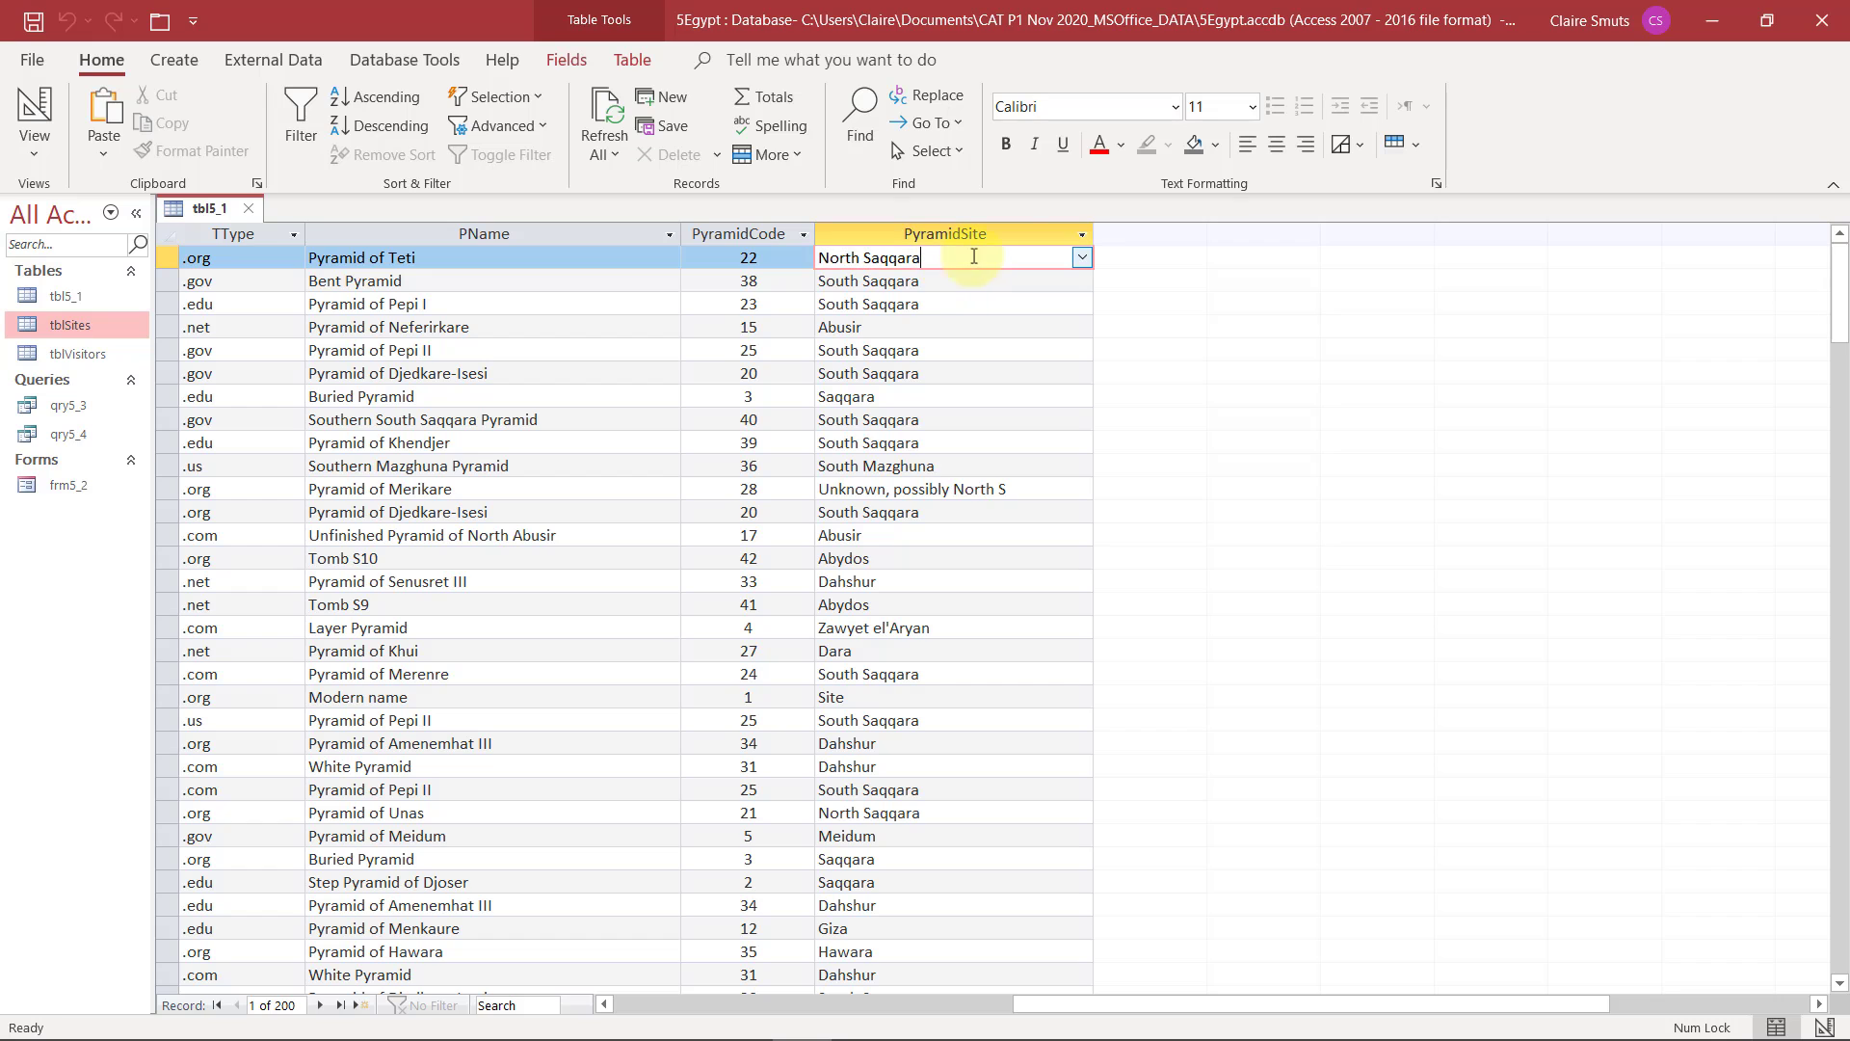
pyautogui.click(1082, 258)
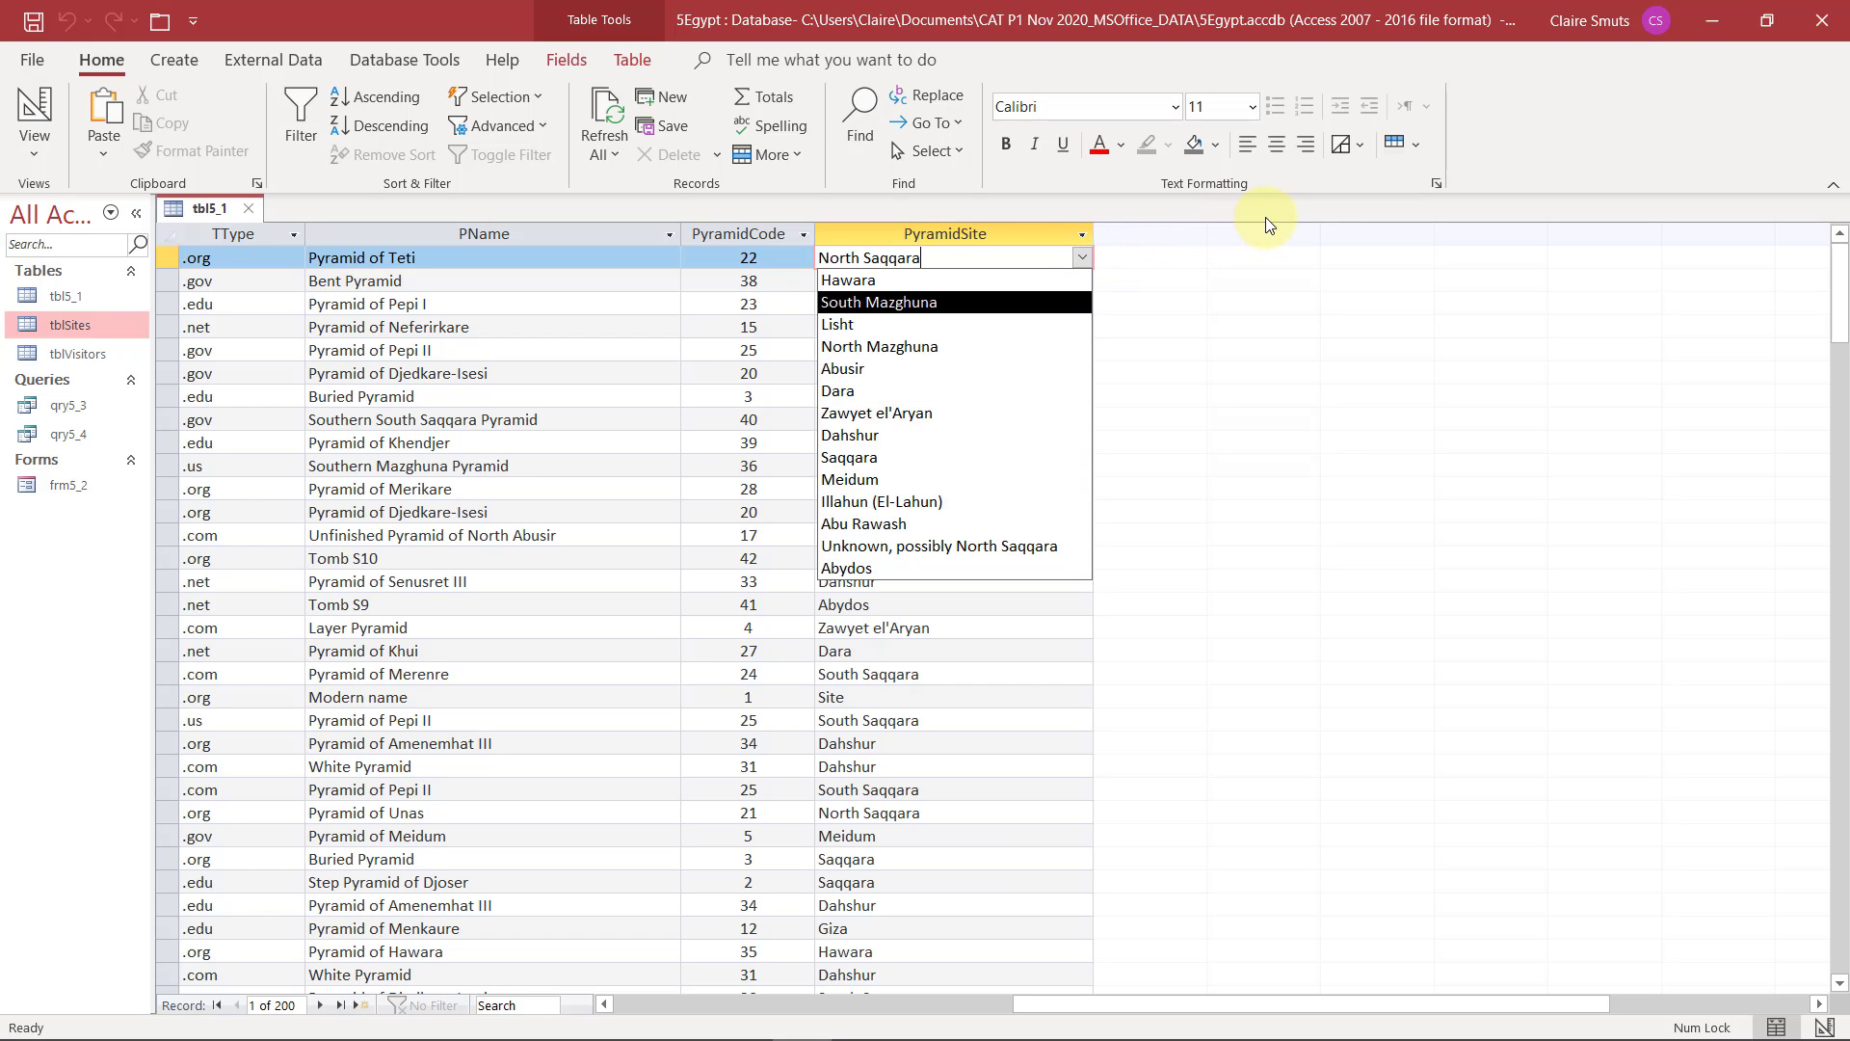
pyautogui.press('Escape')
# Return tbl5_1 to Design View and compare the list with the values in the tblSites table
pyautogui.click(35, 109)
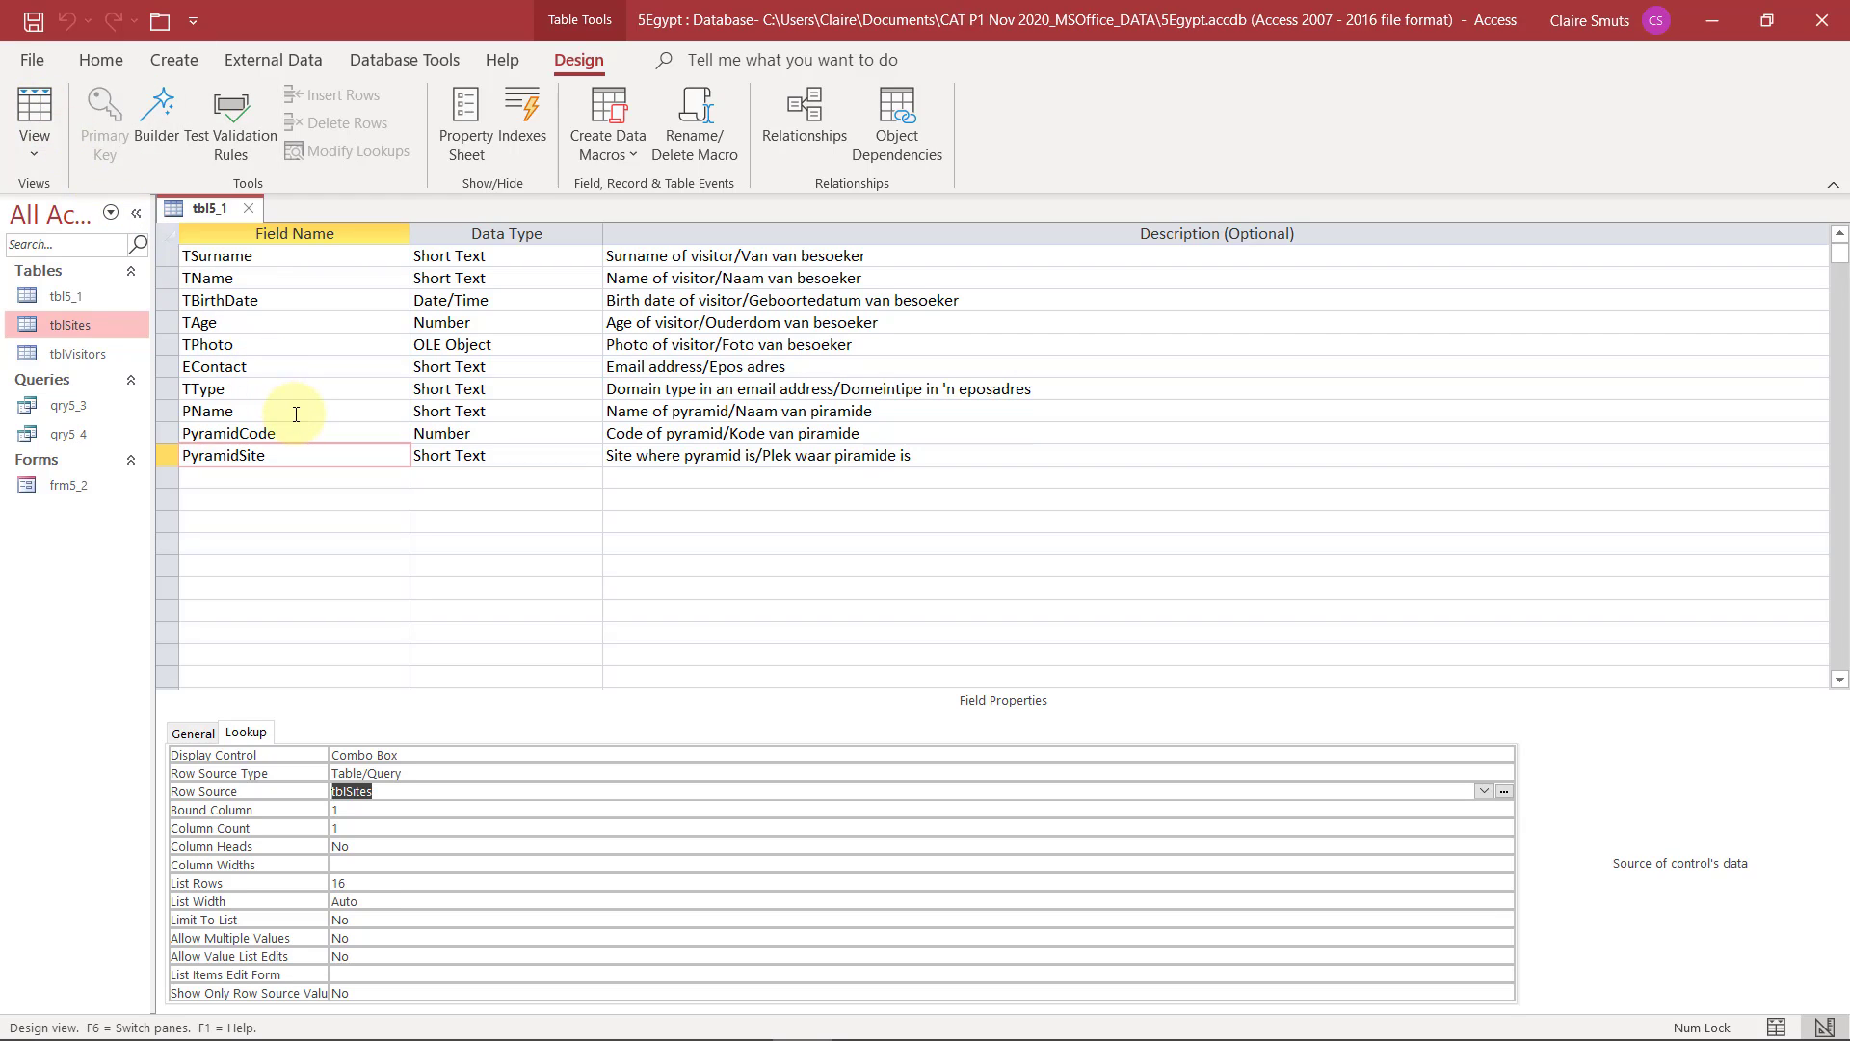
pyautogui.doubleClick(102, 330)
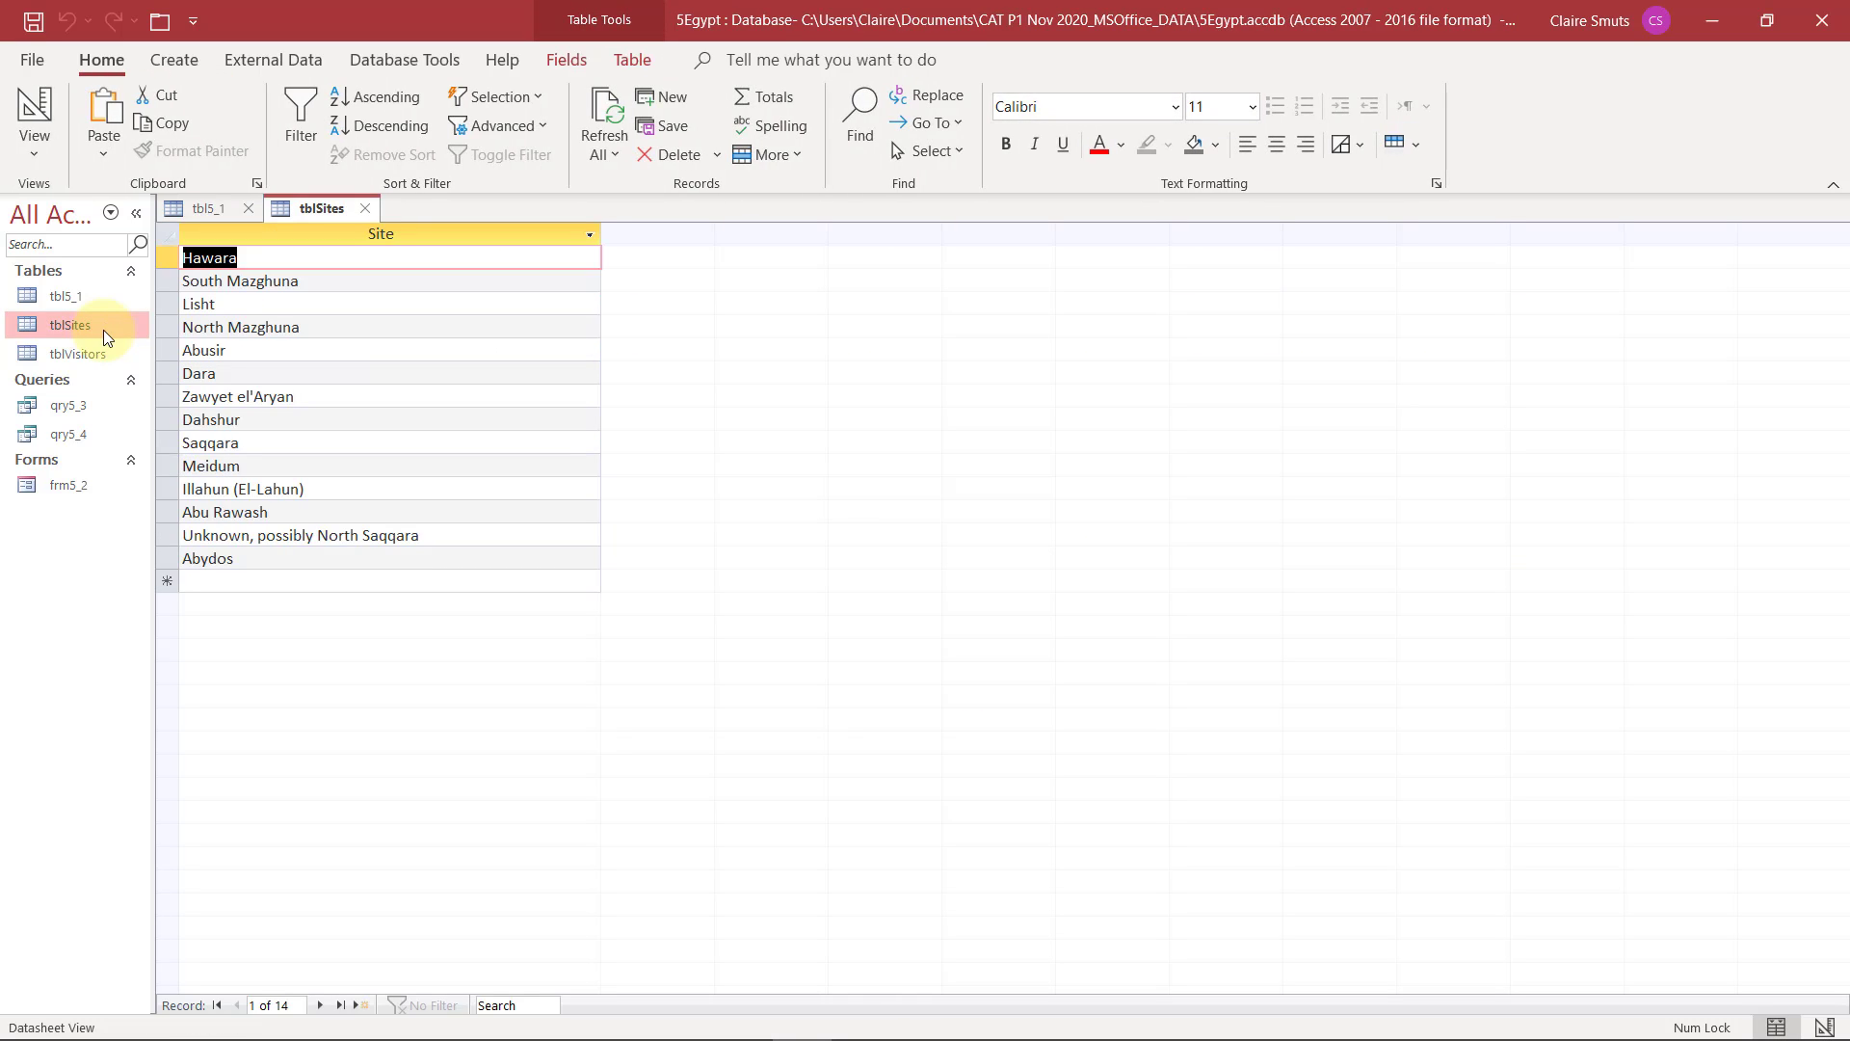
pyautogui.click(365, 209)
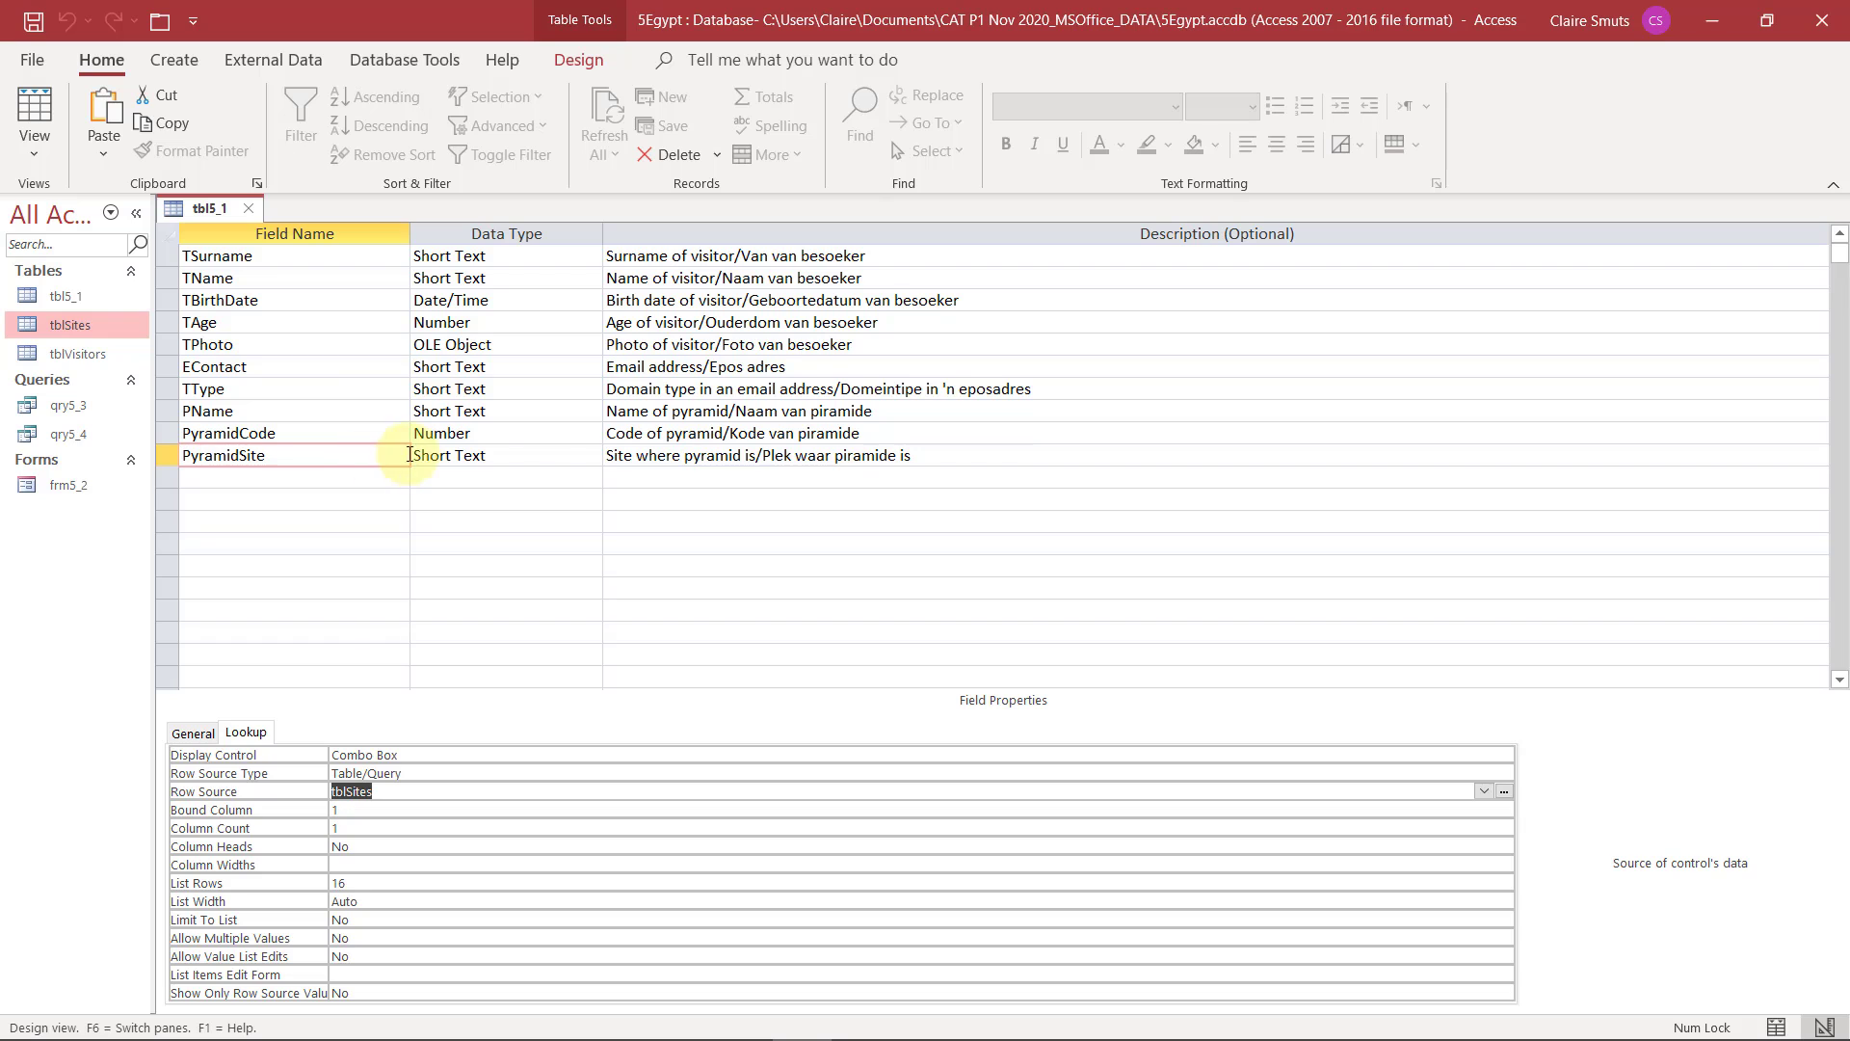
# Start the Lookup Wizard for the PyramidSite field and have it get its values from another table or query
pyautogui.click(540, 455)
pyautogui.click(591, 455)
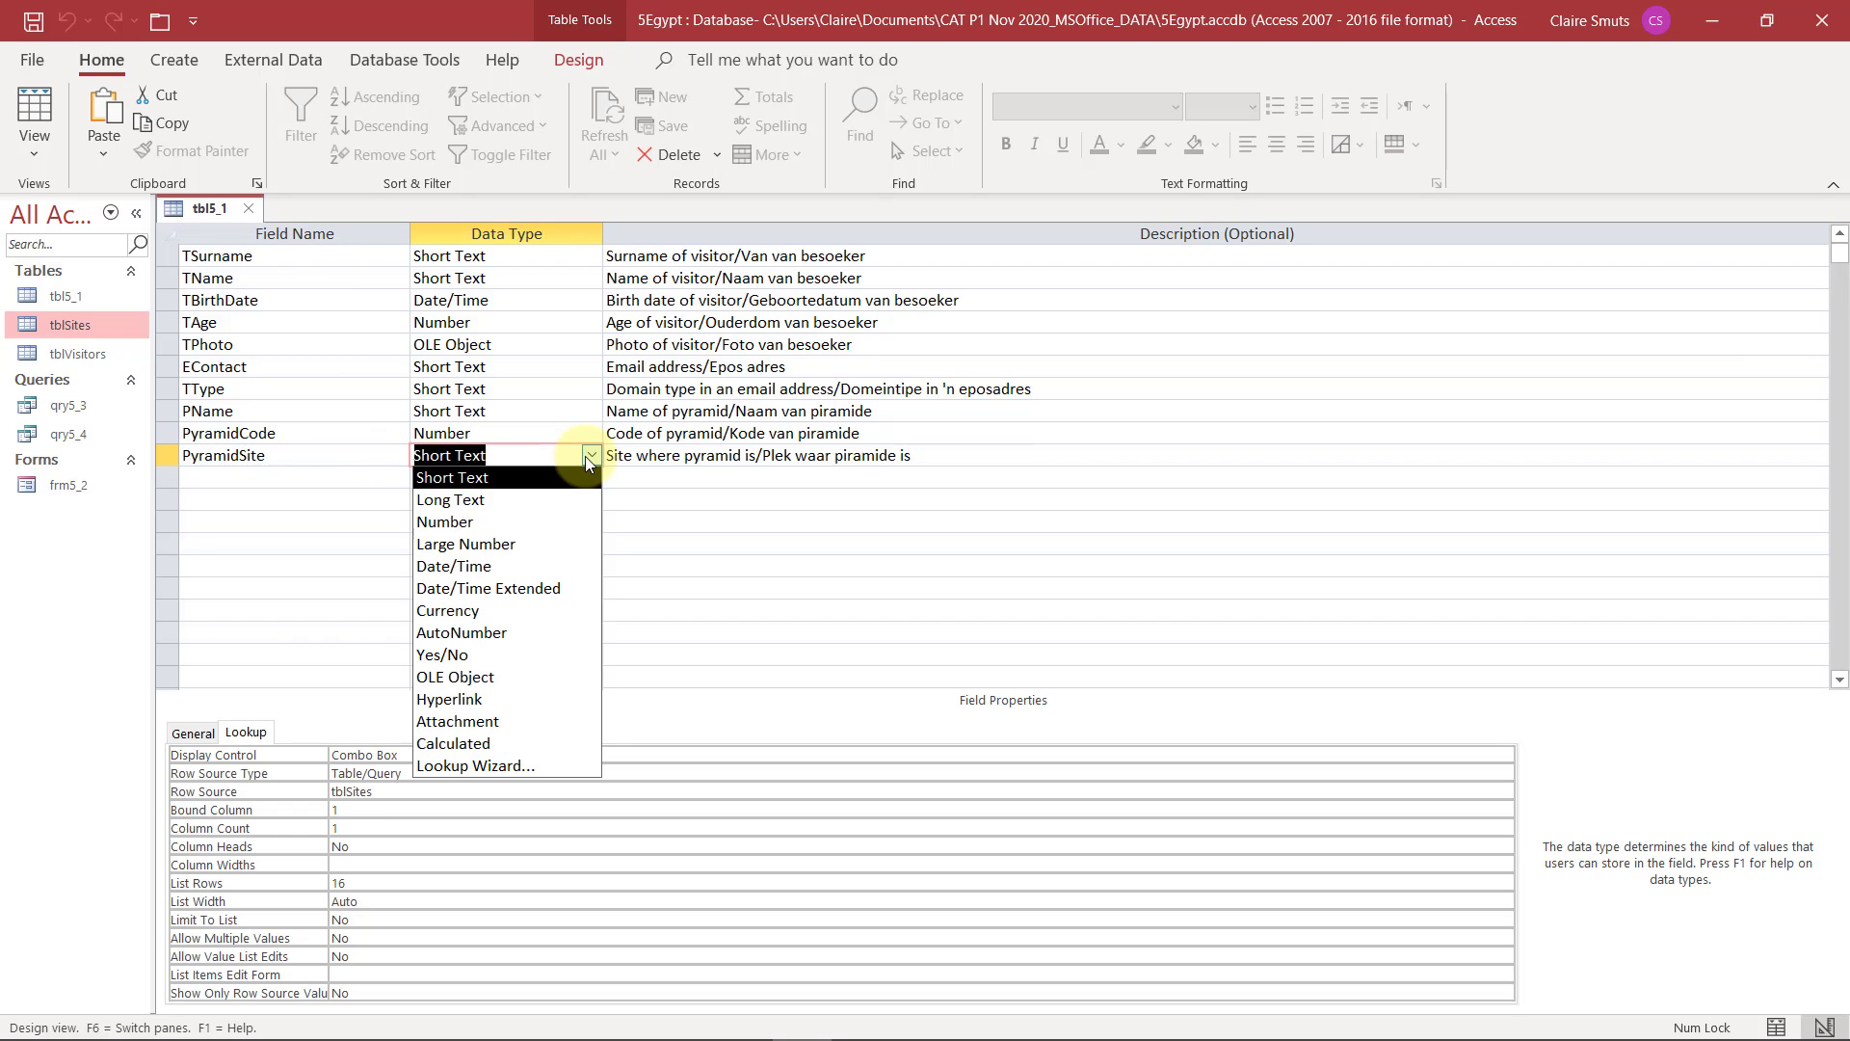
pyautogui.click(479, 764)
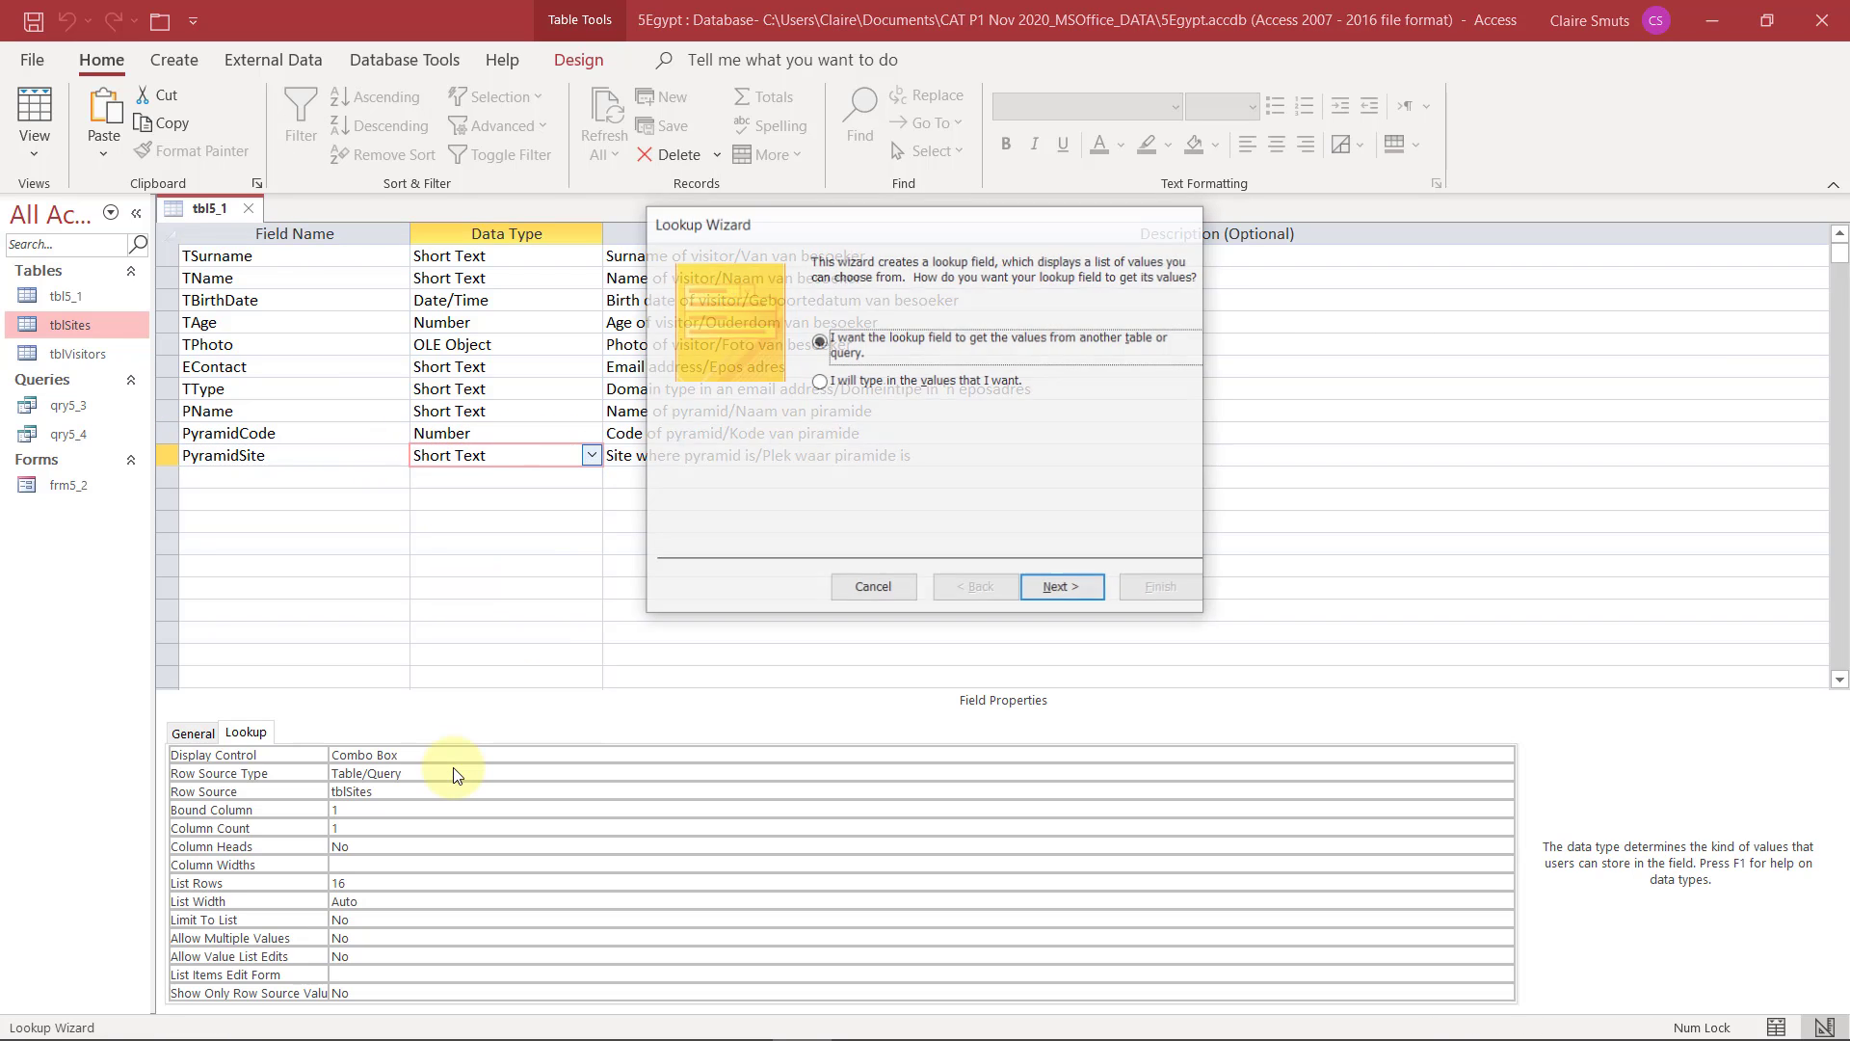
pyautogui.click(845, 382)
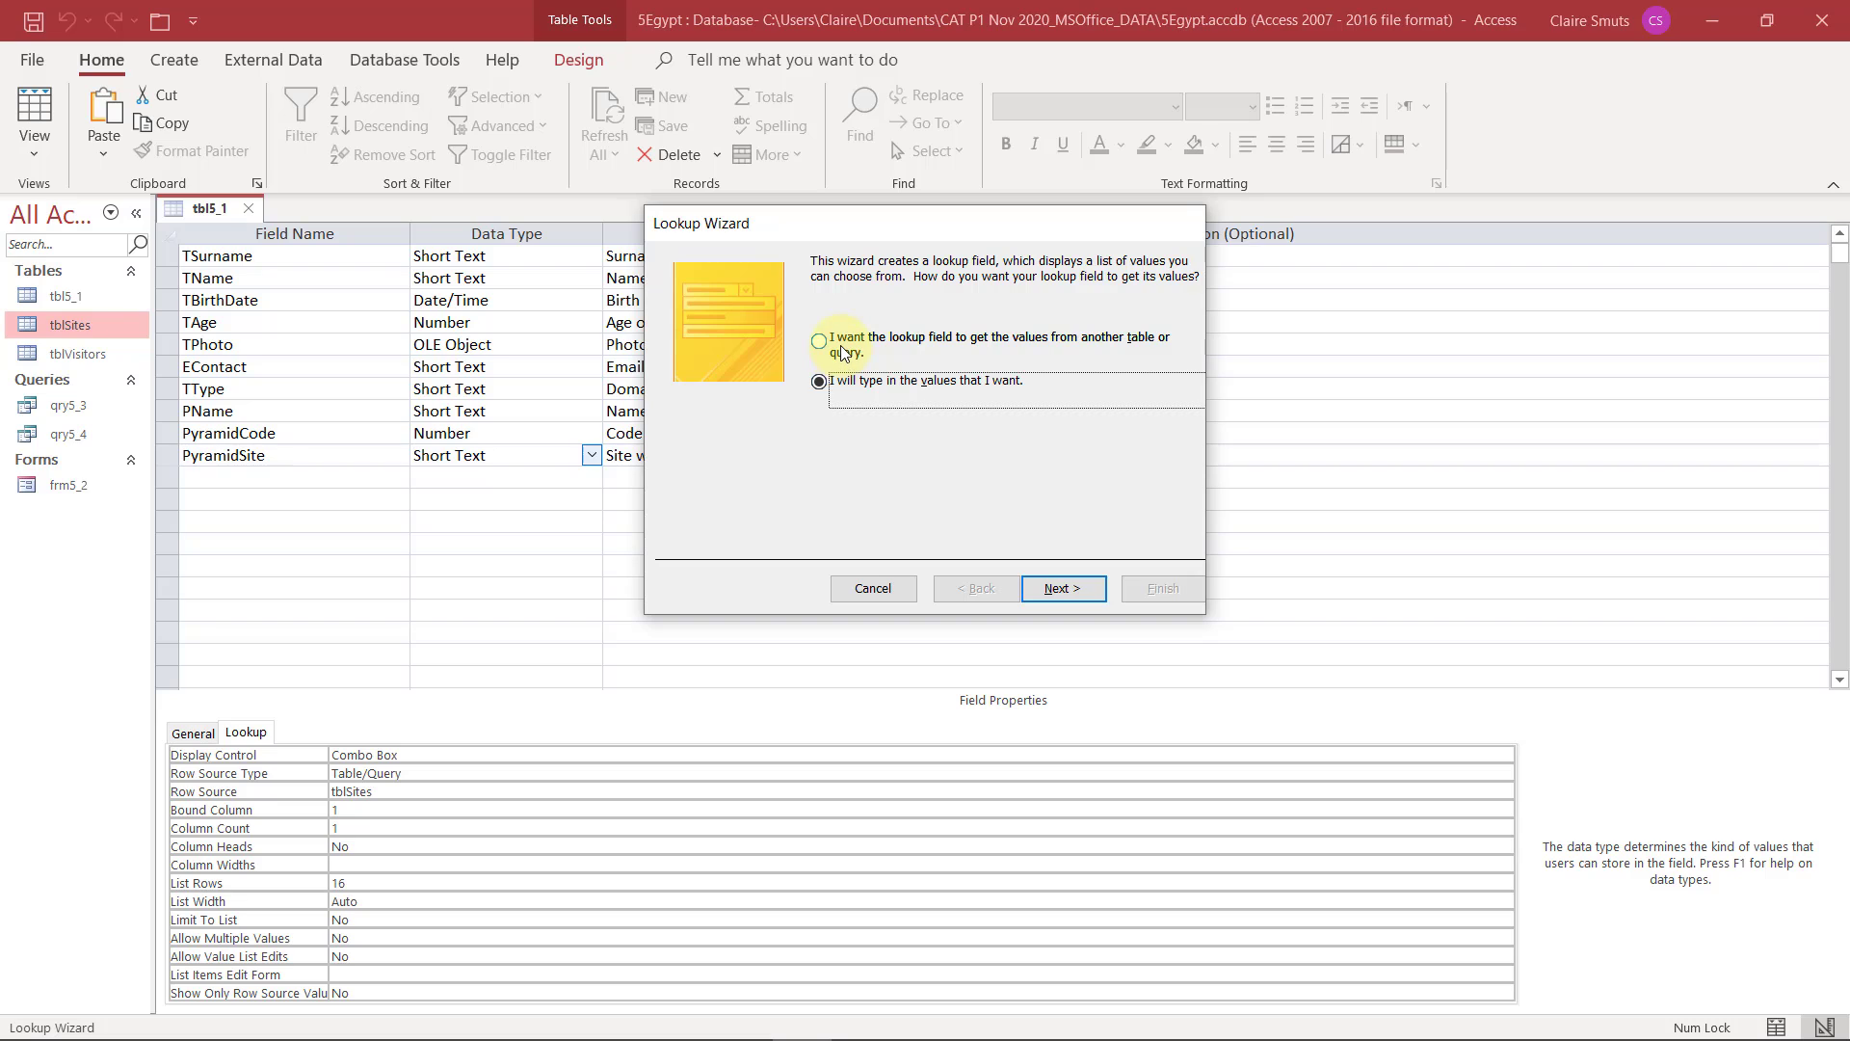
pyautogui.click(844, 354)
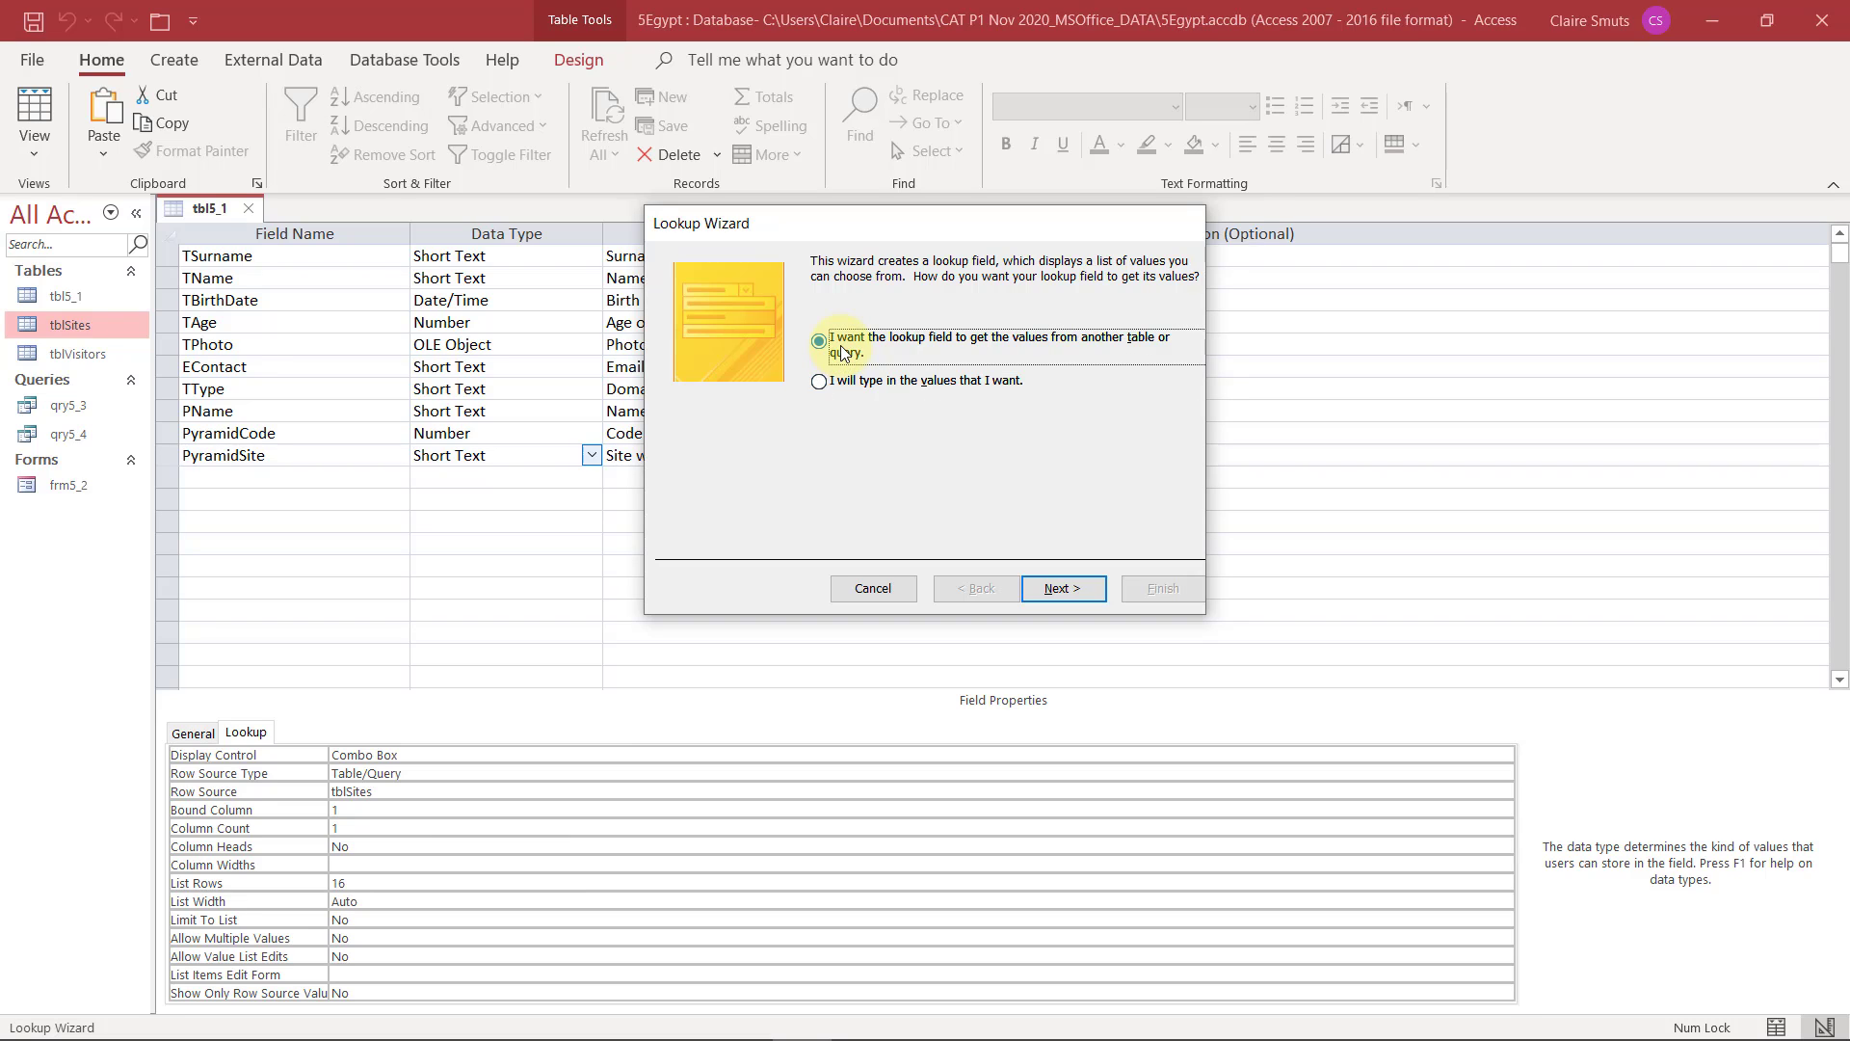
pyautogui.click(1064, 587)
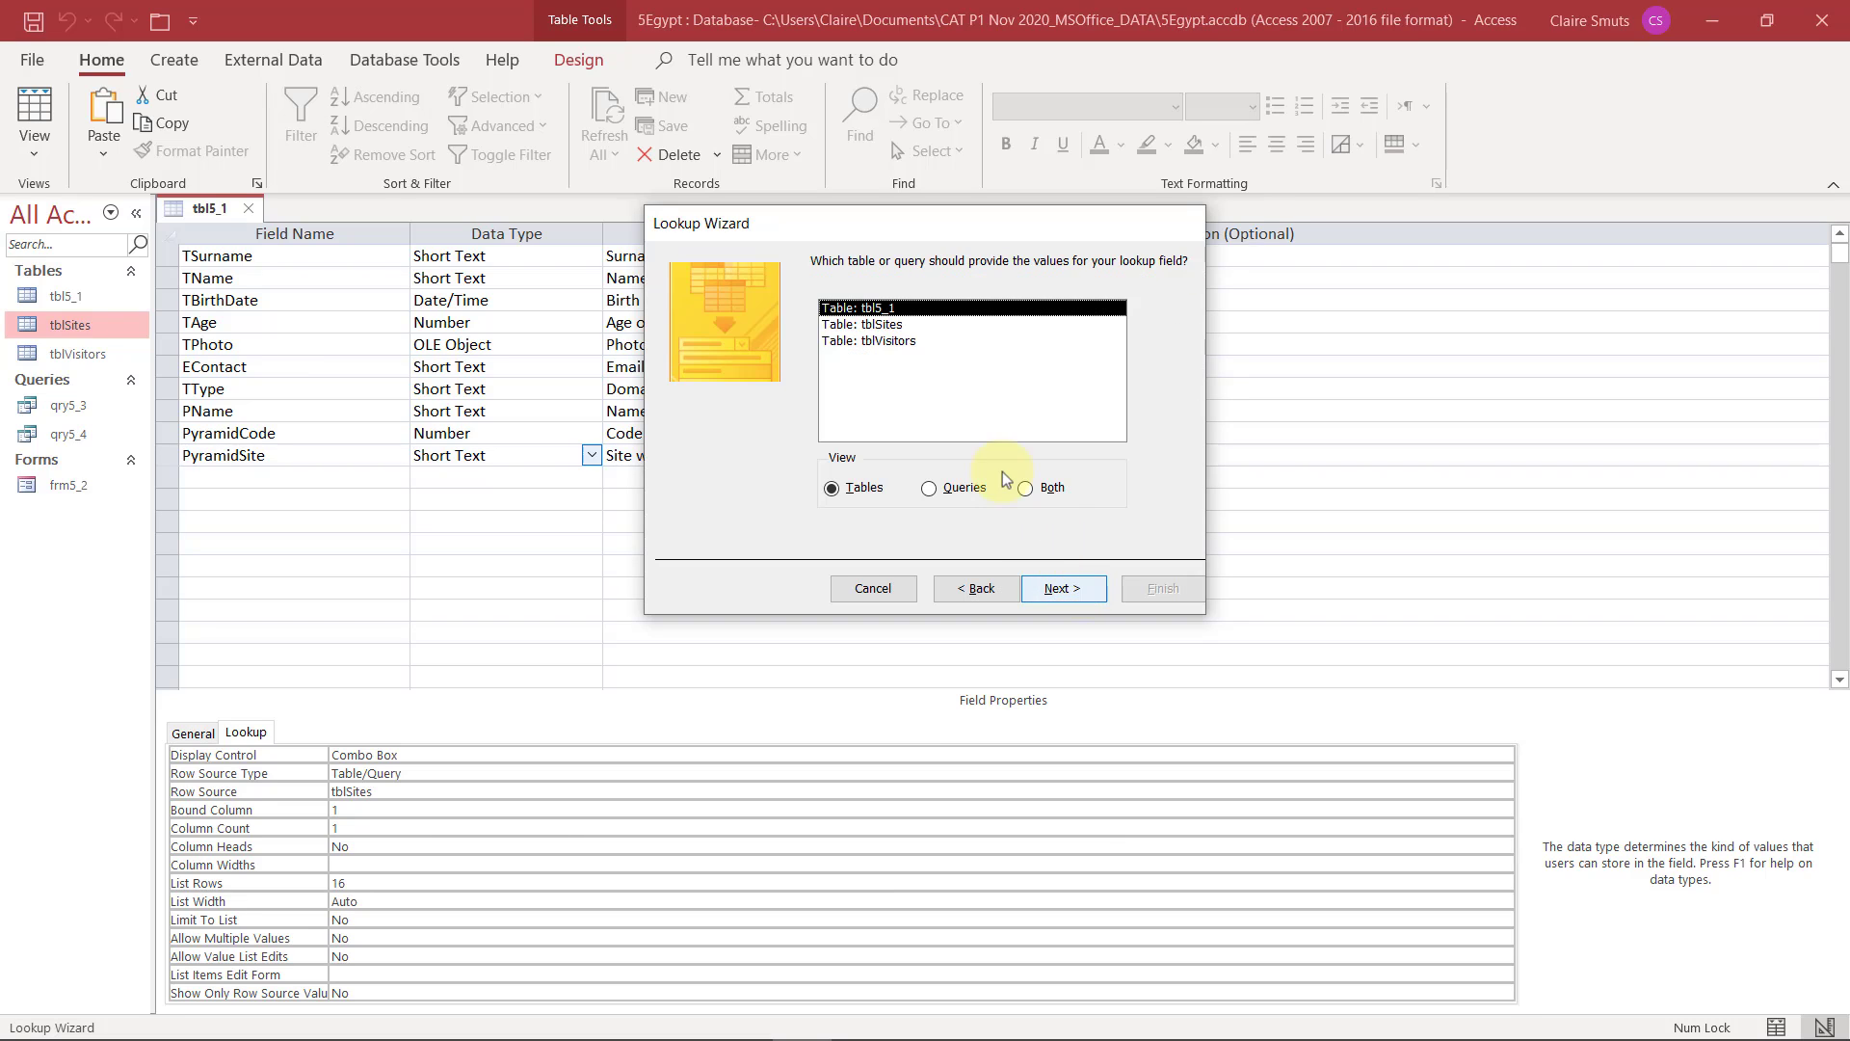
# Use the Site field of tblSites for the lookup with default sorting, width and label, then finish the wizard and save the table
pyautogui.click(903, 331)
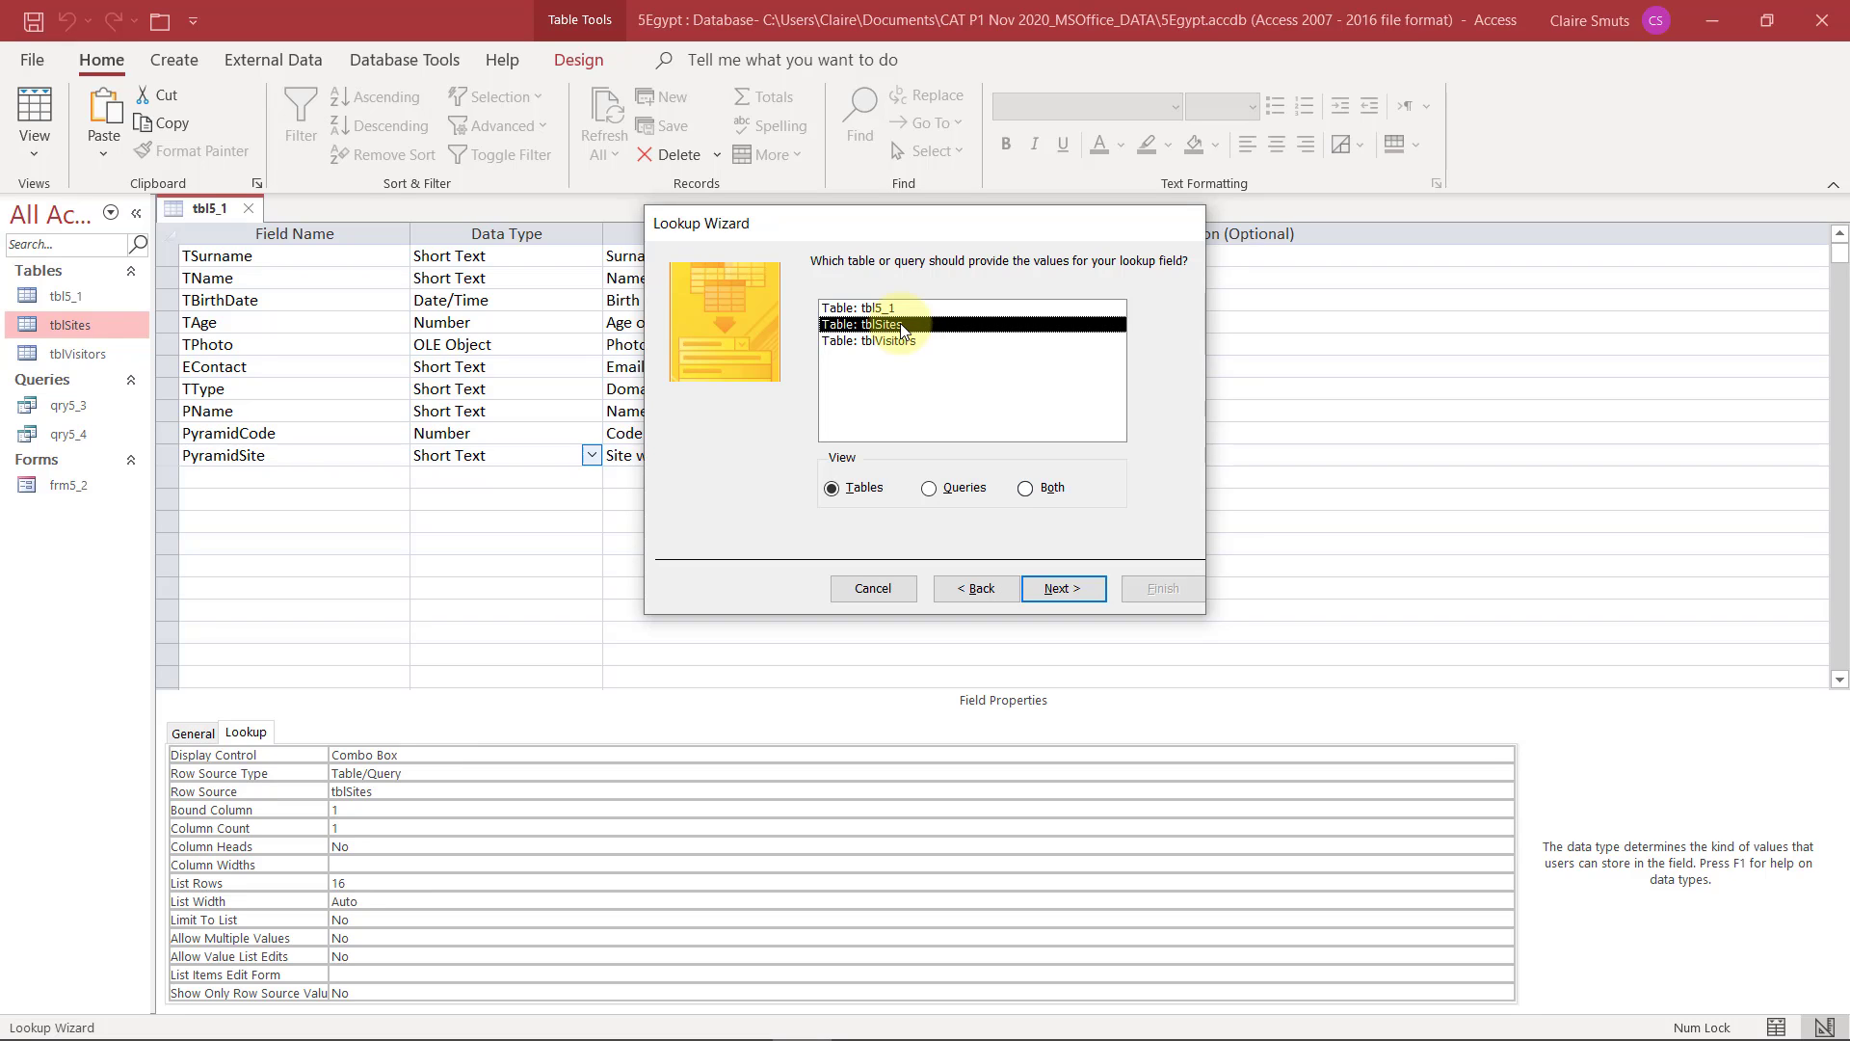
pyautogui.click(1059, 588)
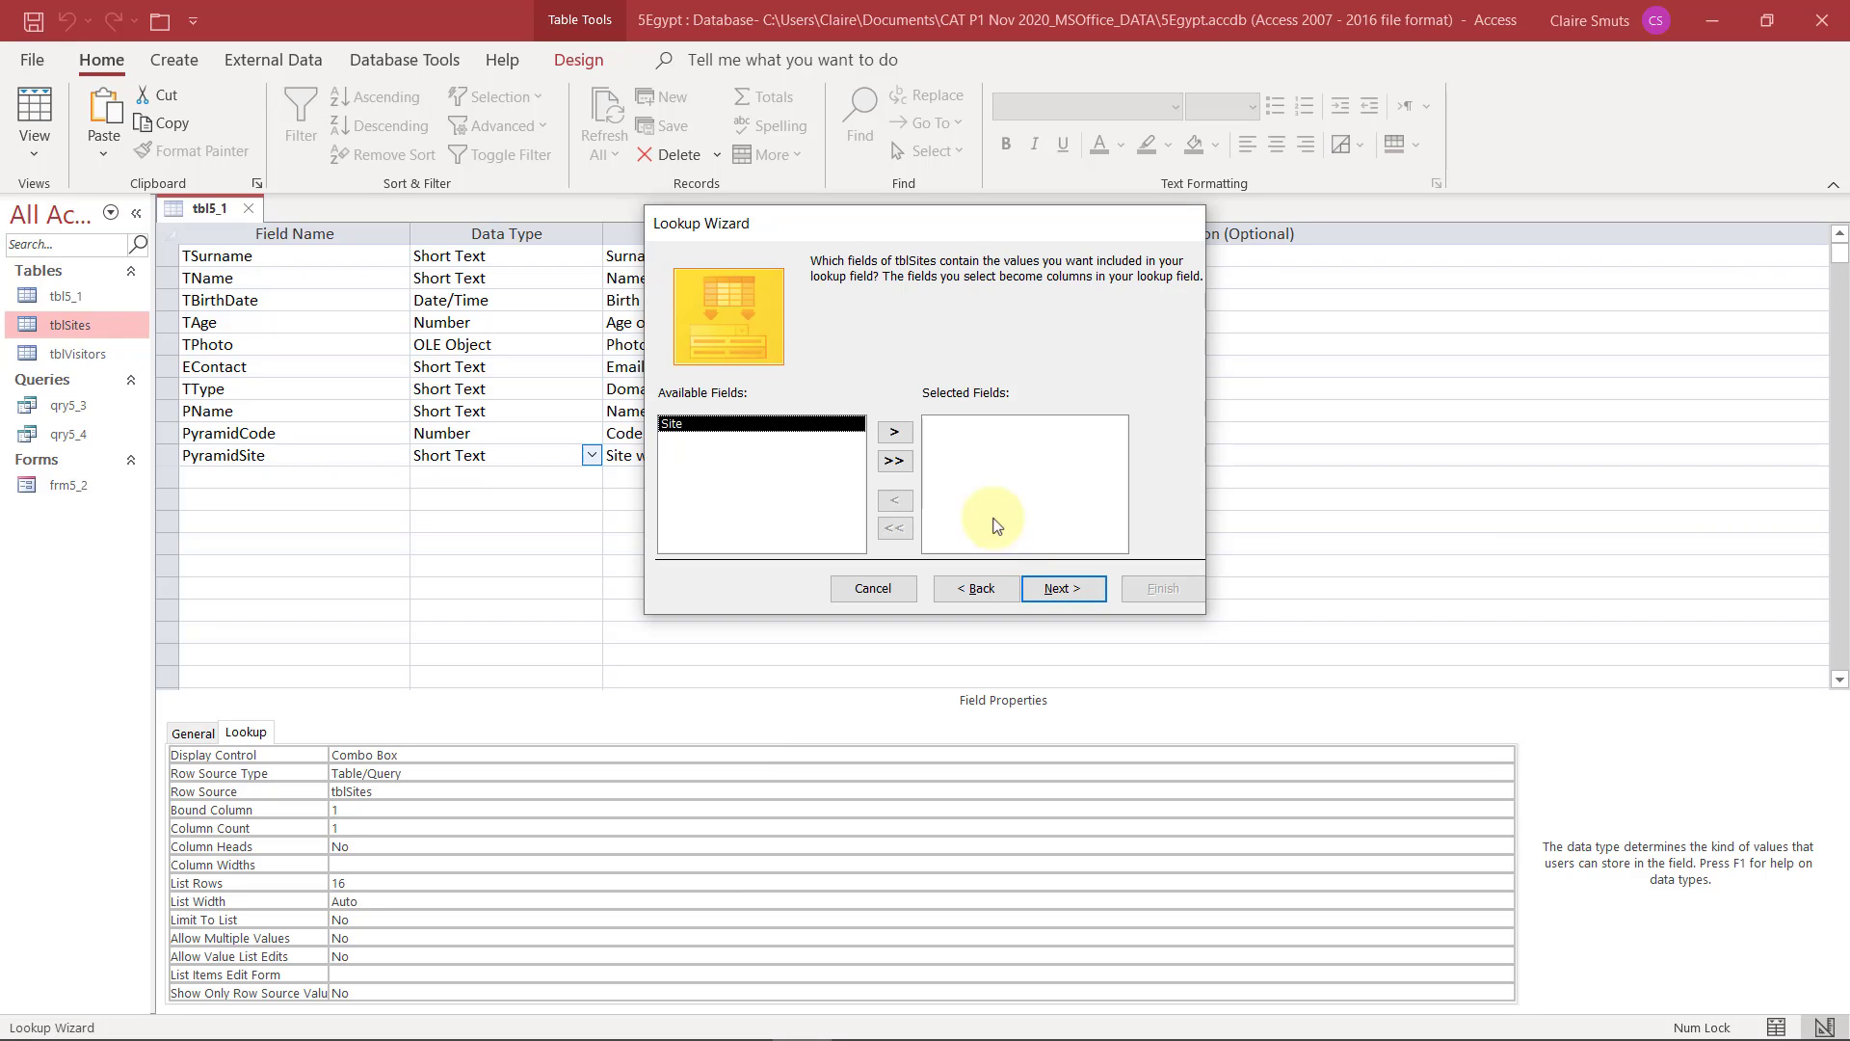
pyautogui.click(896, 433)
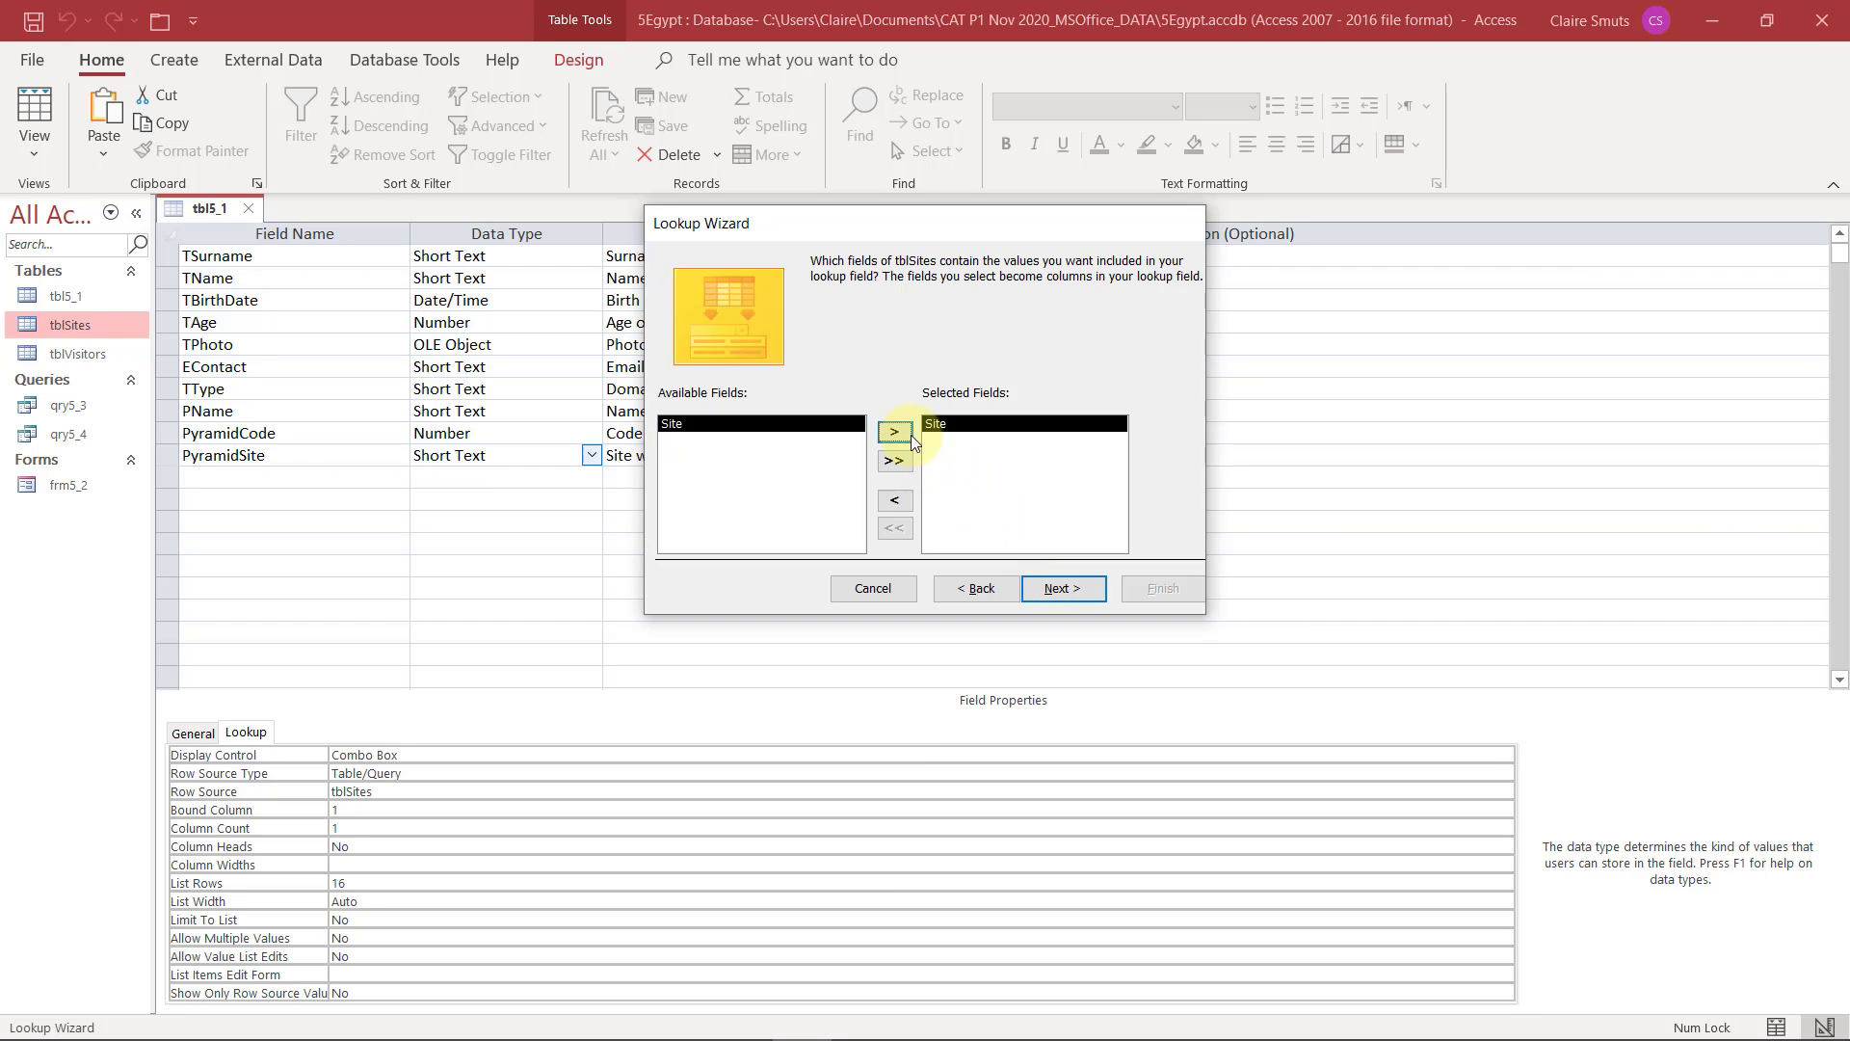
pyautogui.click(1073, 587)
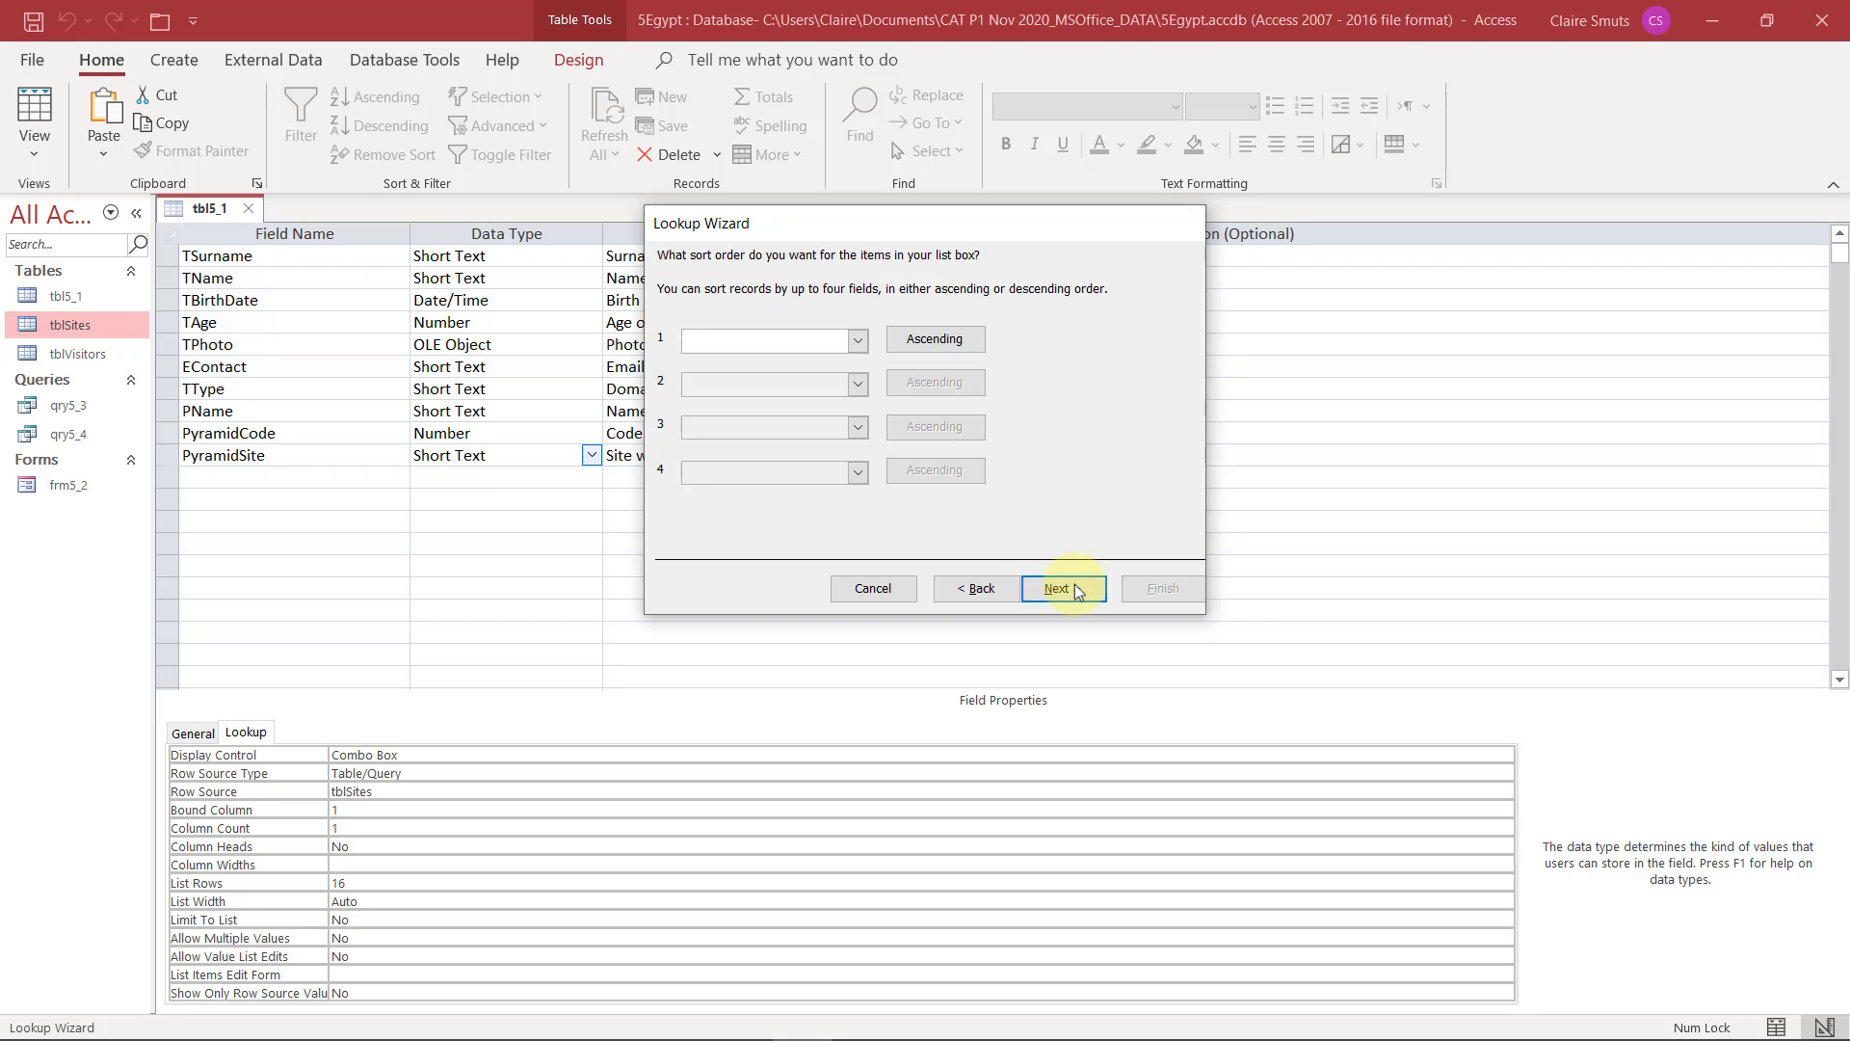
pyautogui.click(1072, 583)
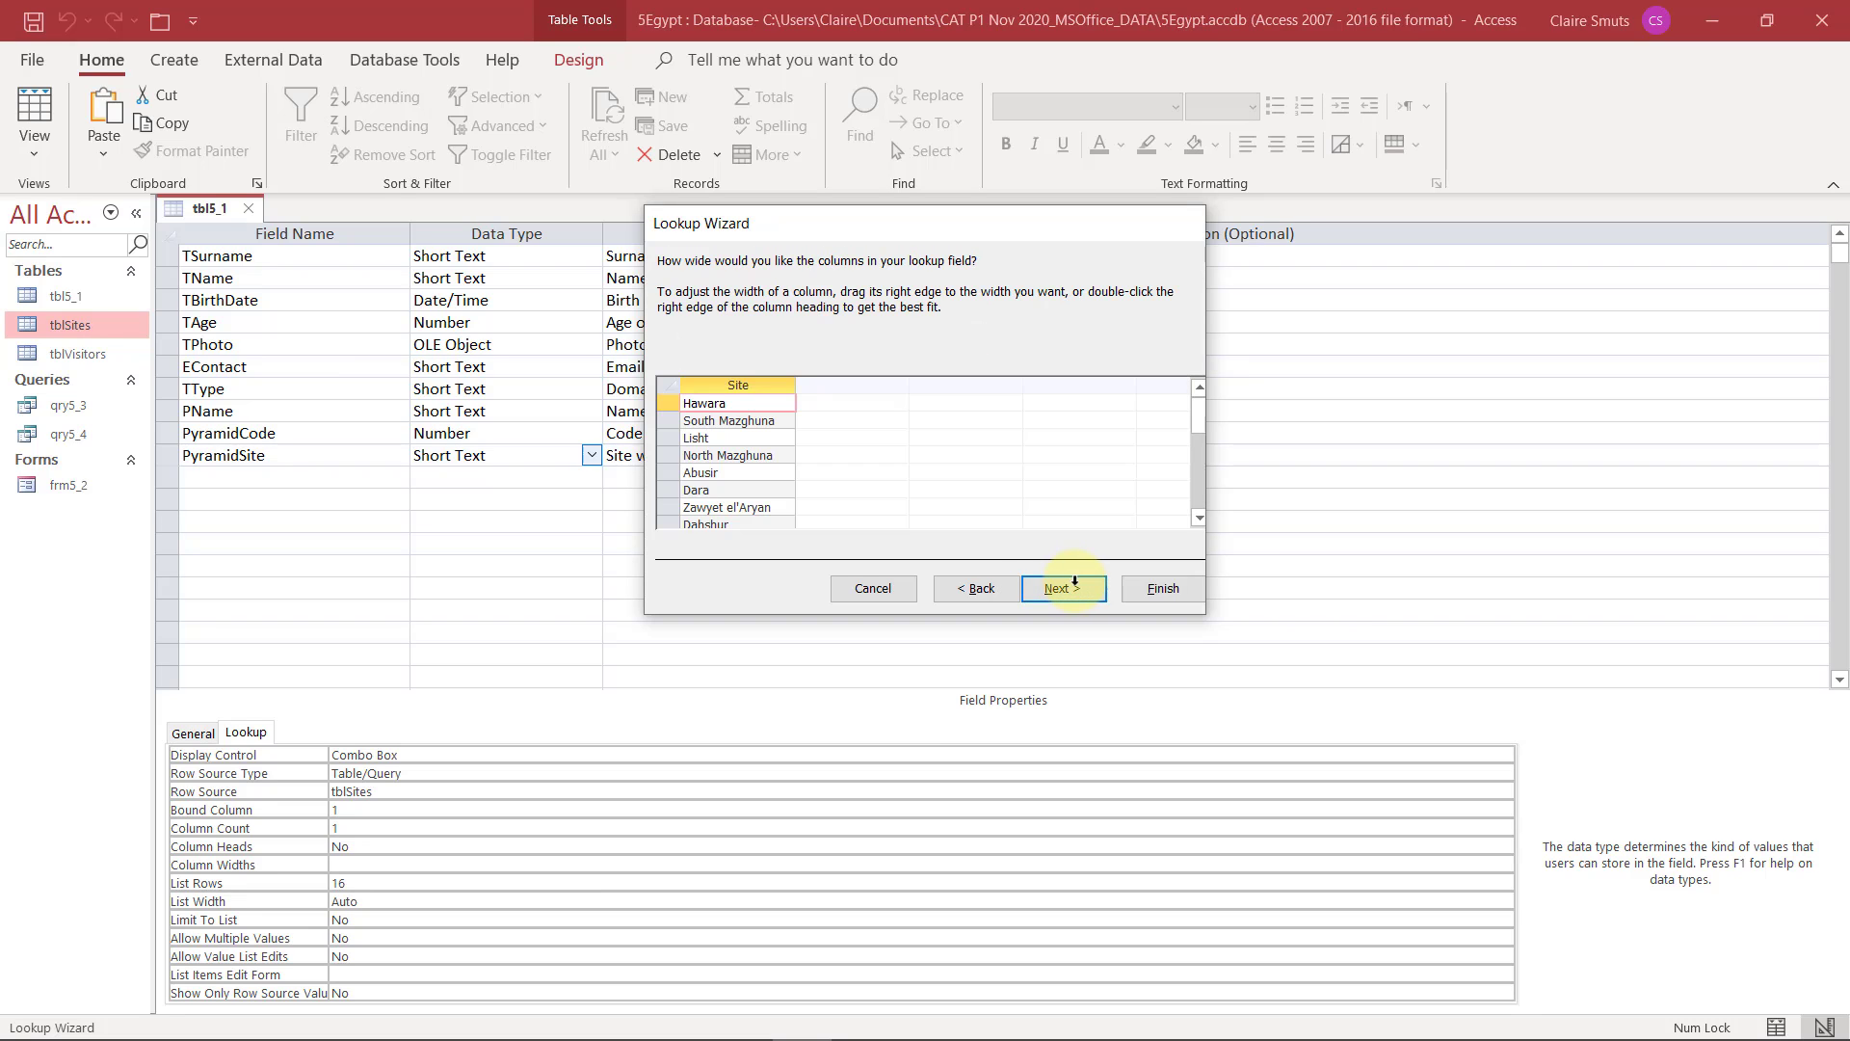
pyautogui.click(1073, 582)
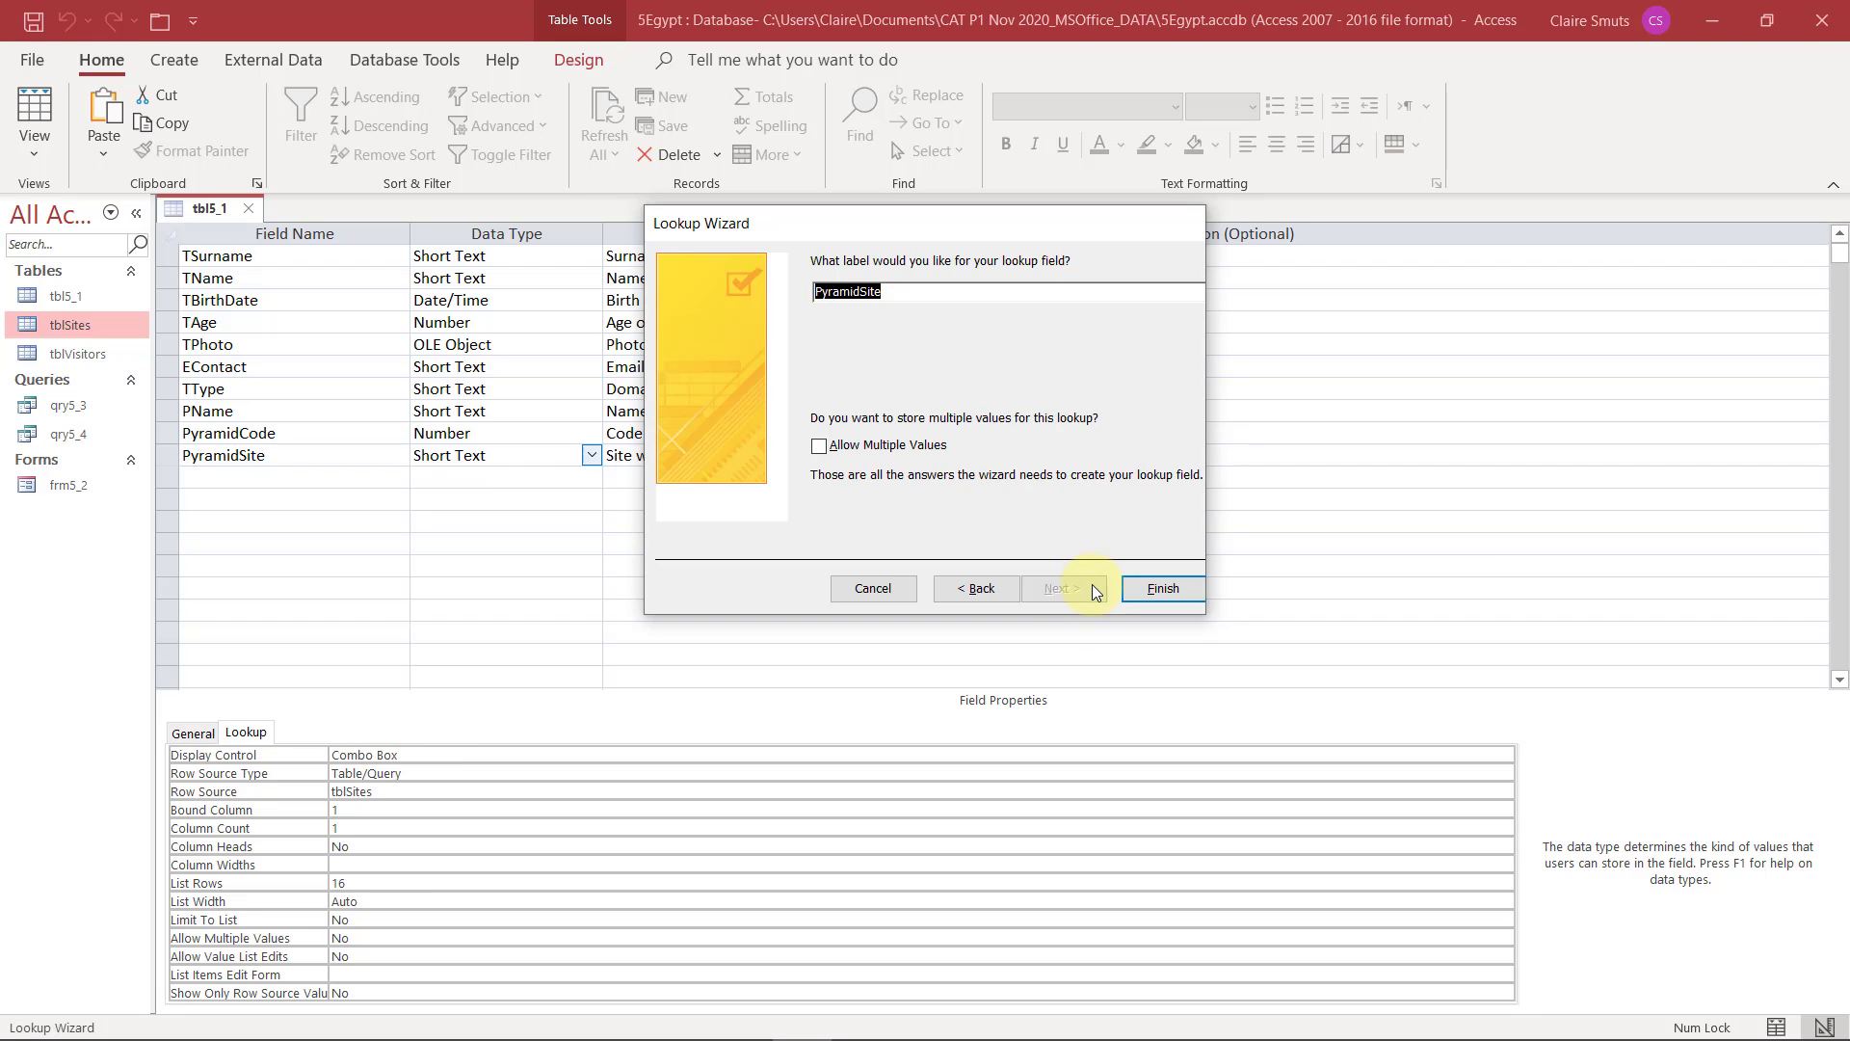
pyautogui.click(1168, 590)
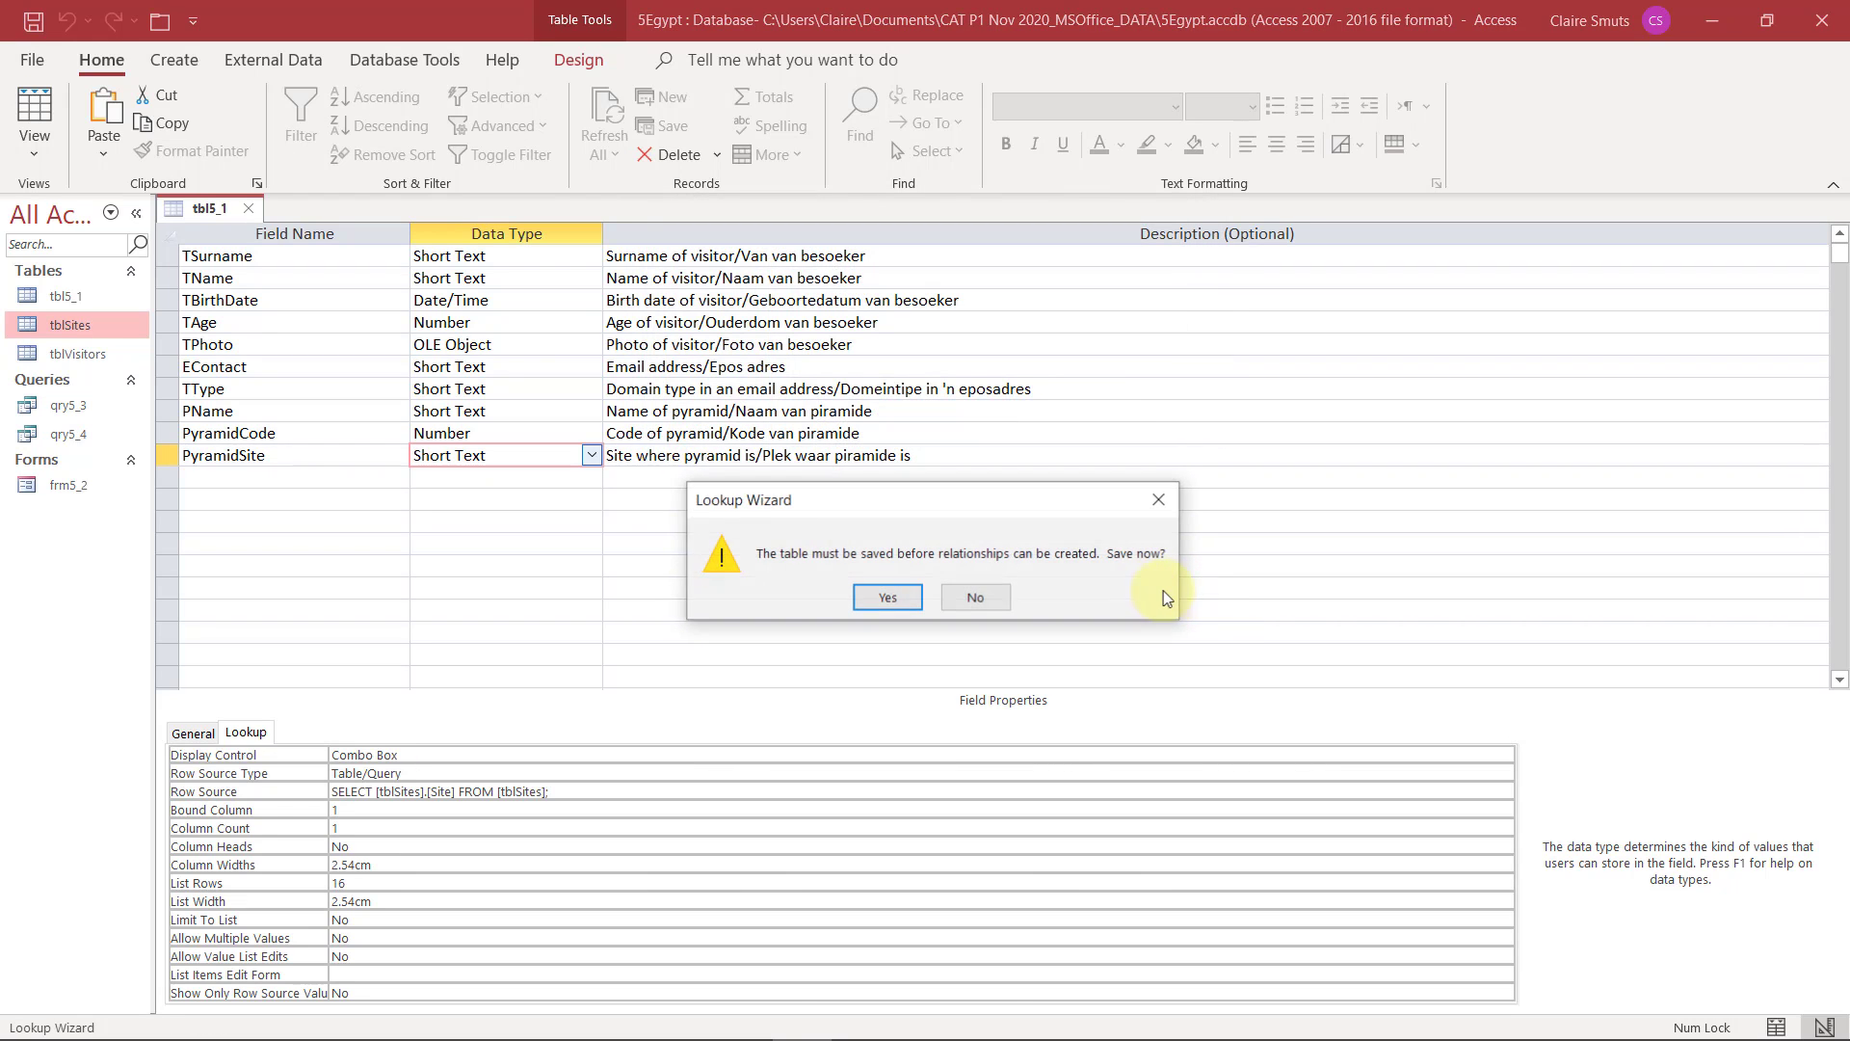
pyautogui.click(911, 598)
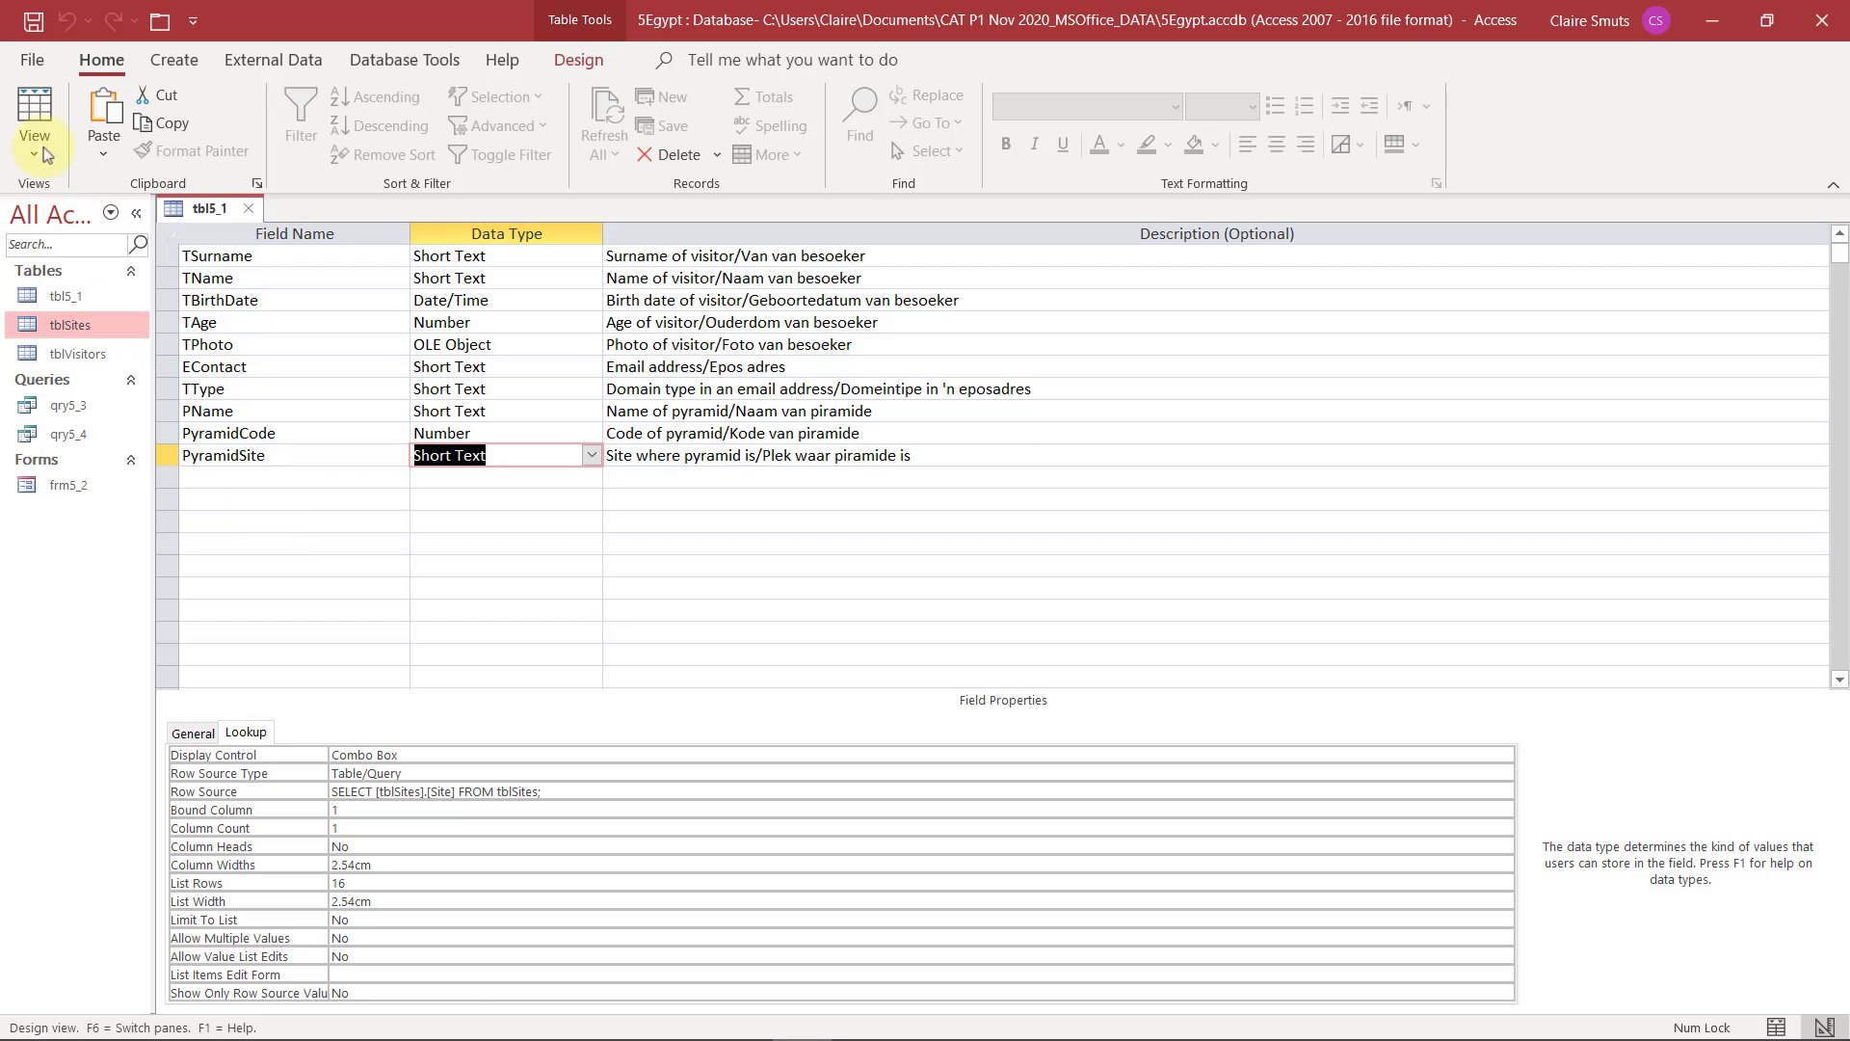
# Check the wizard-made PyramidSite combo box in the first record in Datasheet View
pyautogui.click(35, 115)
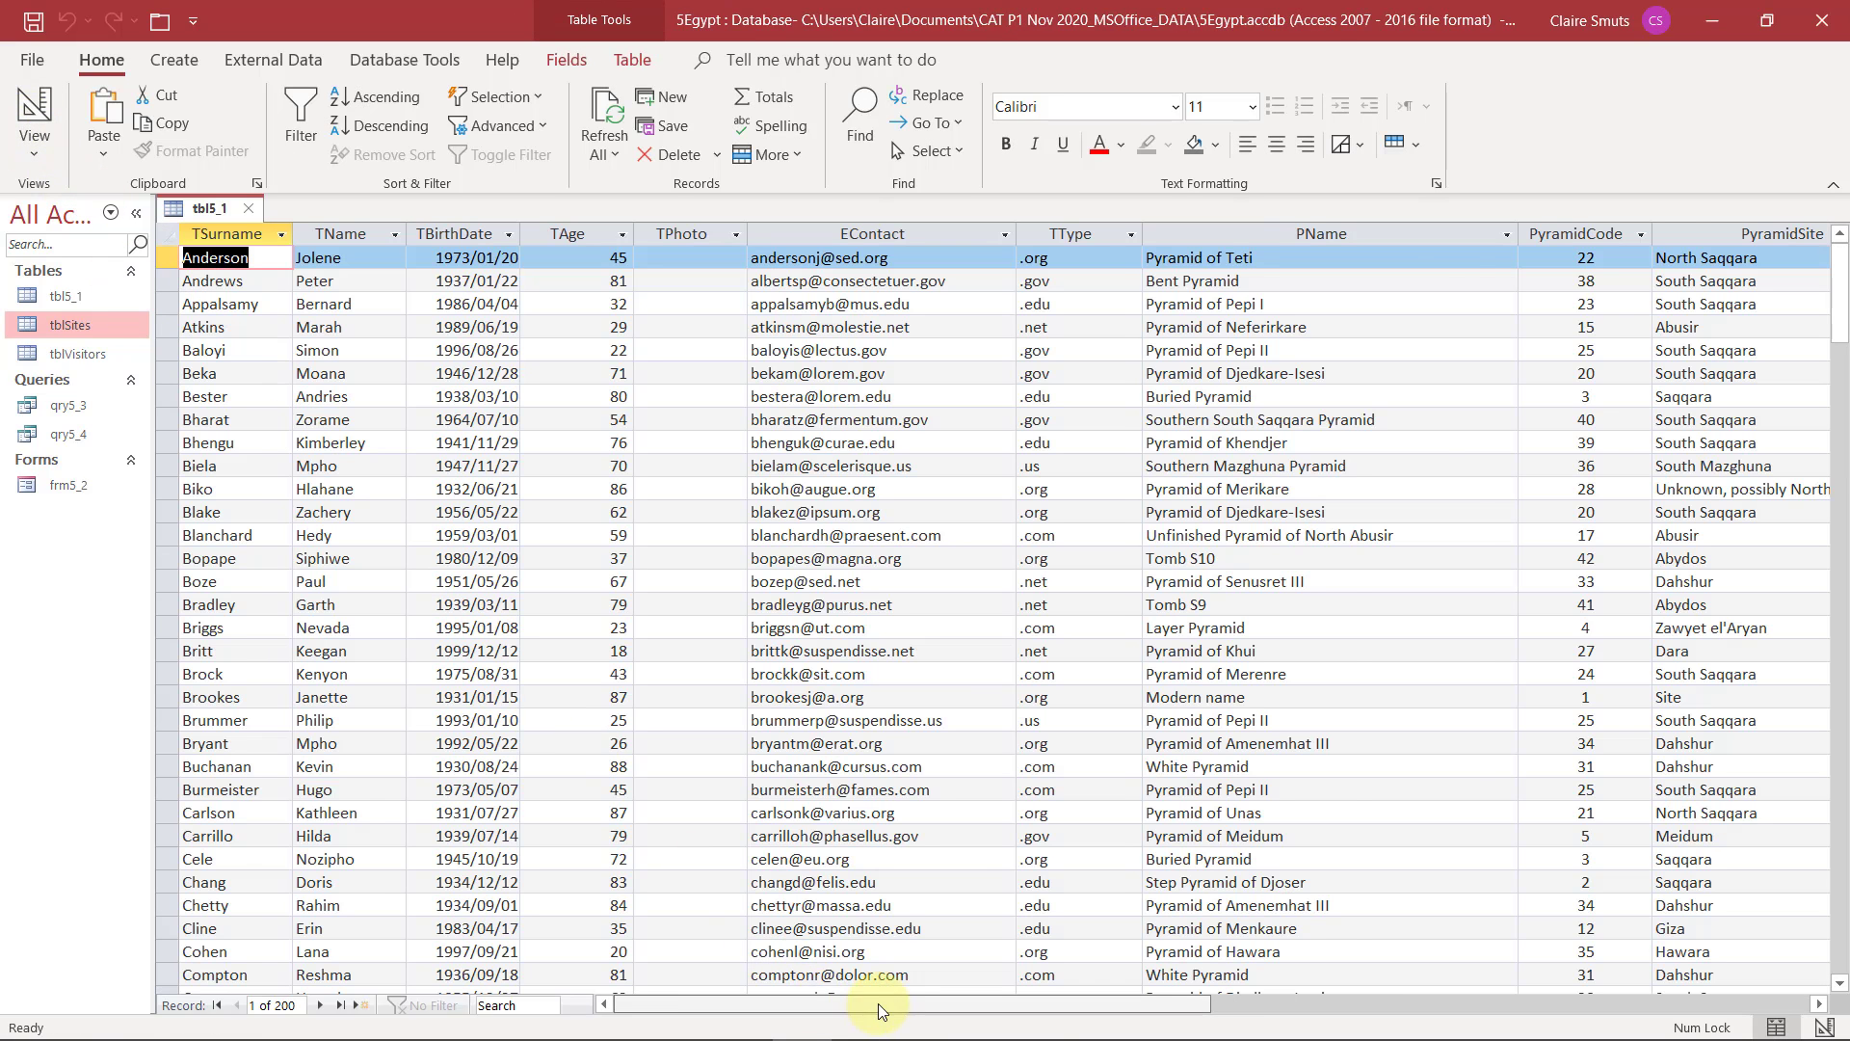
pyautogui.moveTo(876, 1003); pyautogui.dragTo(1137, 1004)
pyautogui.click(1325, 258)
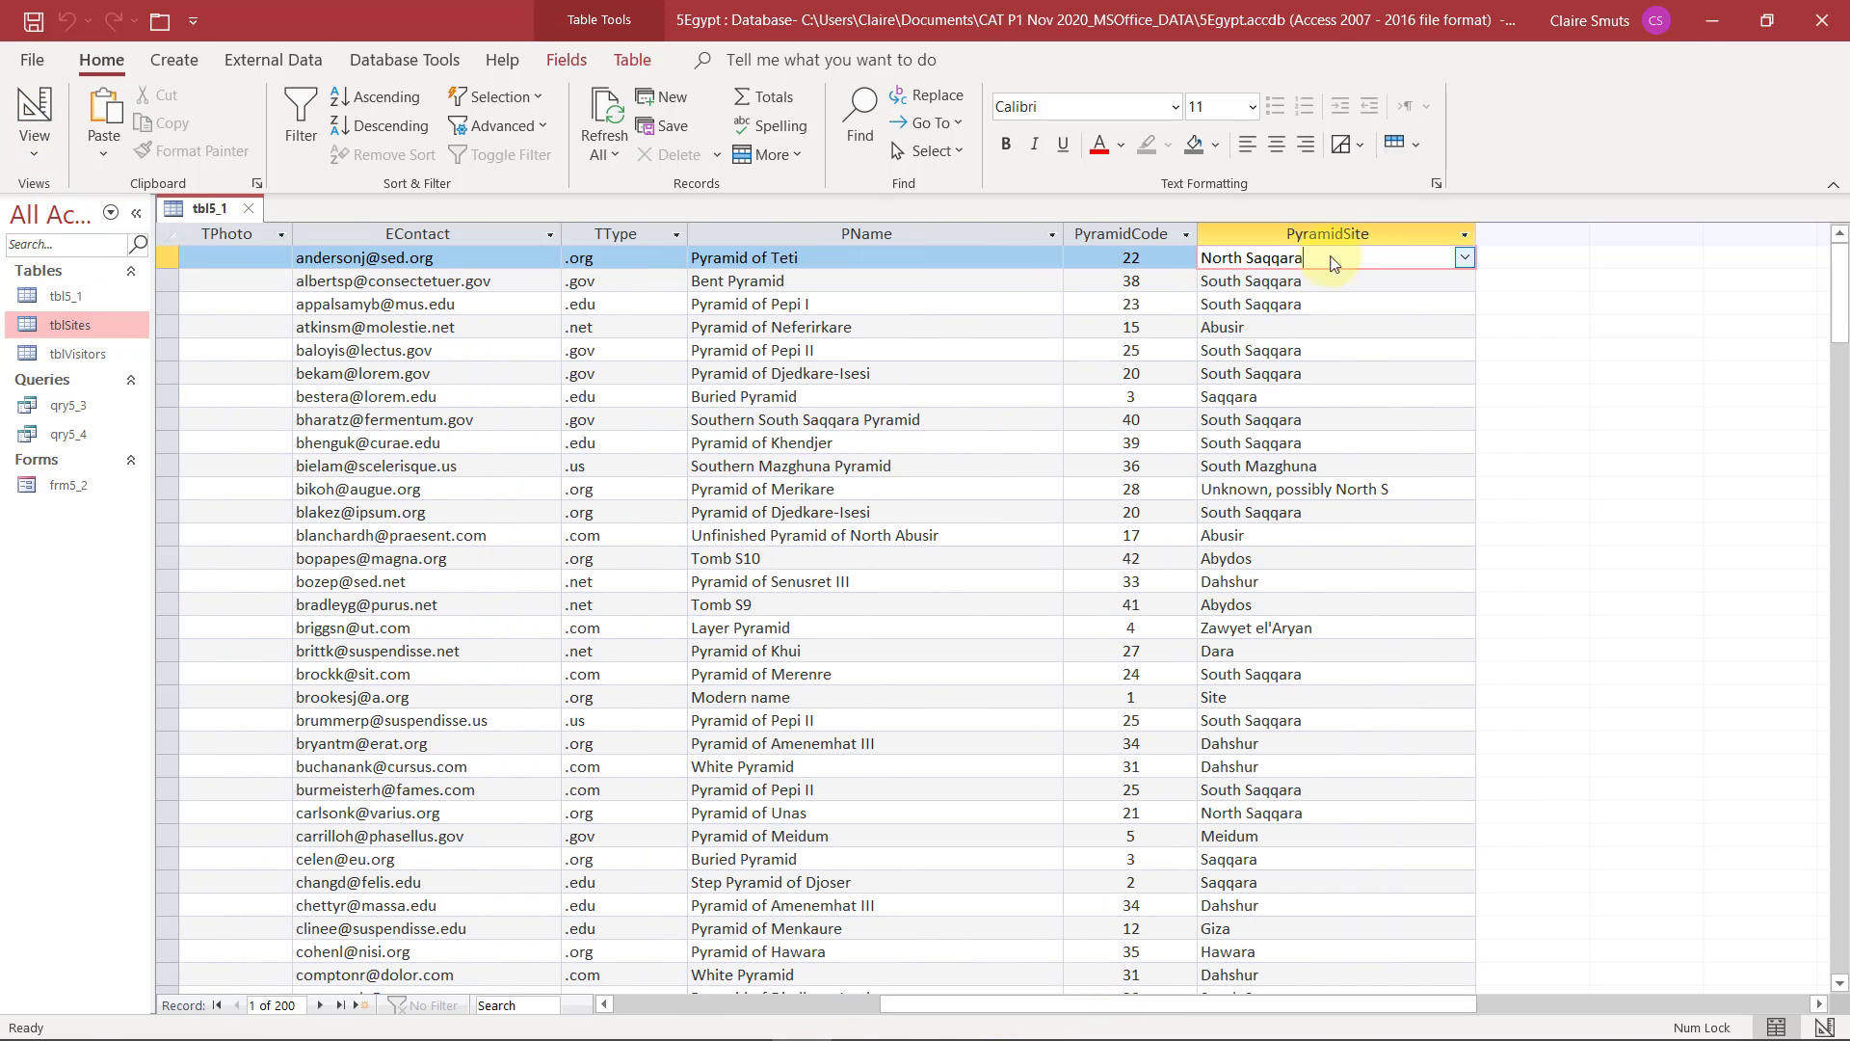
pyautogui.click(1461, 259)
pyautogui.click(1461, 259)
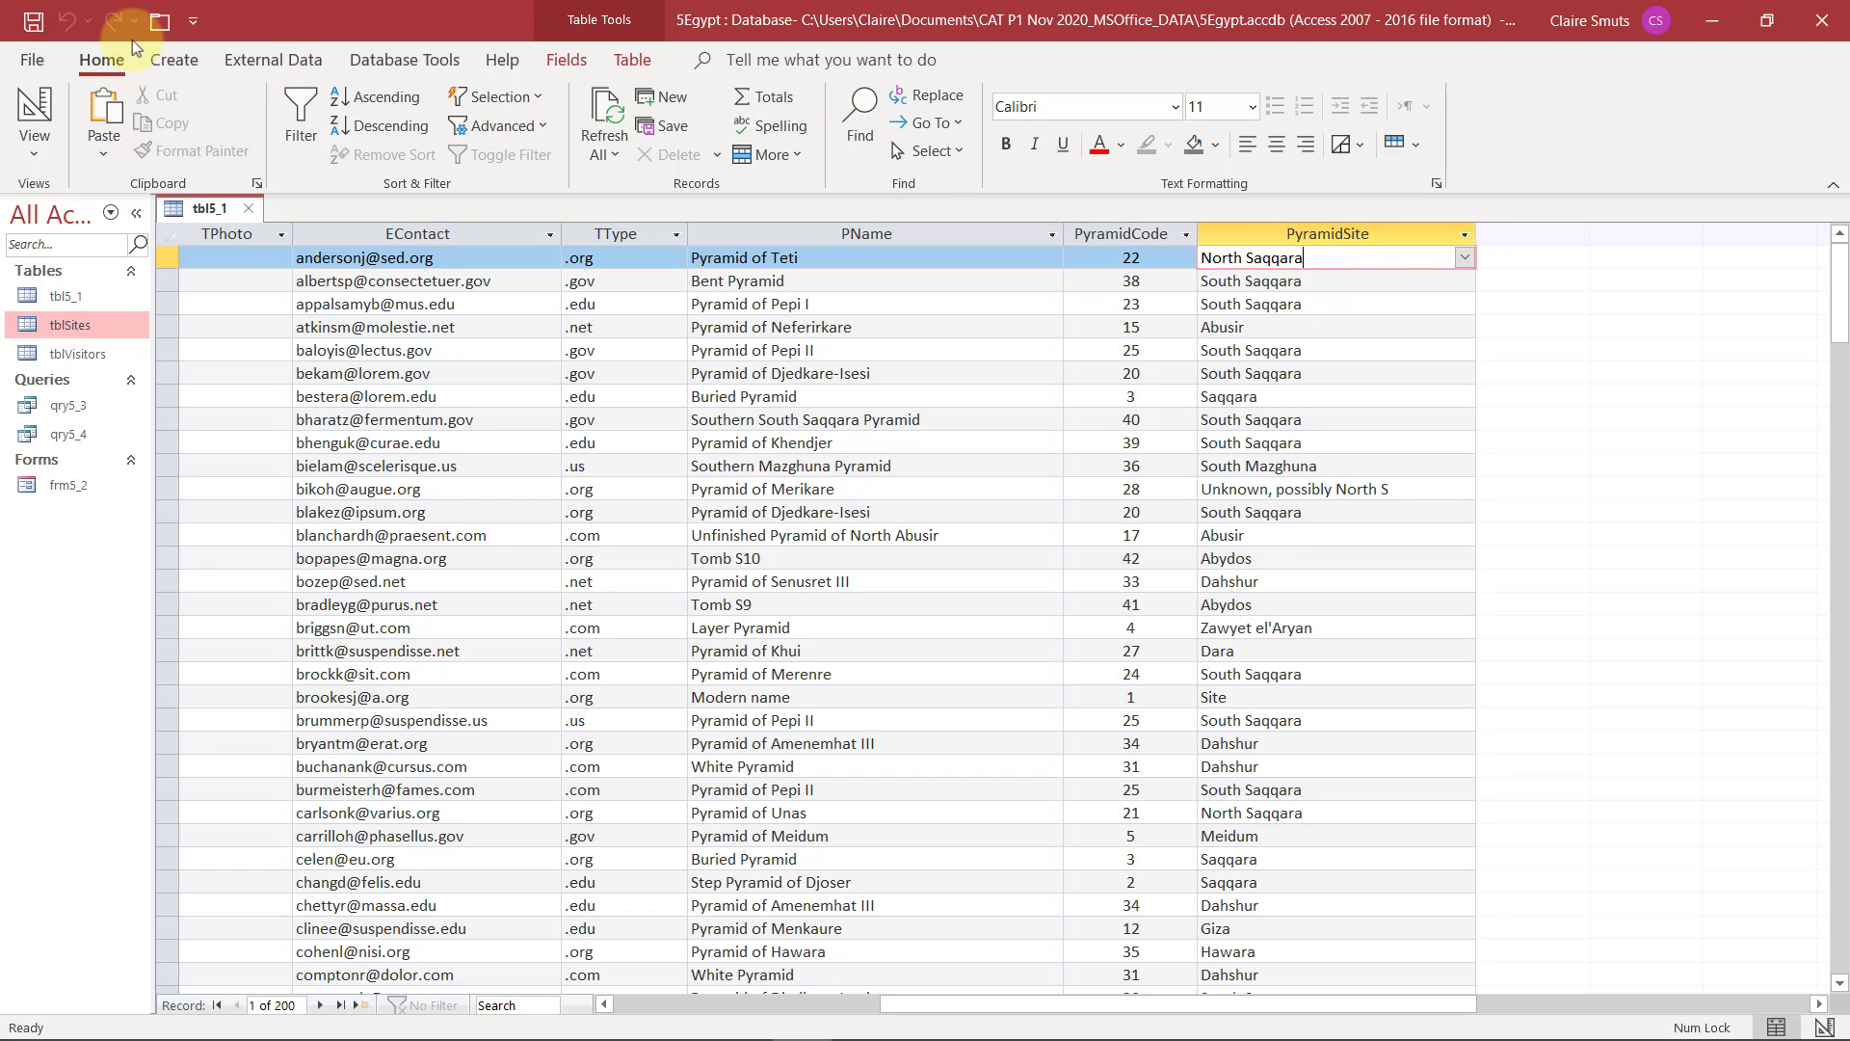
# Check question 5.1.9 in the exam paper and start inserting an object in the TPhoto field of the second tbl5_1 record
pyautogui.hotkey('alt', 'Tab')
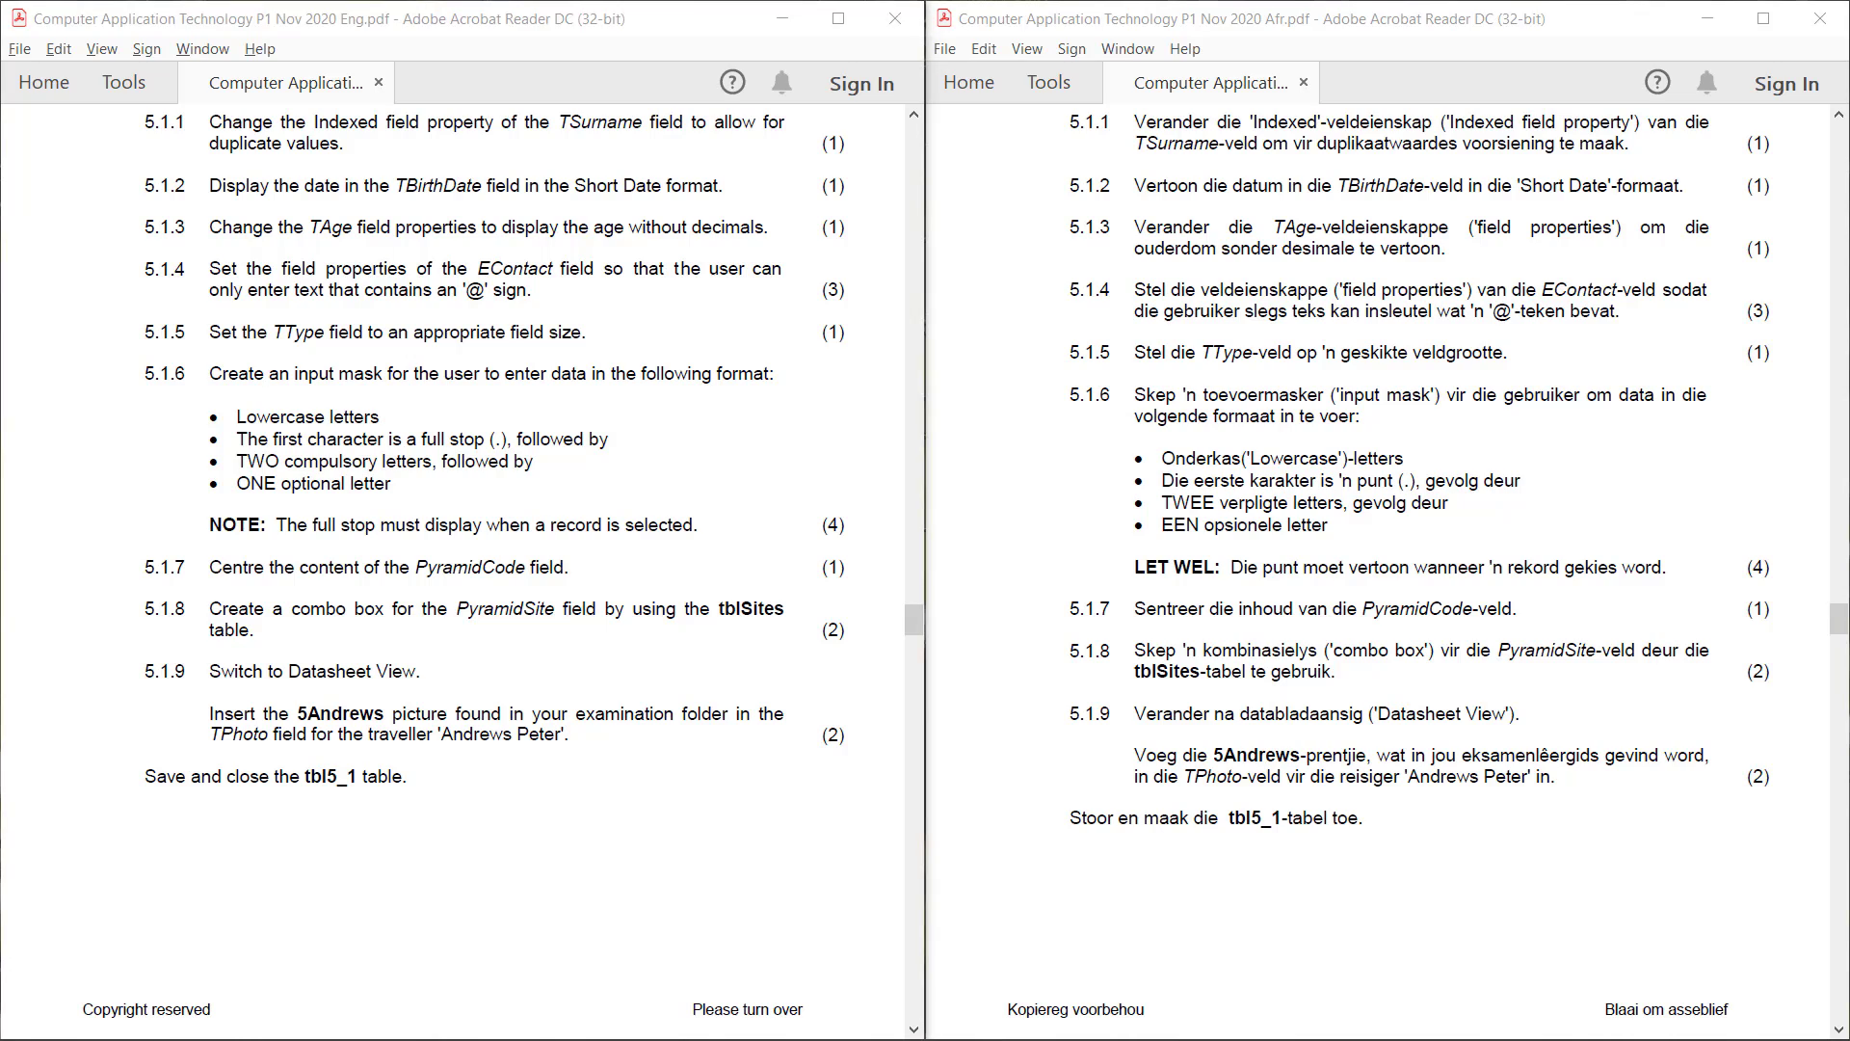
pyautogui.hotkey('alt', 'Tab')
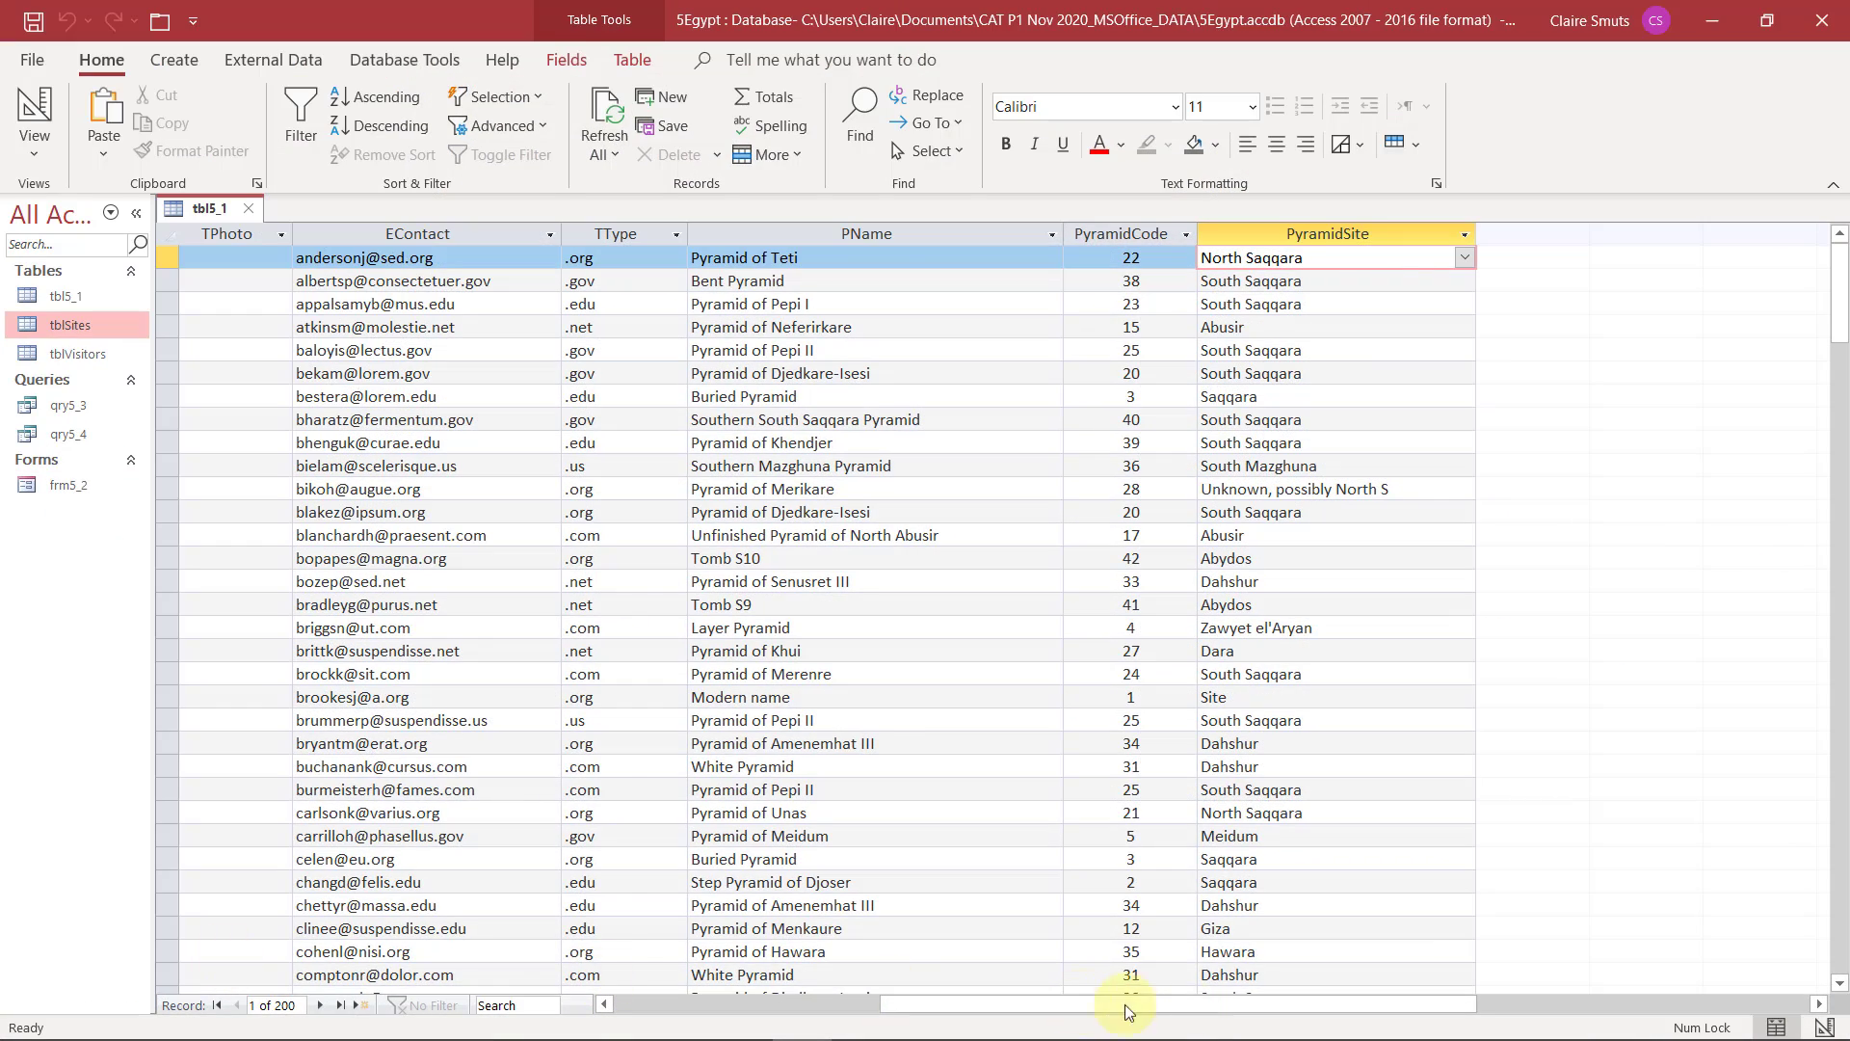
pyautogui.moveTo(1143, 1008); pyautogui.dragTo(810, 1010)
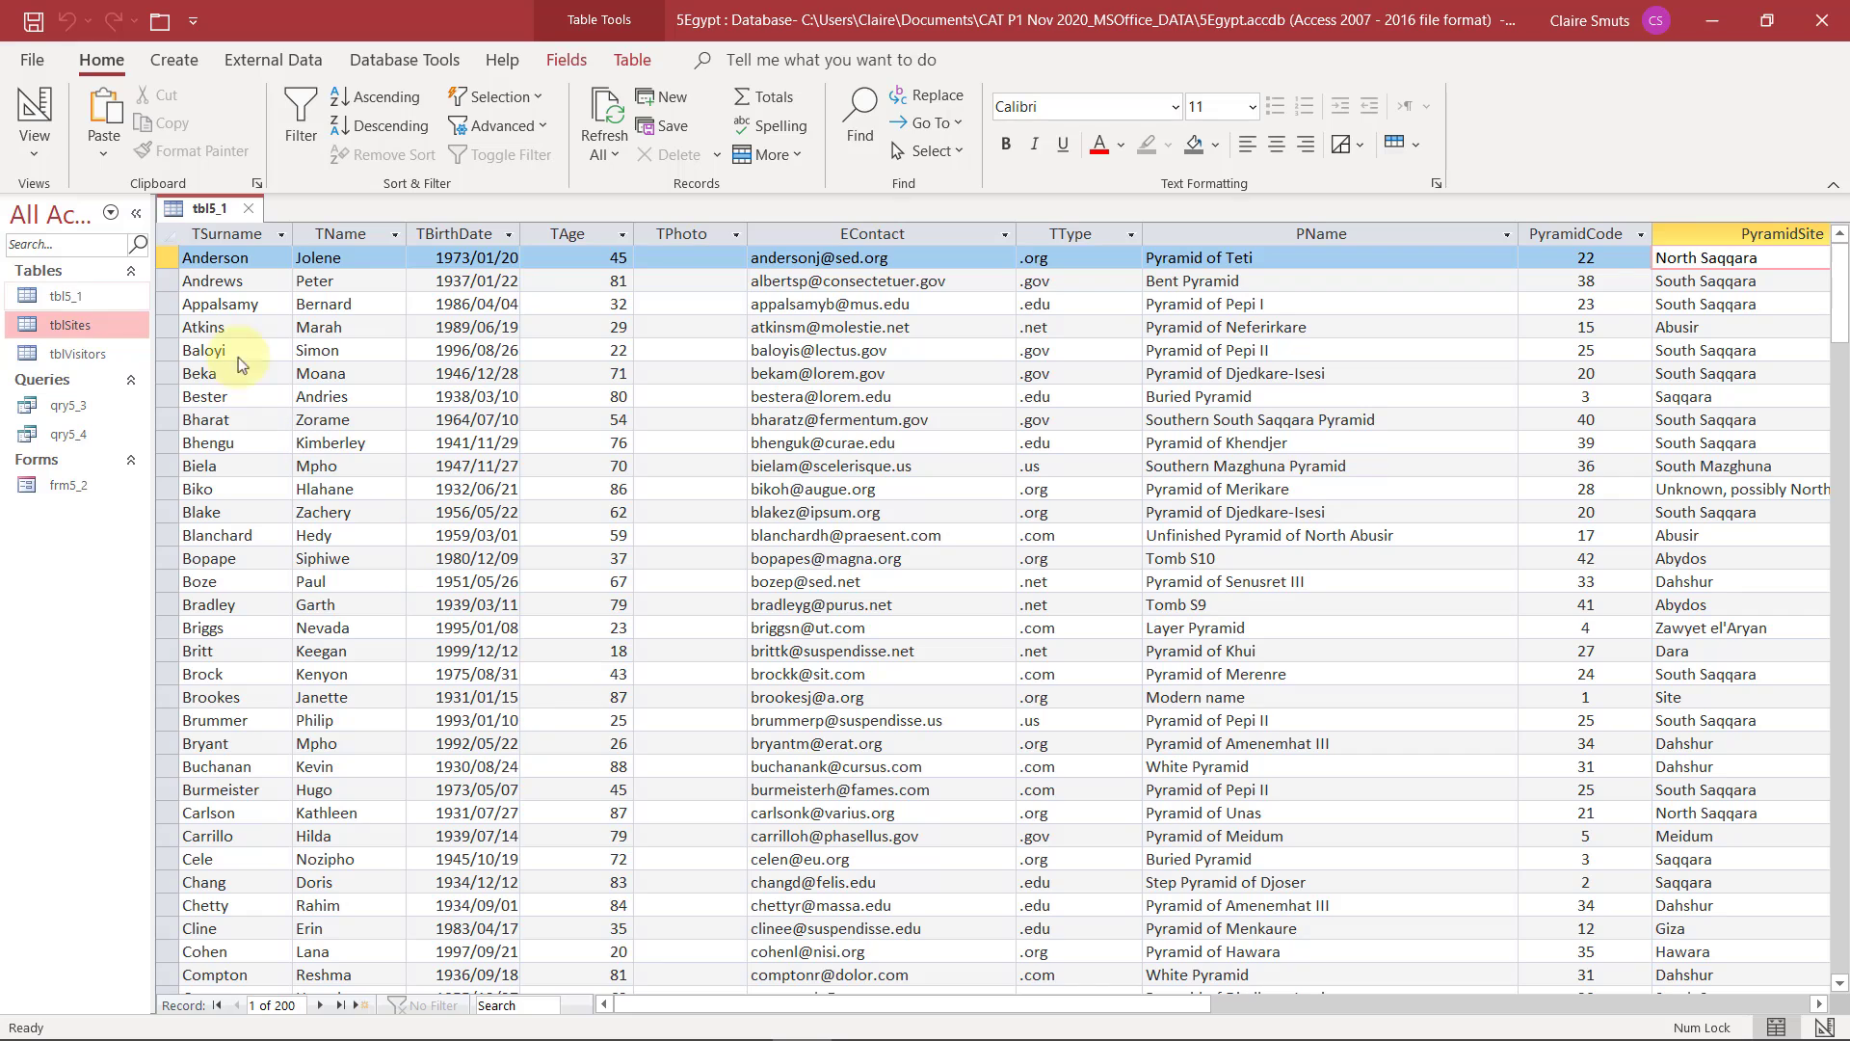
pyautogui.click(169, 280)
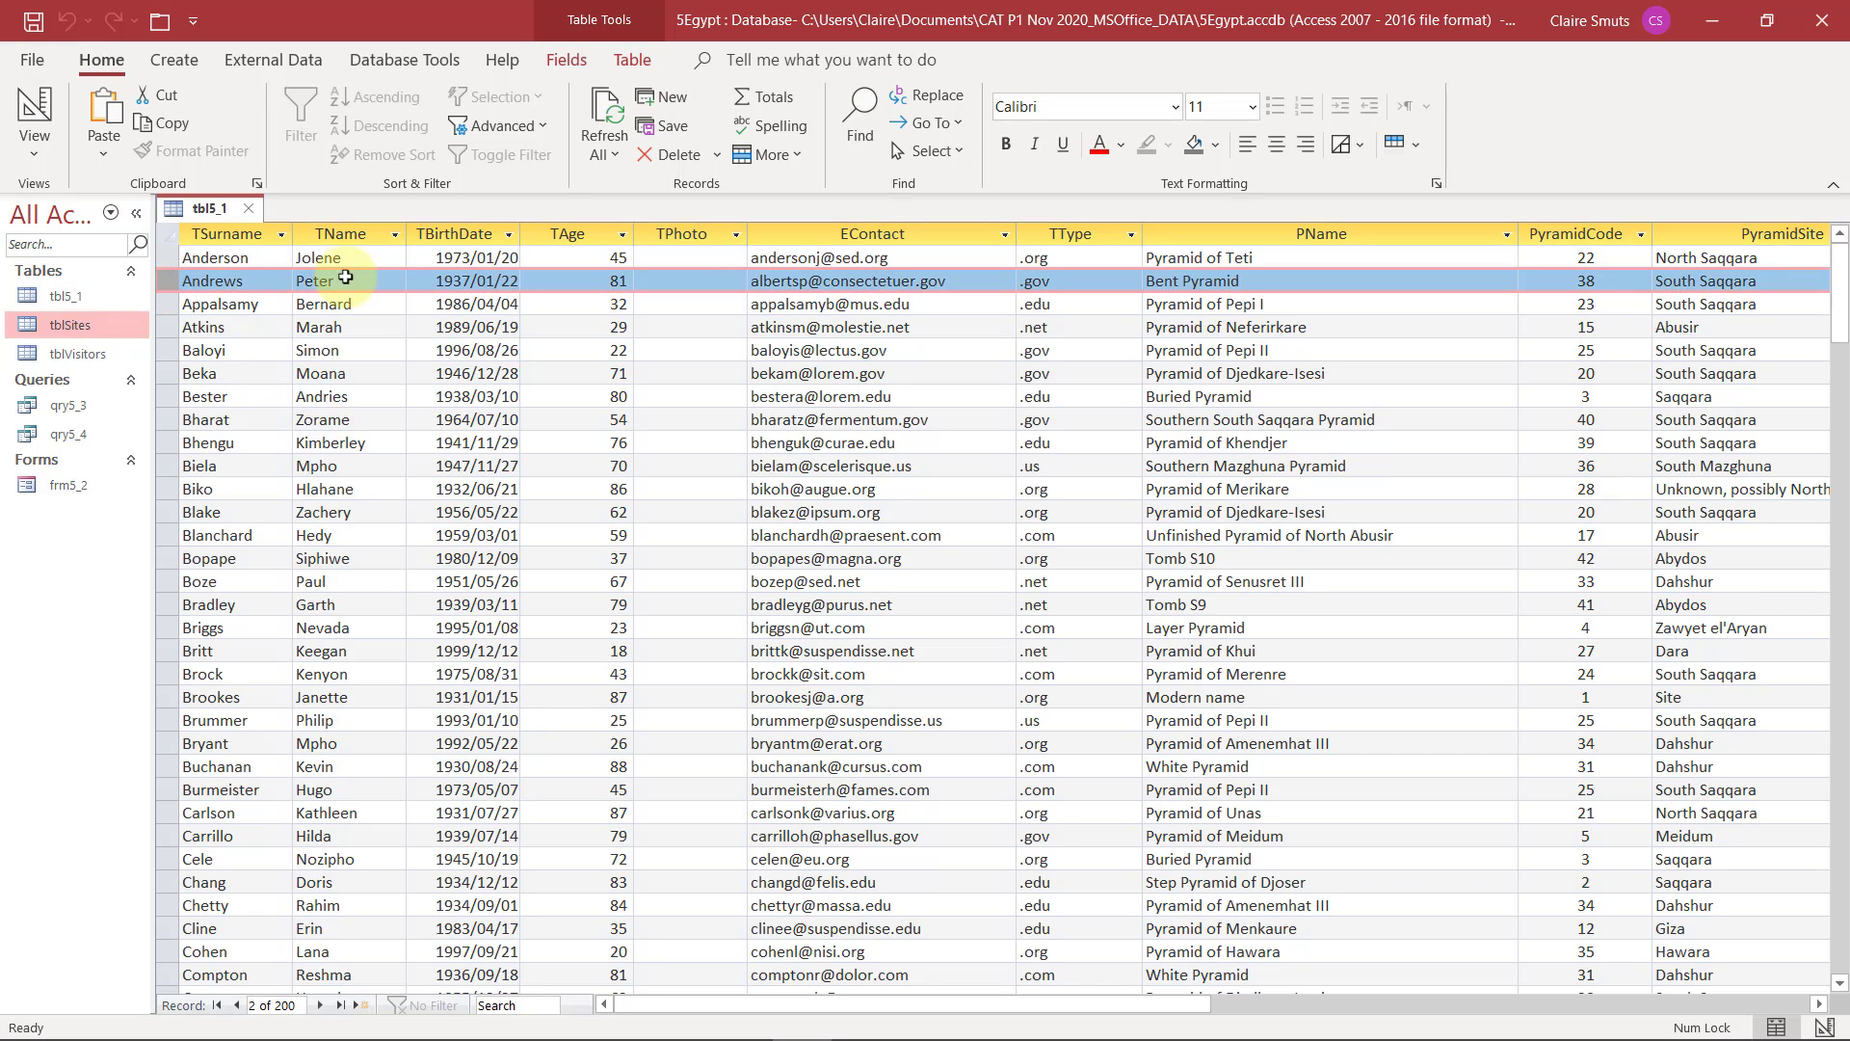
pyautogui.click(725, 282)
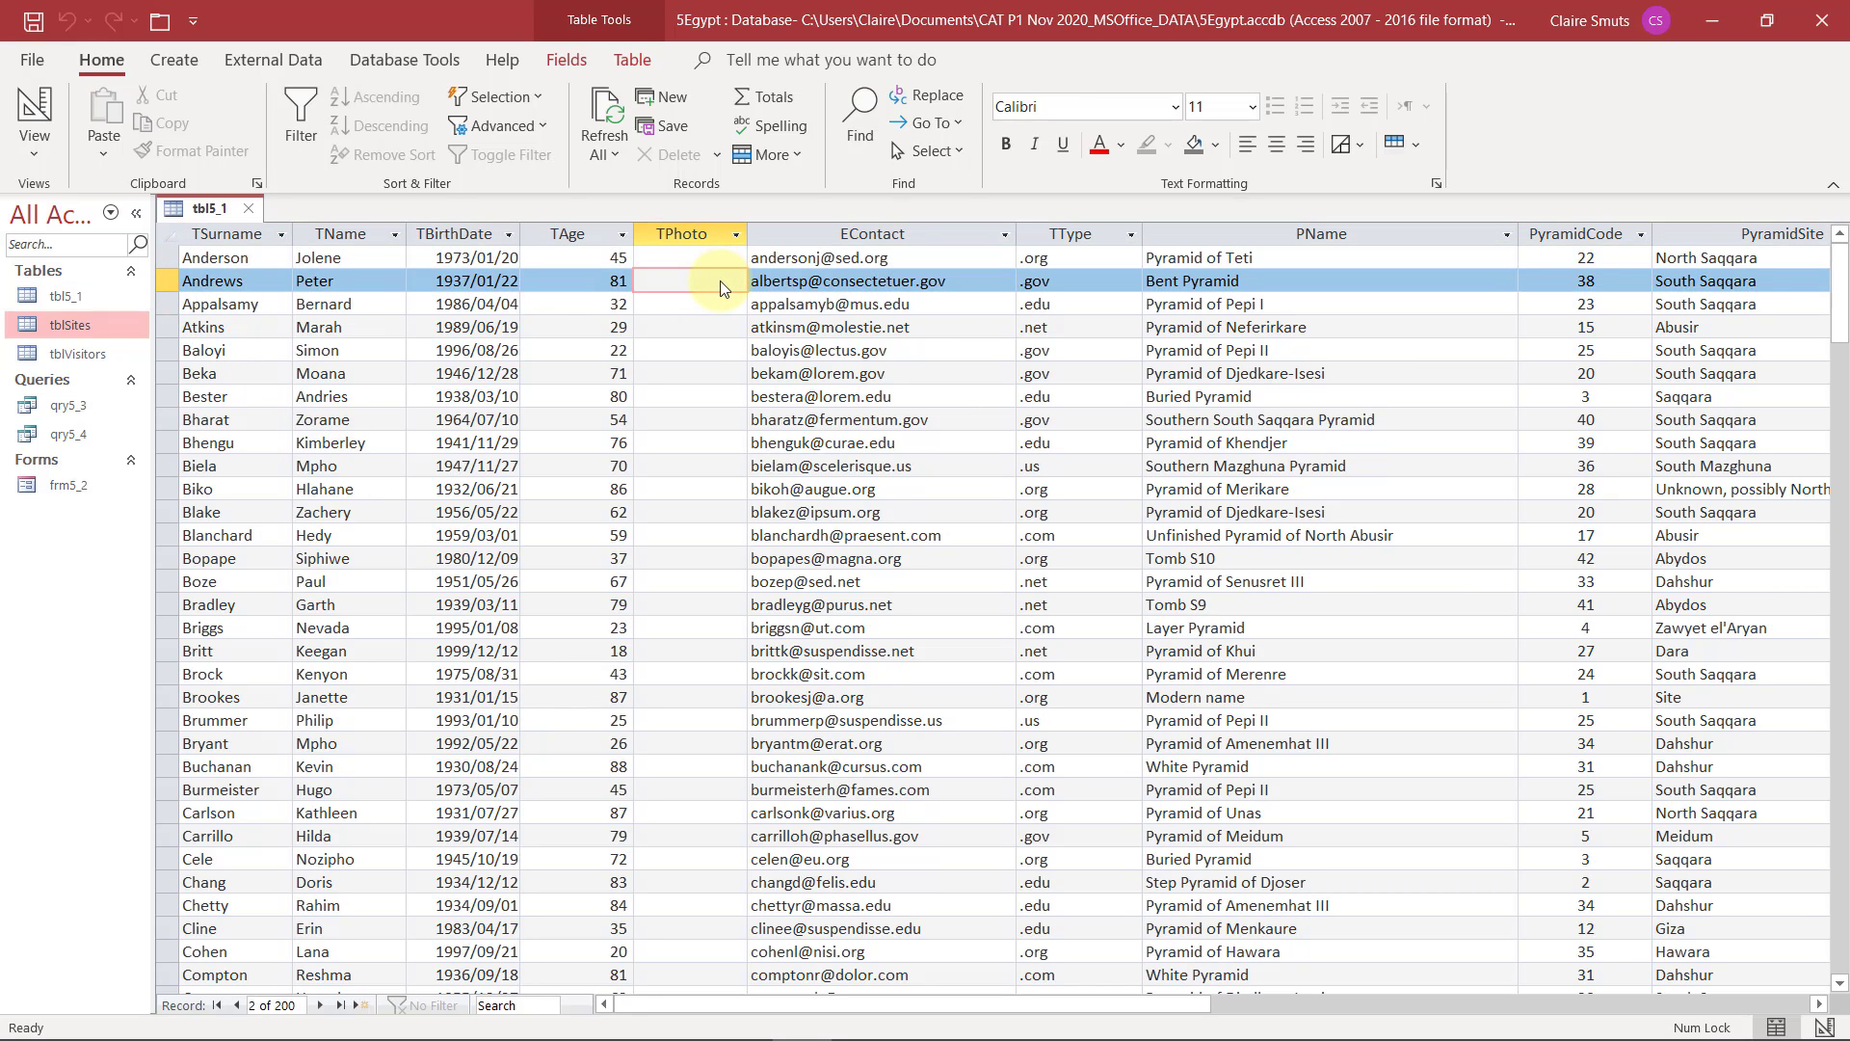
pyautogui.rightClick(725, 288)
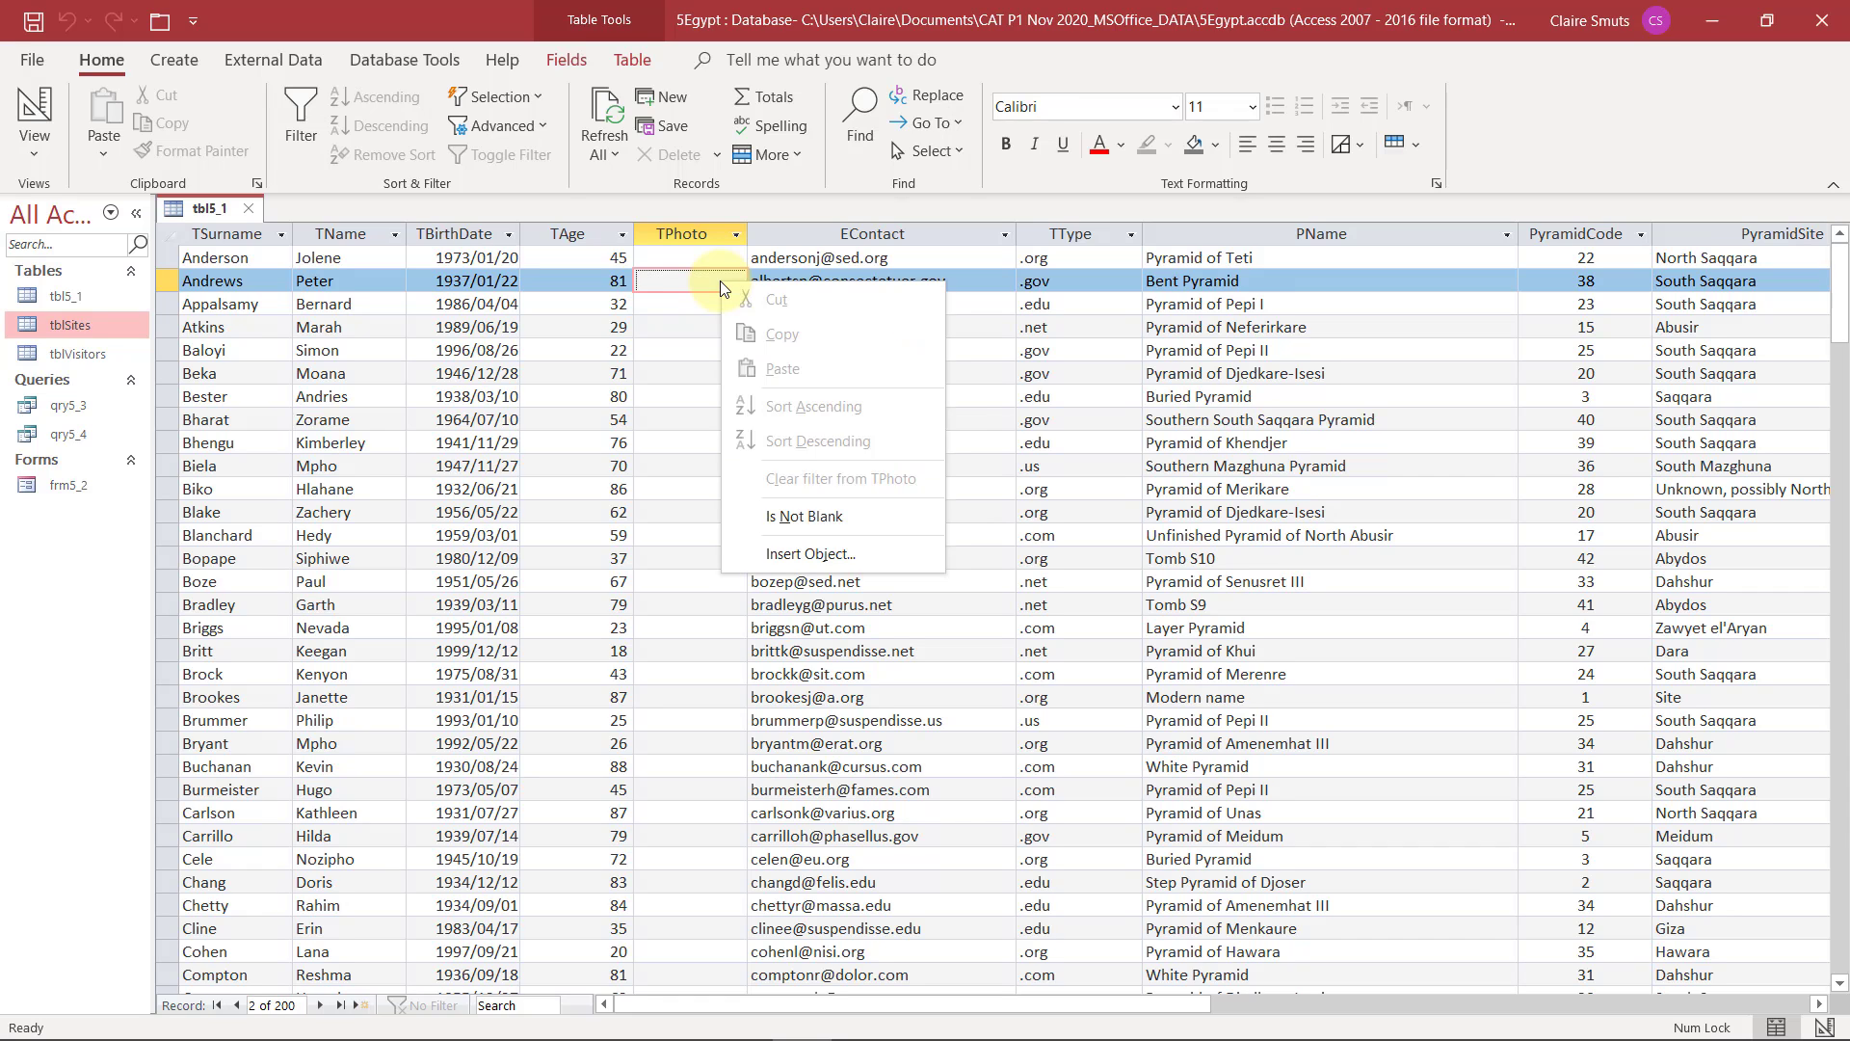
pyautogui.click(759, 549)
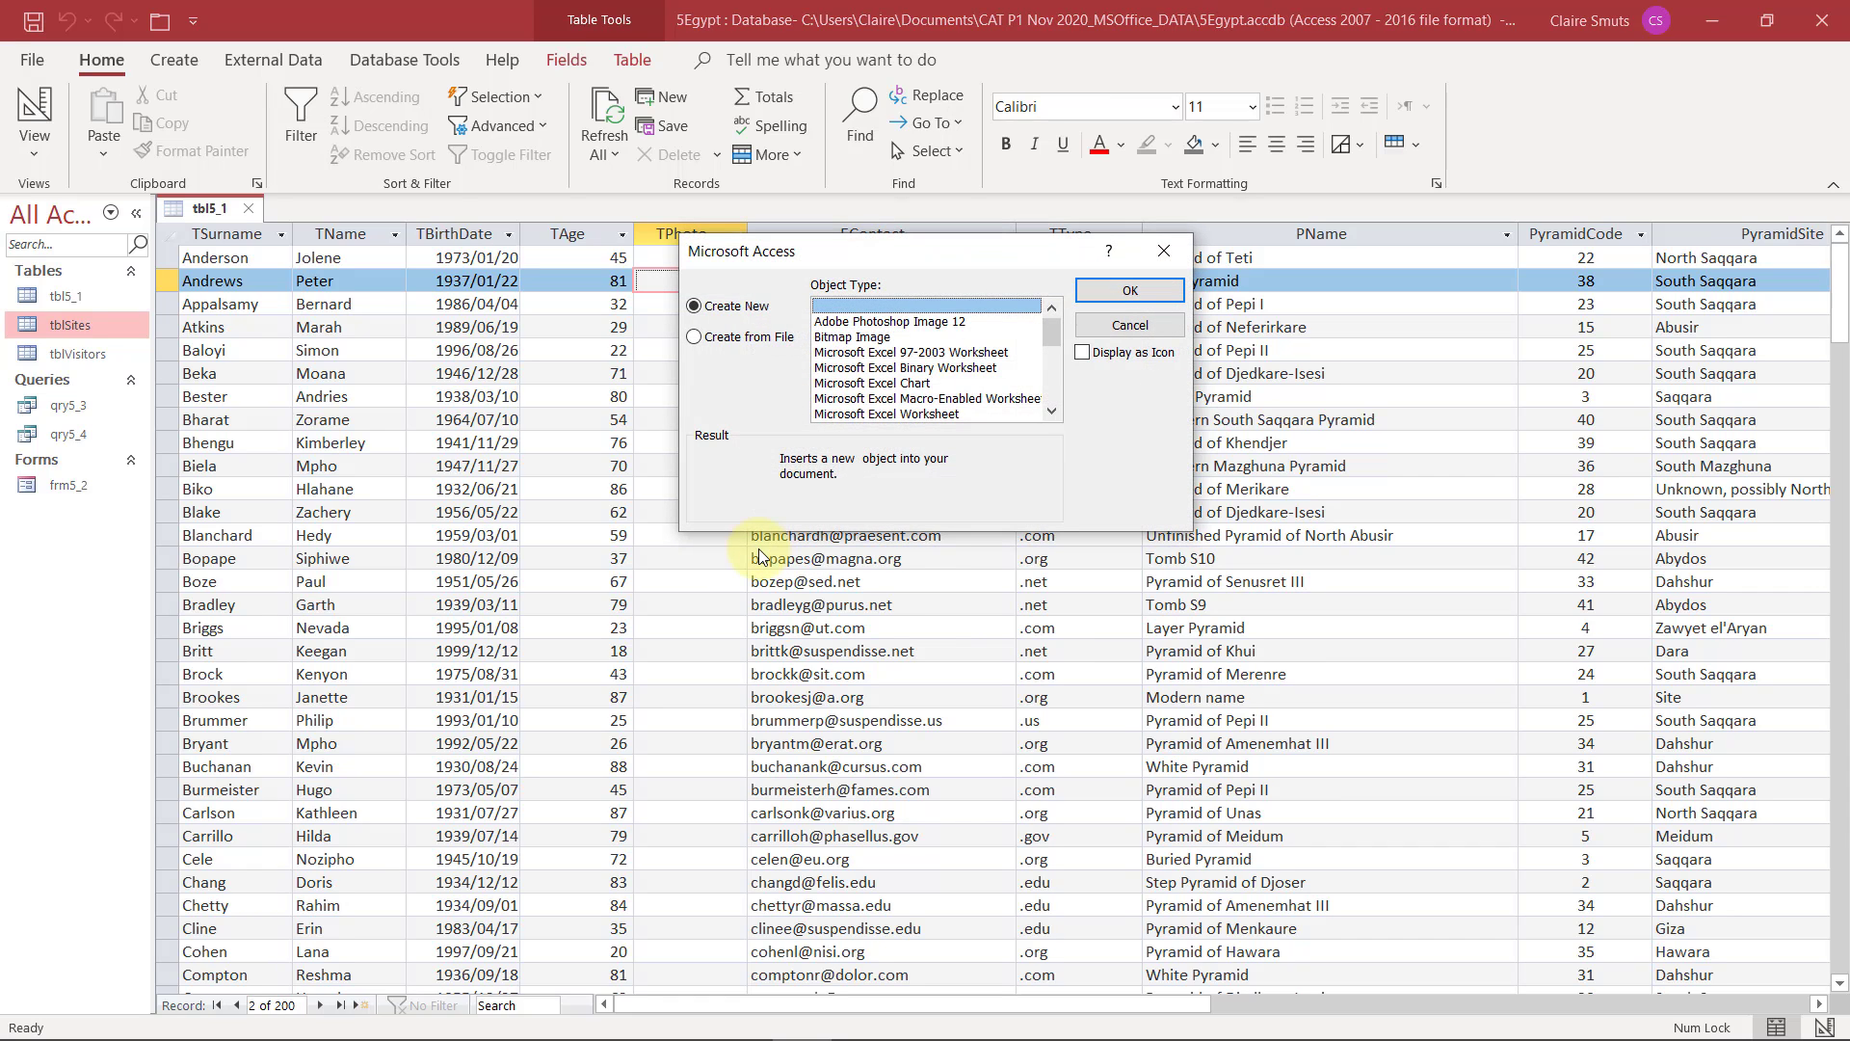
# Create the TPhoto object from the 5Andrews BMP file in the CAT P1 Nov 2020_MSOffice_DATA folder and save the record
pyautogui.click(747, 337)
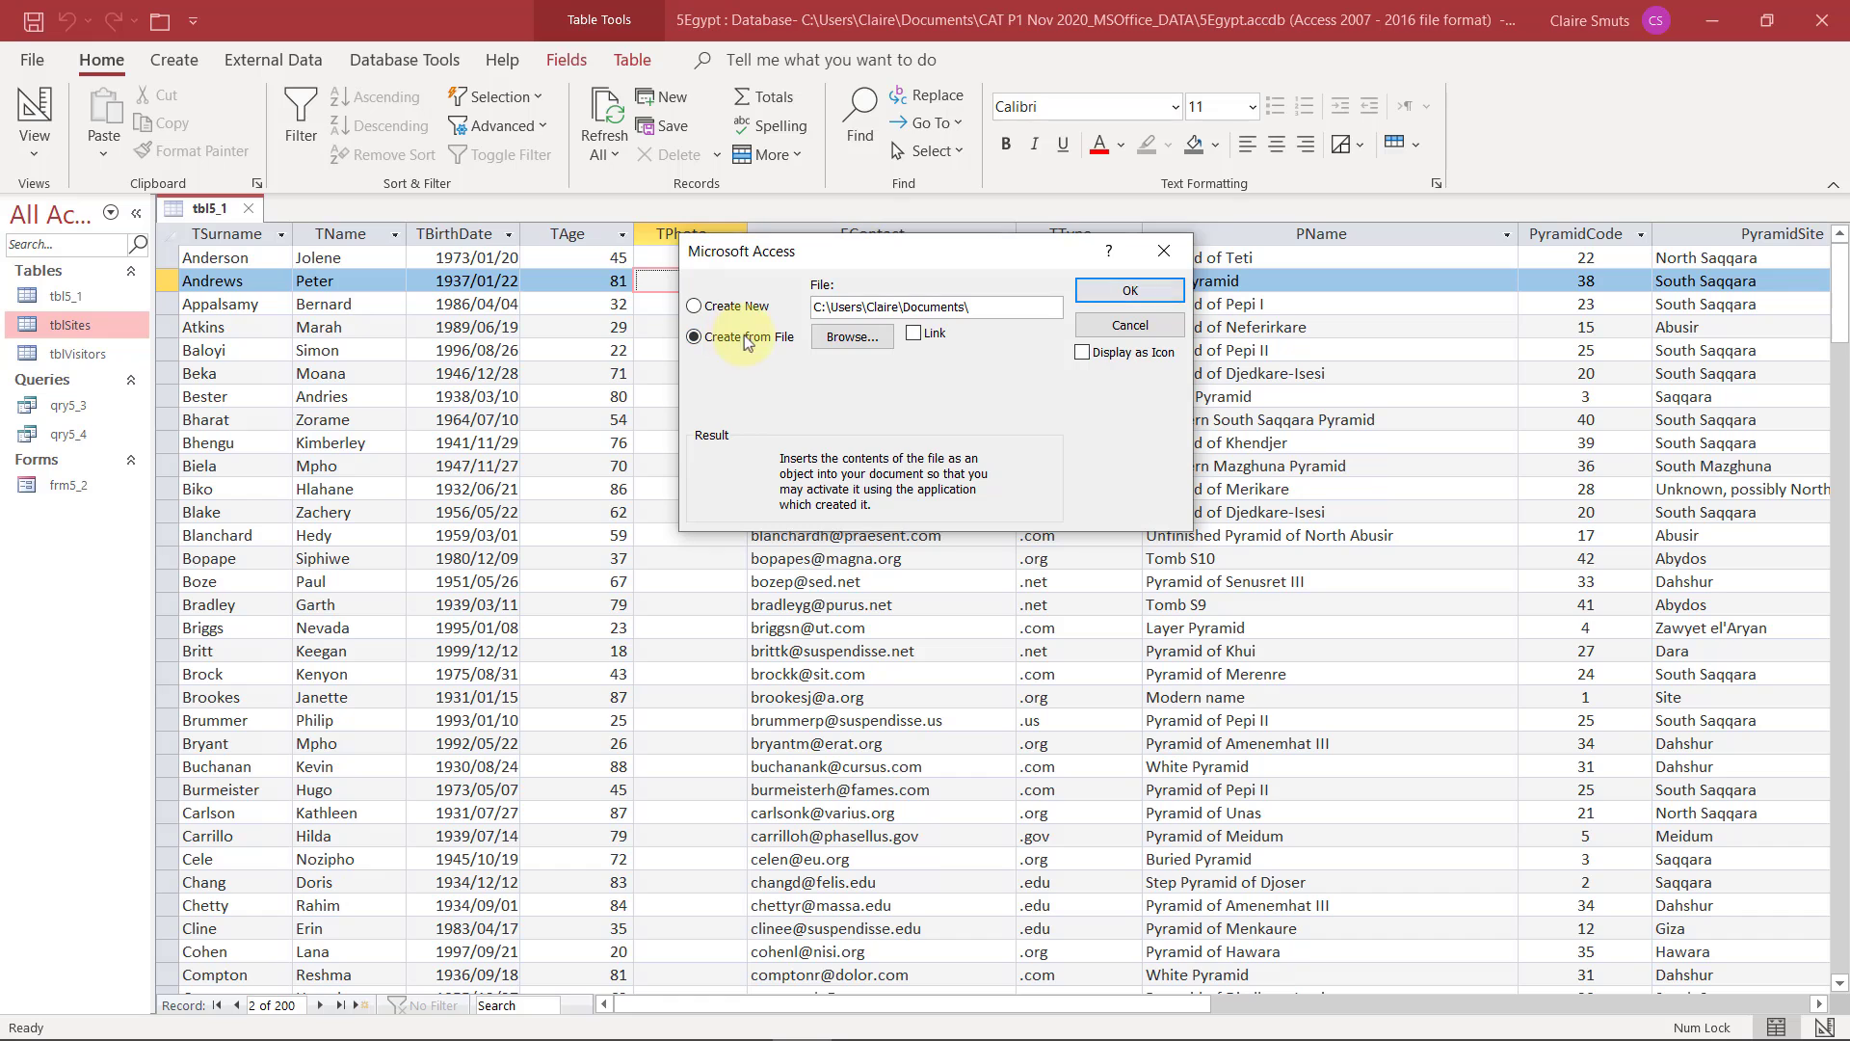
pyautogui.click(850, 334)
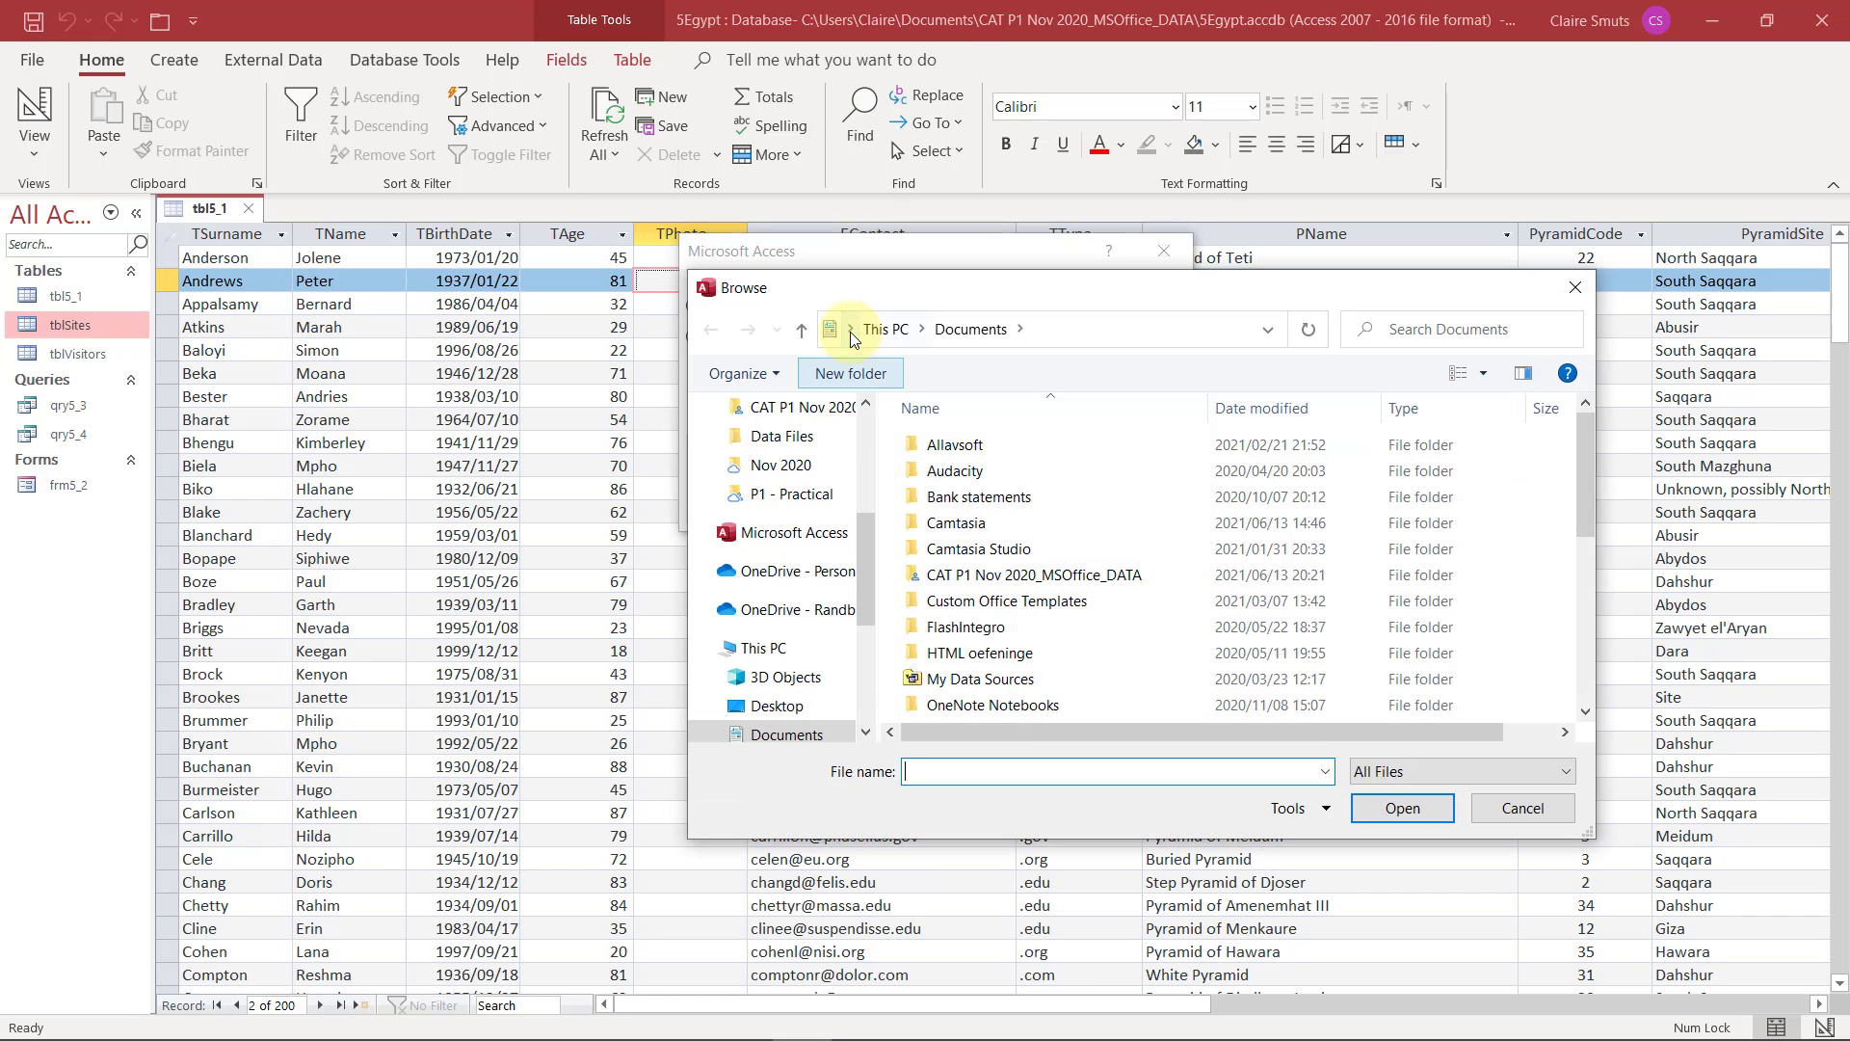
pyautogui.doubleClick(976, 575)
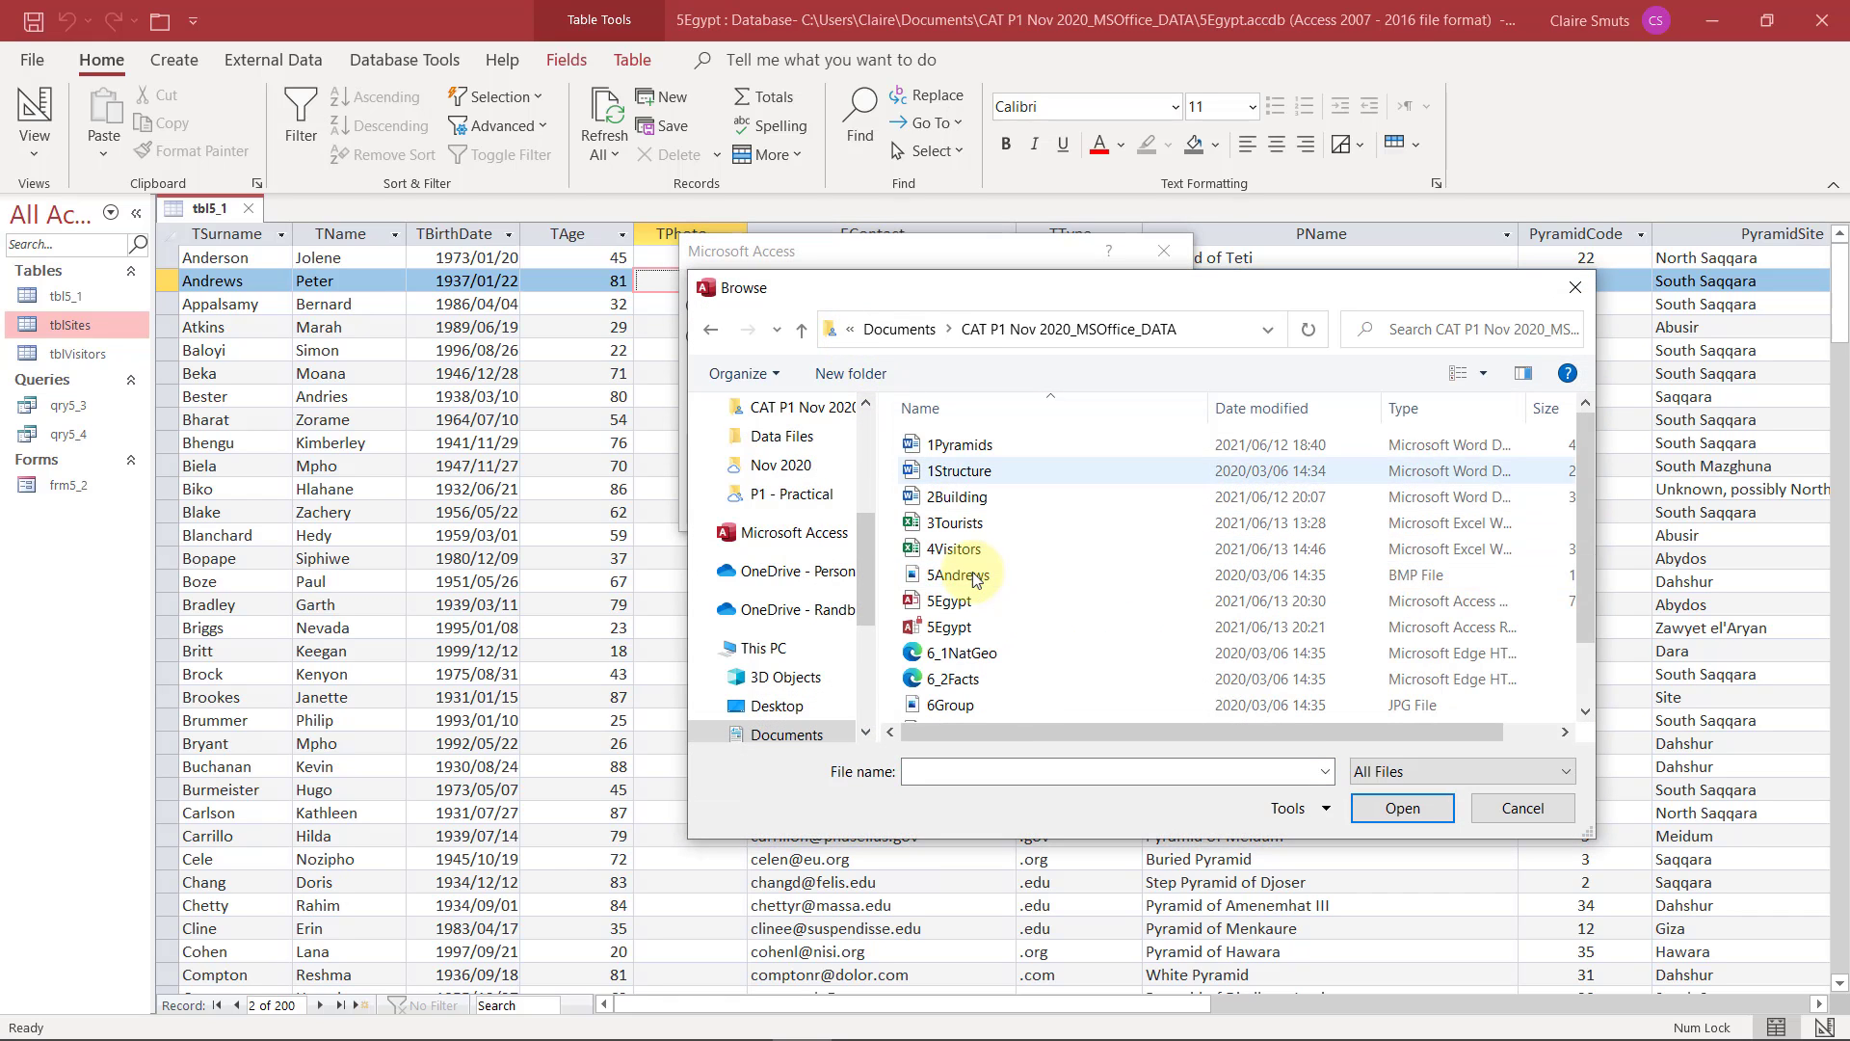
pyautogui.click(963, 575)
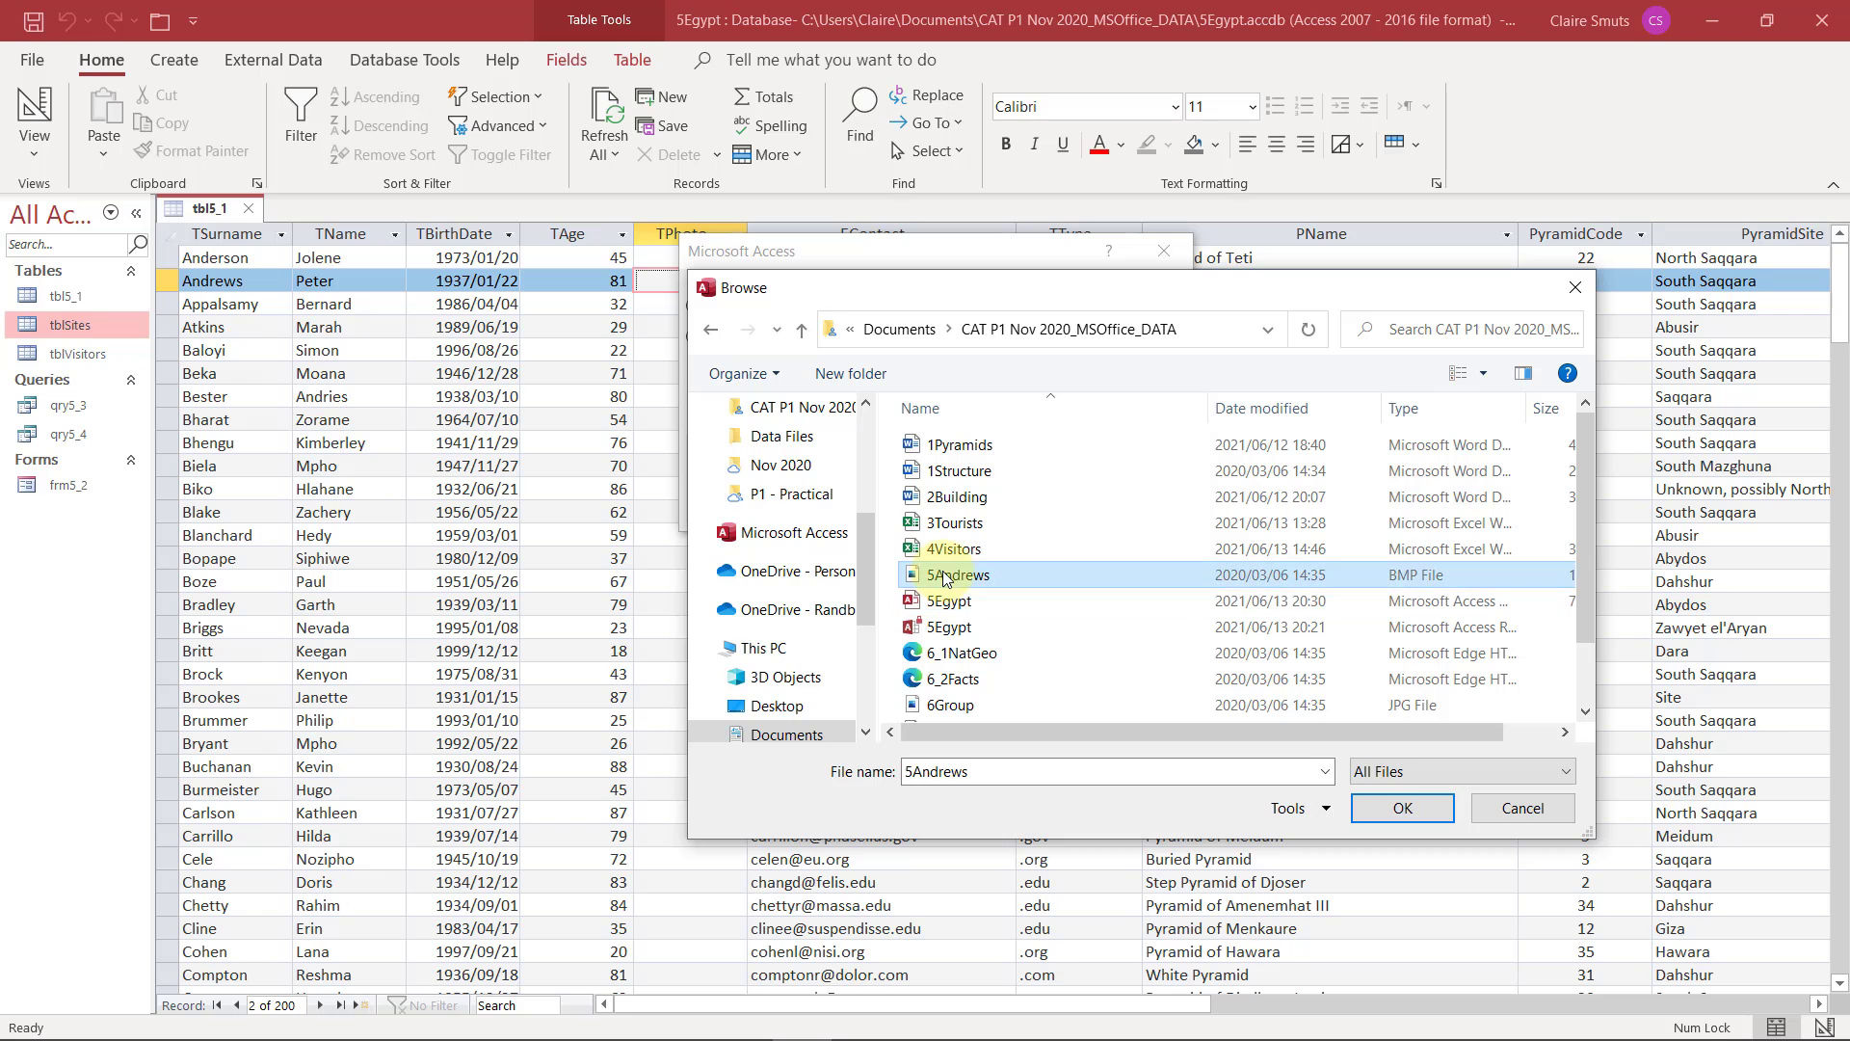
pyautogui.click(1402, 809)
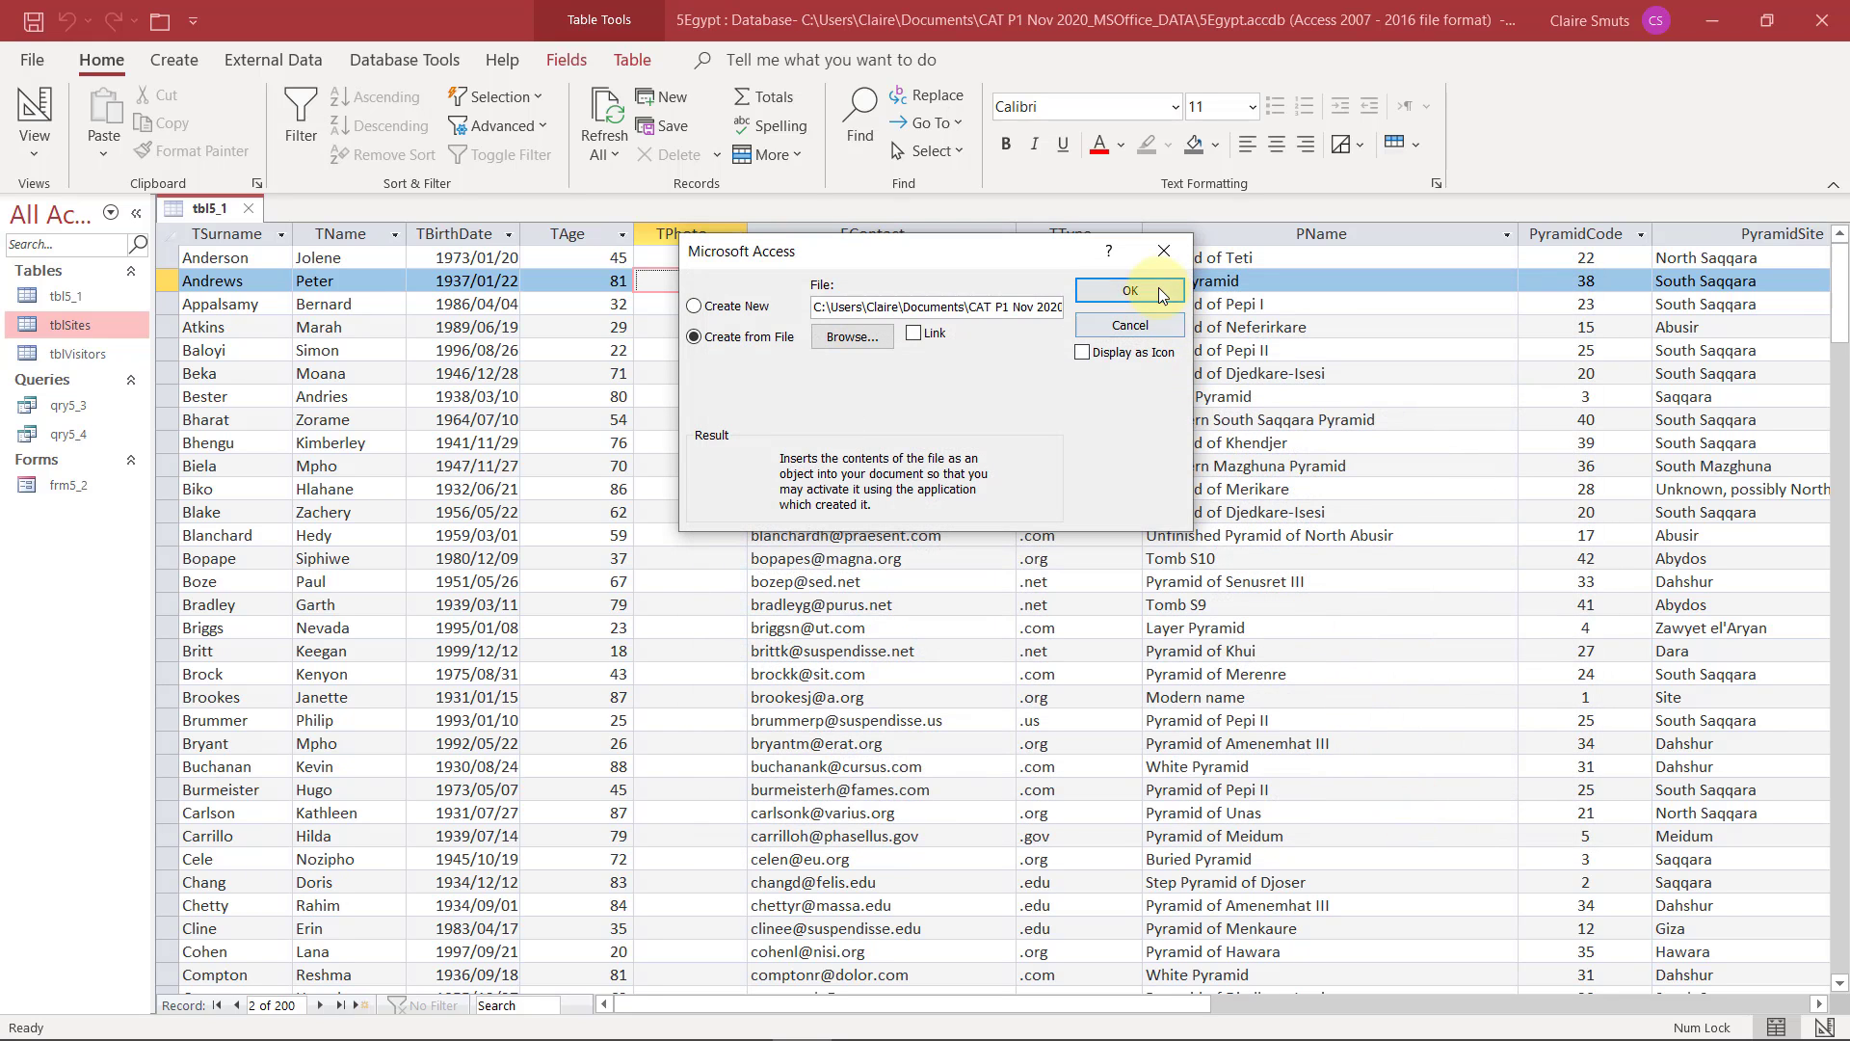
pyautogui.click(1129, 290)
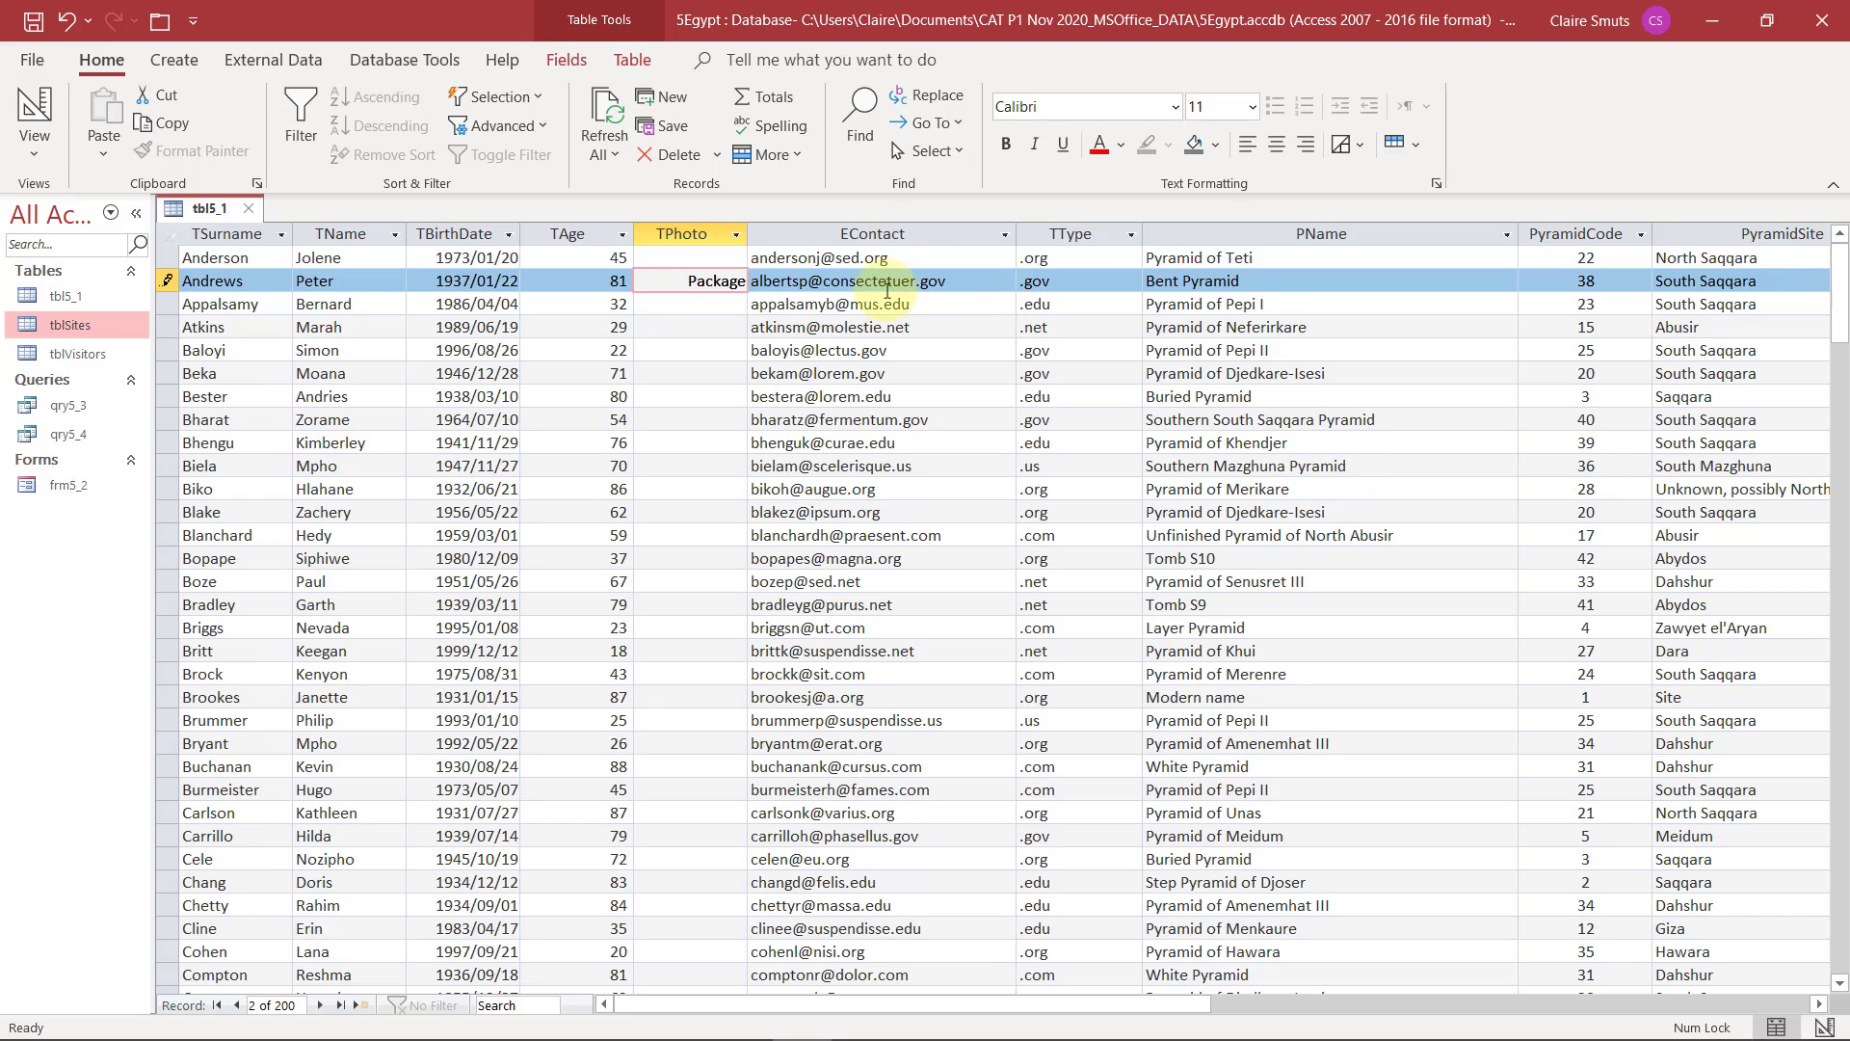
pyautogui.press('Tab')
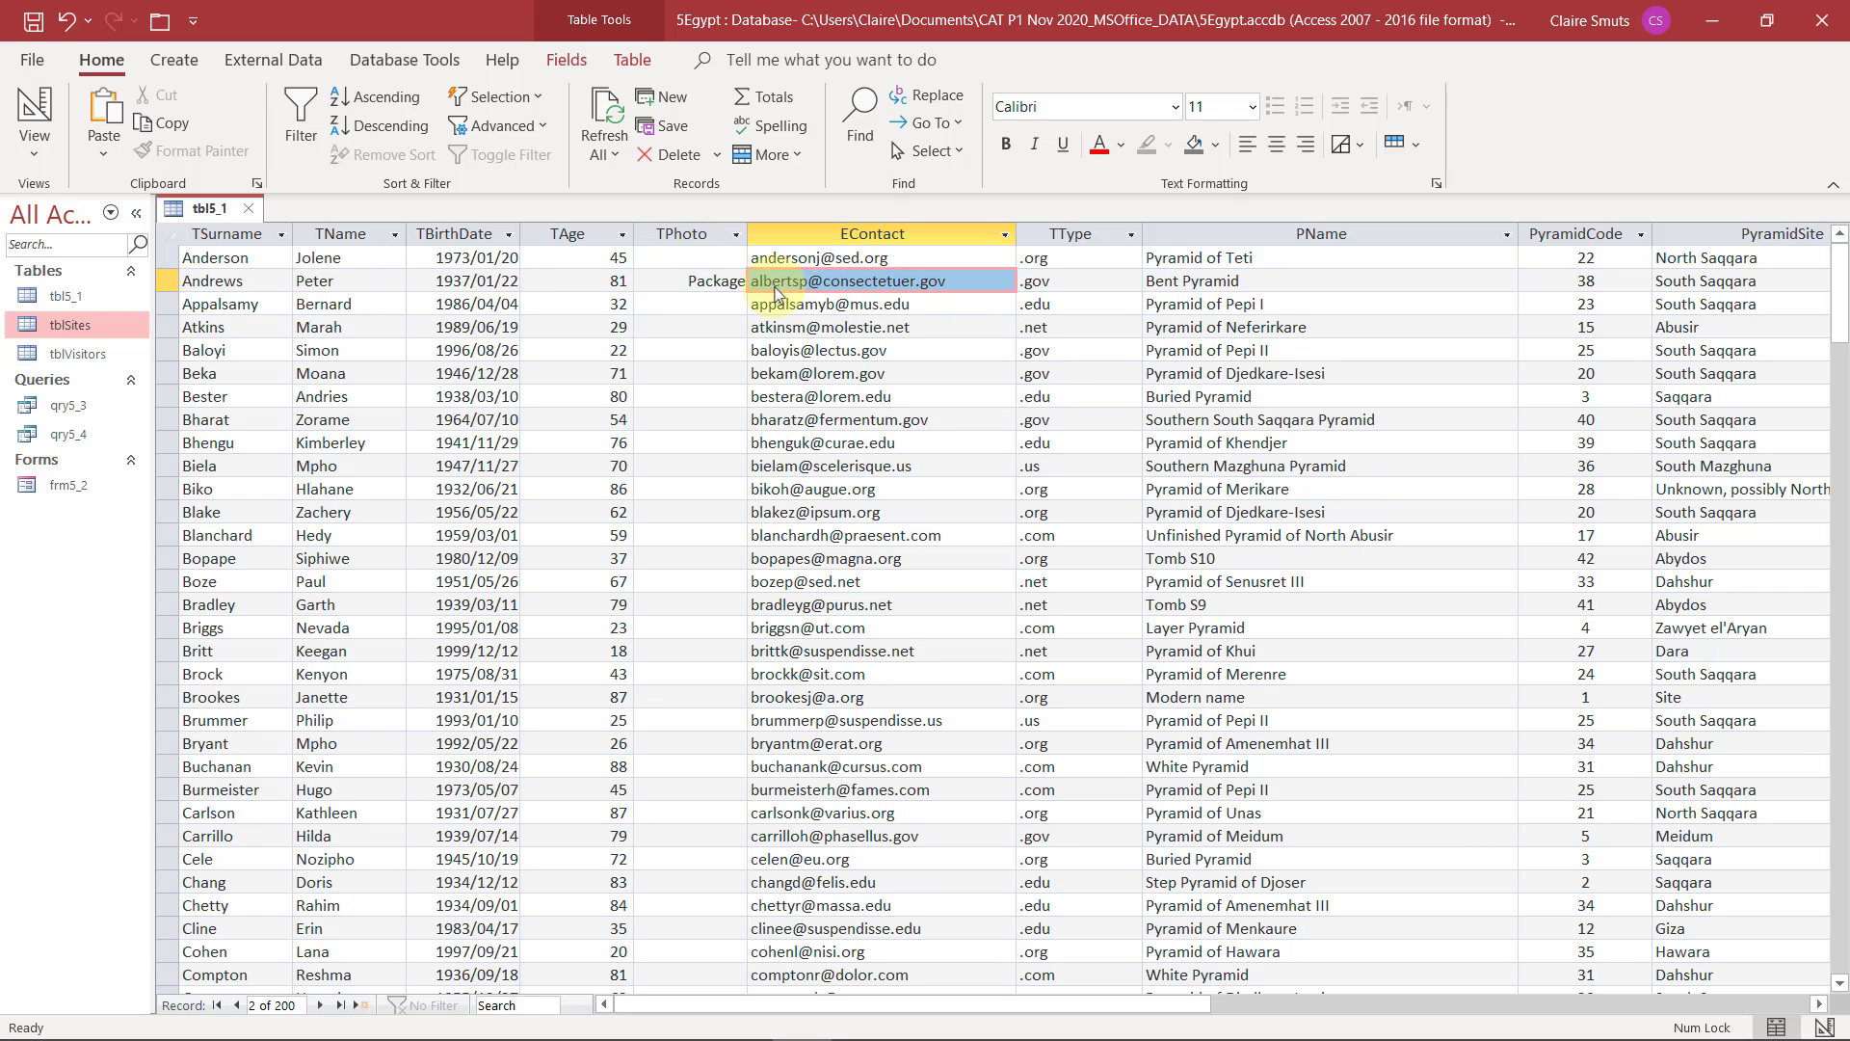
pyautogui.click(673, 281)
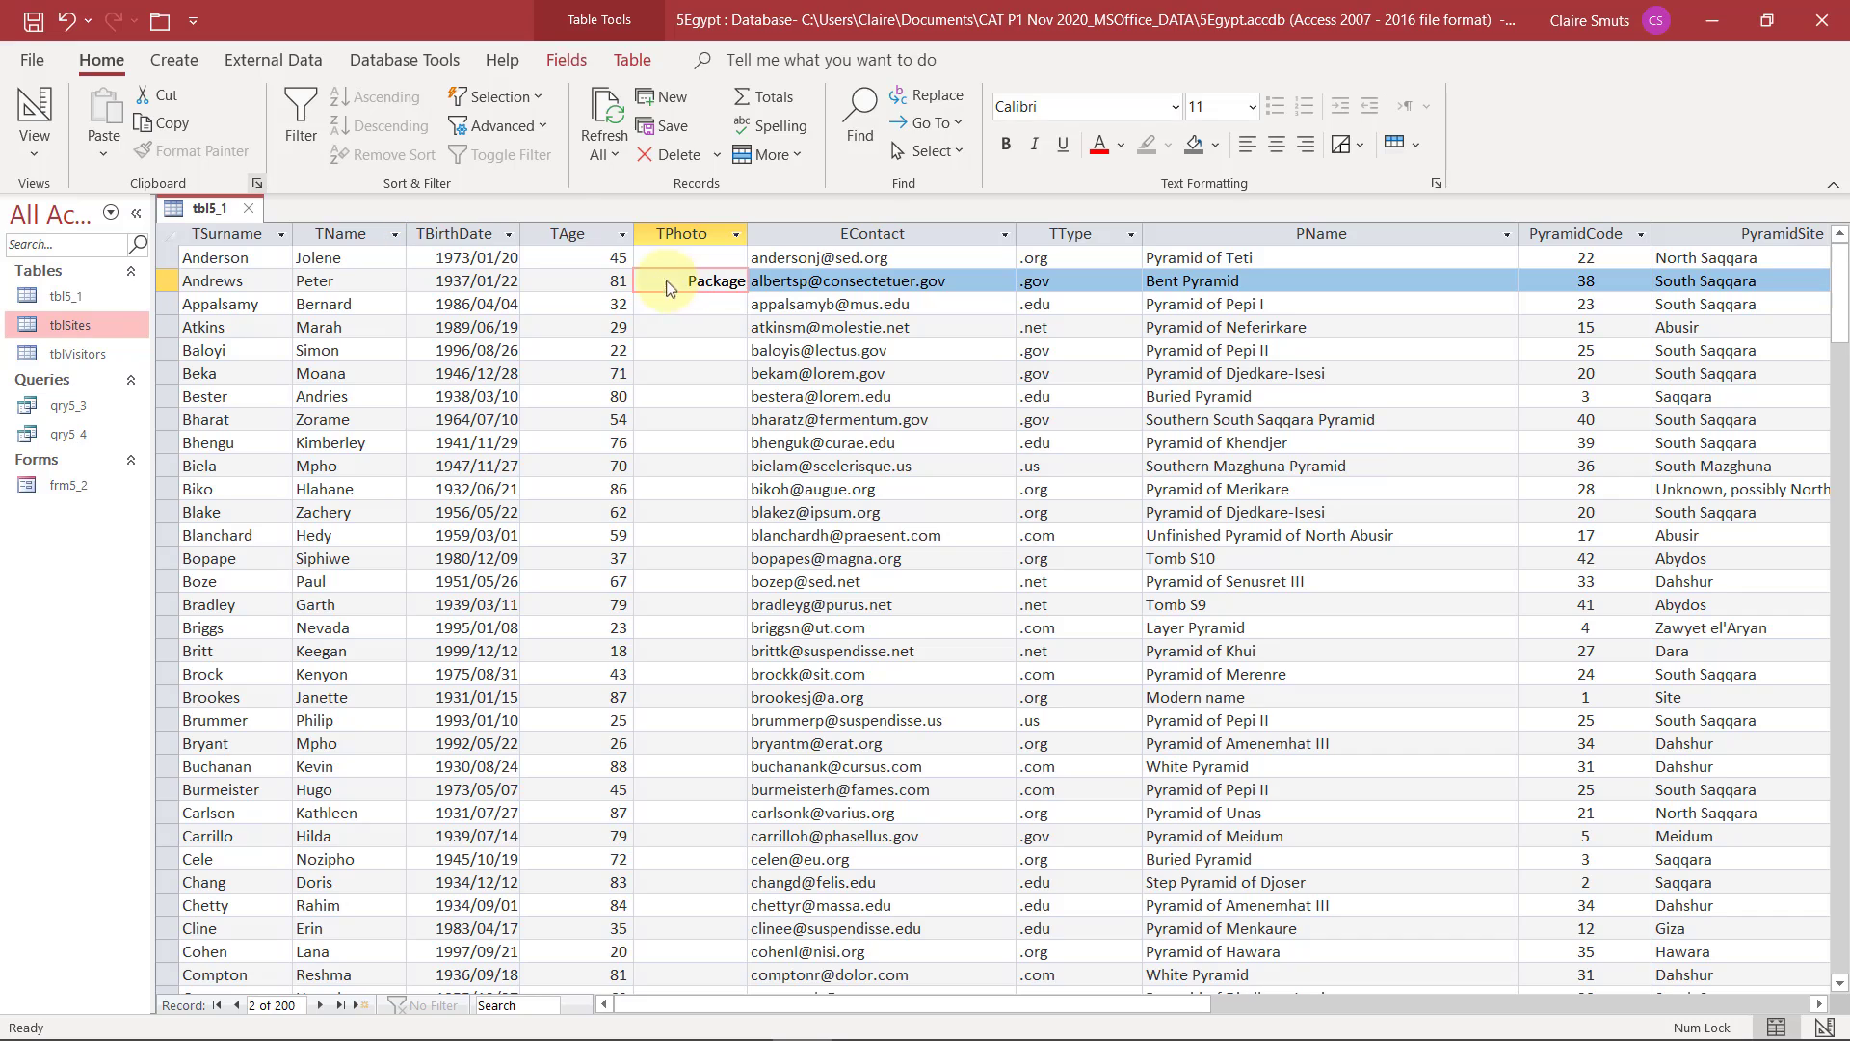
# Close and reopen the 5Egypt database, and open tbl5_1 to check its TPhoto entry before closing the table
pyautogui.click(157, 22)
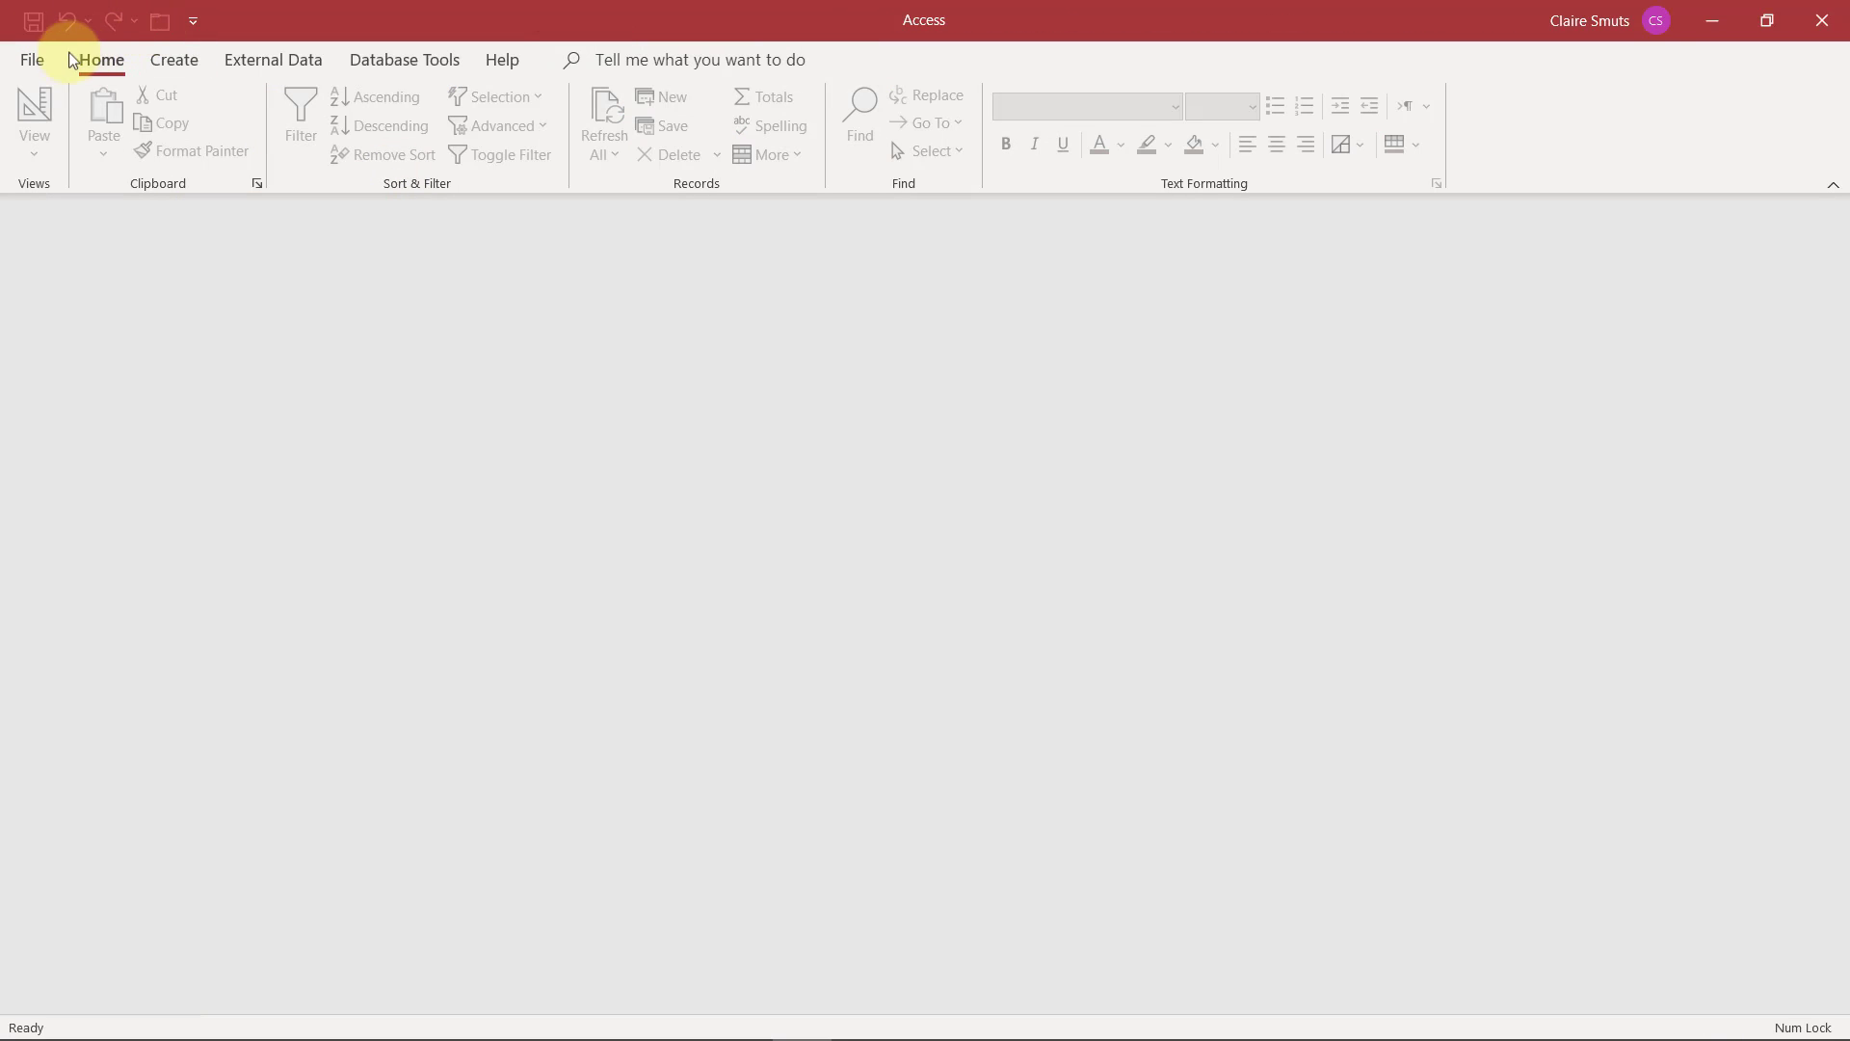
pyautogui.click(44, 60)
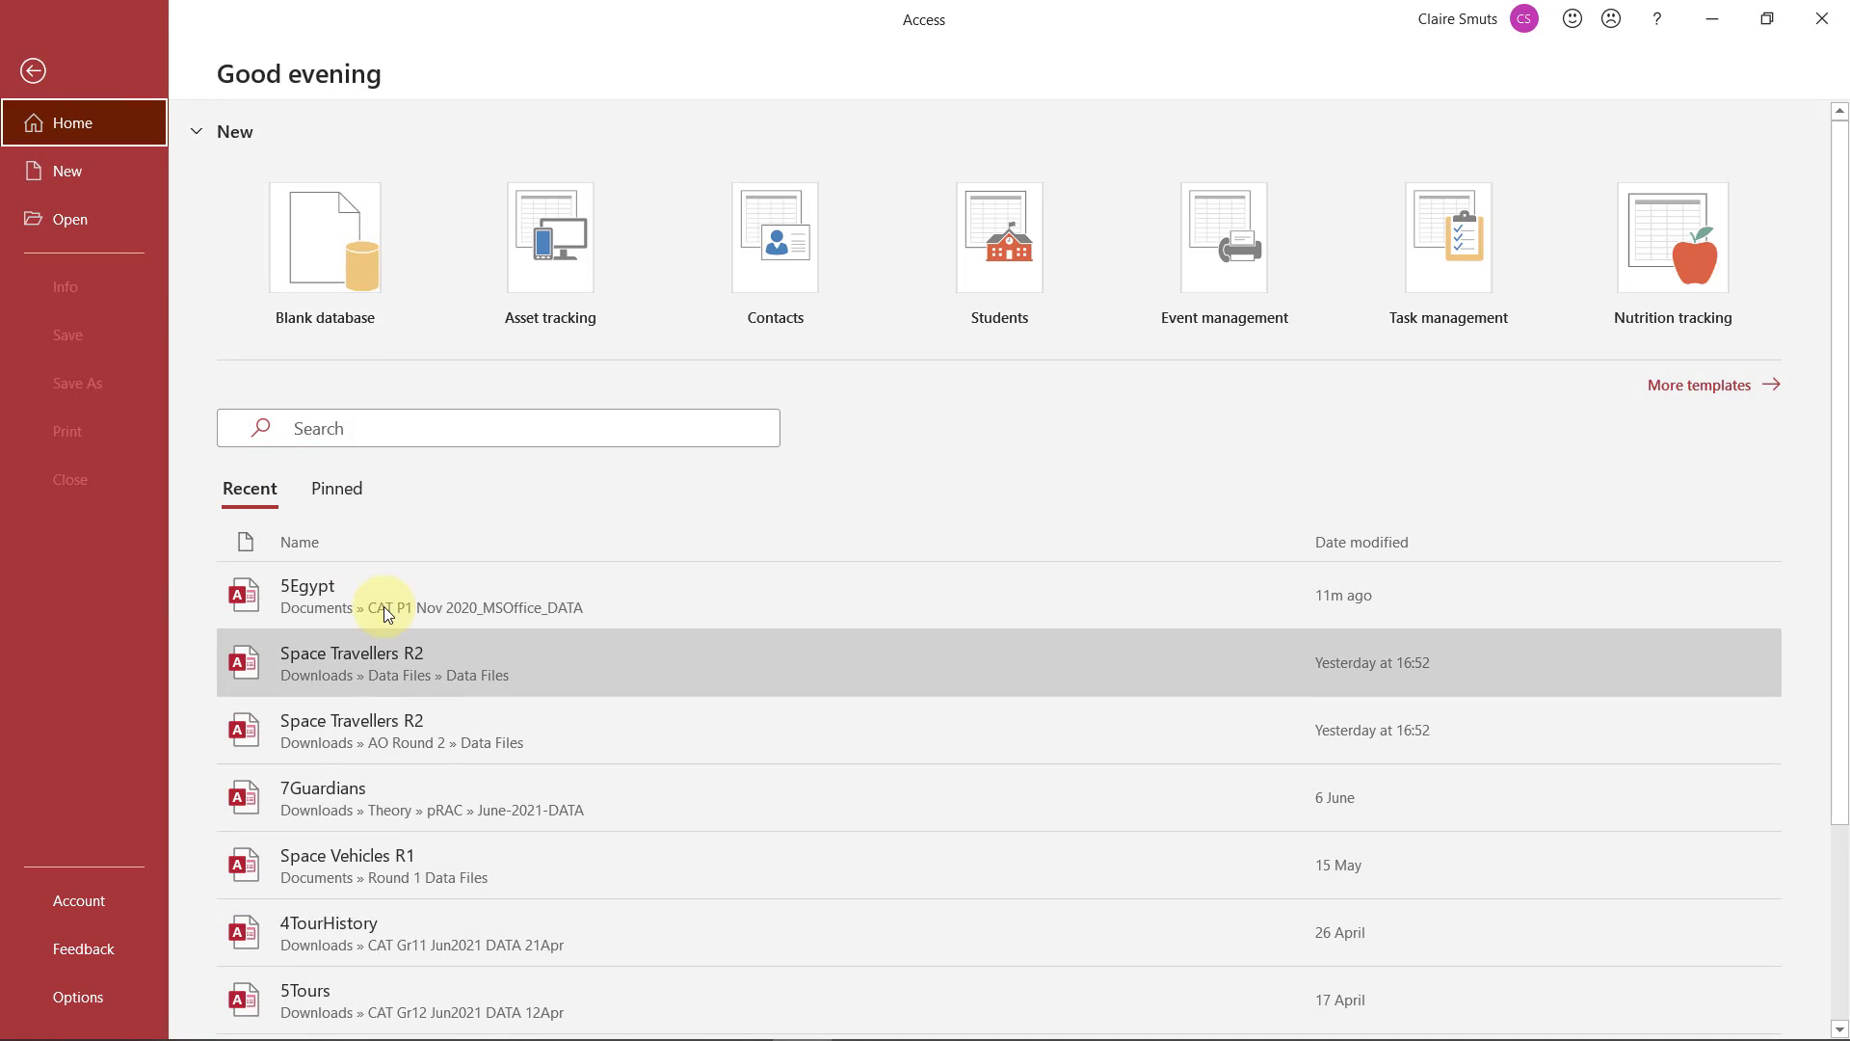
pyautogui.click(384, 605)
pyautogui.doubleClick(88, 299)
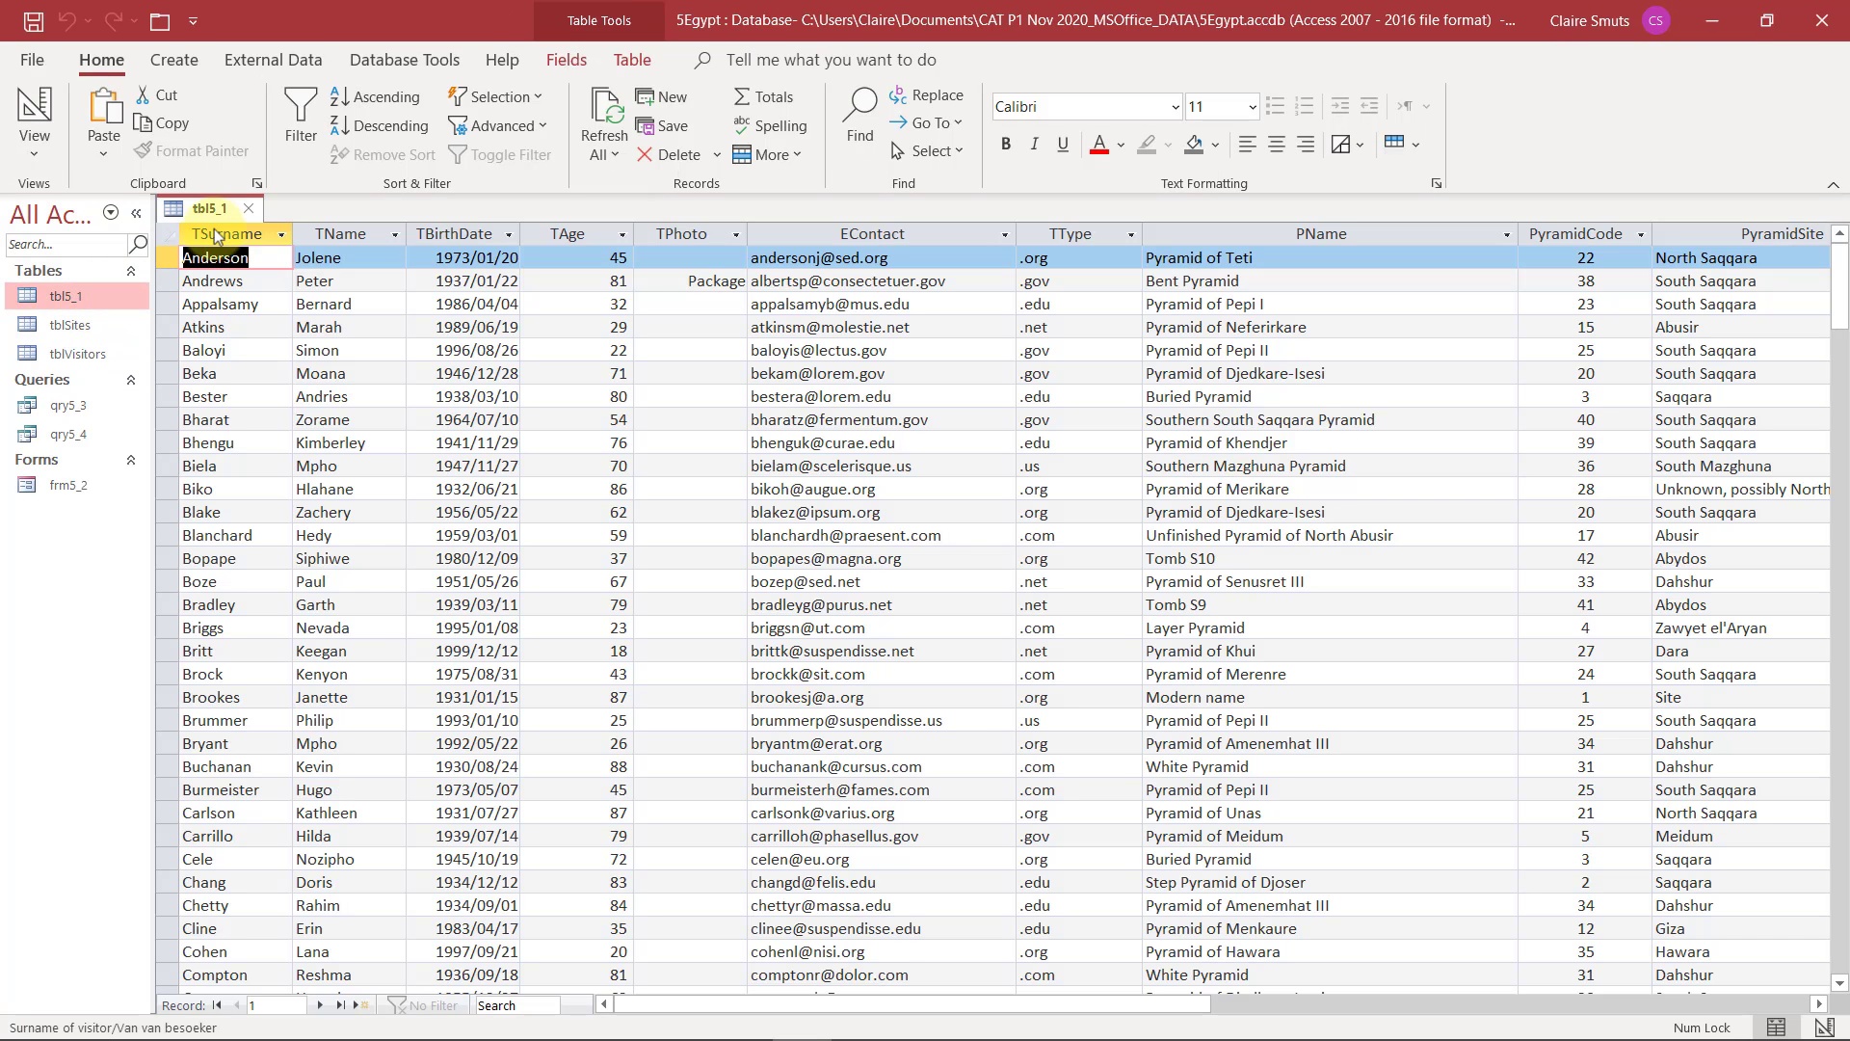
pyautogui.click(249, 208)
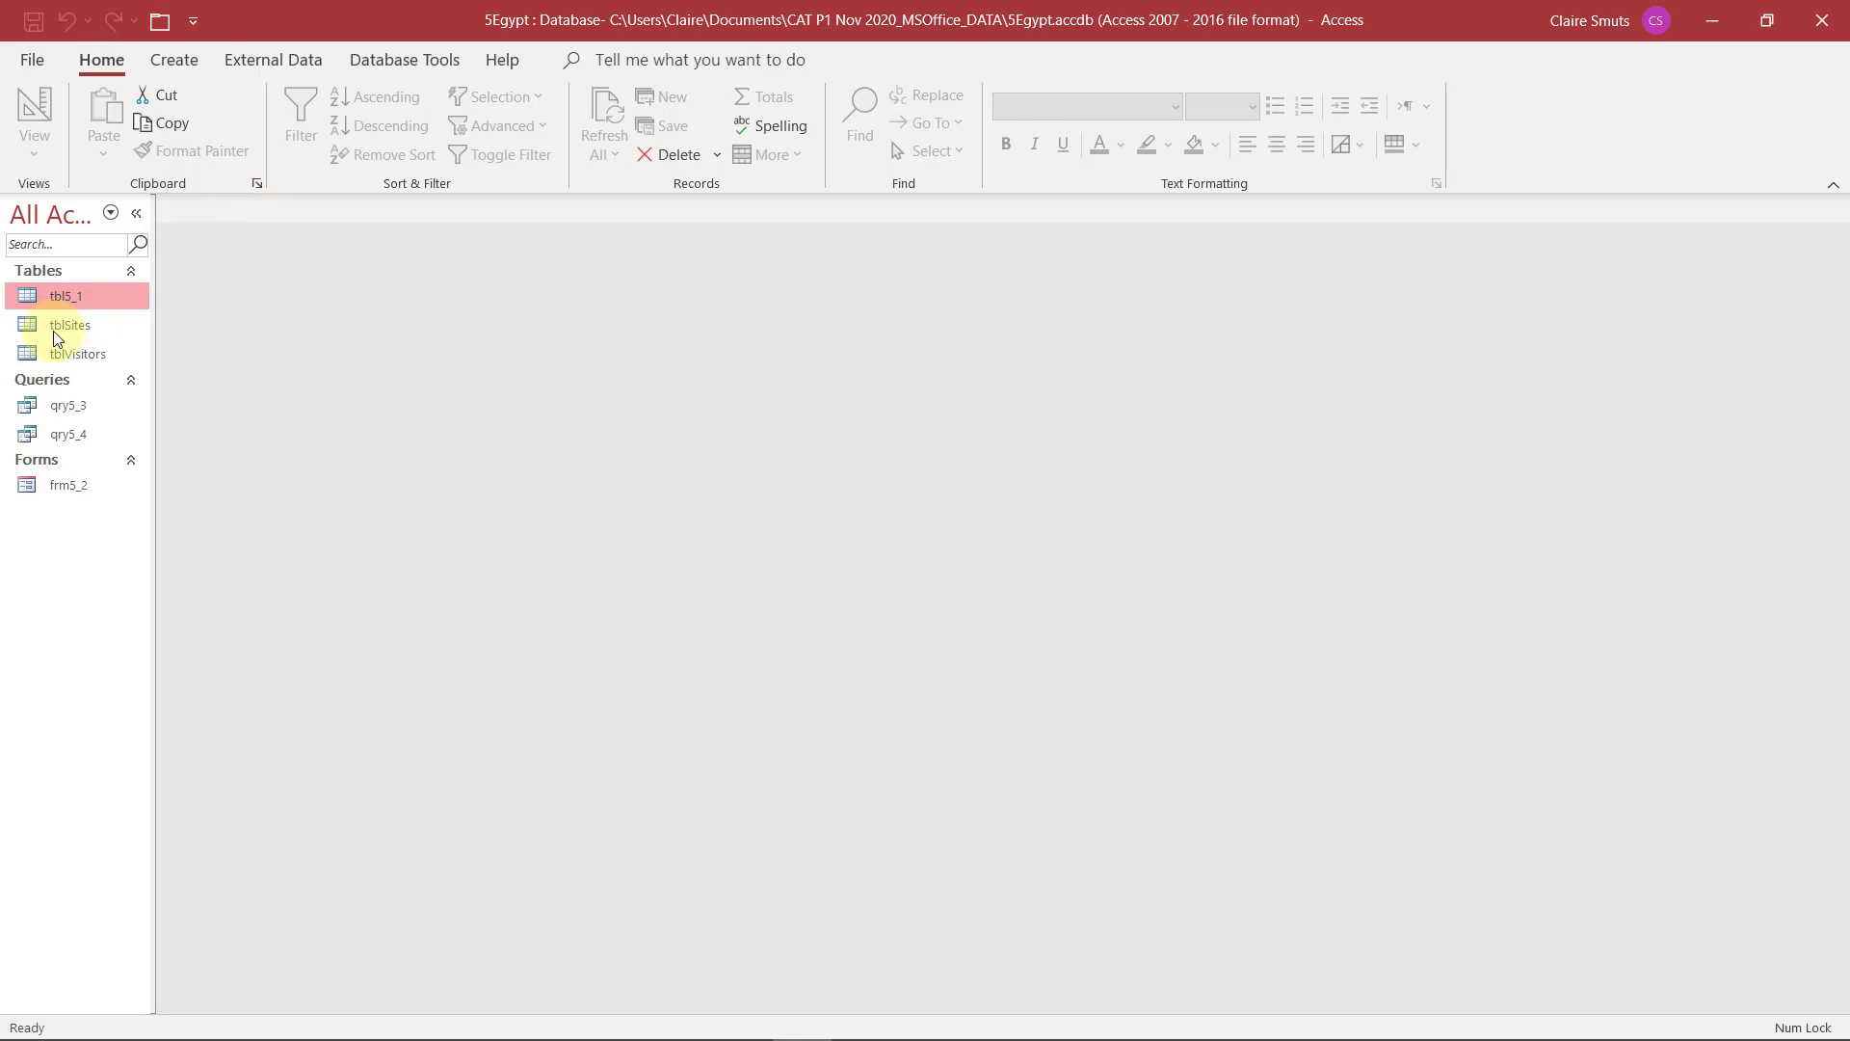
# Read question 5.2 in the exam paper and open frm5_2 to look through its first records in Form View
pyautogui.hotkey('alt', 'Tab')
pyautogui.click(90, 485)
pyautogui.doubleClick(89, 485)
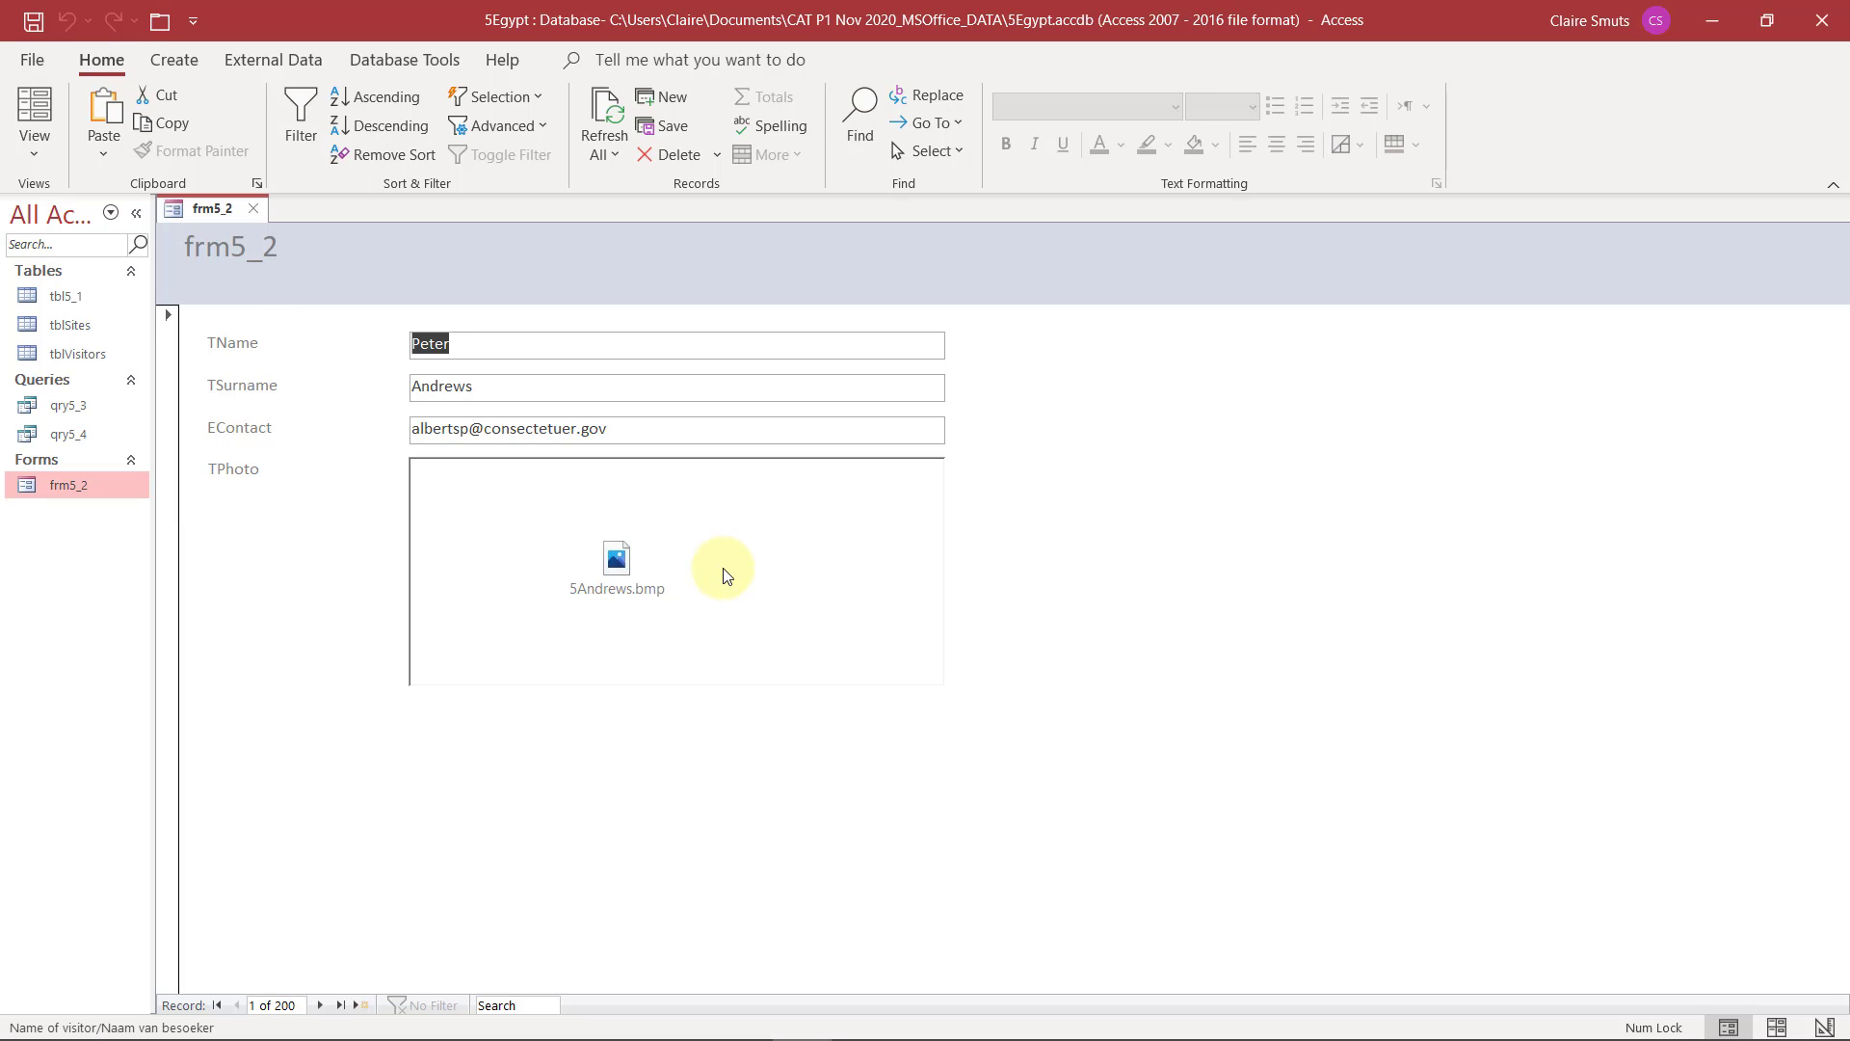
pyautogui.click(319, 1005)
pyautogui.click(235, 1006)
# Switch frm5_2 to Design View and move the TName field below TSurname
pyautogui.click(37, 159)
pyautogui.click(97, 306)
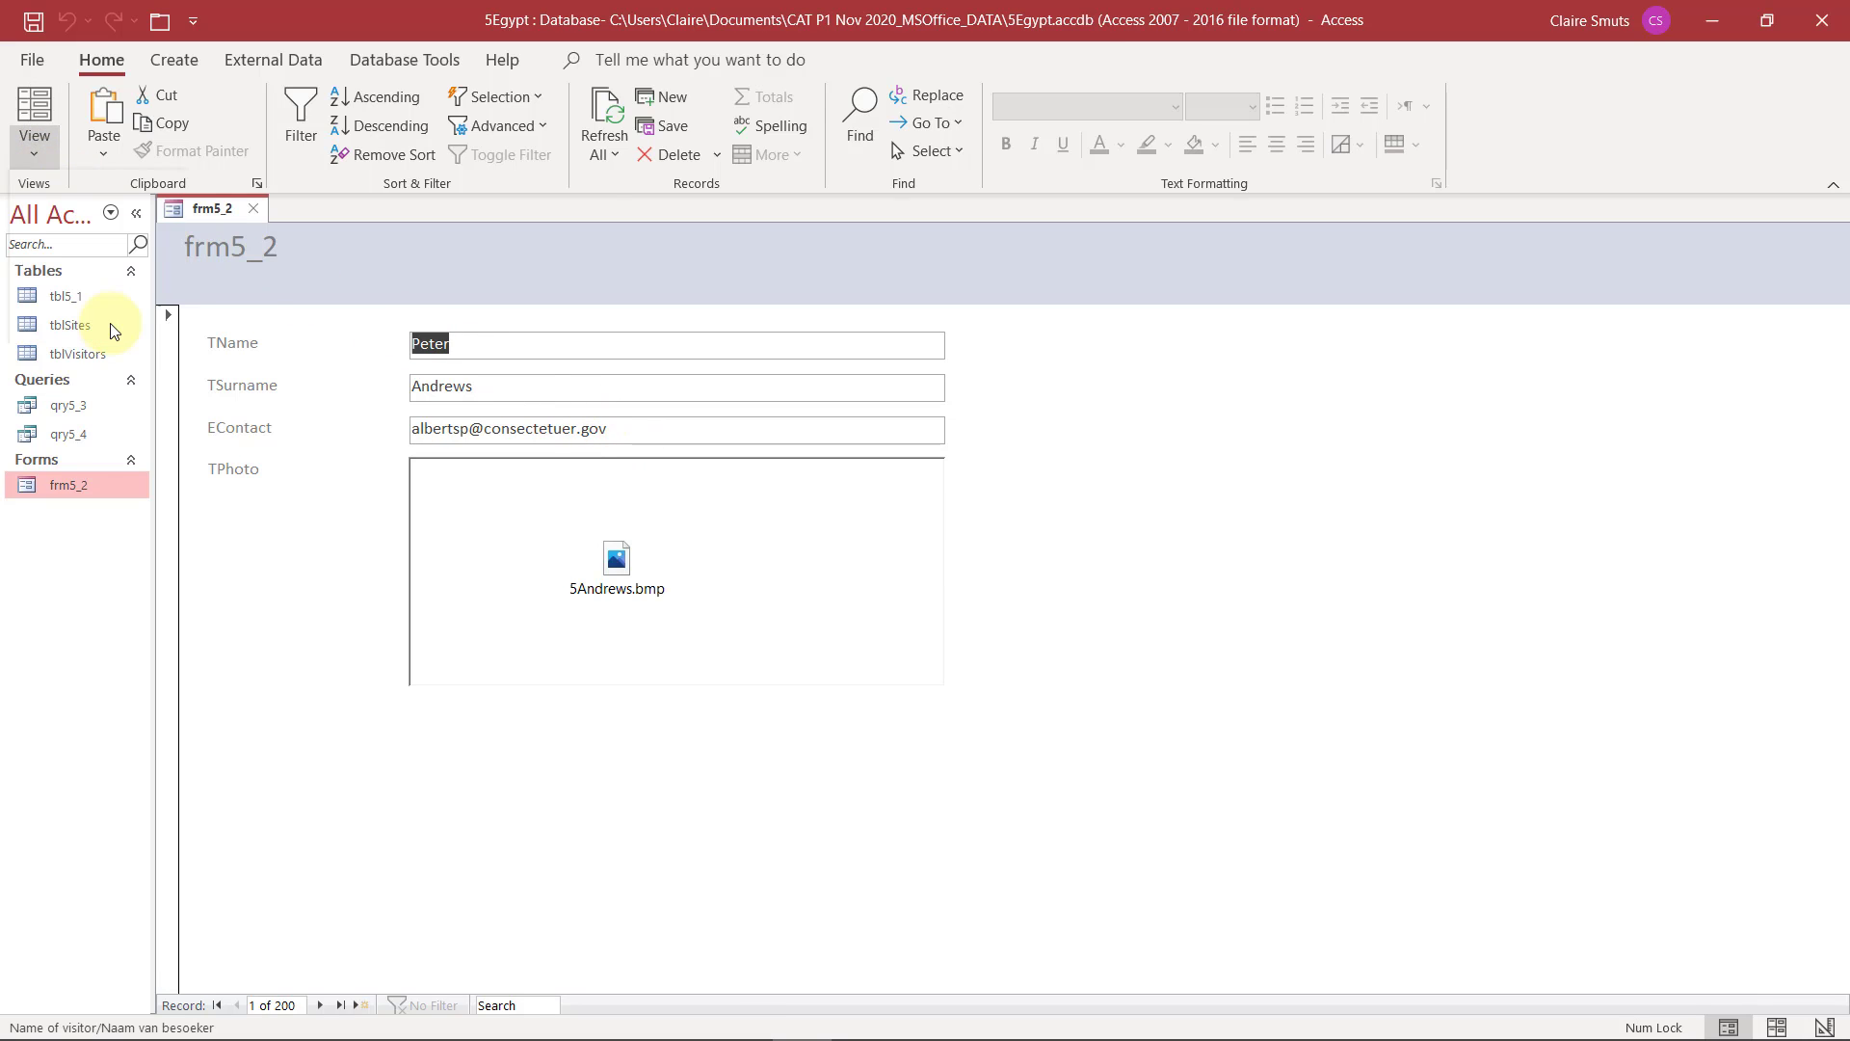
pyautogui.click(377, 419)
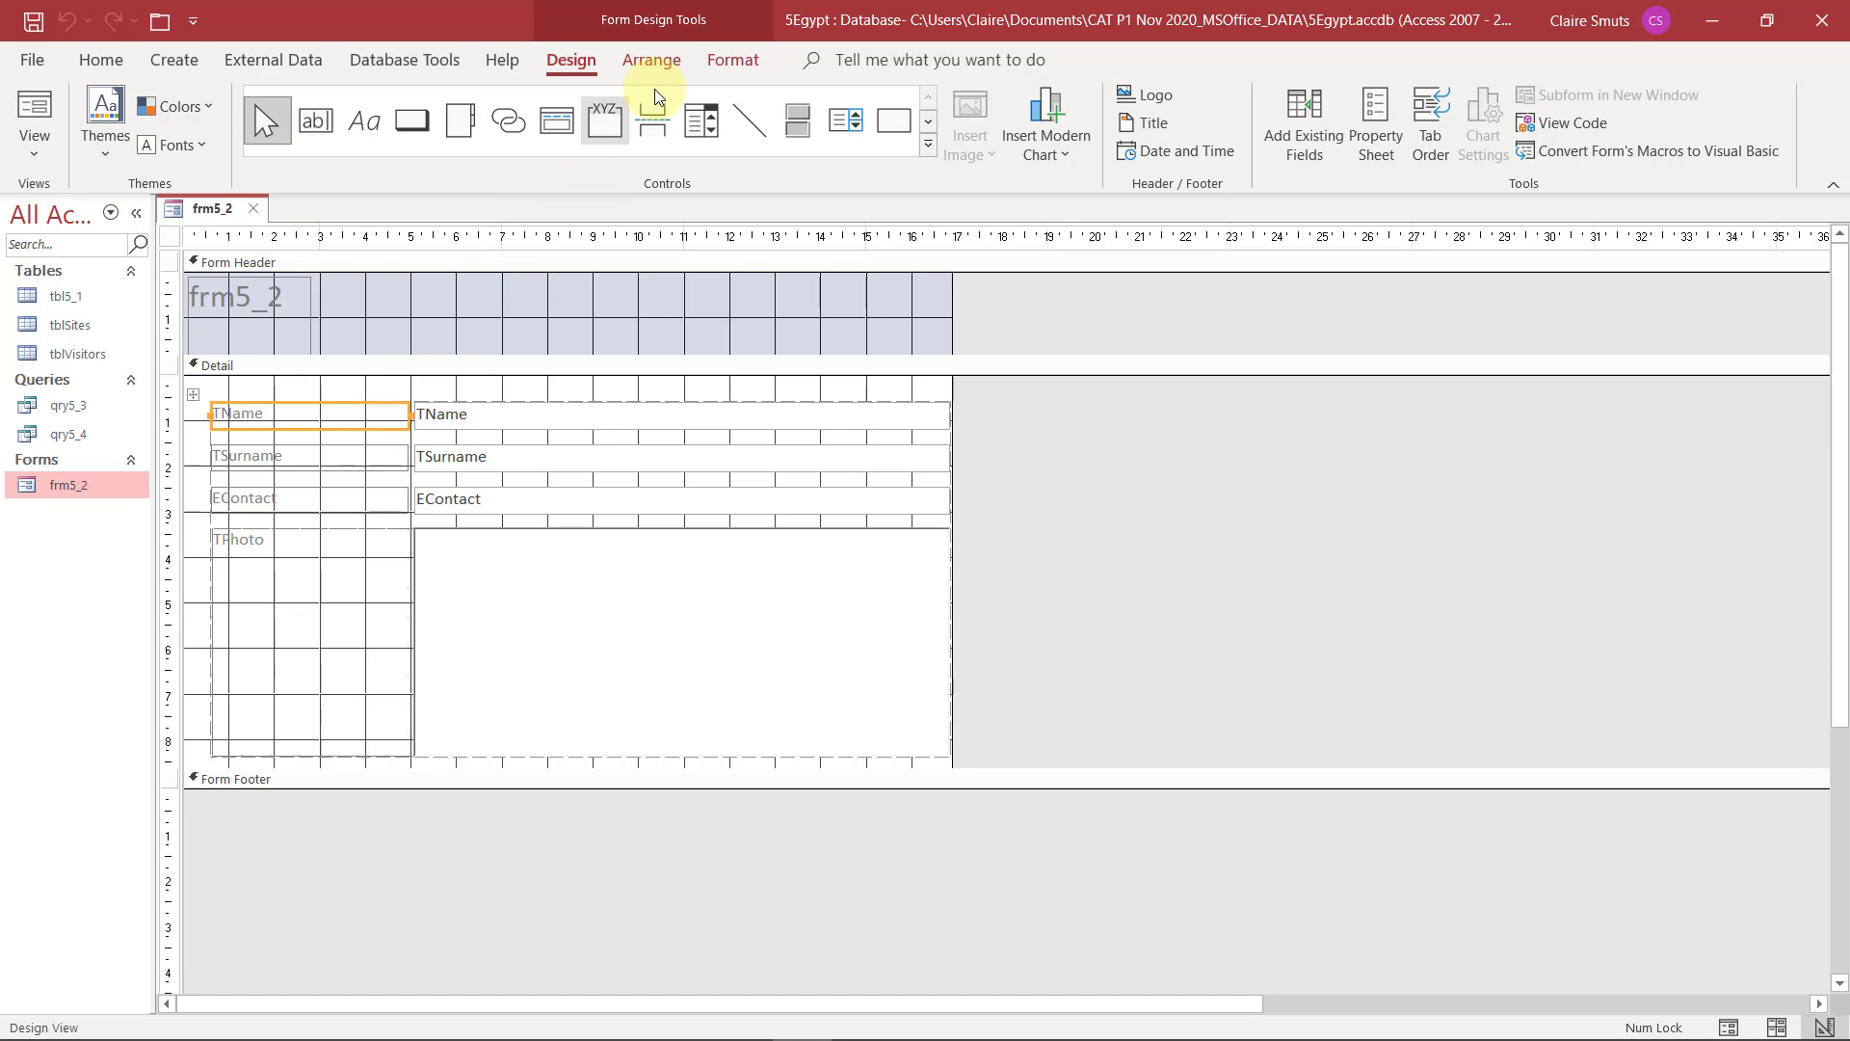
pyautogui.click(263, 431)
pyautogui.moveTo(263, 431); pyautogui.dragTo(268, 483)
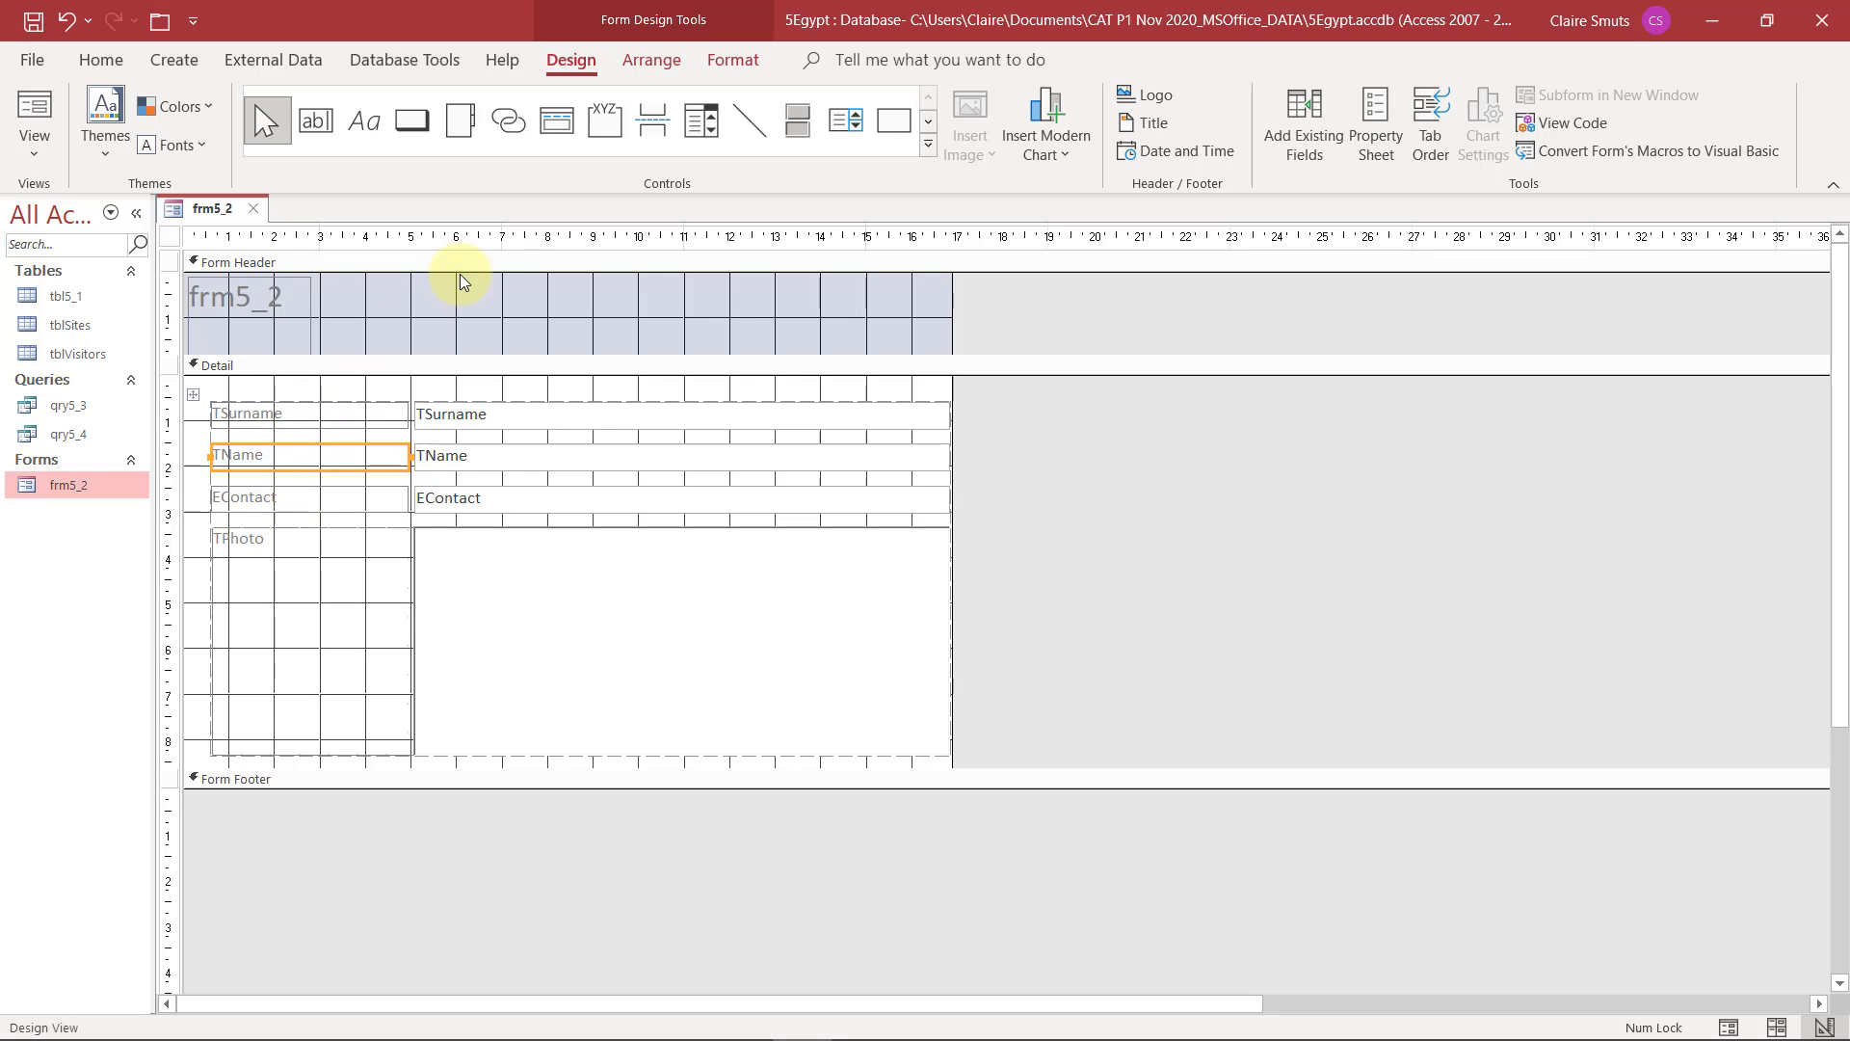
pyautogui.click(647, 64)
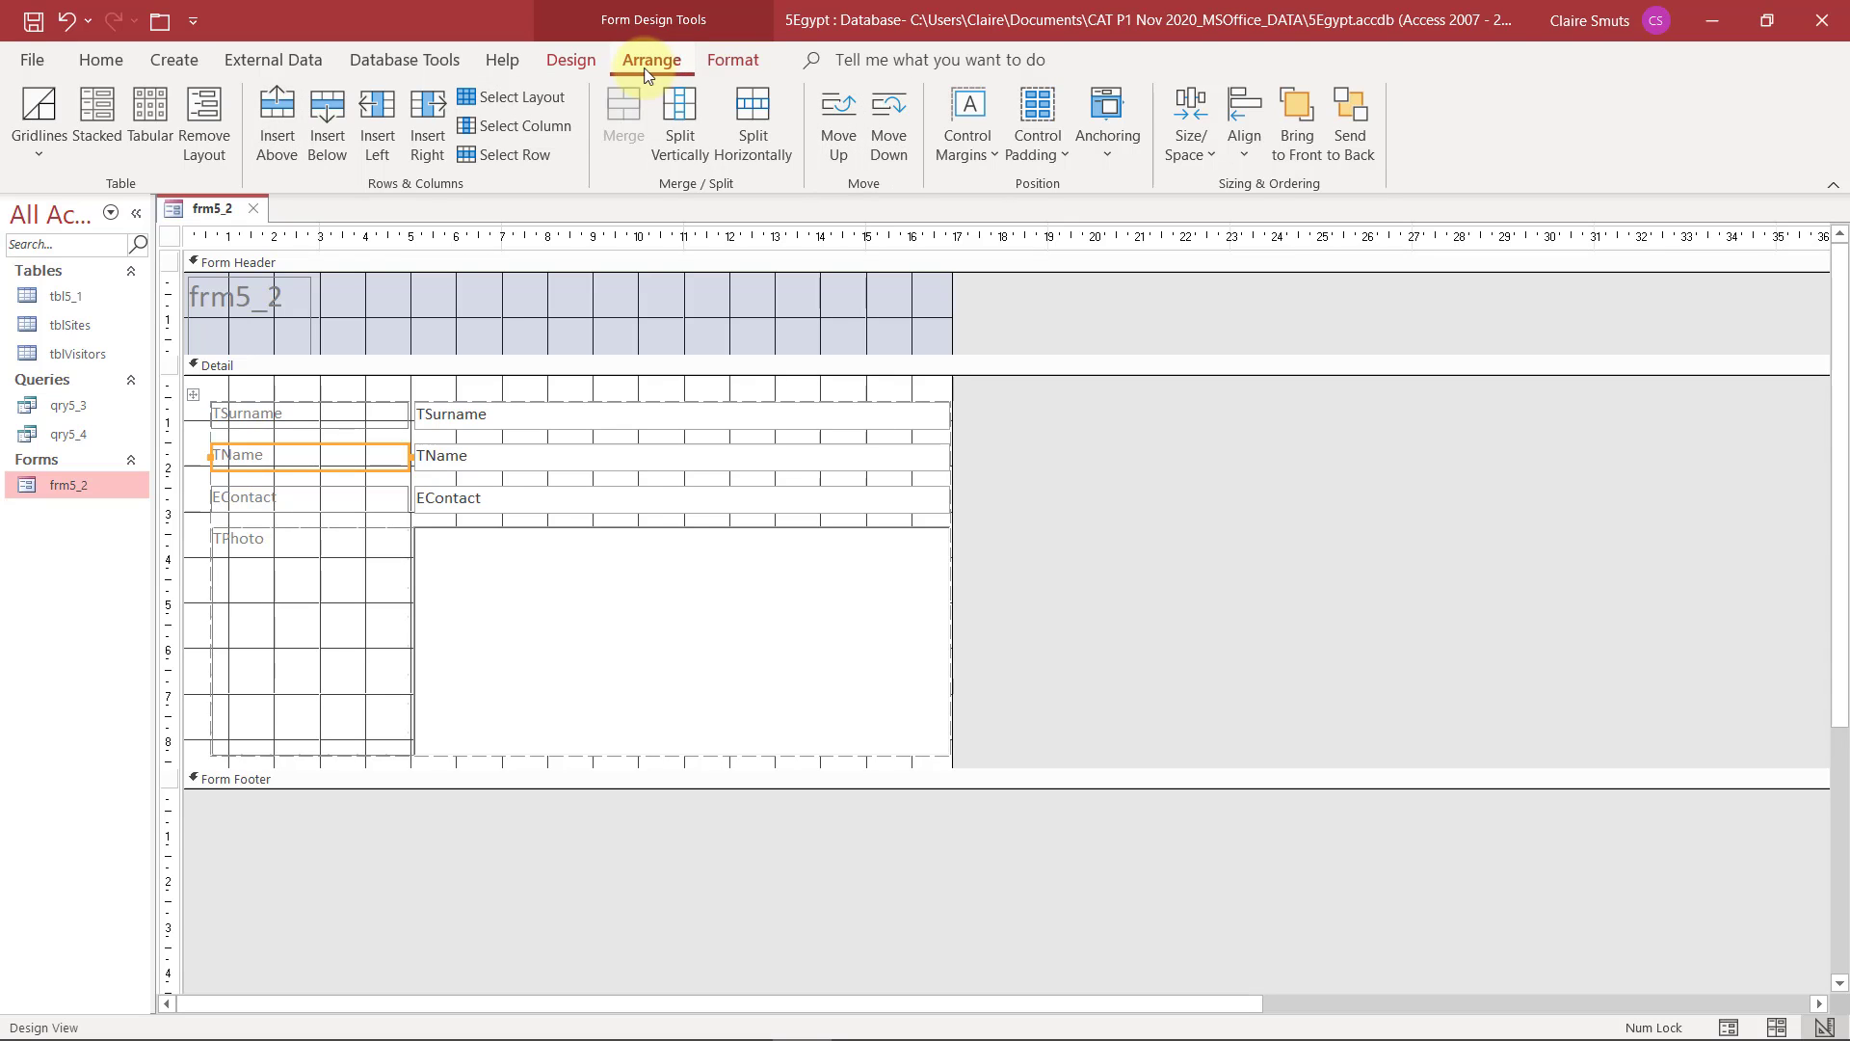
pyautogui.click(572, 69)
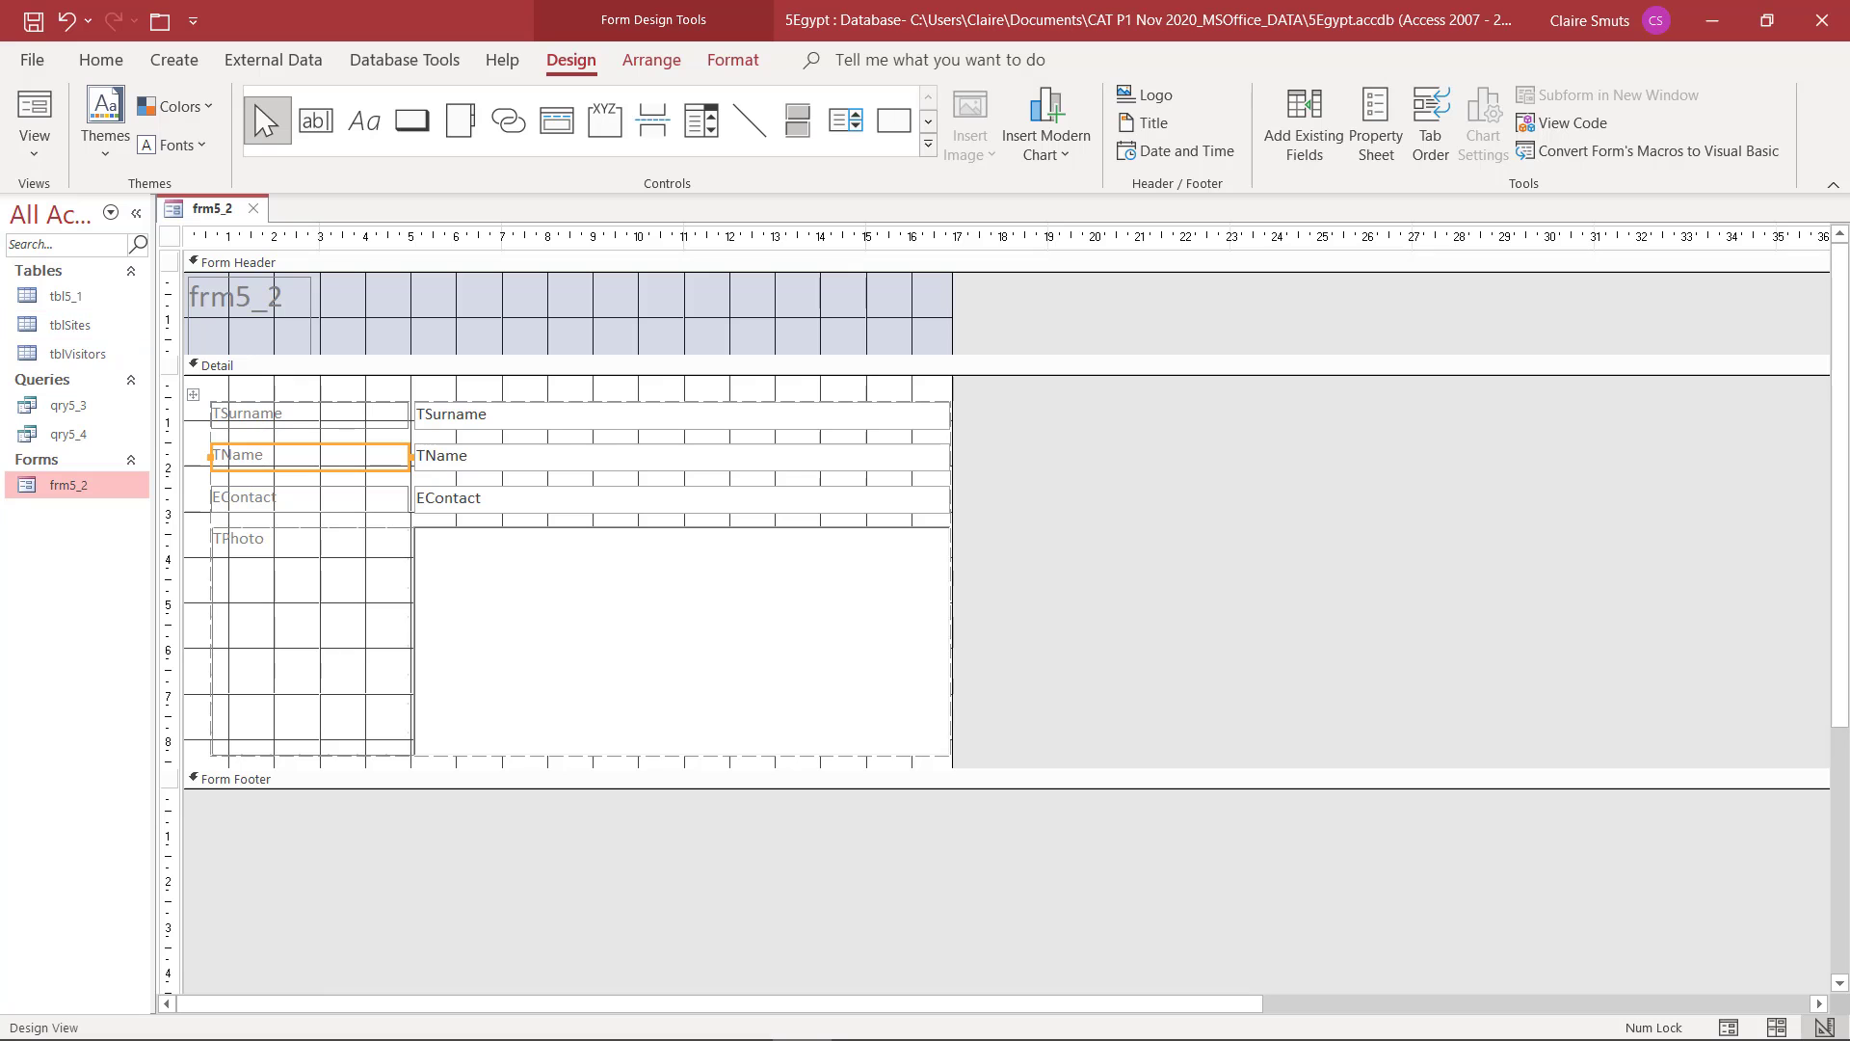
# Replace the frm5_2 heading in the form header with the examination number and close the property sheet
pyautogui.click(1711, 20)
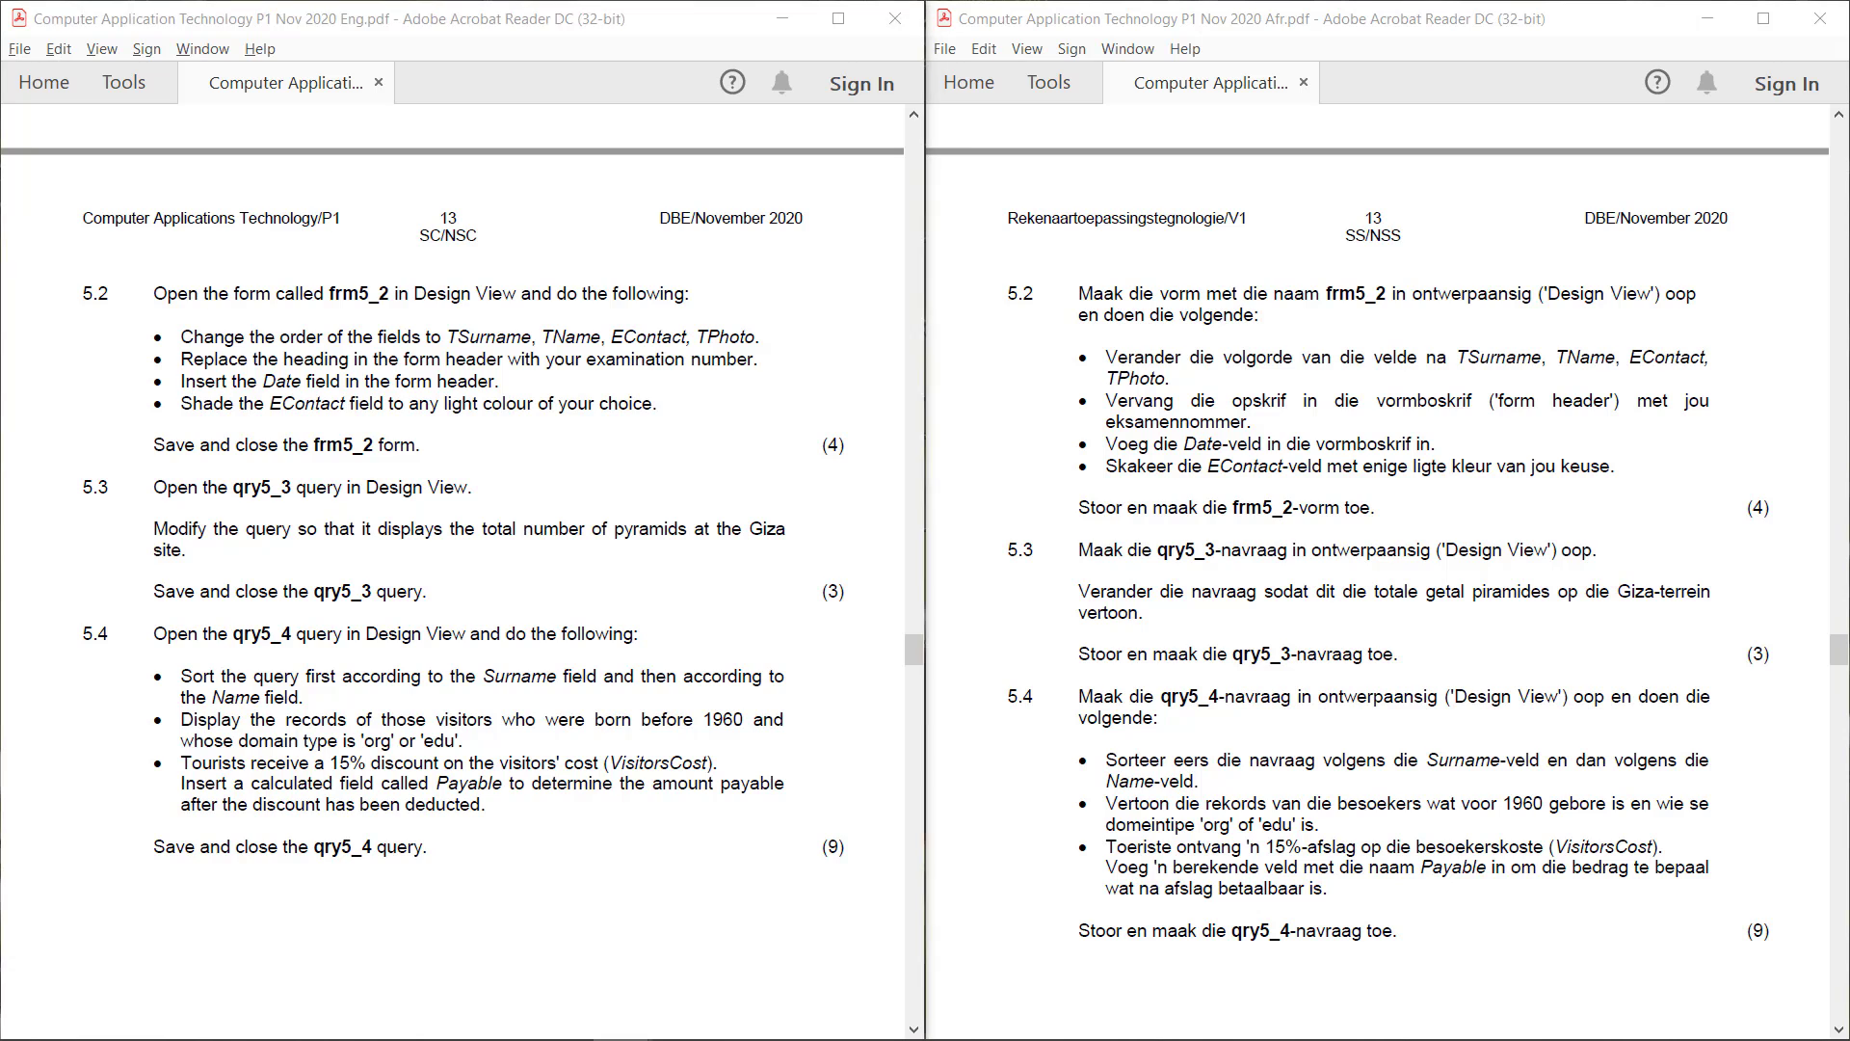
pyautogui.hotkey('alt', 'Tab')
pyautogui.doubleClick(277, 292)
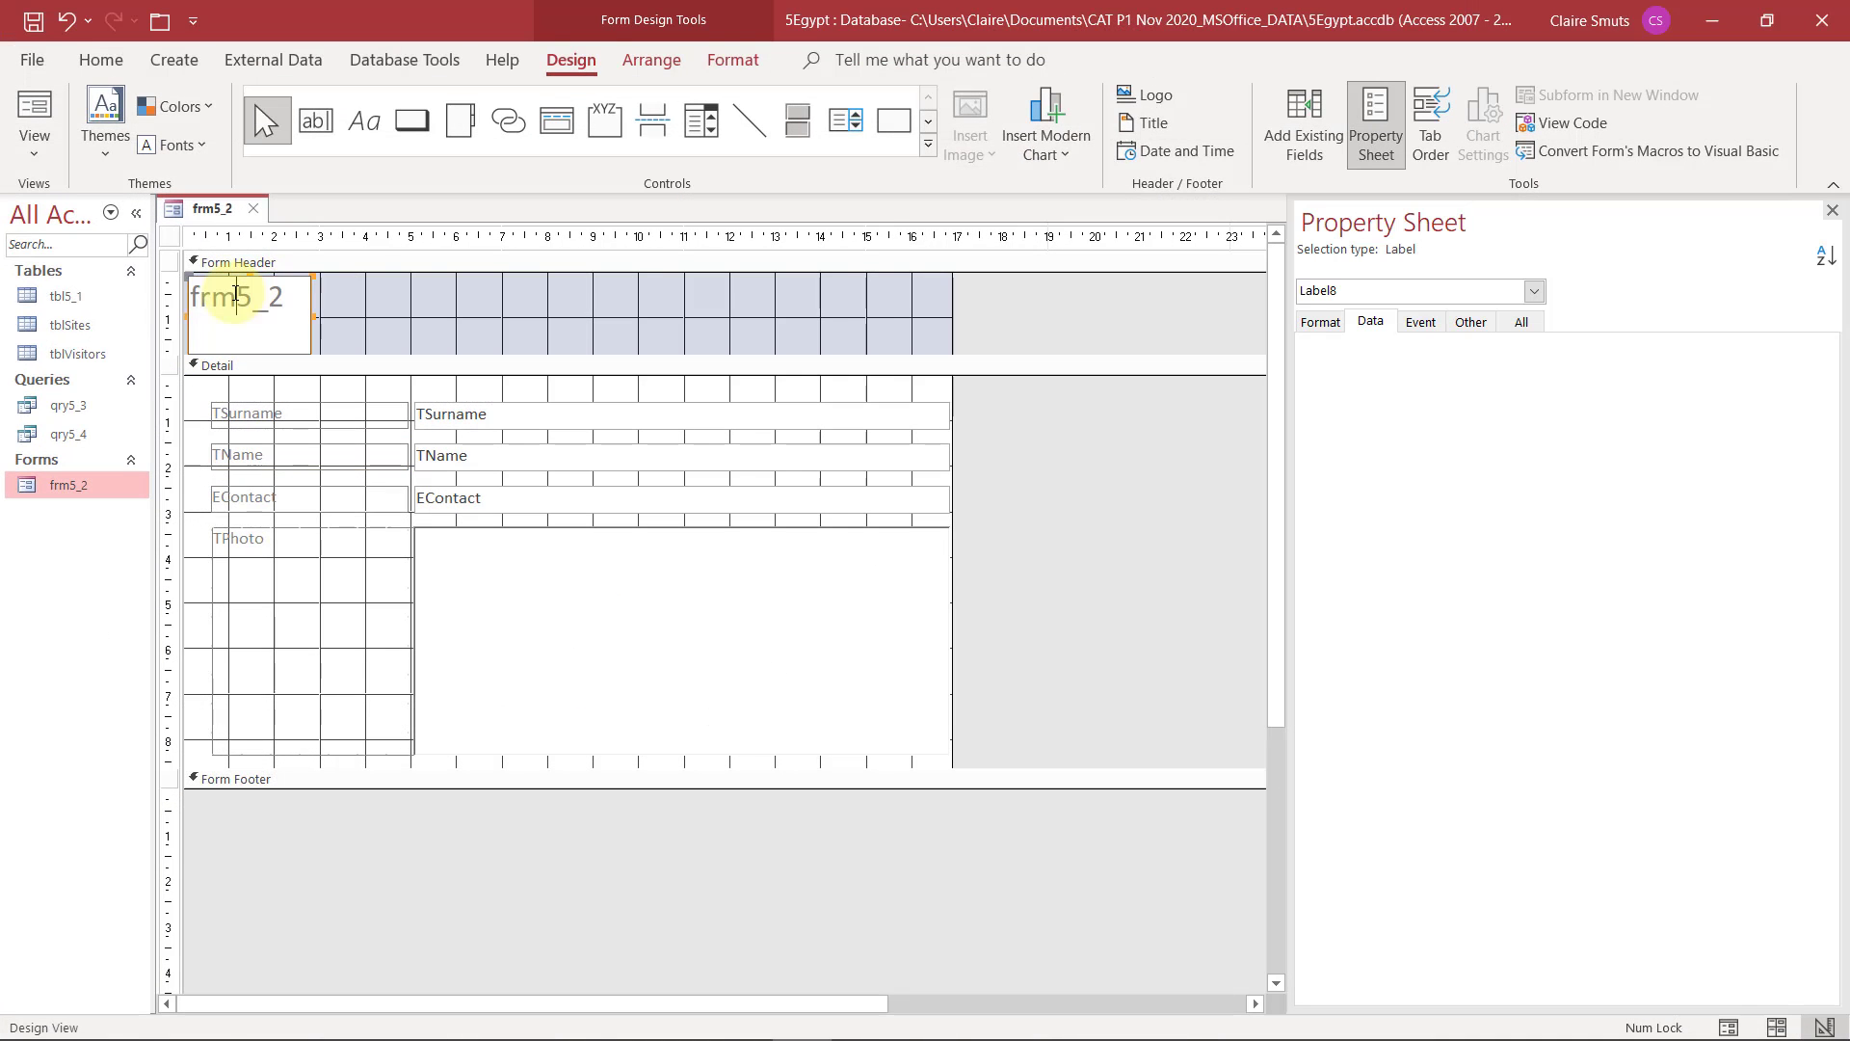
pyautogui.doubleClick(234, 293)
pyautogui.moveTo(278, 296); pyautogui.dragTo(130, 302)
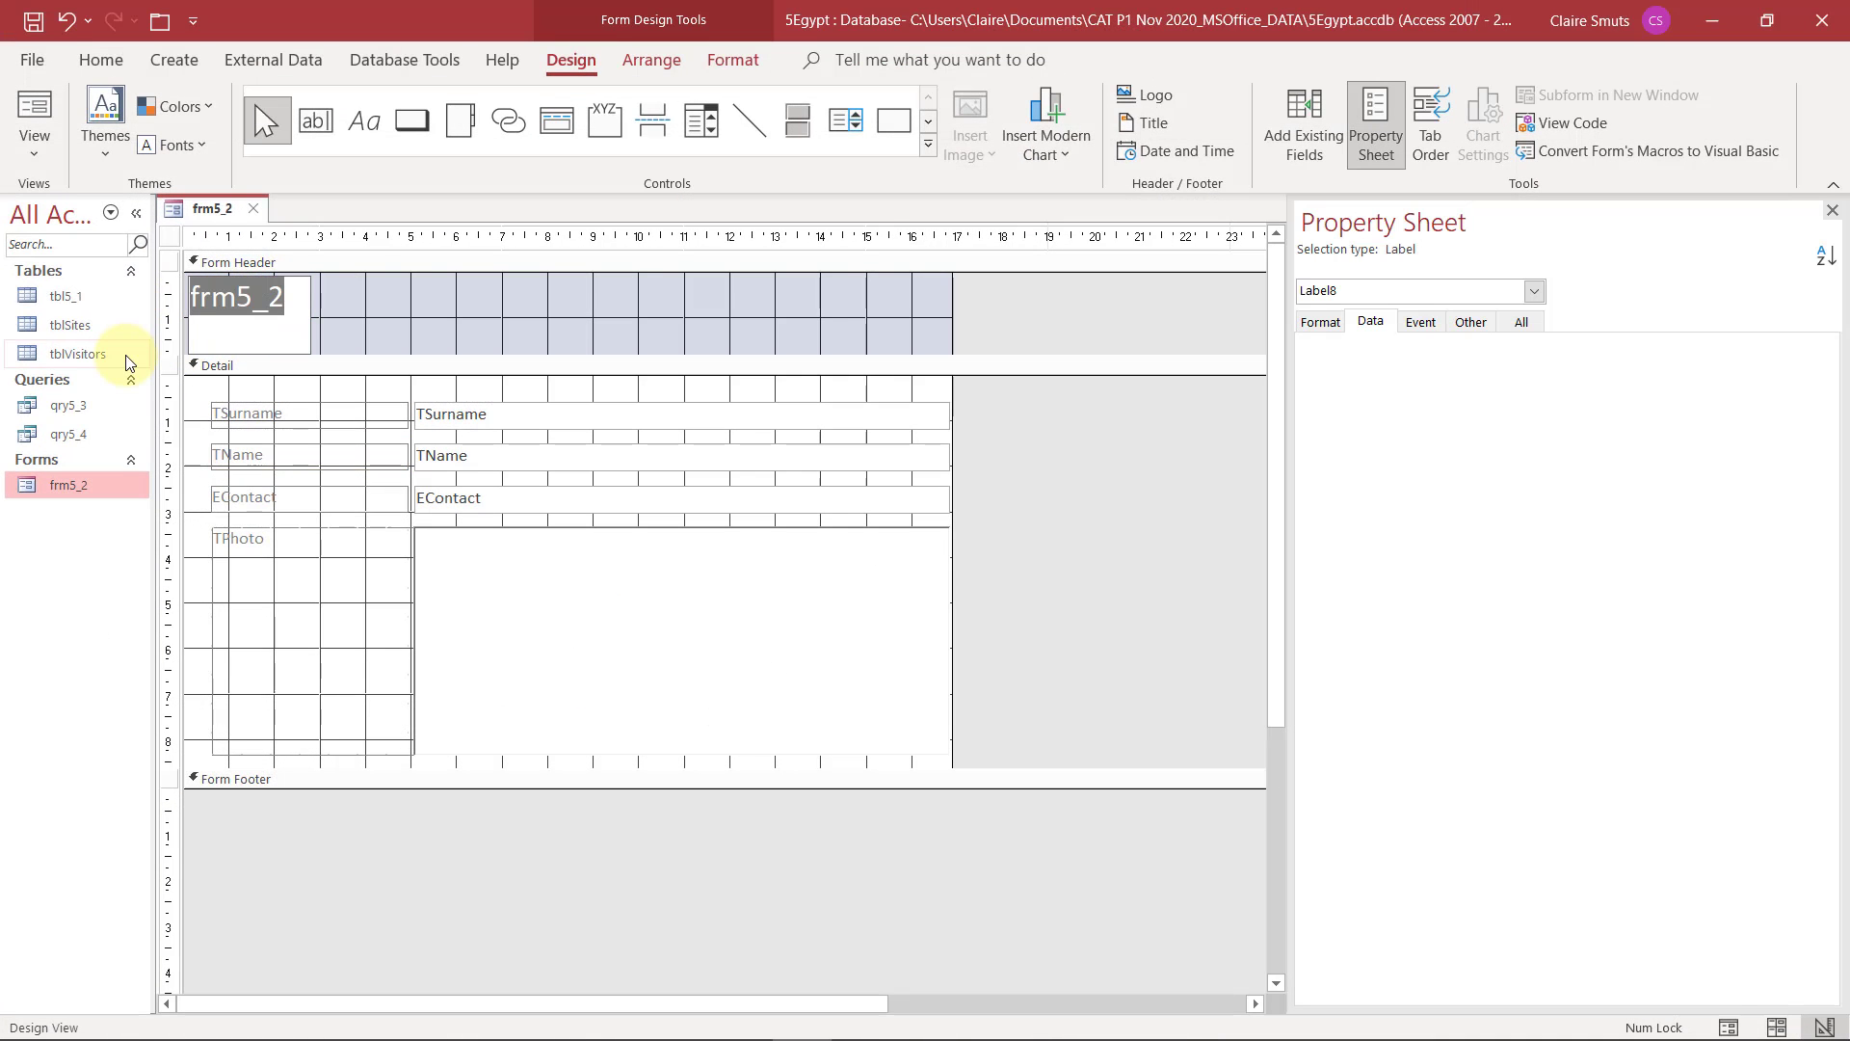
pyautogui.write('13541561')
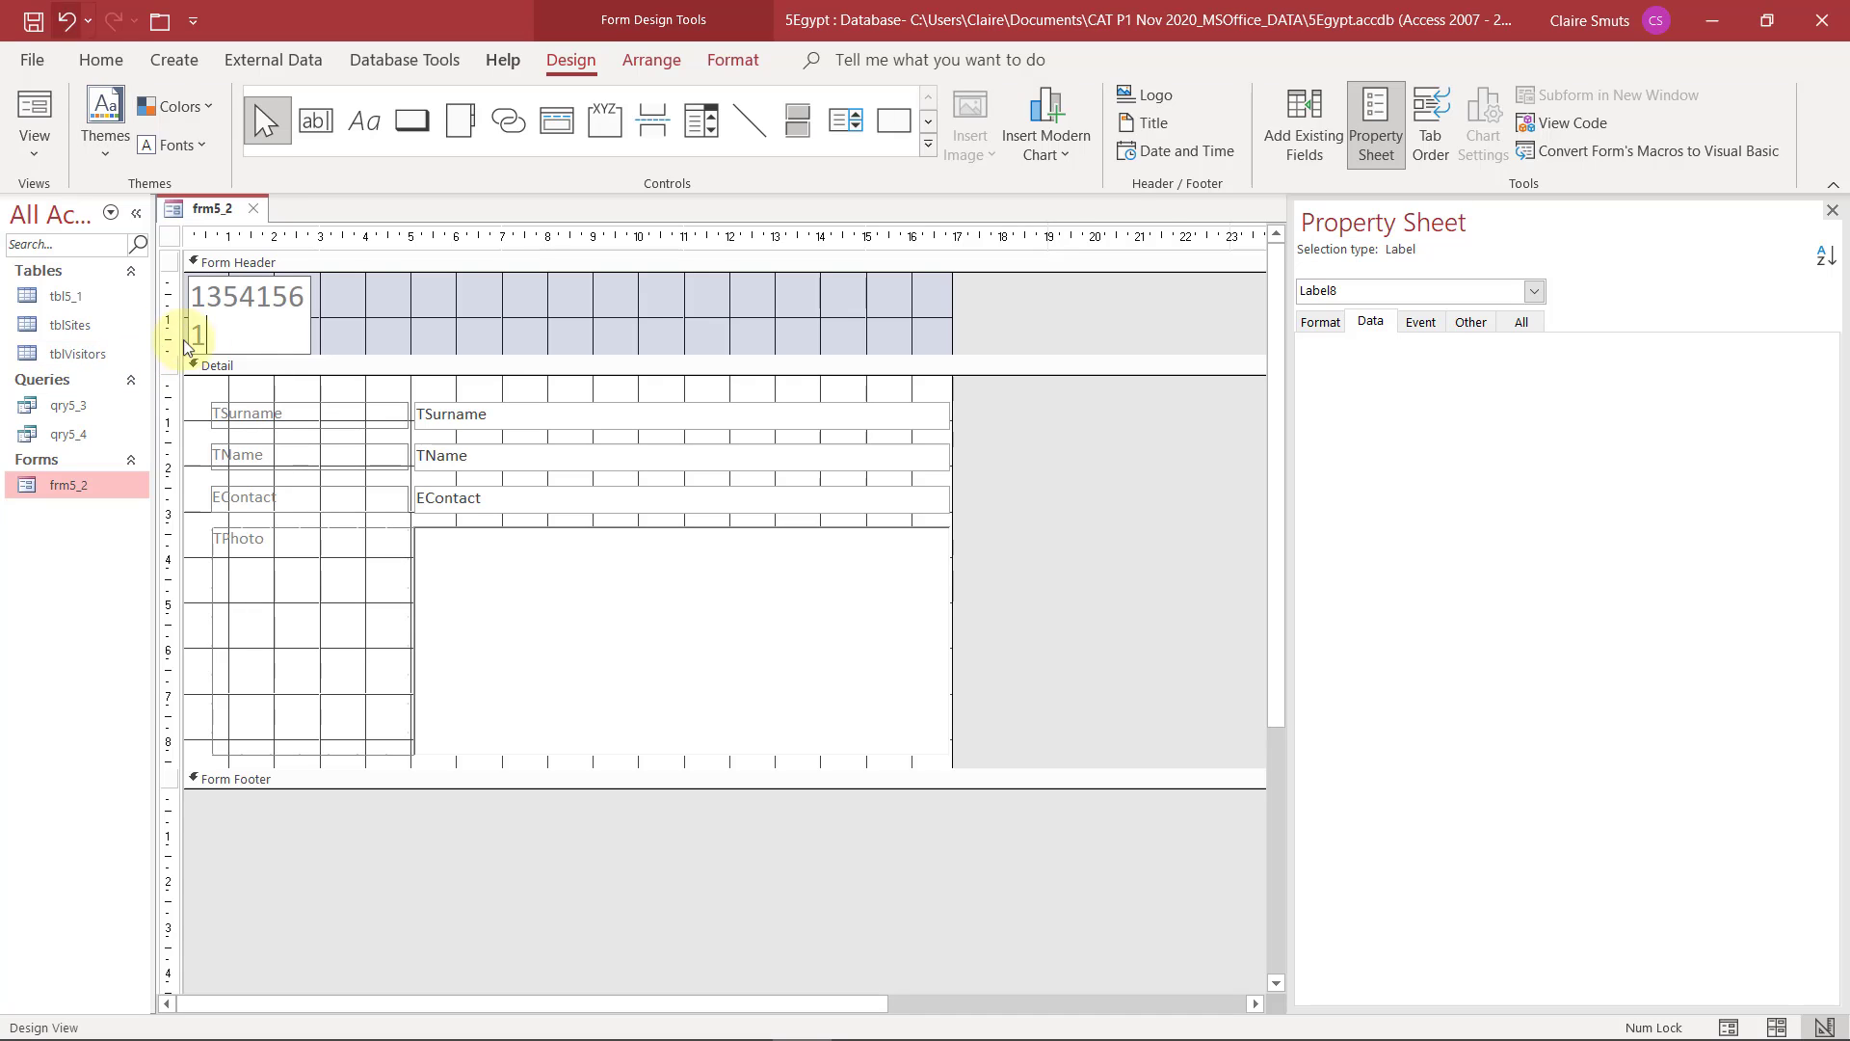
pyautogui.click(349, 297)
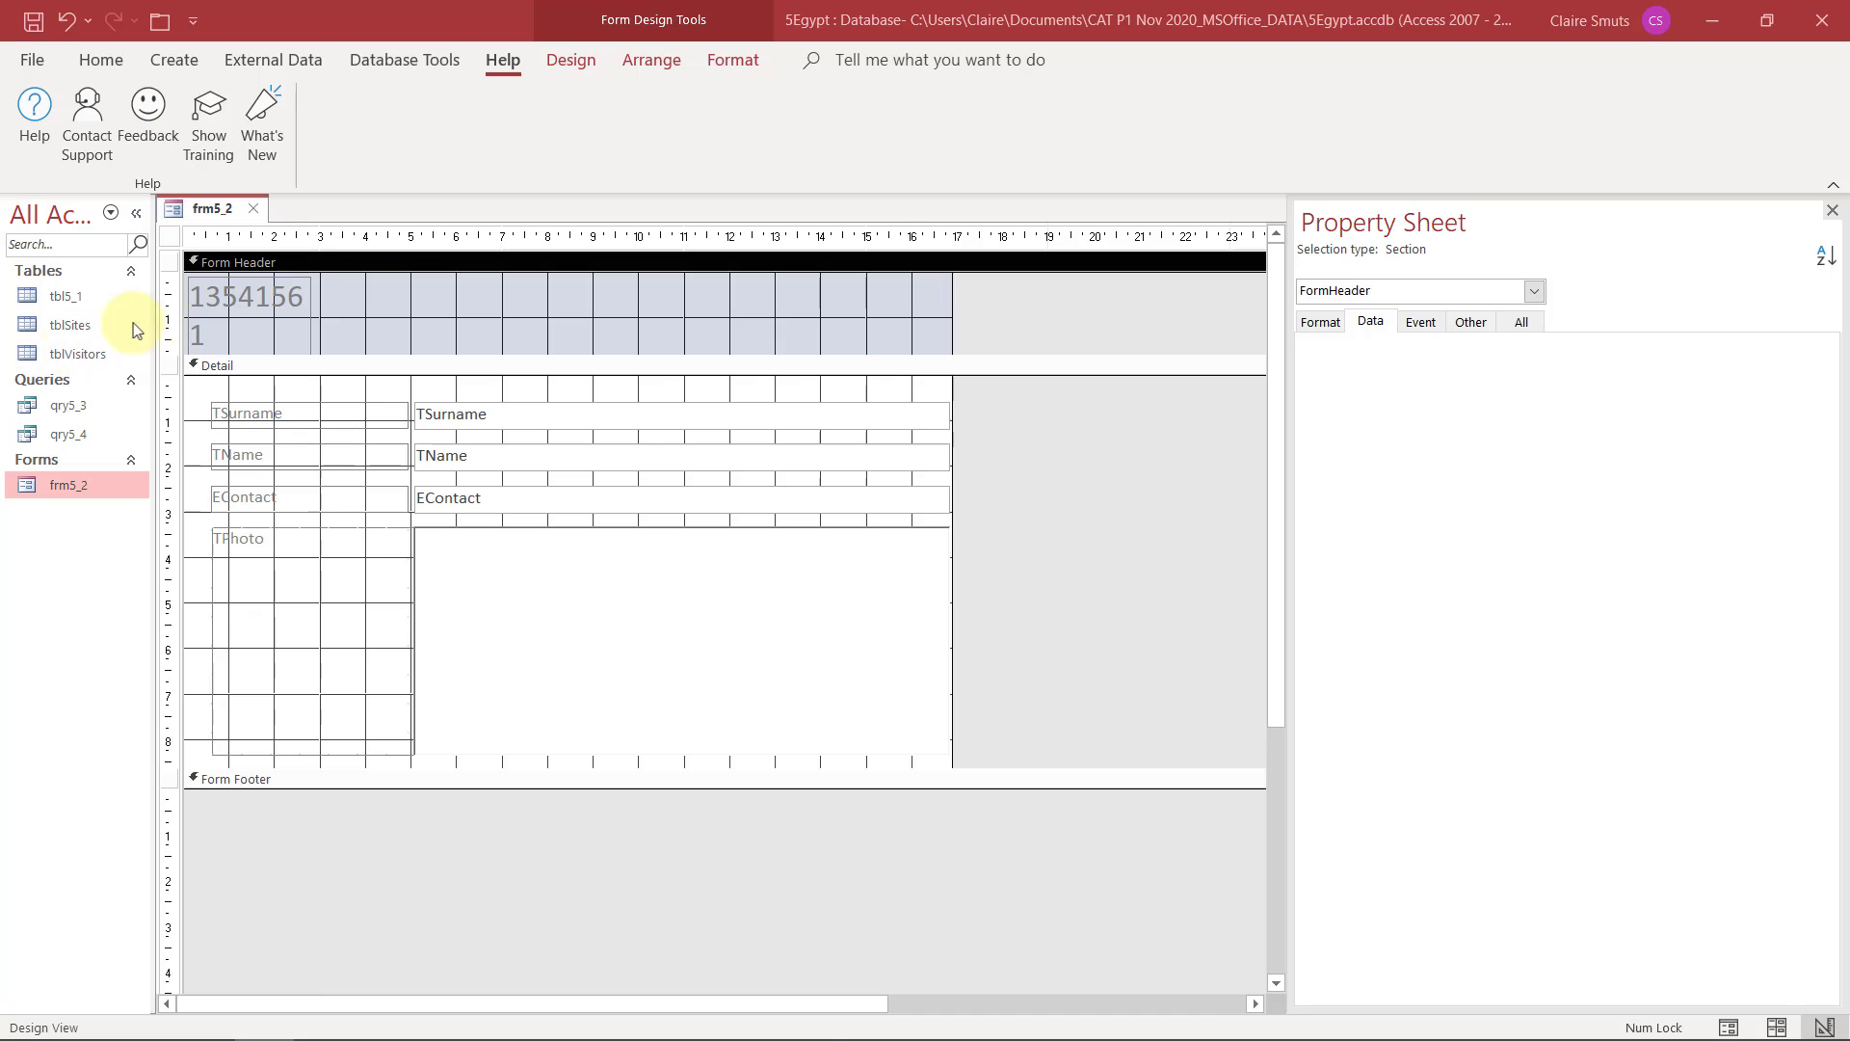
pyautogui.click(224, 287)
pyautogui.click(302, 279)
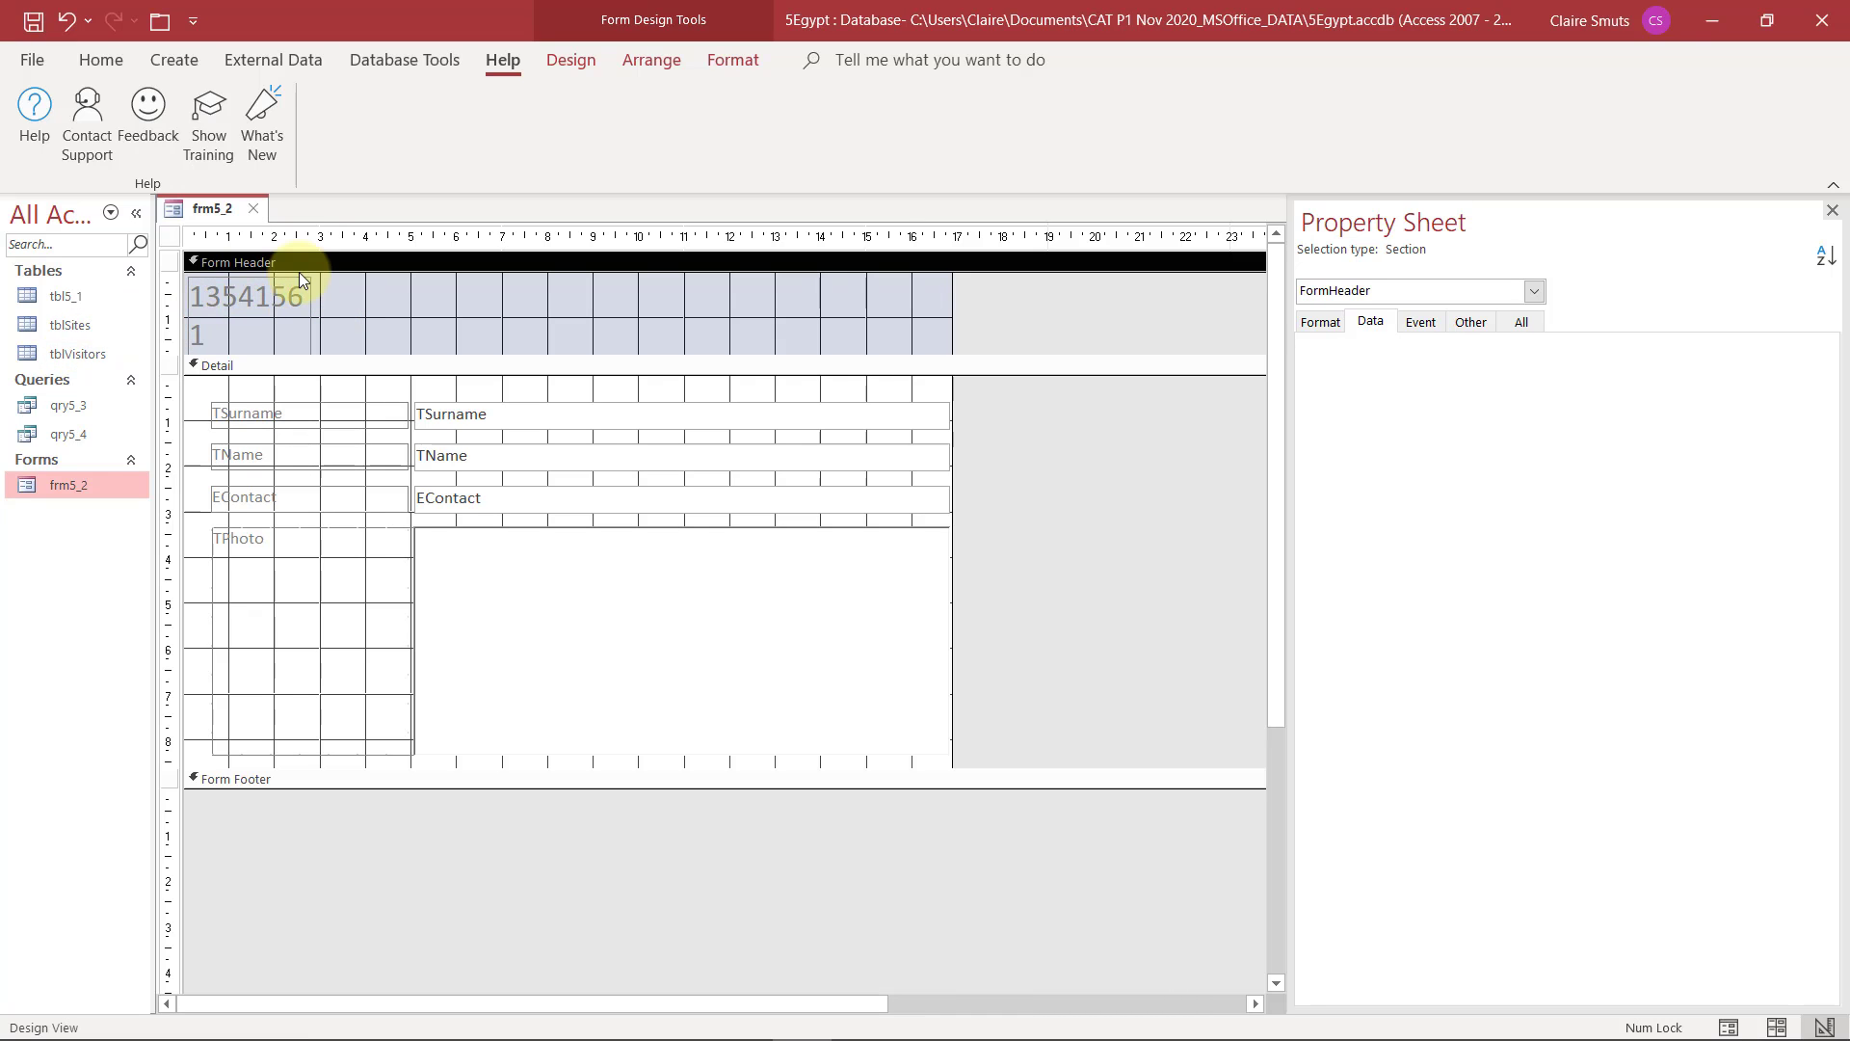
pyautogui.click(1832, 210)
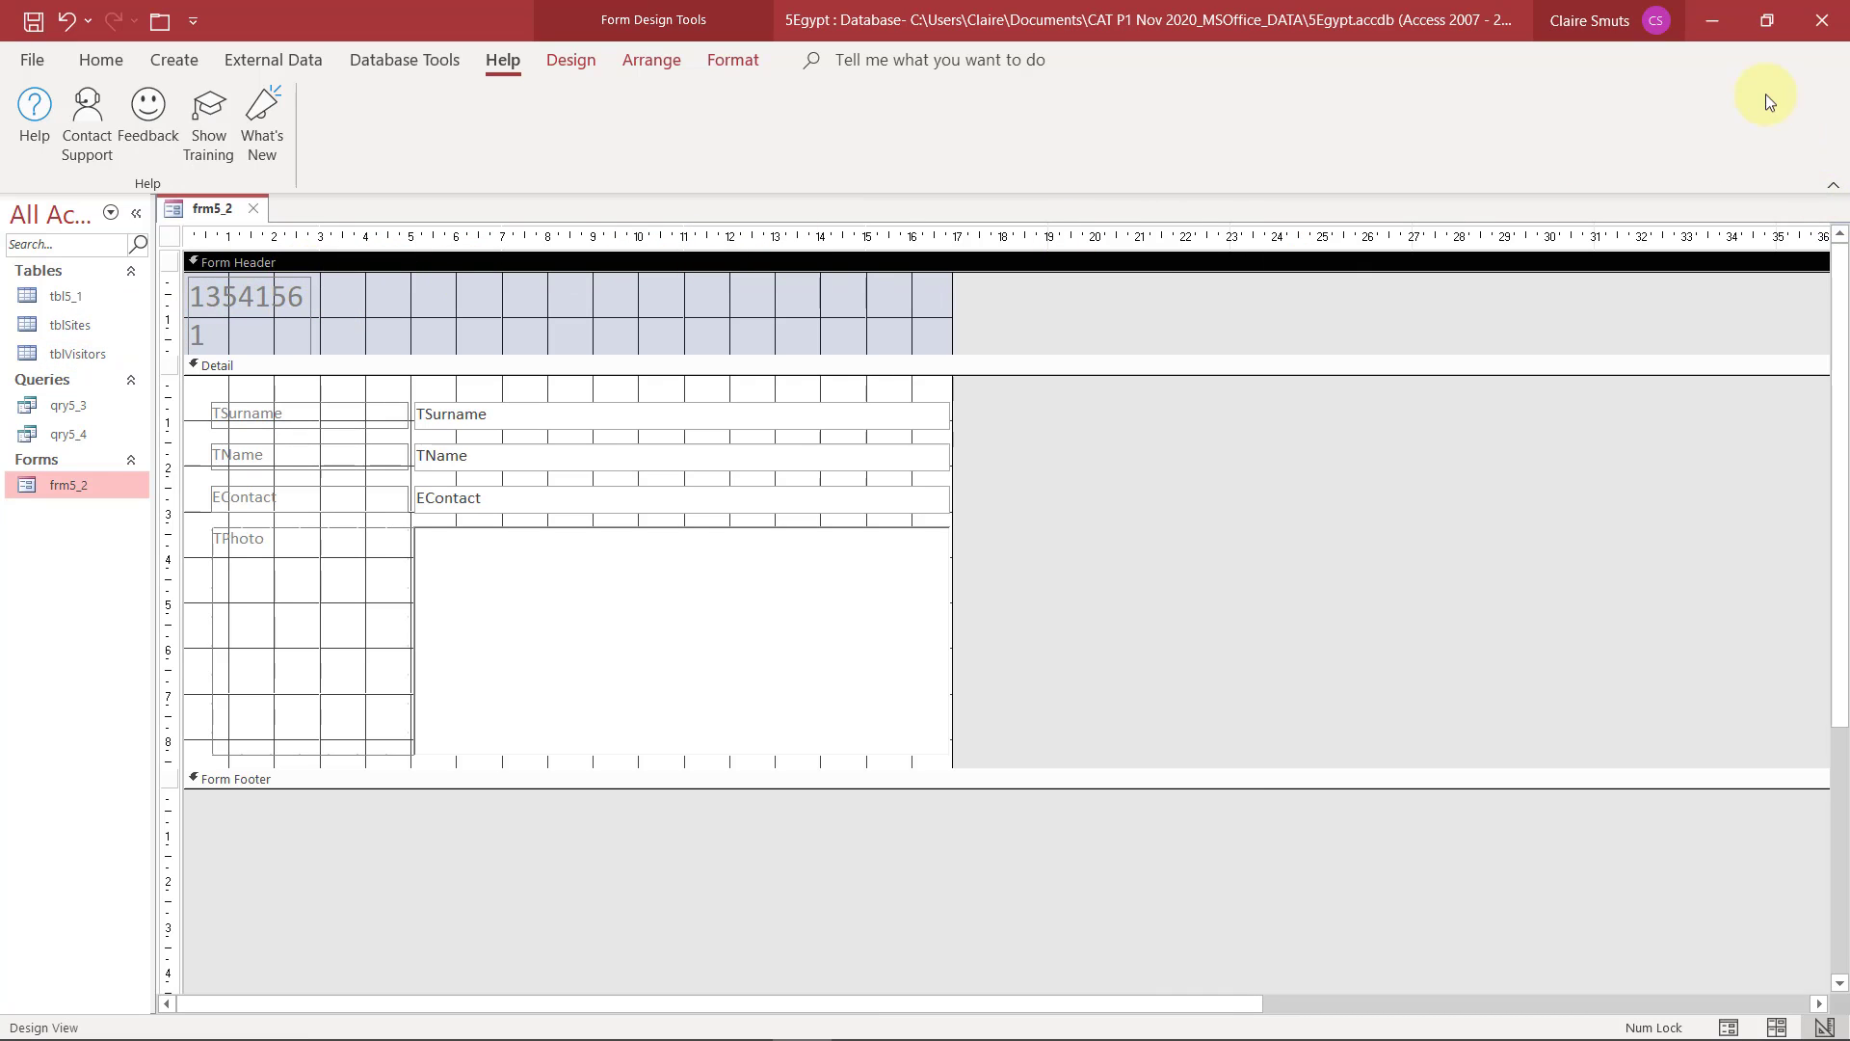
# Insert the date in the frm5_2 form header using the long date format, without the time
pyautogui.click(1713, 9)
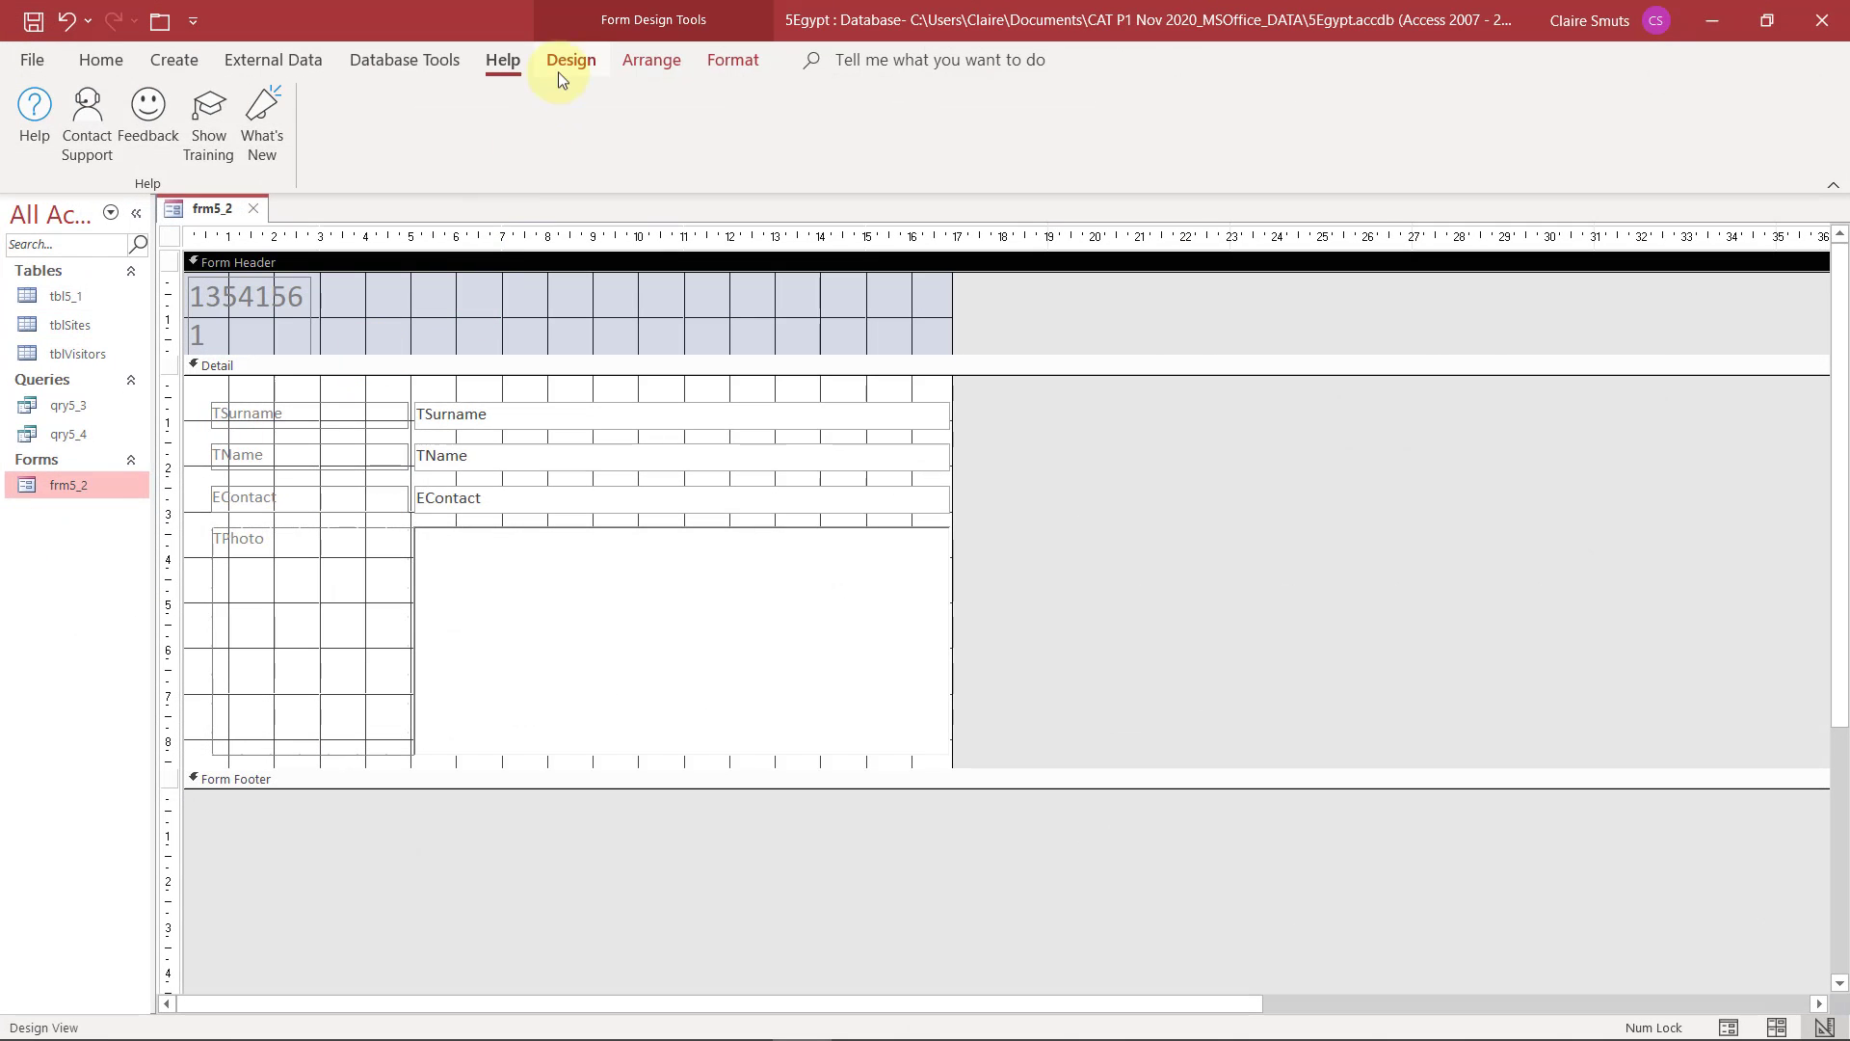
pyautogui.click(560, 71)
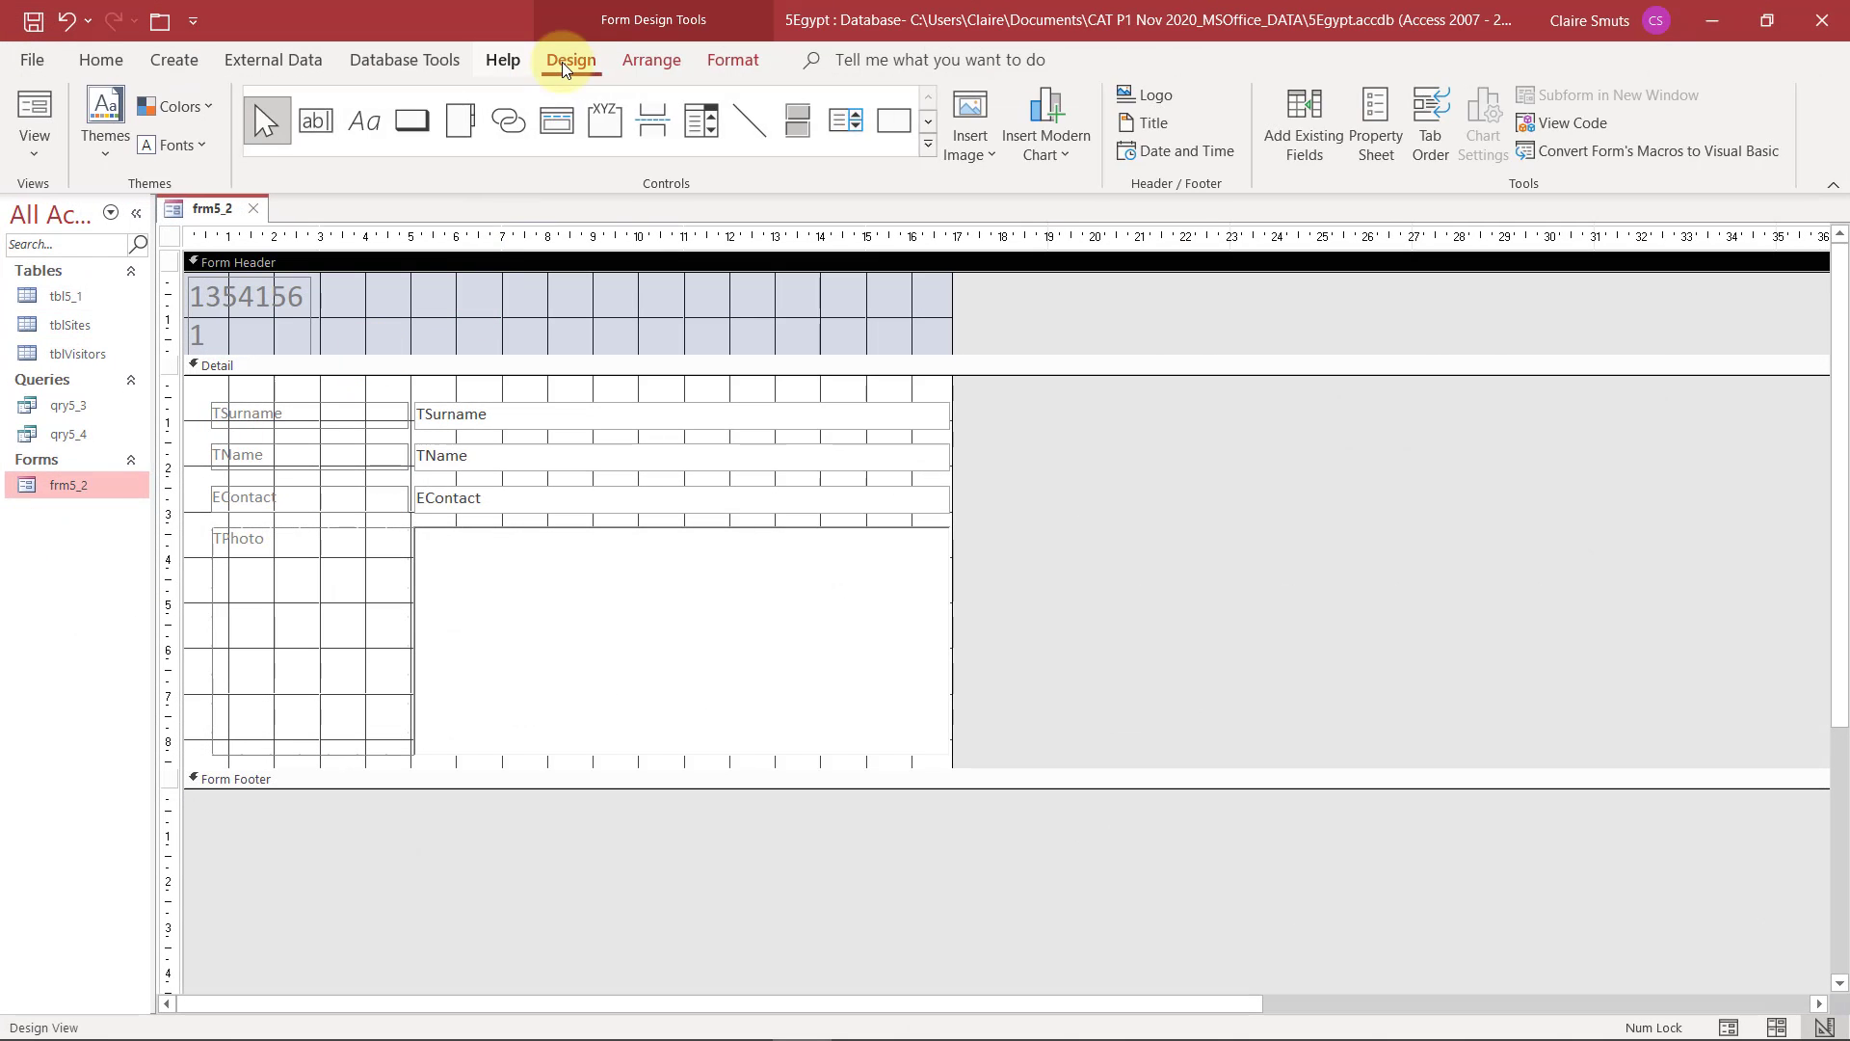
pyautogui.click(1193, 159)
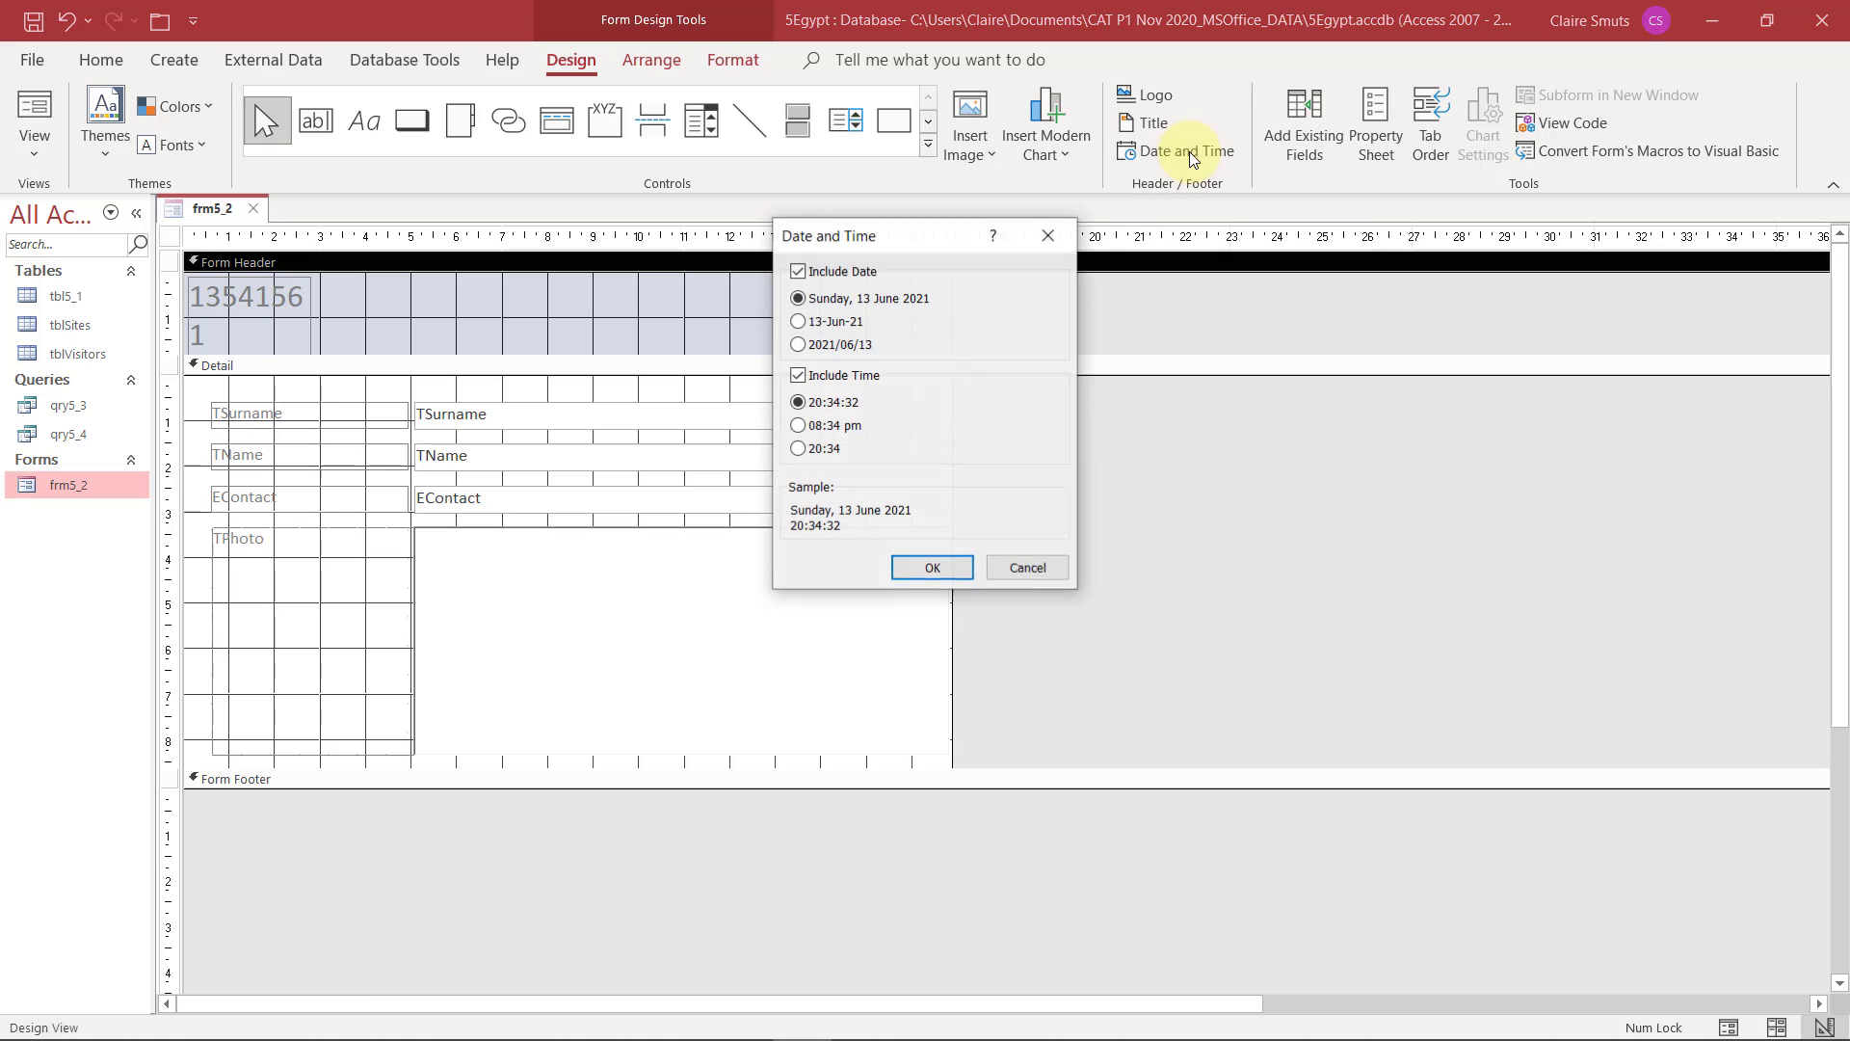
pyautogui.click(805, 375)
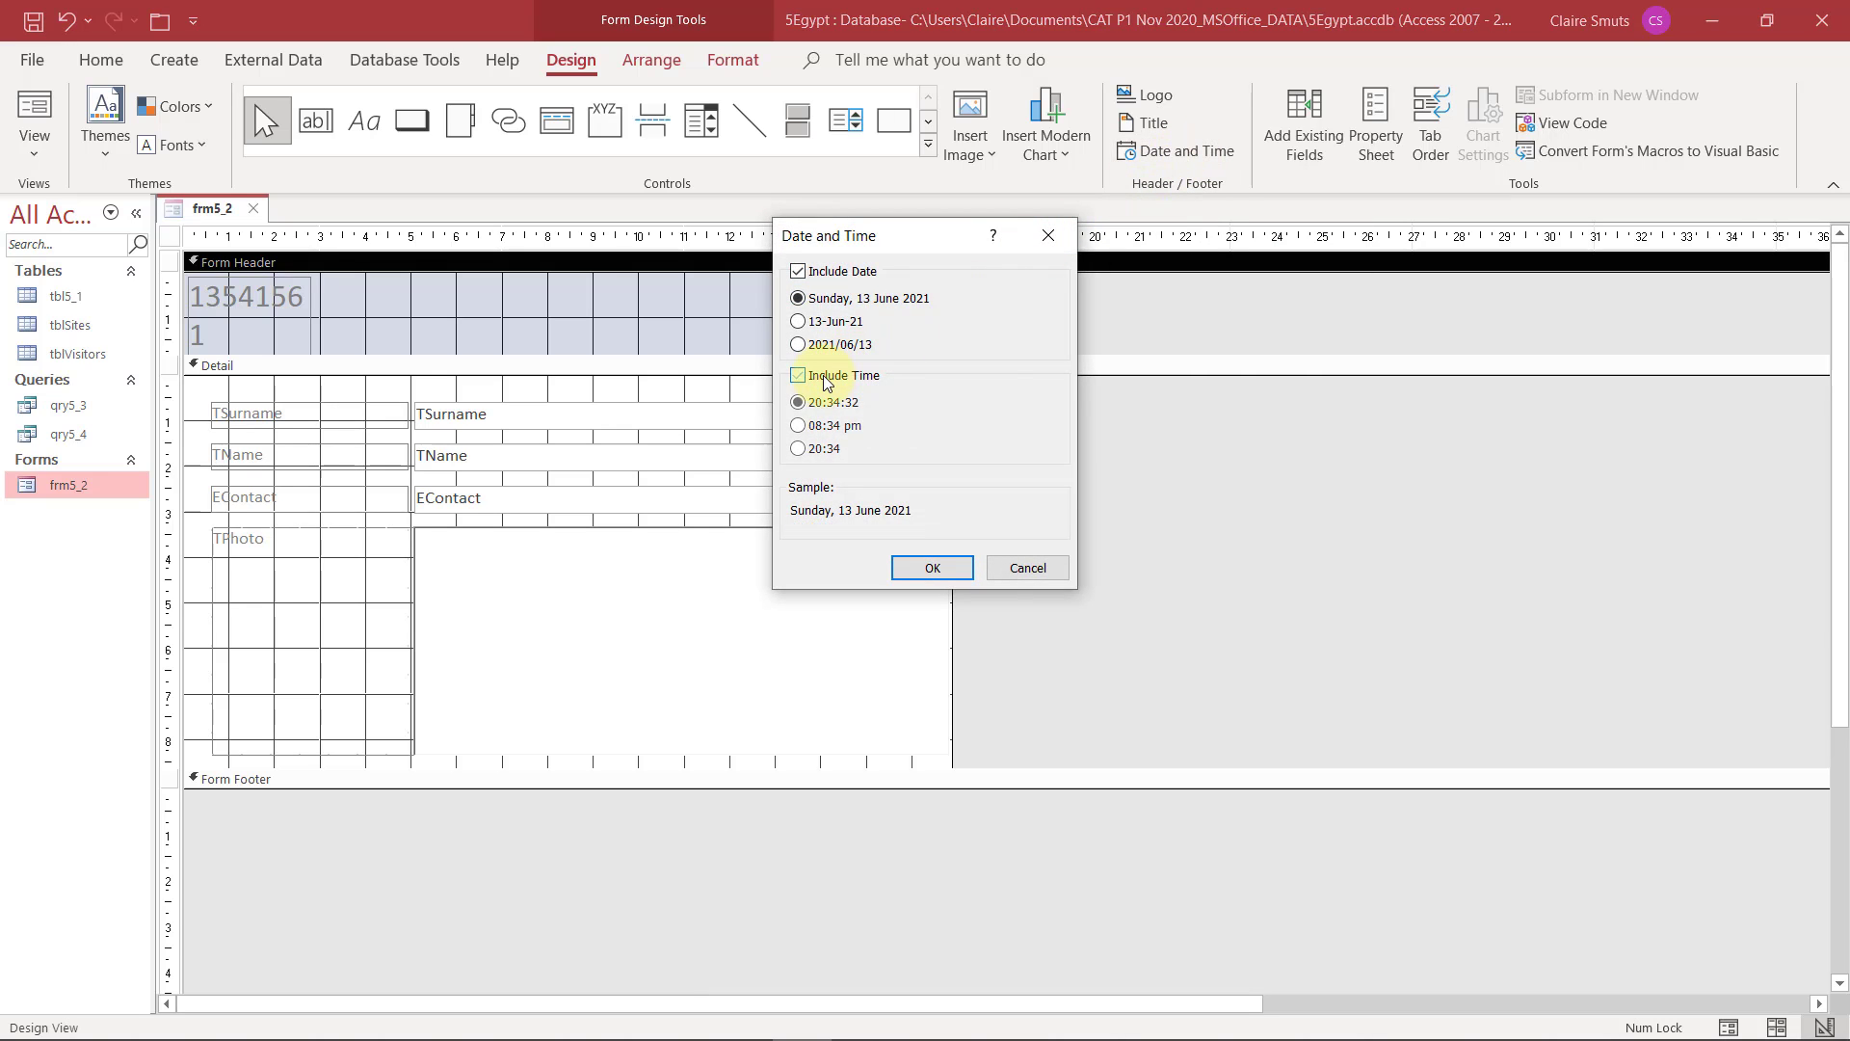
pyautogui.click(932, 569)
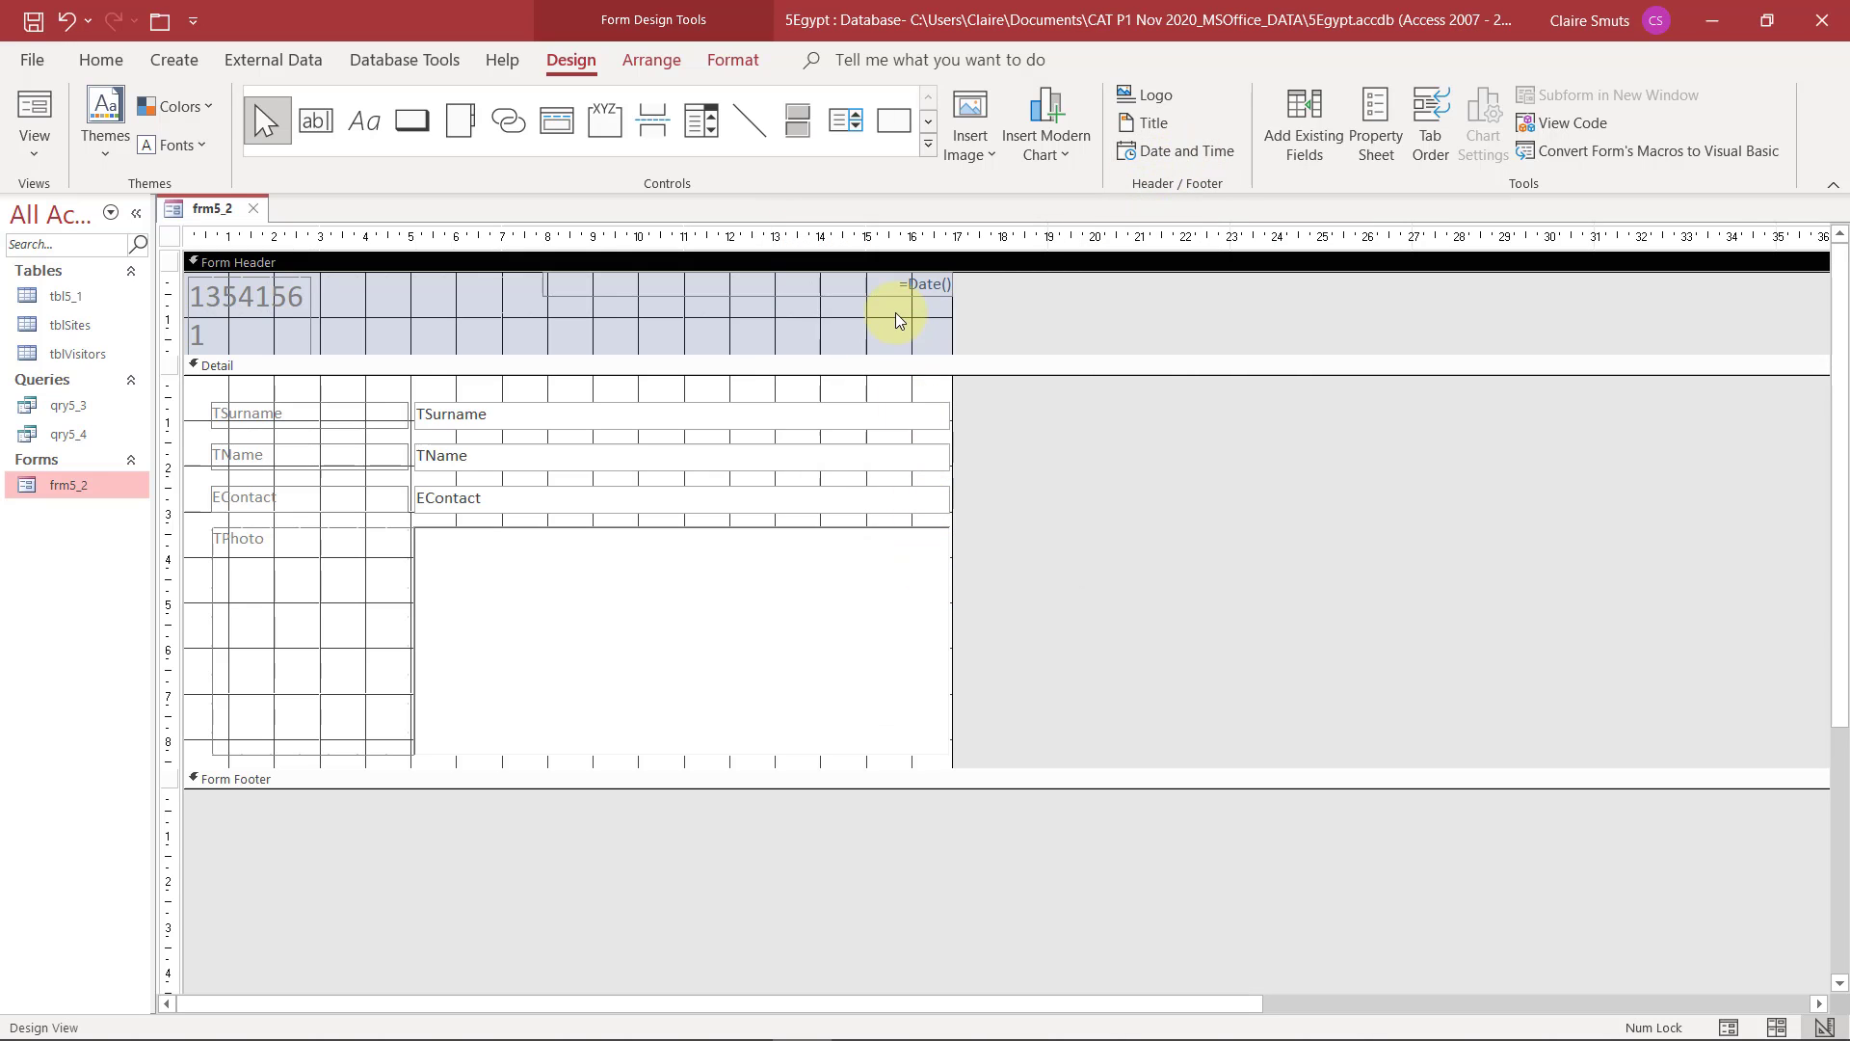
pyautogui.click(916, 283)
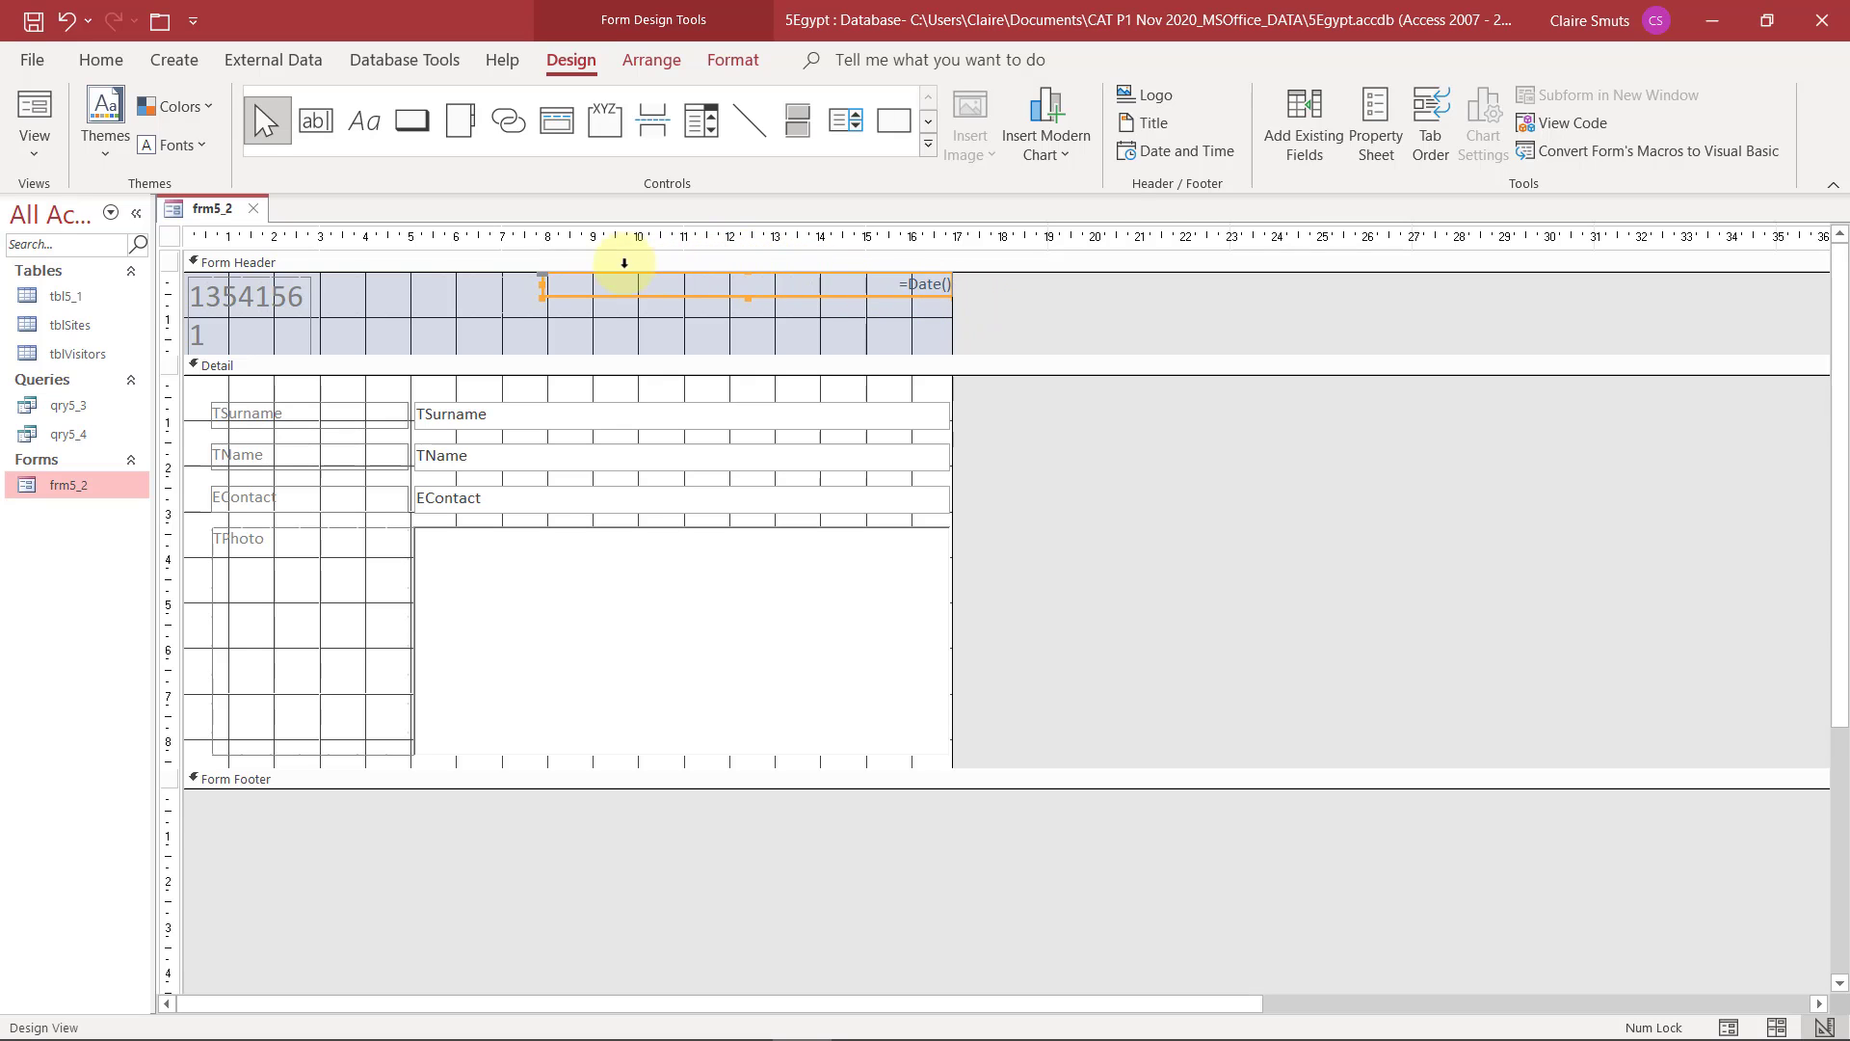
pyautogui.click(384, 265)
pyautogui.click(438, 307)
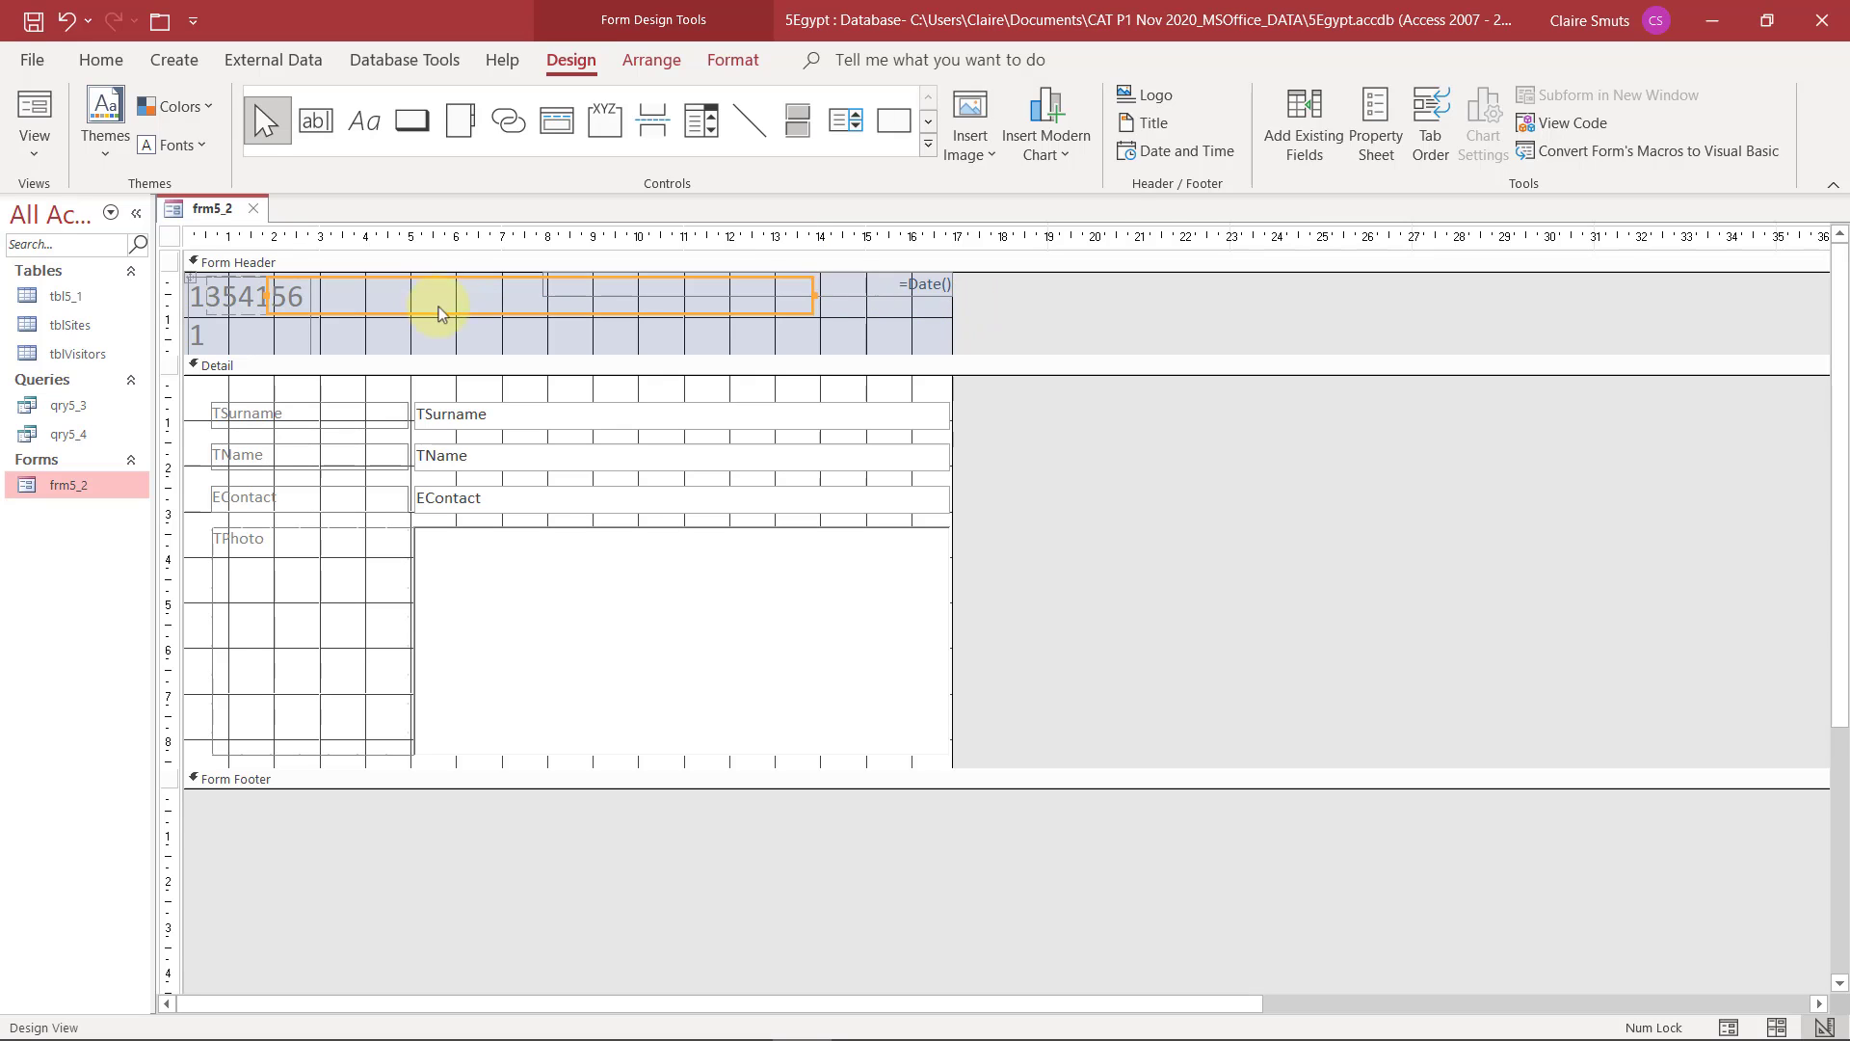
pyautogui.click(880, 321)
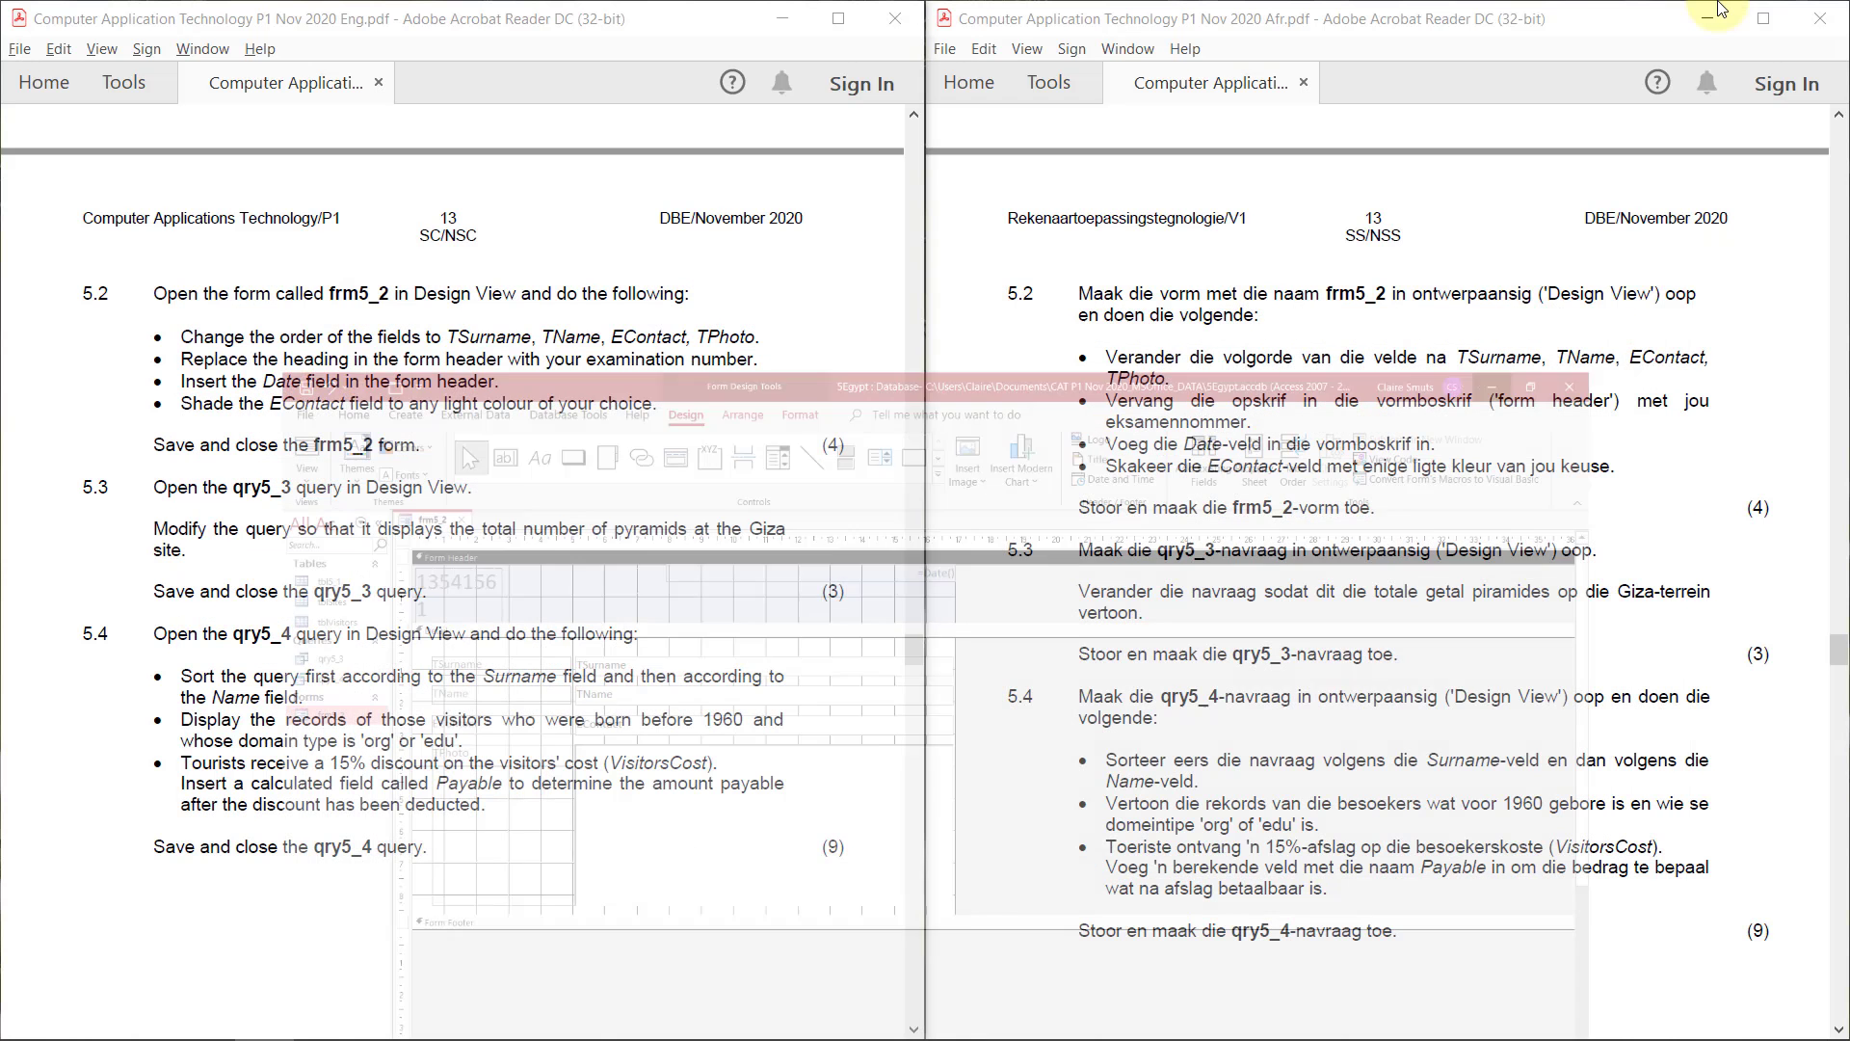
# Shade the EContact text box on frm5_2 with a light fill colour, as question 5.2 asks
pyautogui.click(1712, 19)
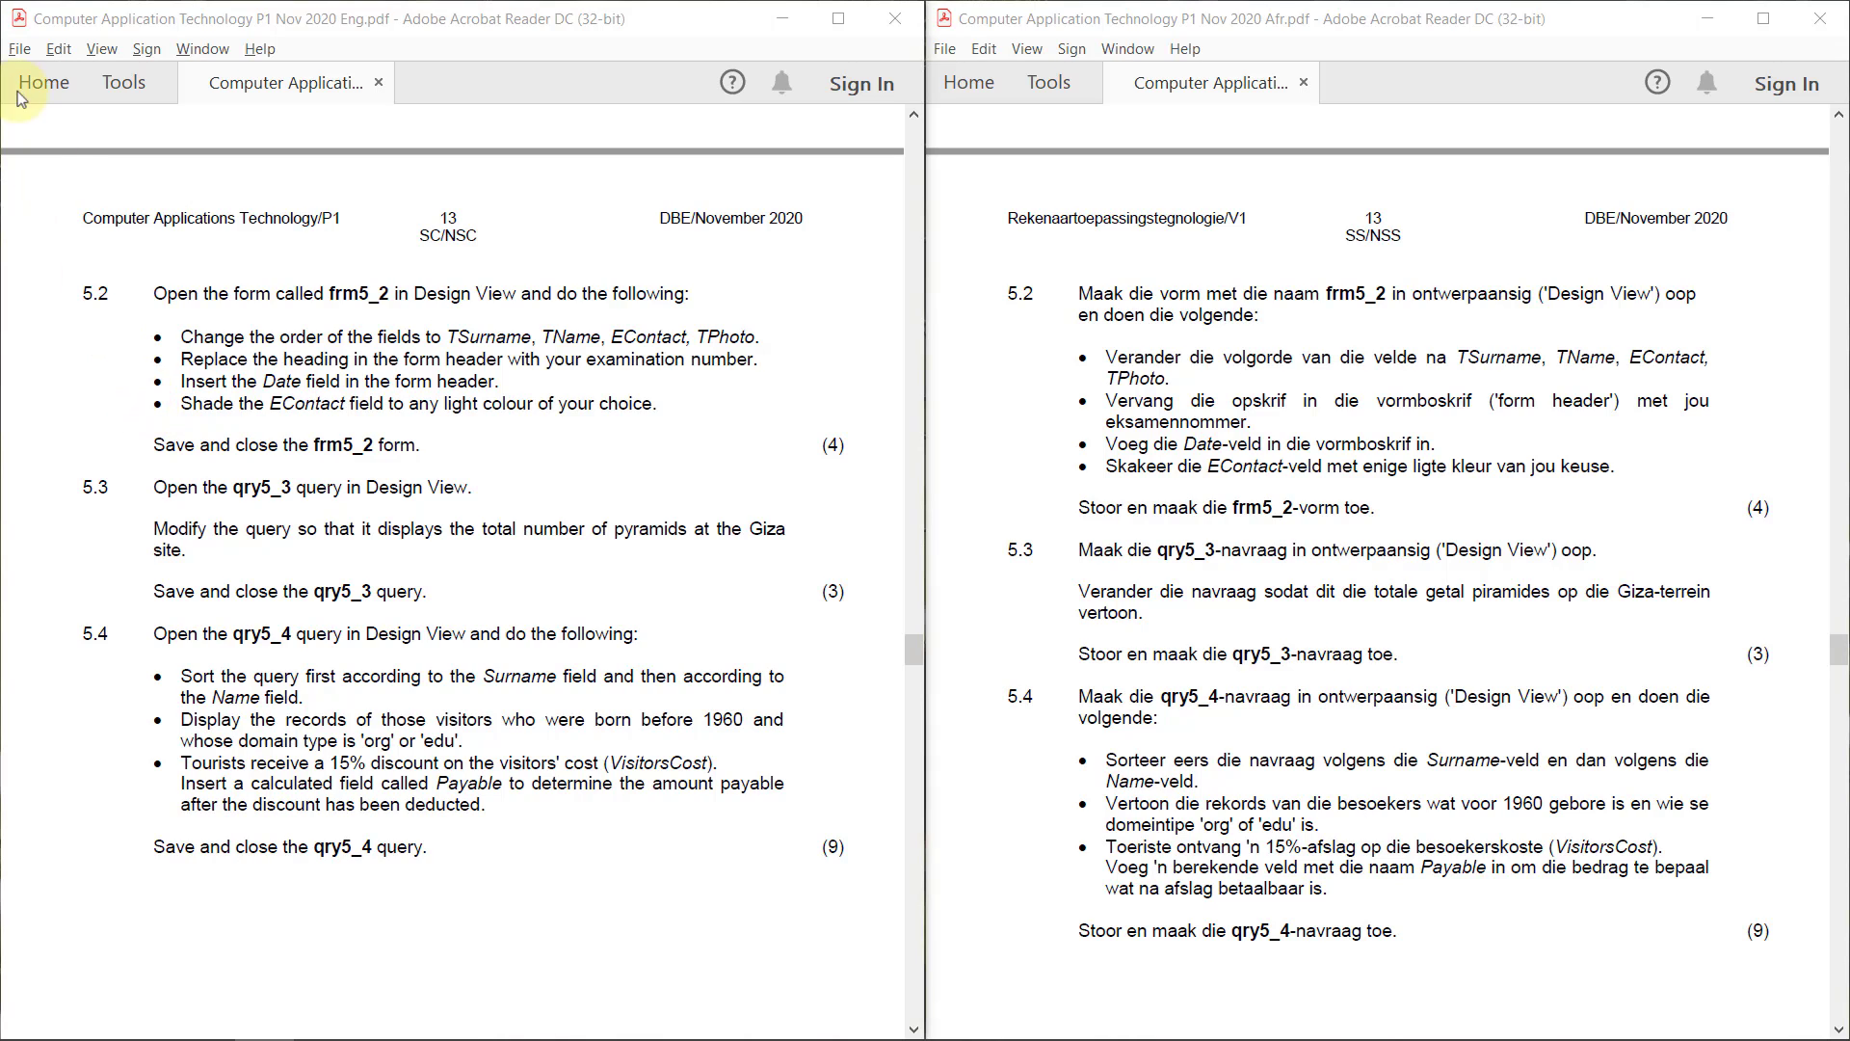
pyautogui.hotkey('alt', 'Tab')
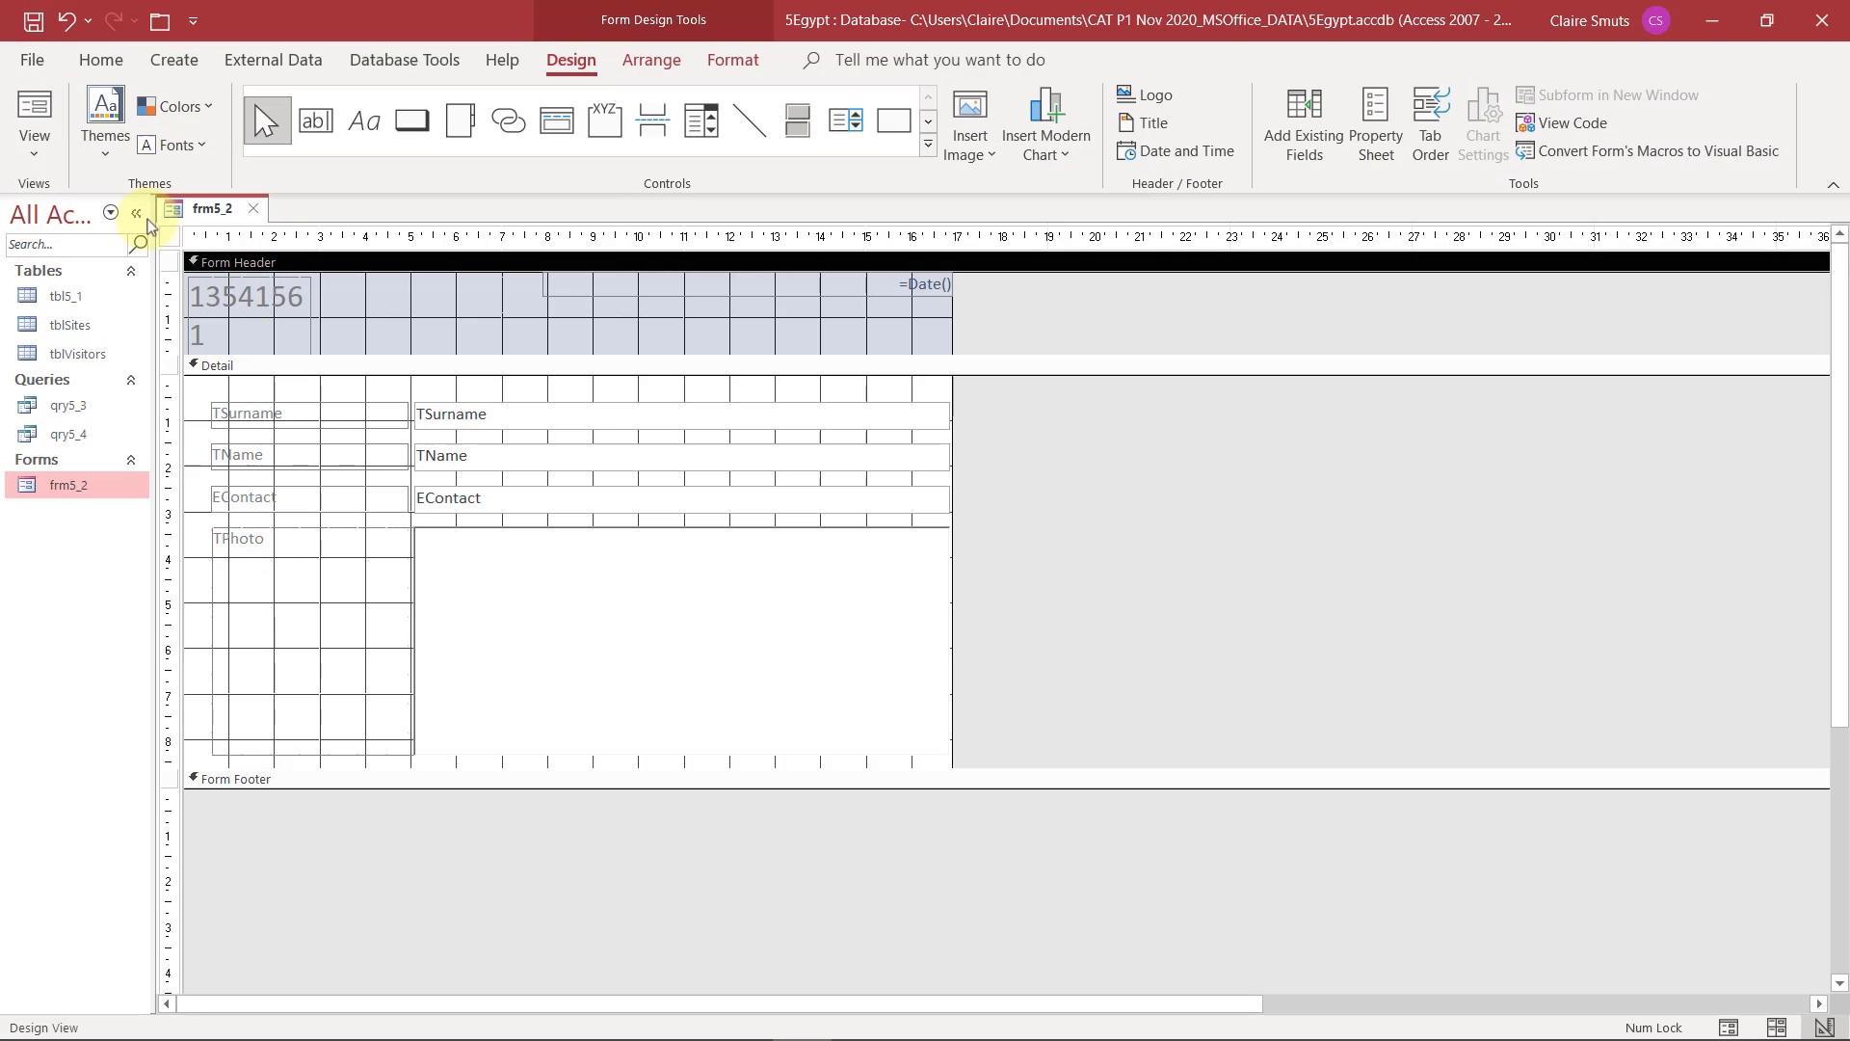
pyautogui.click(362, 499)
pyautogui.click(508, 513)
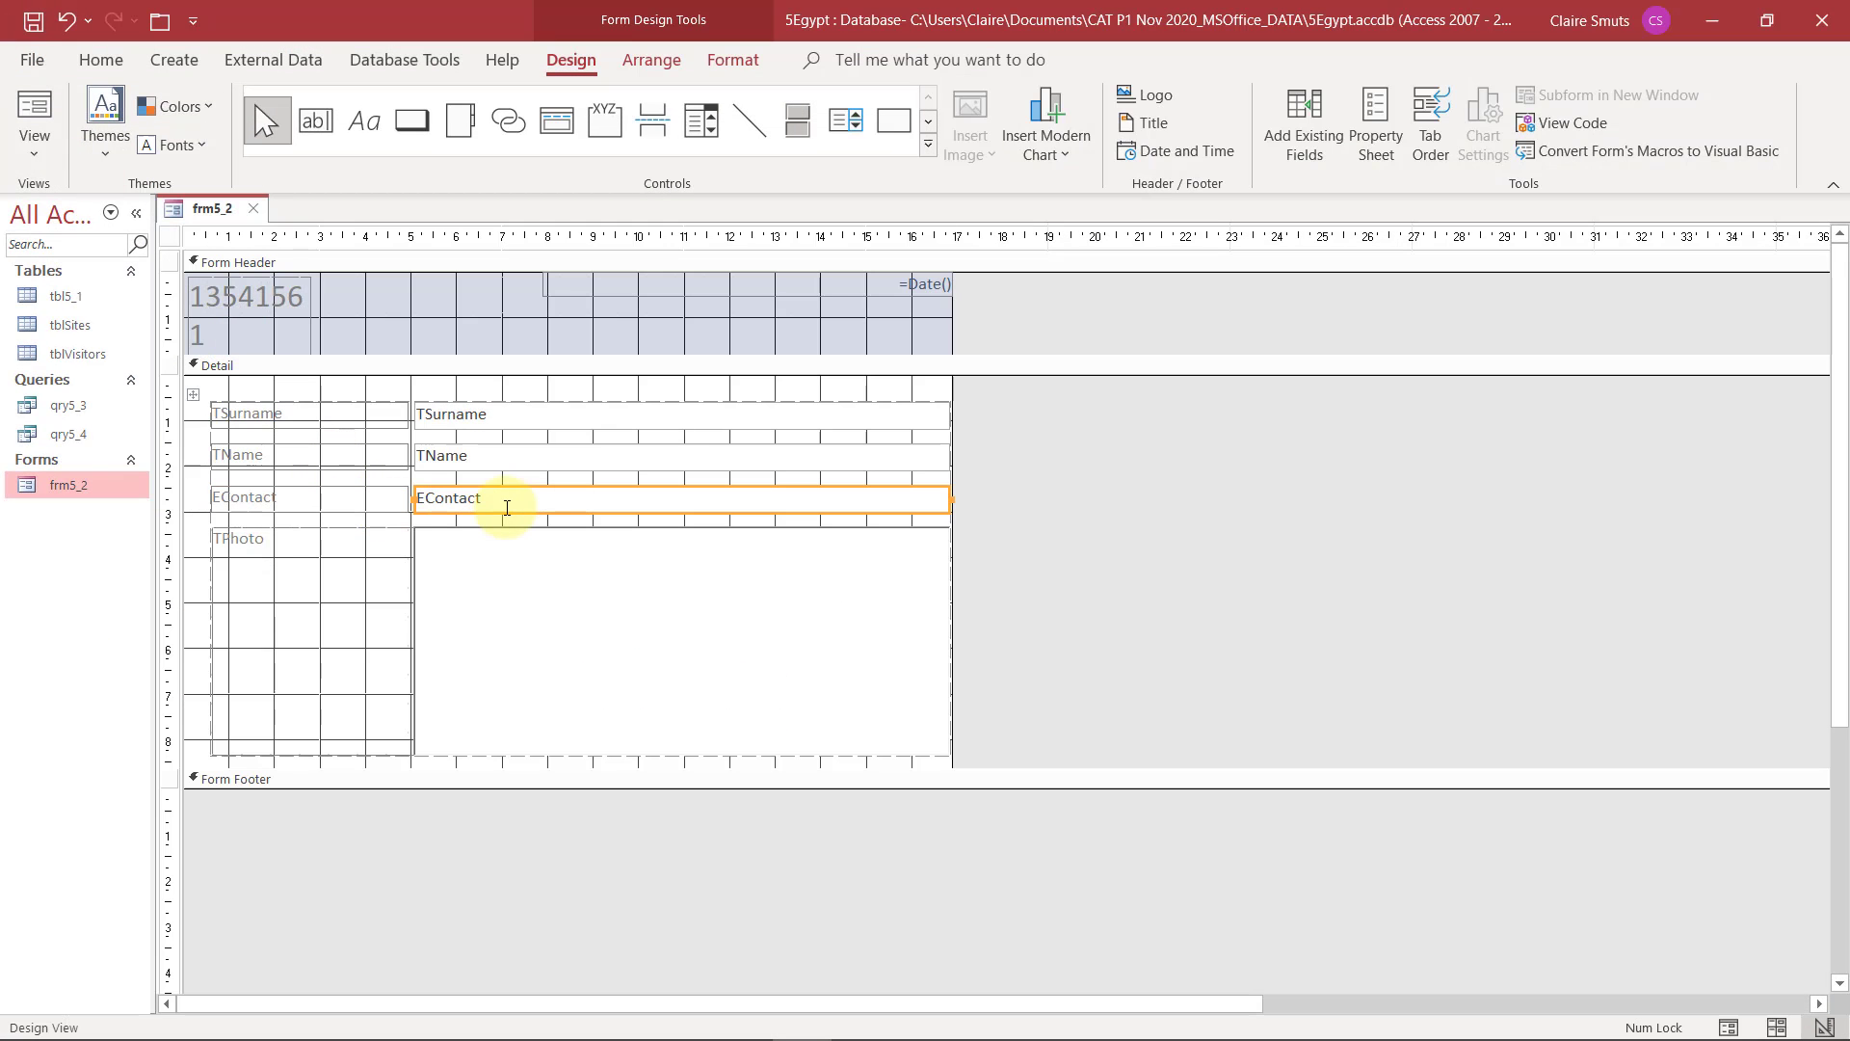
pyautogui.click(1391, 141)
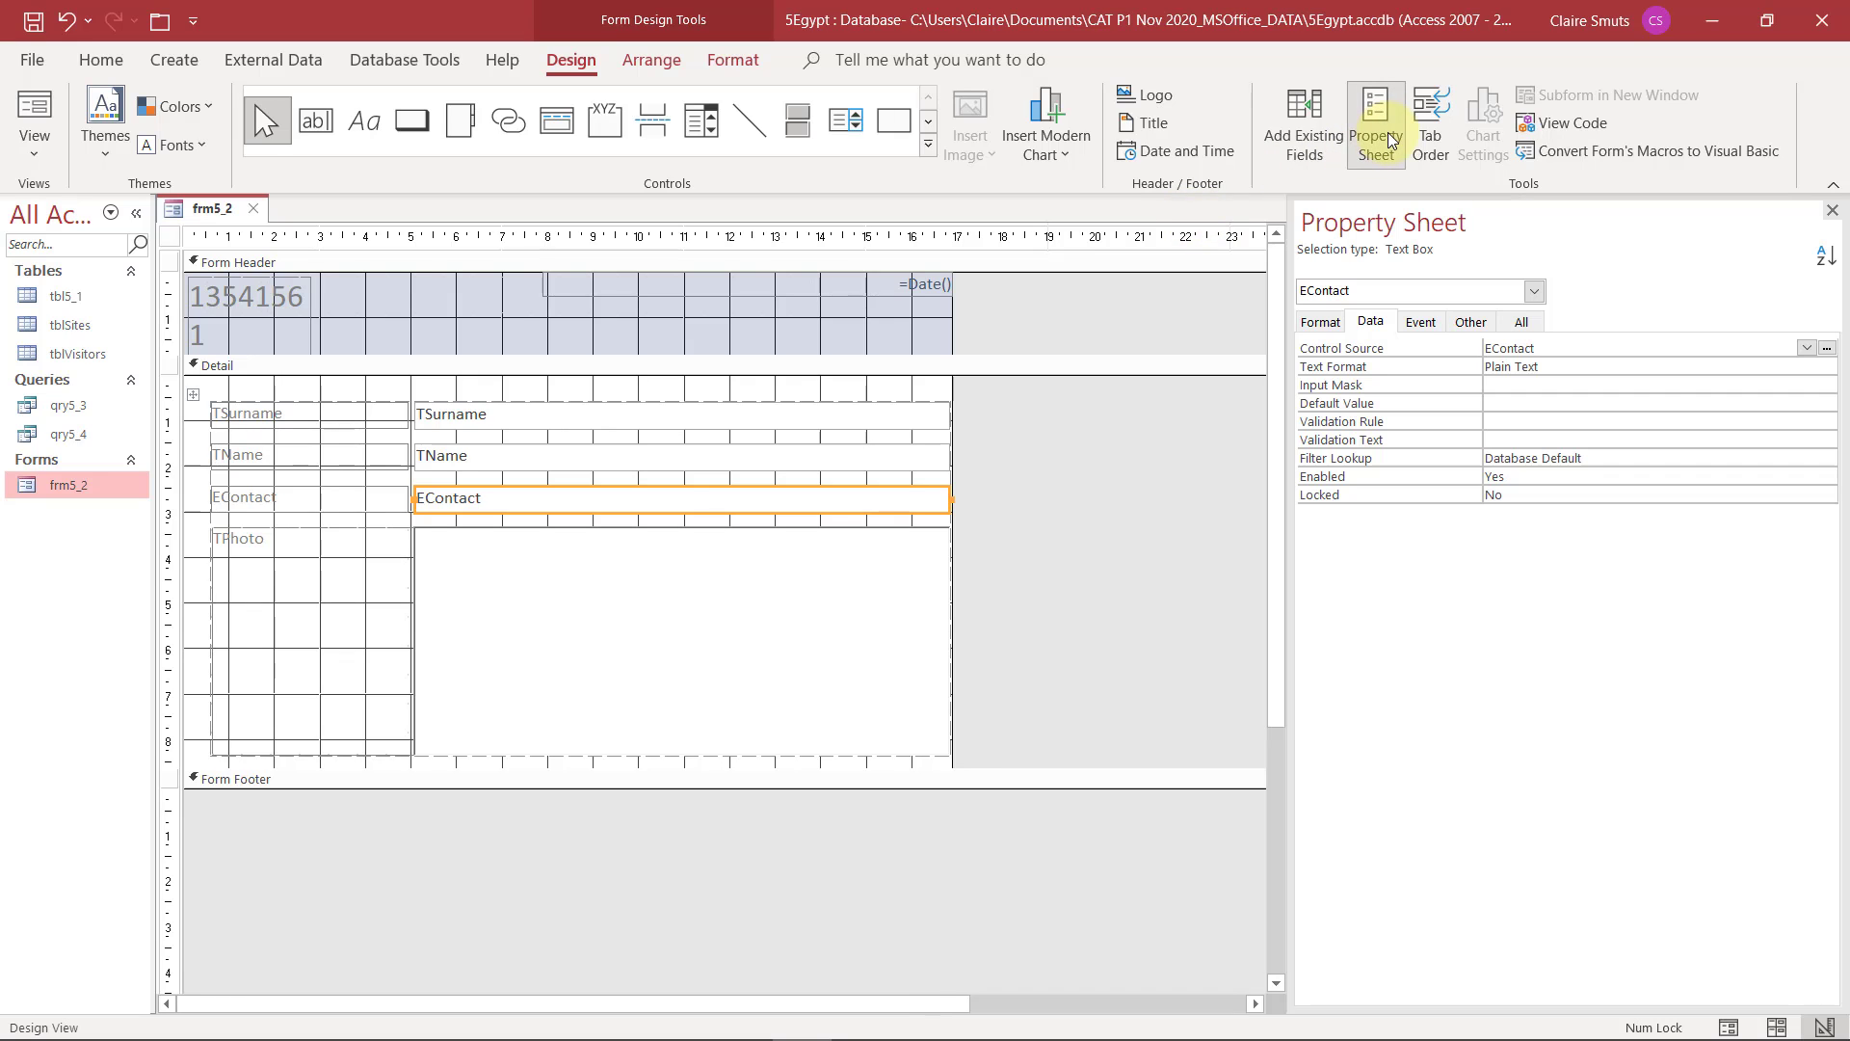
pyautogui.click(324, 504)
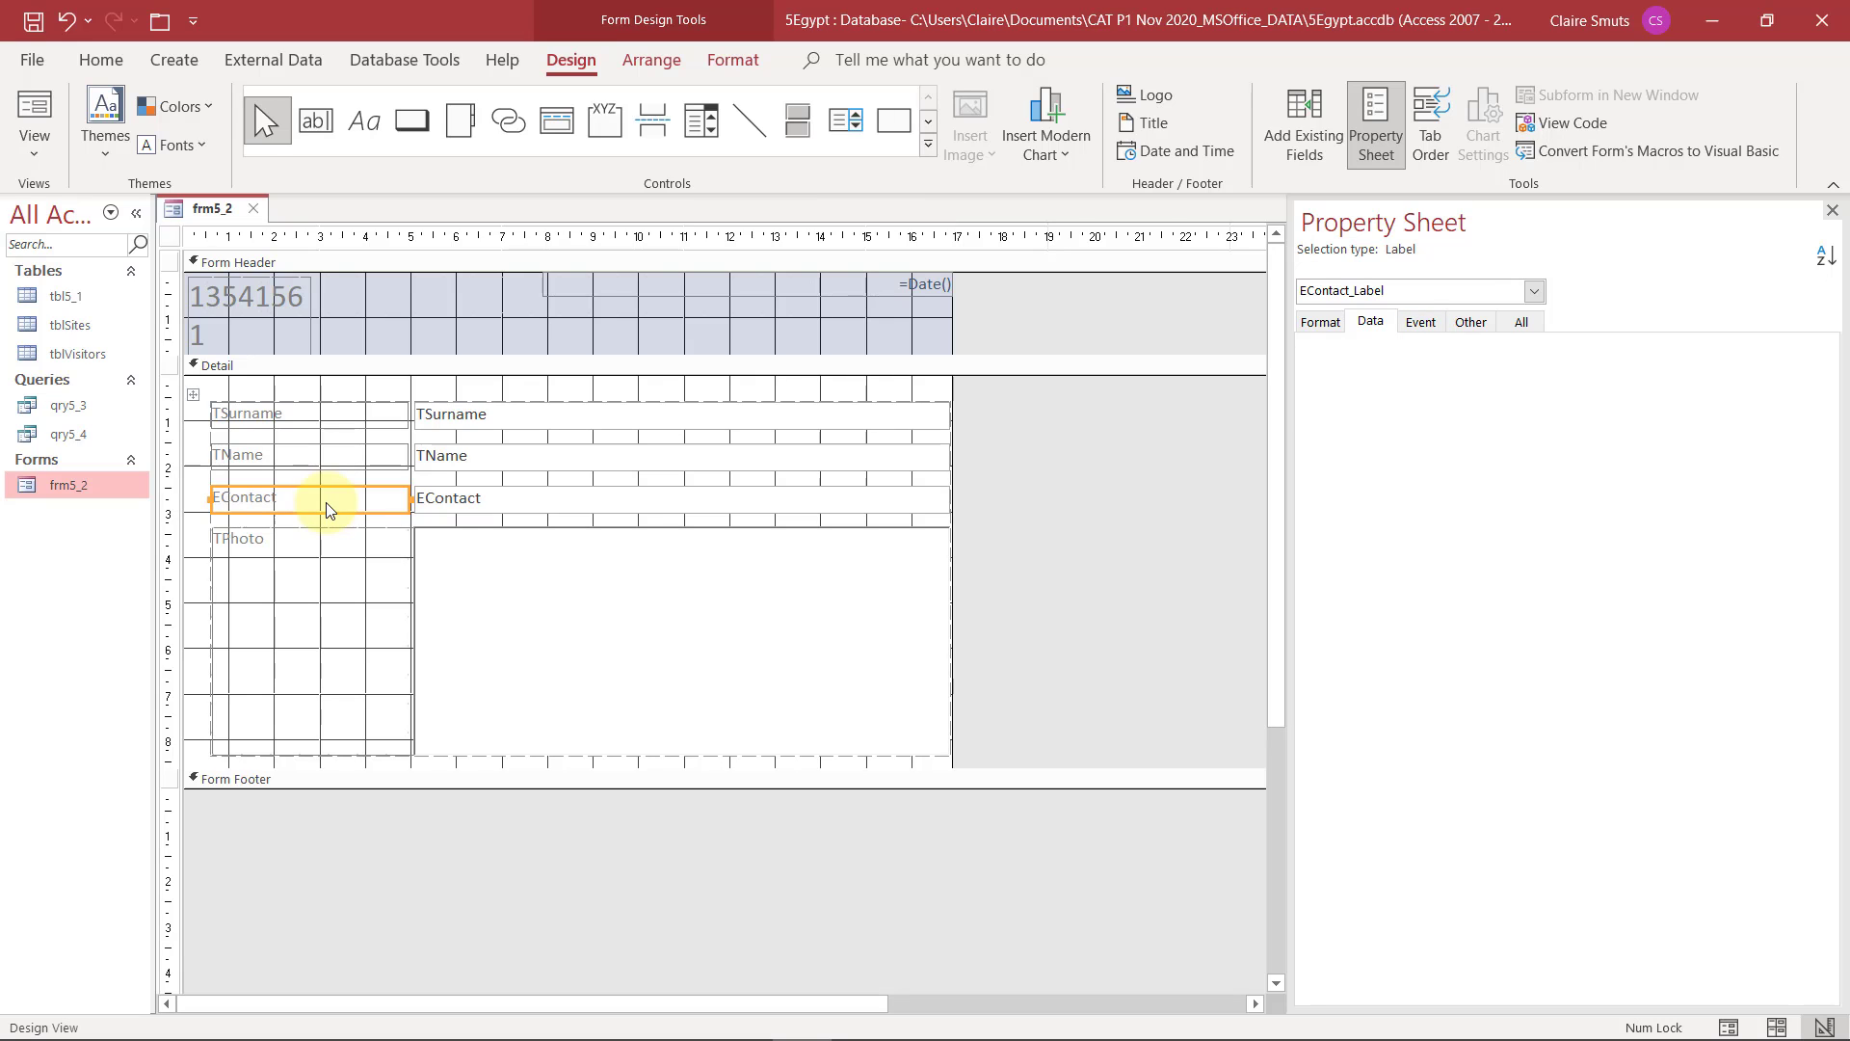
pyautogui.click(499, 505)
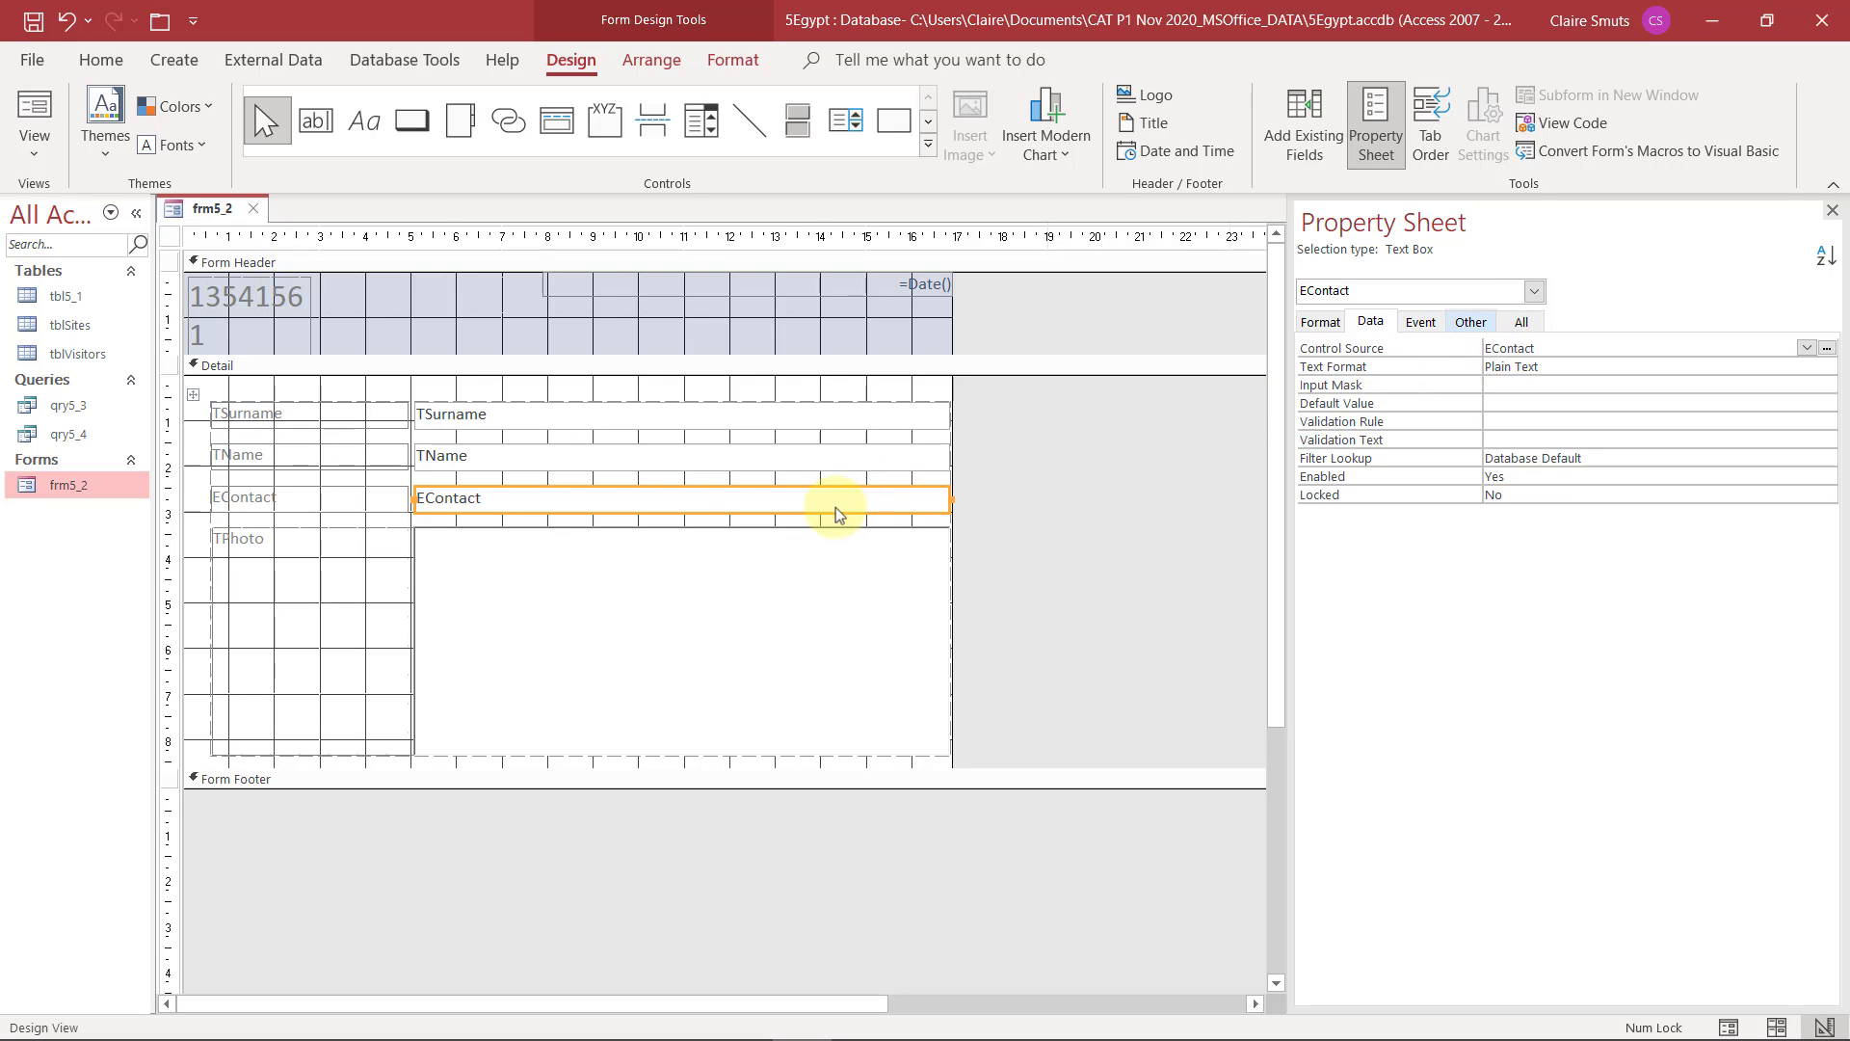
pyautogui.rightClick(761, 514)
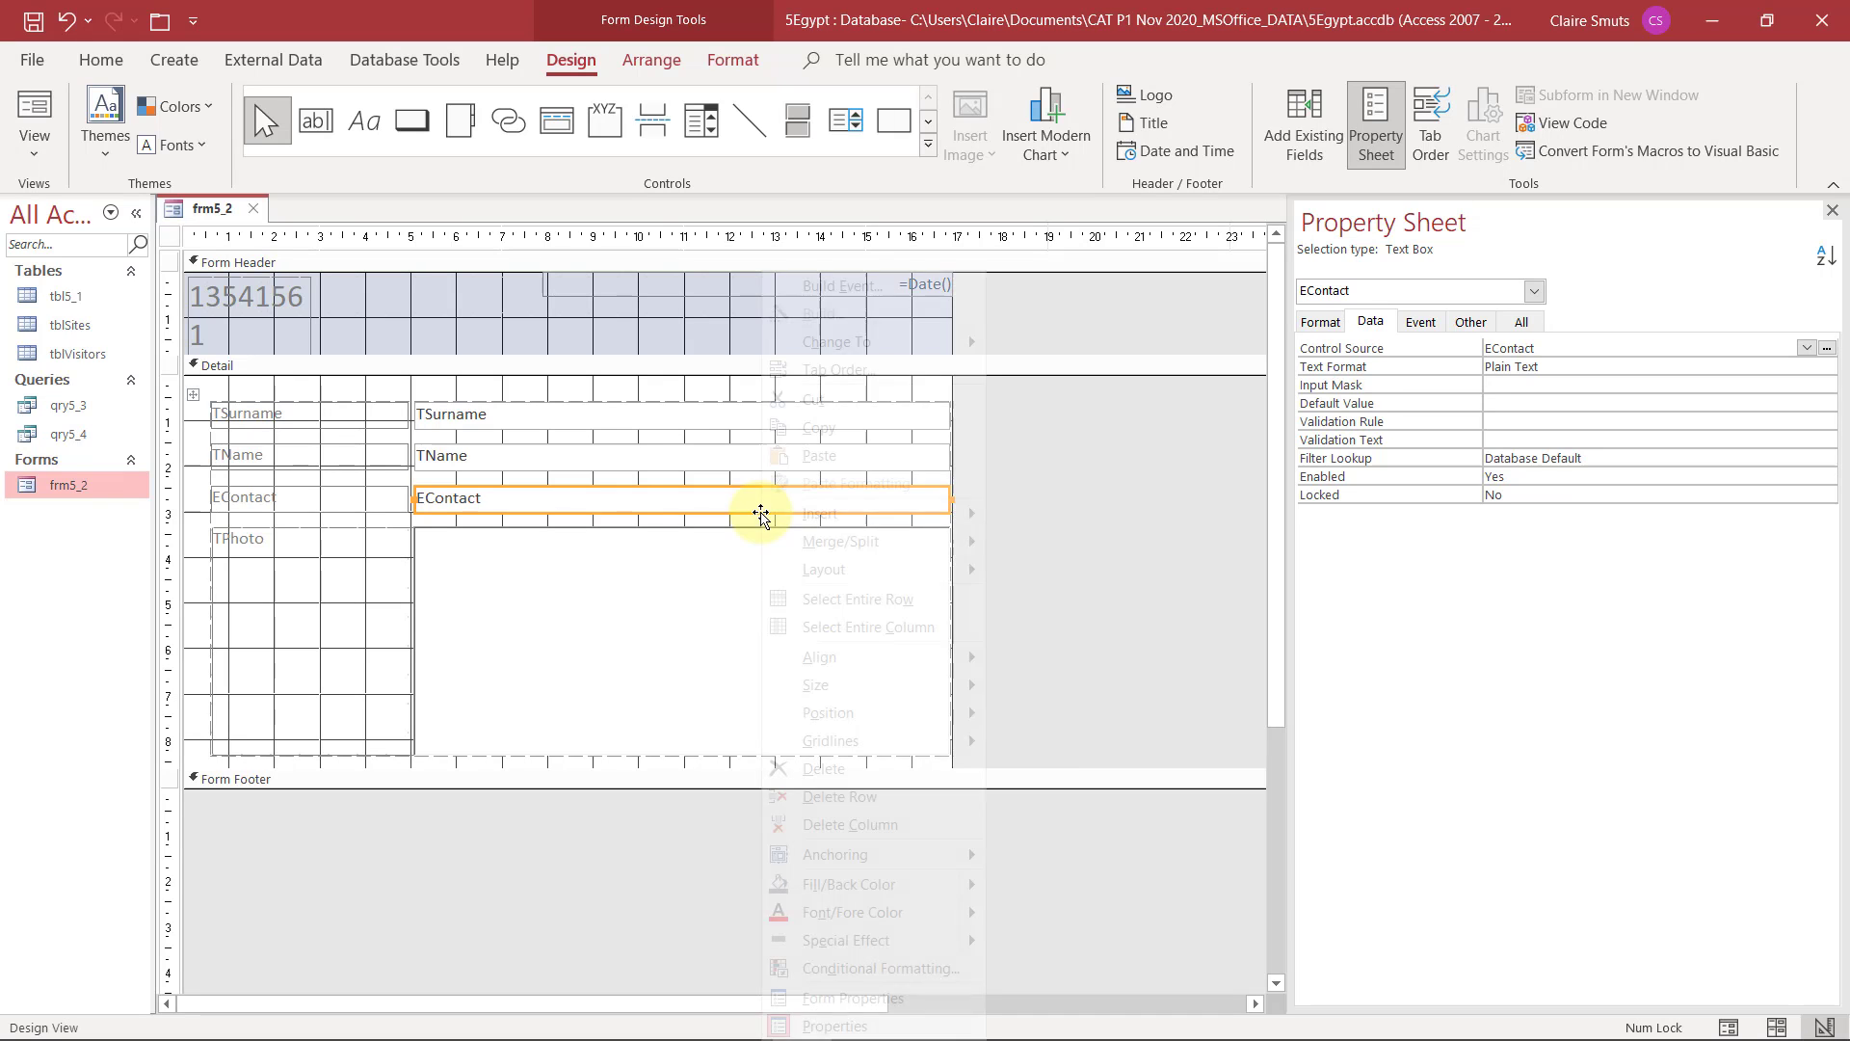
pyautogui.moveTo(954, 883)
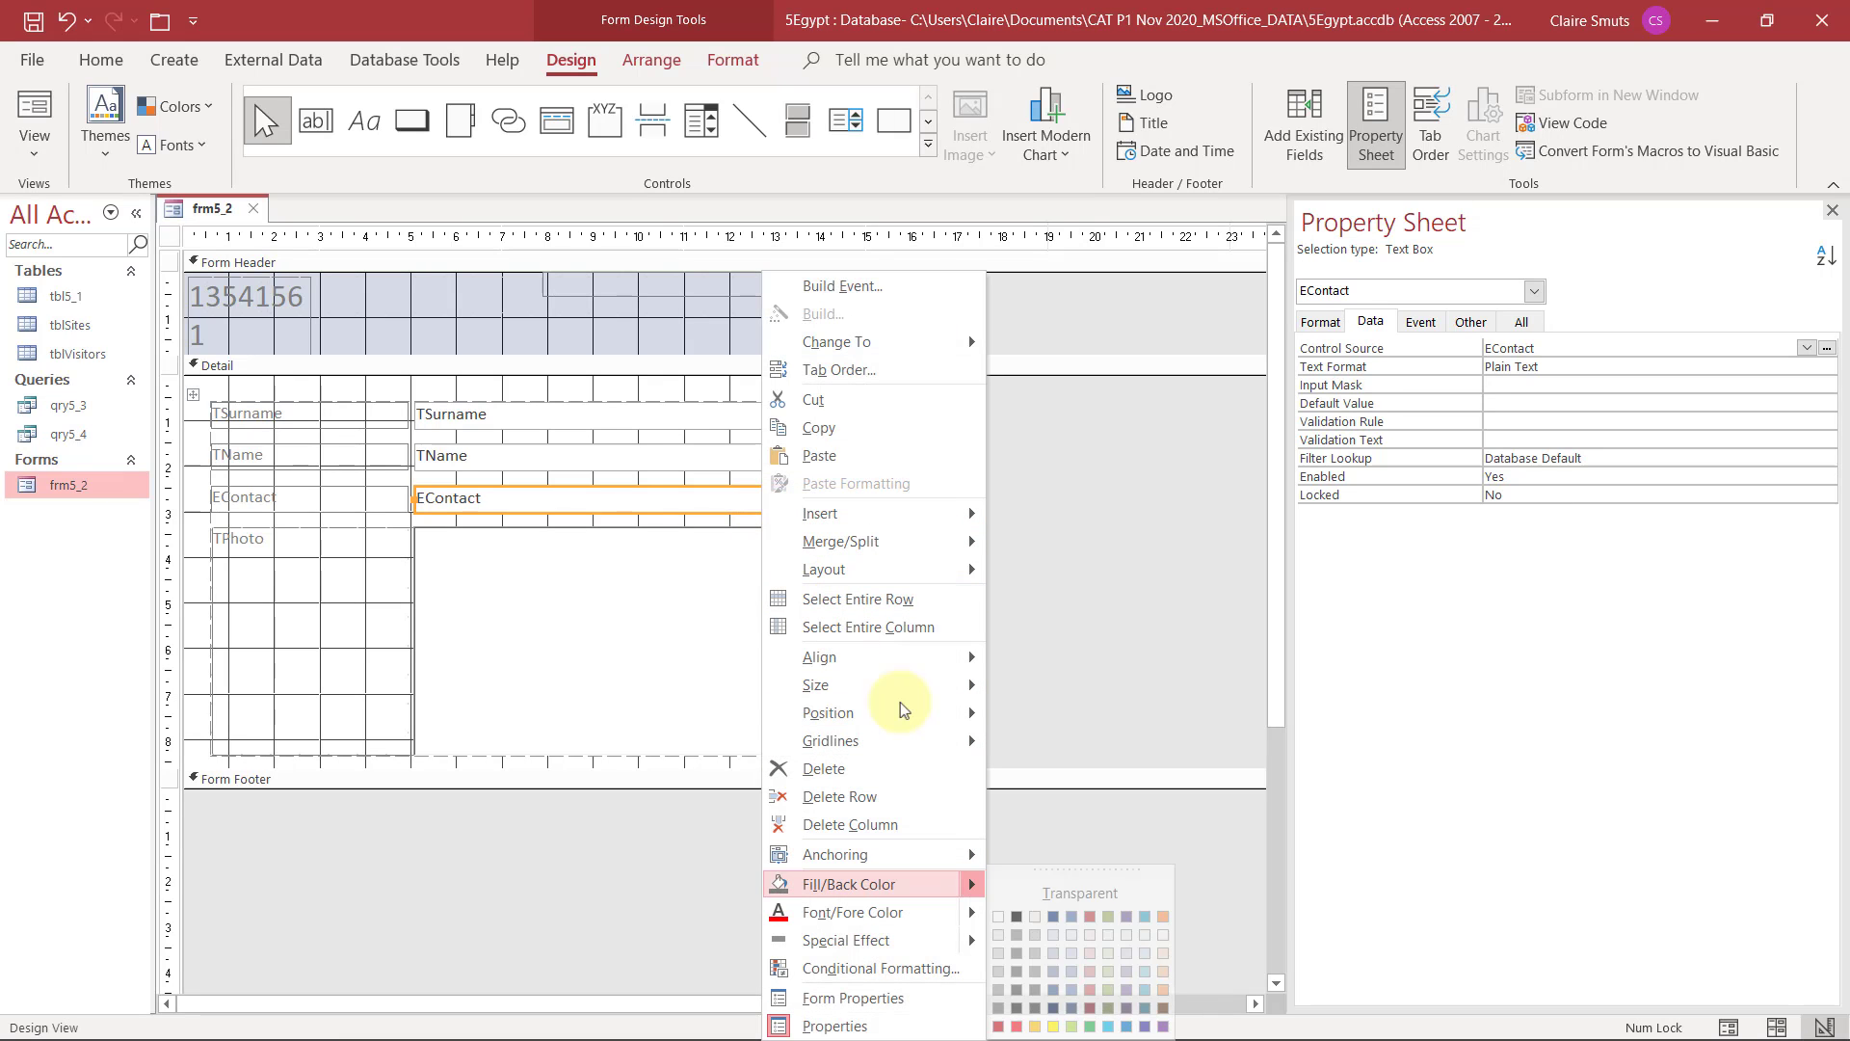
pyautogui.click(1087, 952)
pyautogui.click(1084, 557)
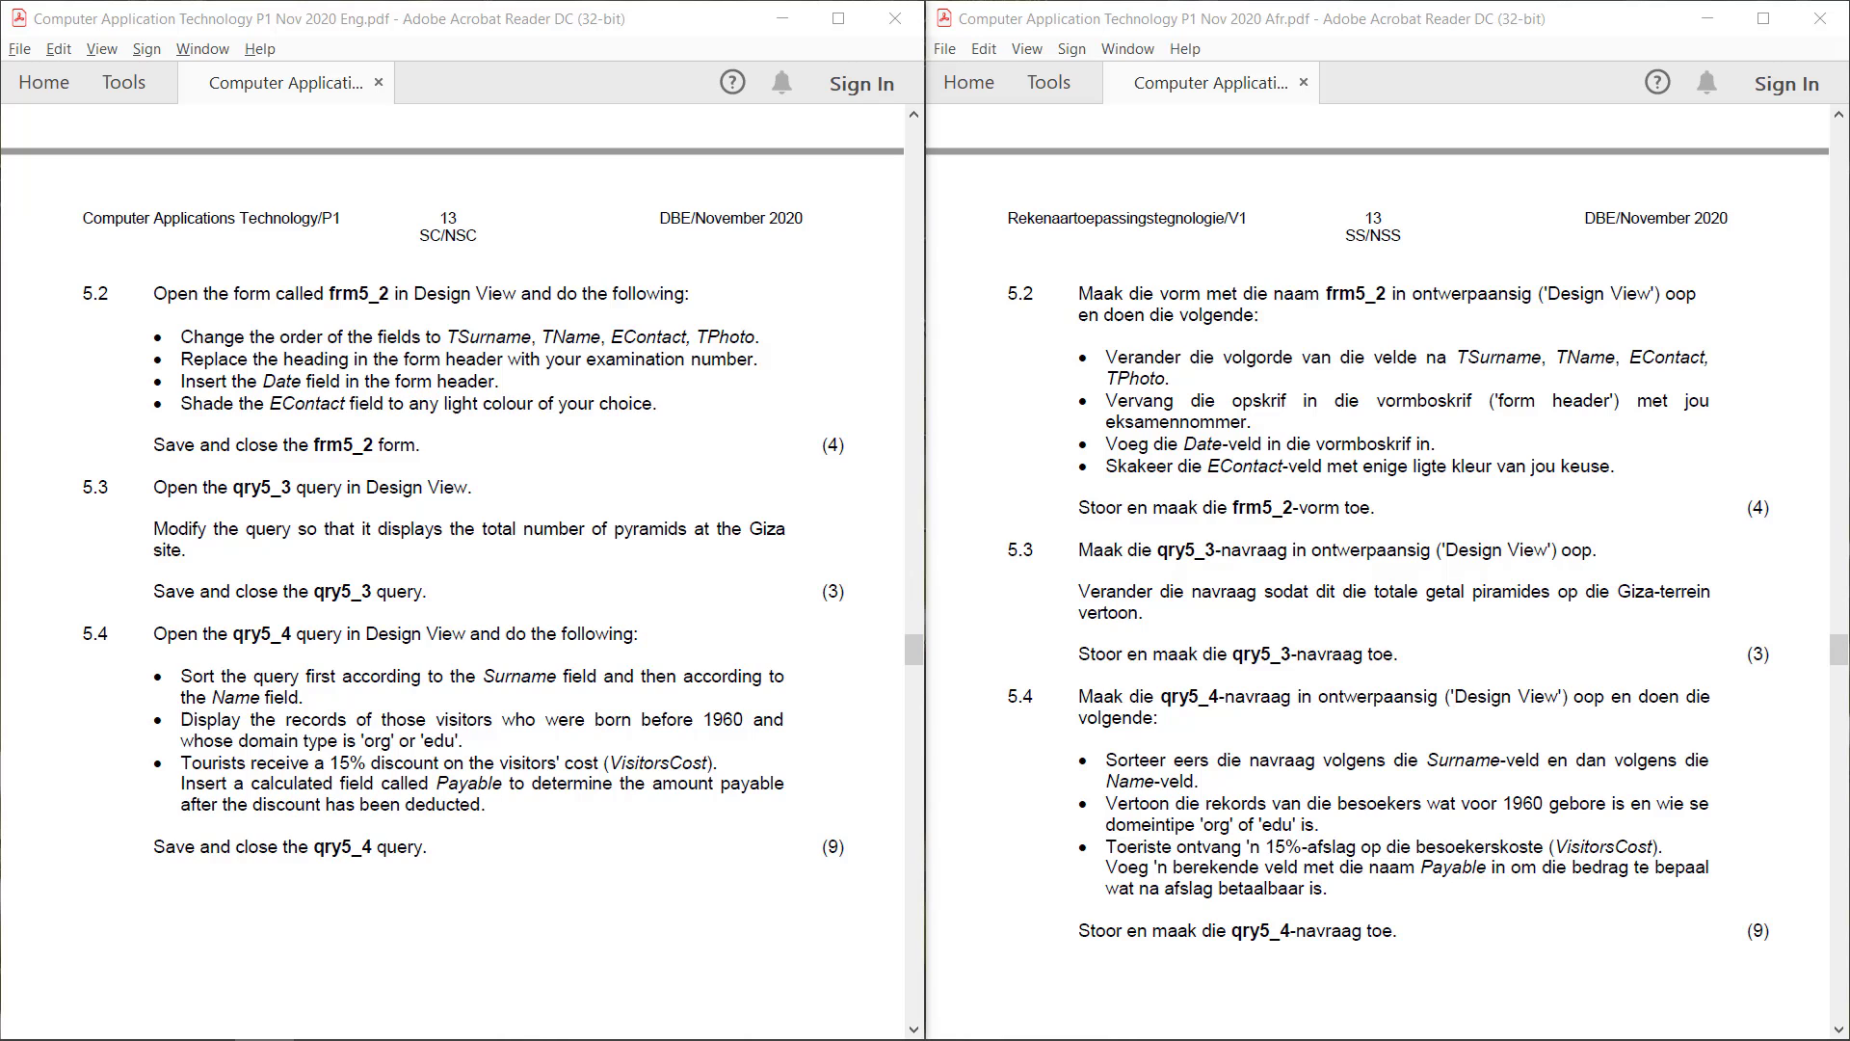
# Return to the 5Egypt database, open the qry5_3 query in Design View and close the property sheet
pyautogui.click(802, 1039)
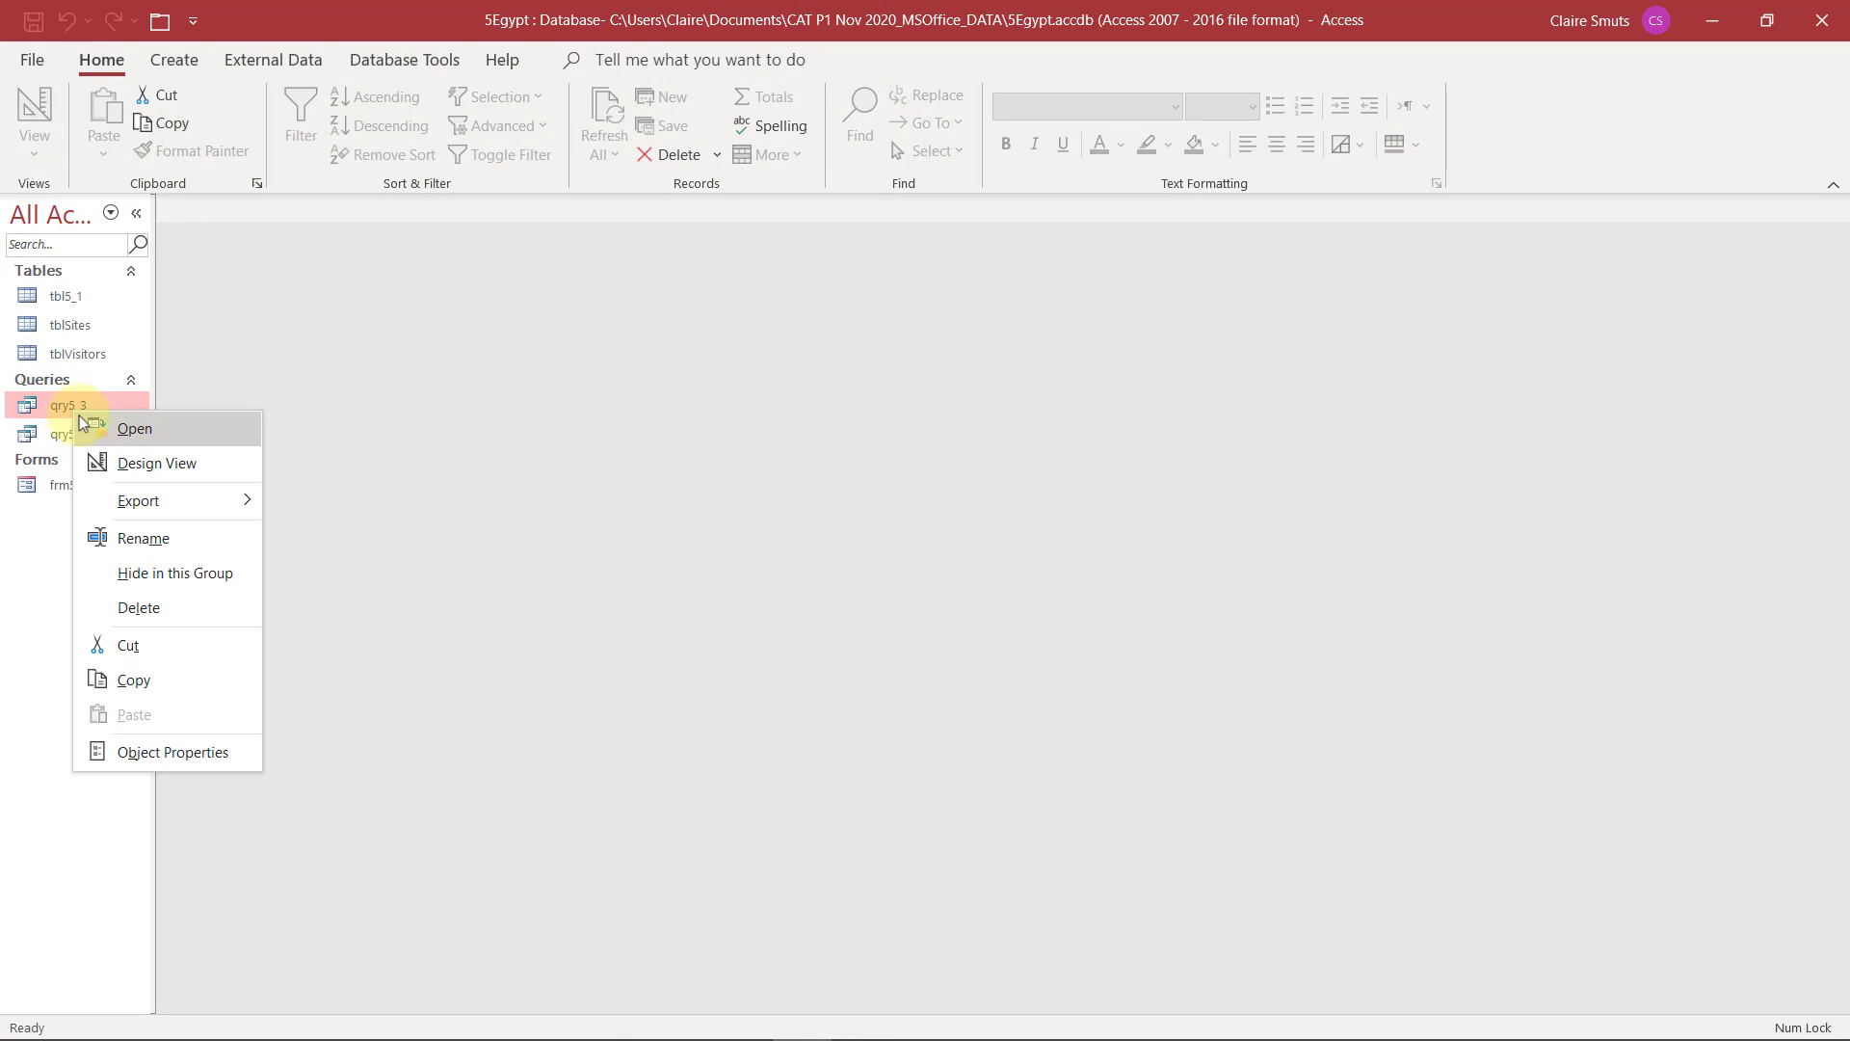
pyautogui.click(160, 470)
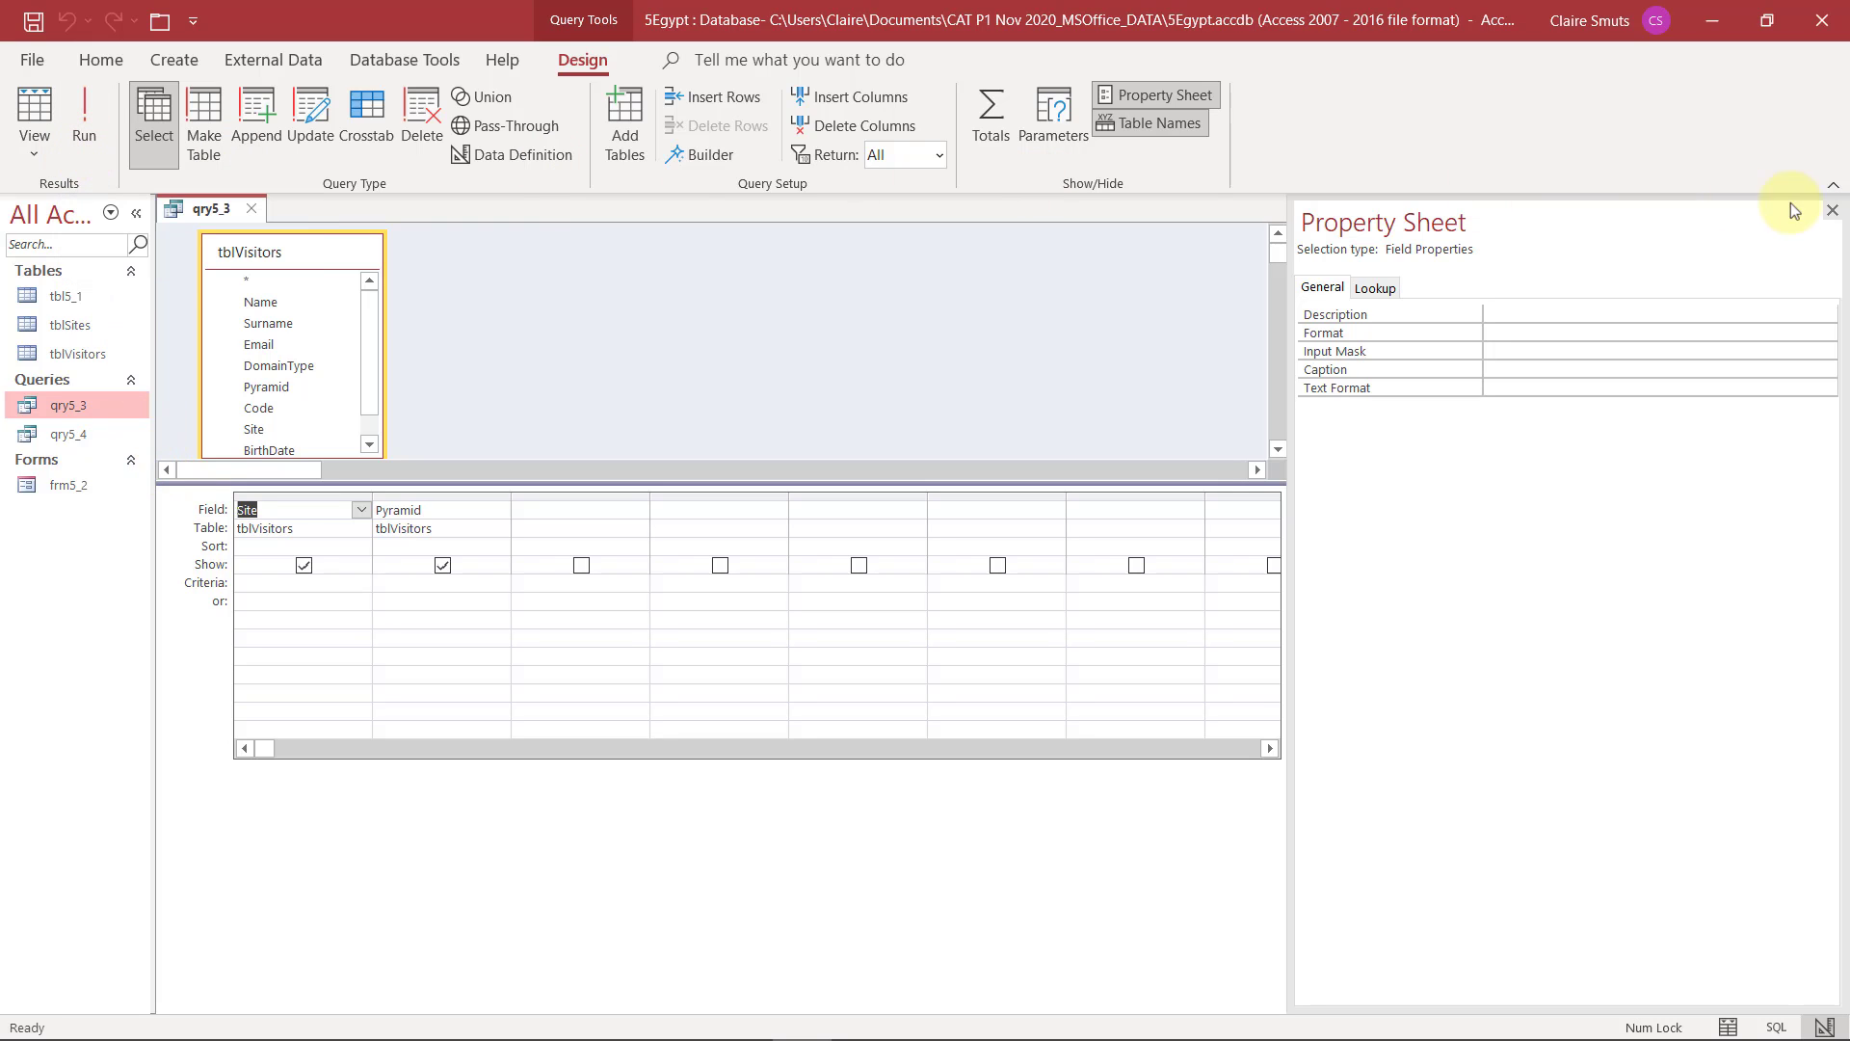
pyautogui.click(1832, 210)
# Copy the value Giza from the Site column of the qry5_3 datasheet and paste it as the Site field's criterion
pyautogui.click(91, 106)
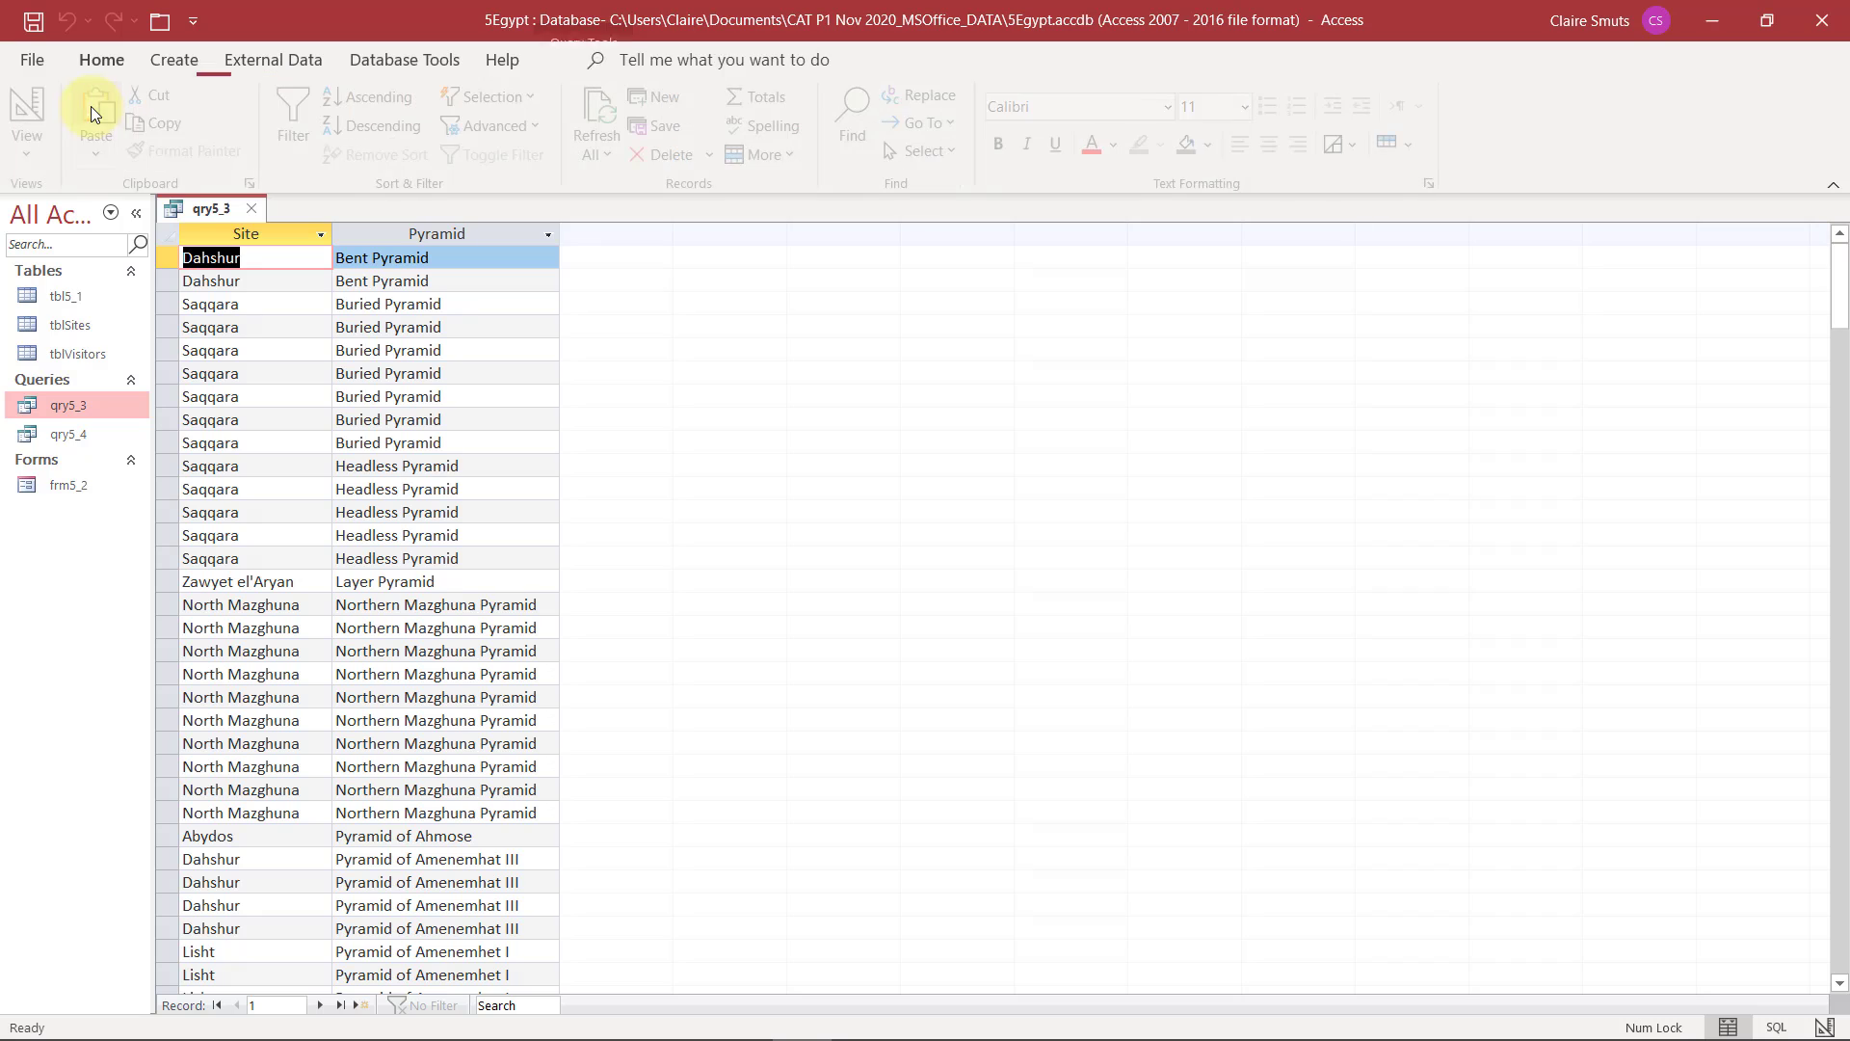
pyautogui.scroll(-12, 252, 518)
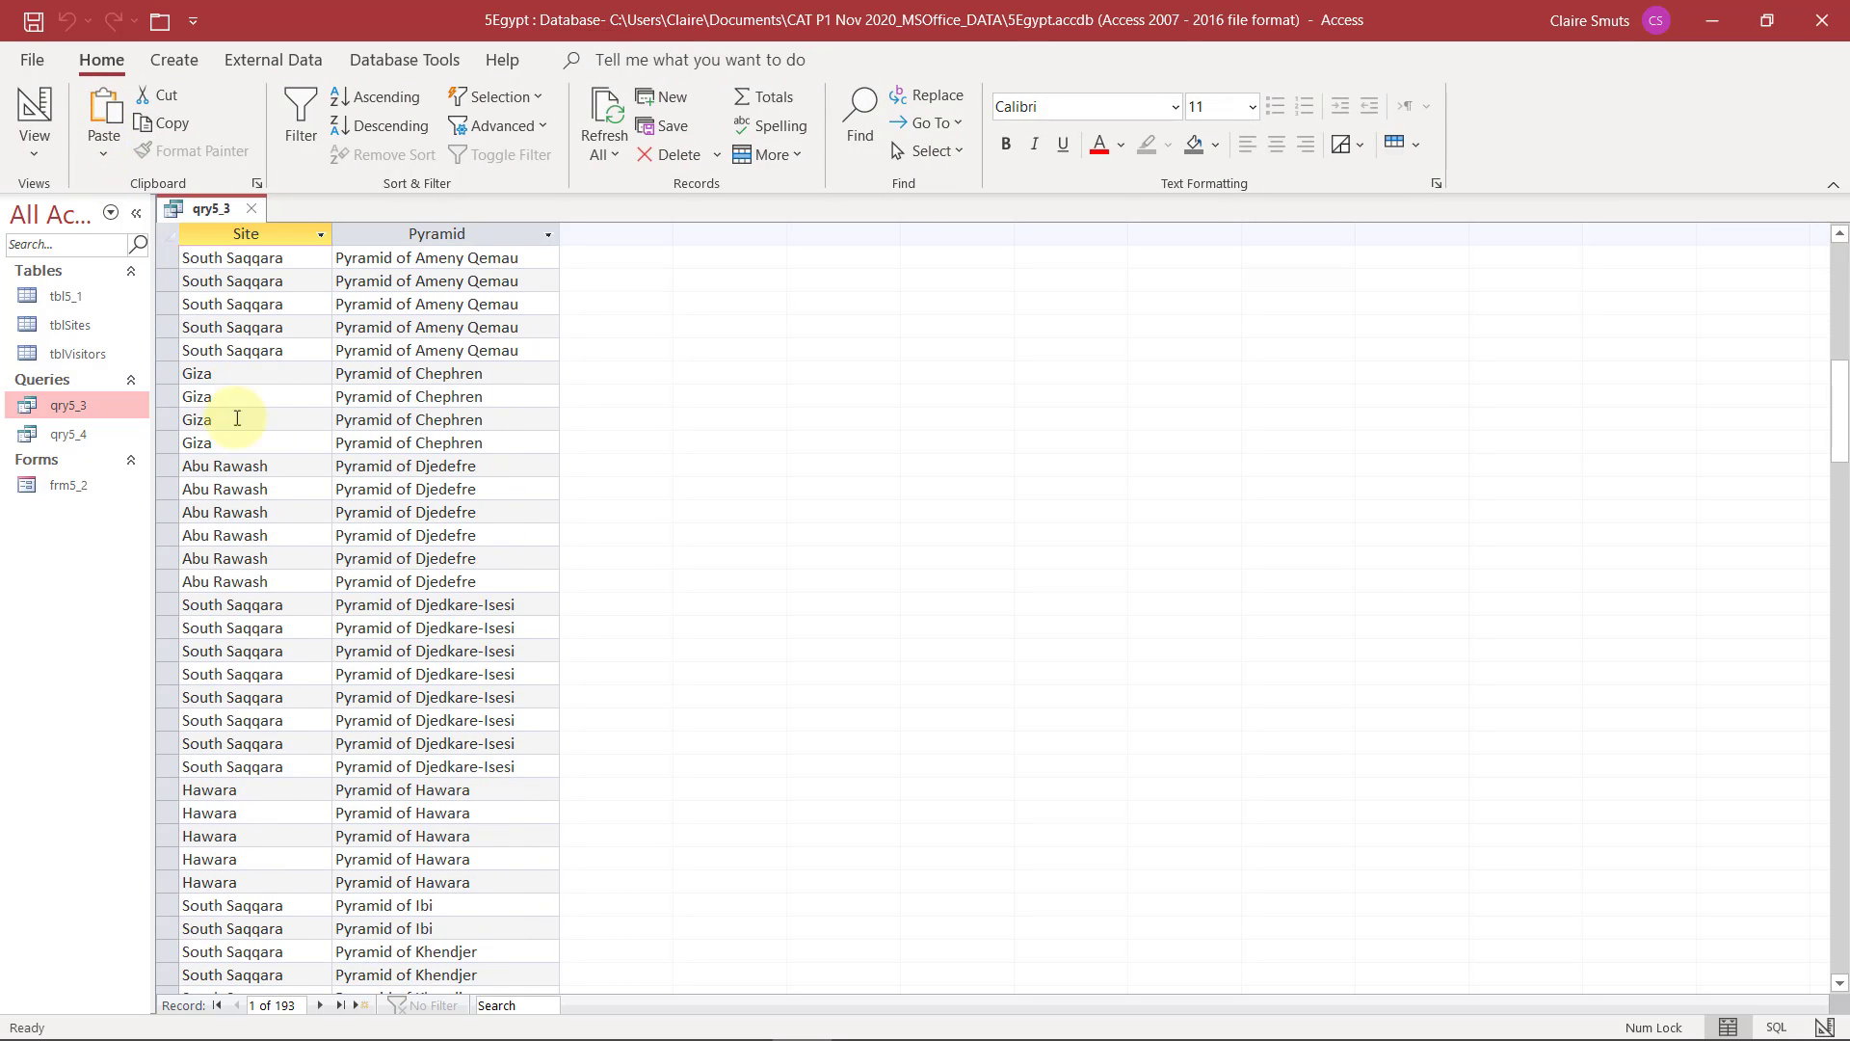
pyautogui.rightClick(196, 374)
pyautogui.hotkey('ctrl', 'c')
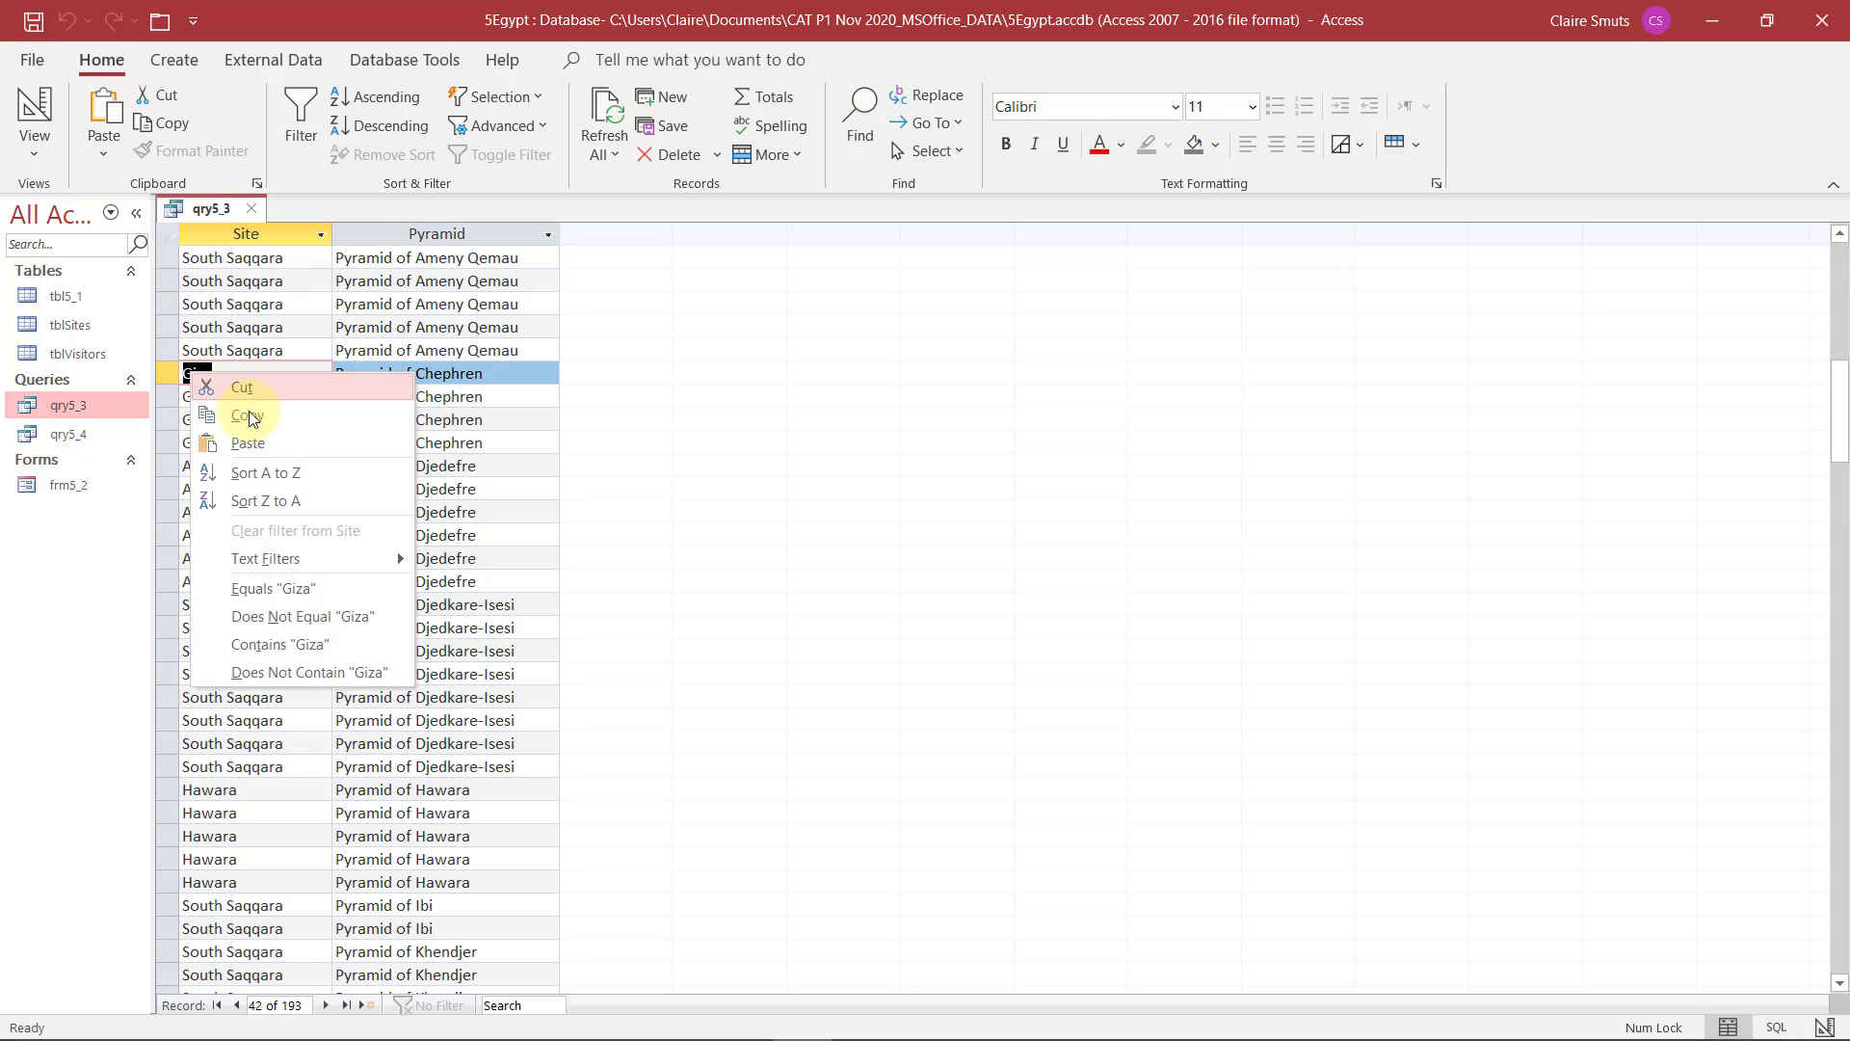
pyautogui.click(249, 413)
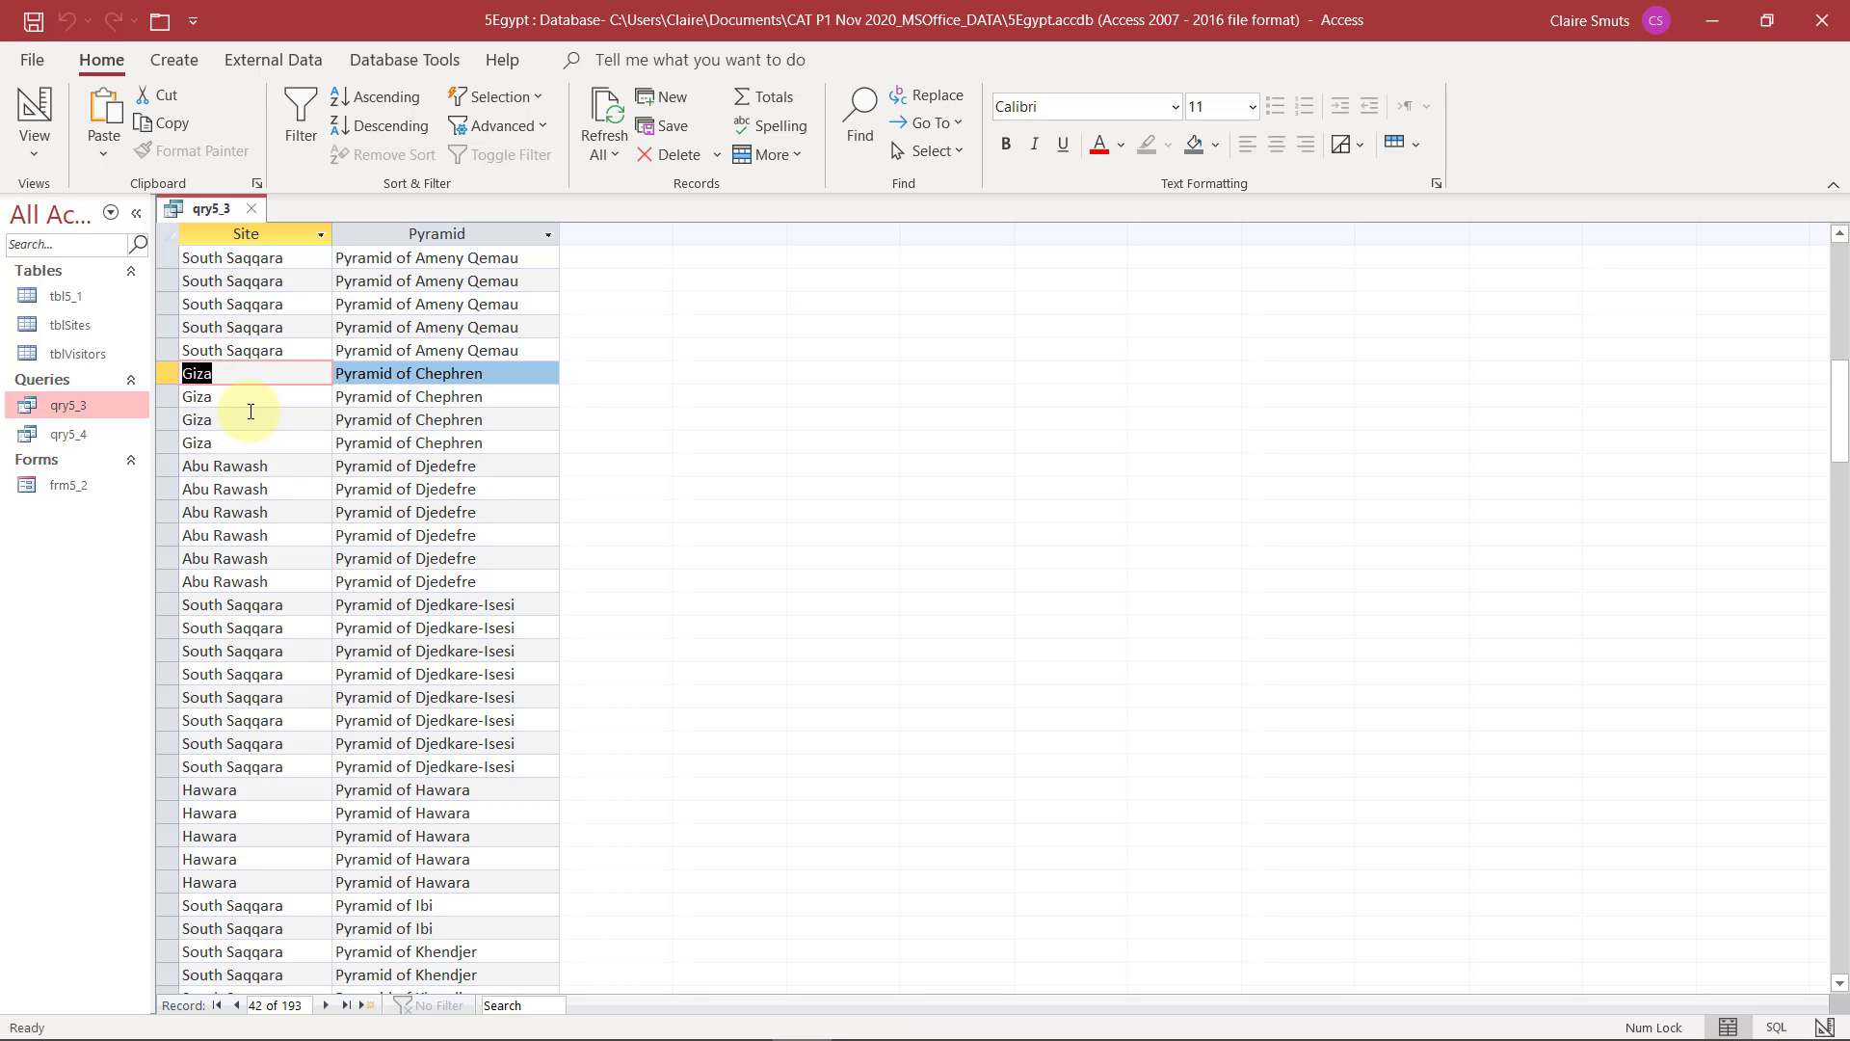
pyautogui.click(46, 112)
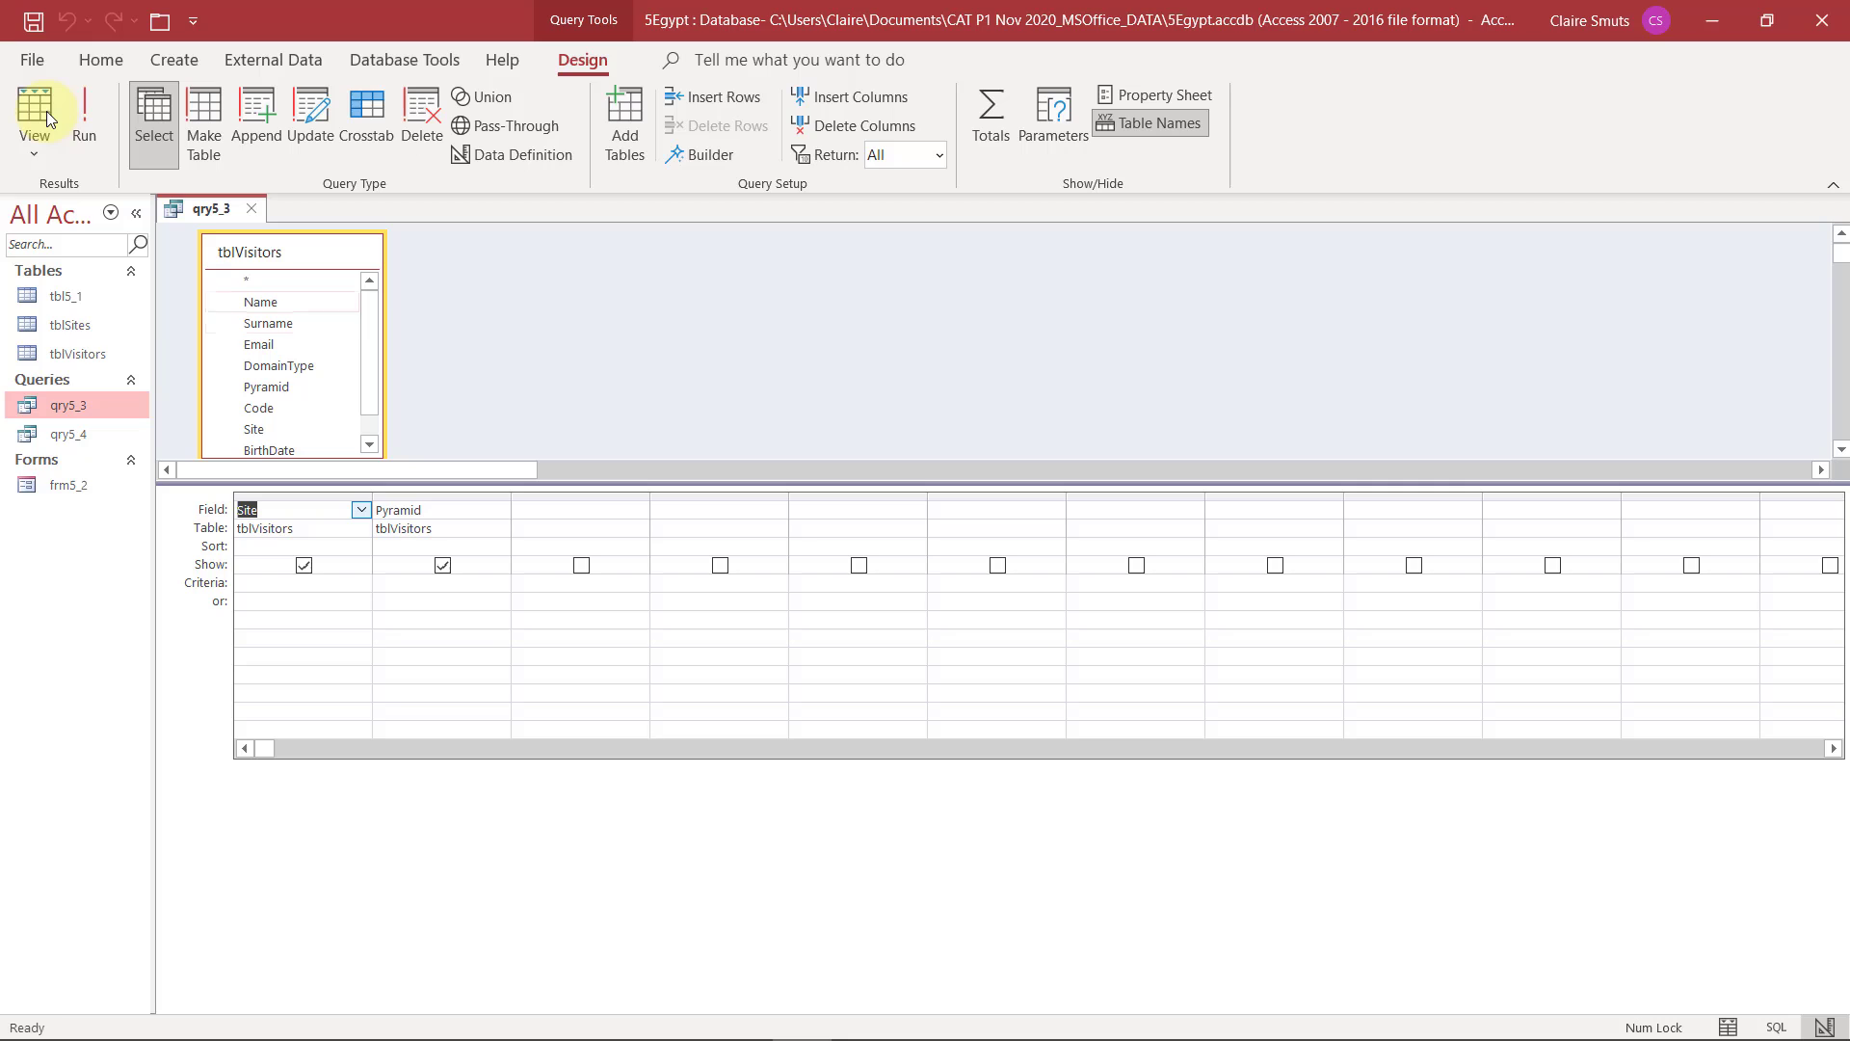
pyautogui.rightClick(247, 582)
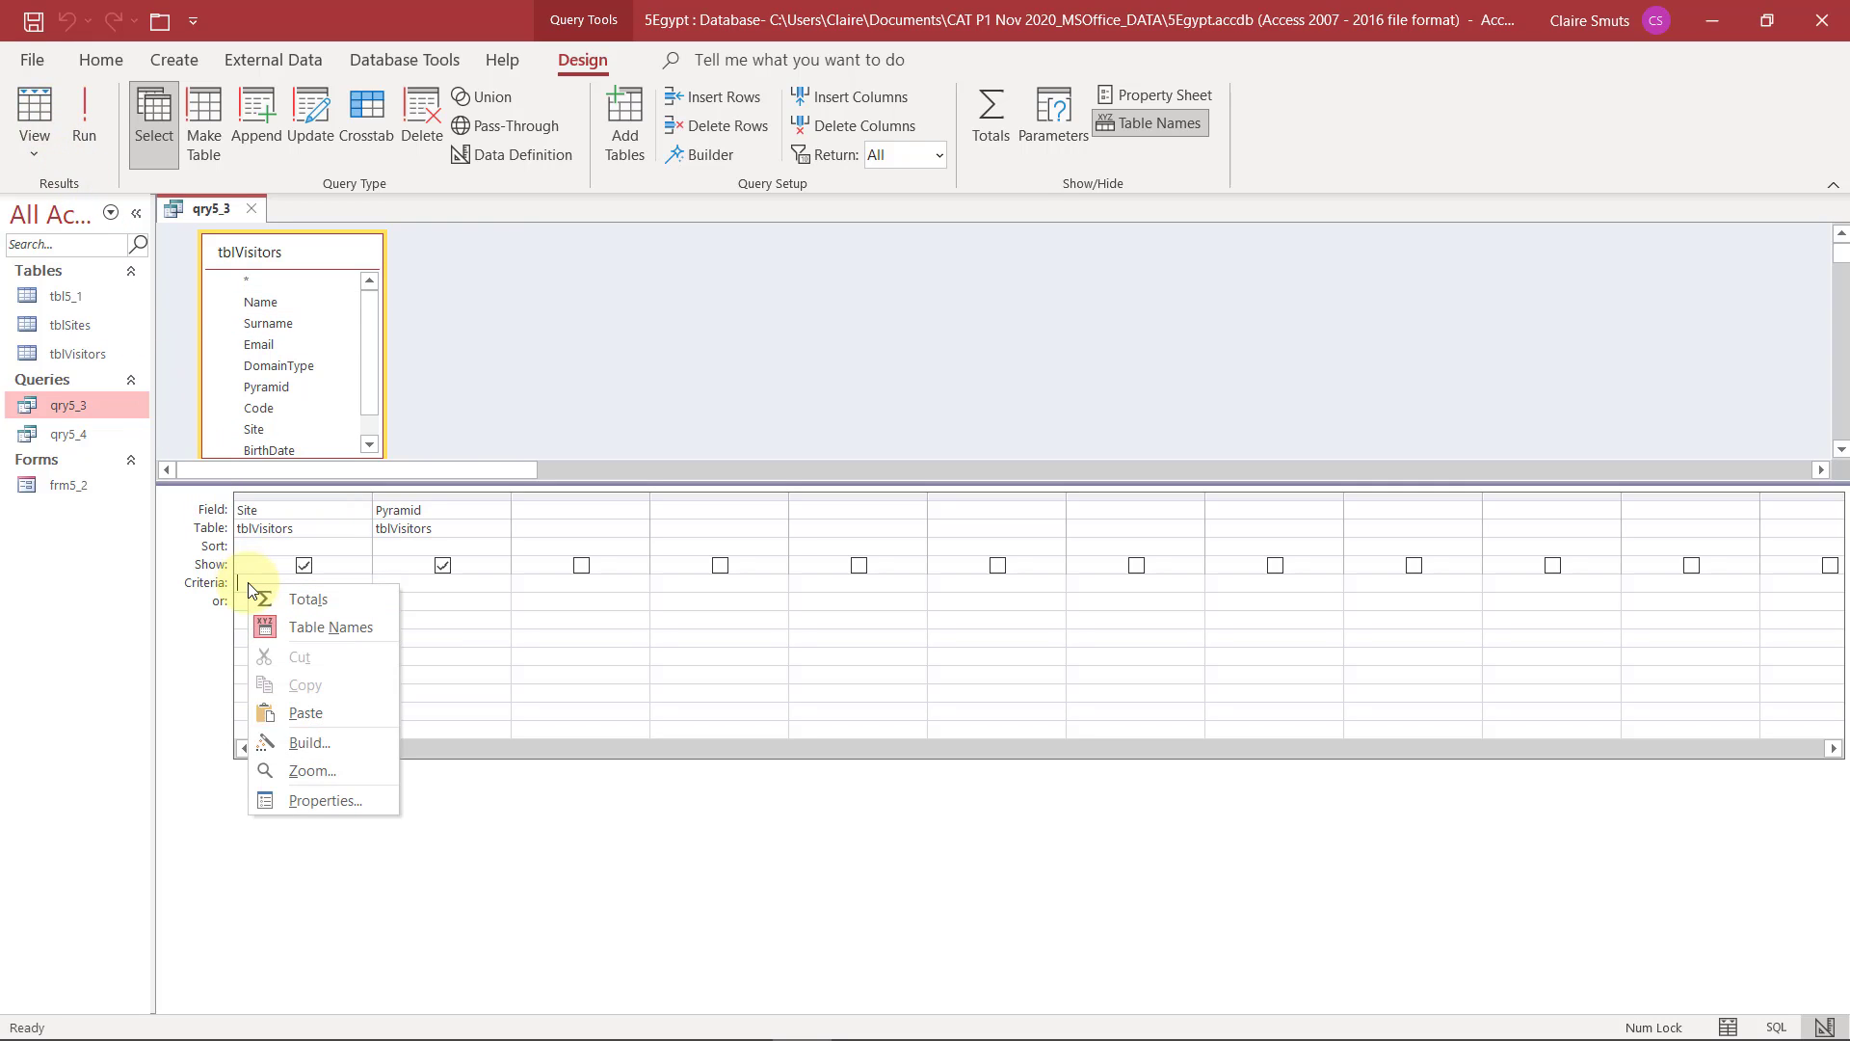
pyautogui.click(300, 712)
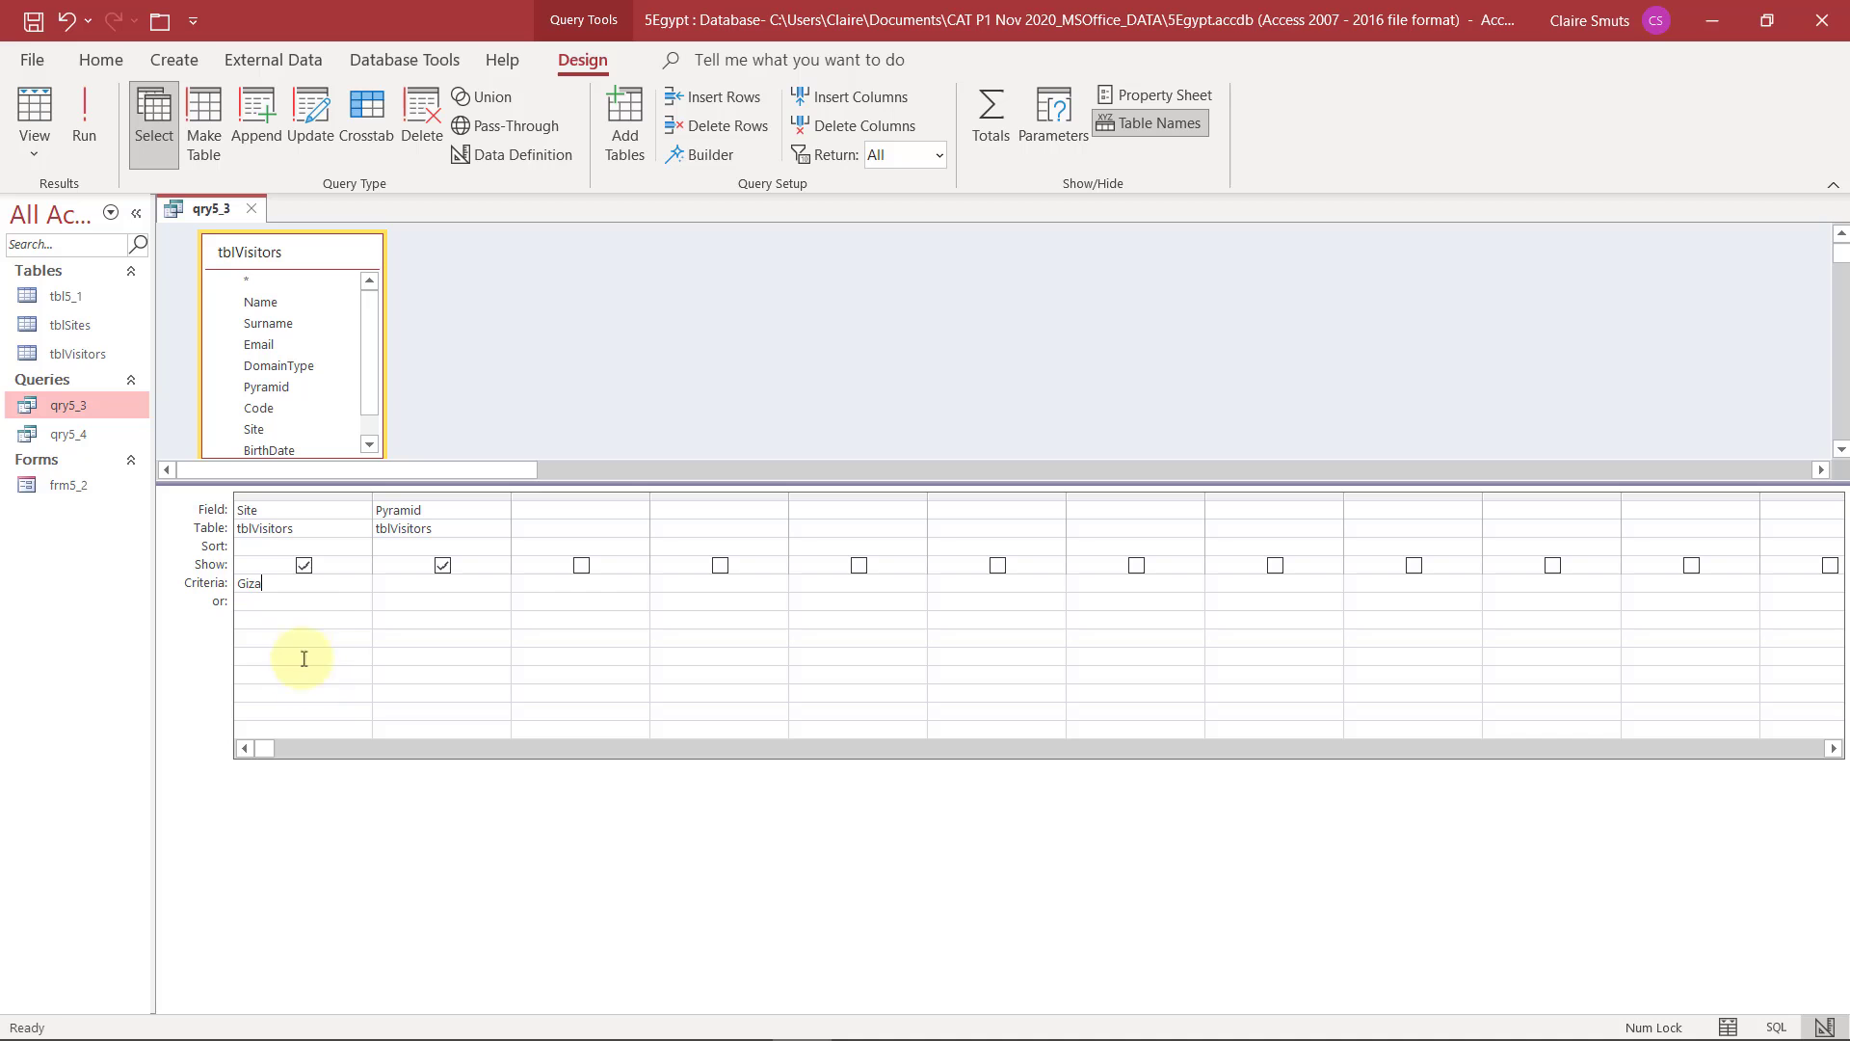
pyautogui.click(298, 604)
# View the qry5_3 results in Datasheet View and compare the Site and Pyramid columns with the wording of question 5.3
pyautogui.click(96, 131)
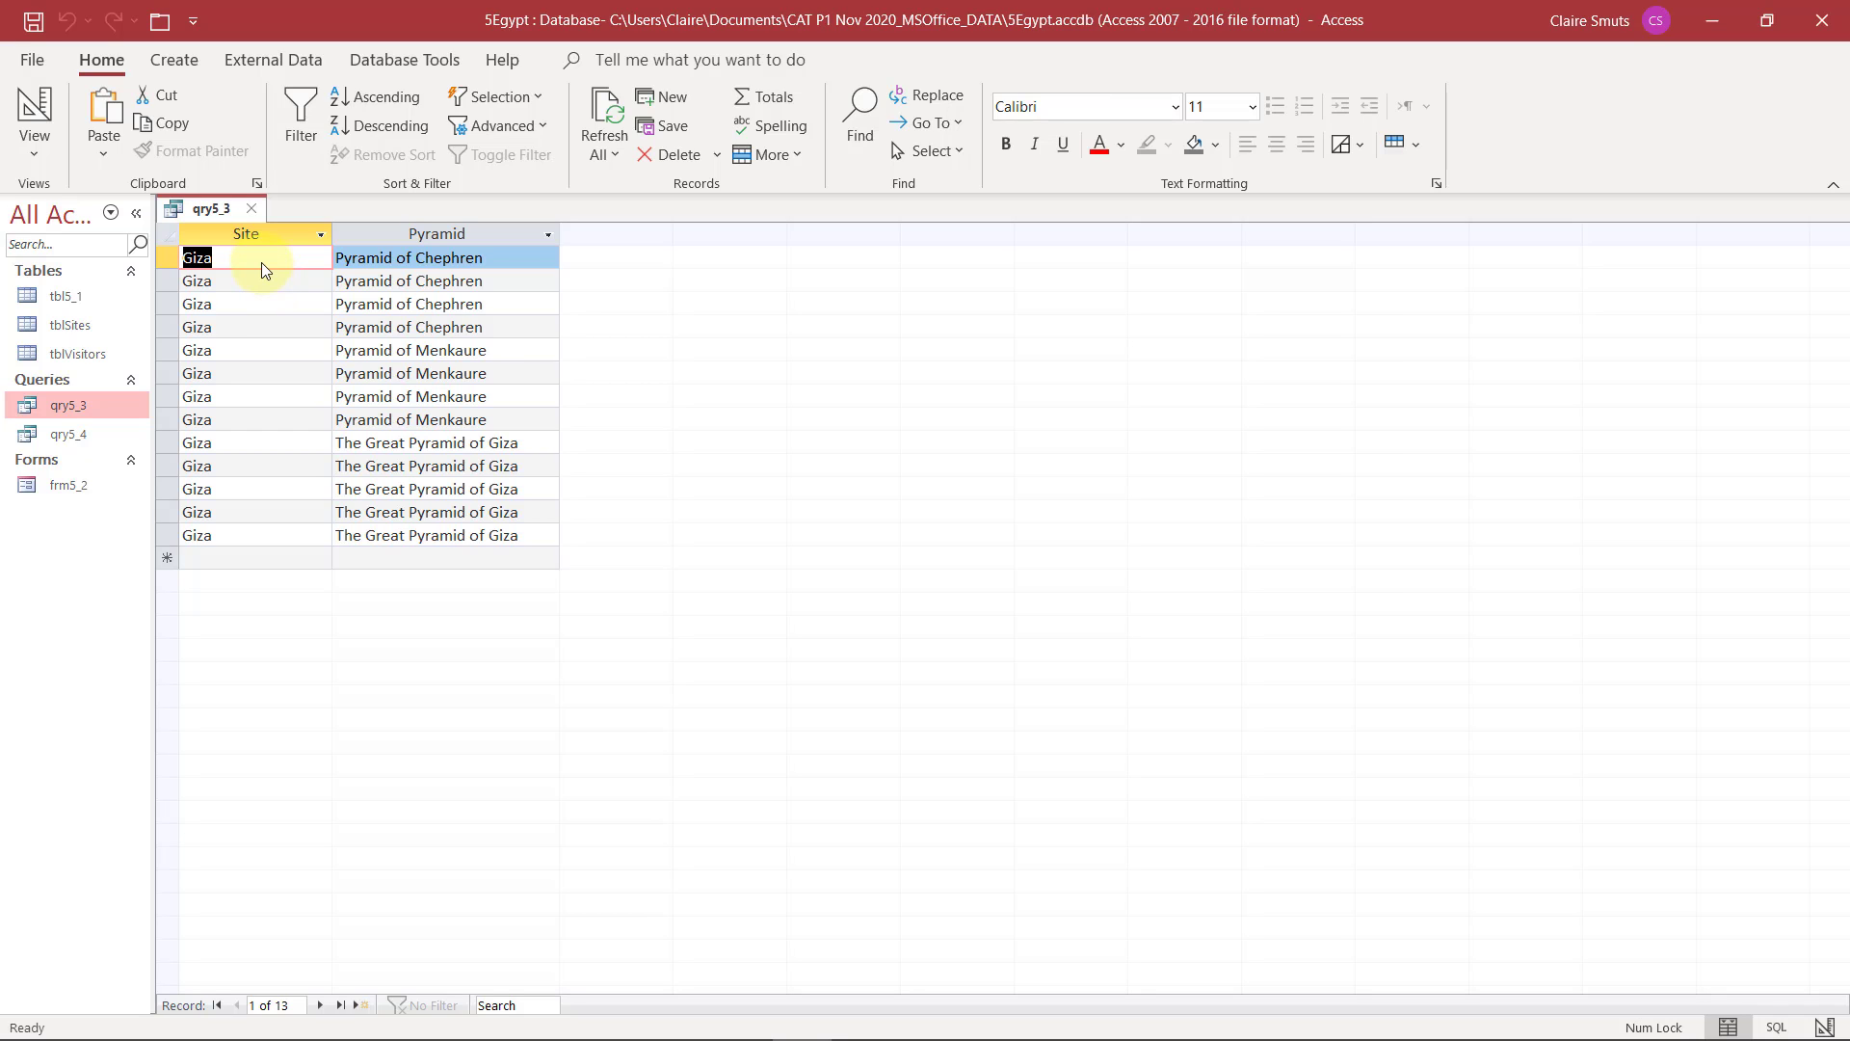
pyautogui.click(1694, 19)
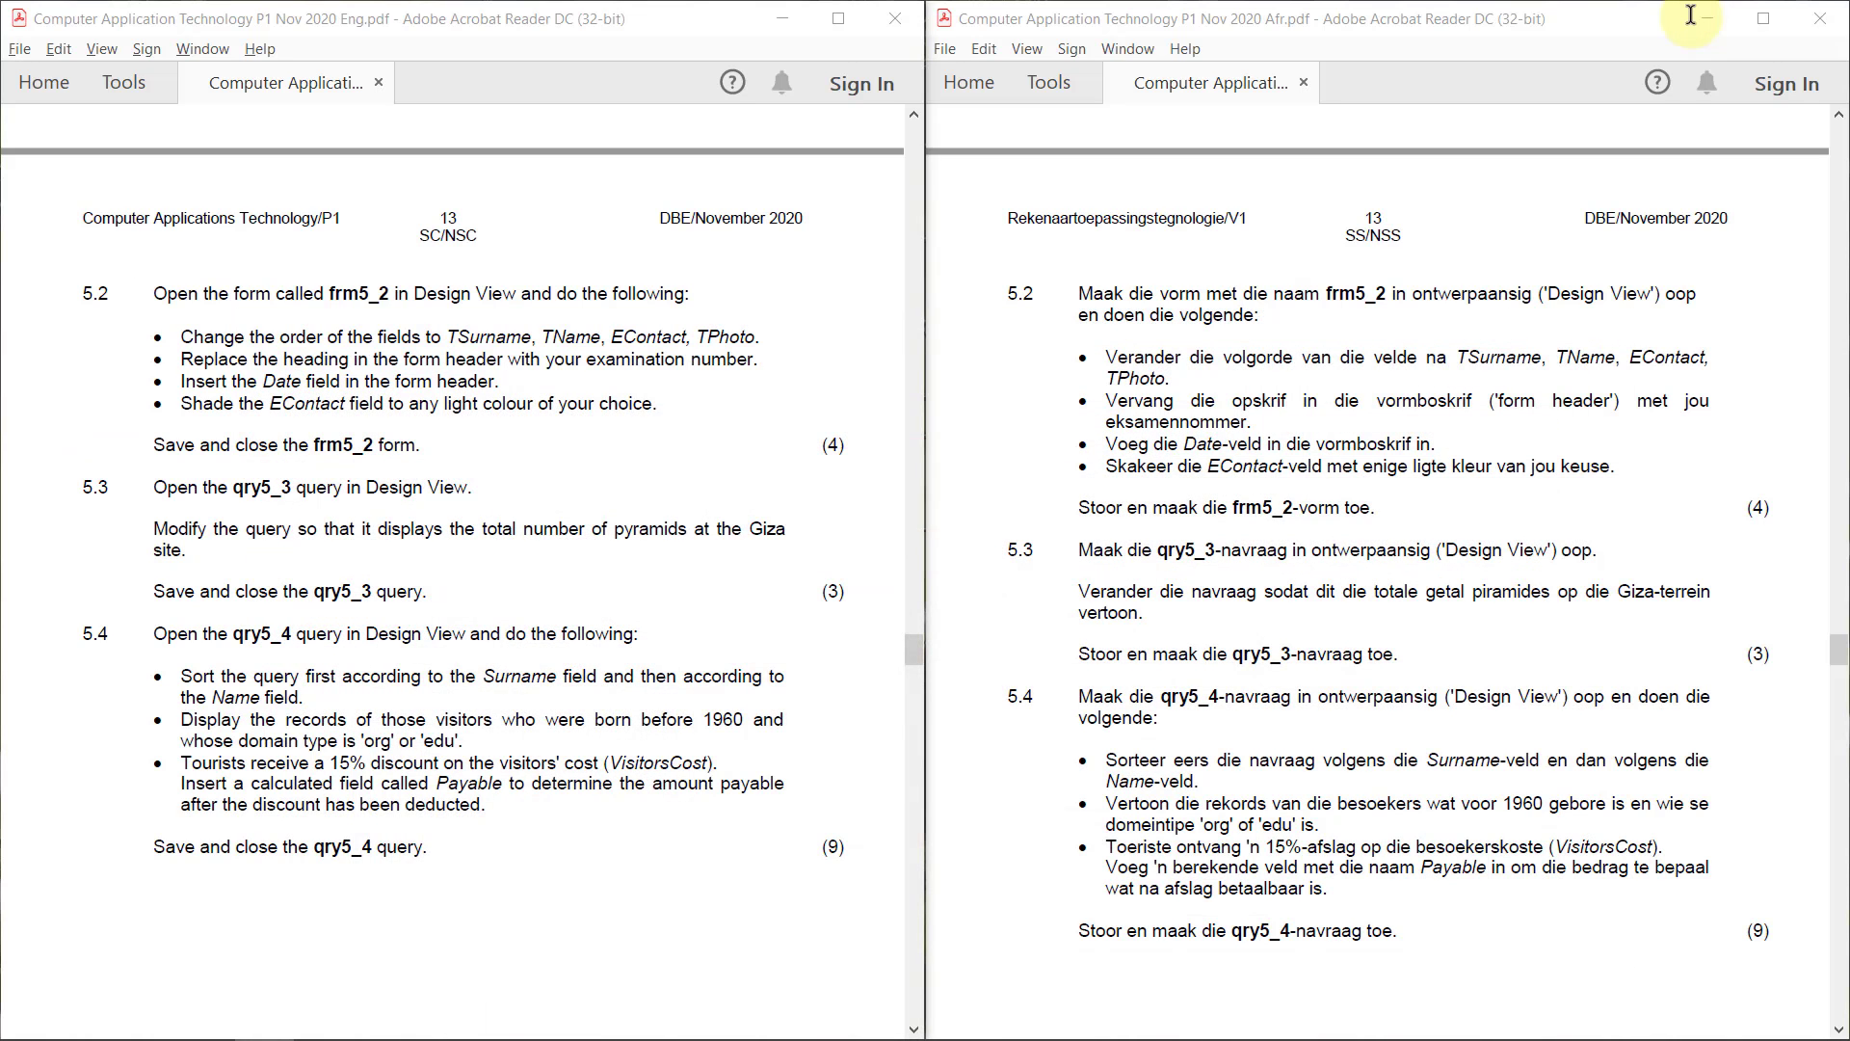
pyautogui.moveTo(298, 528); pyautogui.dragTo(191, 554)
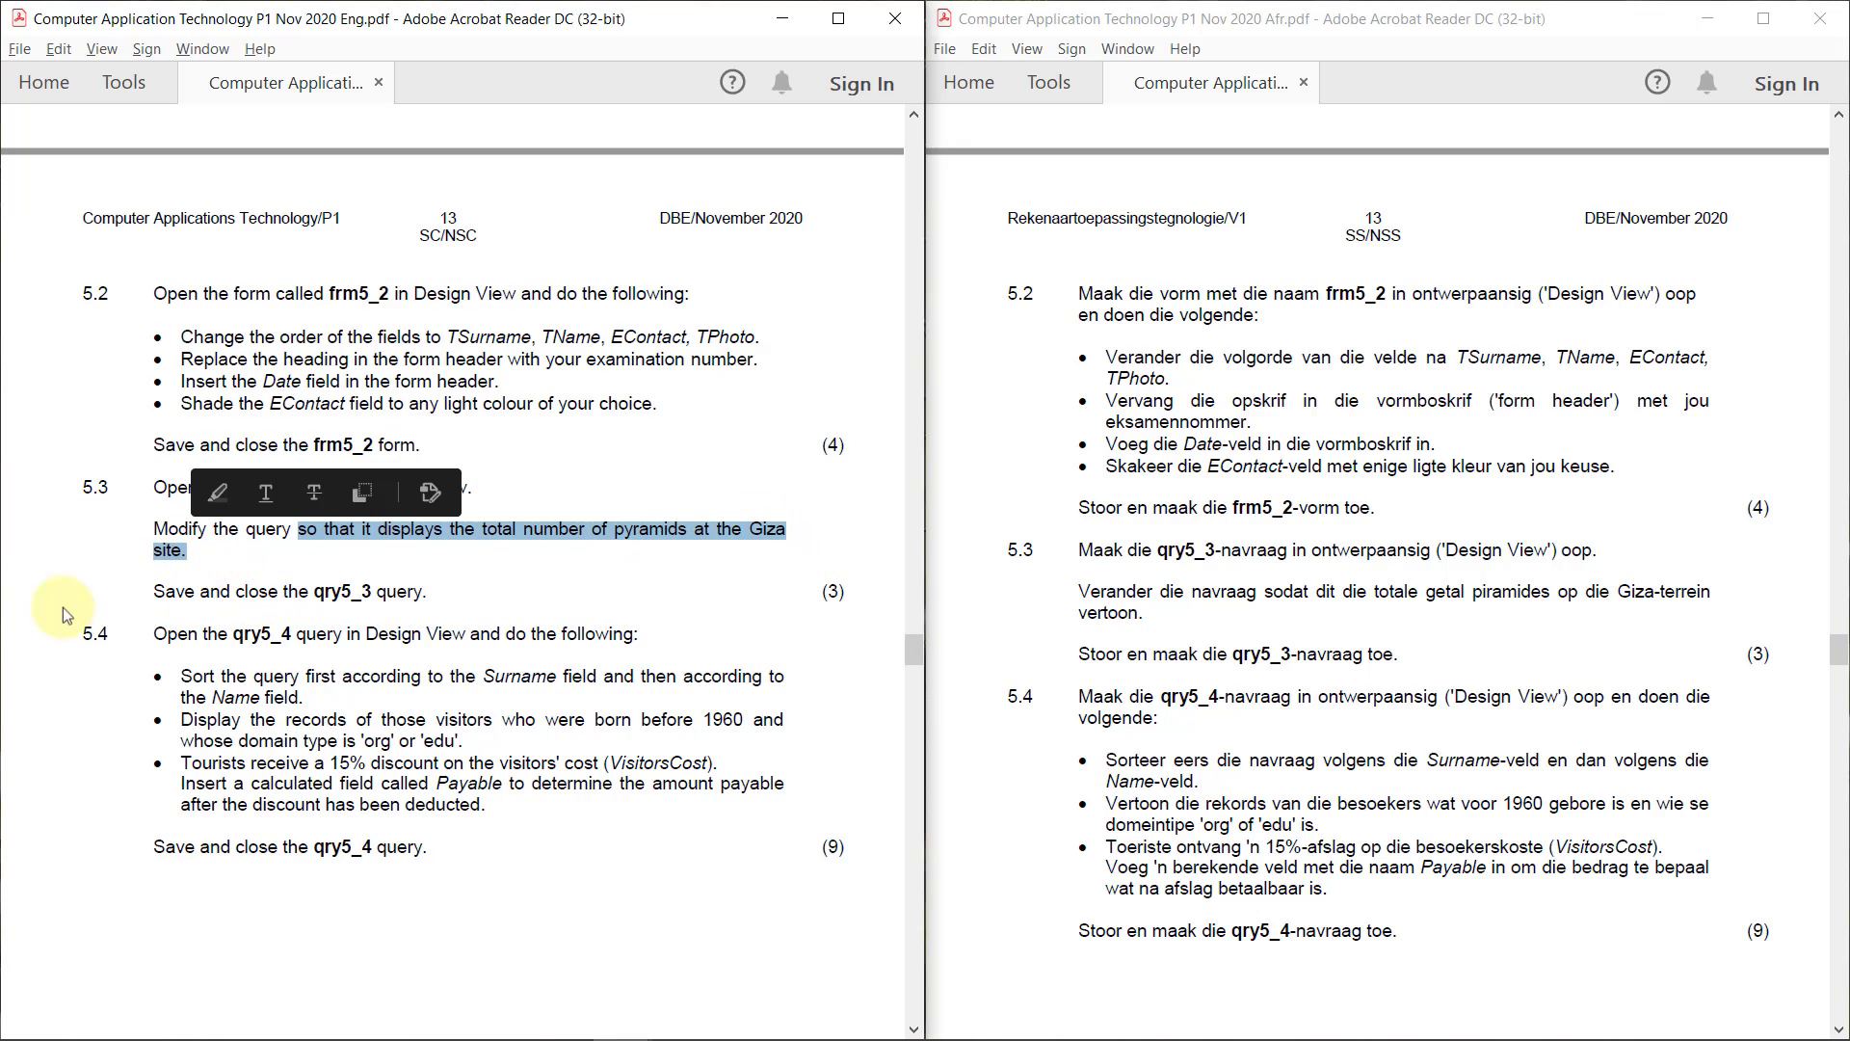
pyautogui.hotkey('alt', 'Tab')
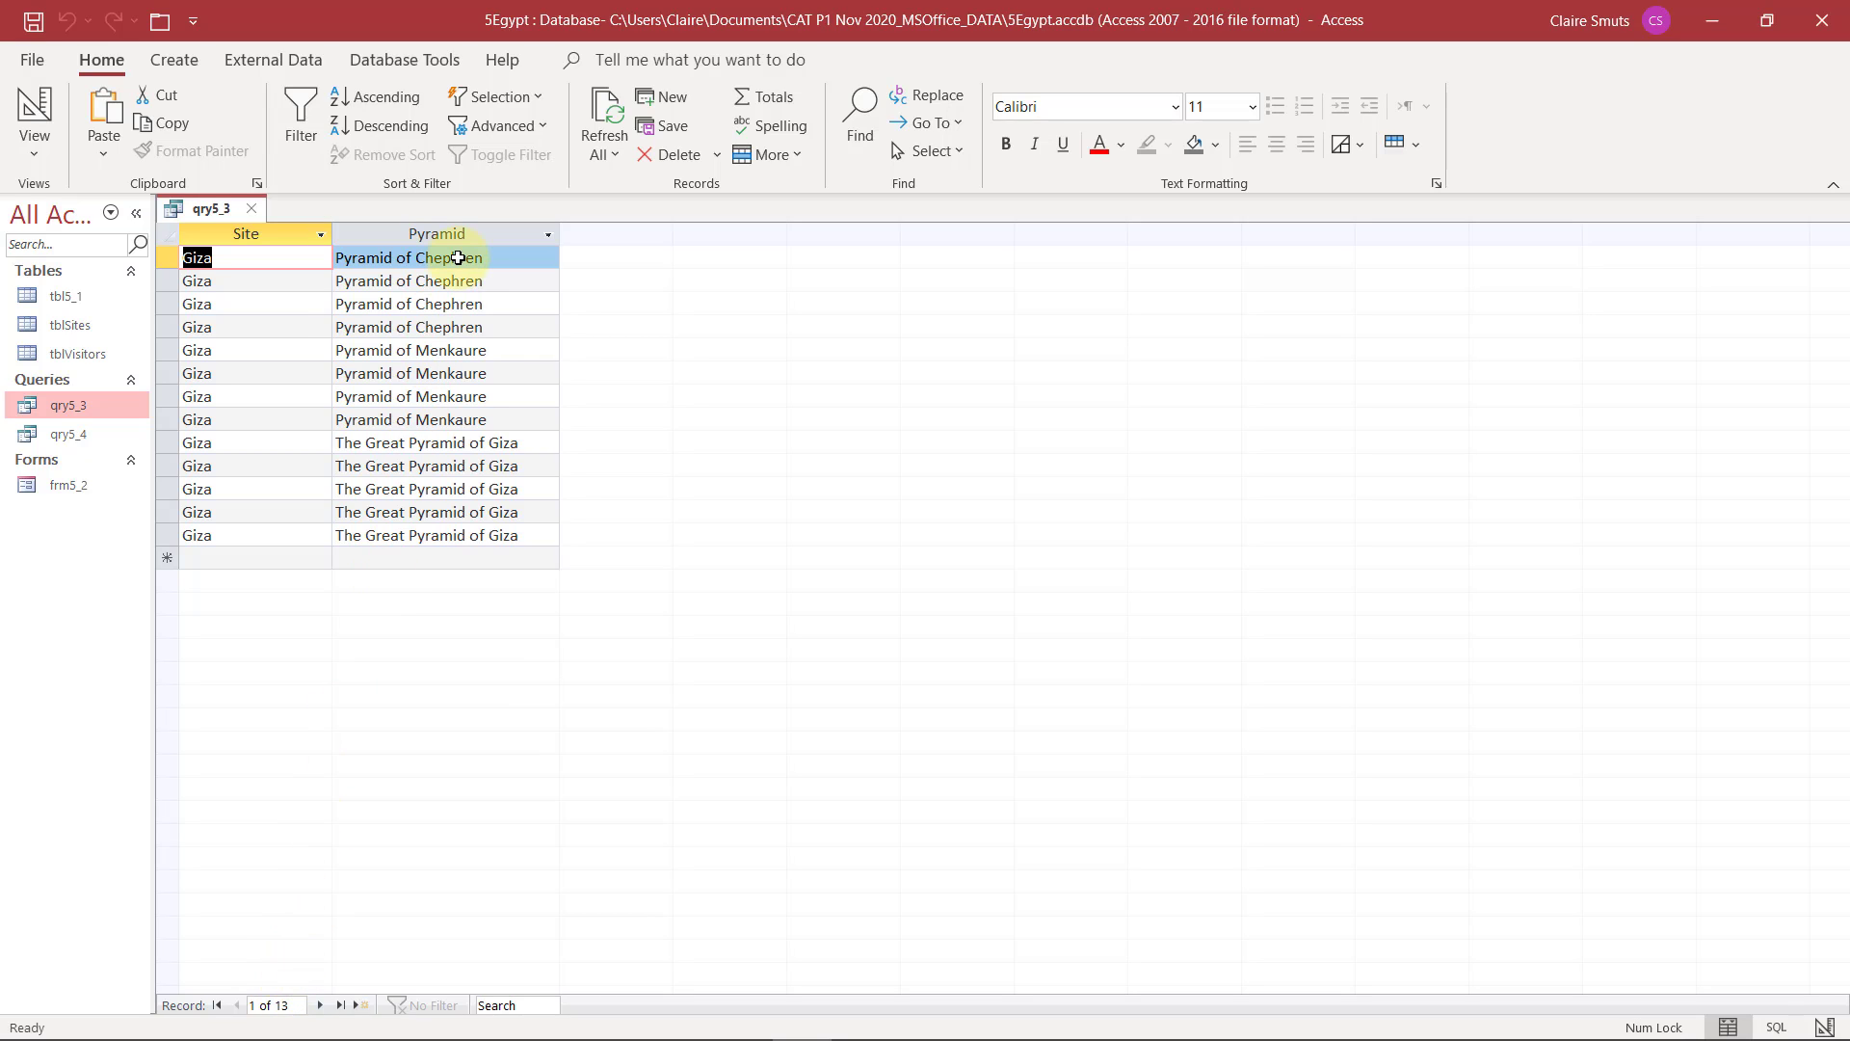
pyautogui.click(441, 227)
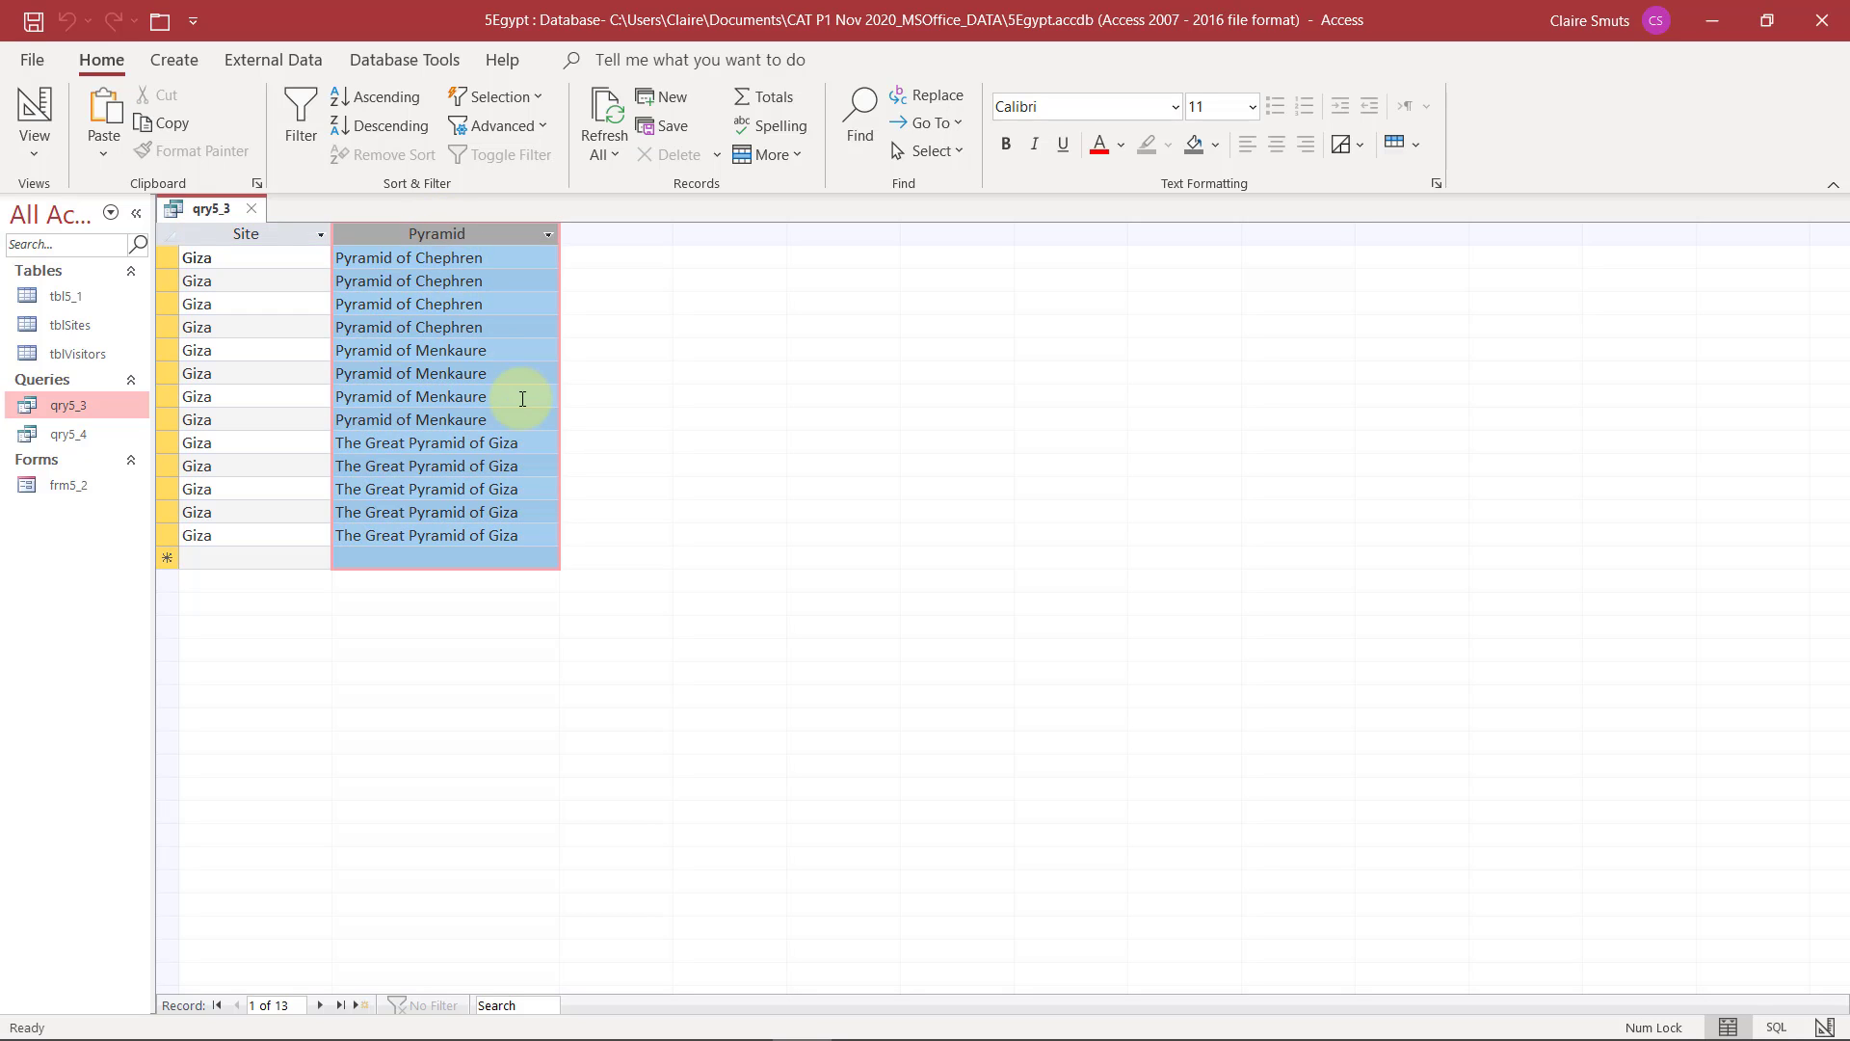
pyautogui.click(268, 235)
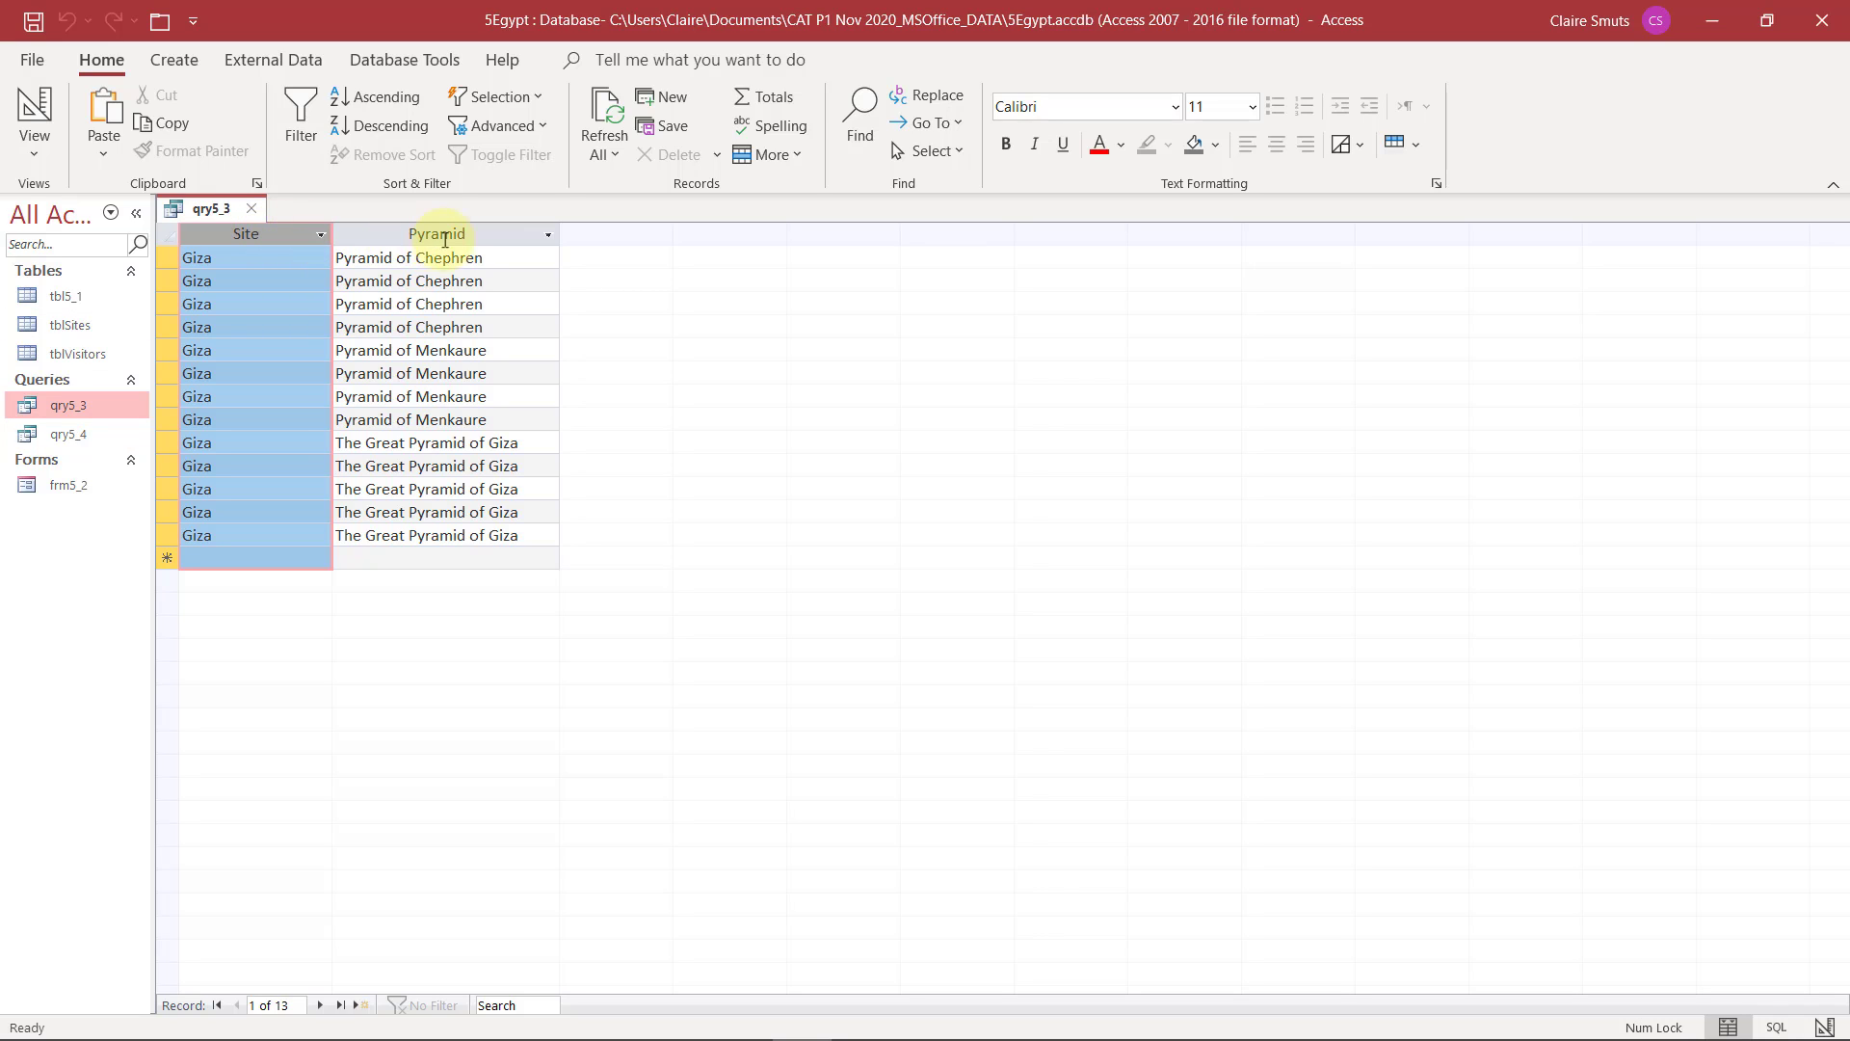
pyautogui.click(474, 234)
# Switch qry5_3 to Design View, add the Total row and set the Pyramid field's total to Count
pyautogui.click(44, 148)
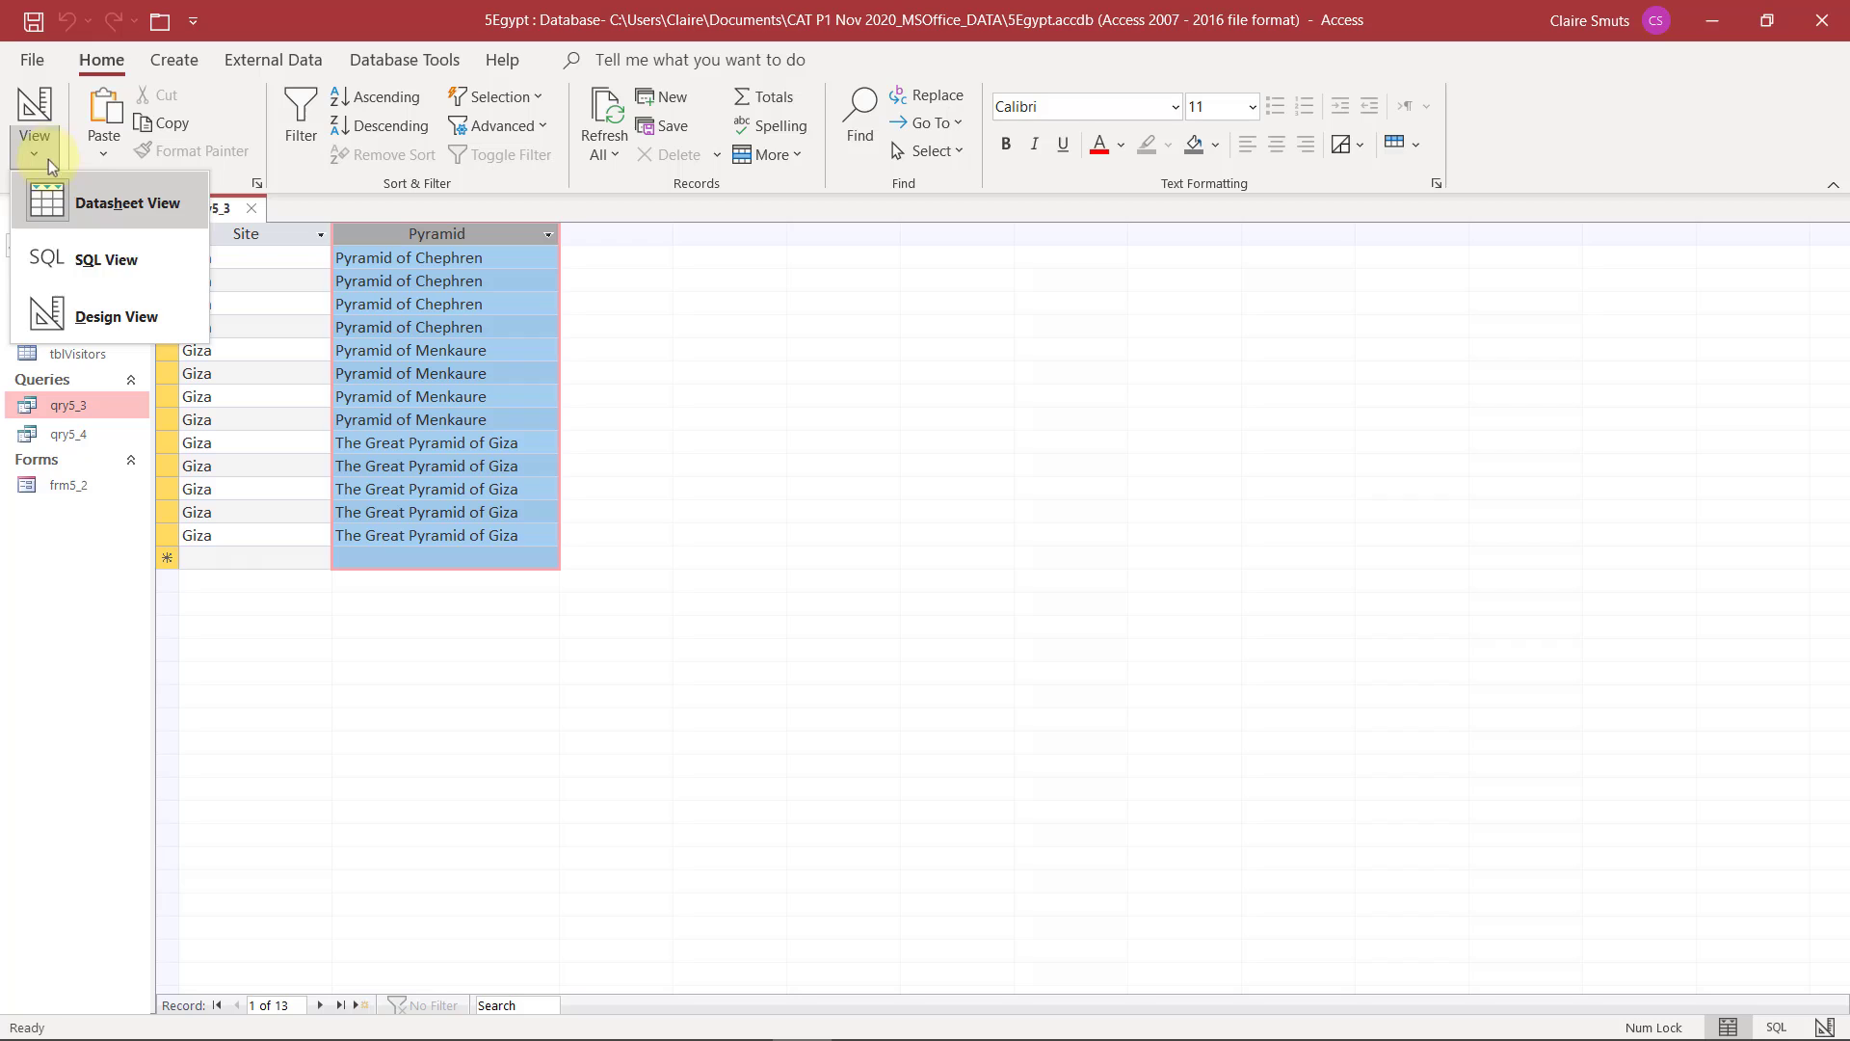
pyautogui.click(87, 316)
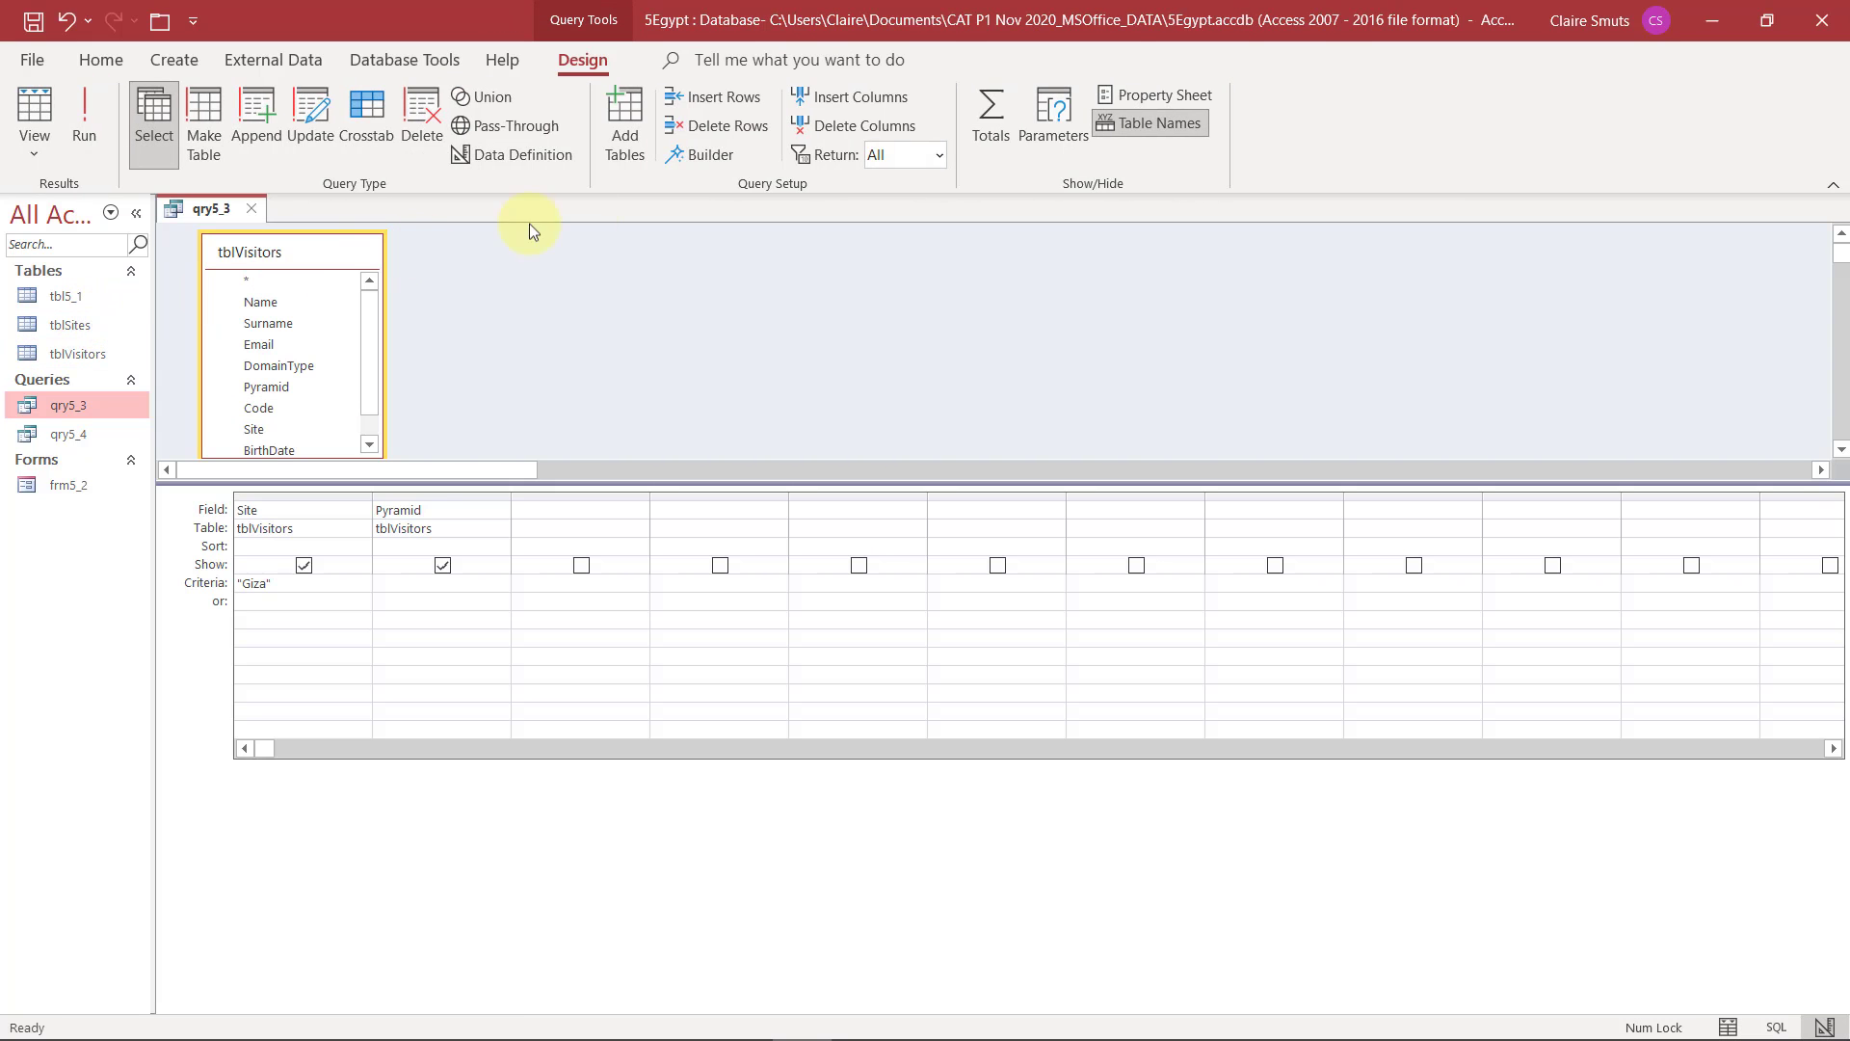
pyautogui.click(996, 113)
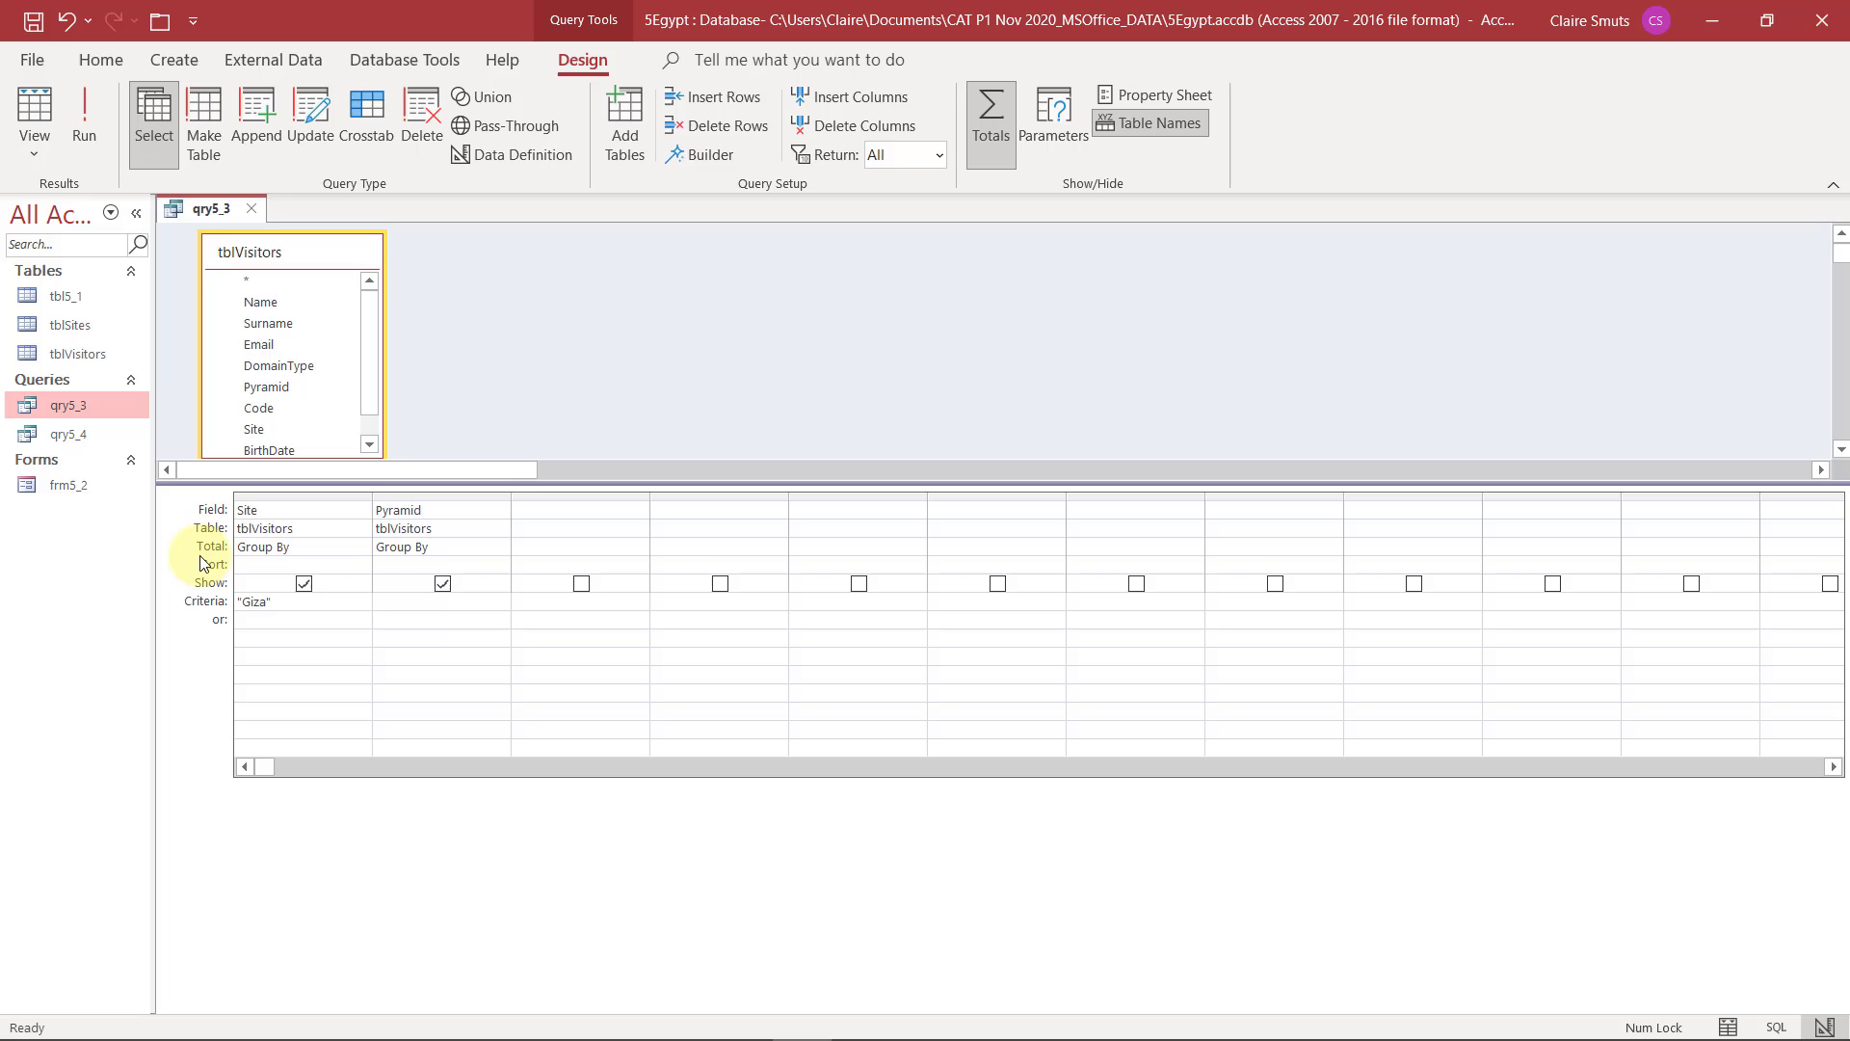
pyautogui.click(298, 546)
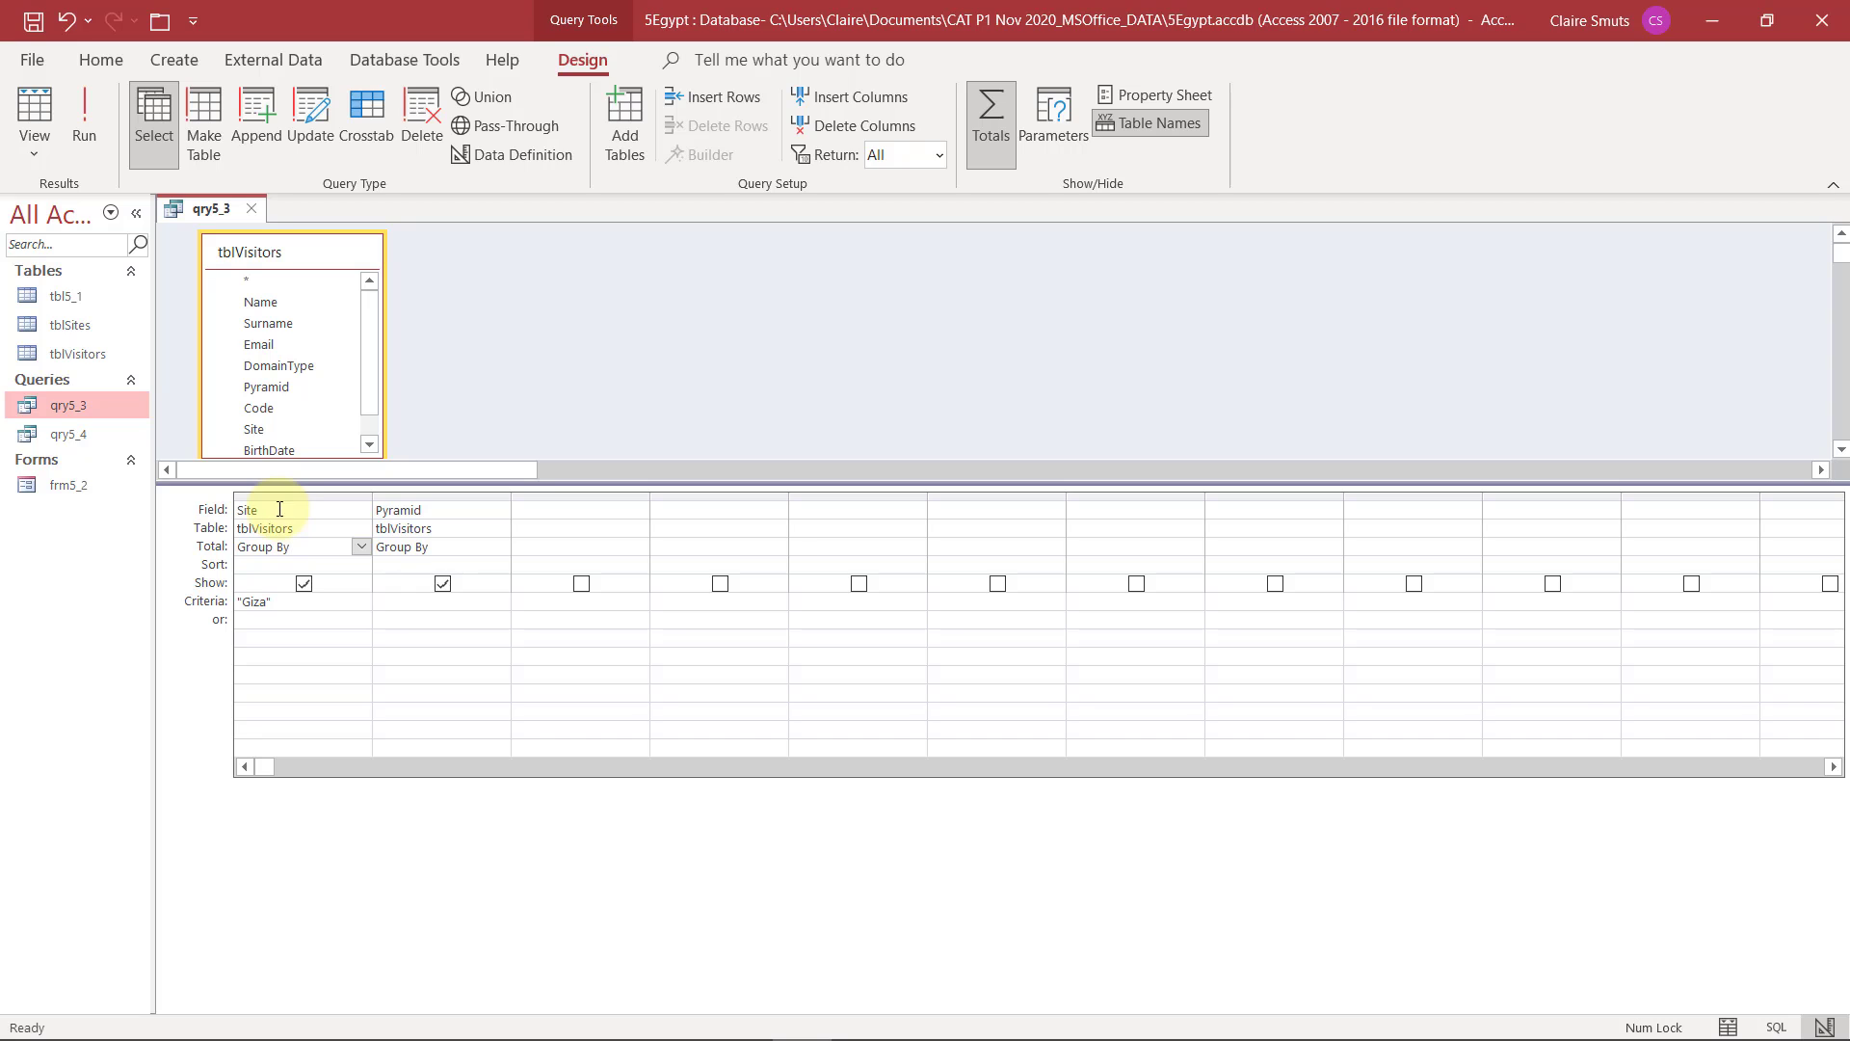
pyautogui.click(442, 549)
pyautogui.click(500, 547)
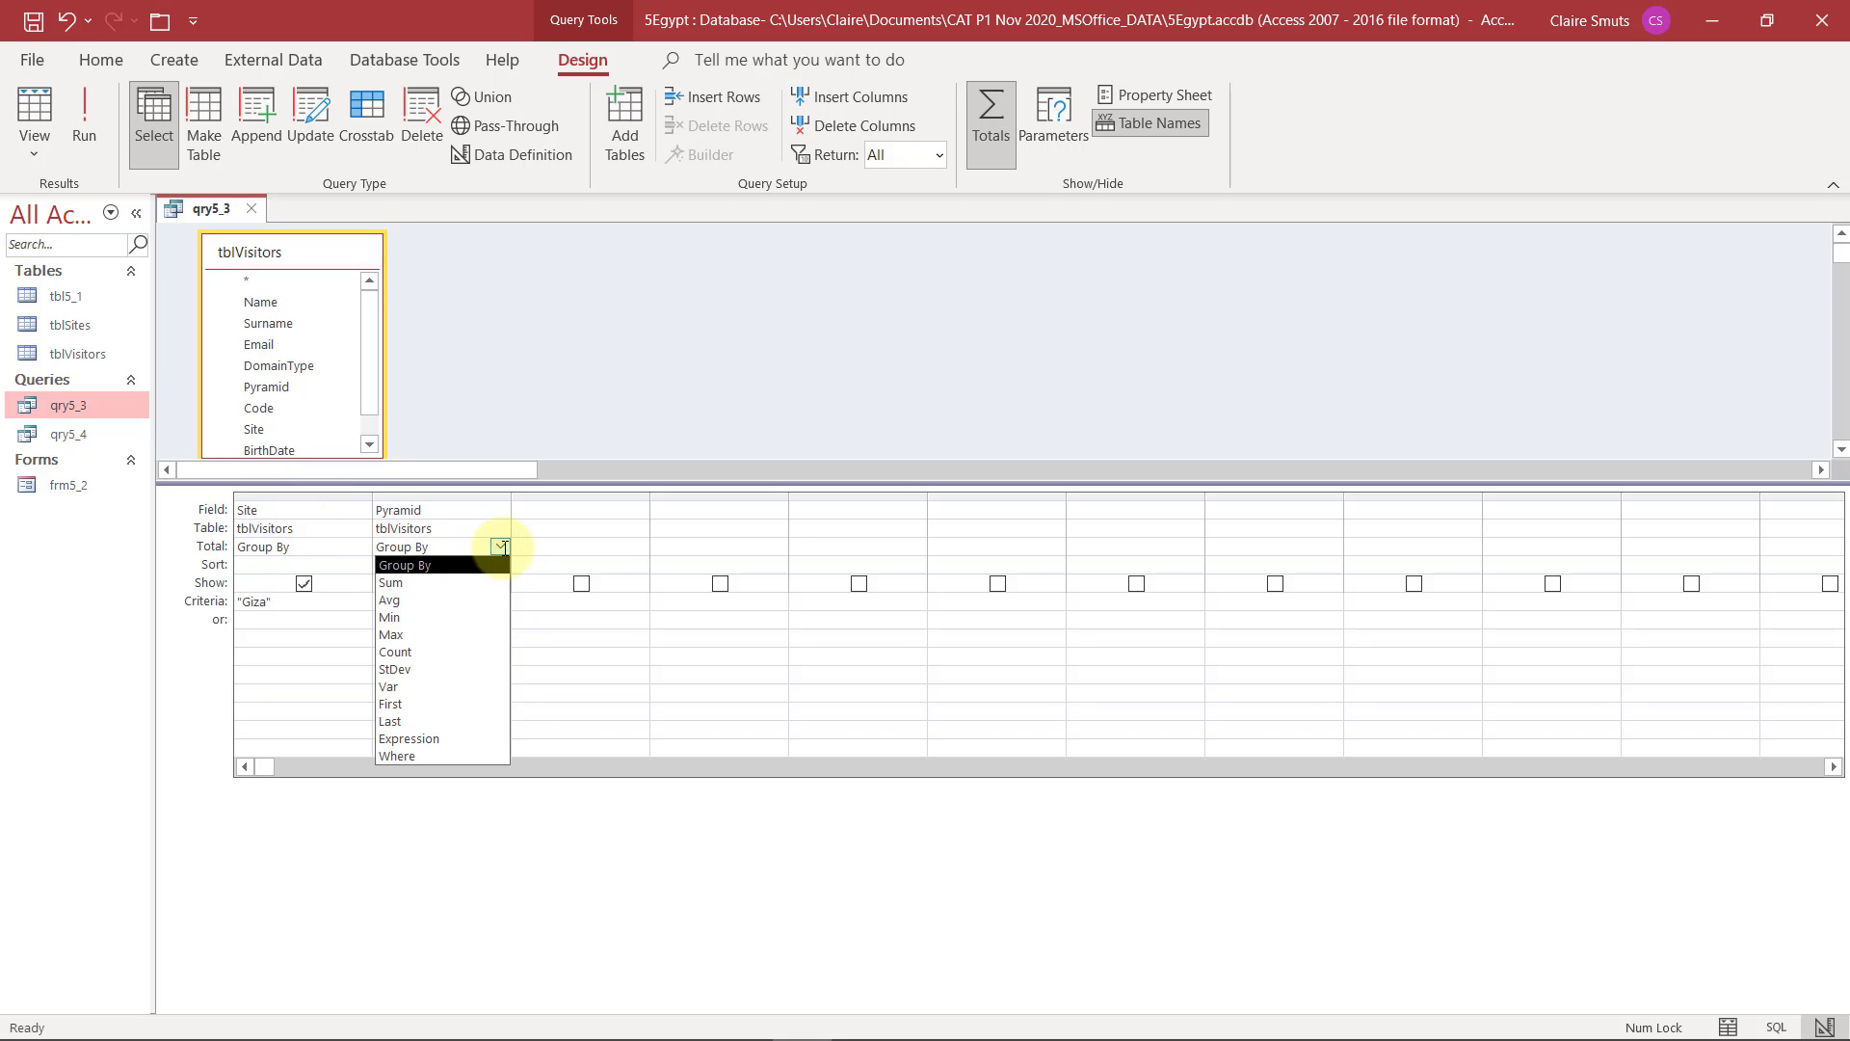
pyautogui.click(454, 648)
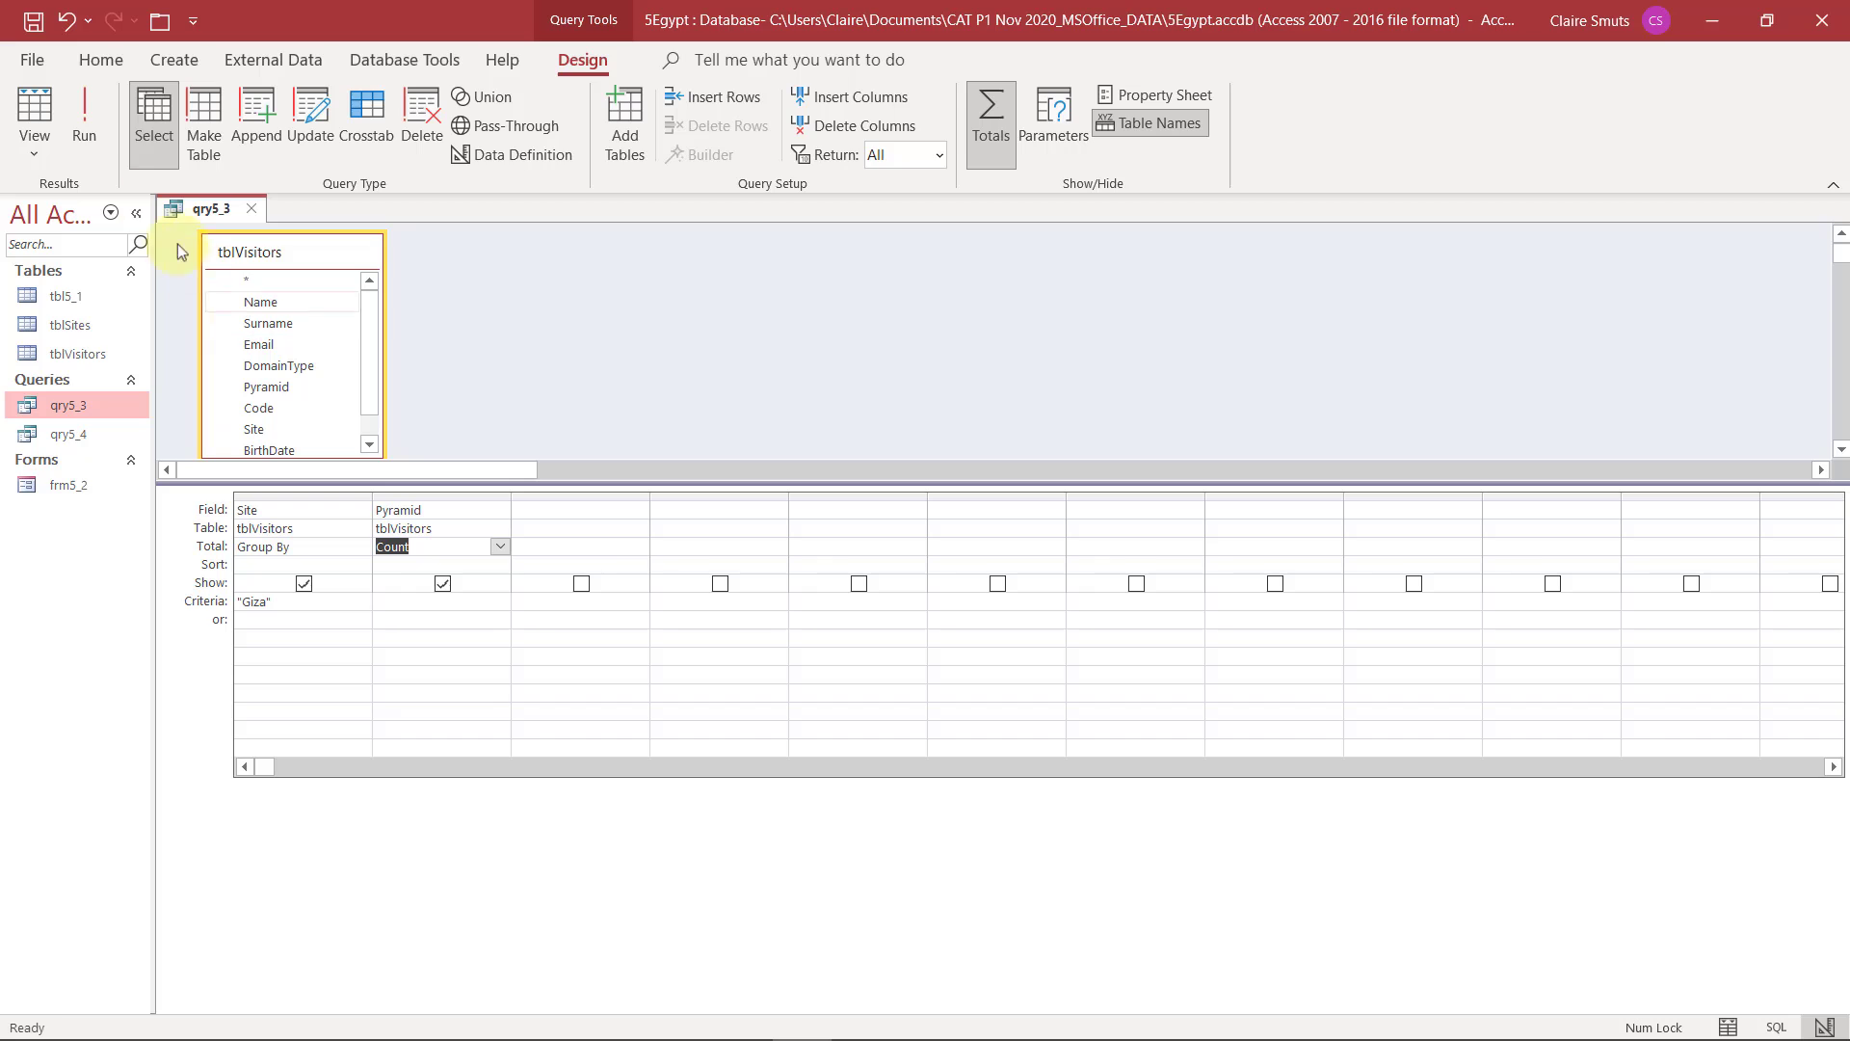
# Run qry5_3 to check the pyramid count for Giza, and save and close the query
pyautogui.click(96, 124)
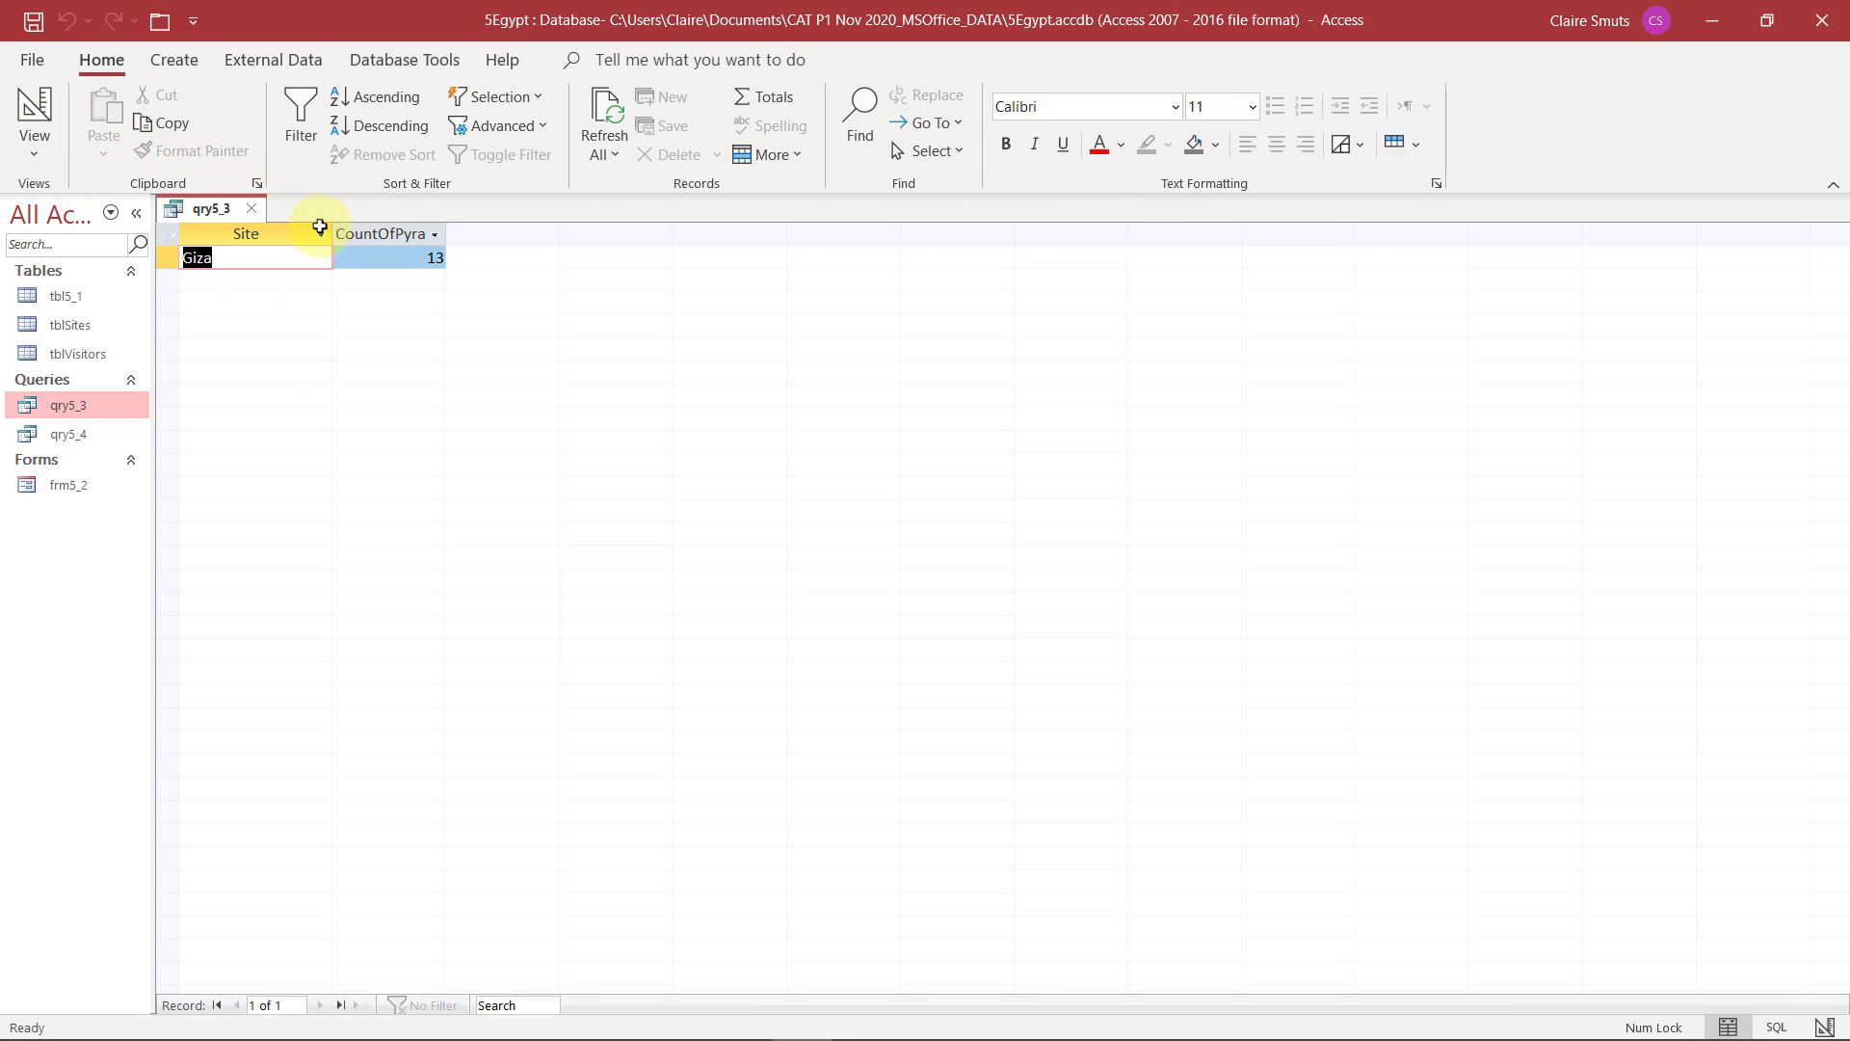
pyautogui.click(380, 259)
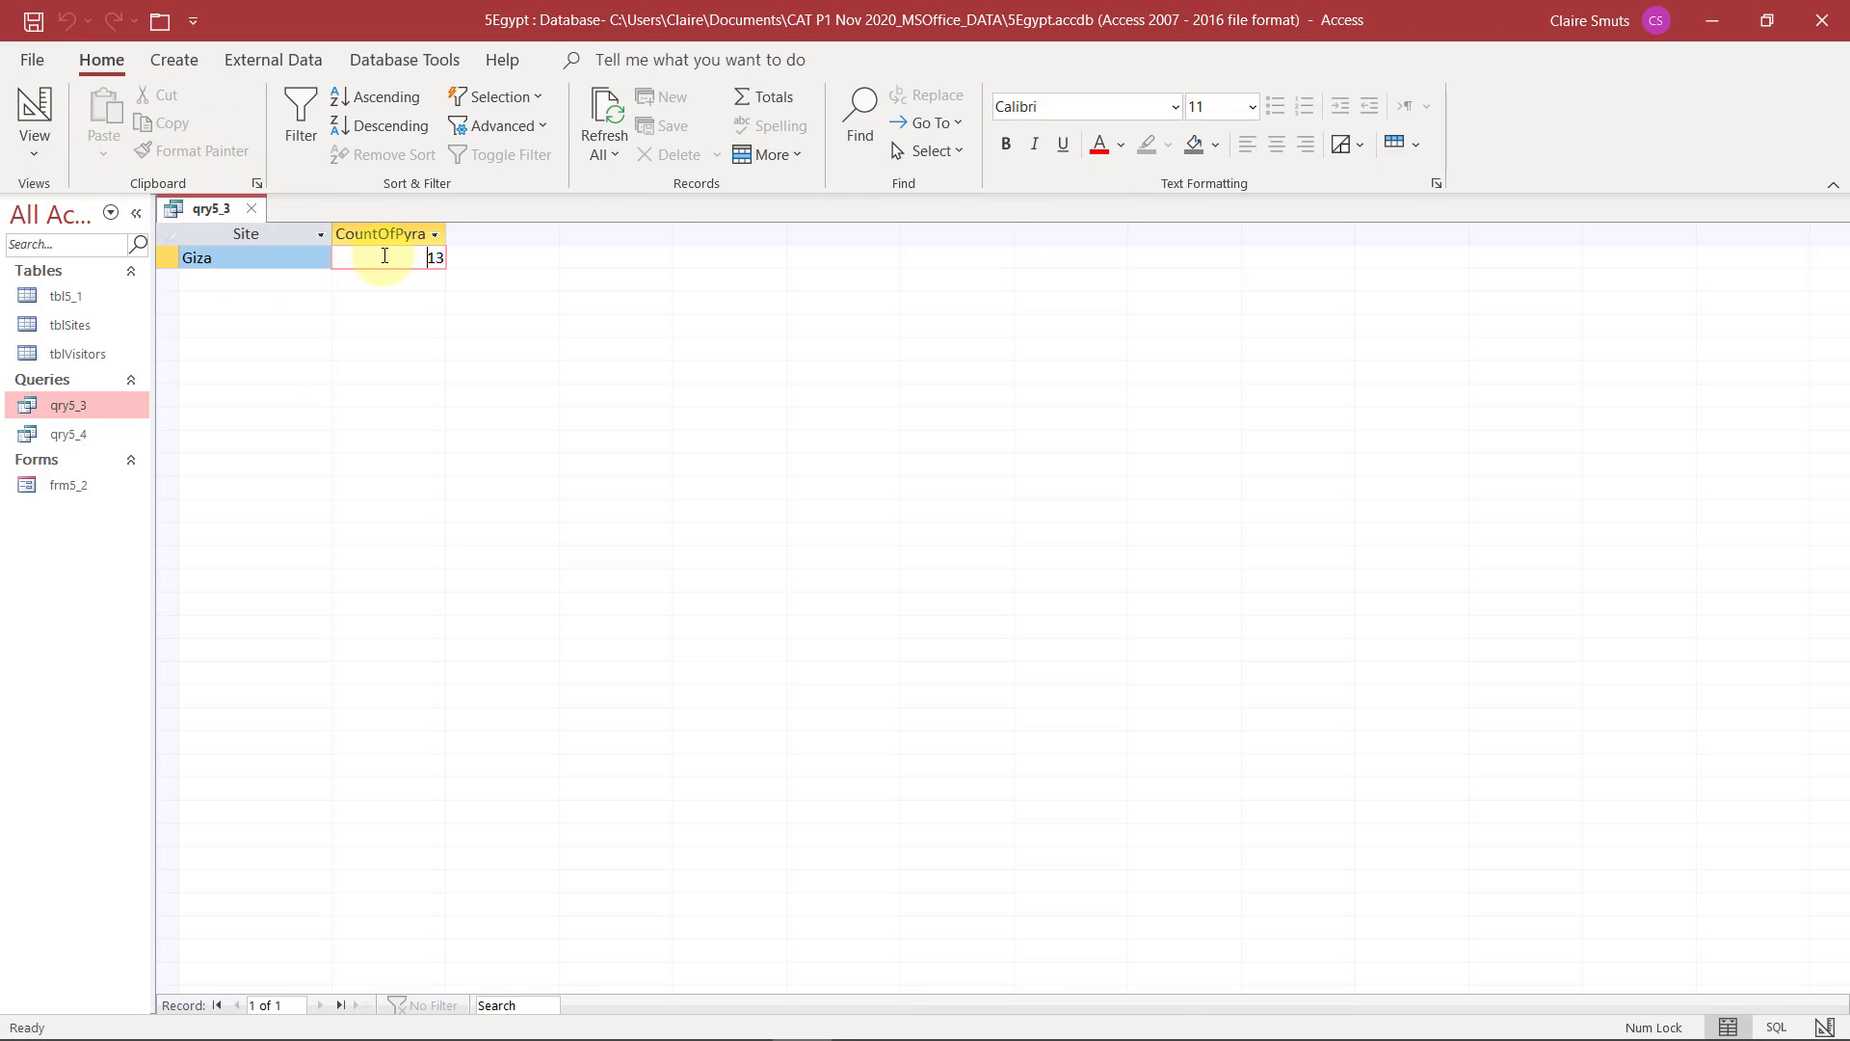
pyautogui.click(234, 259)
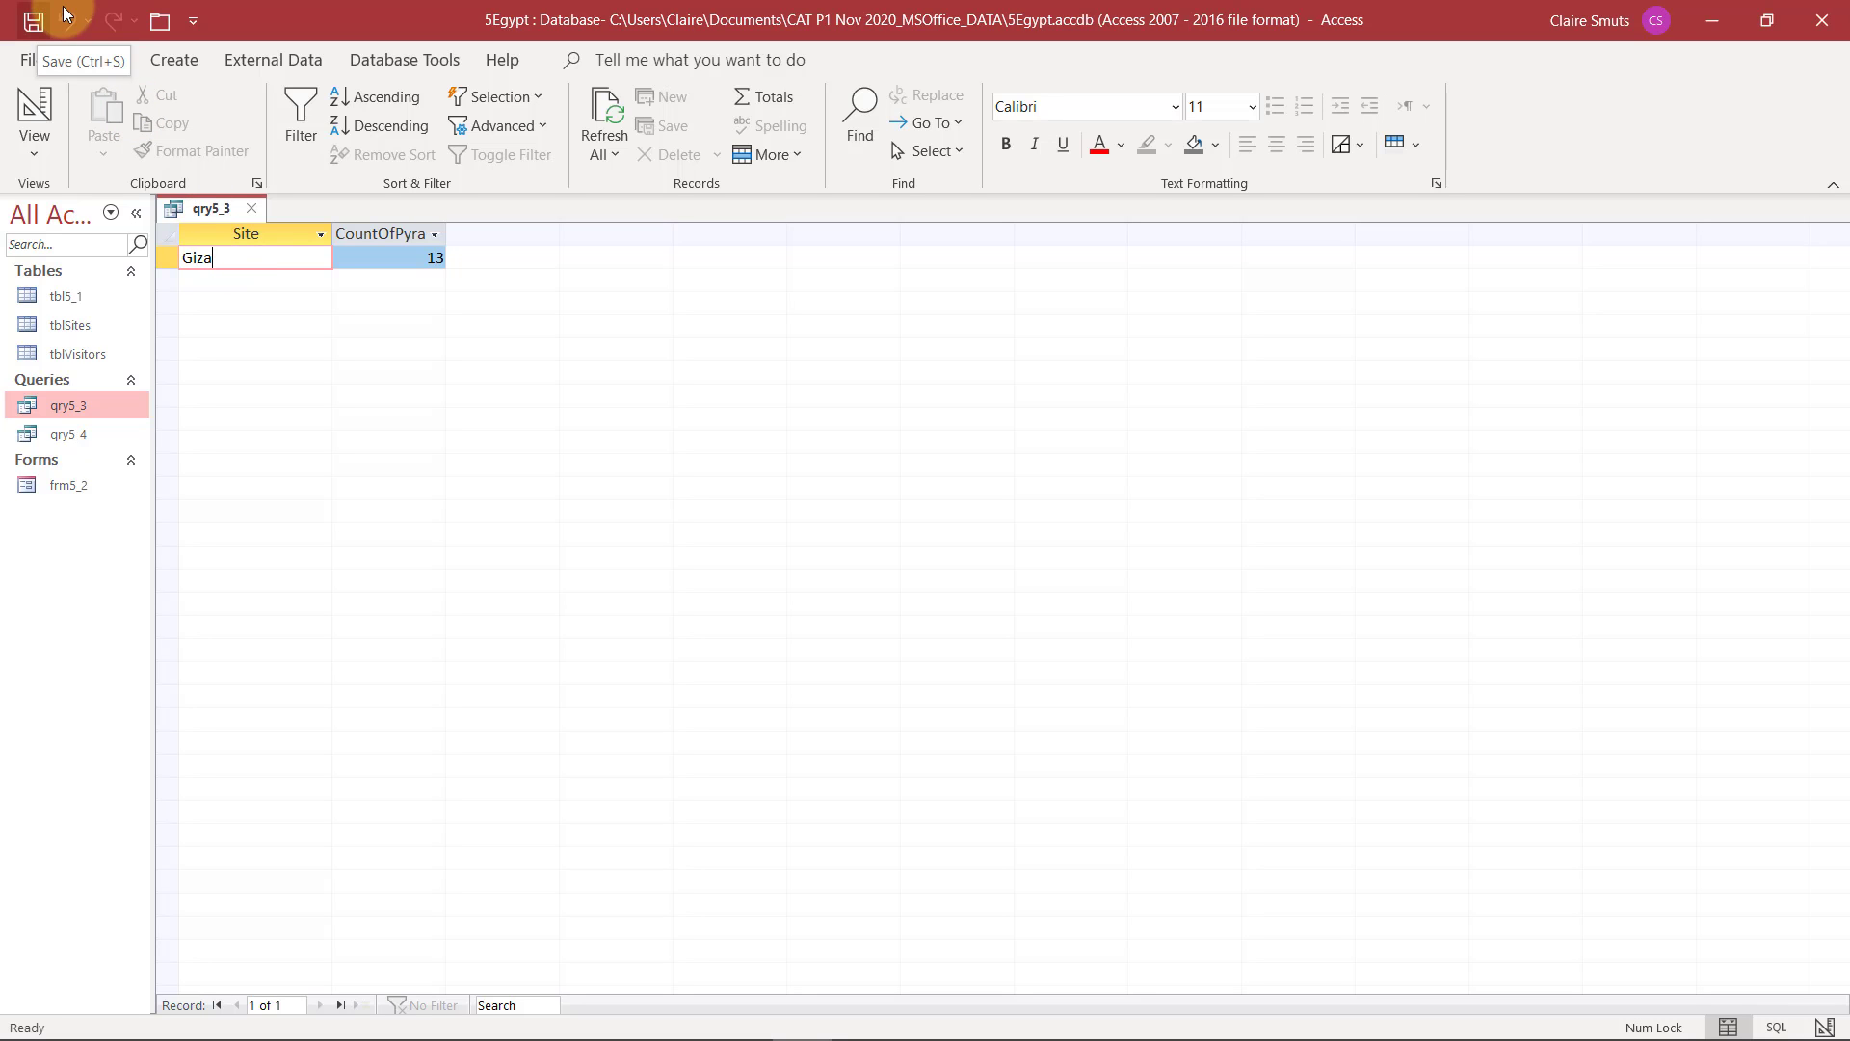
pyautogui.click(34, 23)
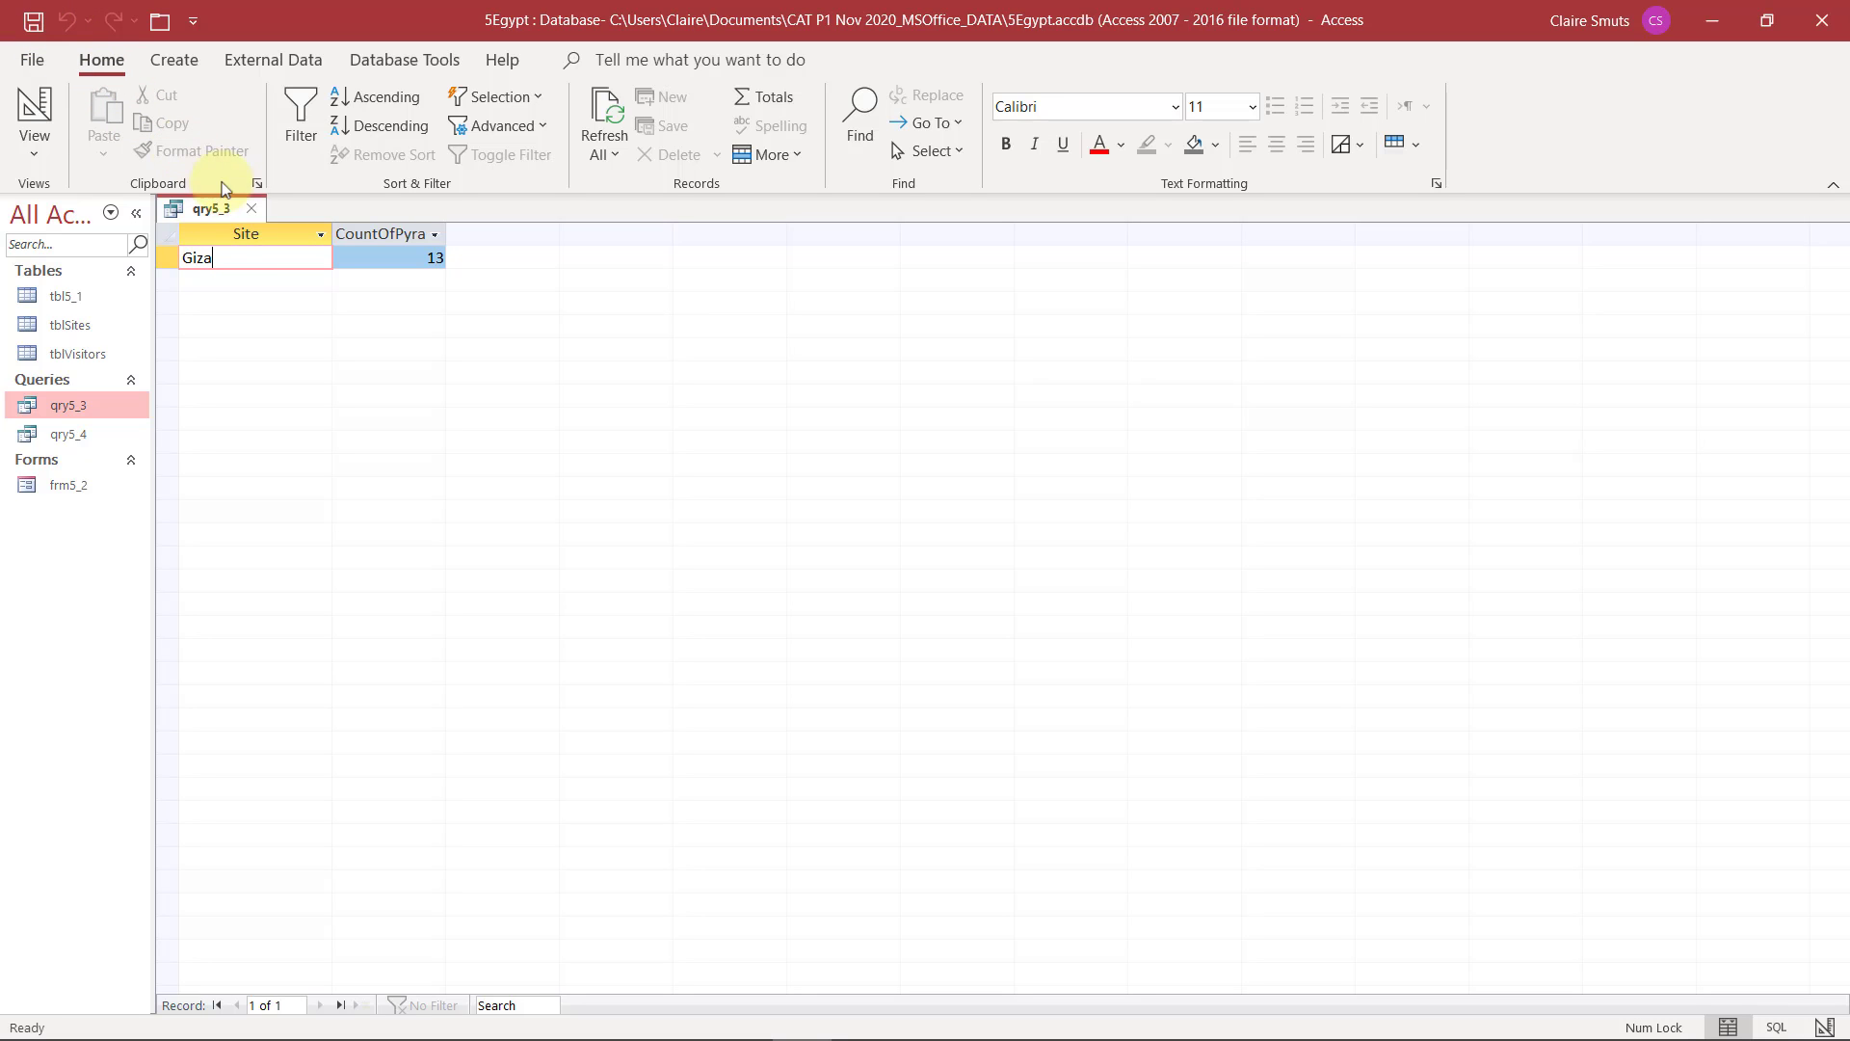
pyautogui.click(252, 208)
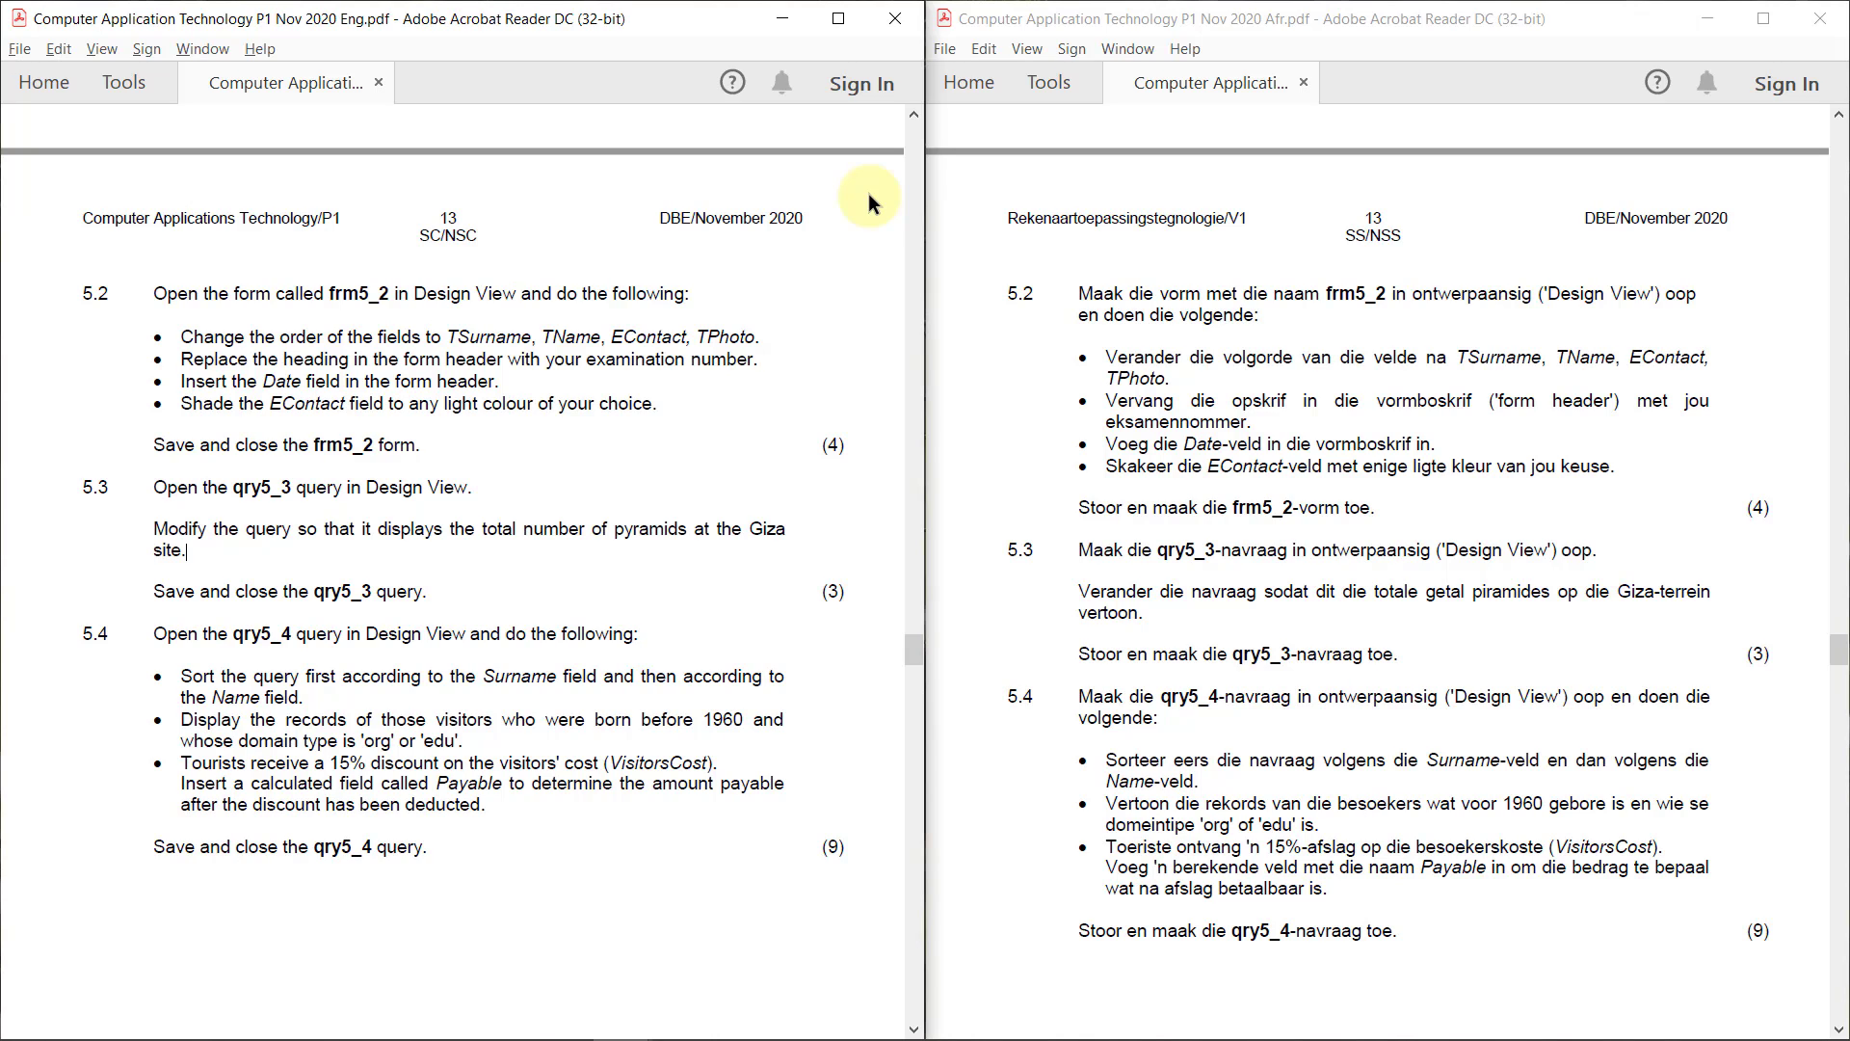
# Return to the 5Egypt database from the exam paper and open the qry5_4 query in Design View
pyautogui.hotkey('alt', 'Tab')
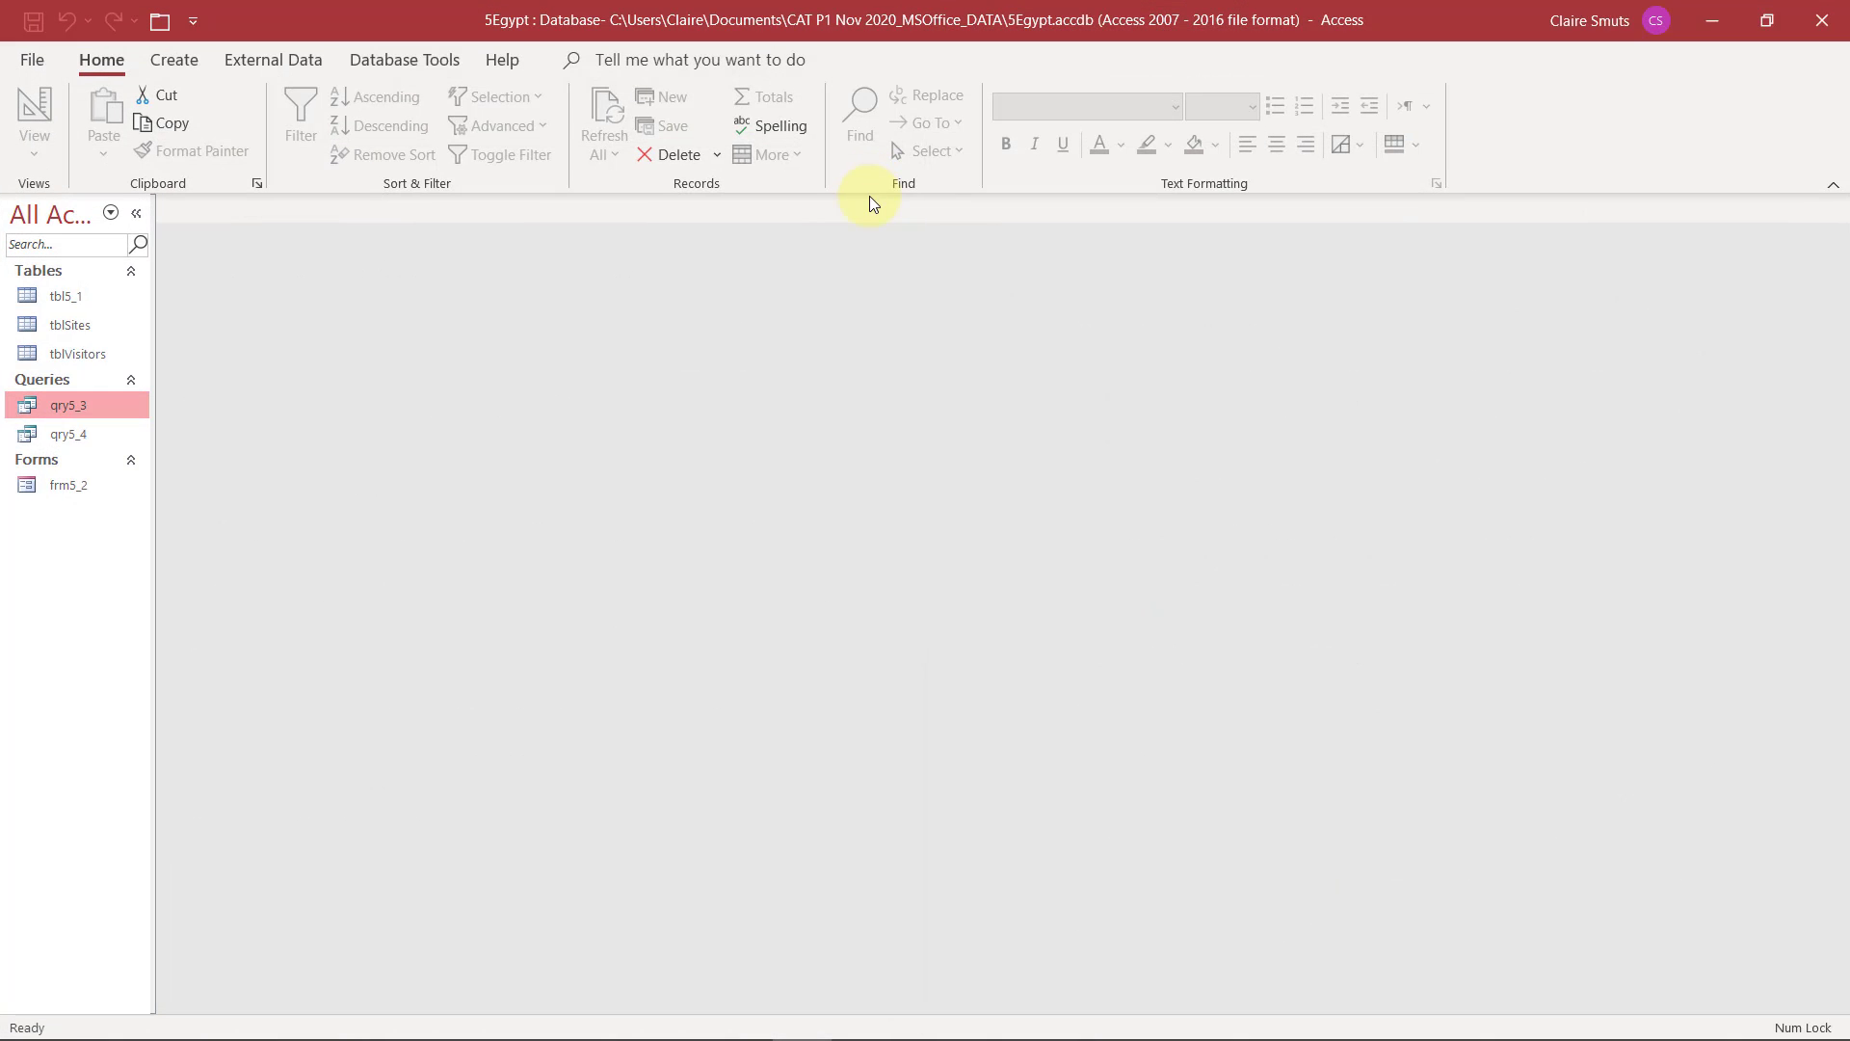
pyautogui.doubleClick(70, 434)
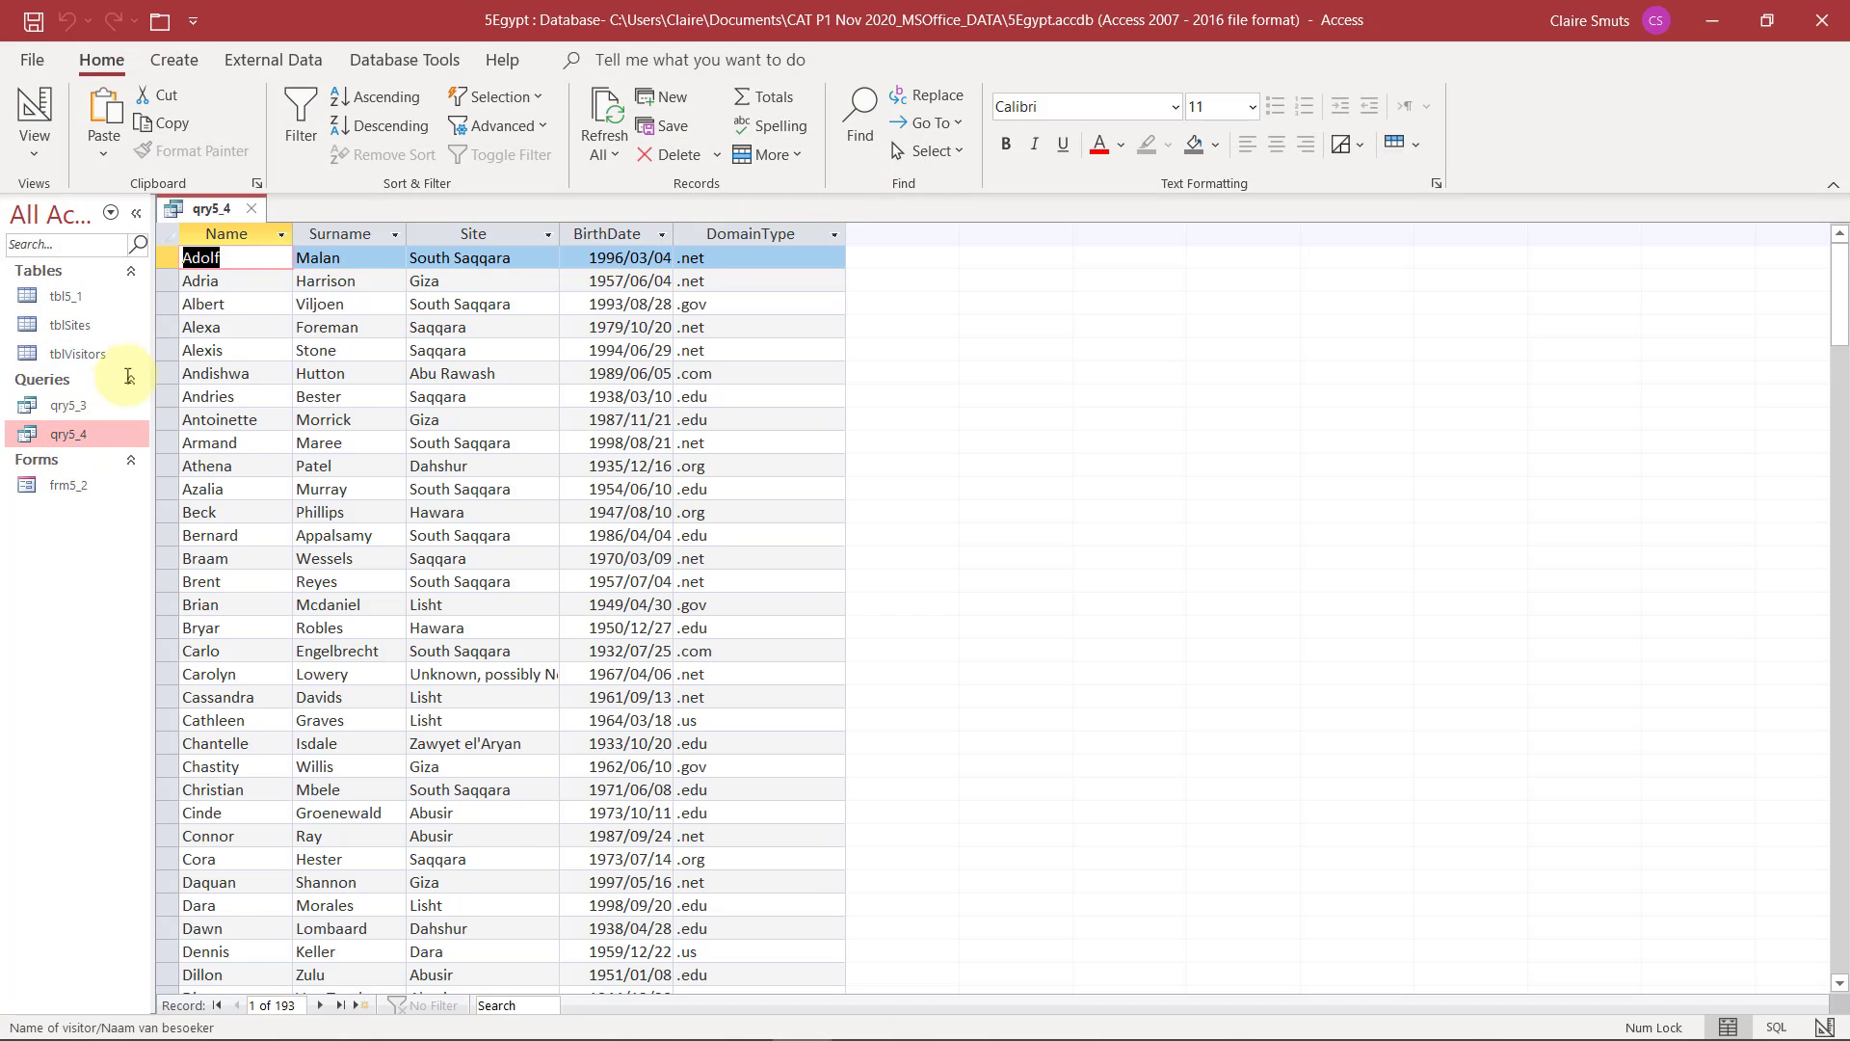
pyautogui.click(241, 236)
pyautogui.click(339, 236)
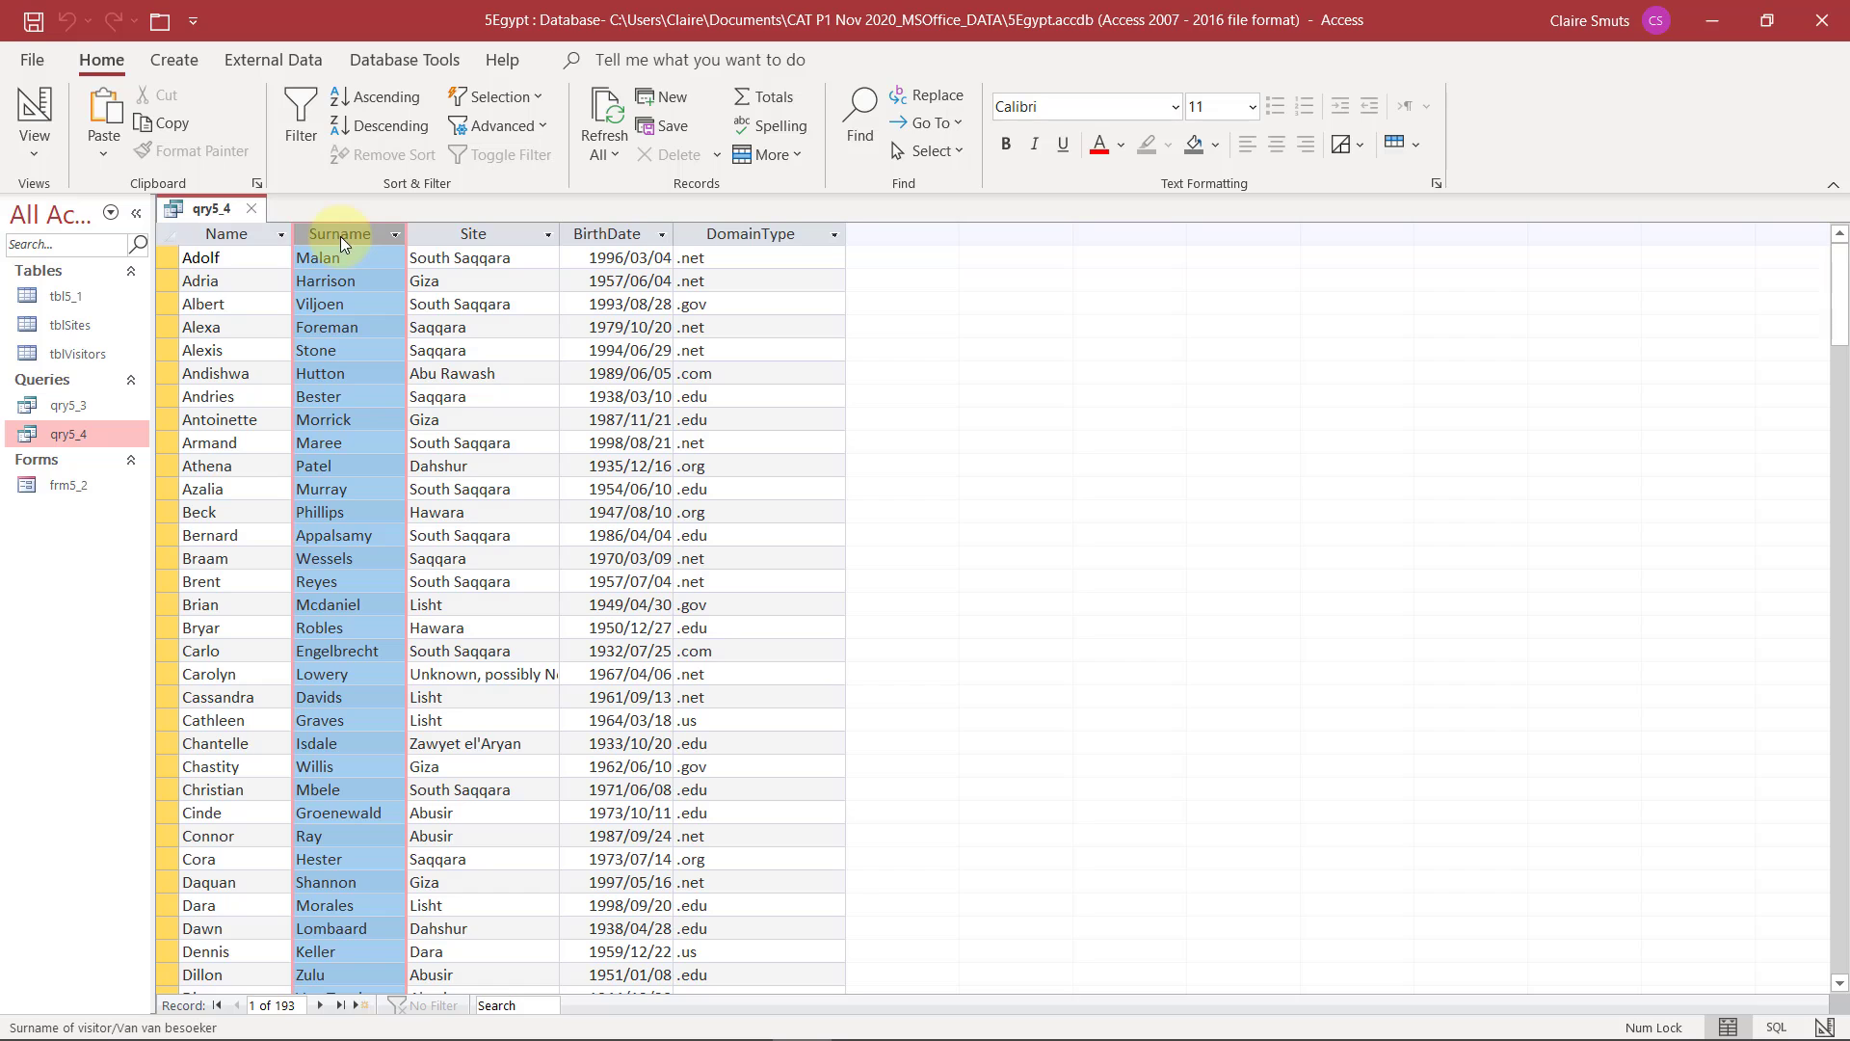
pyautogui.click(46, 146)
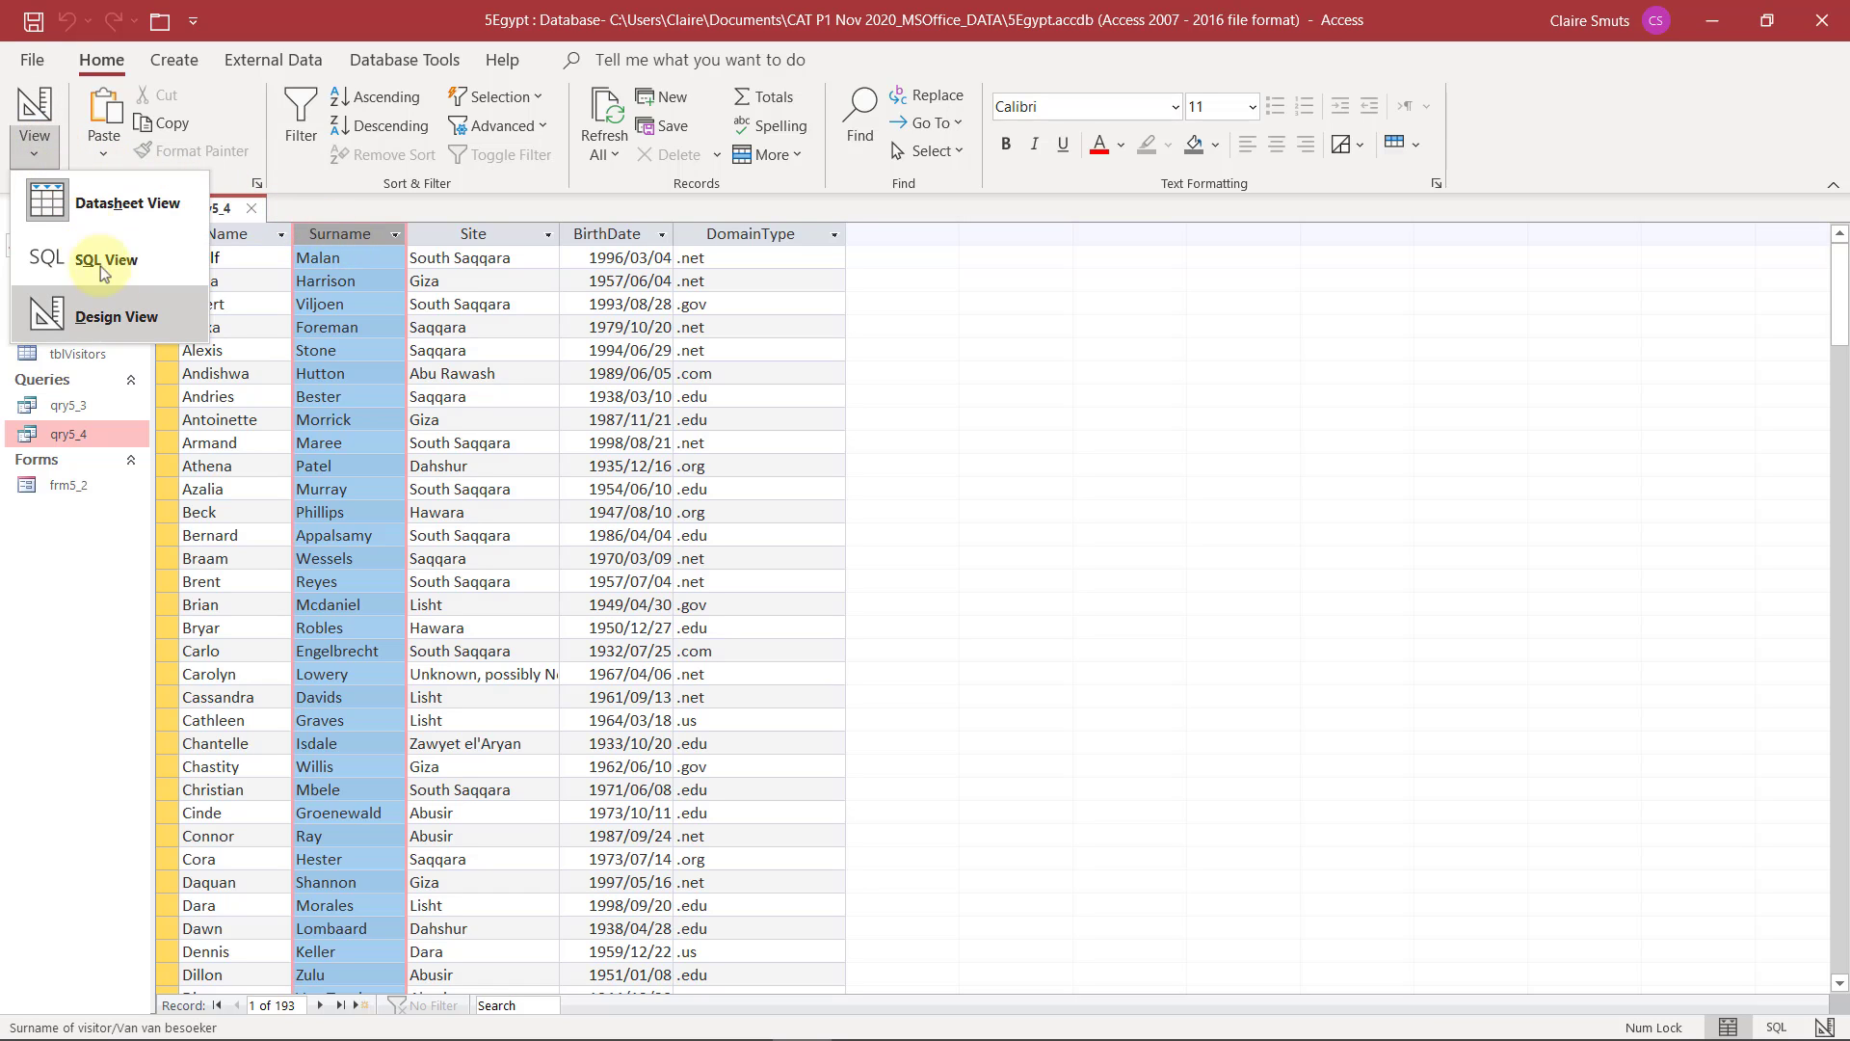
pyautogui.click(120, 317)
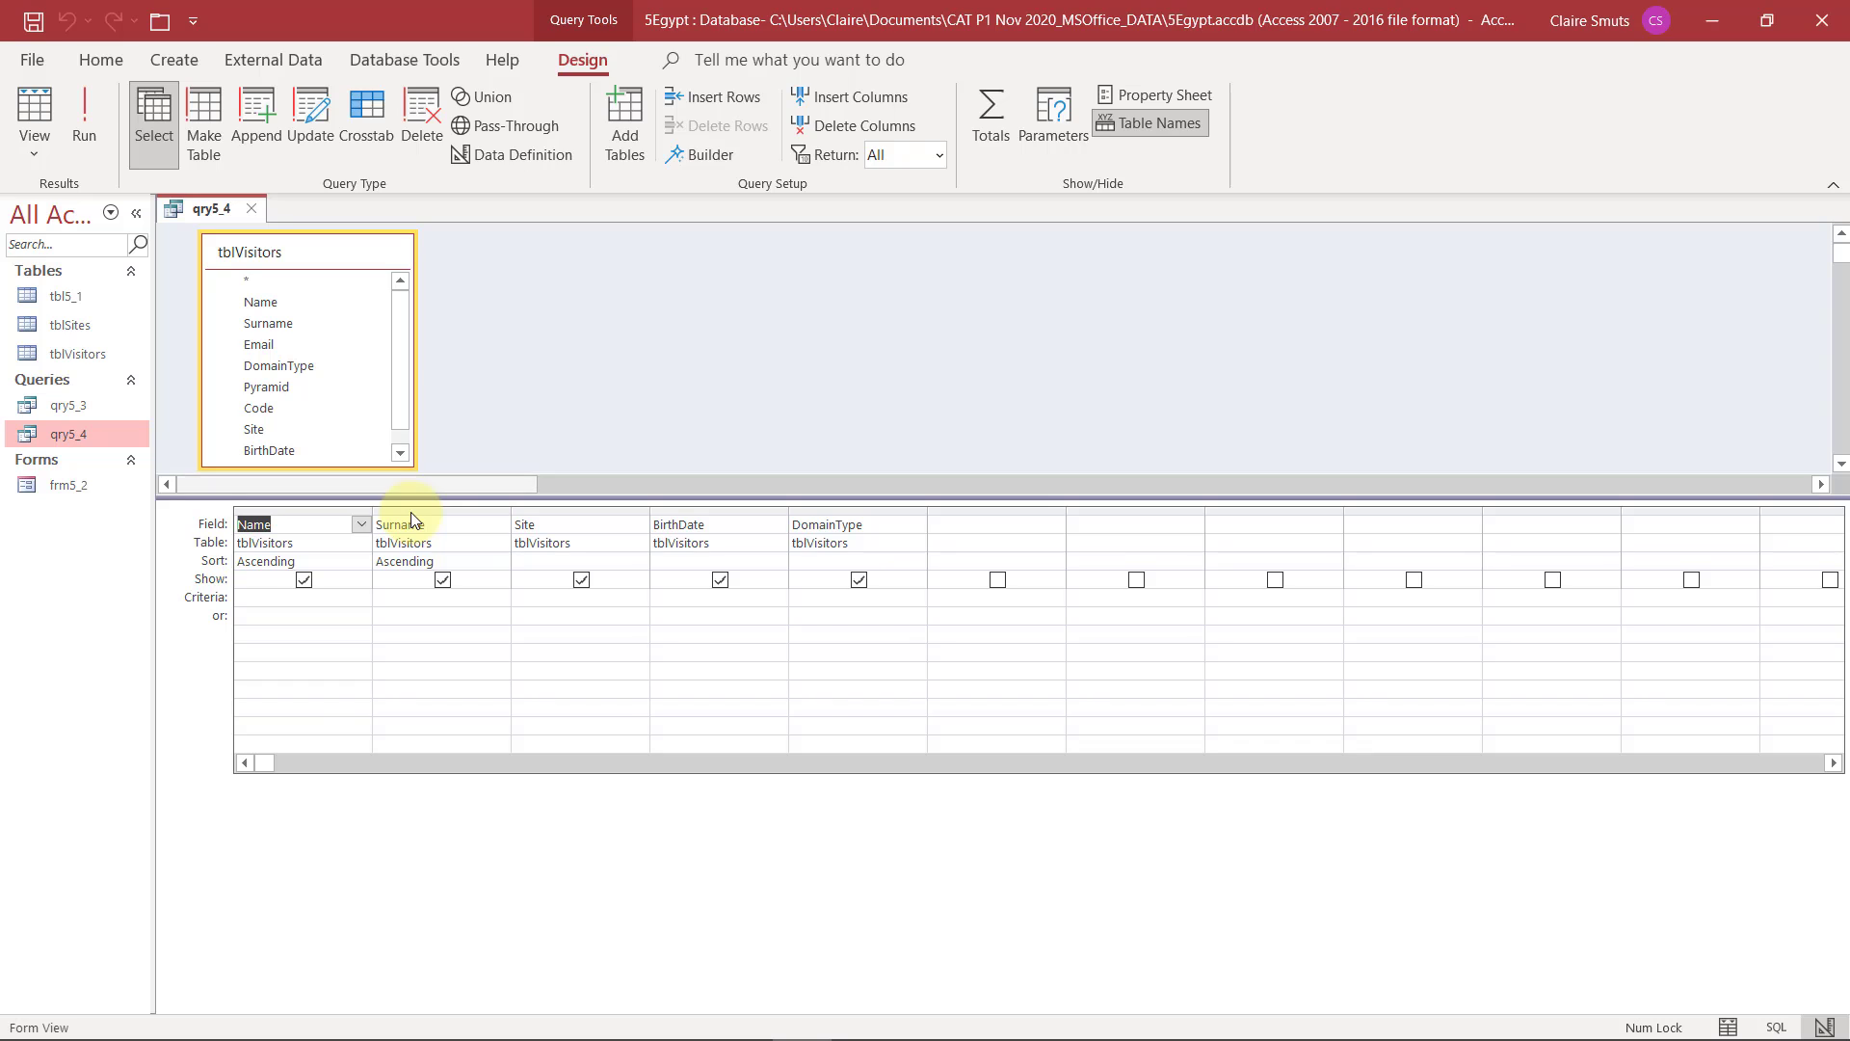
# Reassign the first query column to the Surname field and the second column to the Name field
pyautogui.click(460, 512)
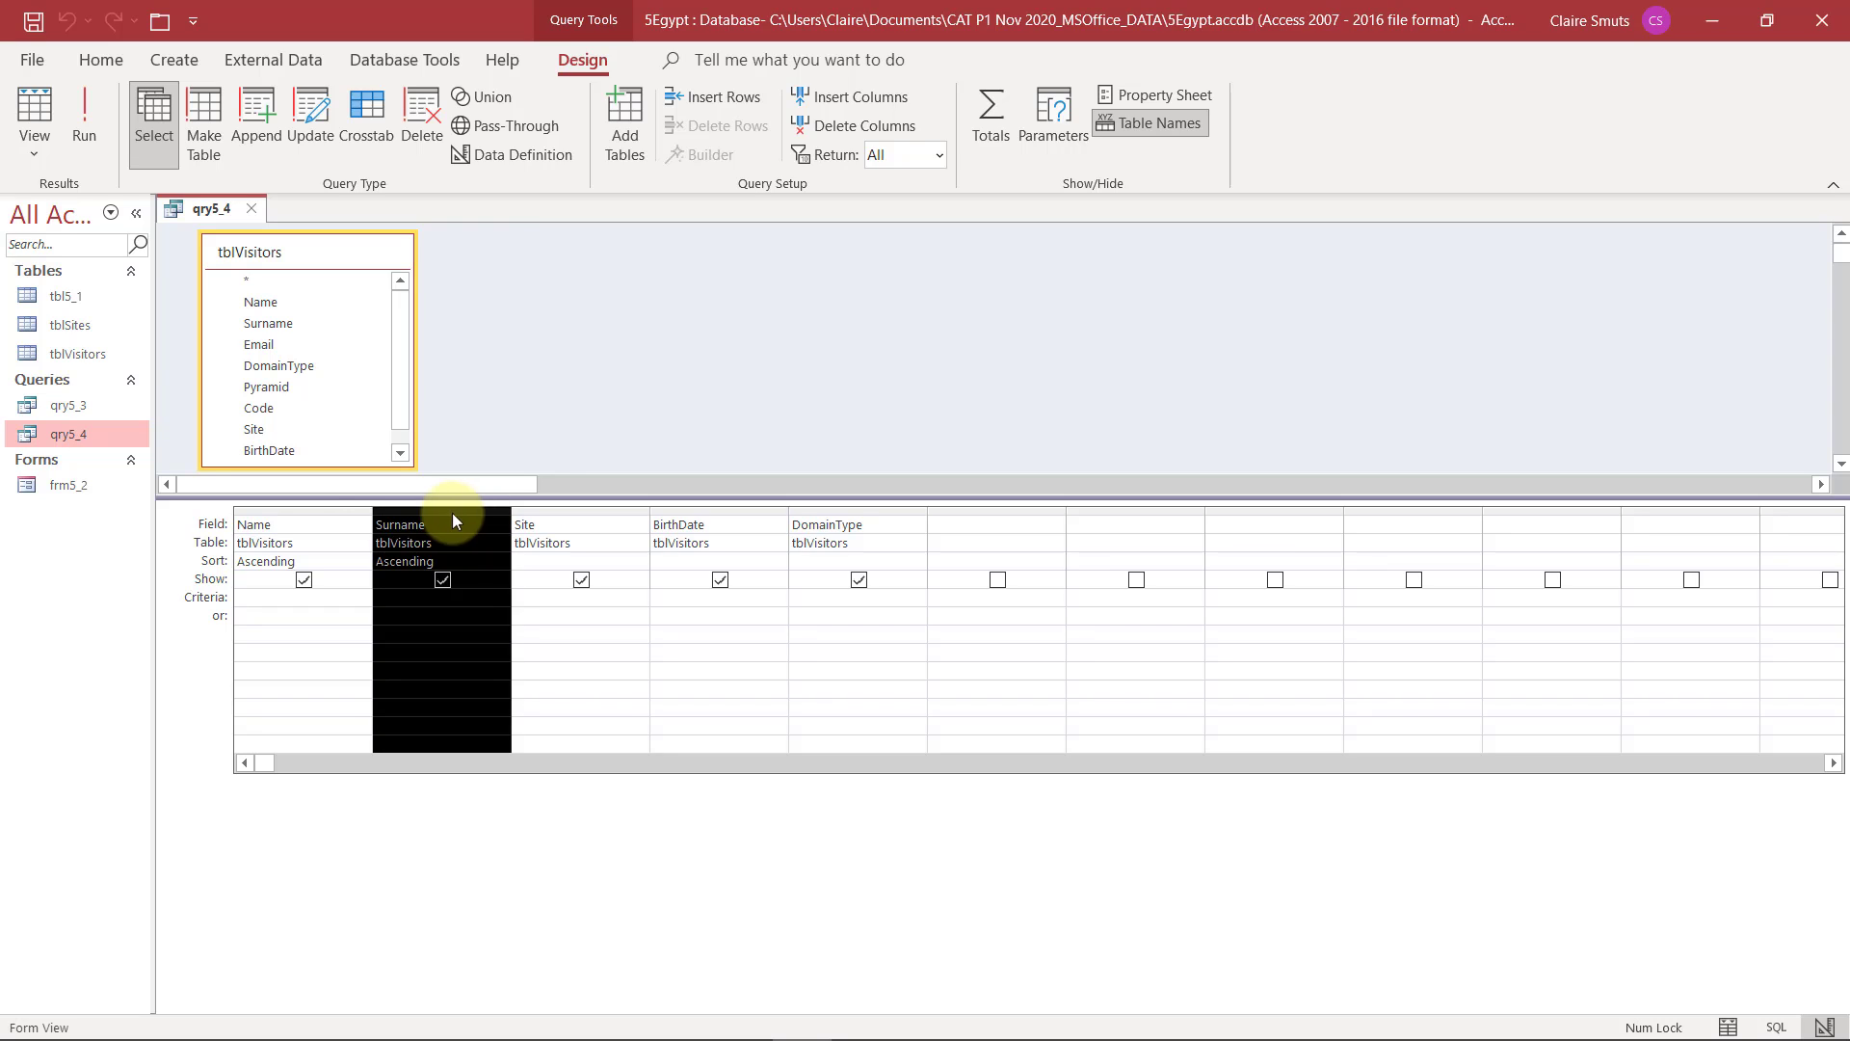
pyautogui.click(308, 527)
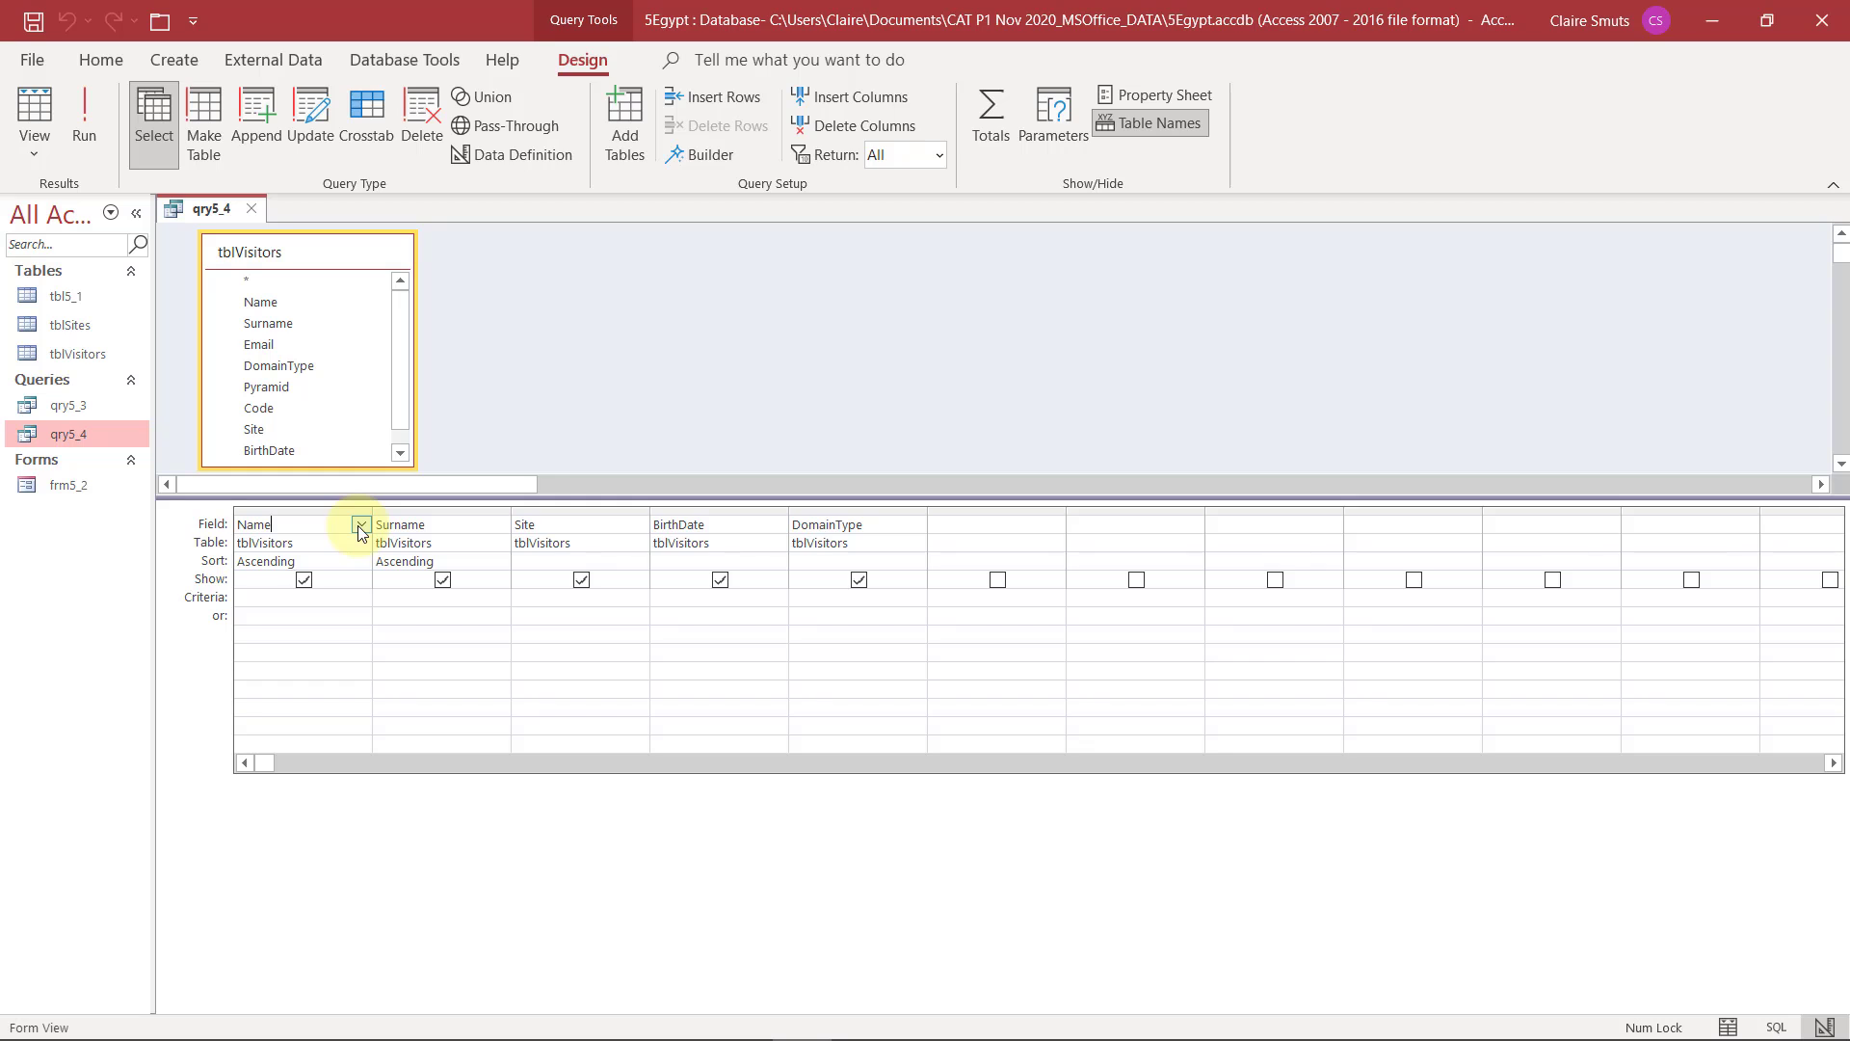
pyautogui.click(360, 526)
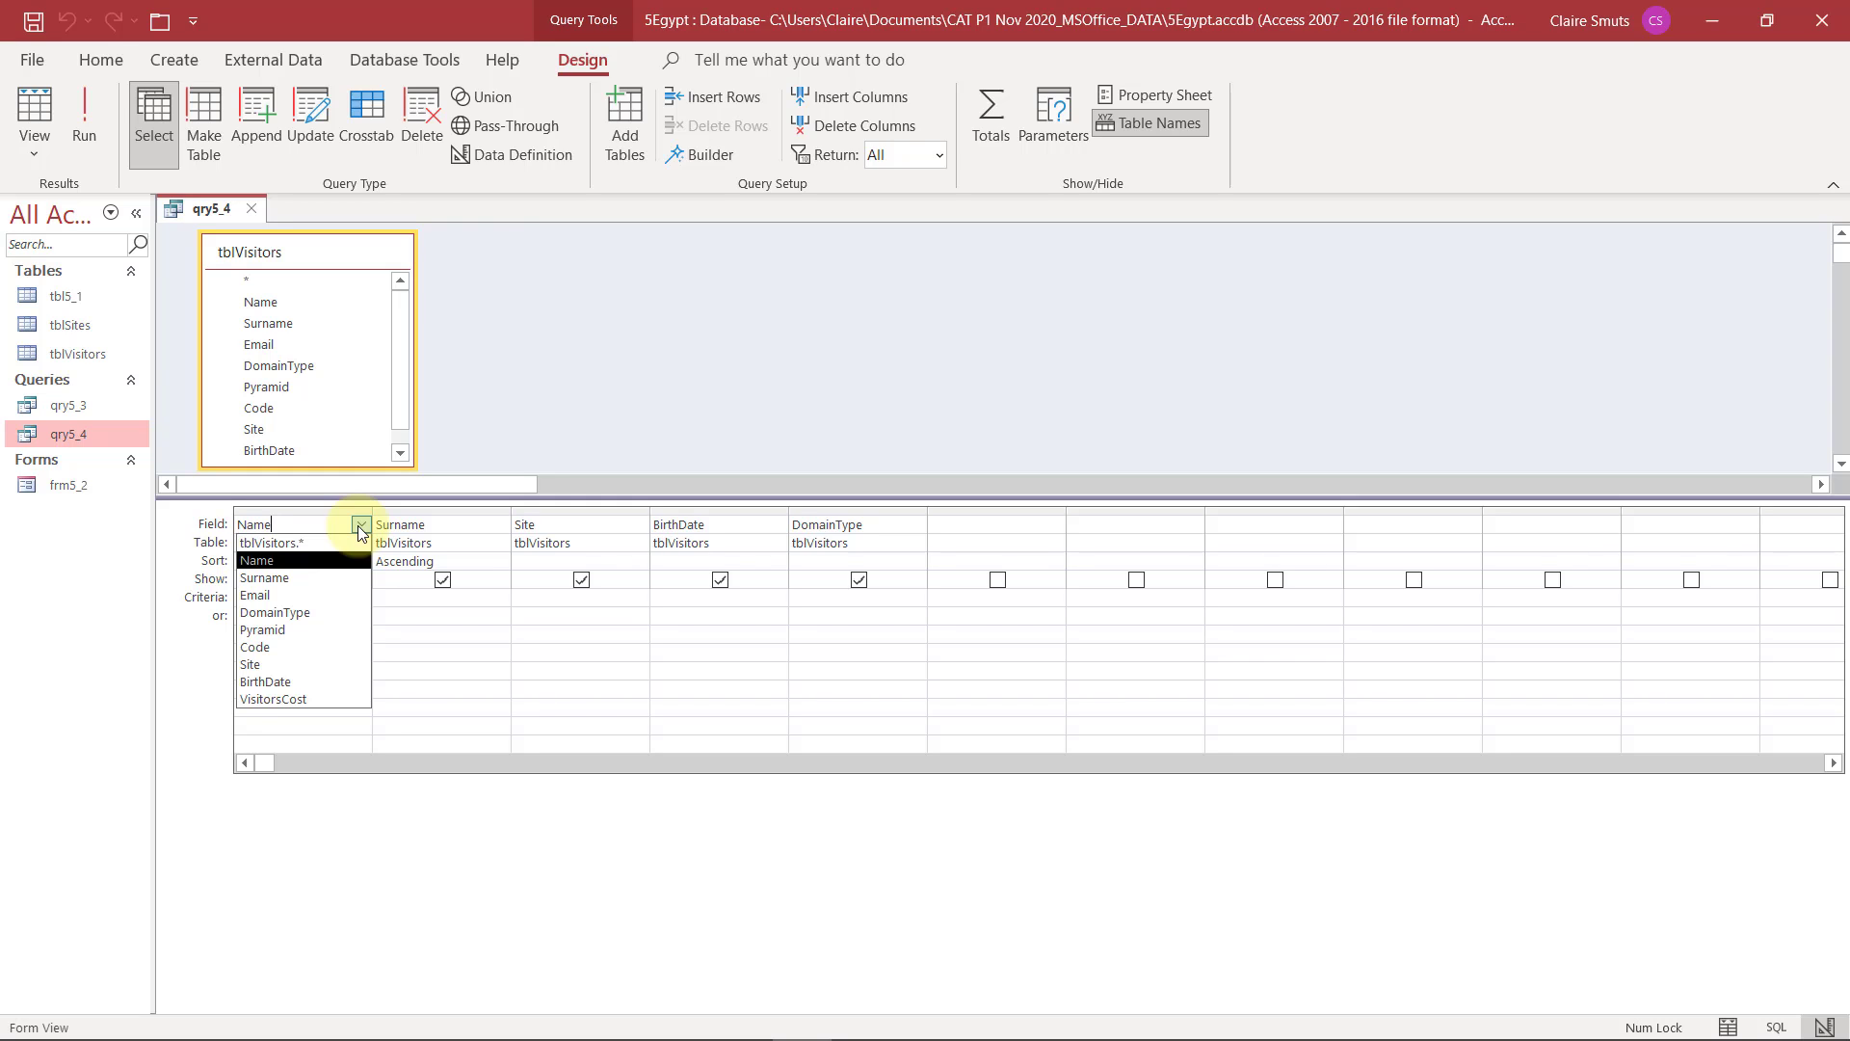
pyautogui.click(342, 579)
pyautogui.click(439, 525)
pyautogui.click(499, 524)
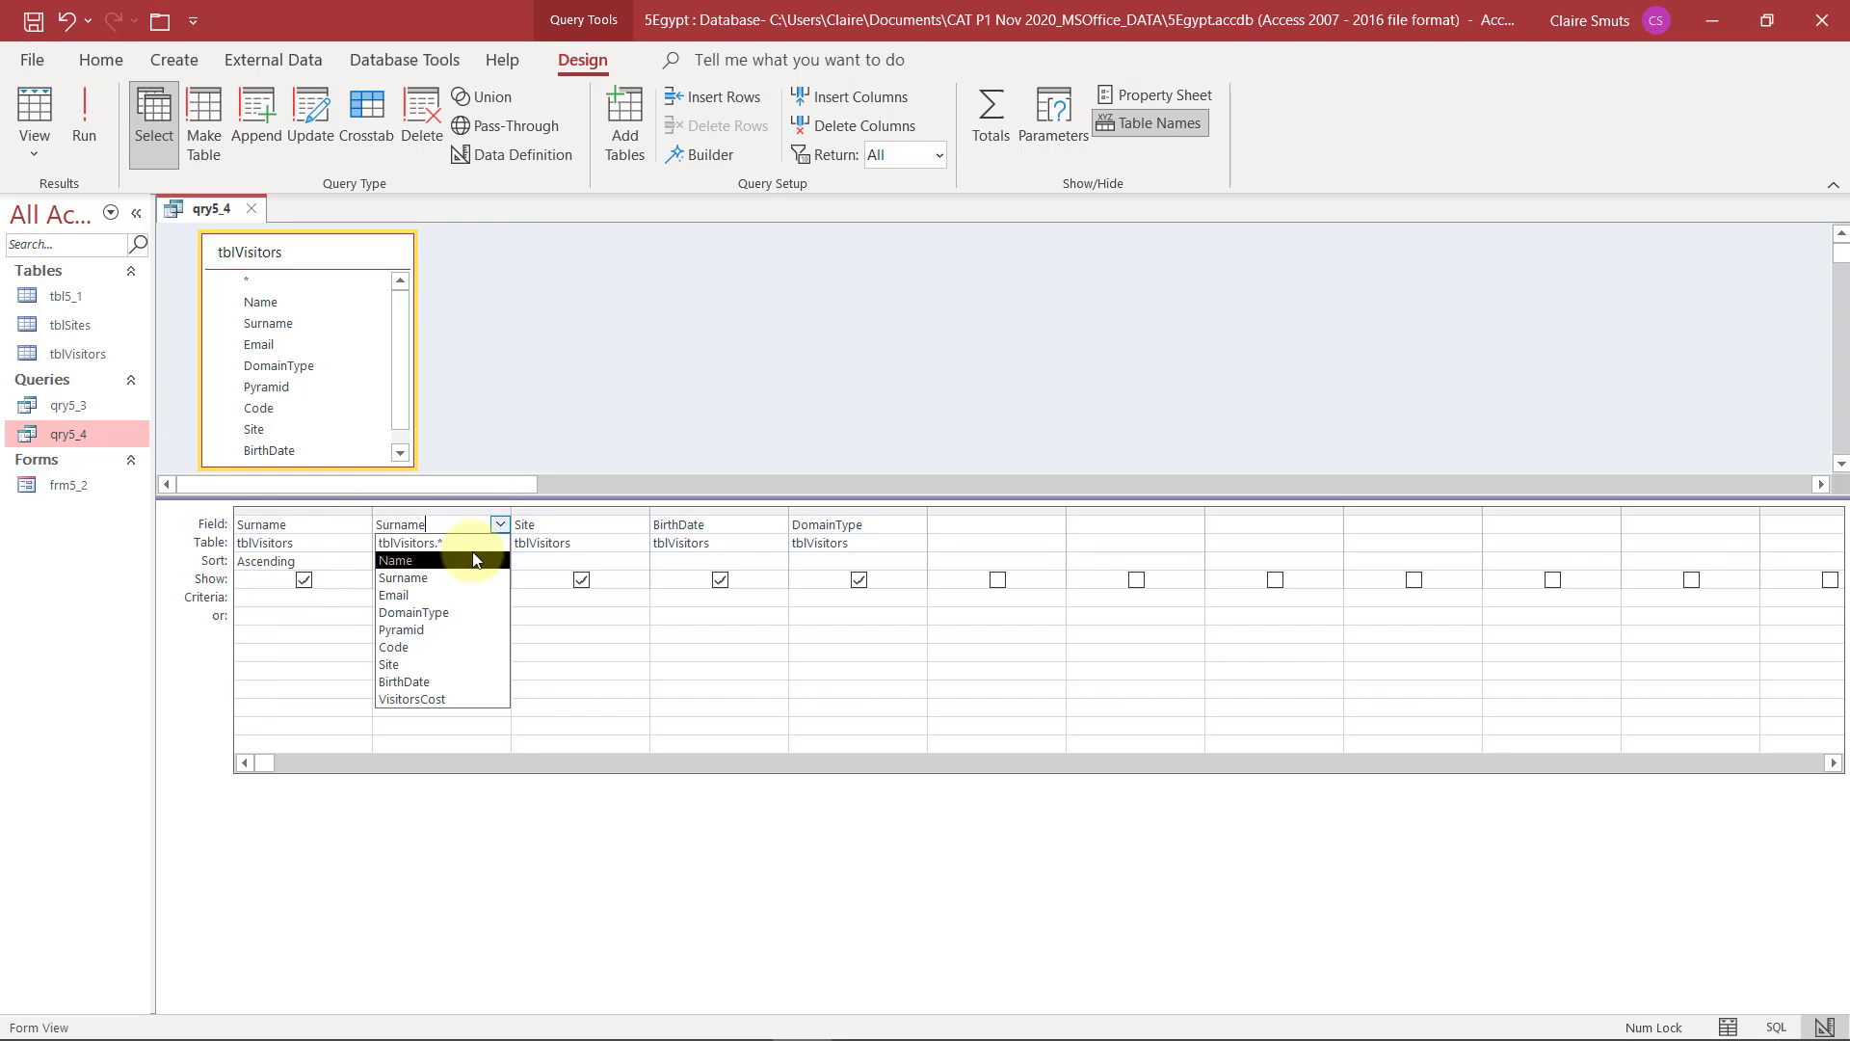
pyautogui.click(439, 560)
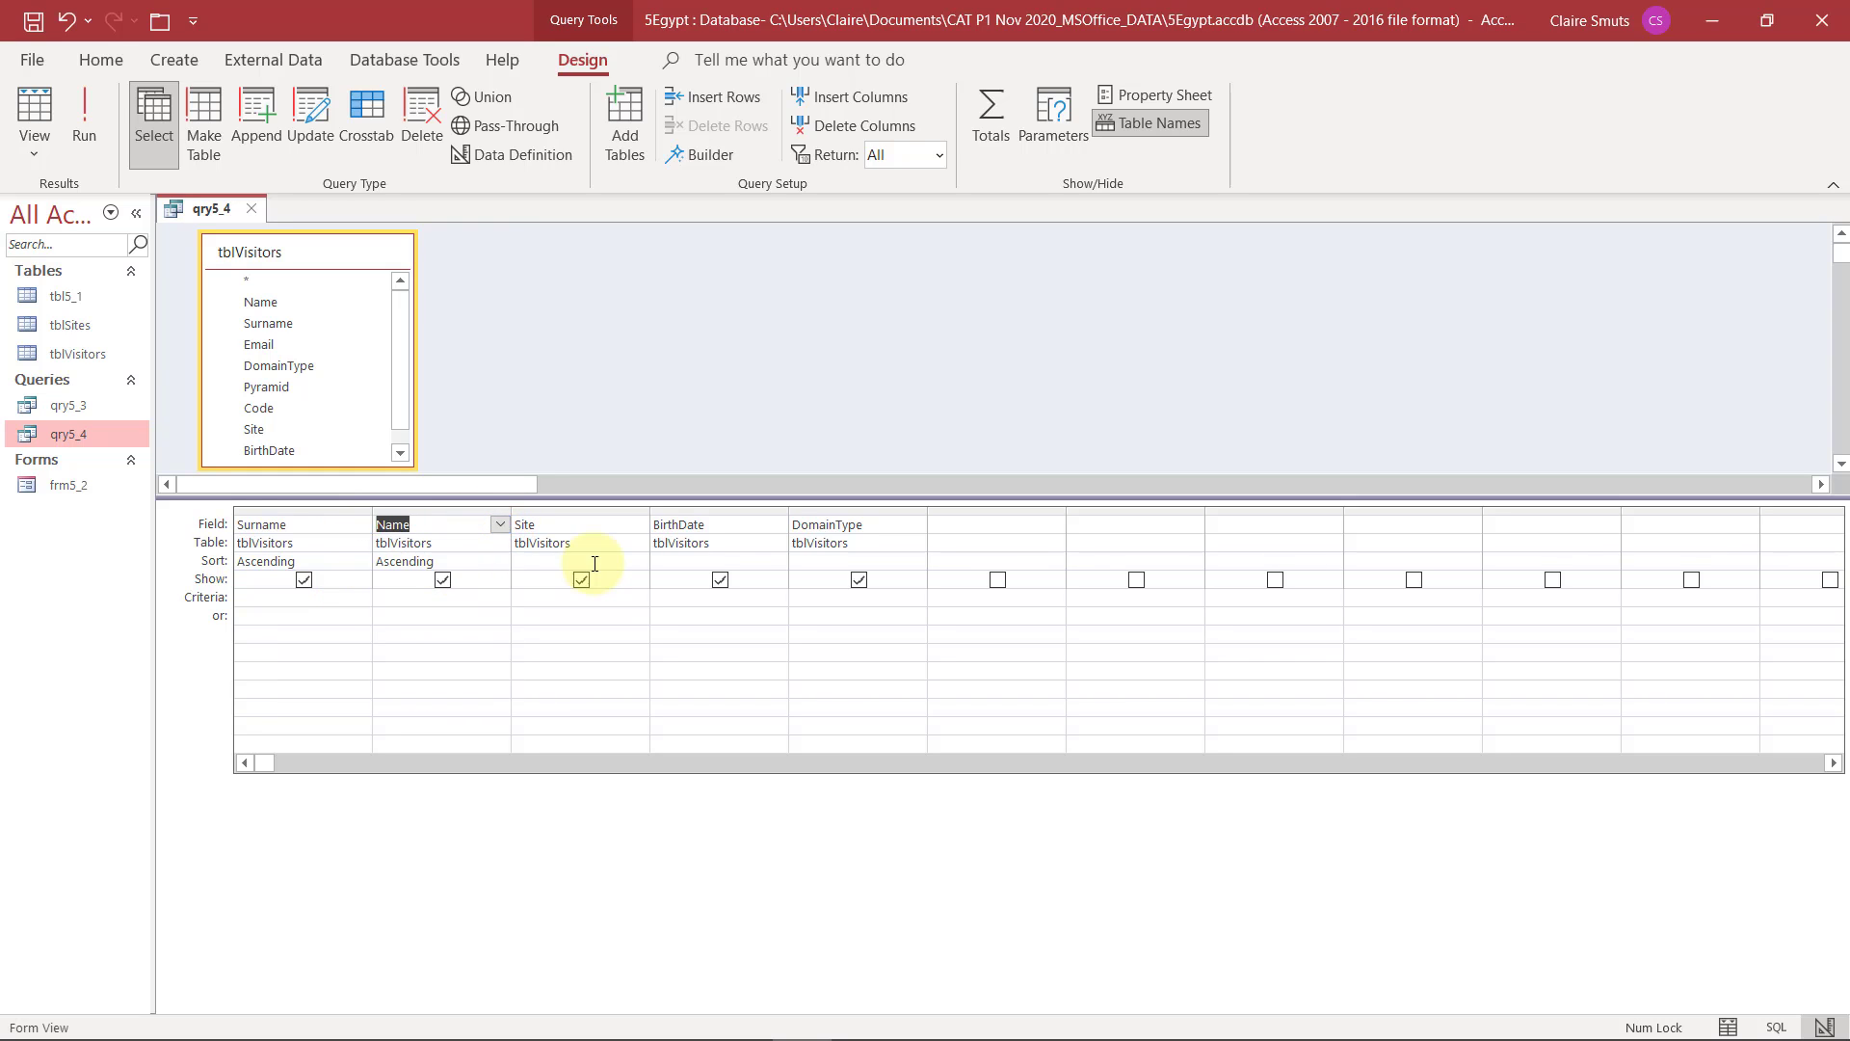
# Restore the original field order by setting the first column to Name and the second to Surname
pyautogui.click(322, 528)
pyautogui.click(360, 524)
pyautogui.click(323, 563)
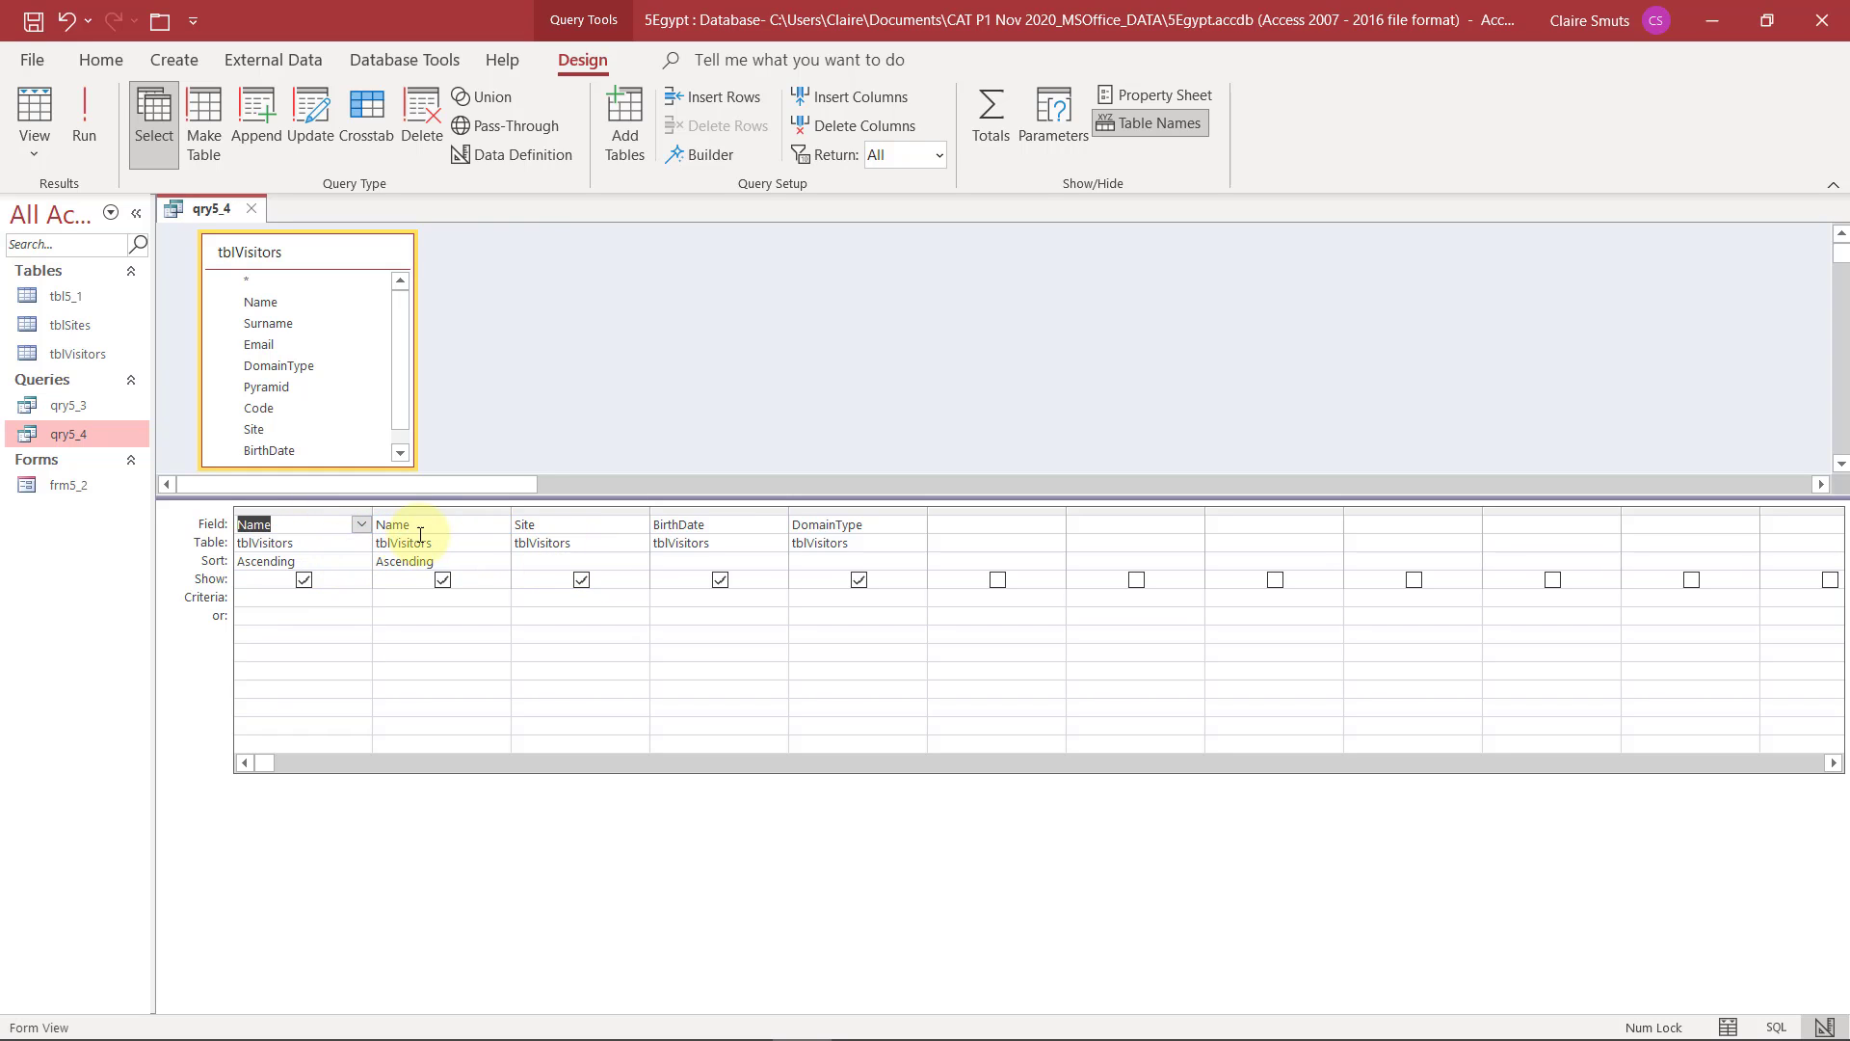
pyautogui.click(475, 524)
pyautogui.click(500, 524)
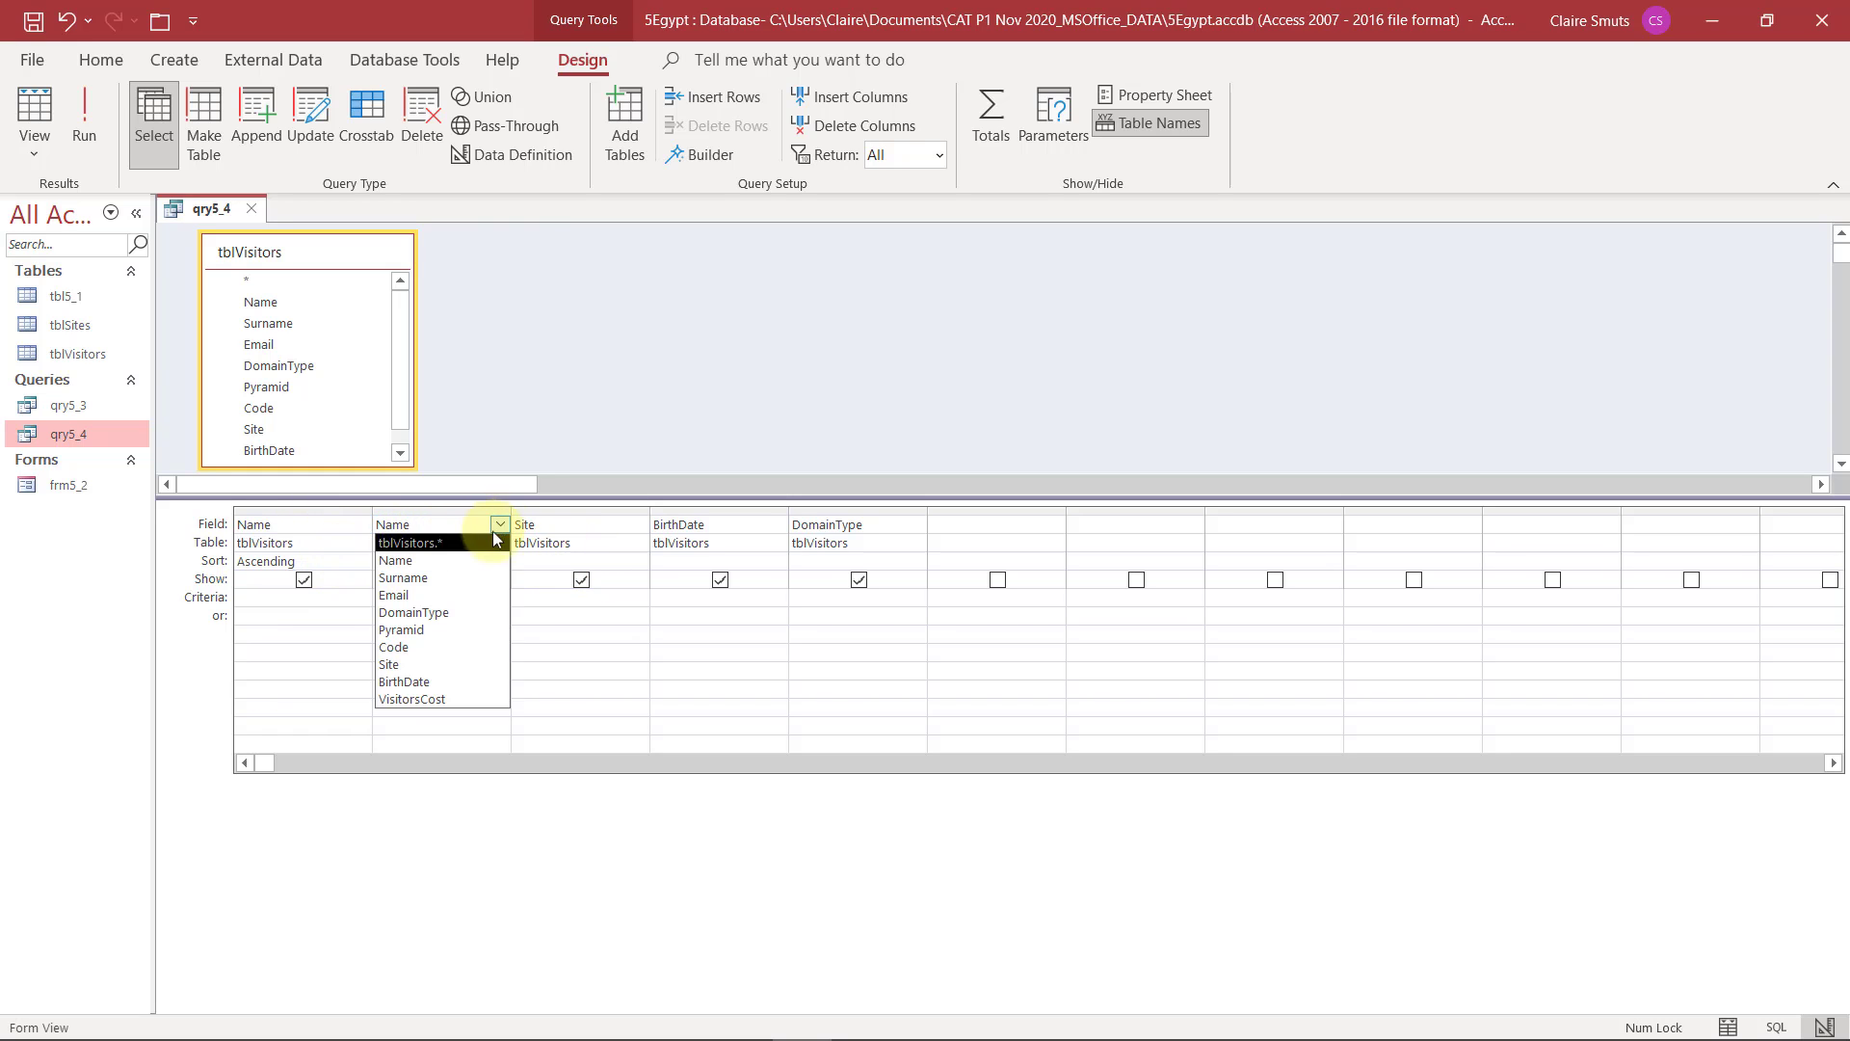
pyautogui.click(462, 578)
# Move the whole Surname column ahead of the Name column and run qry5_4 to check the sort order
pyautogui.click(447, 511)
pyautogui.moveTo(447, 511); pyautogui.dragTo(253, 520)
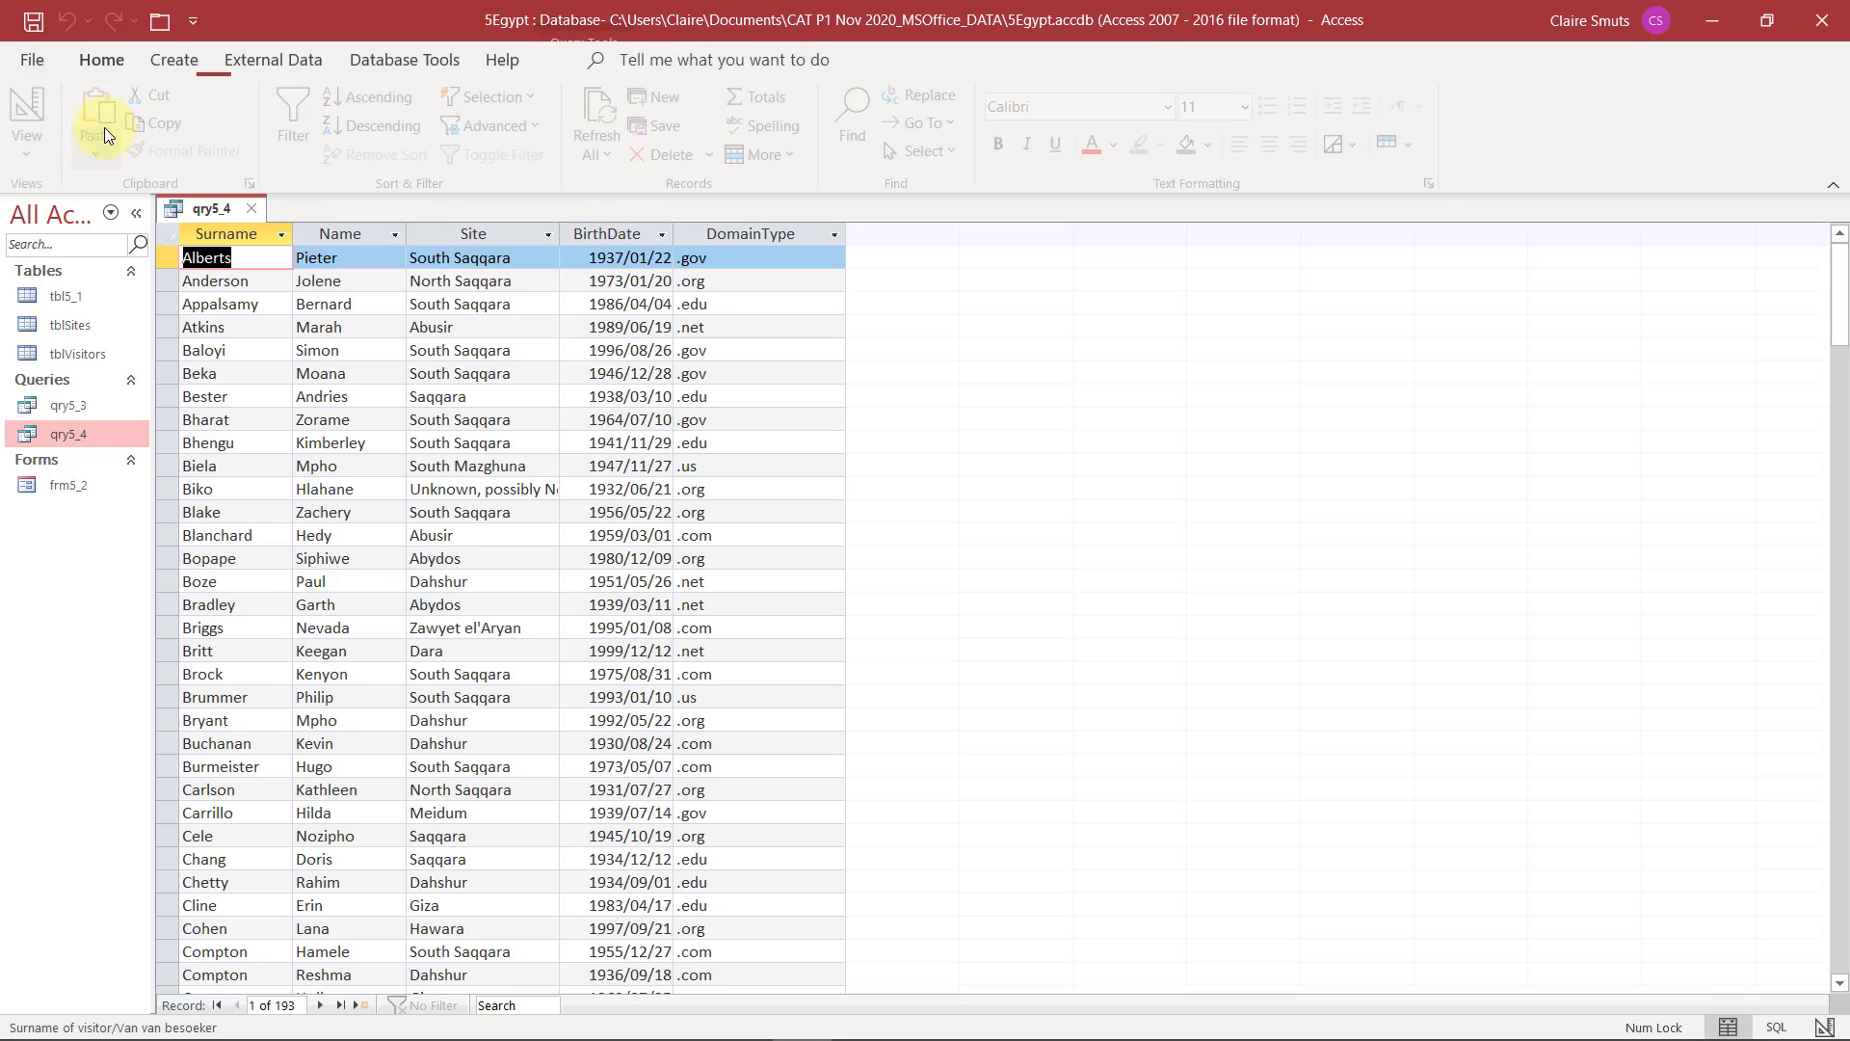
pyautogui.click(100, 128)
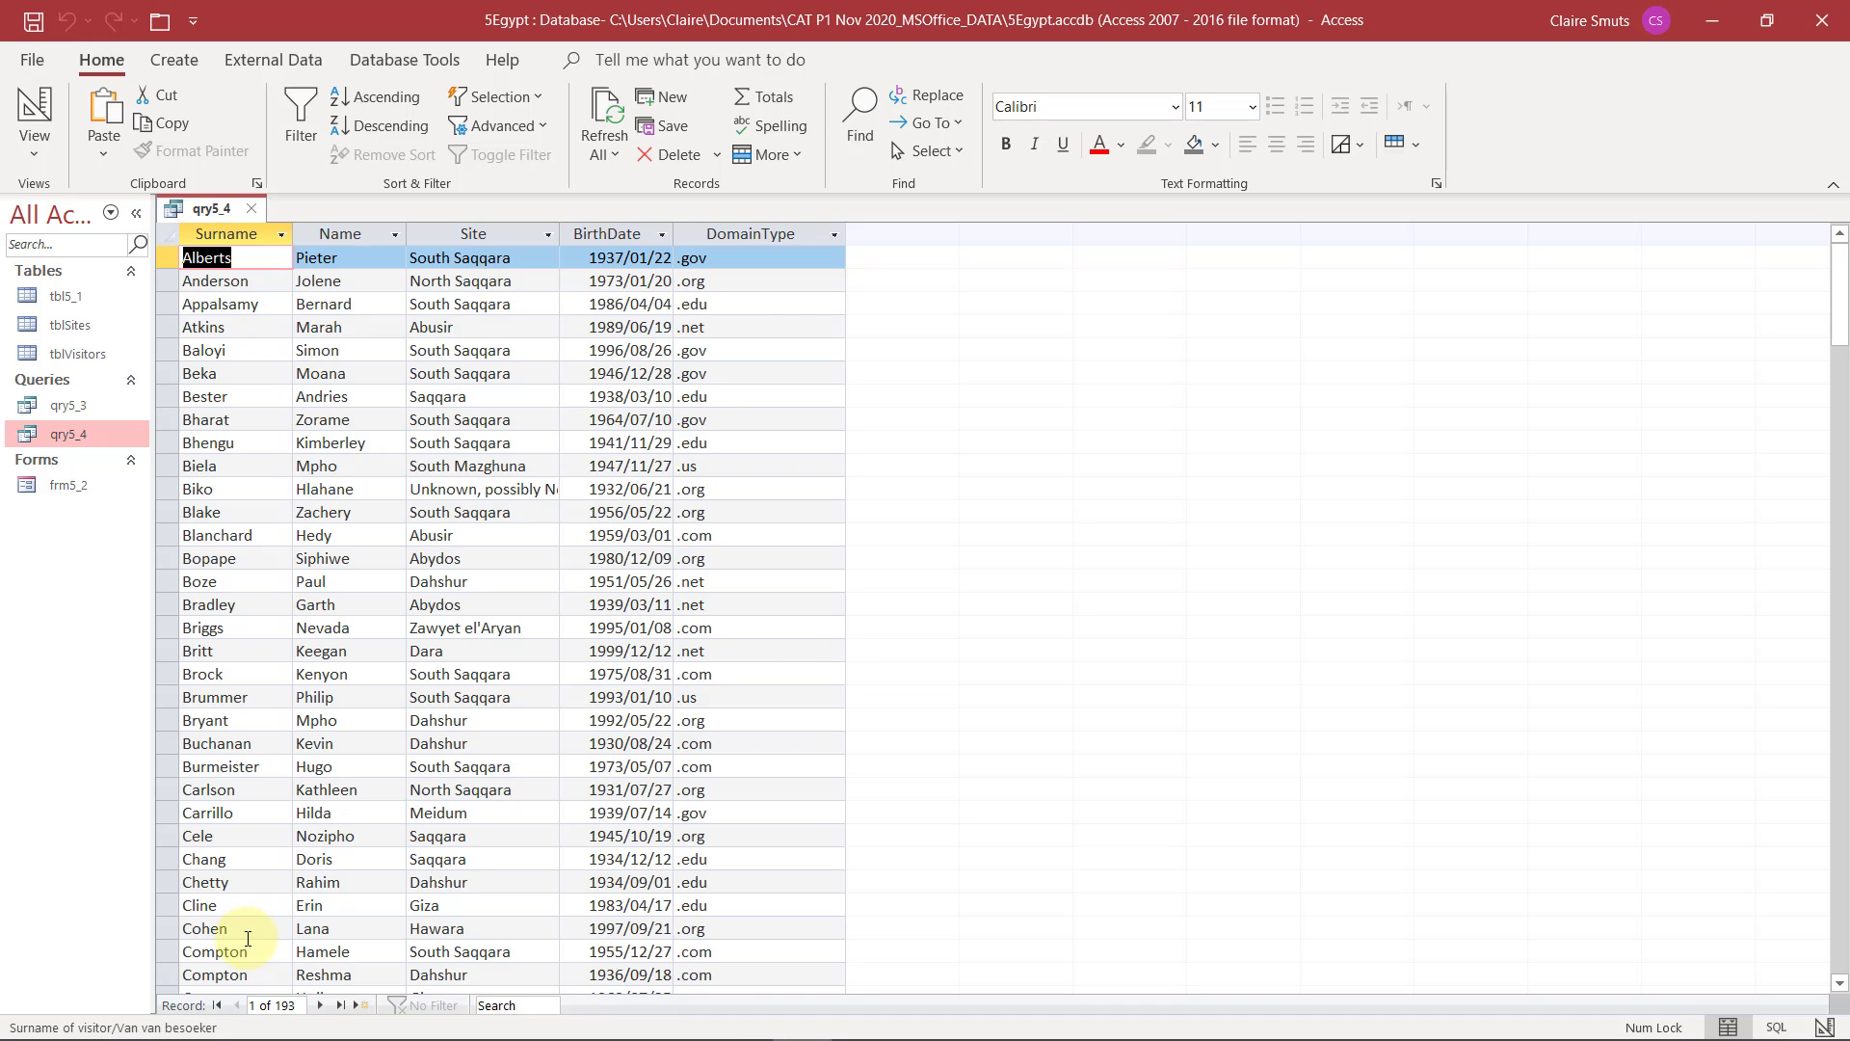
# Check question 5.4's record conditions in the exam PDF and copy a date from qry5_4's BirthDate column into that field's criterion
pyautogui.hotkey('alt', 'Tab')
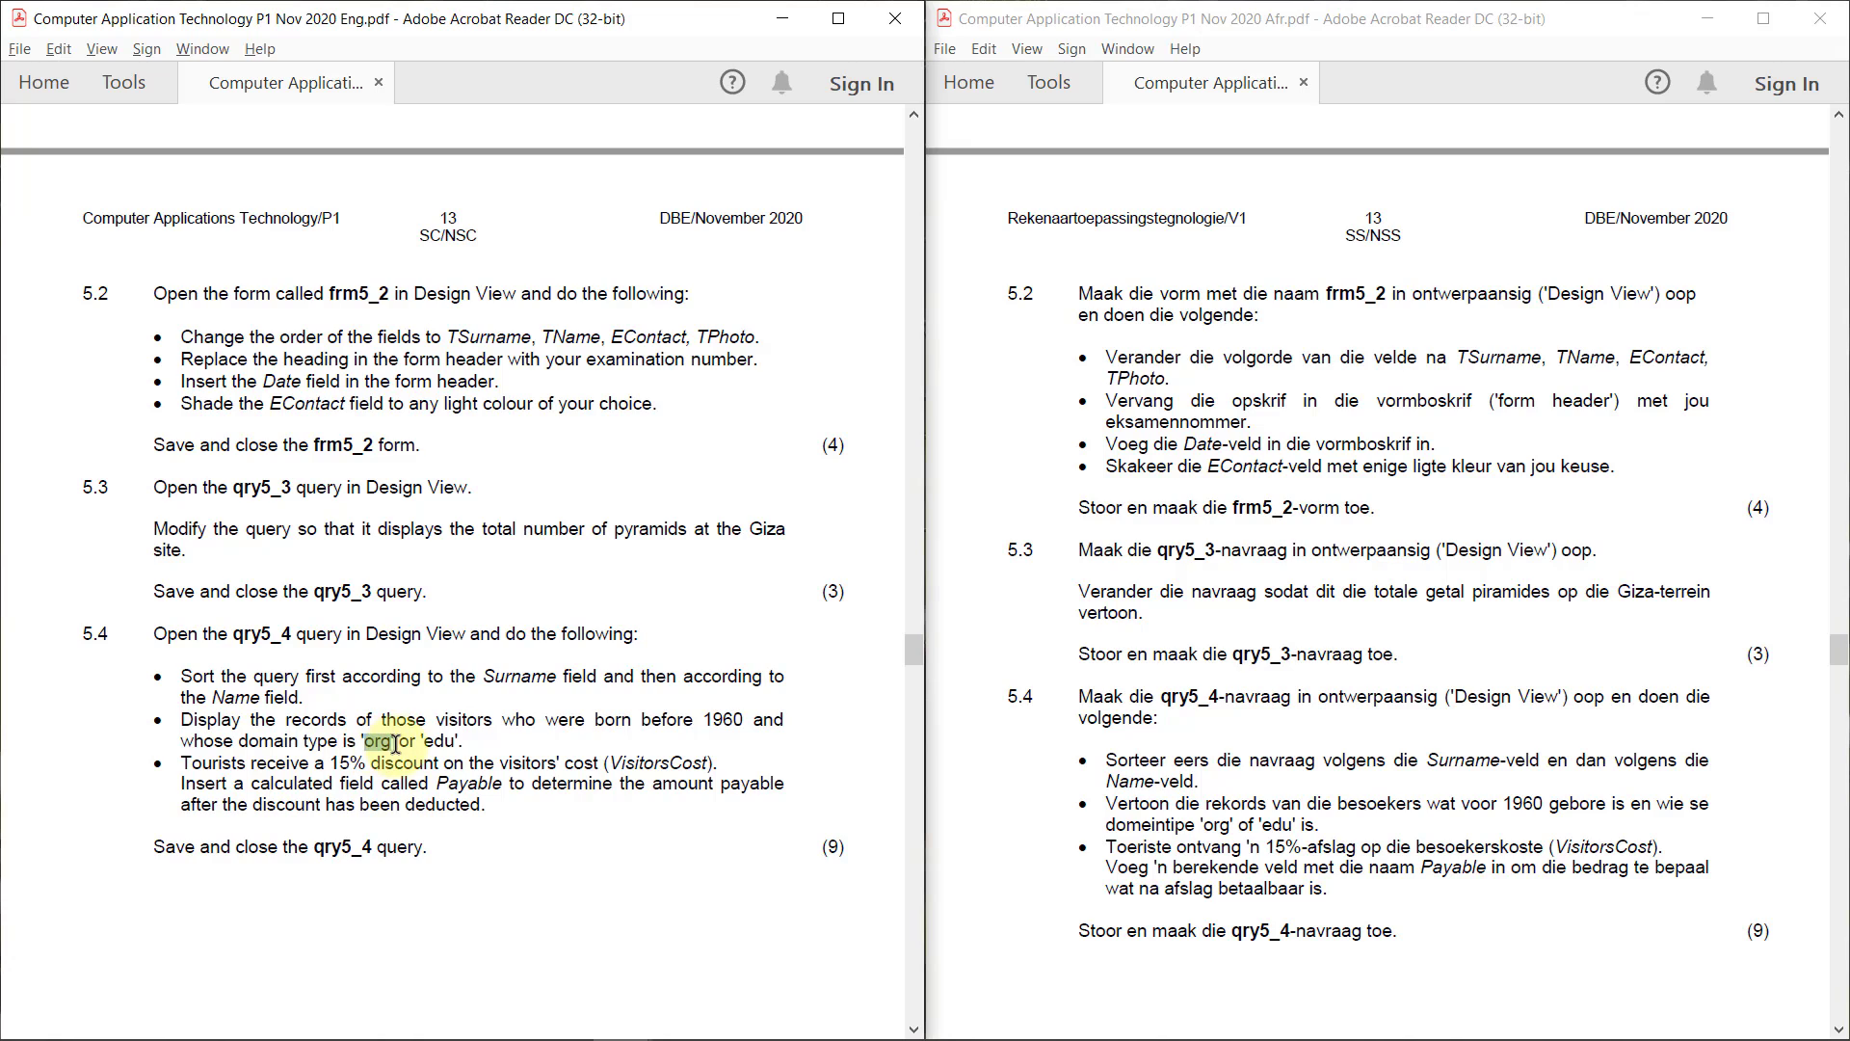
pyautogui.doubleClick(440, 741)
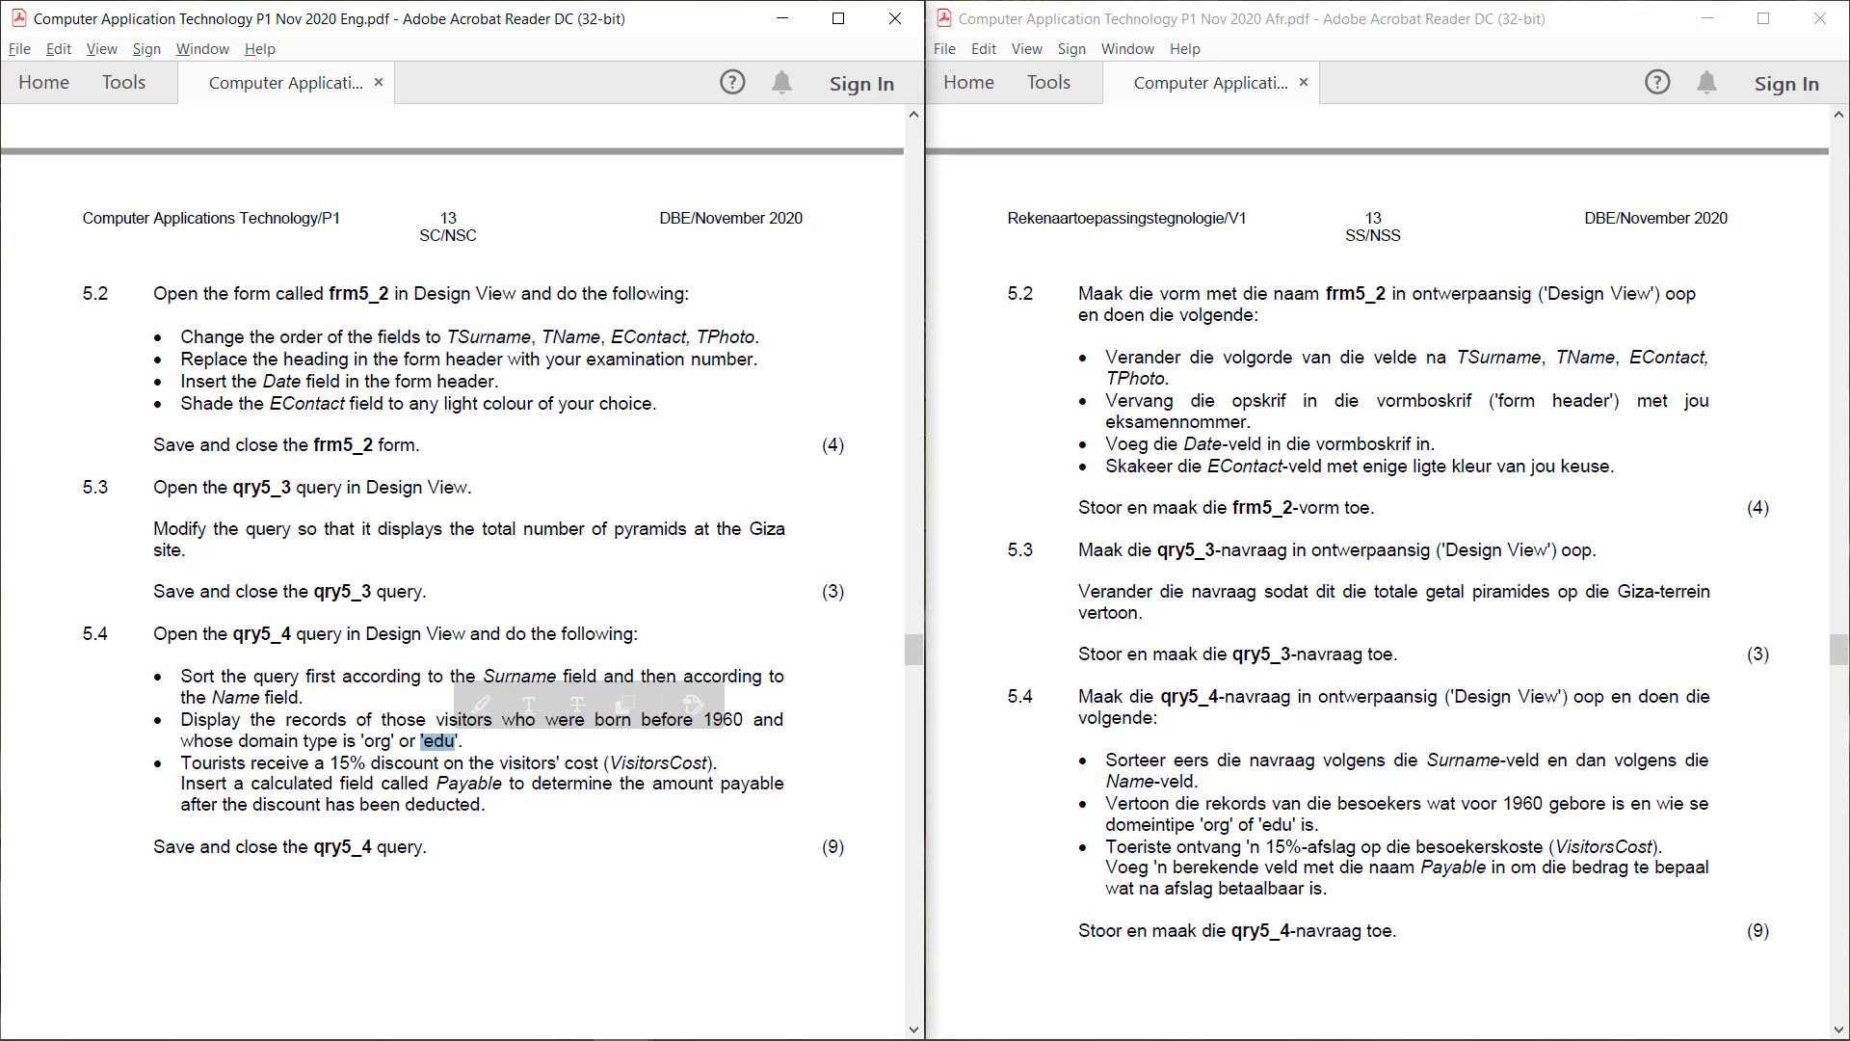
pyautogui.hotkey('alt', 'Tab')
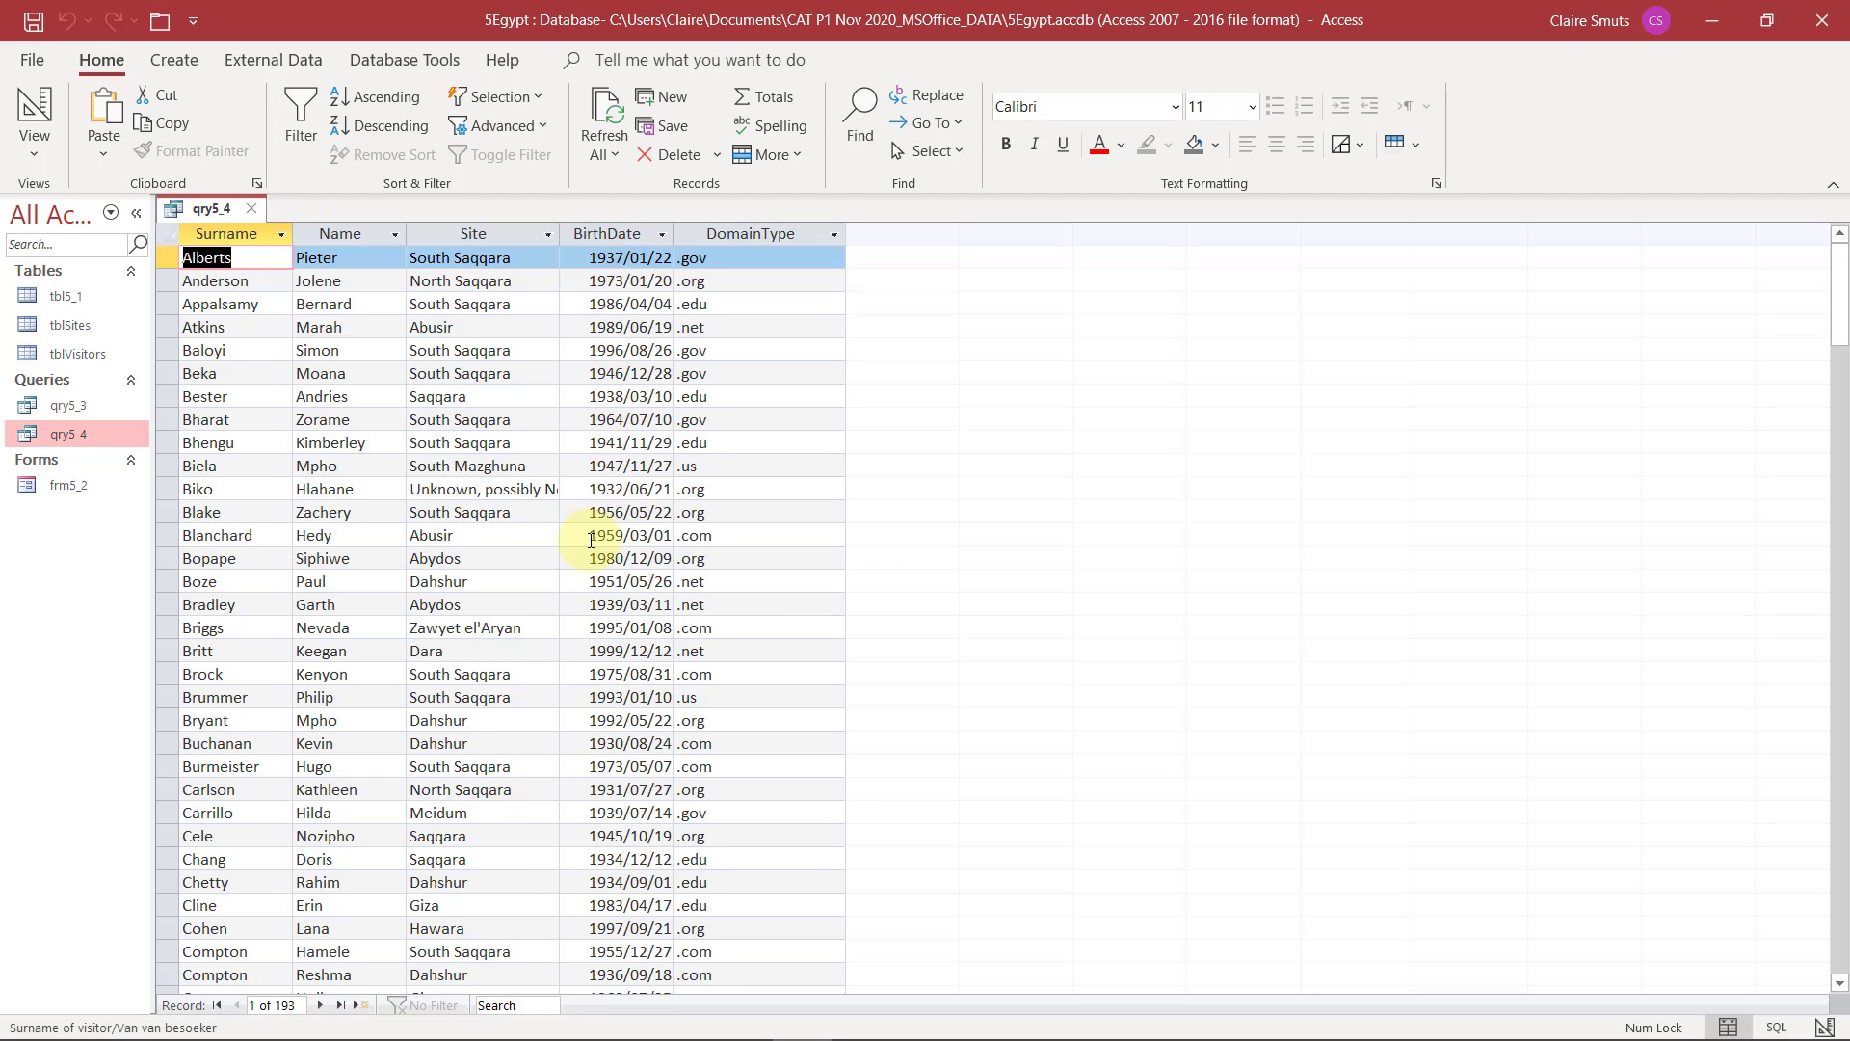
pyautogui.moveTo(592, 540); pyautogui.dragTo(697, 542)
pyautogui.hotkey('ctrl', 'c')
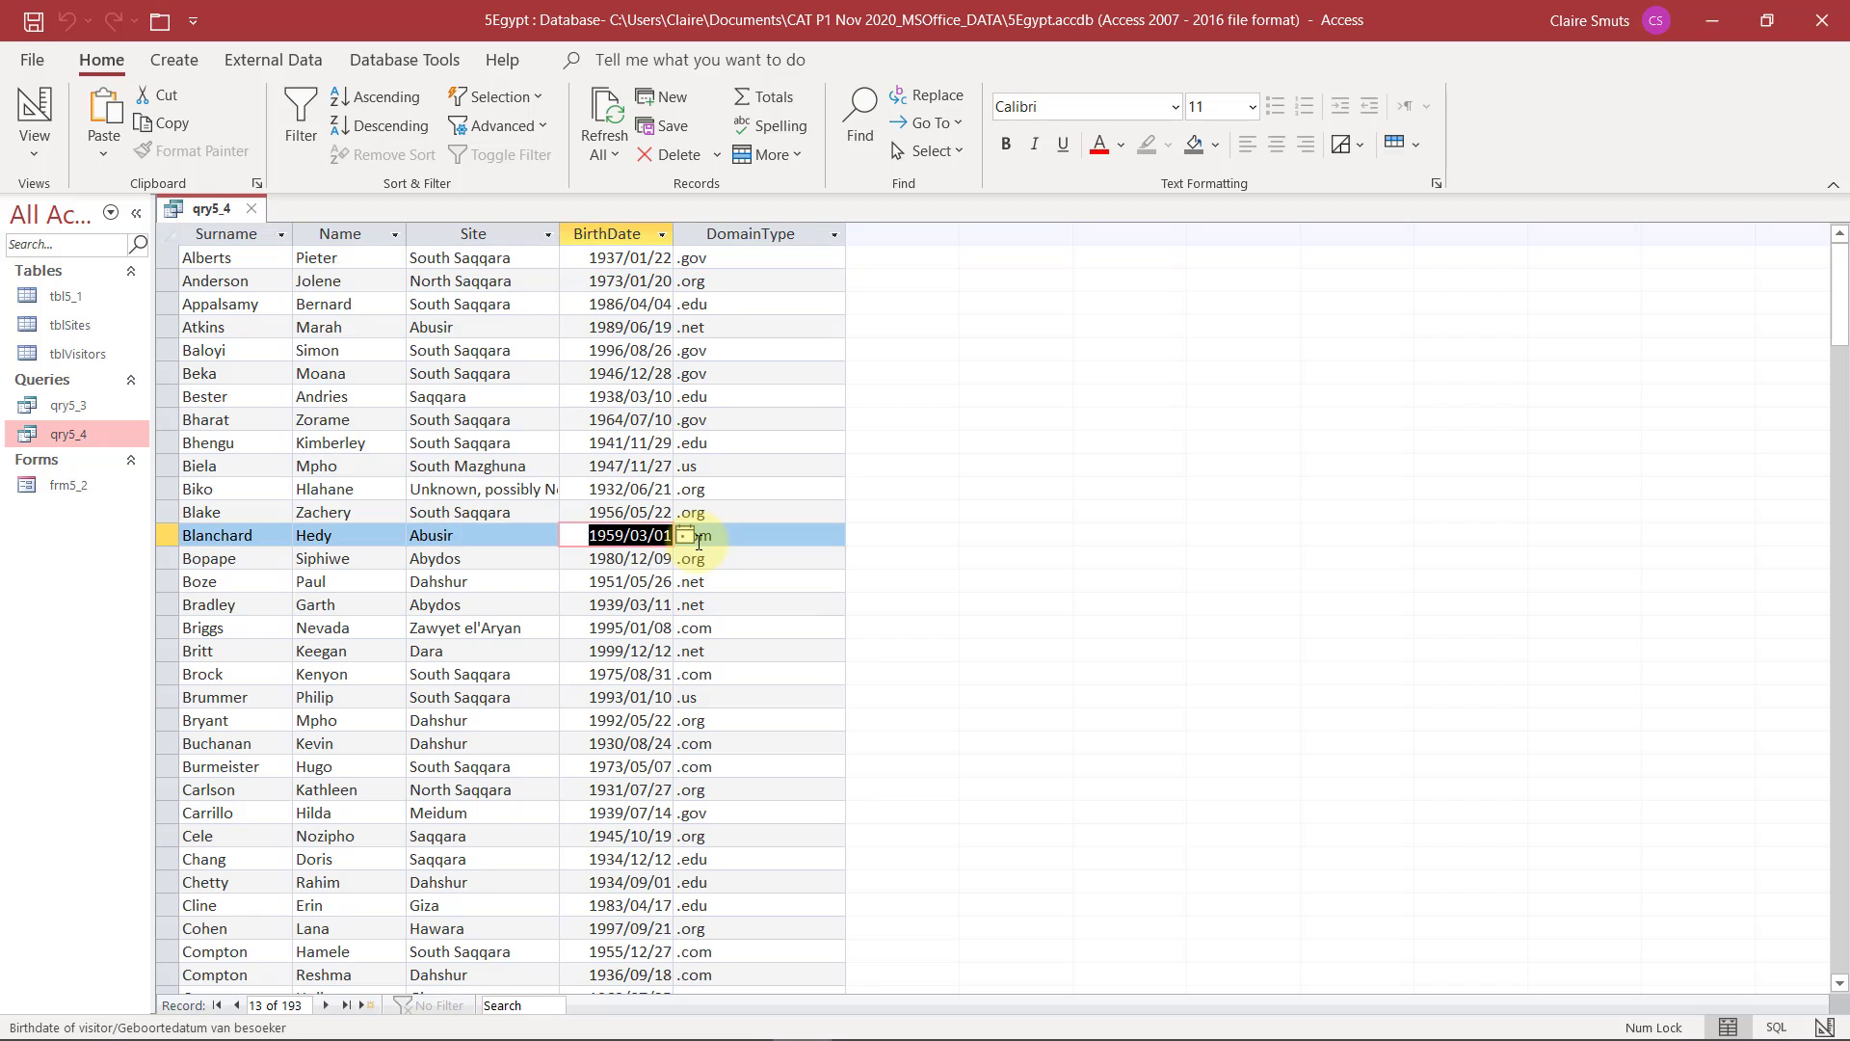
pyautogui.click(35, 110)
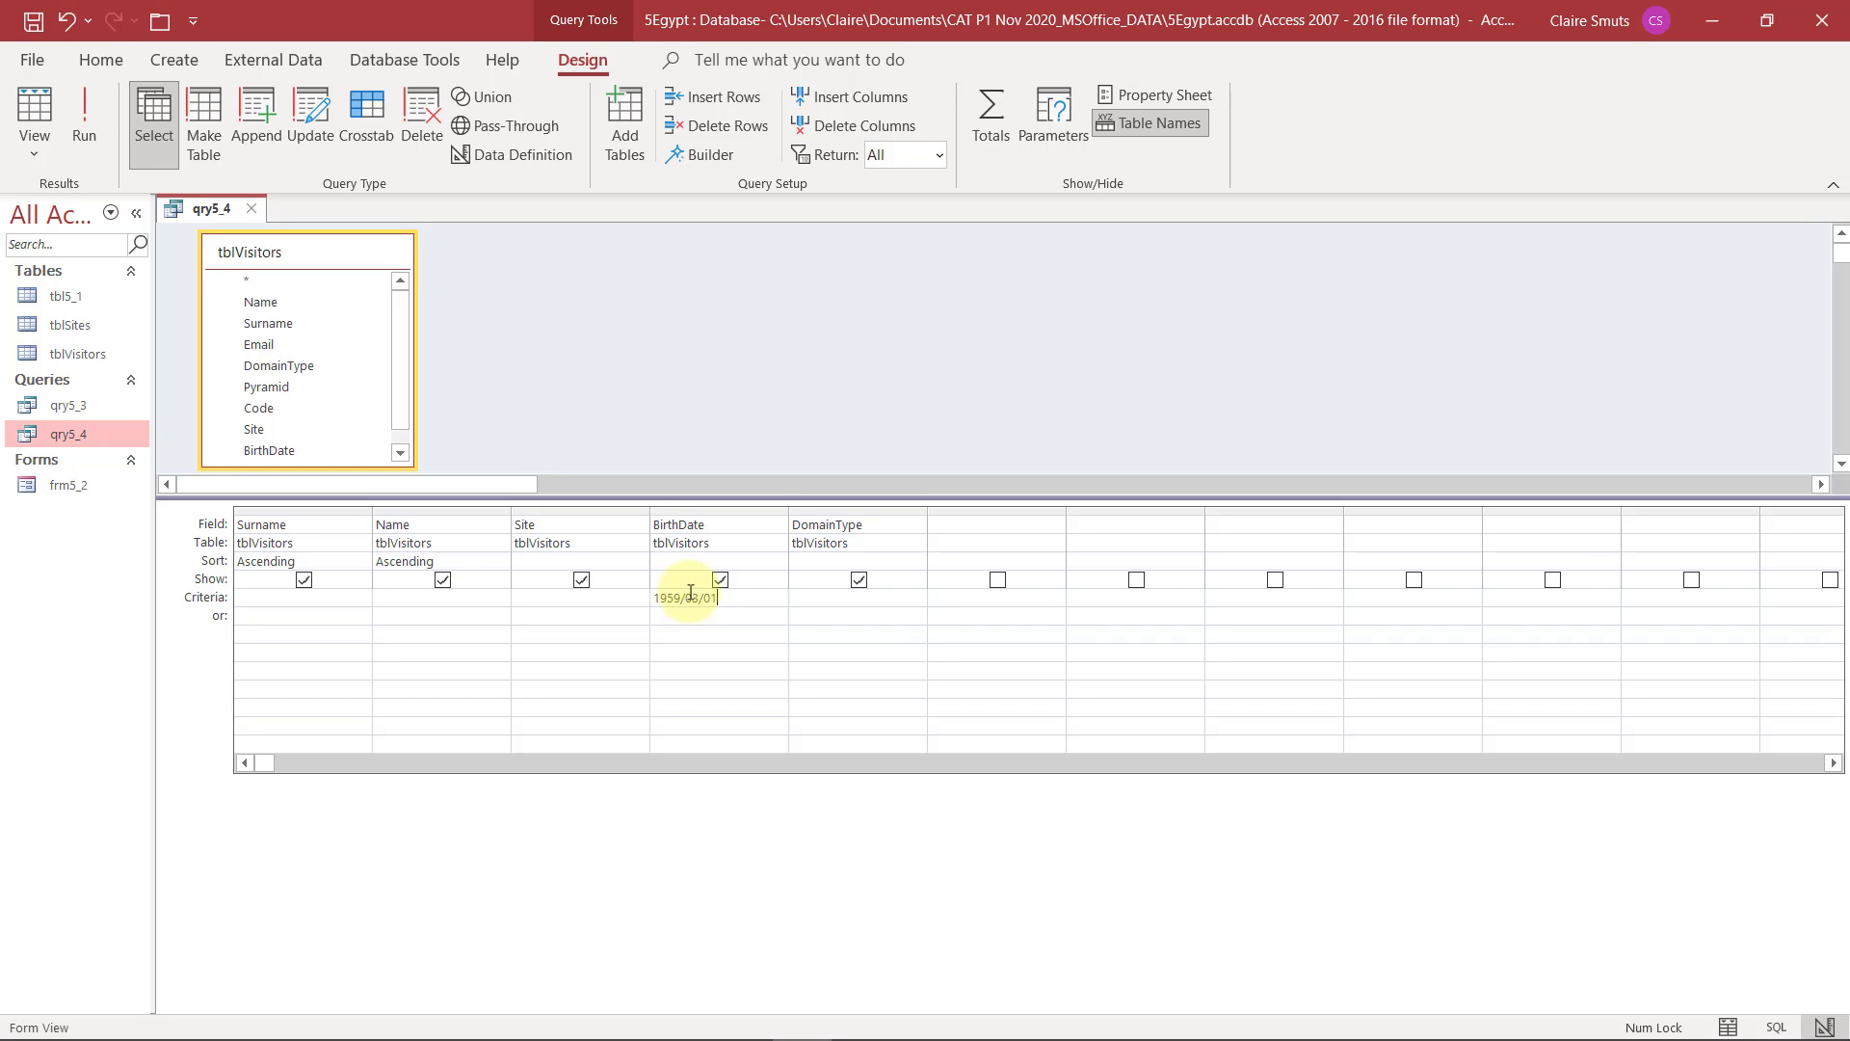
pyautogui.hotkey('ctrl', 'v')
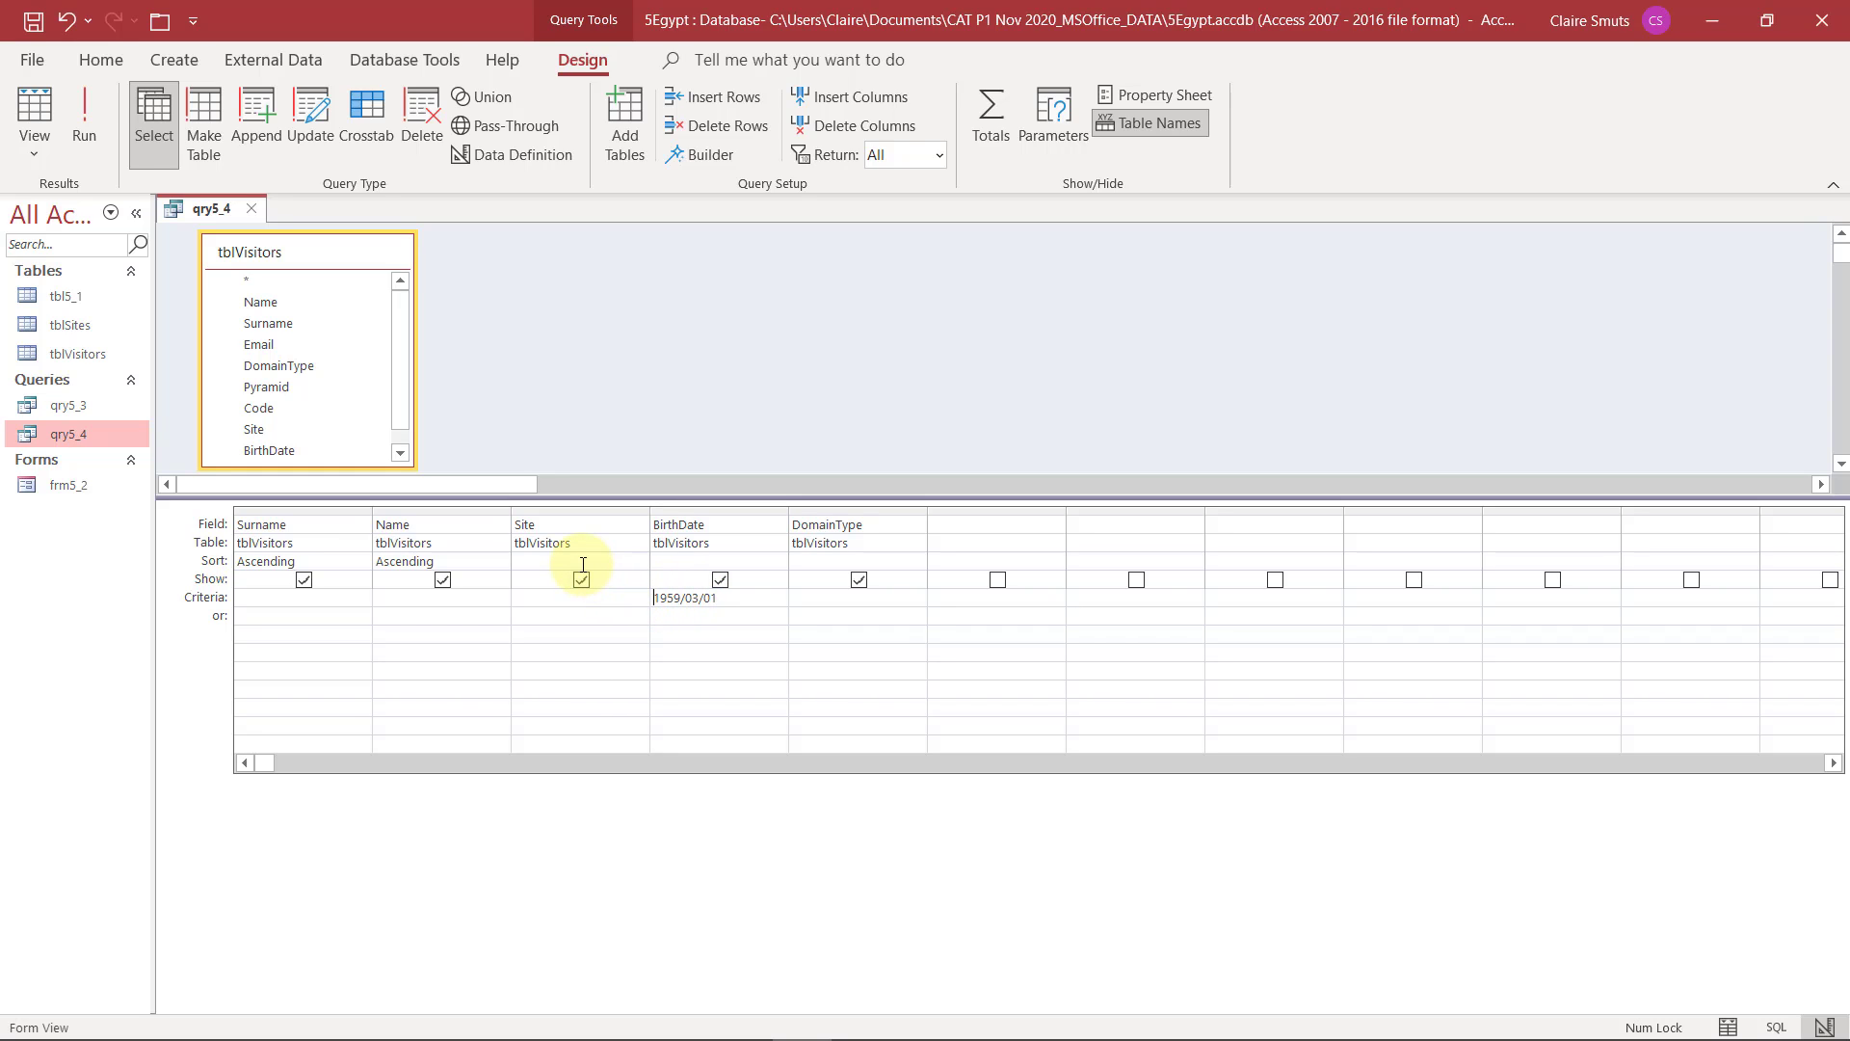
# Edit the pasted BirthDate criterion to <1960/01/01 so that only visitors born before 1960 are selected
pyautogui.write('<')
pyautogui.press('BackSpace')
pyautogui.press('BackSpace')
pyautogui.write('60')
pyautogui.press('BackSpace')
pyautogui.write('1')
pyautogui.click(670, 615)
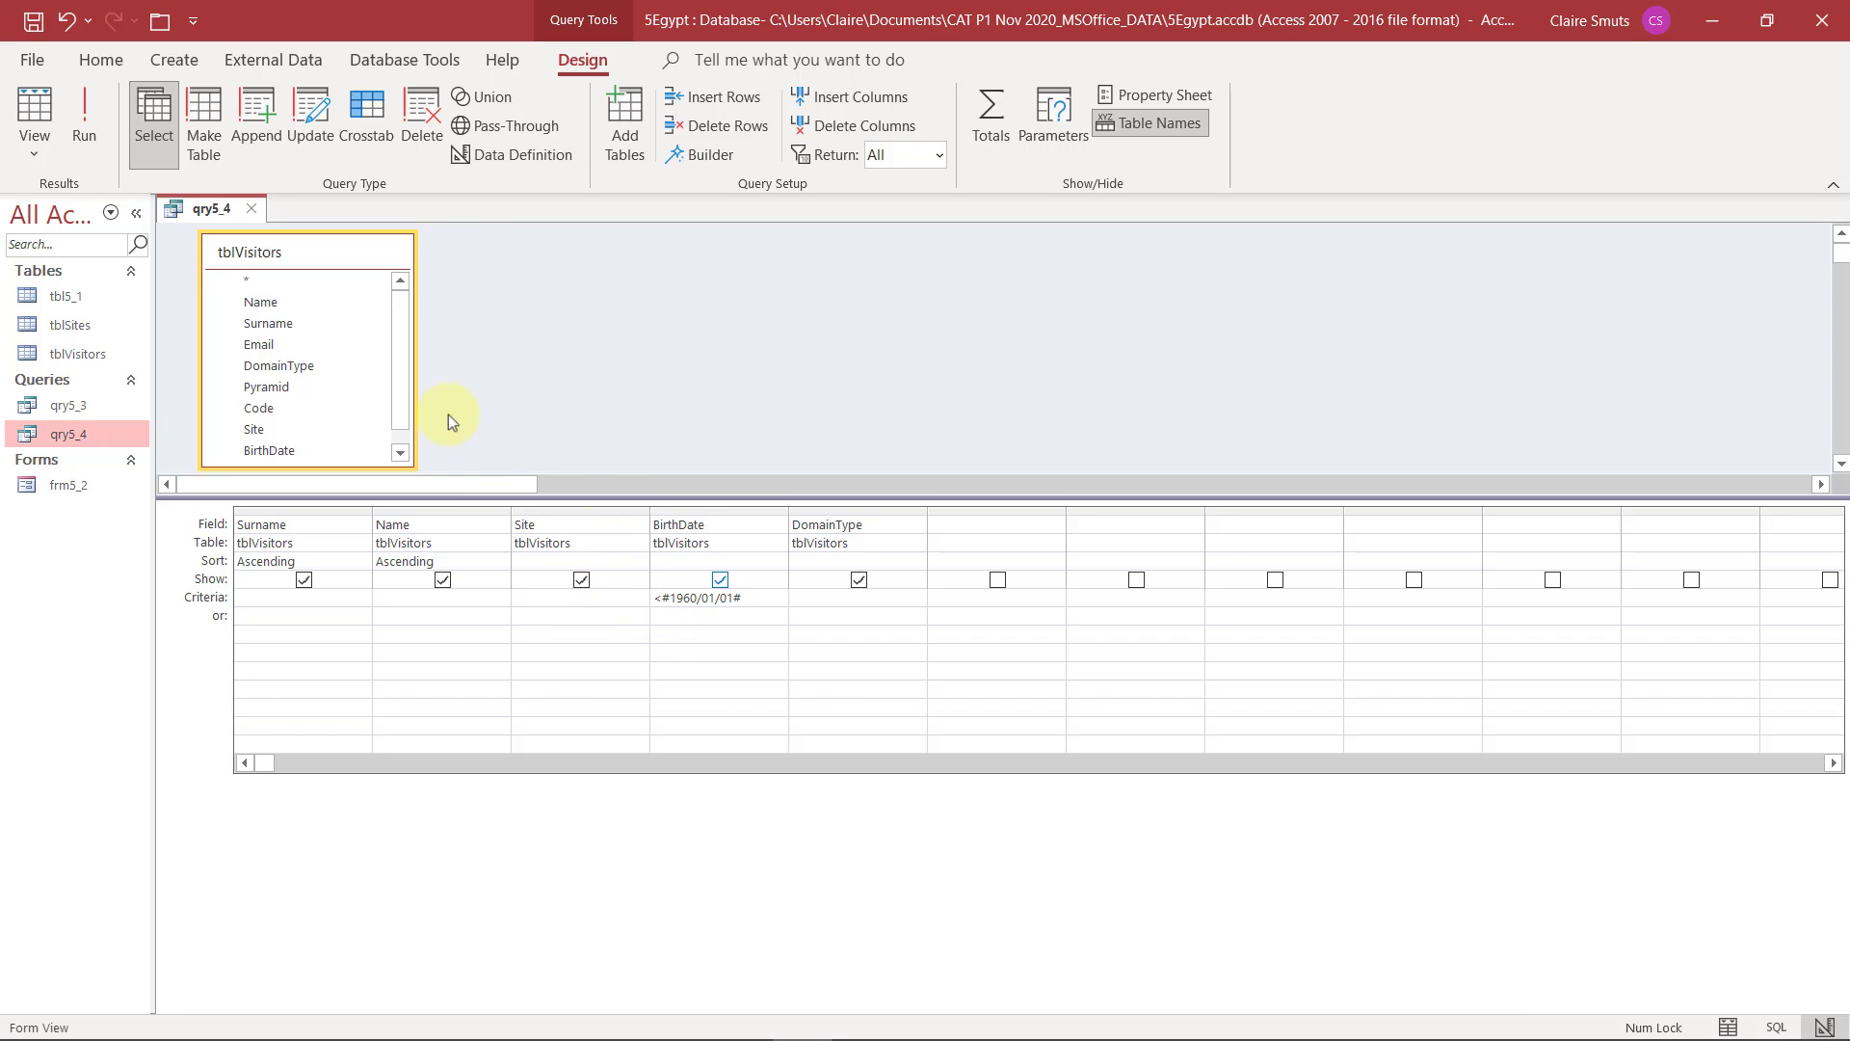
# Run qry5_4, check the dates in the BirthDate column and return to Design View
pyautogui.click(87, 112)
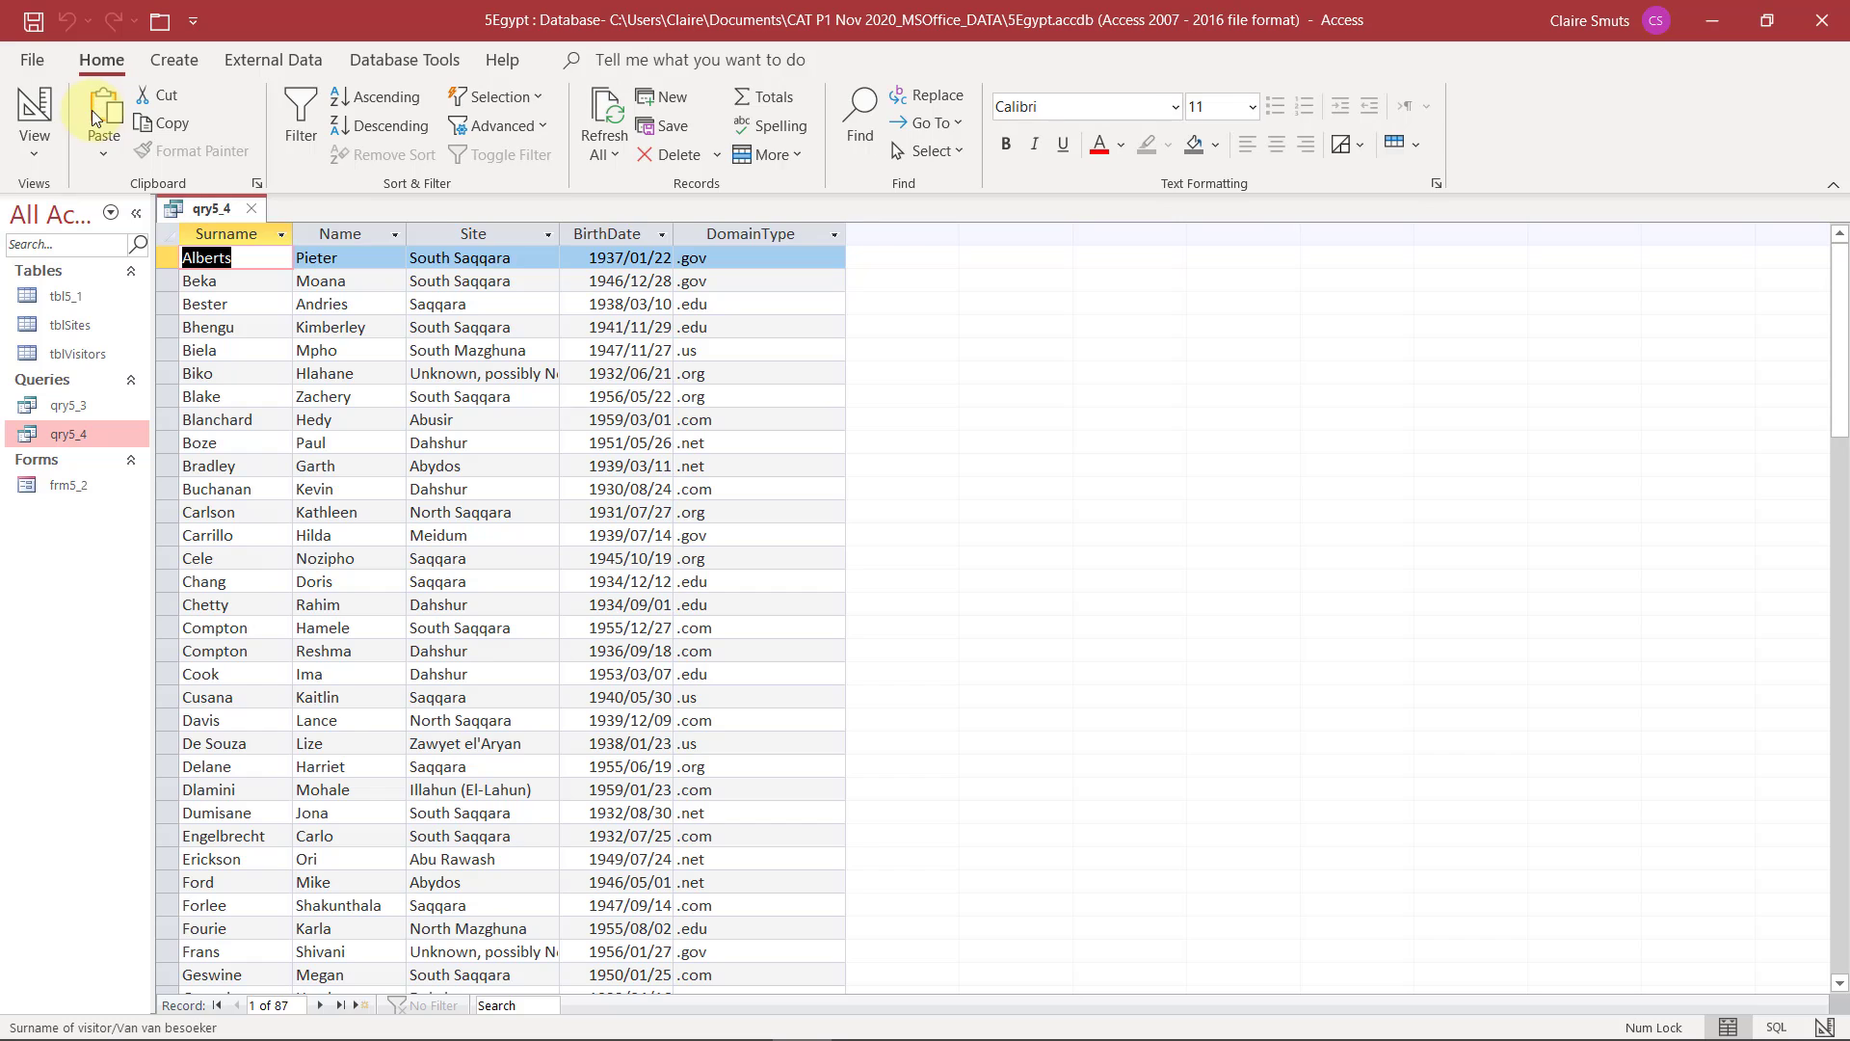
pyautogui.scroll(-2, 639, 513)
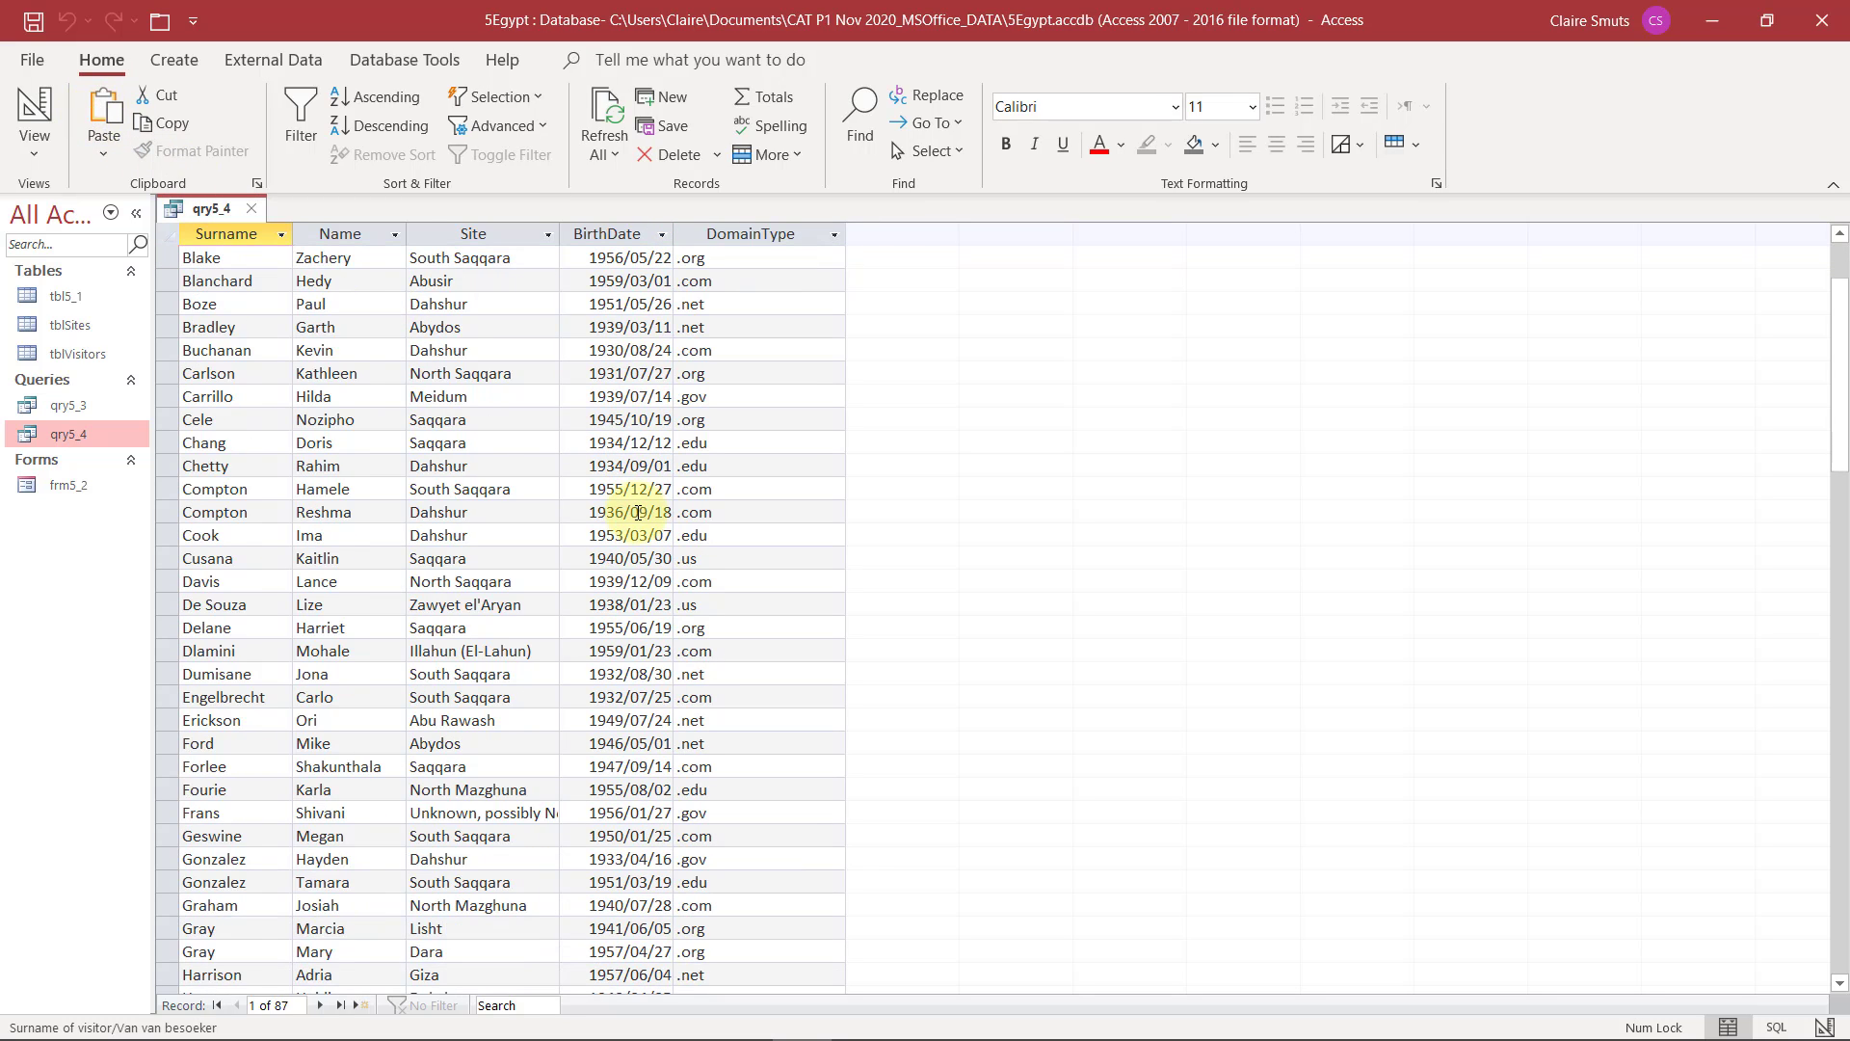
pyautogui.scroll(-2, 639, 513)
pyautogui.scroll(4, 639, 512)
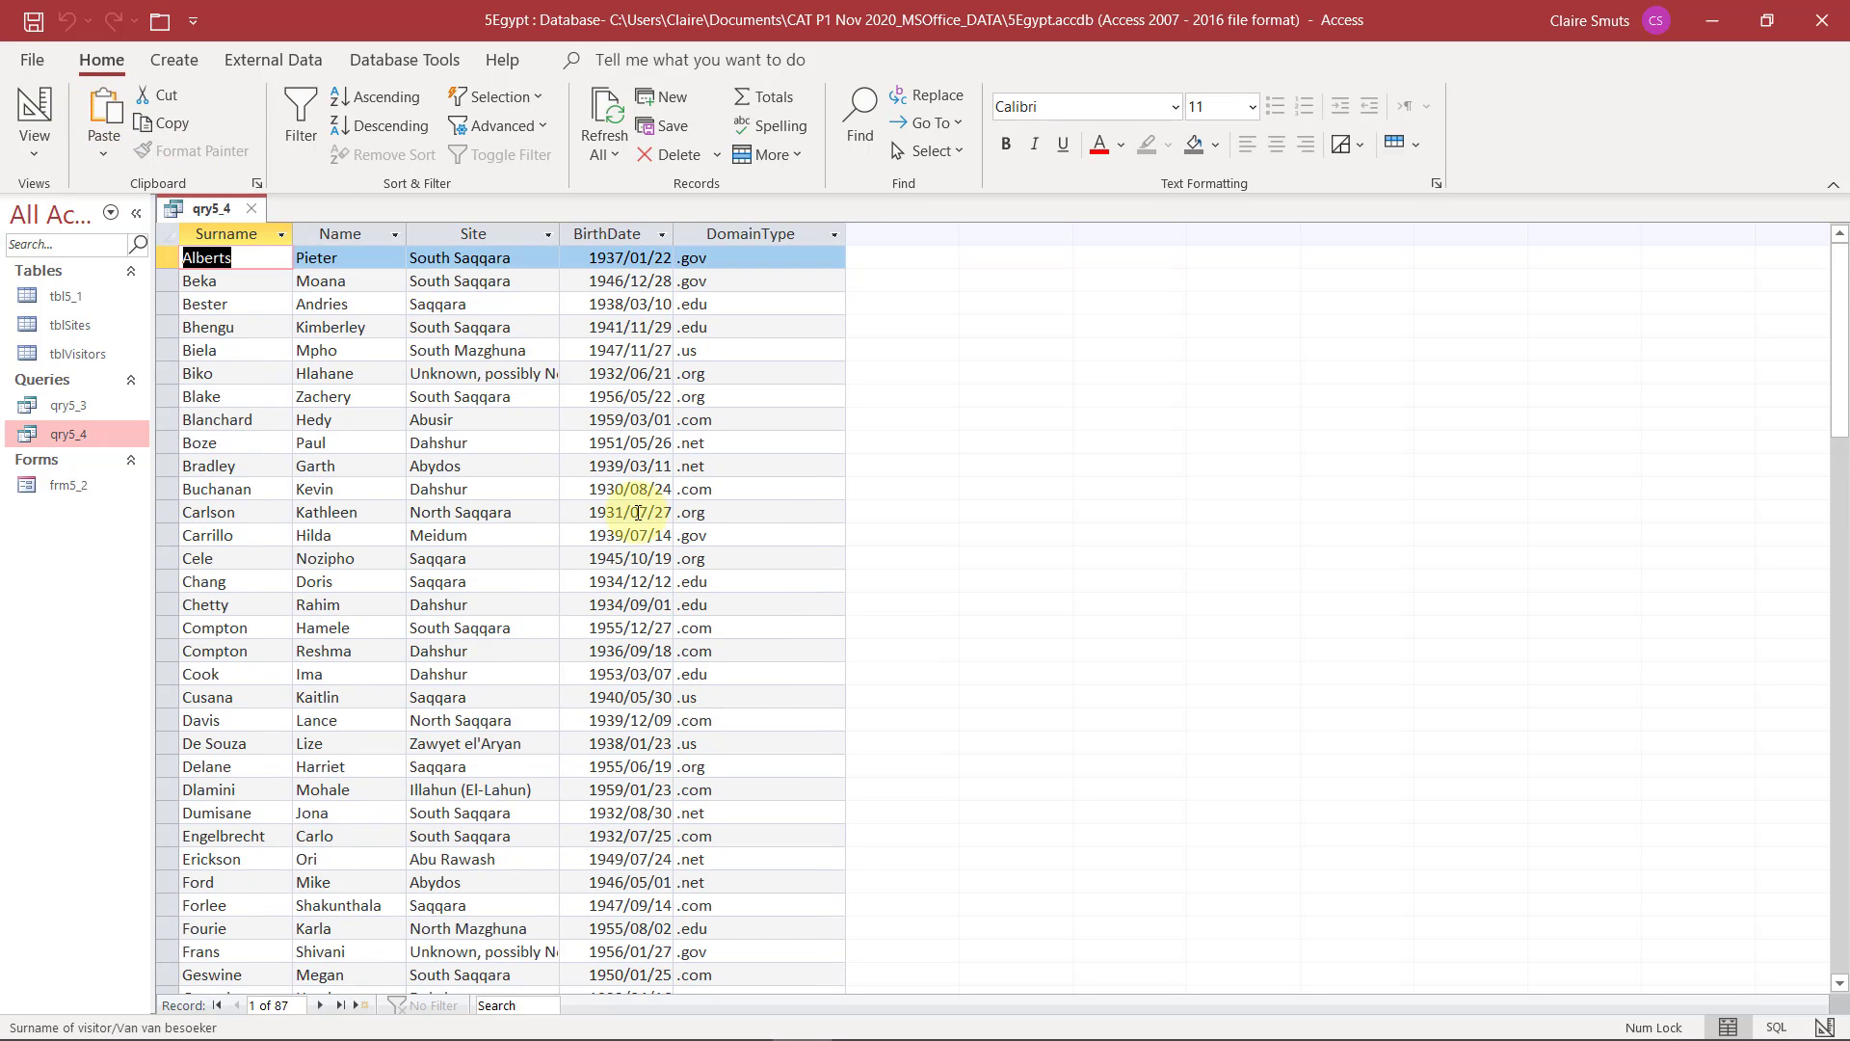
pyautogui.click(45, 102)
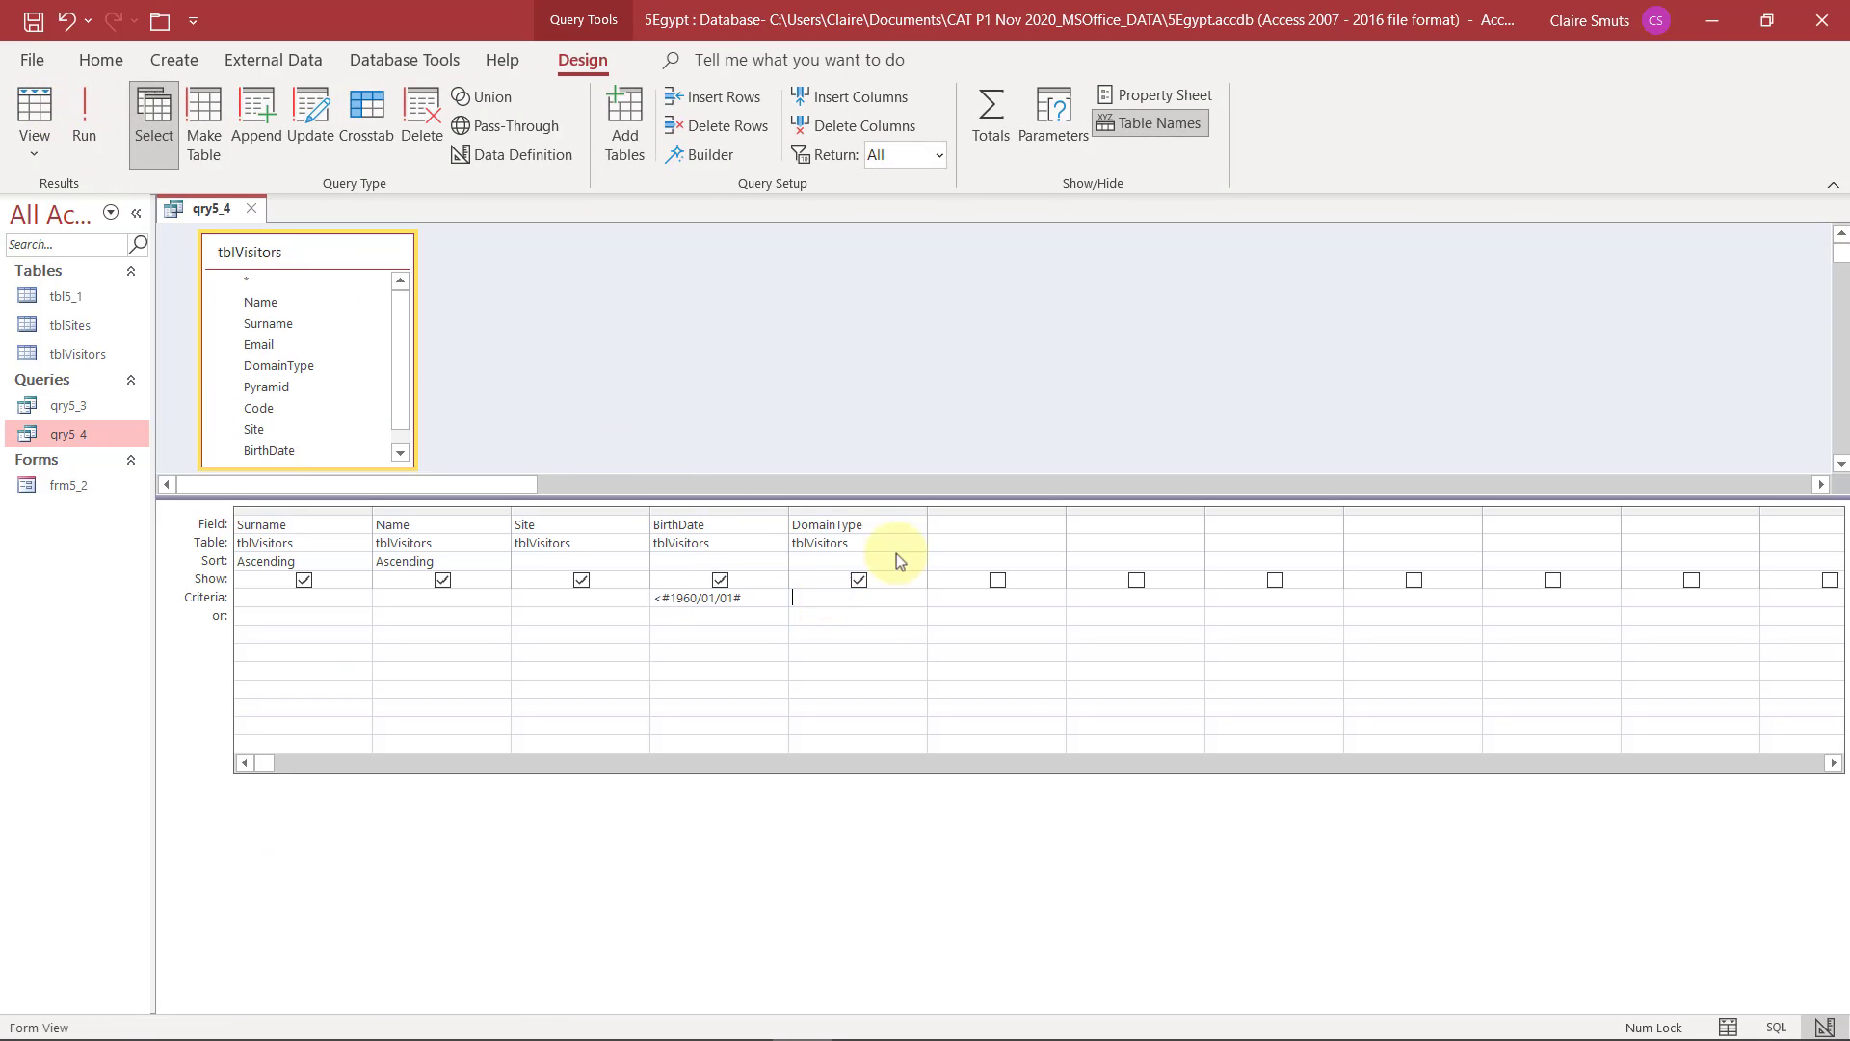
# Reread question 5.4's birth year and domain type conditions in the exam PDF and return to the query design in Access
pyautogui.click(1711, 20)
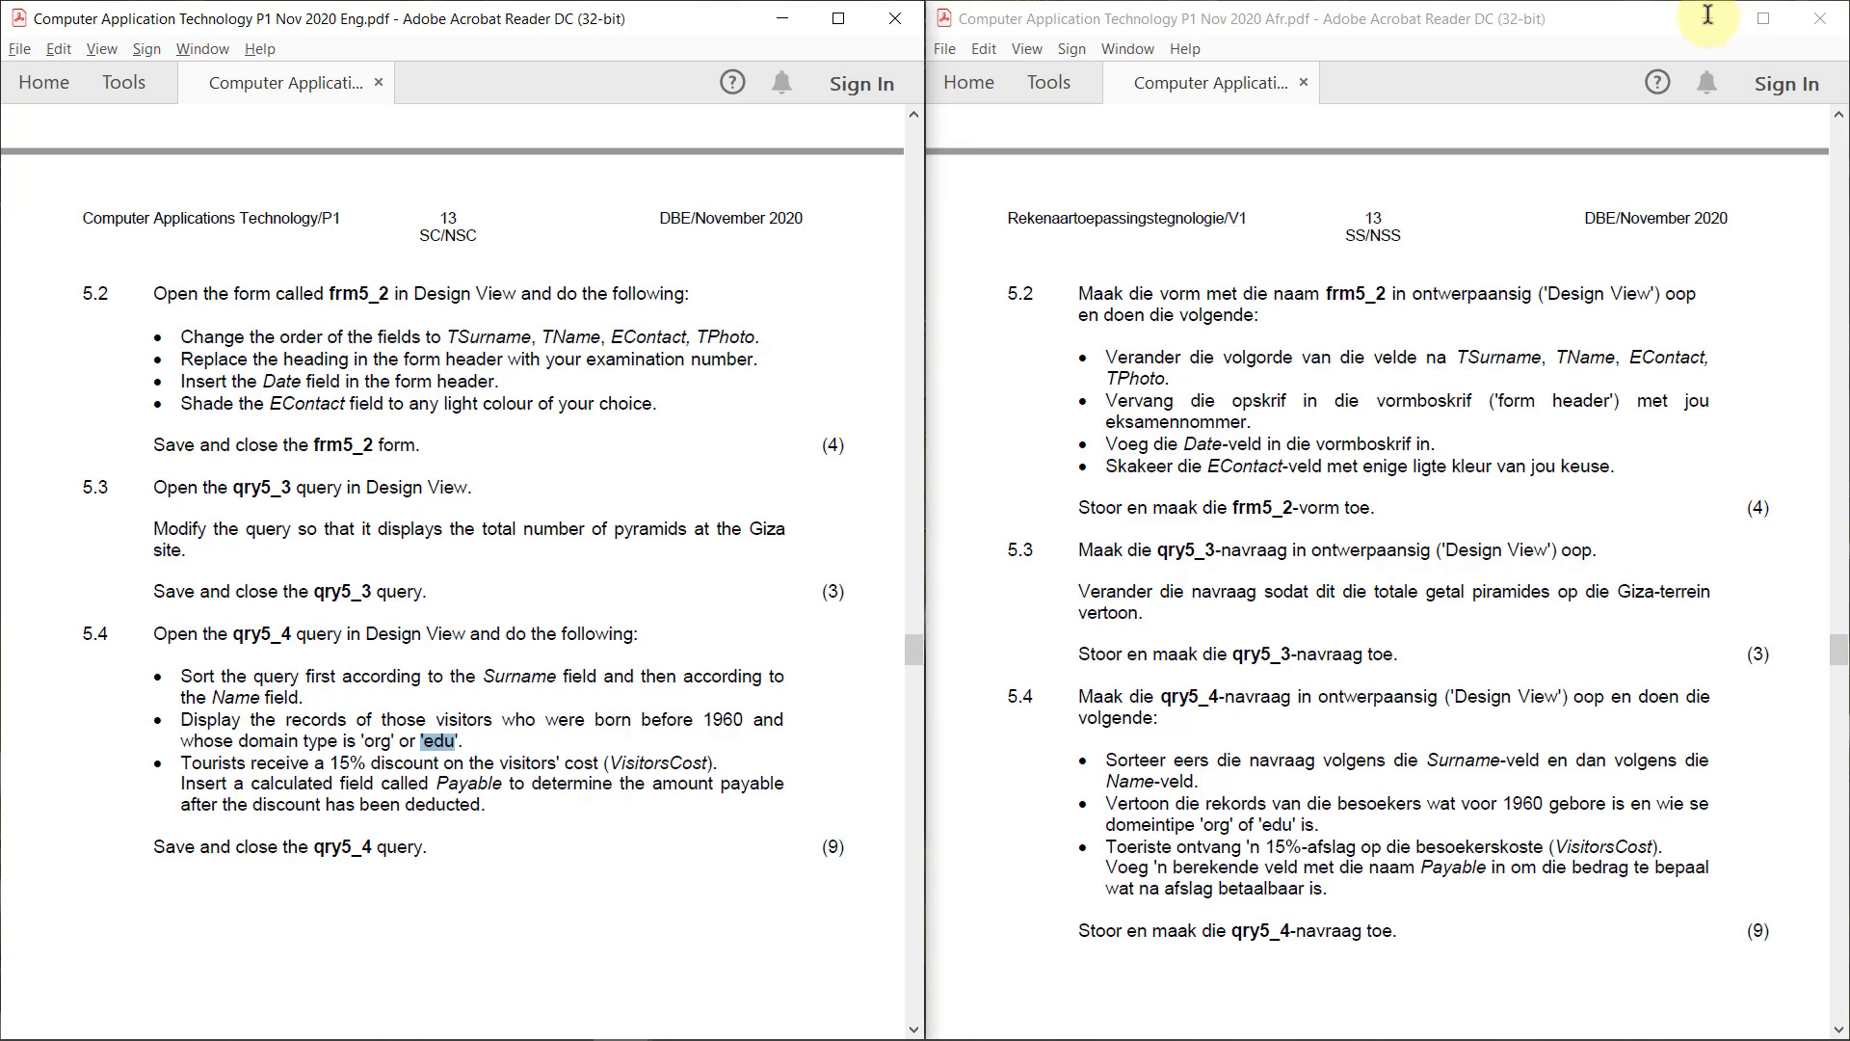
pyautogui.moveTo(756, 718); pyautogui.dragTo(797, 718)
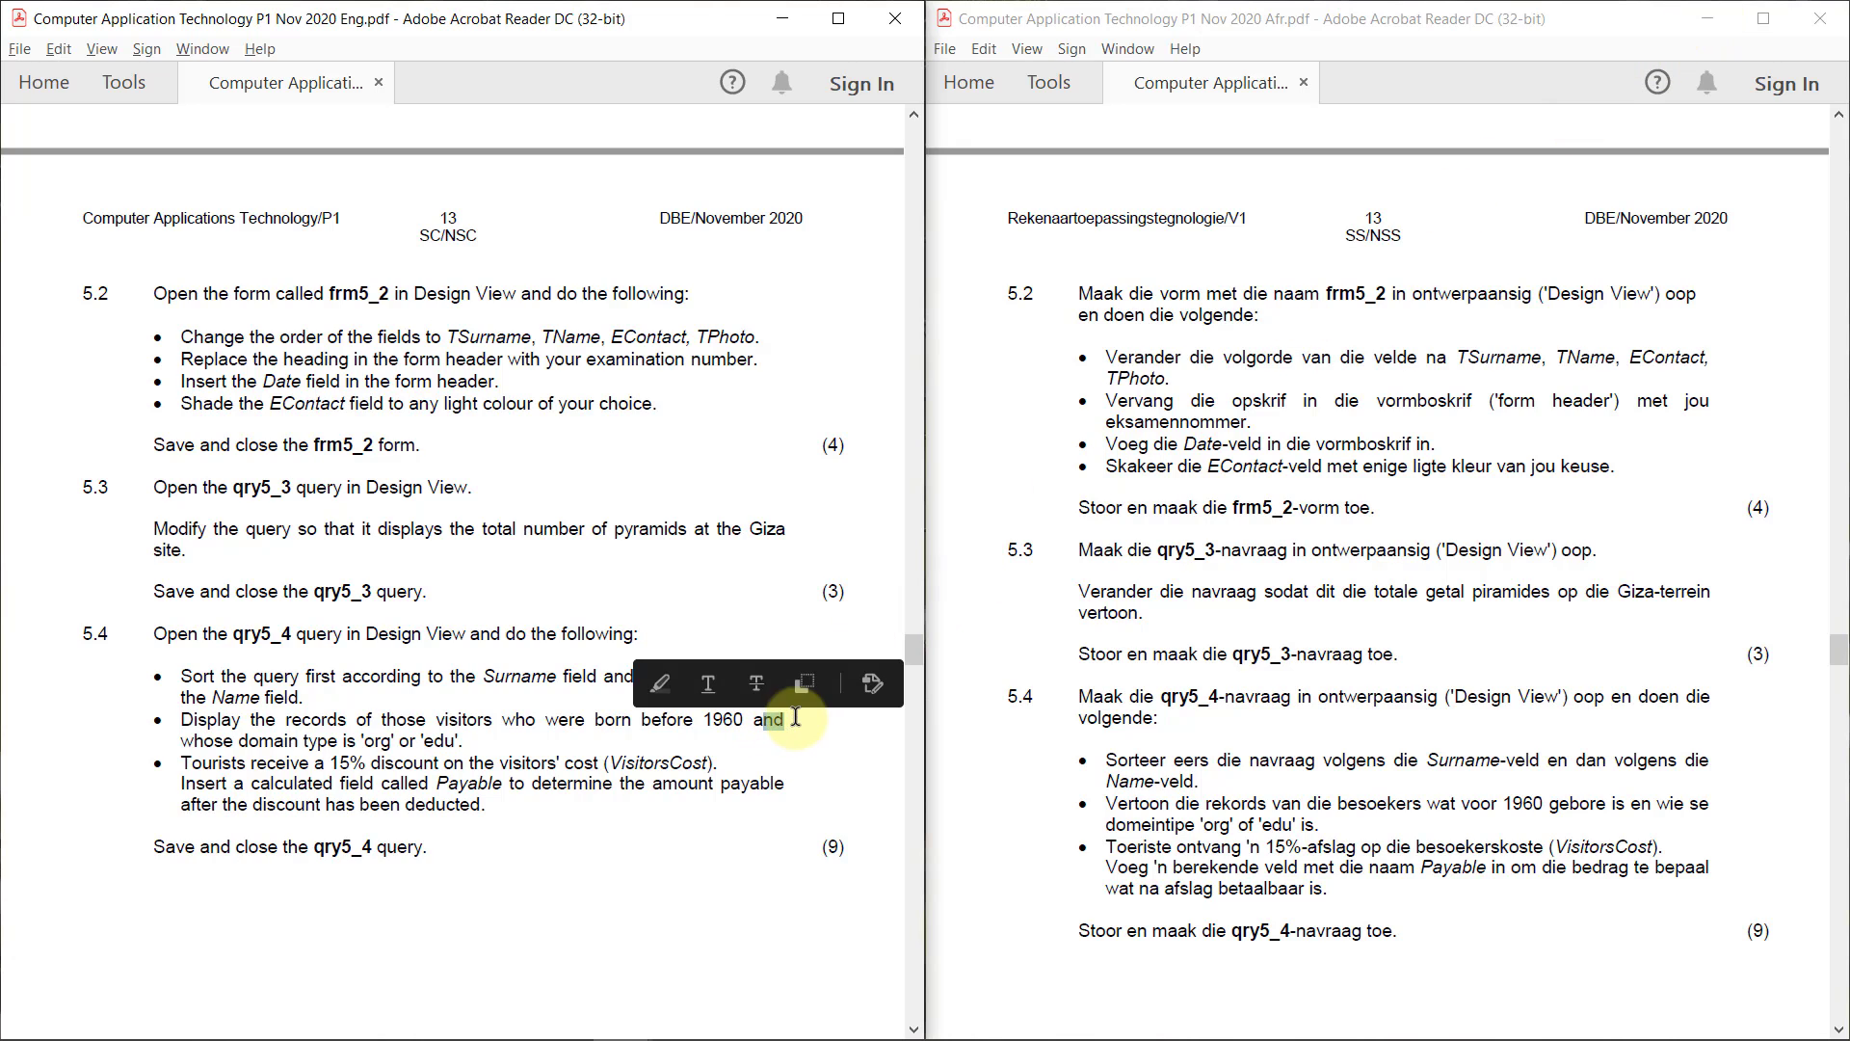
pyautogui.moveTo(179, 737); pyautogui.dragTo(460, 735)
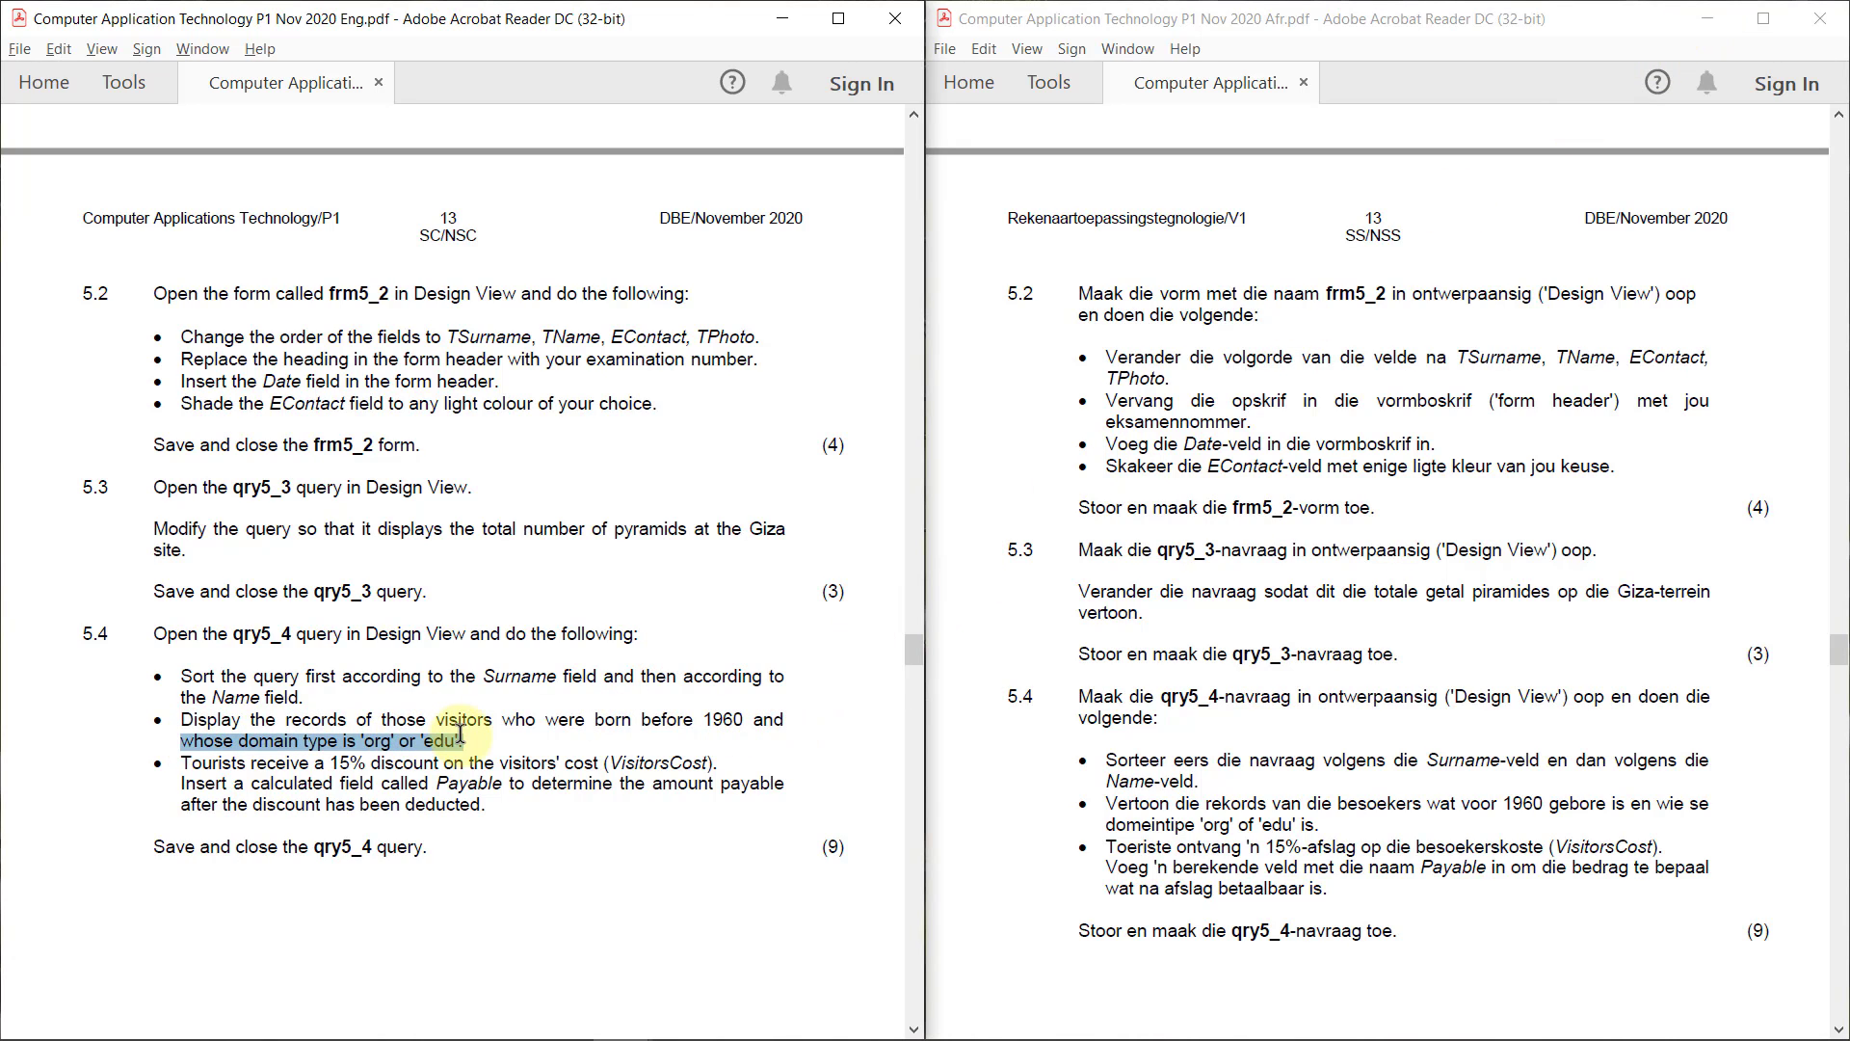
pyautogui.click(801, 1039)
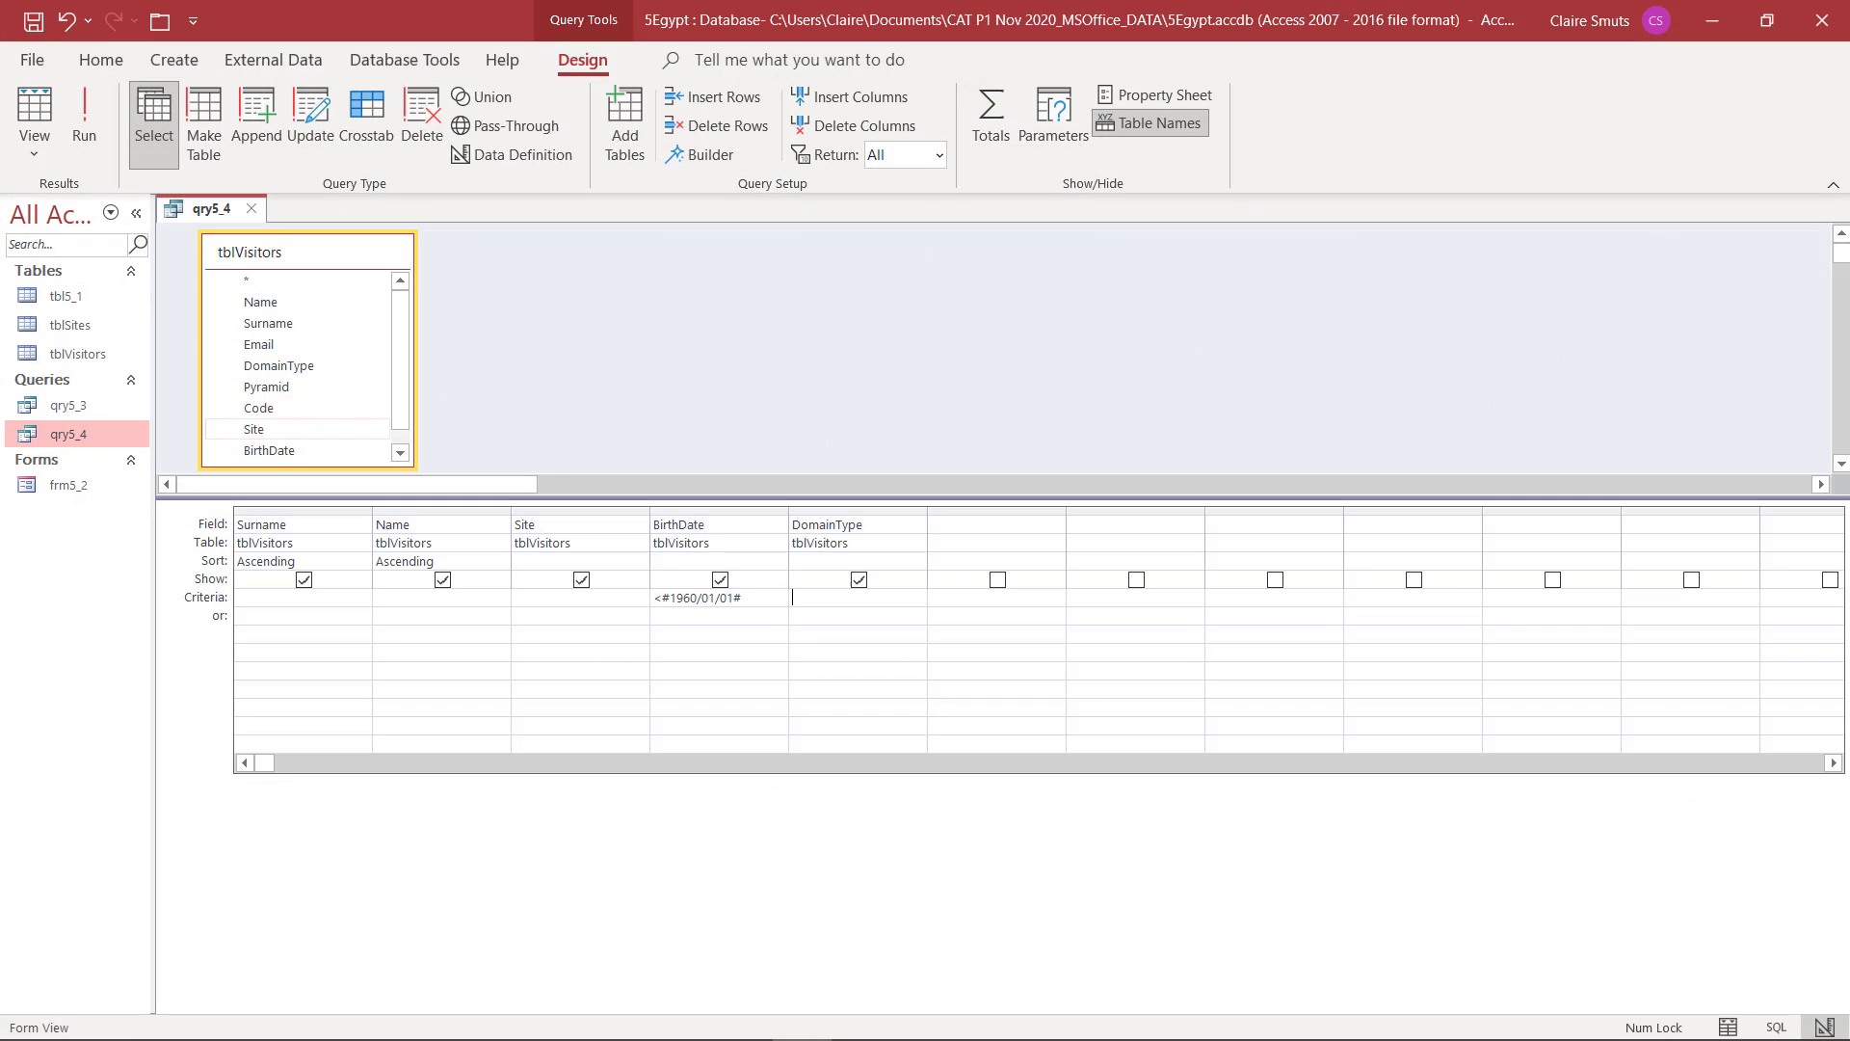
# Check how domain types are written in qry5_4's results and set the DomainType criterion to .org or .edu
pyautogui.click(821, 599)
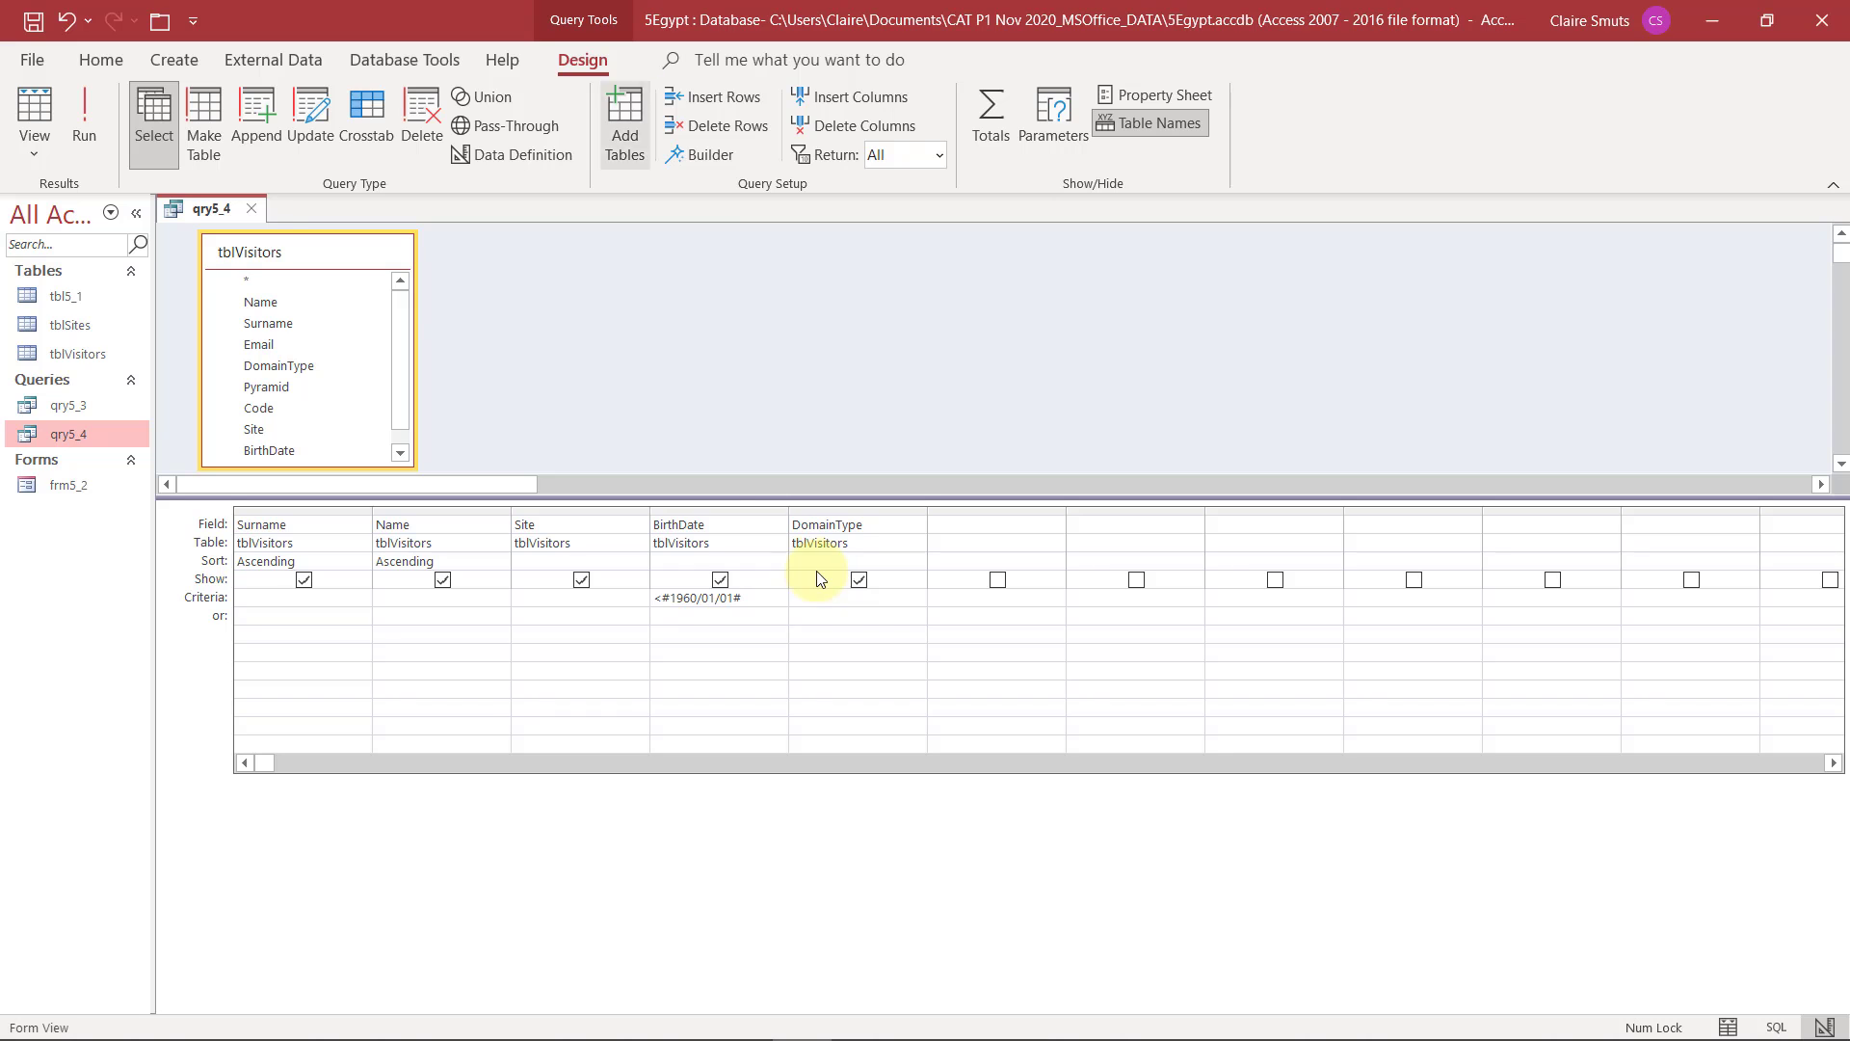
pyautogui.click(97, 102)
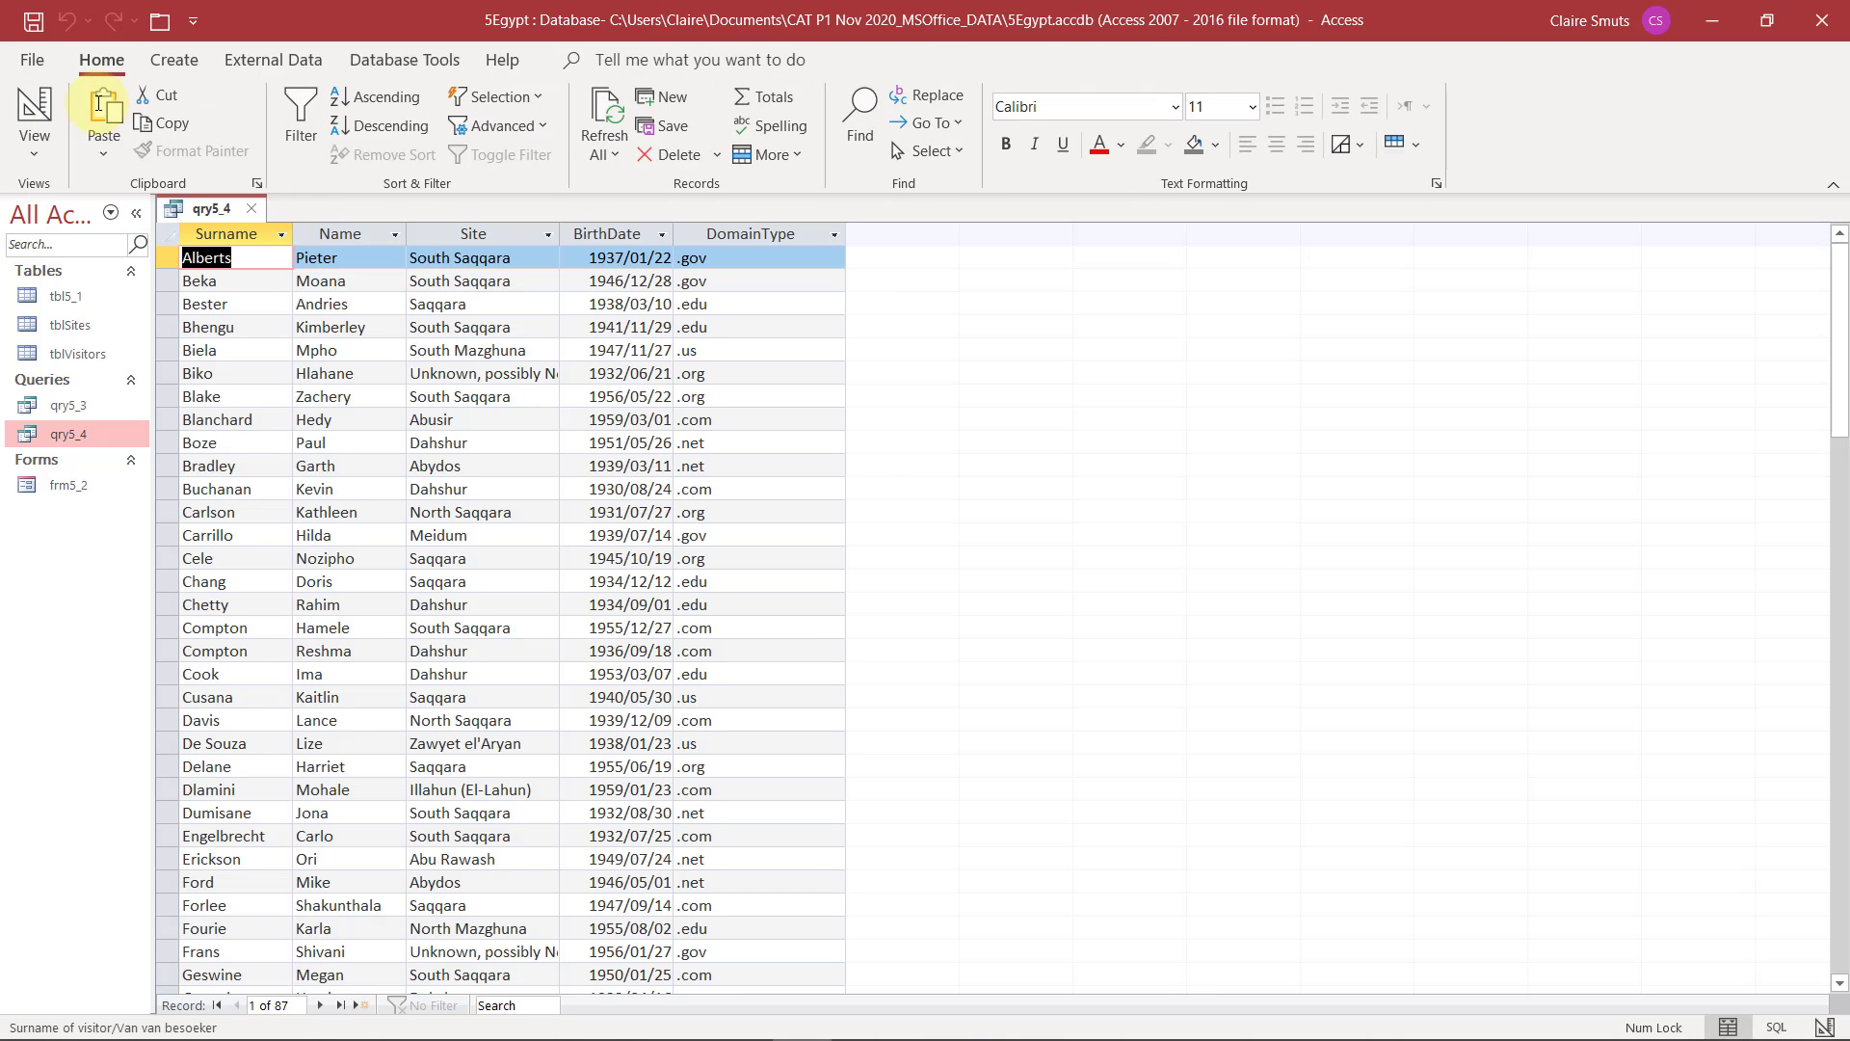
pyautogui.click(19, 101)
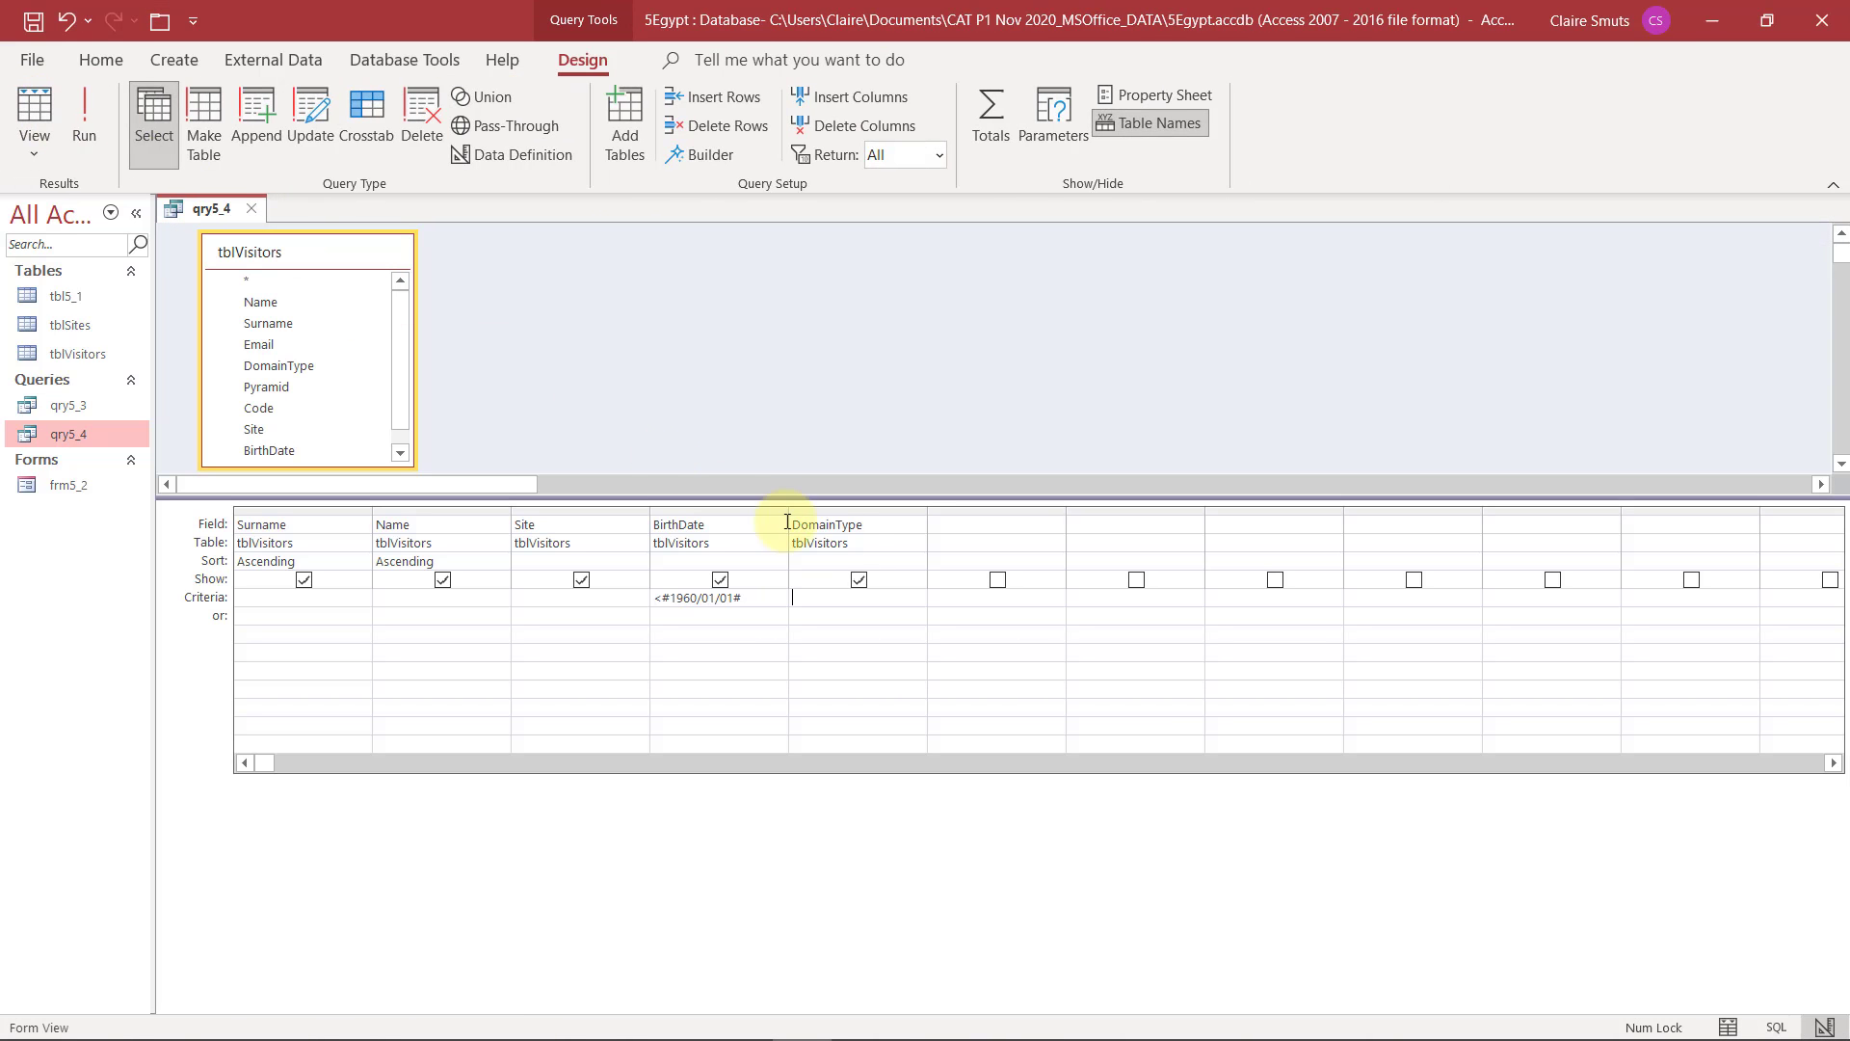
pyautogui.write('.or')
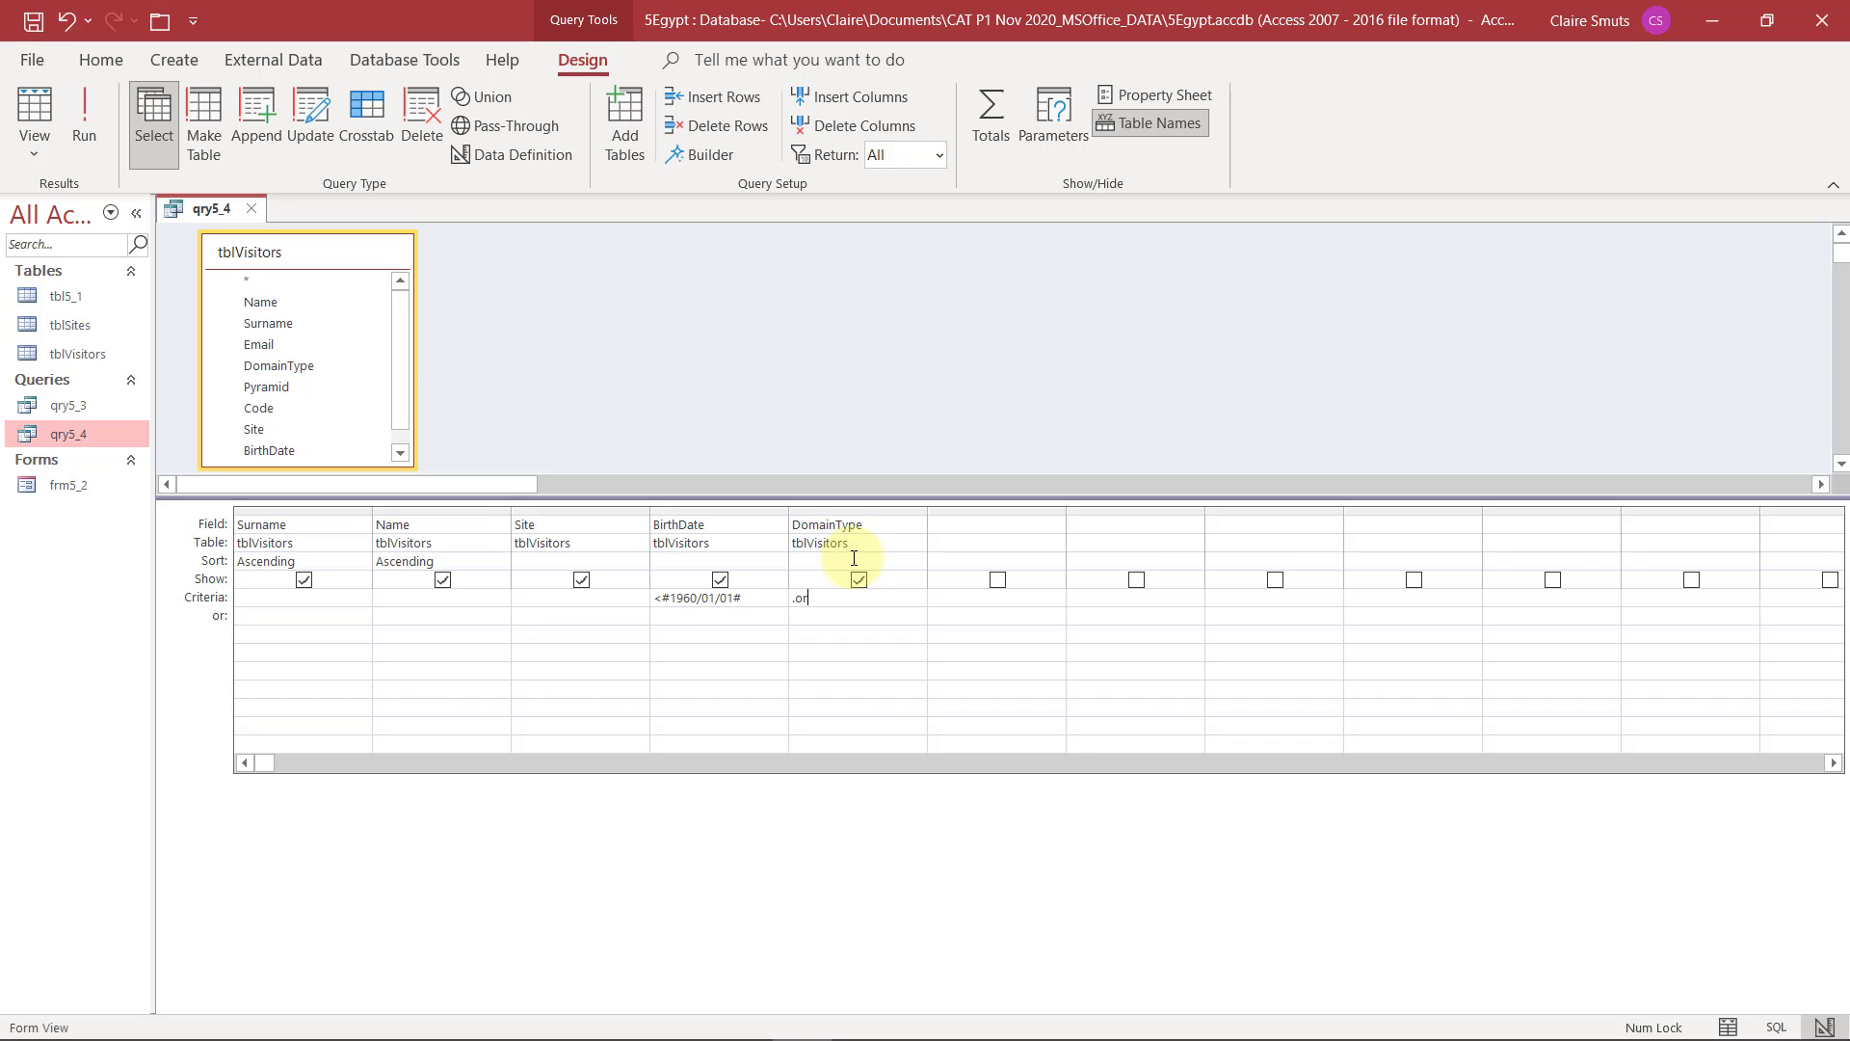
pyautogui.write('g or .edu')
pyautogui.click(873, 637)
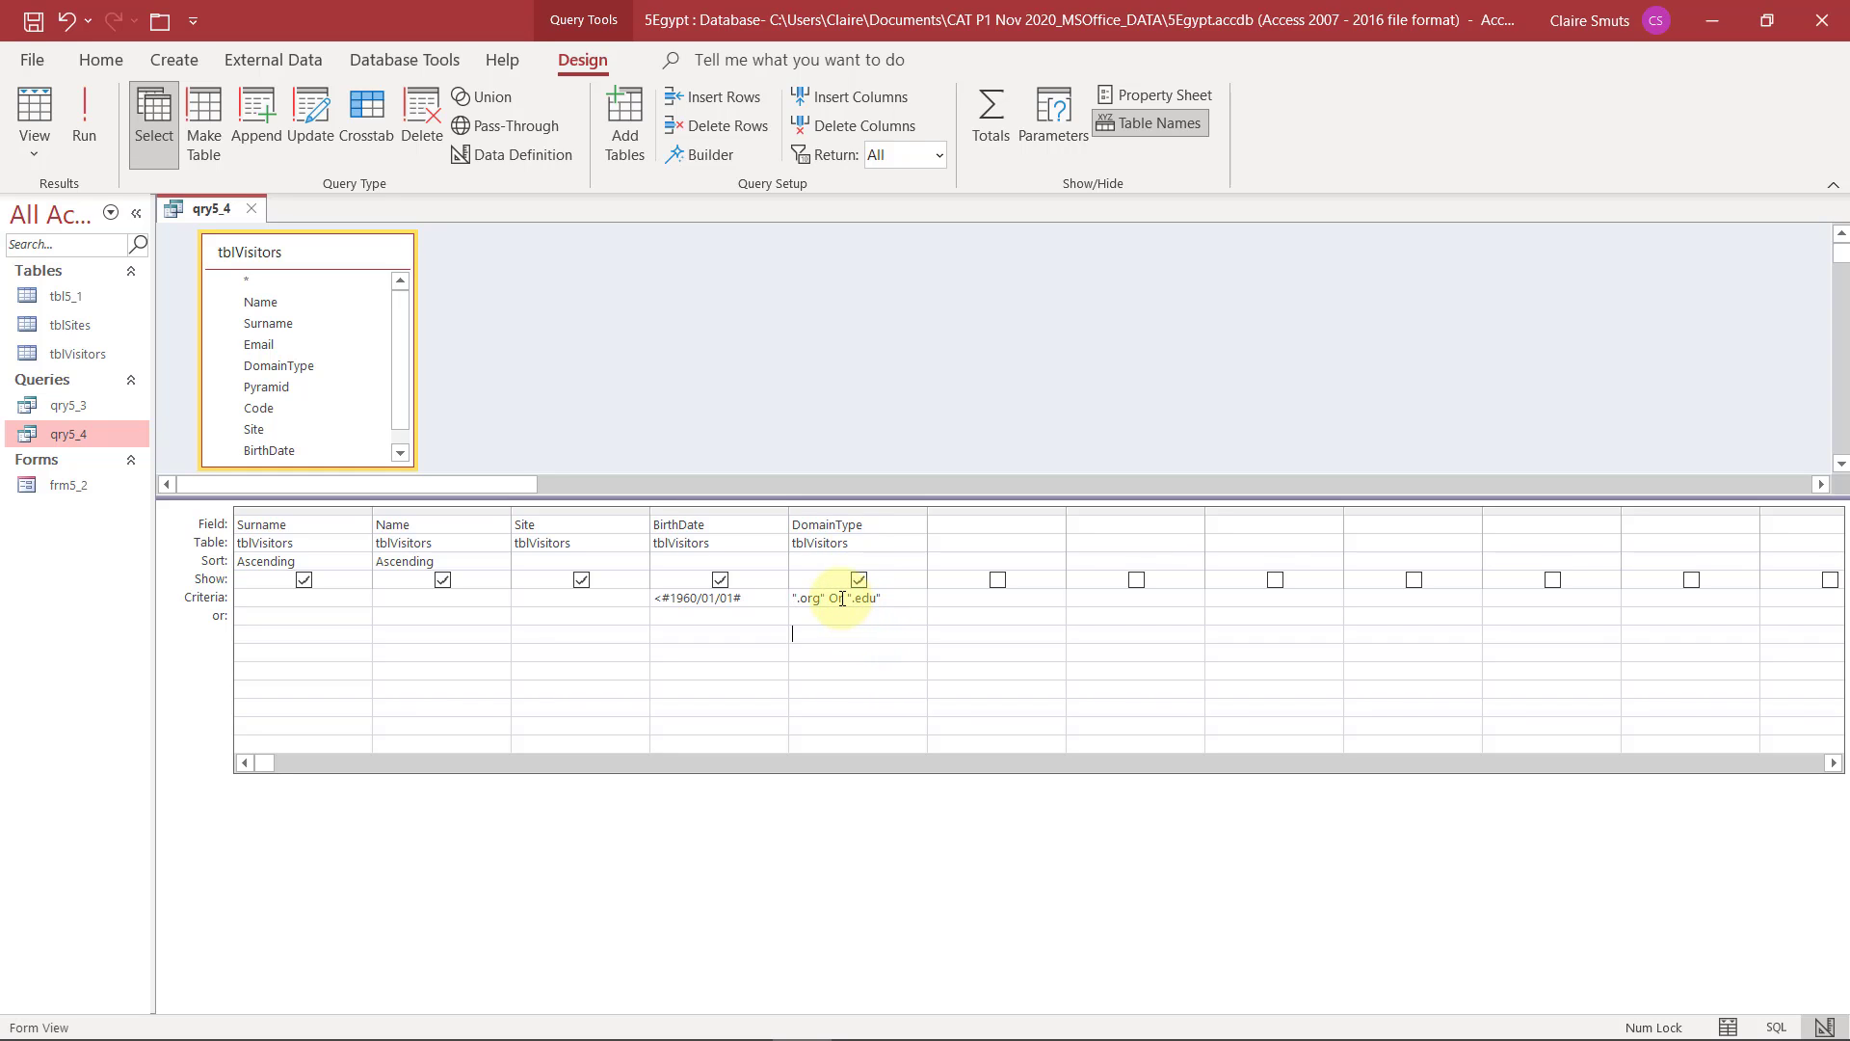
# Run qry5_4, look through the BirthDate and DomainType values of the filtered records and save the query
pyautogui.click(96, 106)
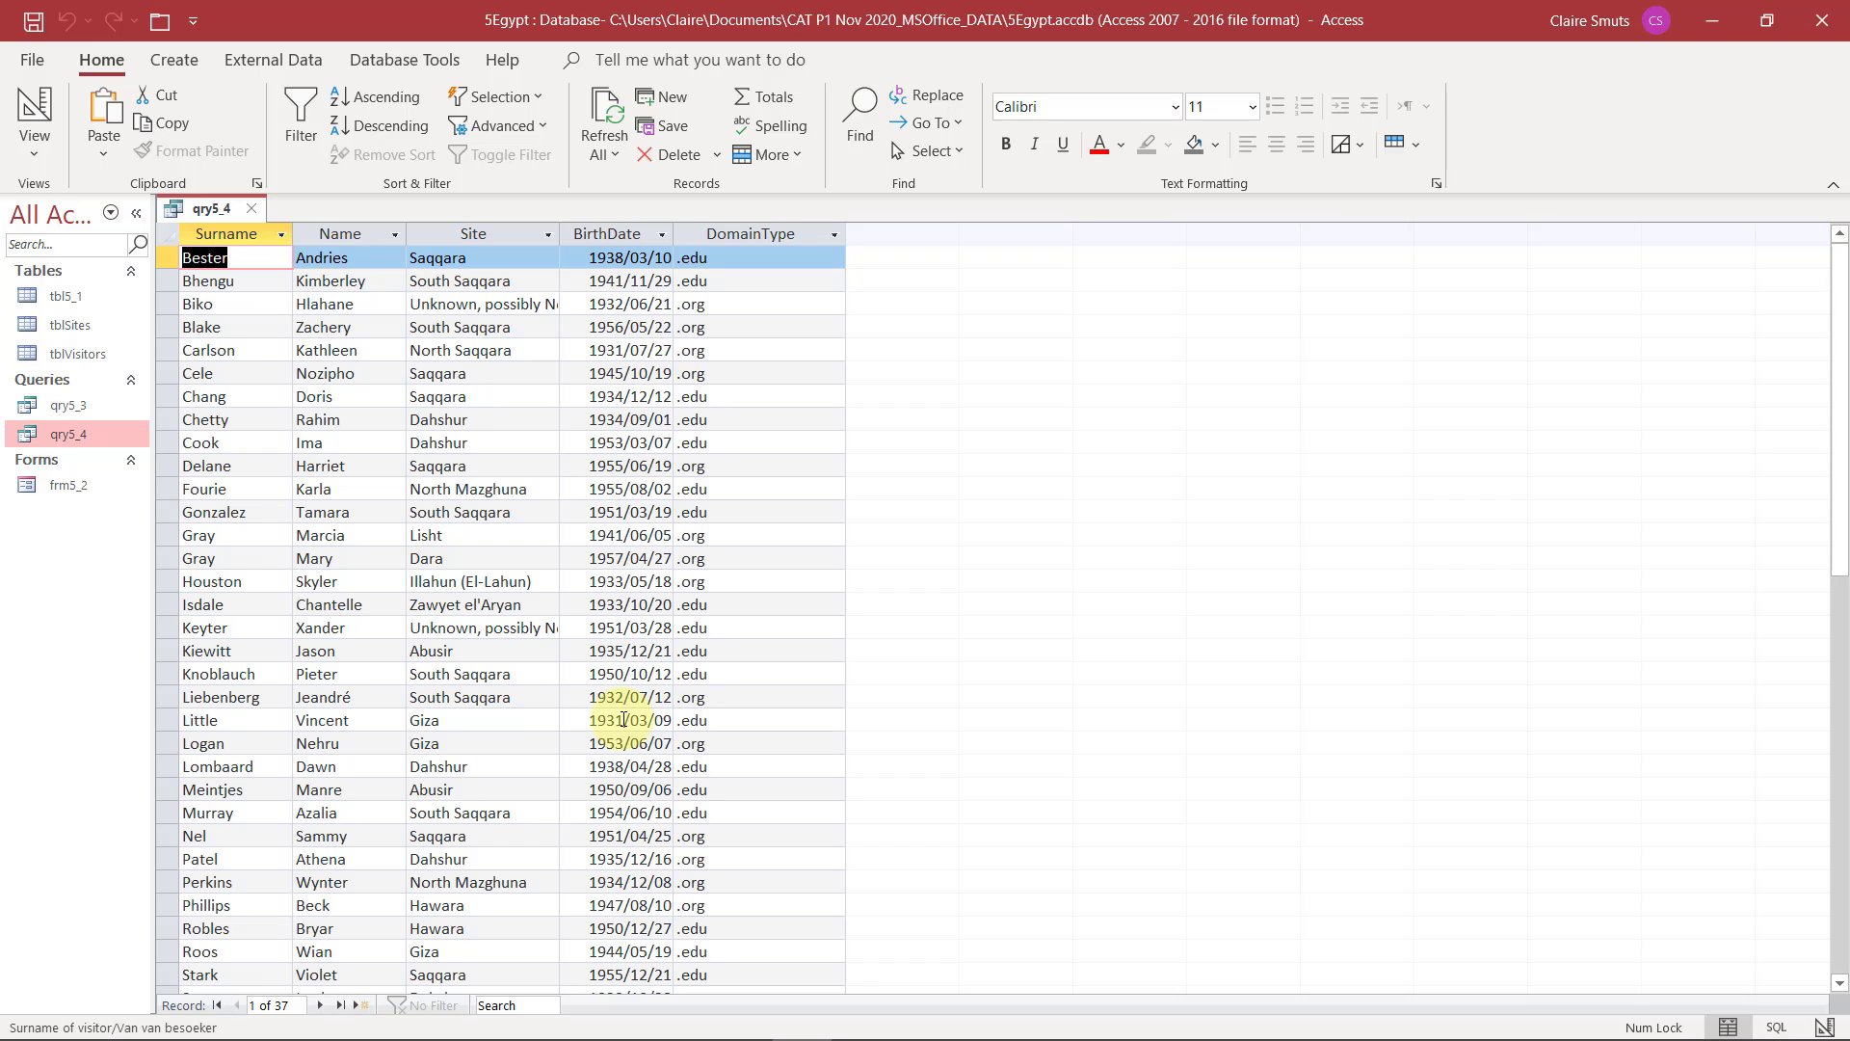
pyautogui.scroll(-5, 623, 720)
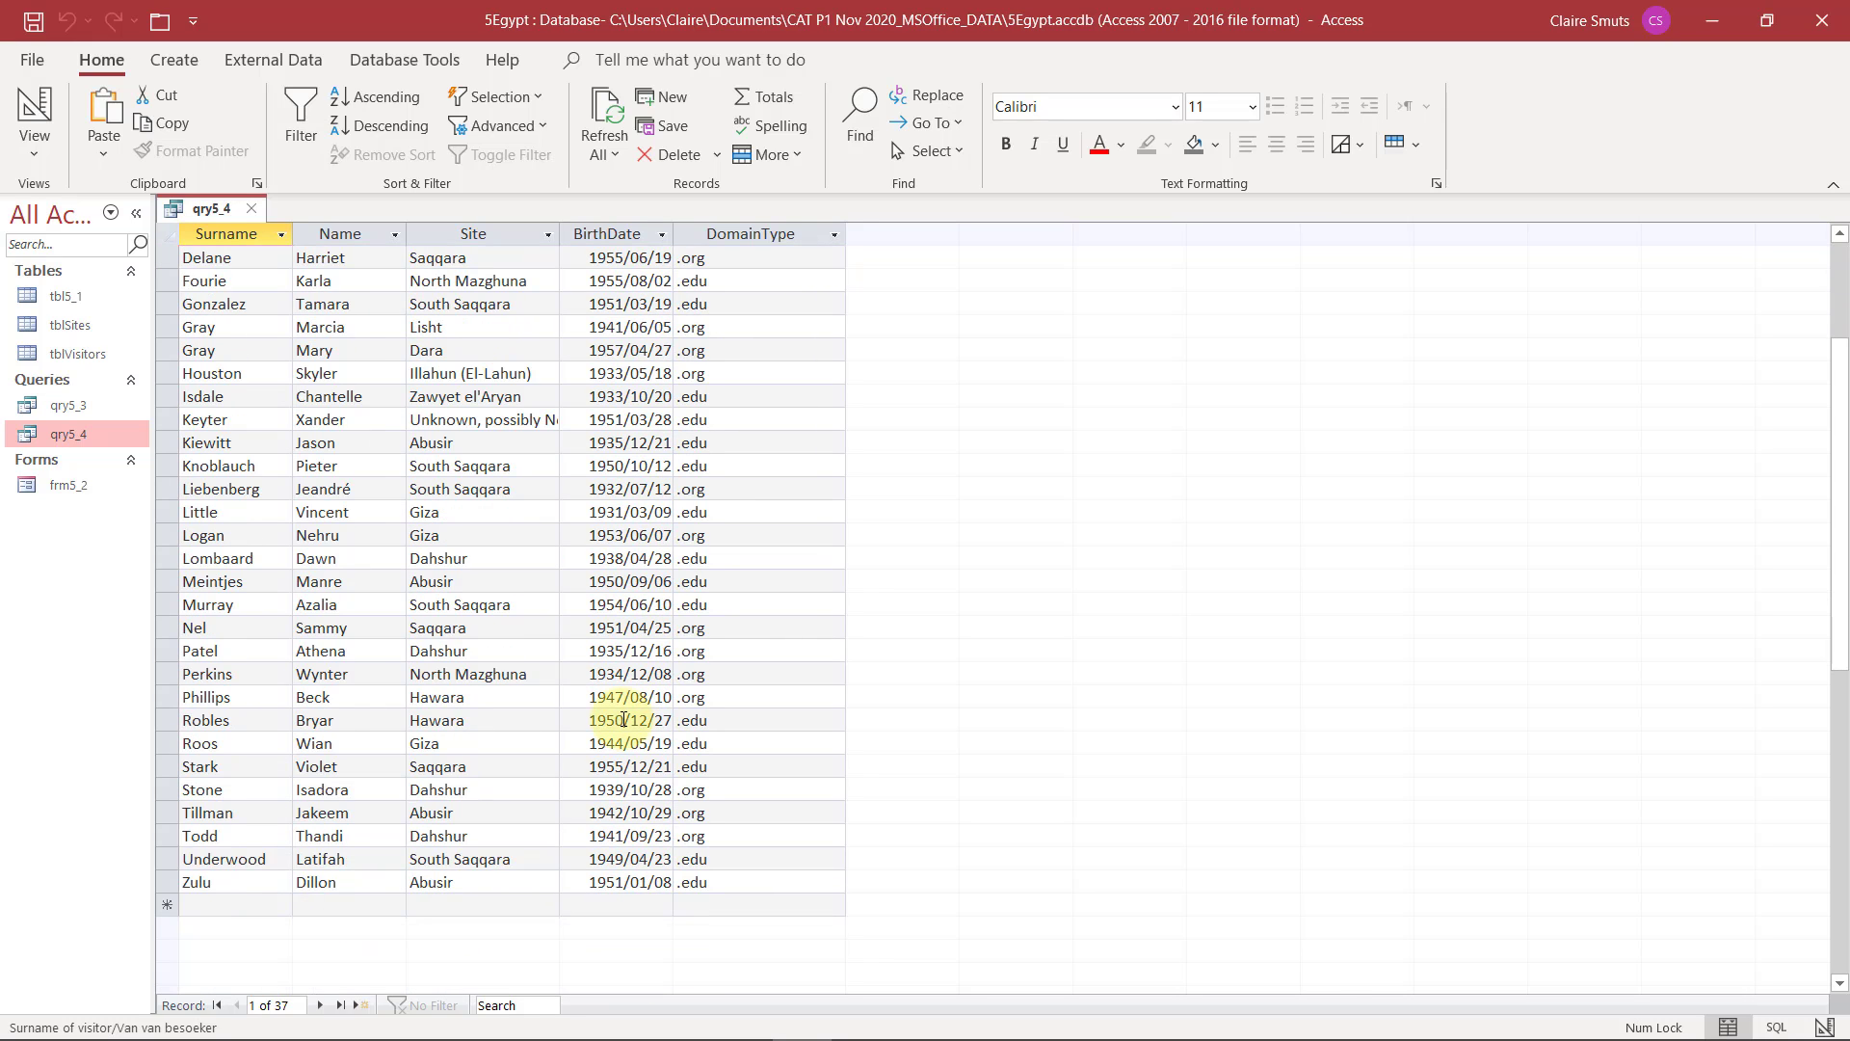
pyautogui.scroll(5, 624, 720)
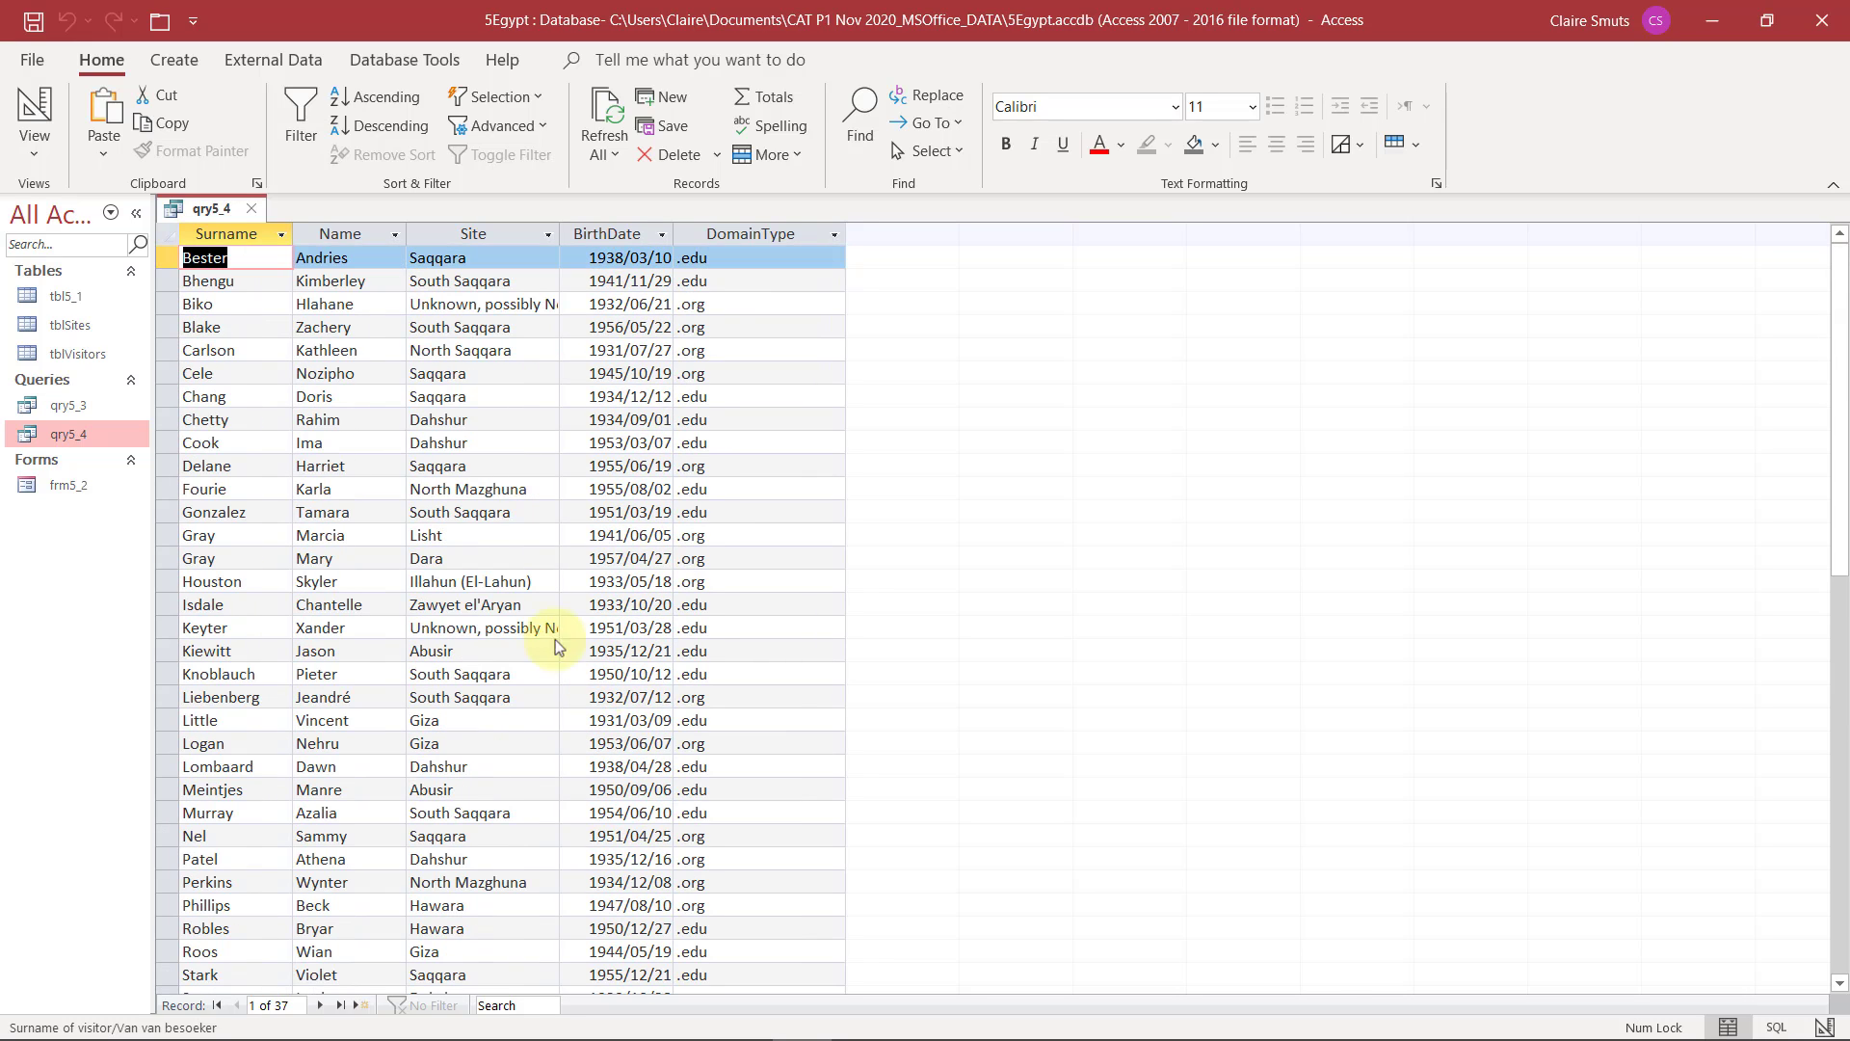
pyautogui.click(34, 24)
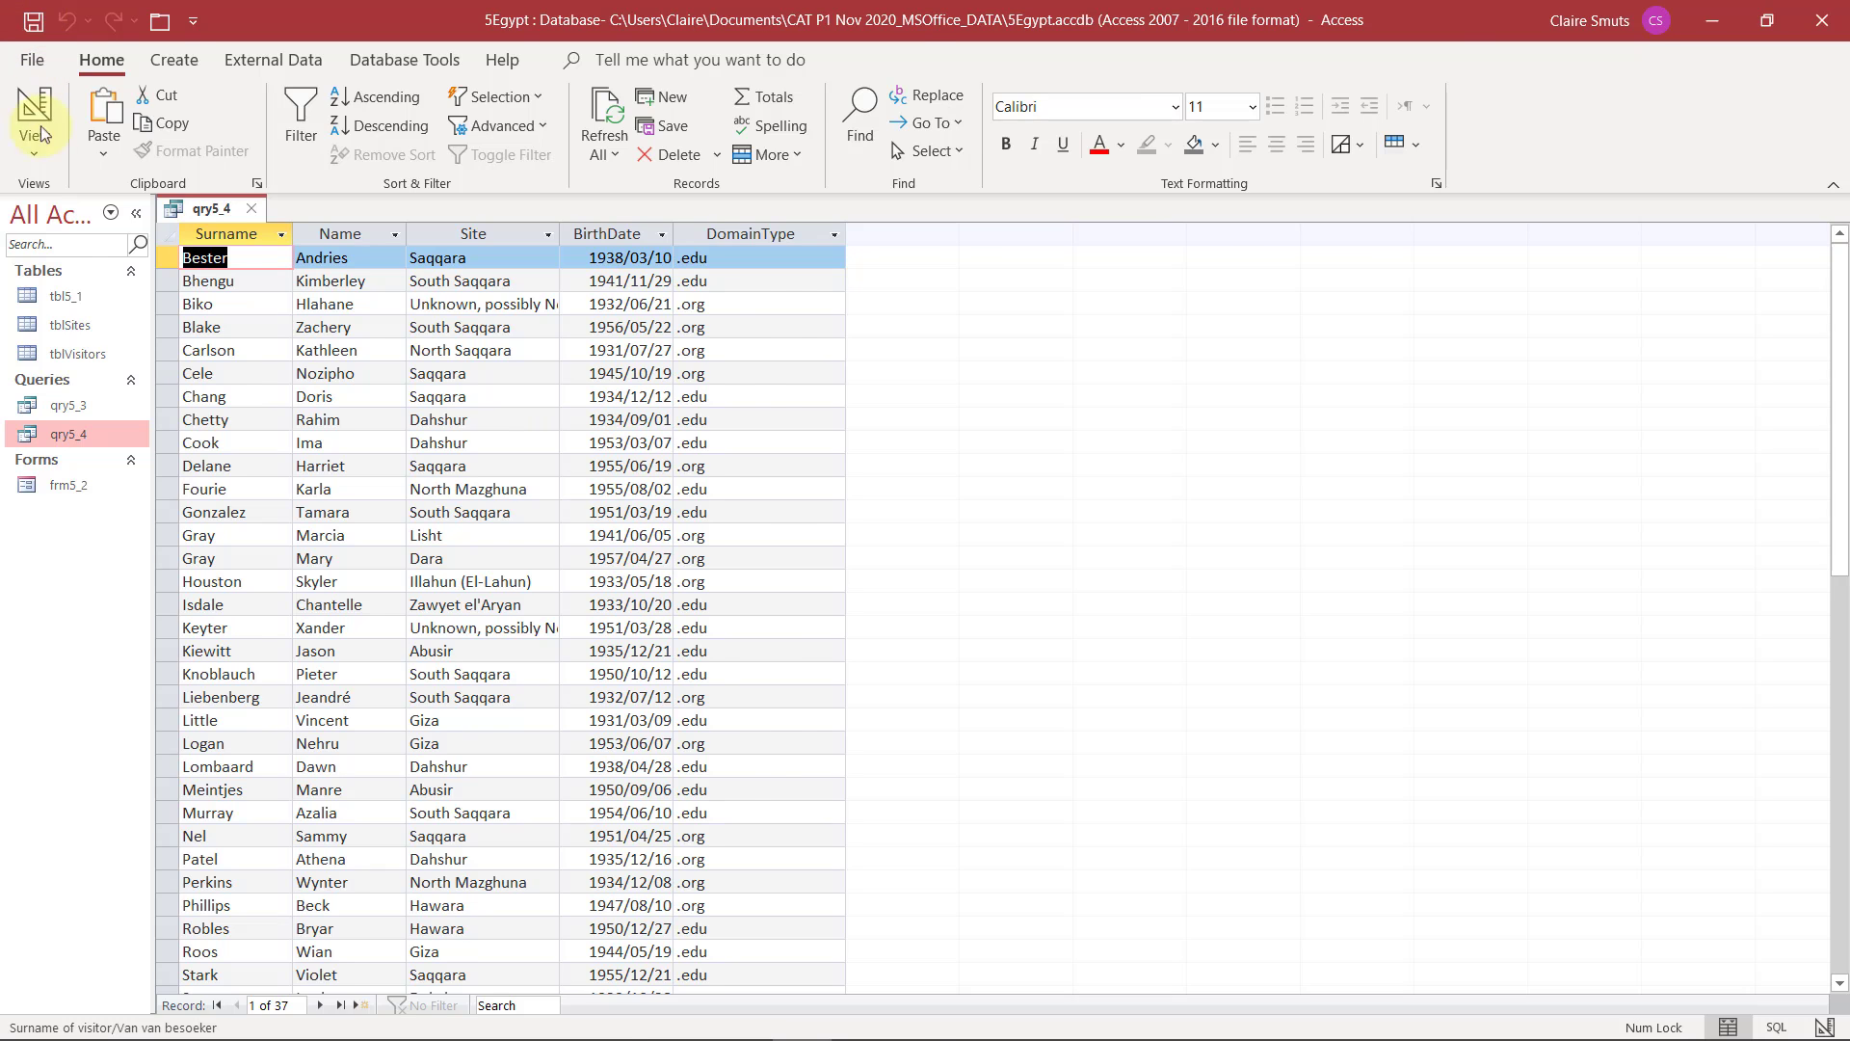
# Check the Payable instruction in the exam PDF, add the VisitorsCost field to qry5_4 in Design View and save the query
pyautogui.hotkey('alt', 'Tab')
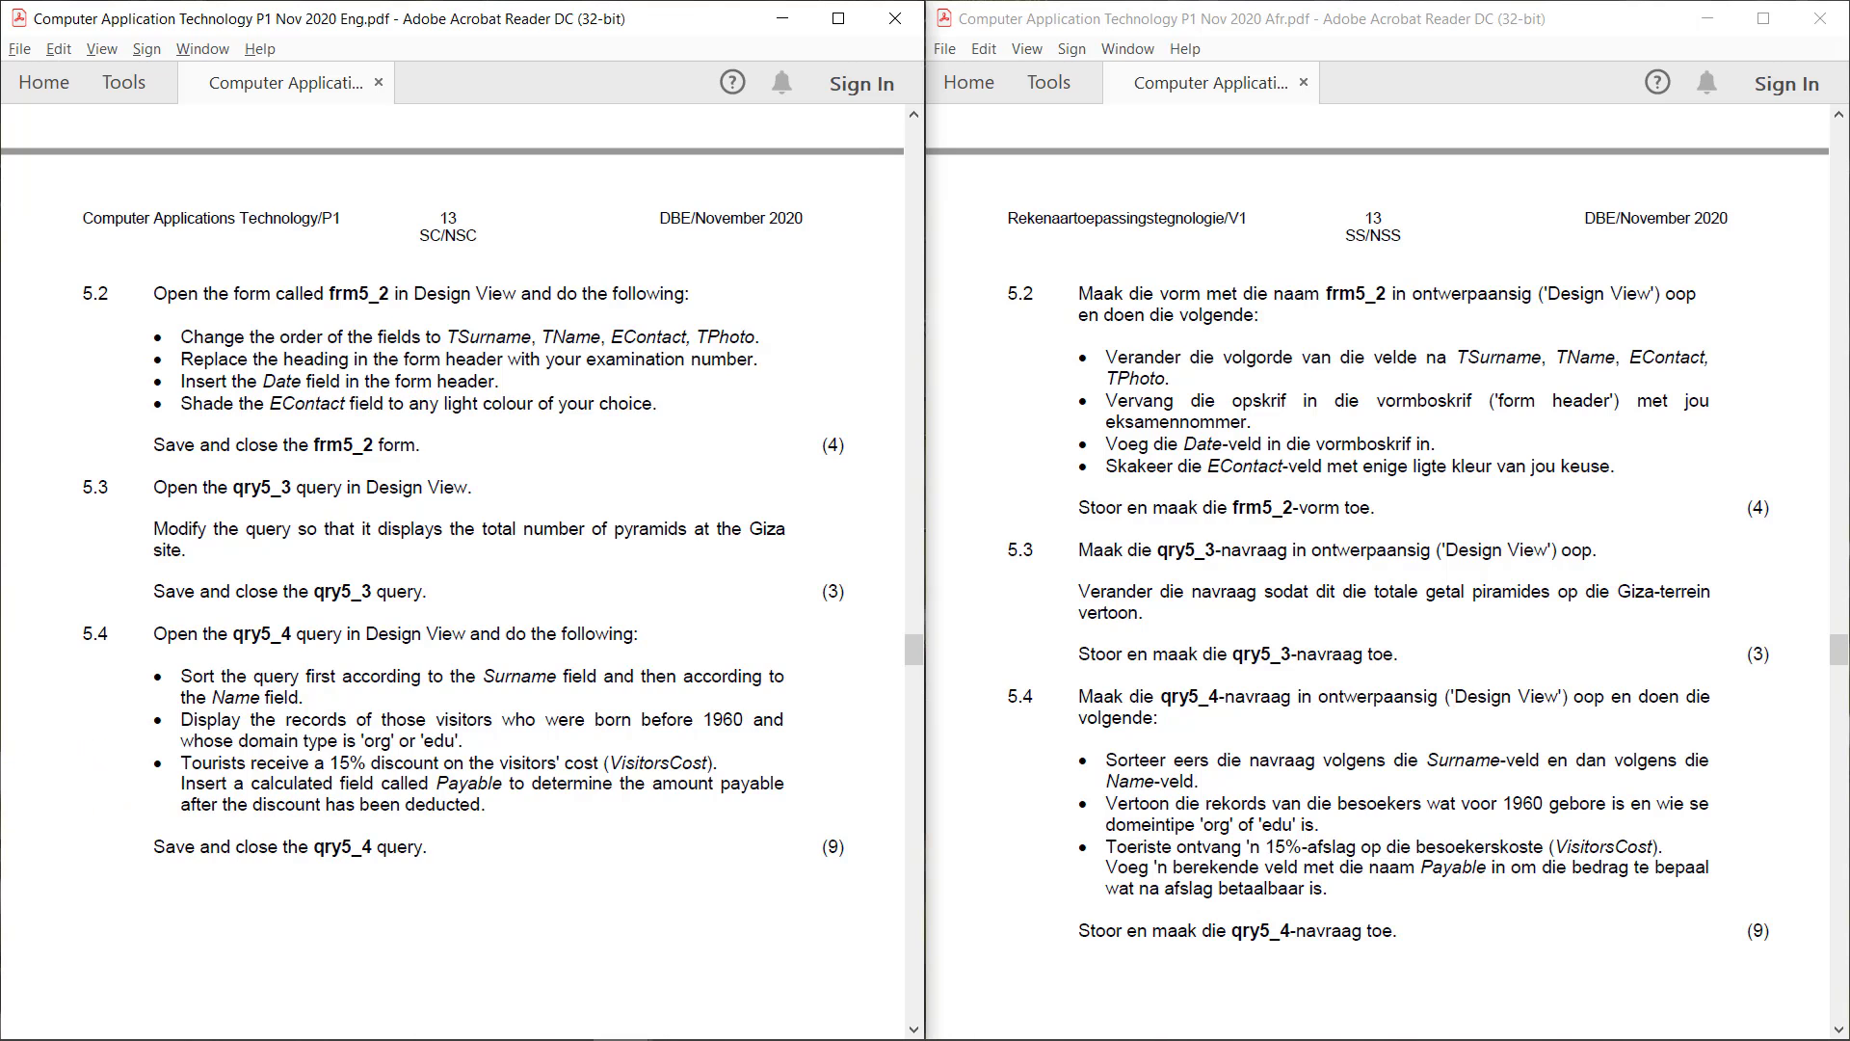
pyautogui.hotkey('alt', 'Tab')
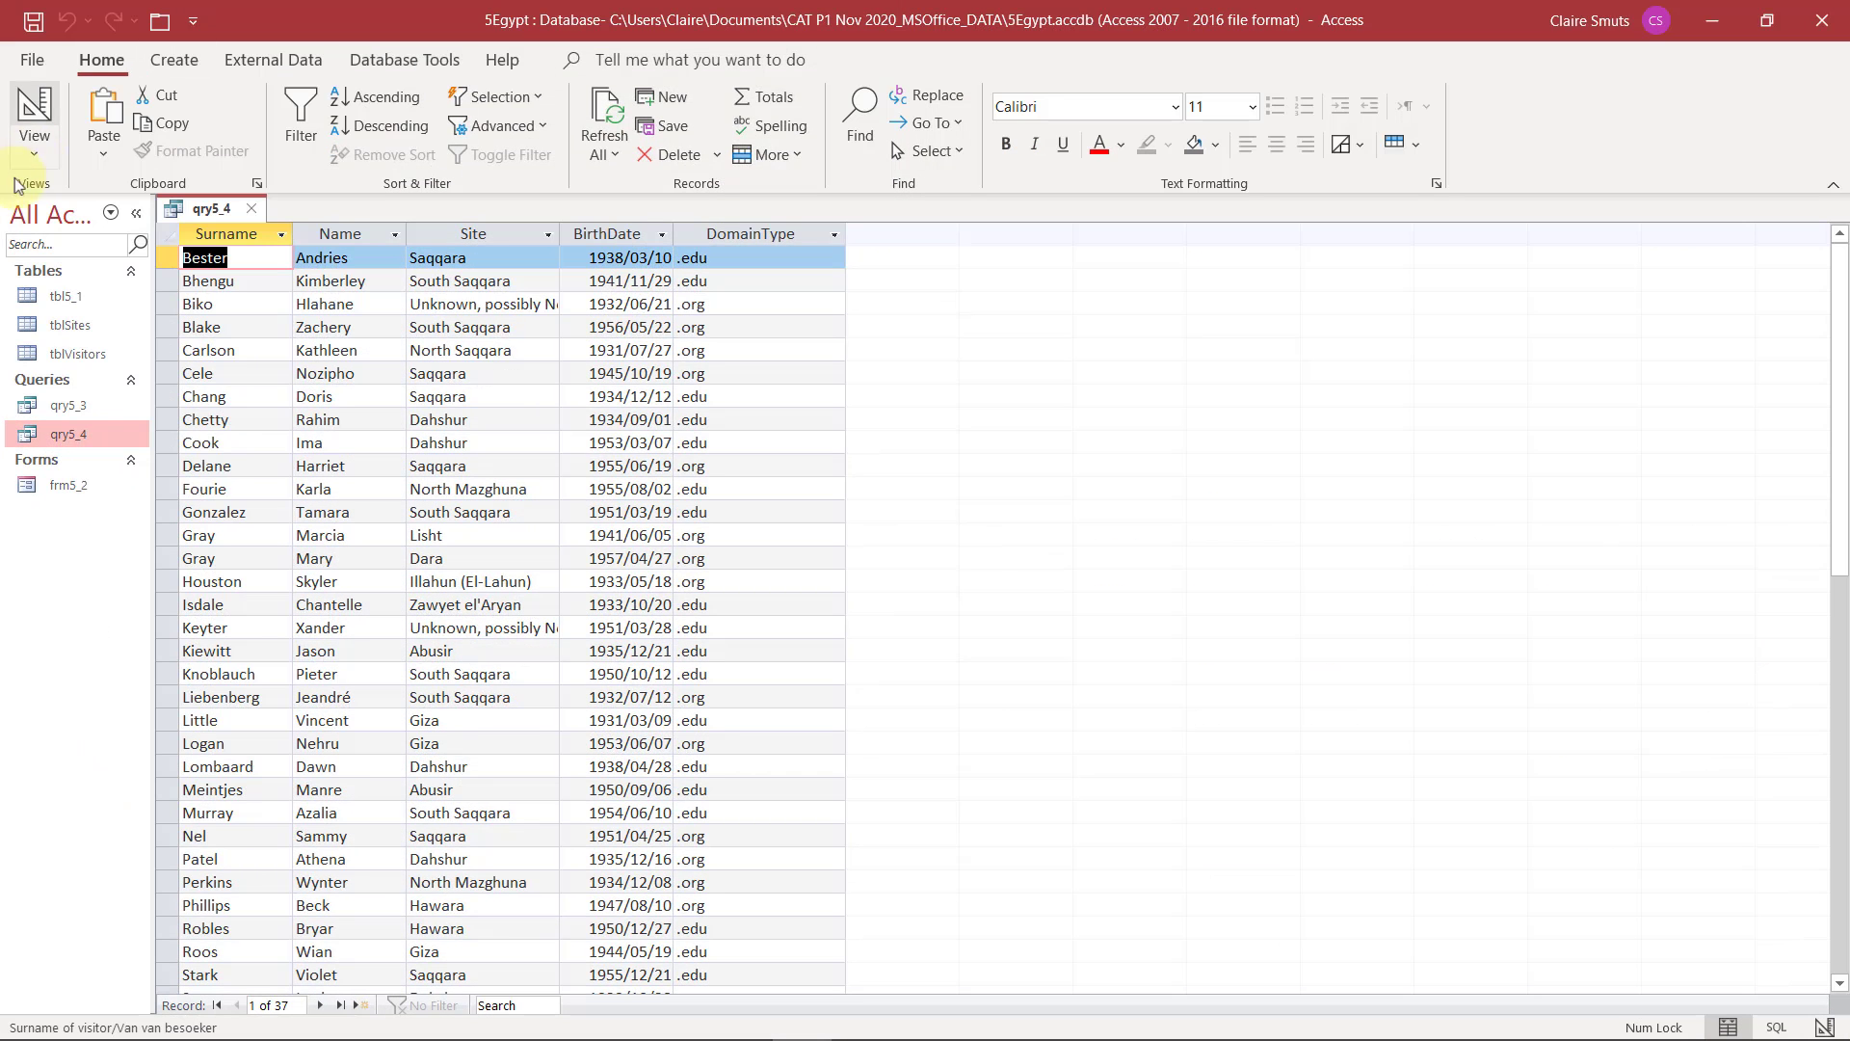
pyautogui.click(40, 159)
pyautogui.click(115, 304)
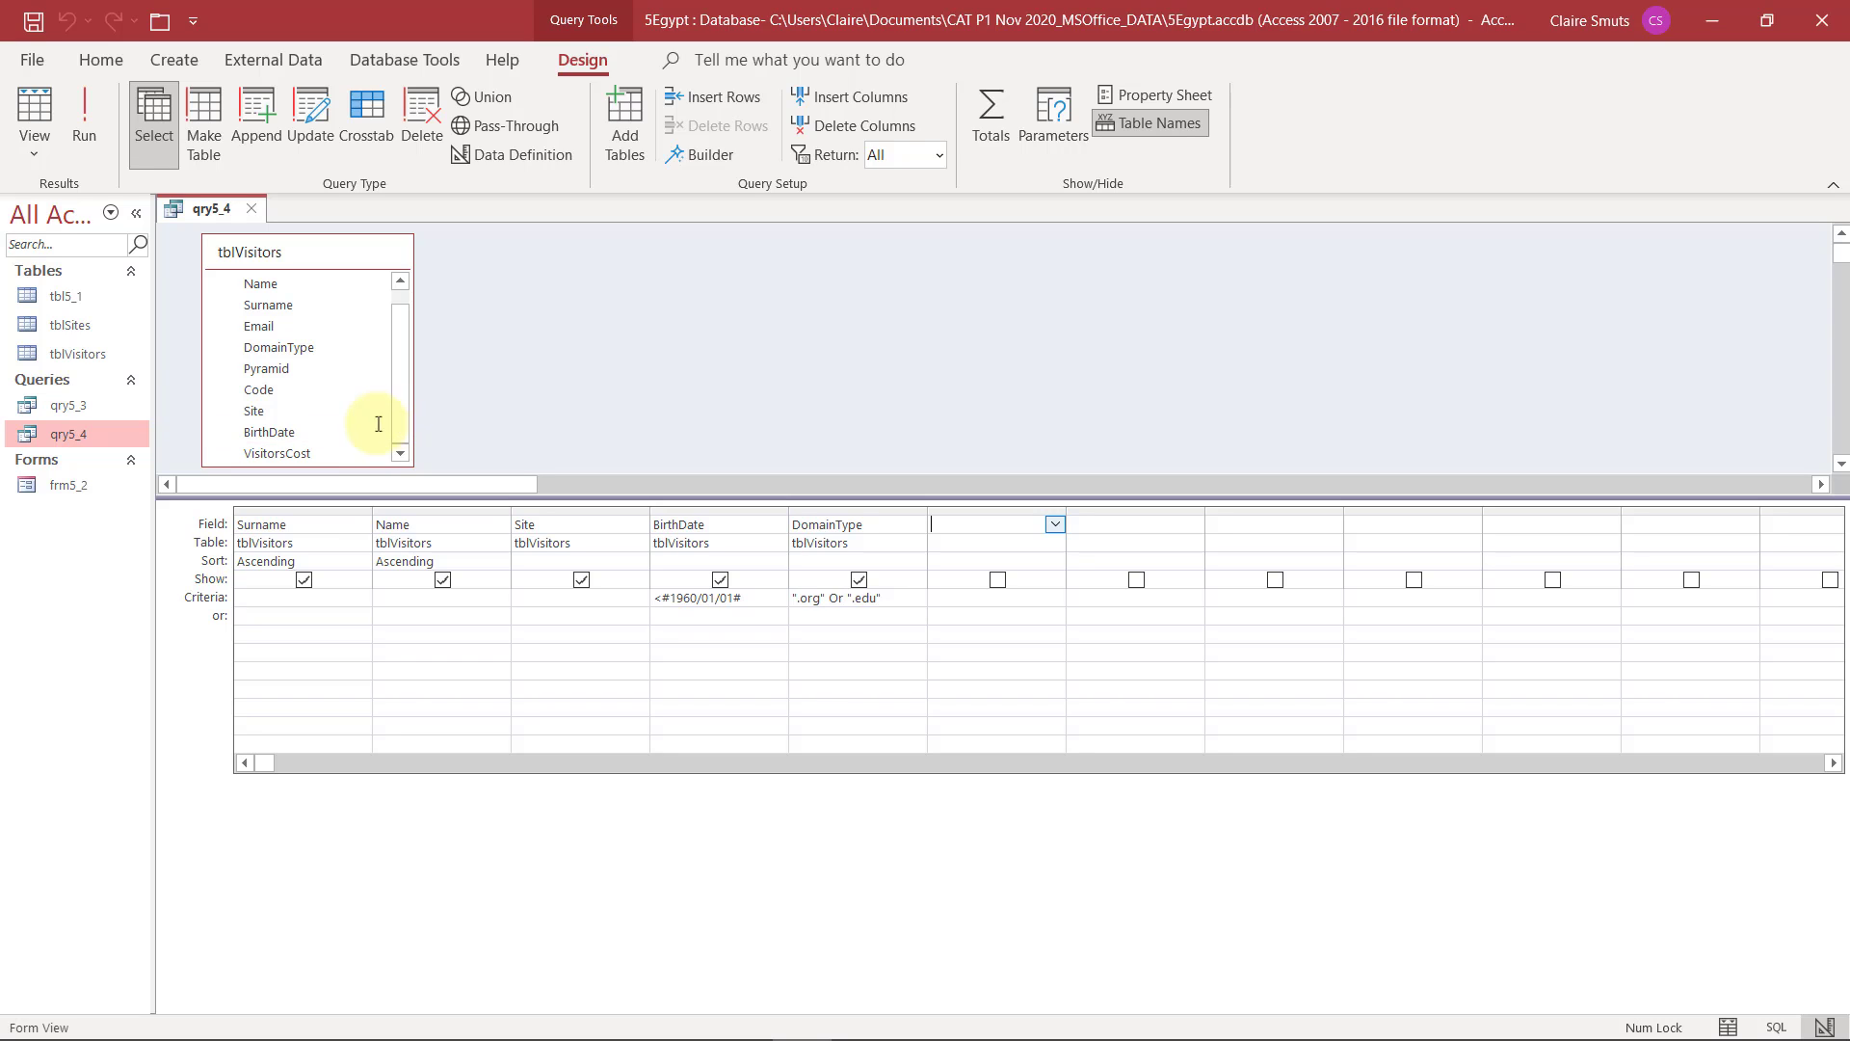
pyautogui.doubleClick(269, 451)
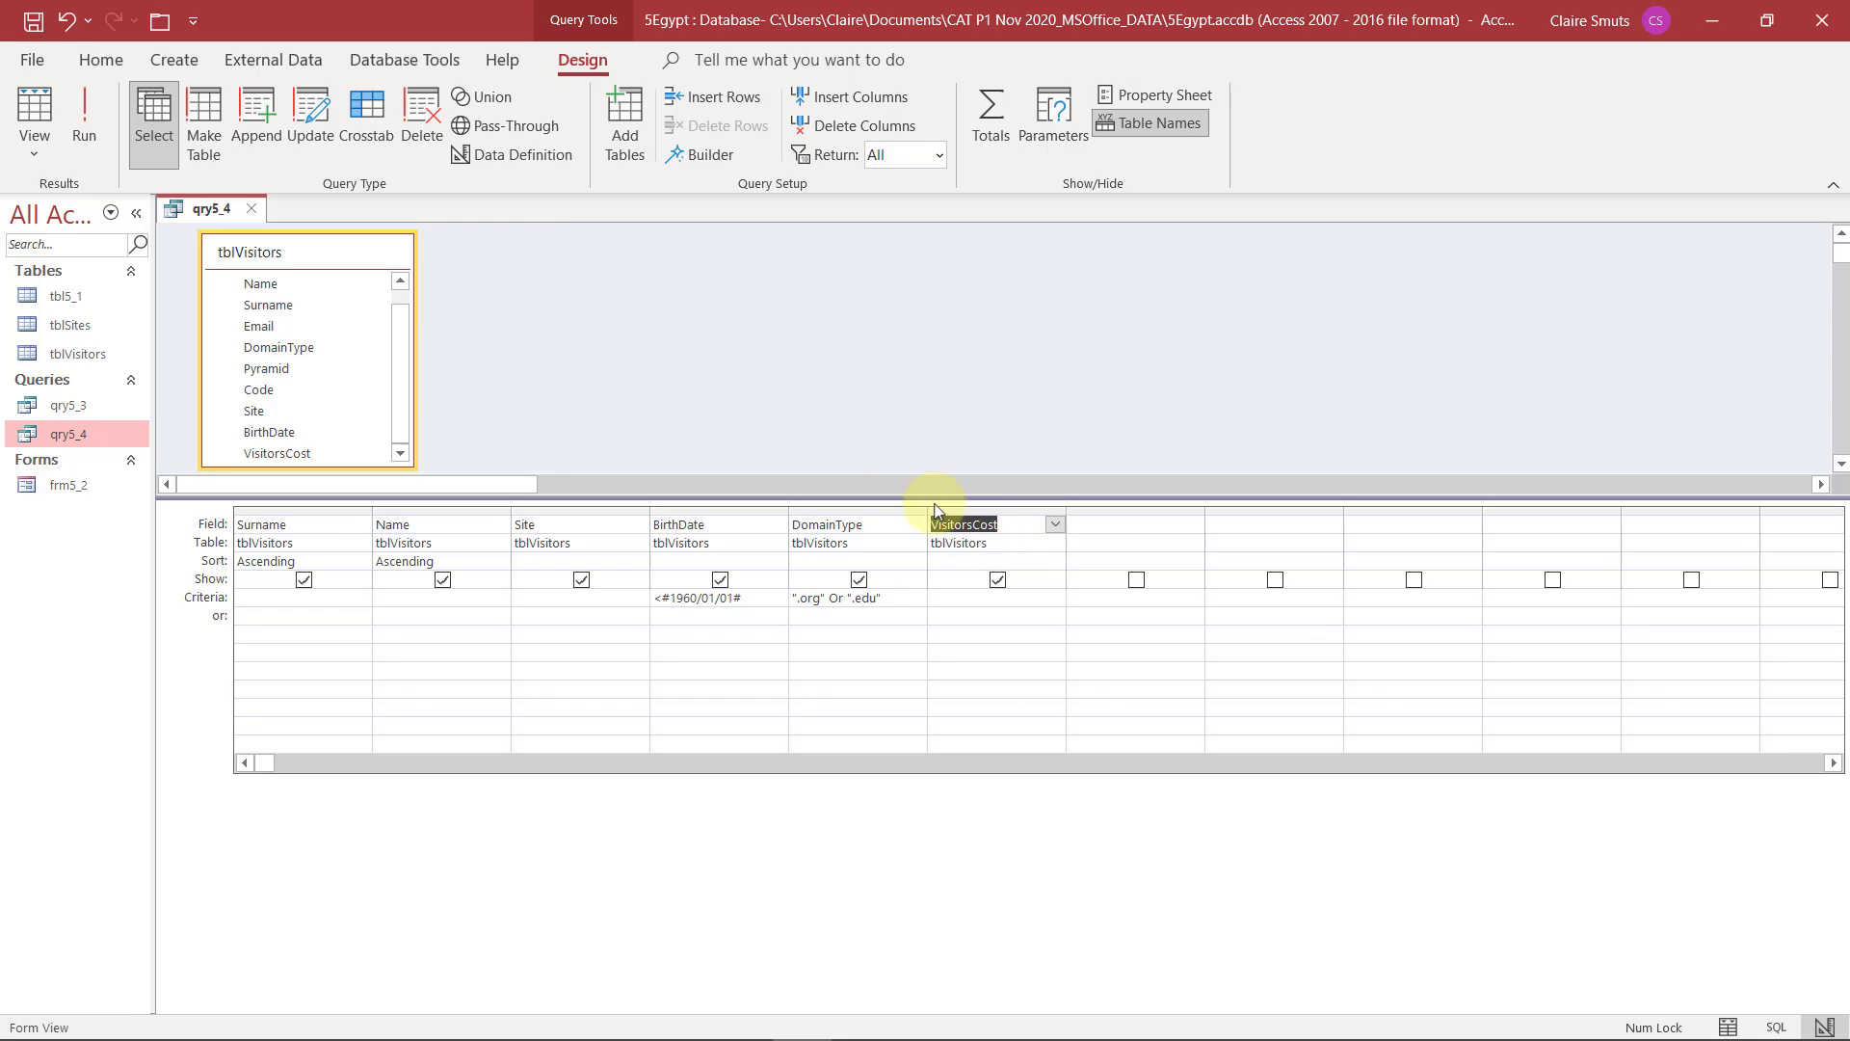
pyautogui.click(35, 21)
# Open the Expression Builder for the empty column after VisitorsCost and select VisitorsCost among qry5_4's fields
pyautogui.click(1138, 526)
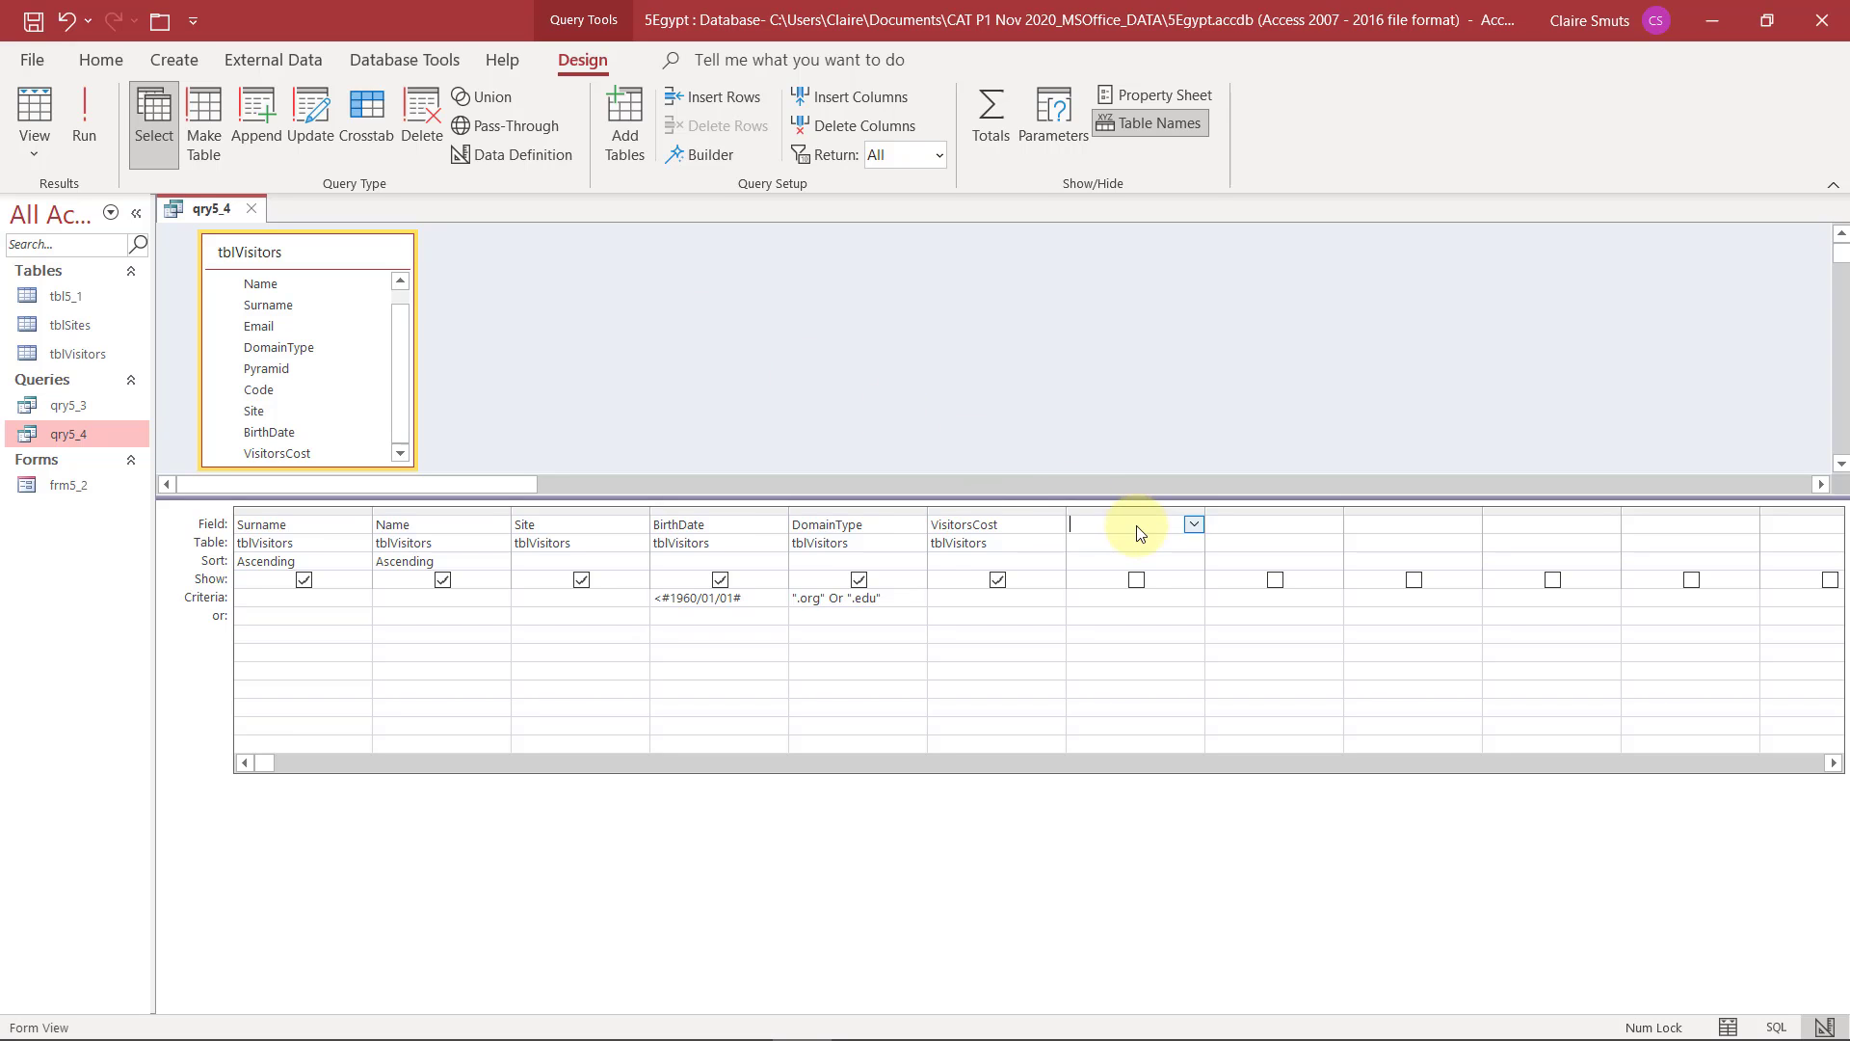
pyautogui.click(709, 157)
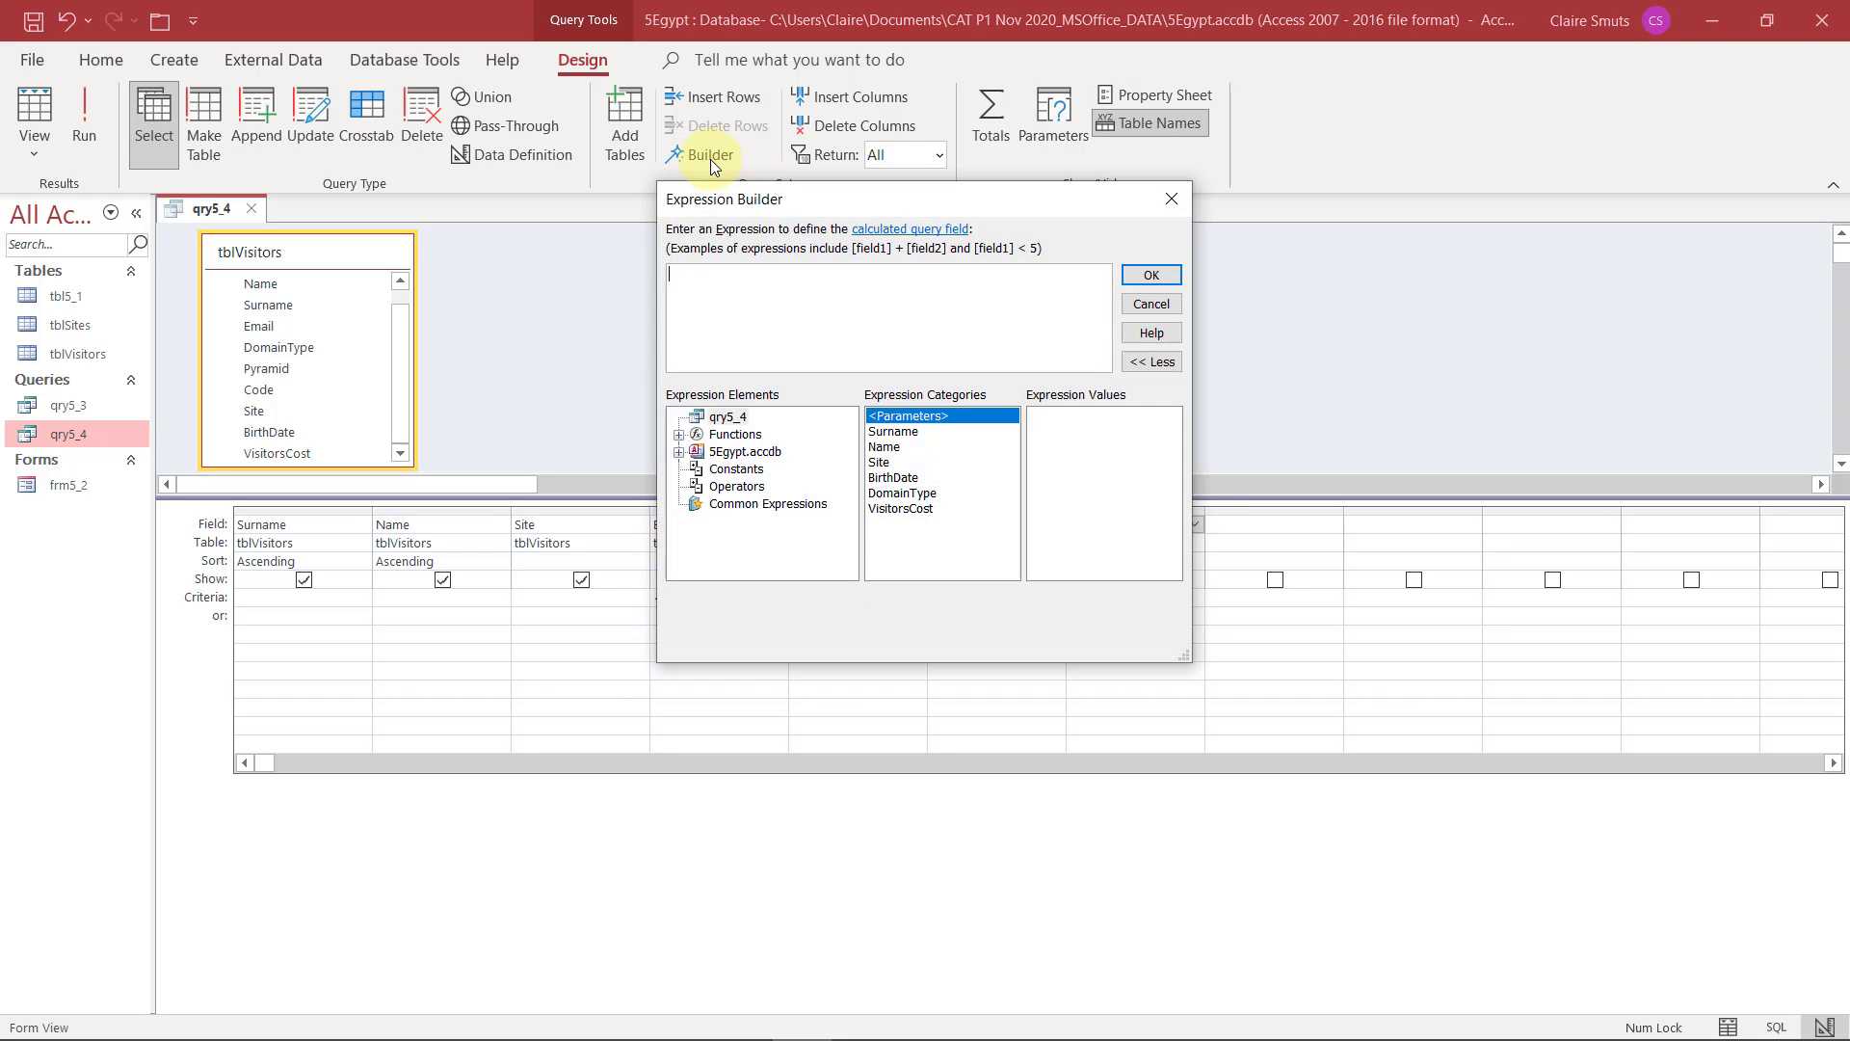
pyautogui.click(932, 511)
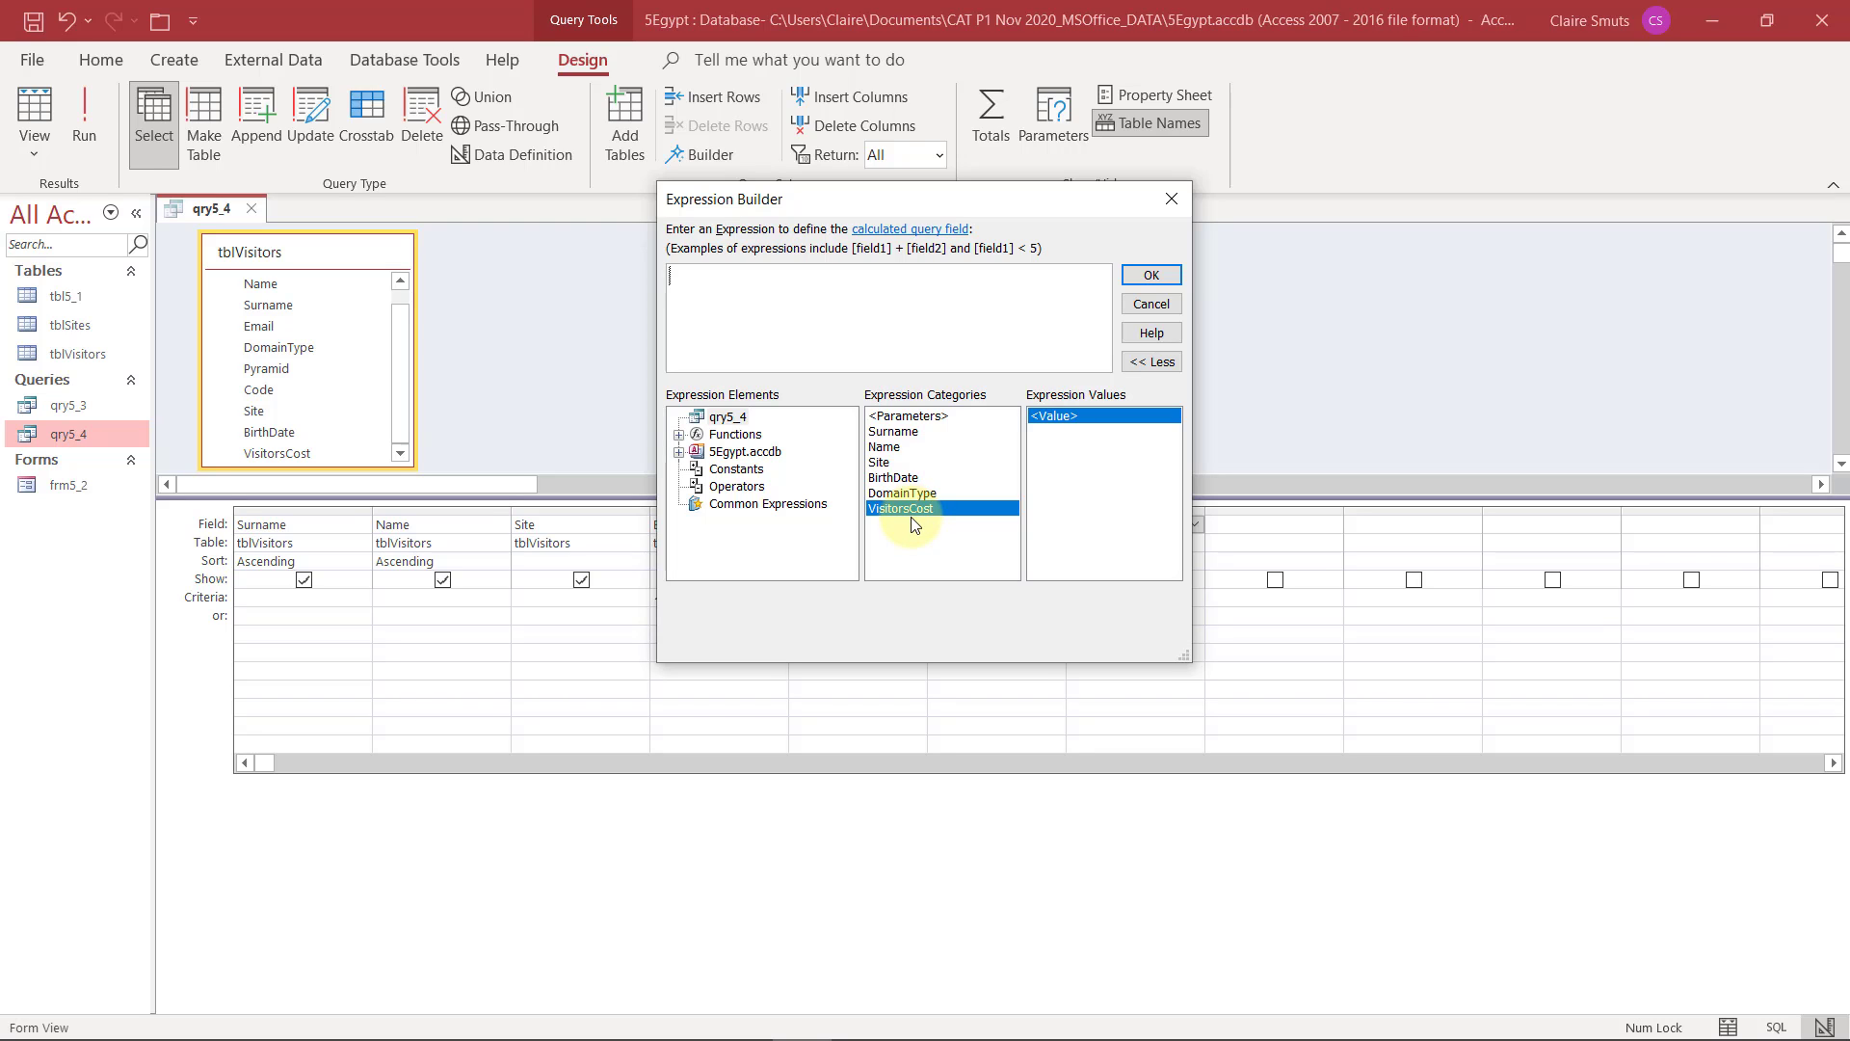
pyautogui.scroll(-5, 320, 379)
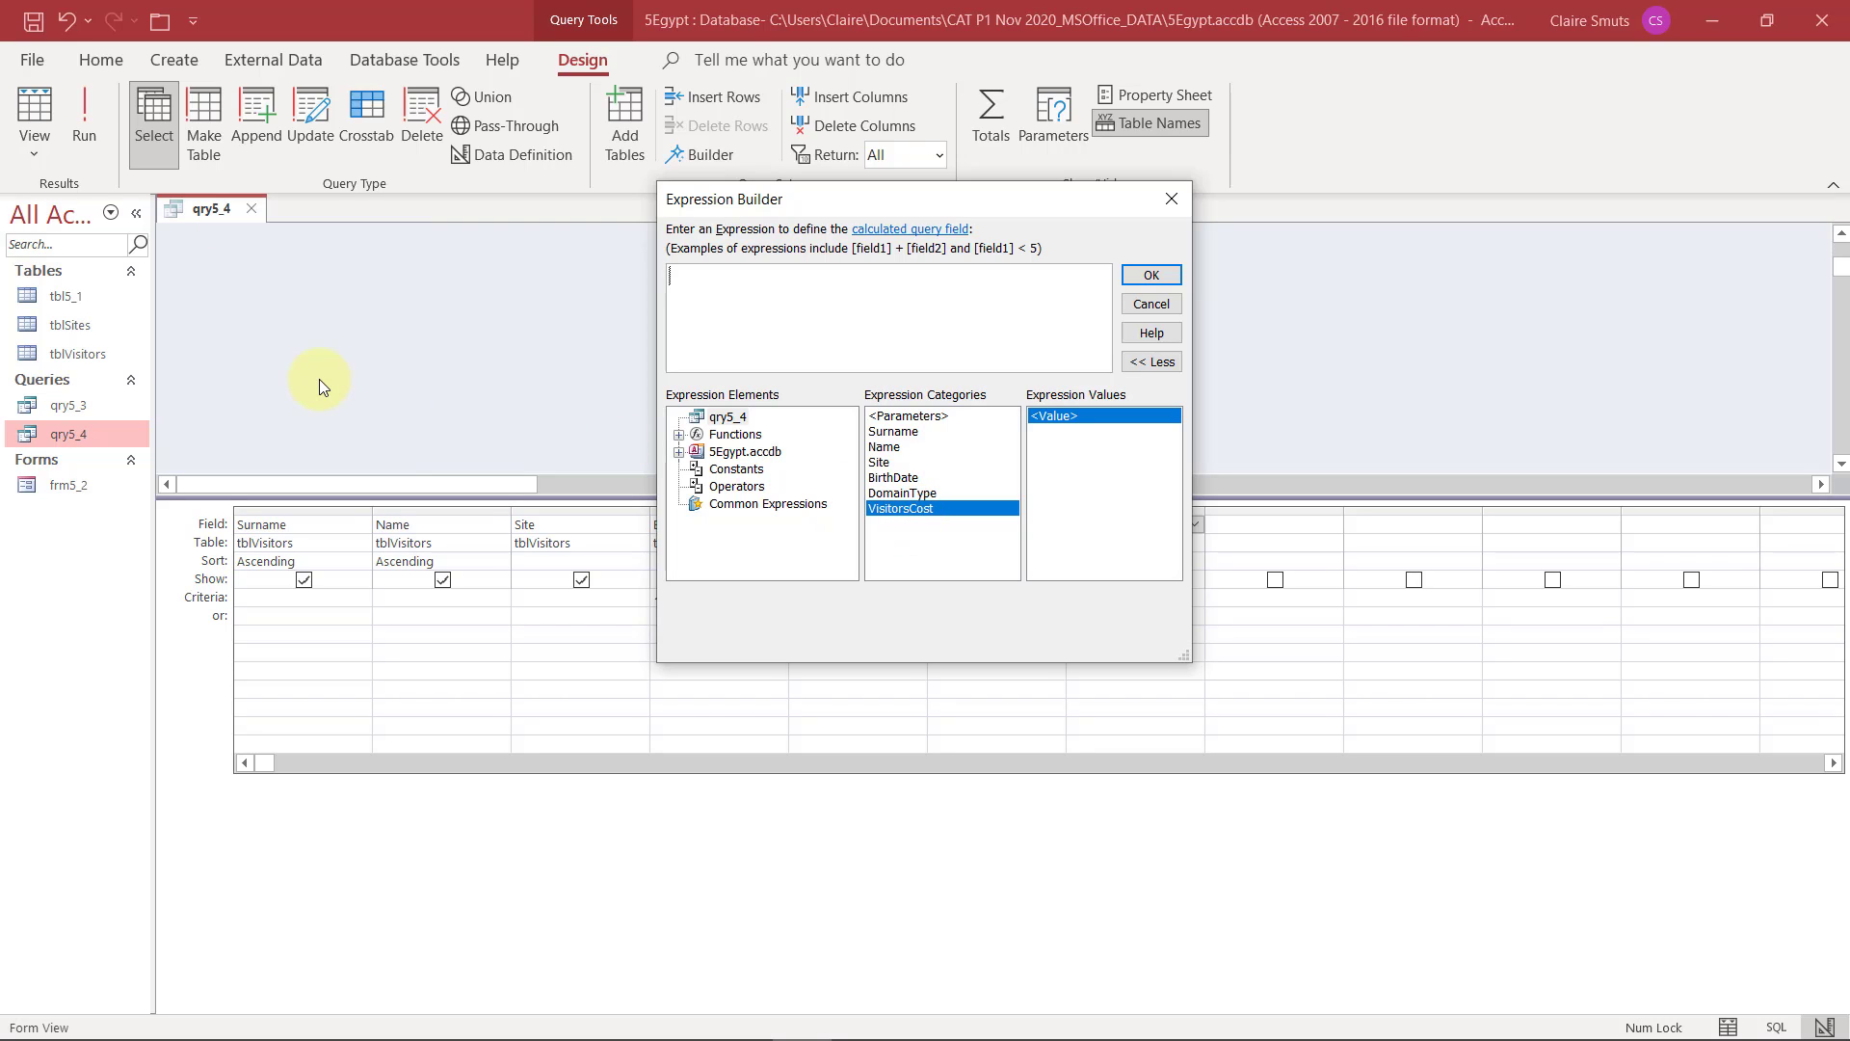
pyautogui.scroll(5, 320, 379)
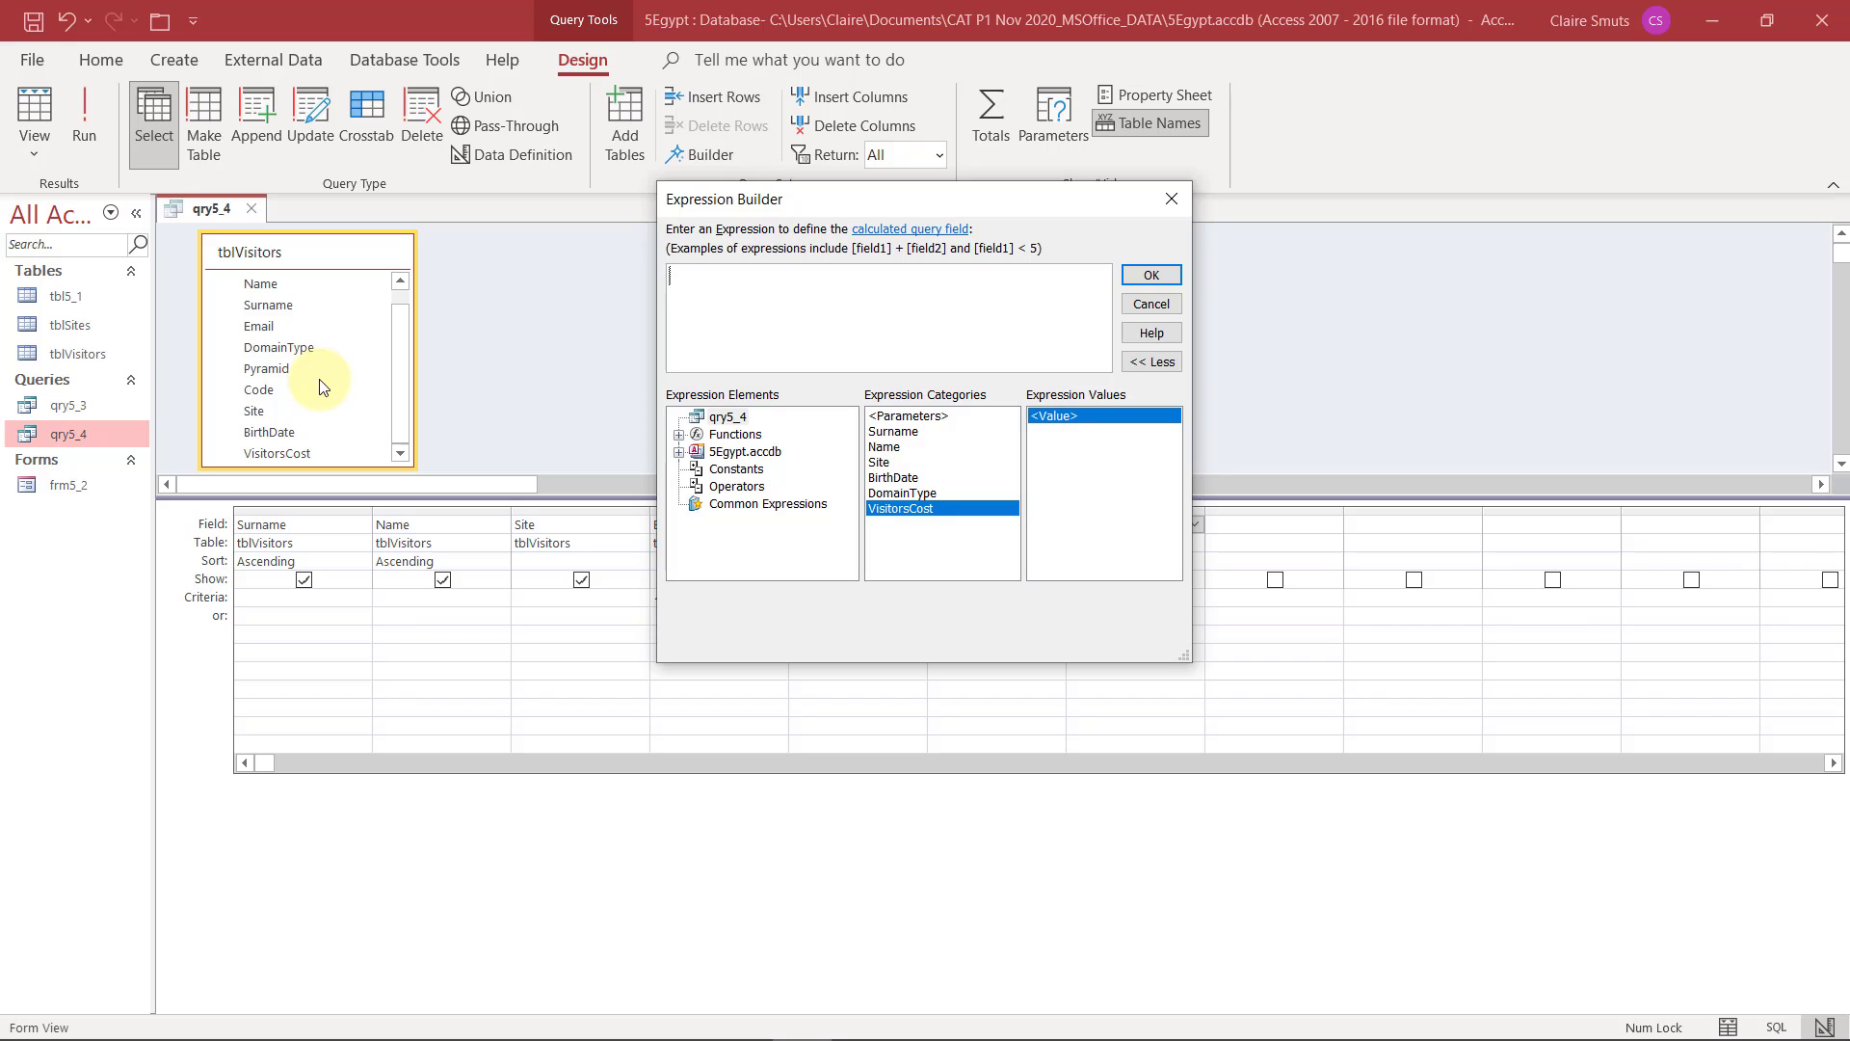
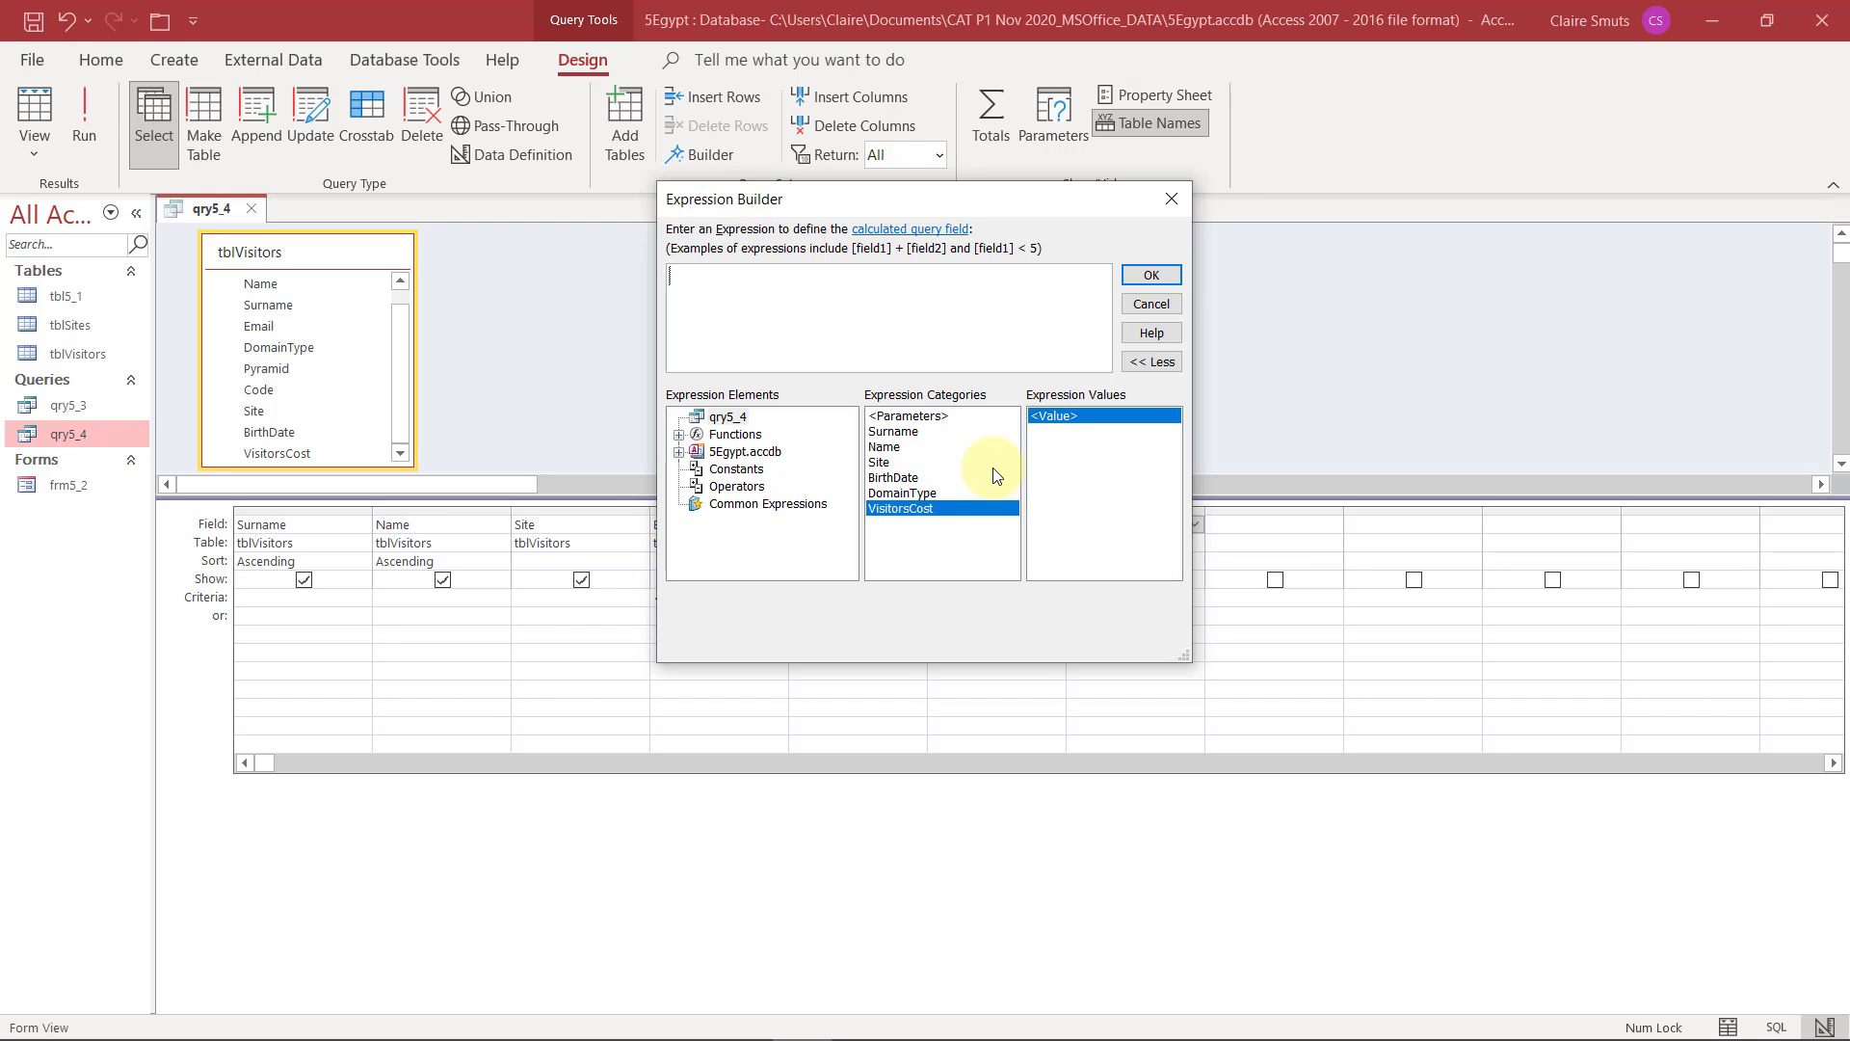
# Enter the discount expression [VisitorsCost] *15/100 in the Expression Builder
pyautogui.doubleClick(951, 506)
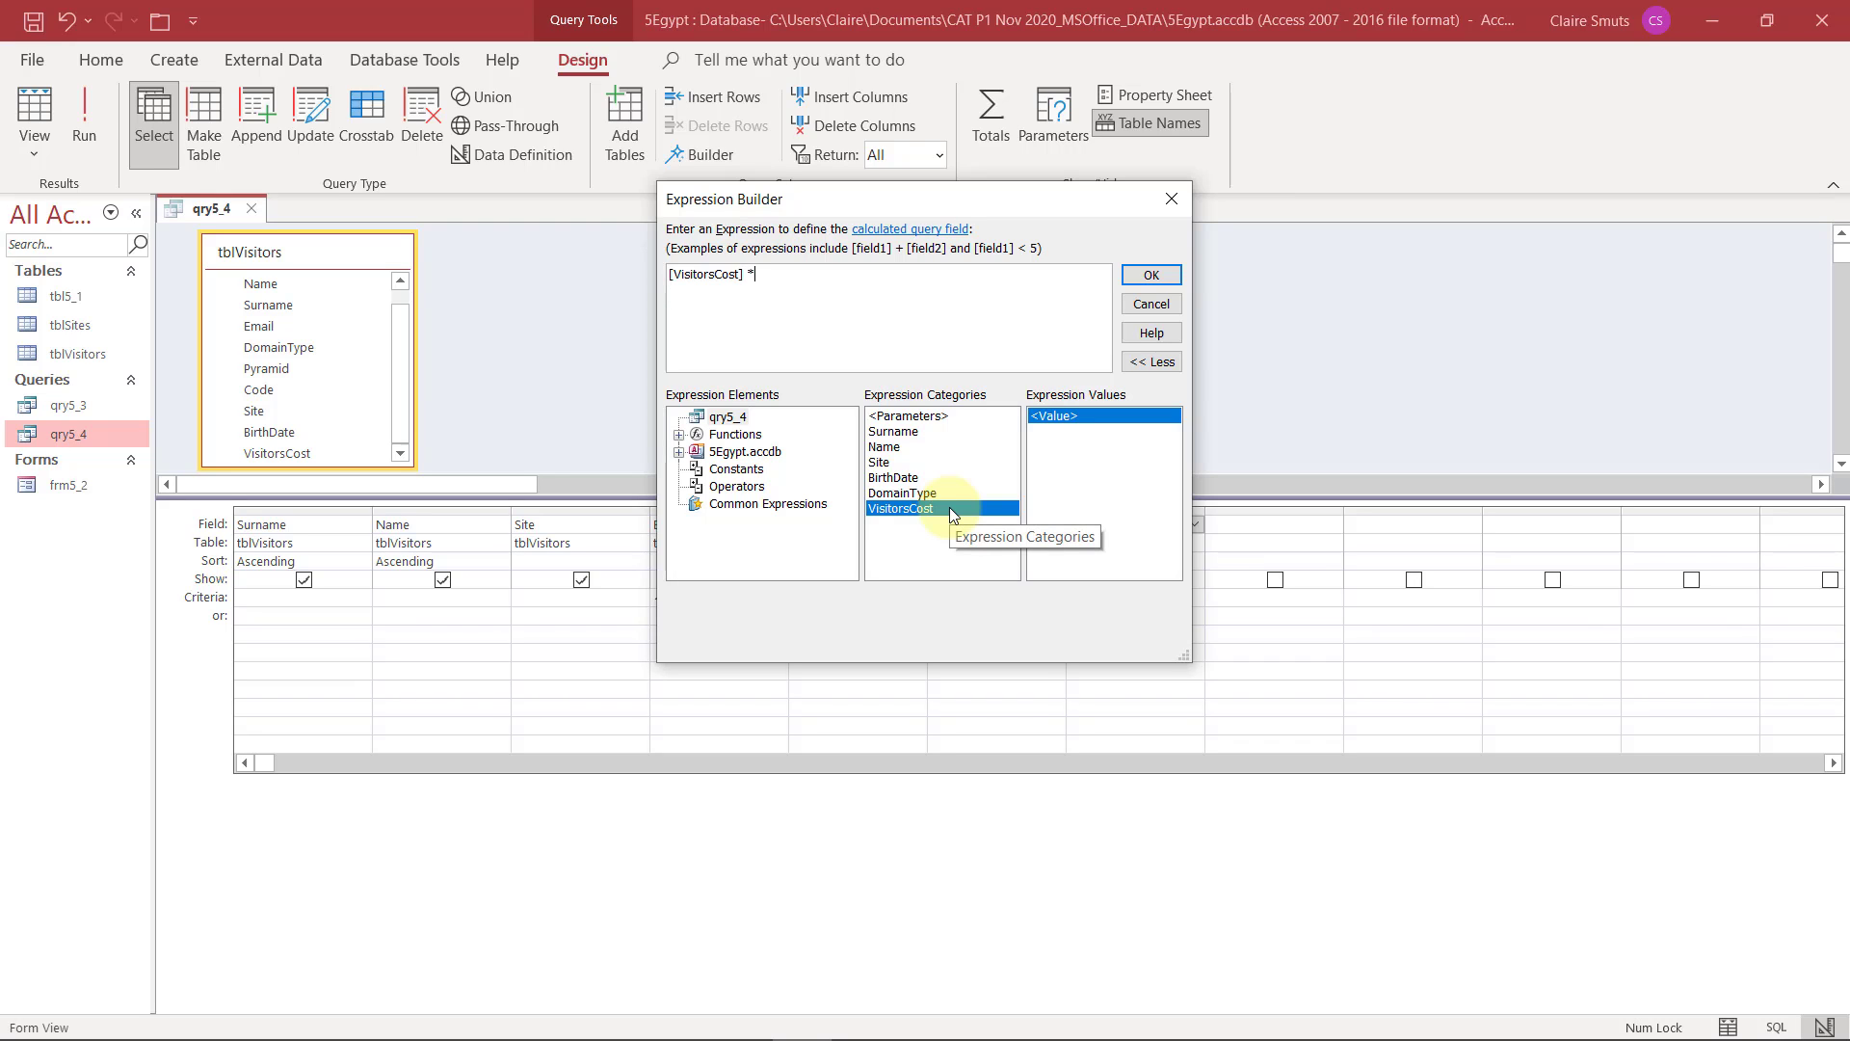
pyautogui.write('*15/100')
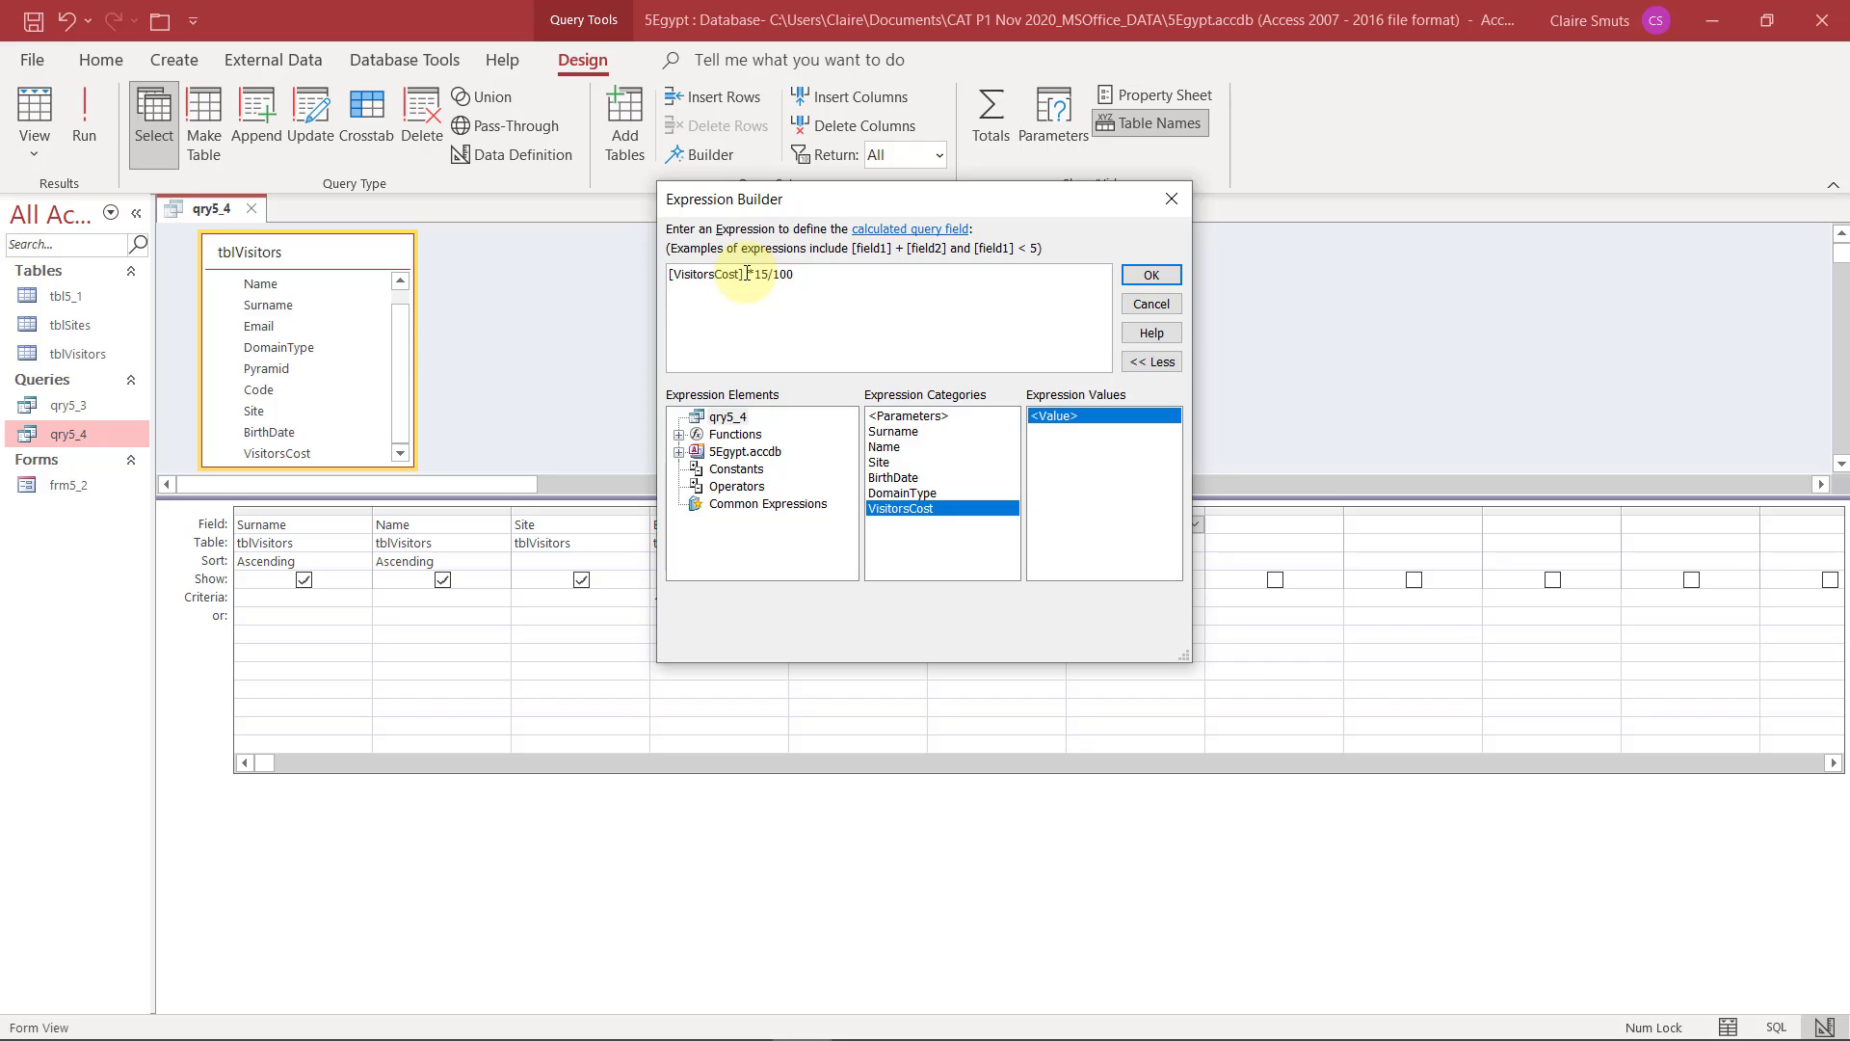
# Change the expression to subtract the discount from the cost: [VisitorsCost]- [VisitorsCost] *15/100
pyautogui.moveTo(748, 273); pyautogui.dragTo(848, 274)
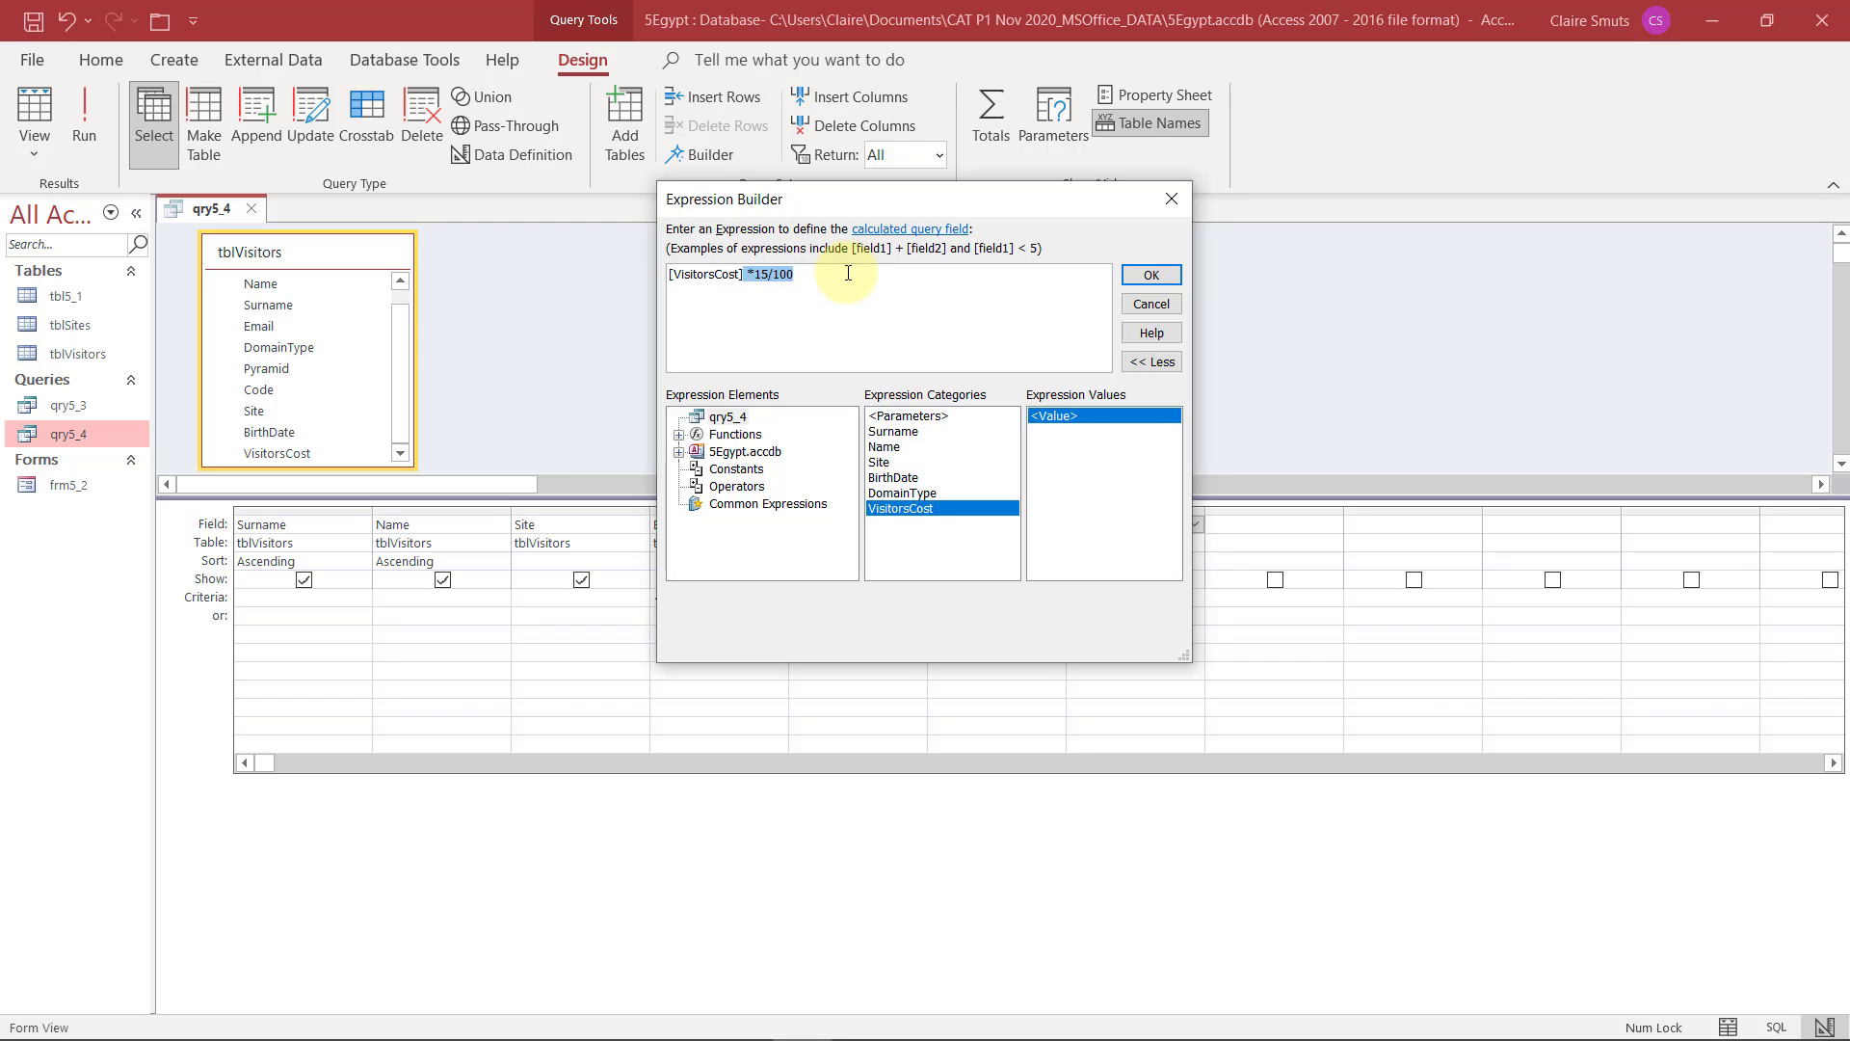
pyautogui.write('-')
pyautogui.doubleClick(903, 509)
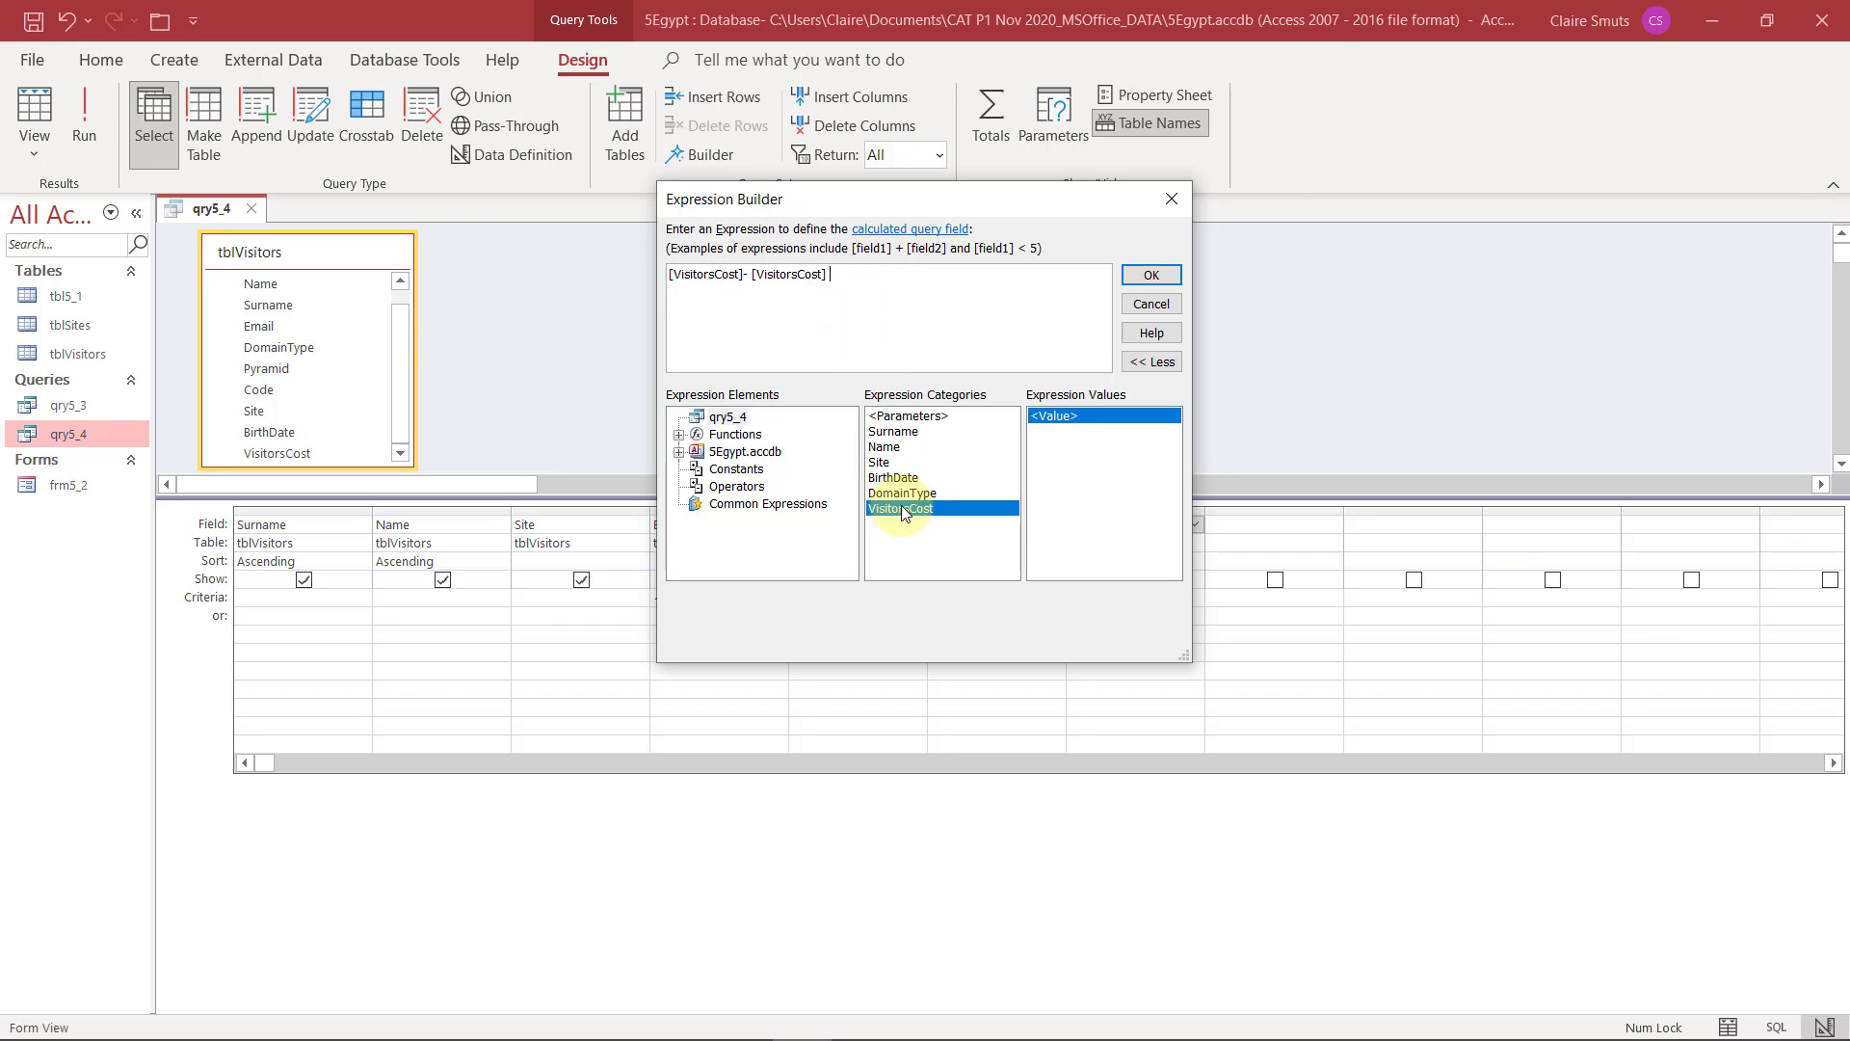
pyautogui.write('*15/')
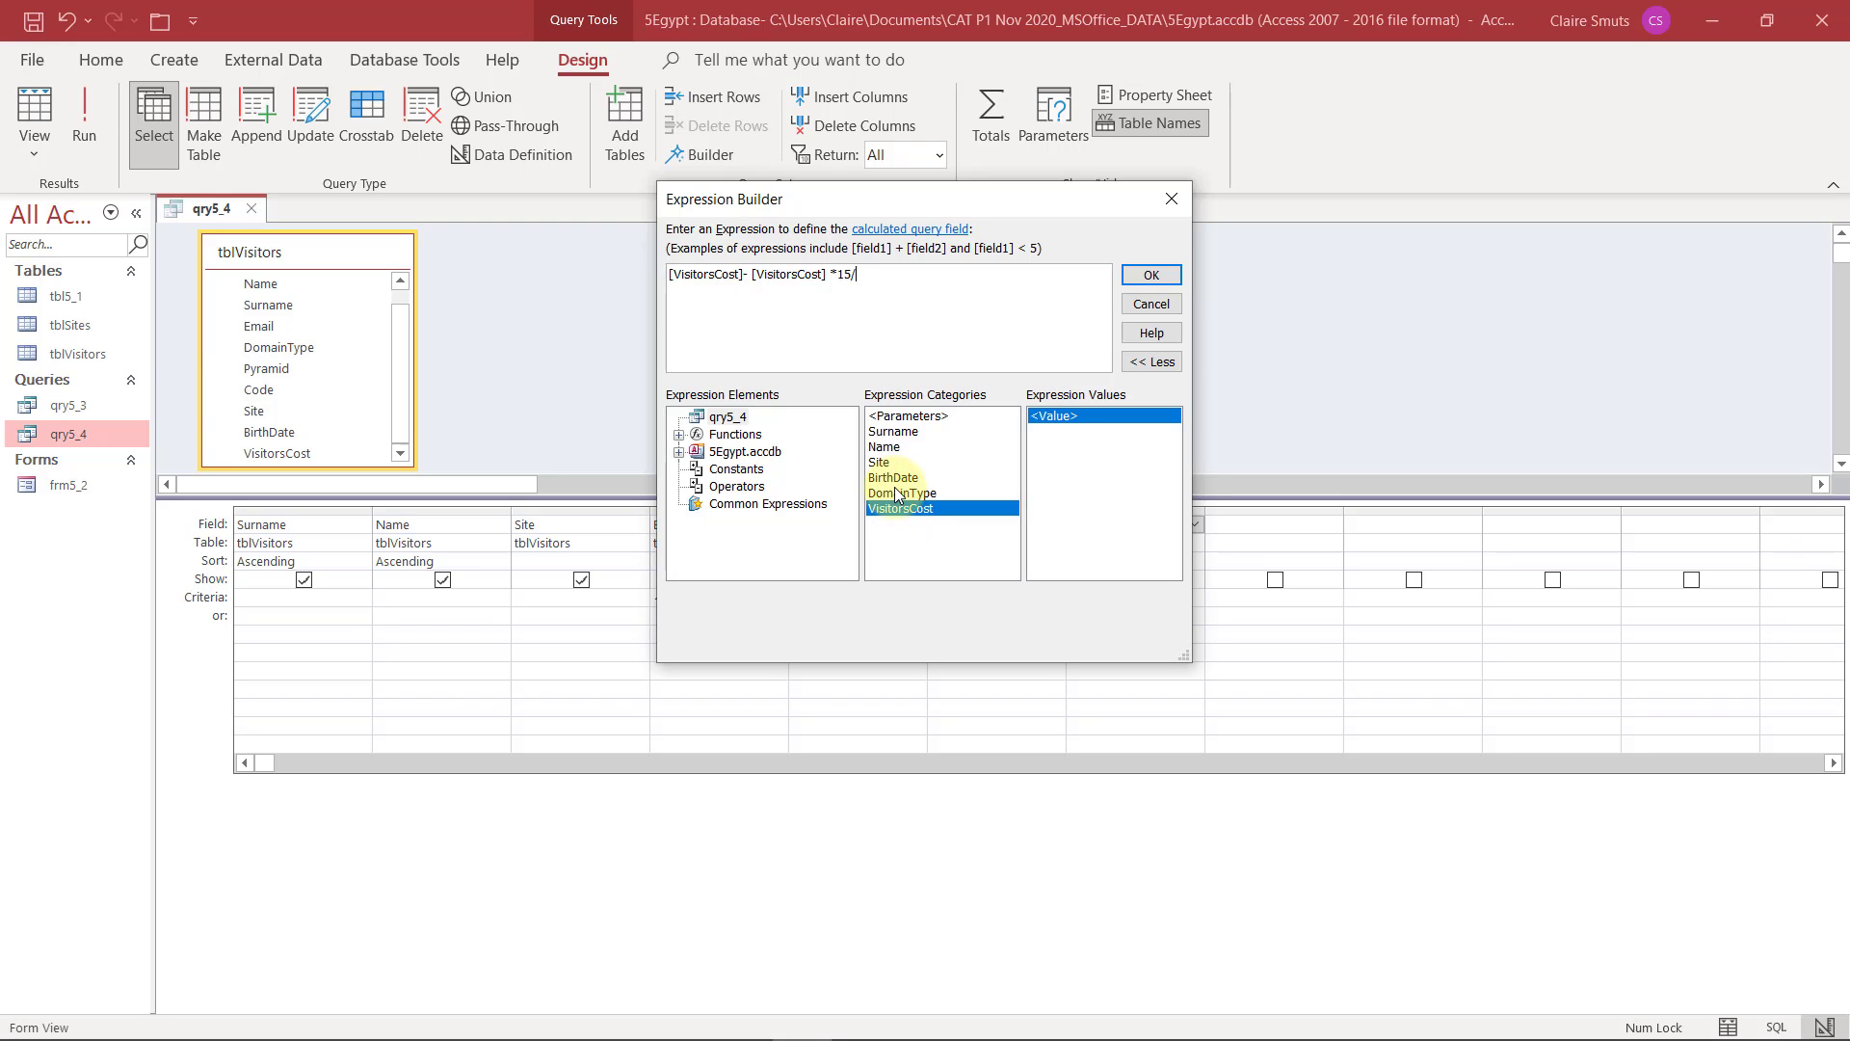
pyautogui.write('100')
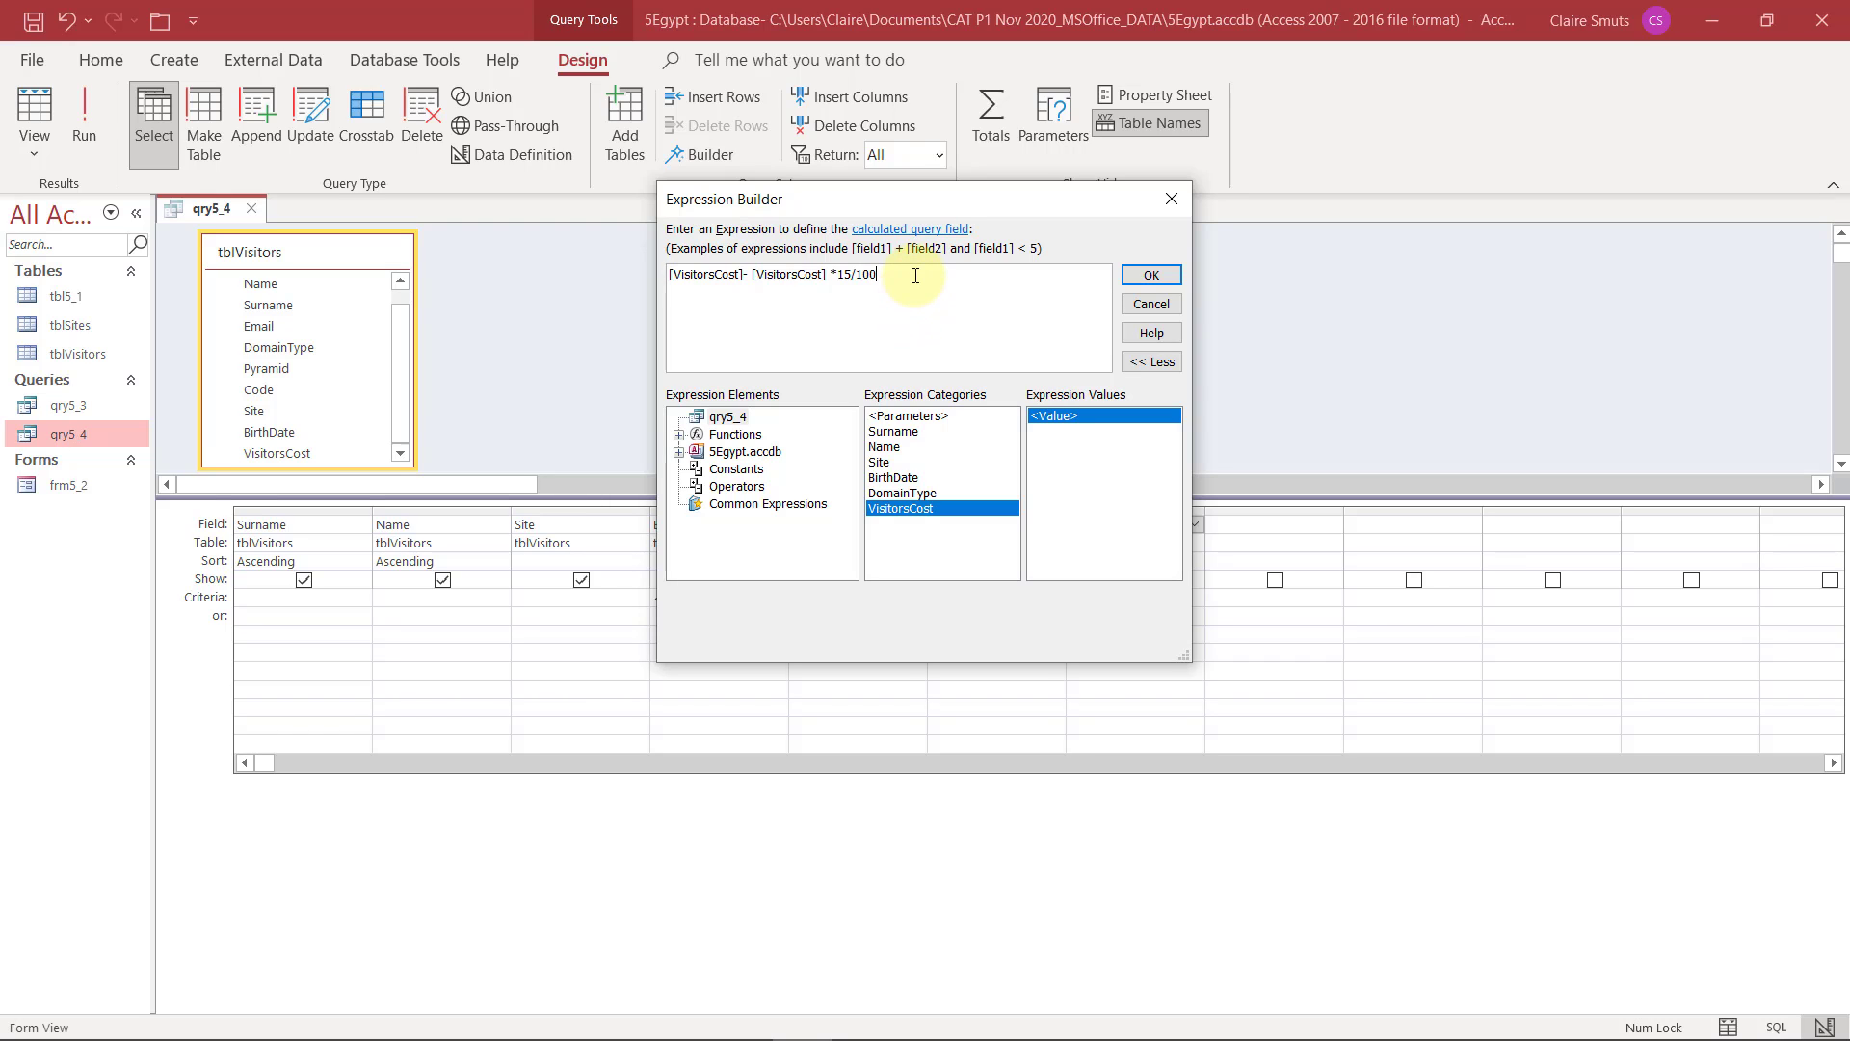
# Shorten the expression to [VisitorsCost]*85/100 and accept it as the calculated field
pyautogui.moveTo(915, 275); pyautogui.dragTo(743, 275)
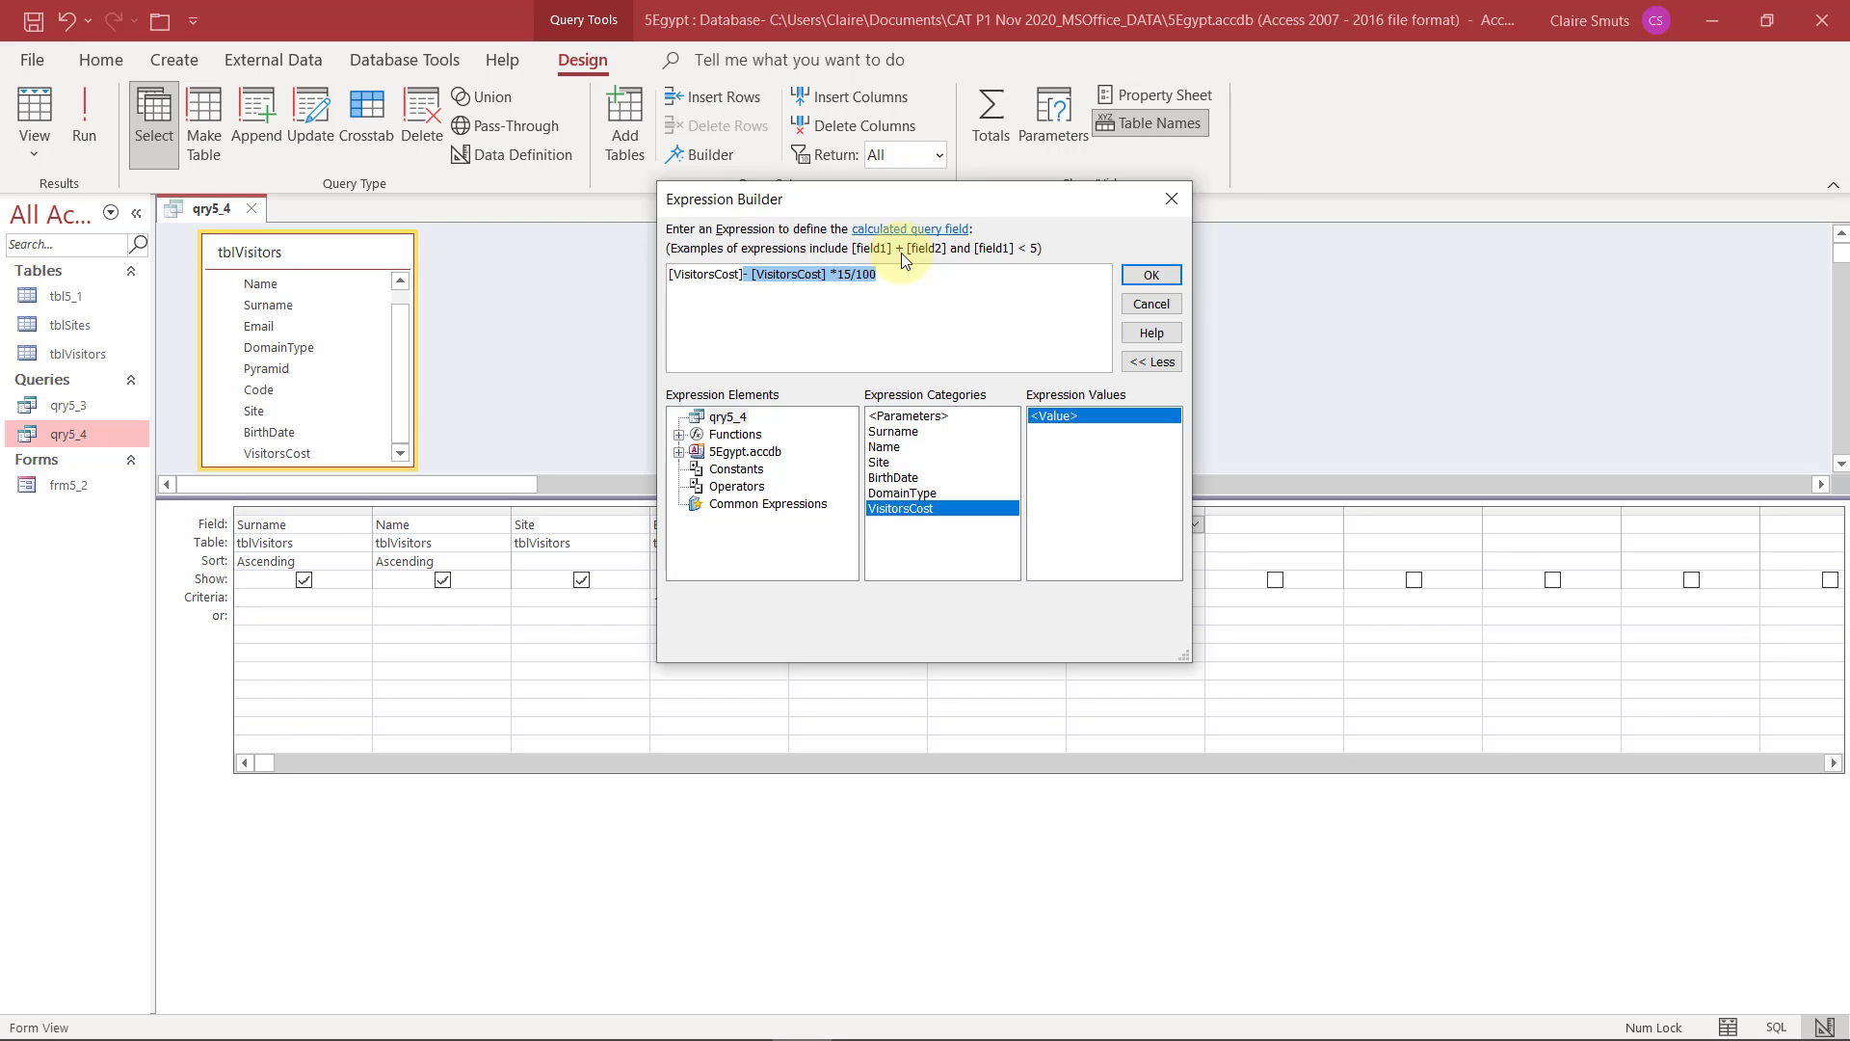
pyautogui.press('BackSpace')
pyautogui.write('*85')
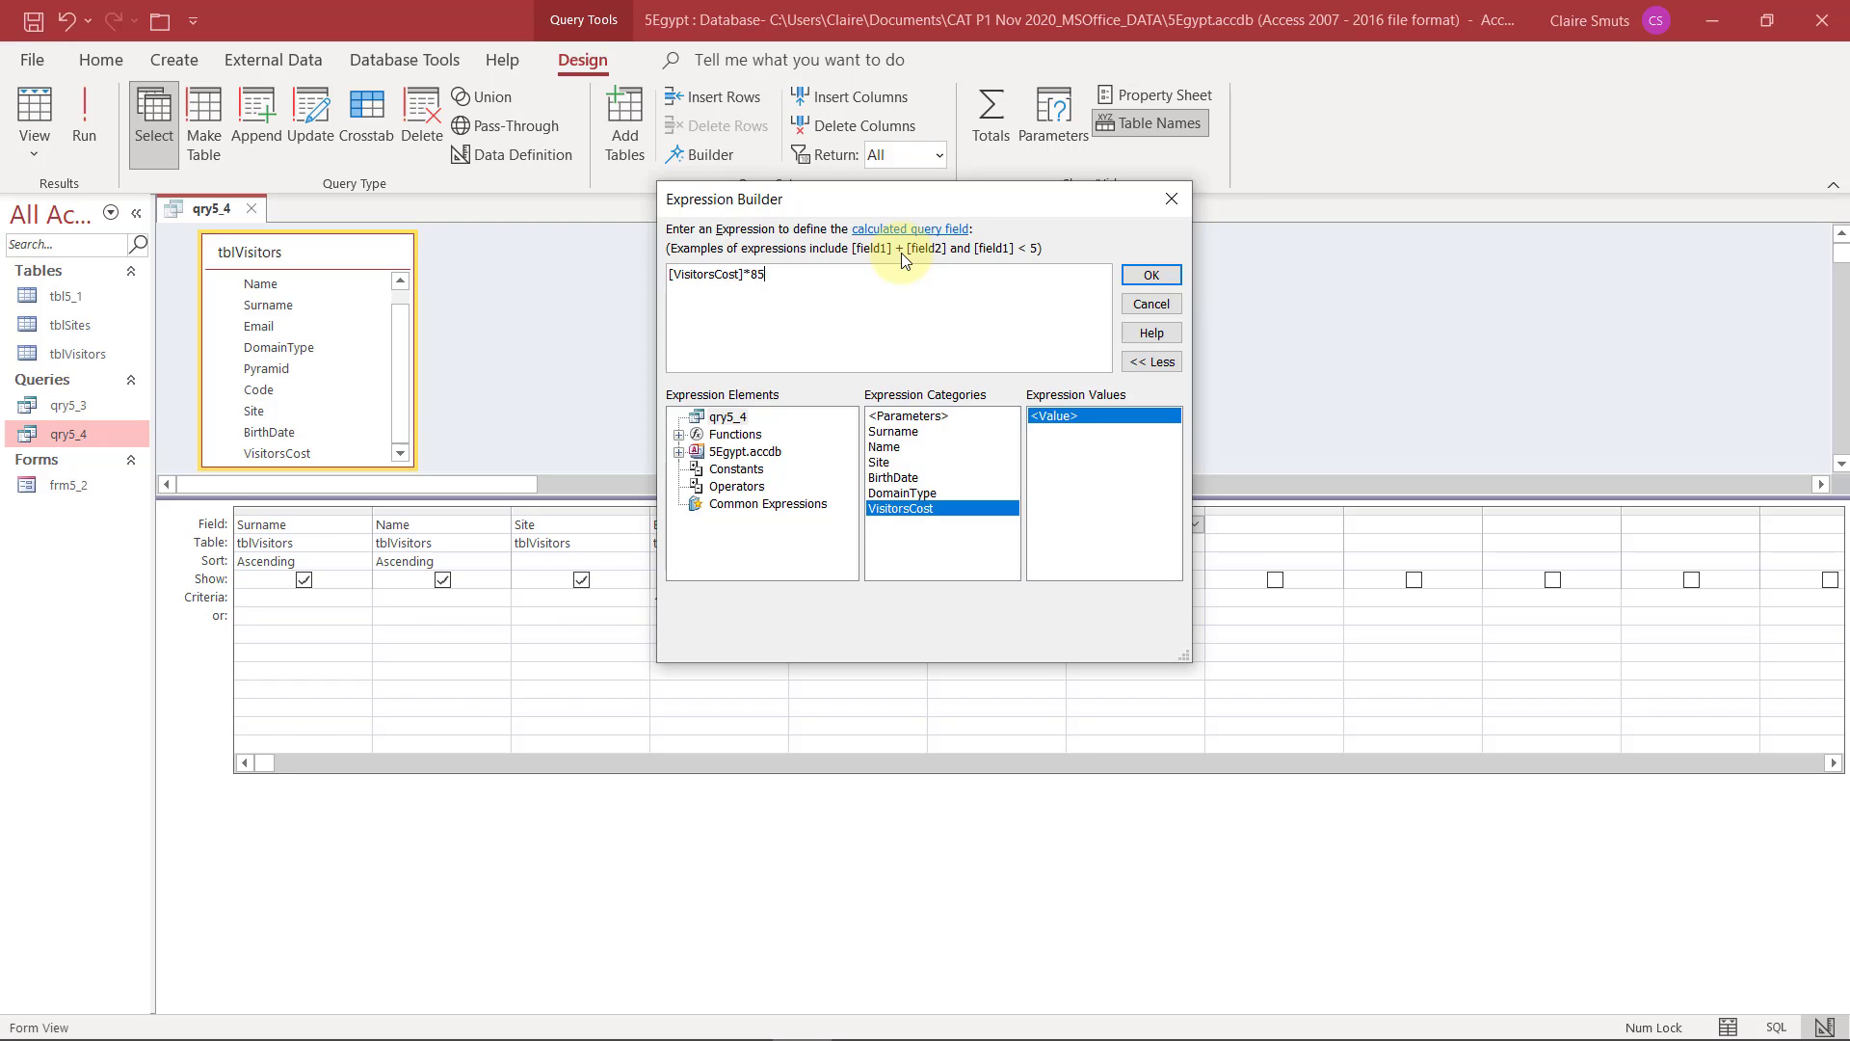
pyautogui.write('/100')
pyautogui.click(1144, 276)
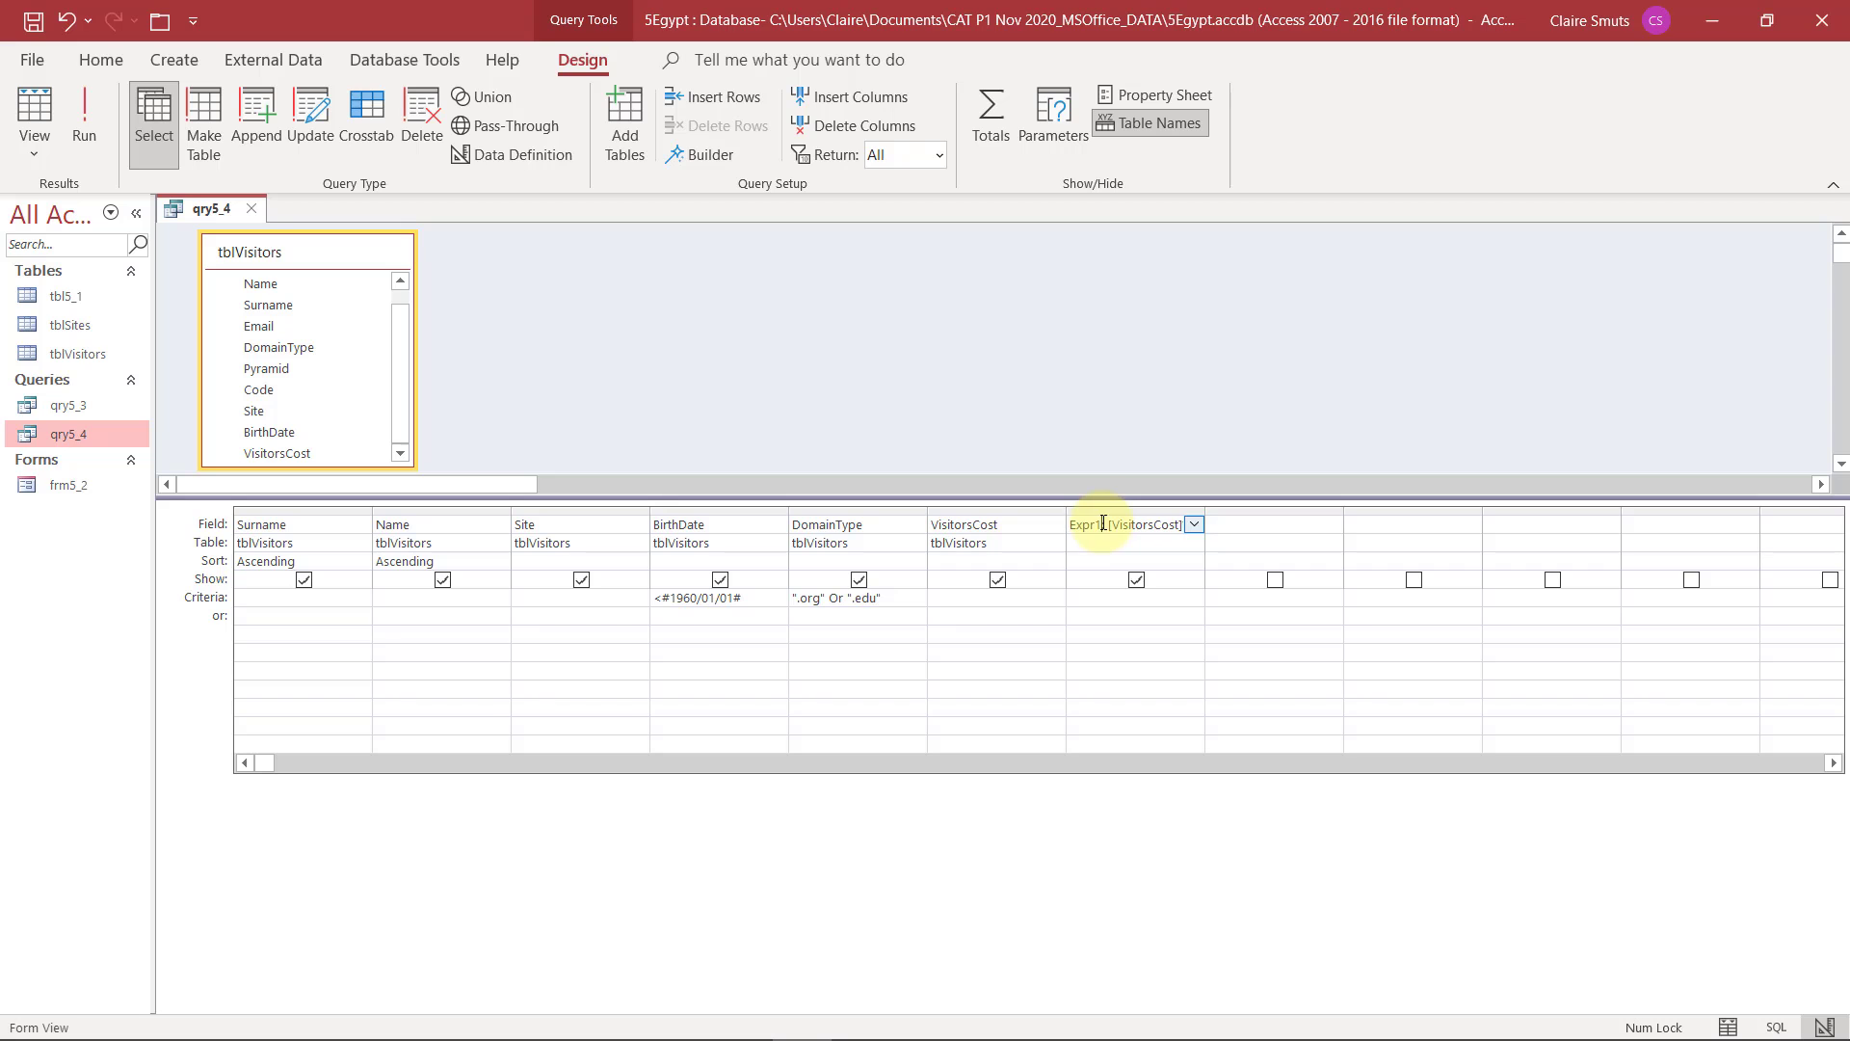
# Run qry5_4 to check the calculated values, rename the calculated field Payable, rerun the query and return to Design View
pyautogui.doubleClick(1092, 525)
pyautogui.click(81, 117)
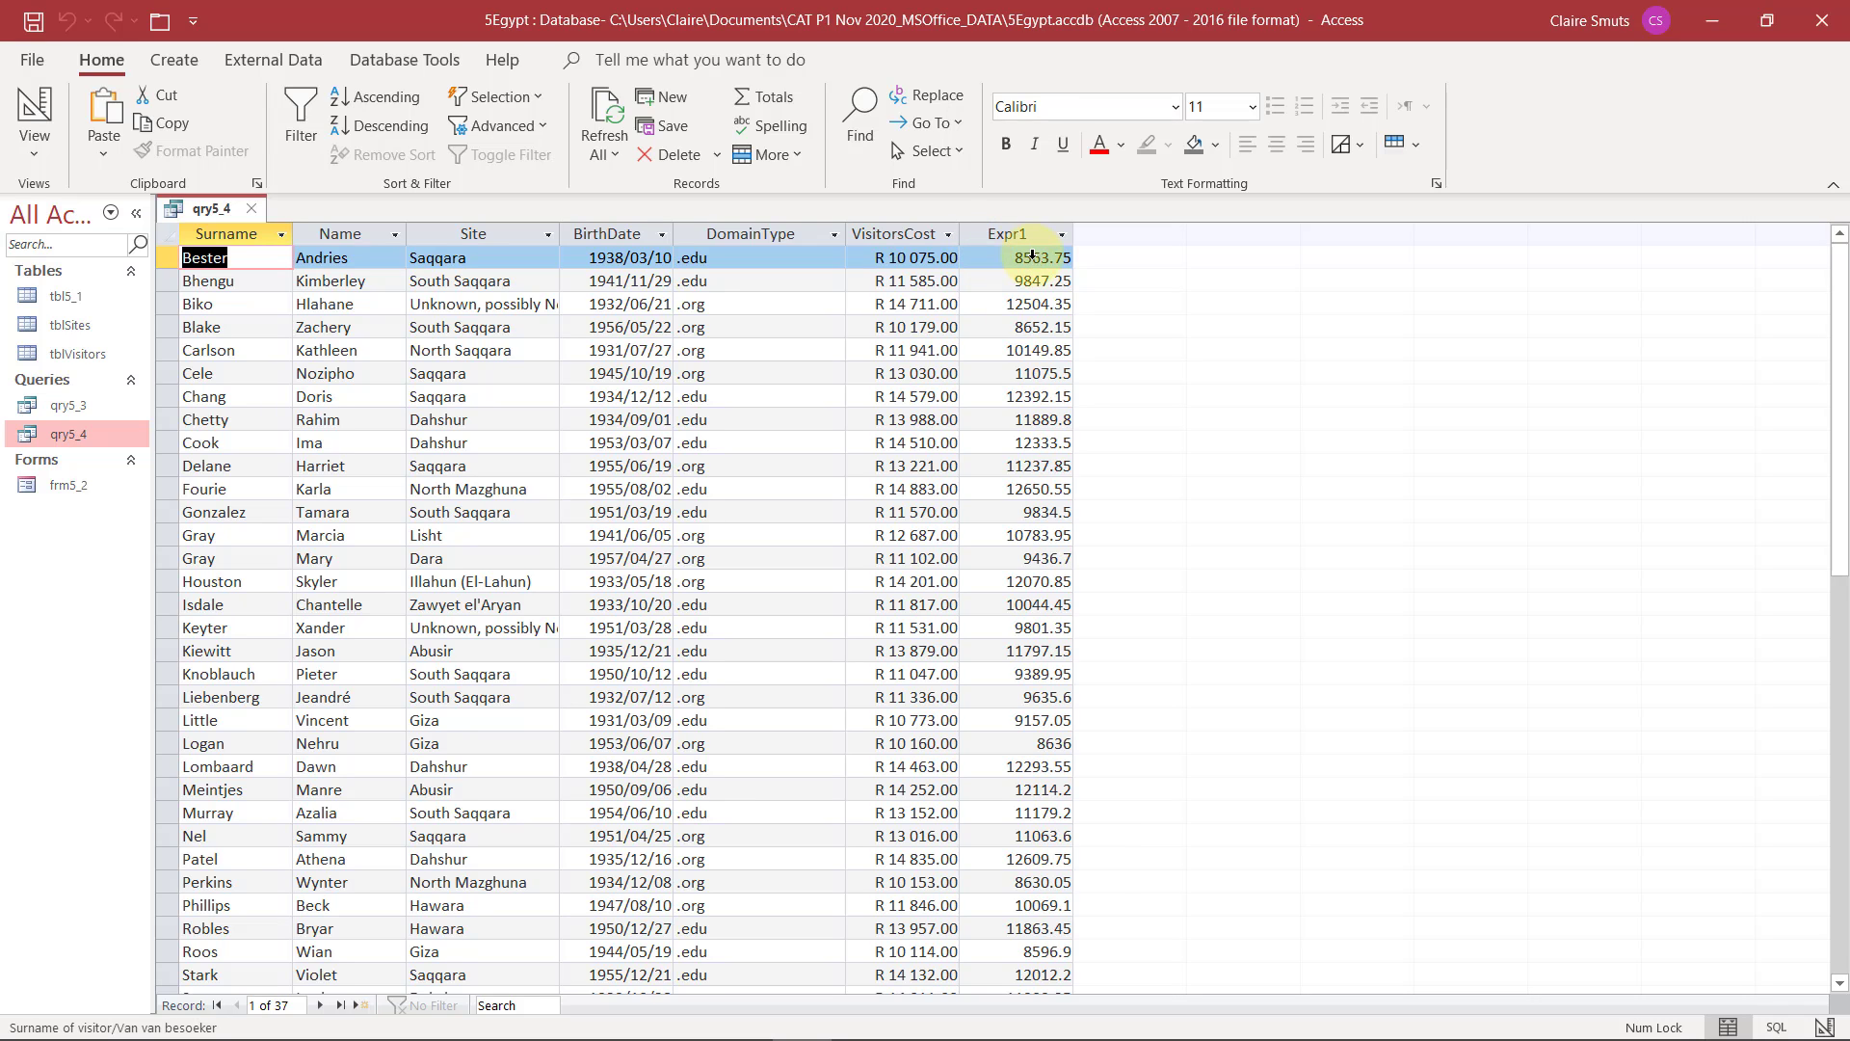
pyautogui.click(39, 119)
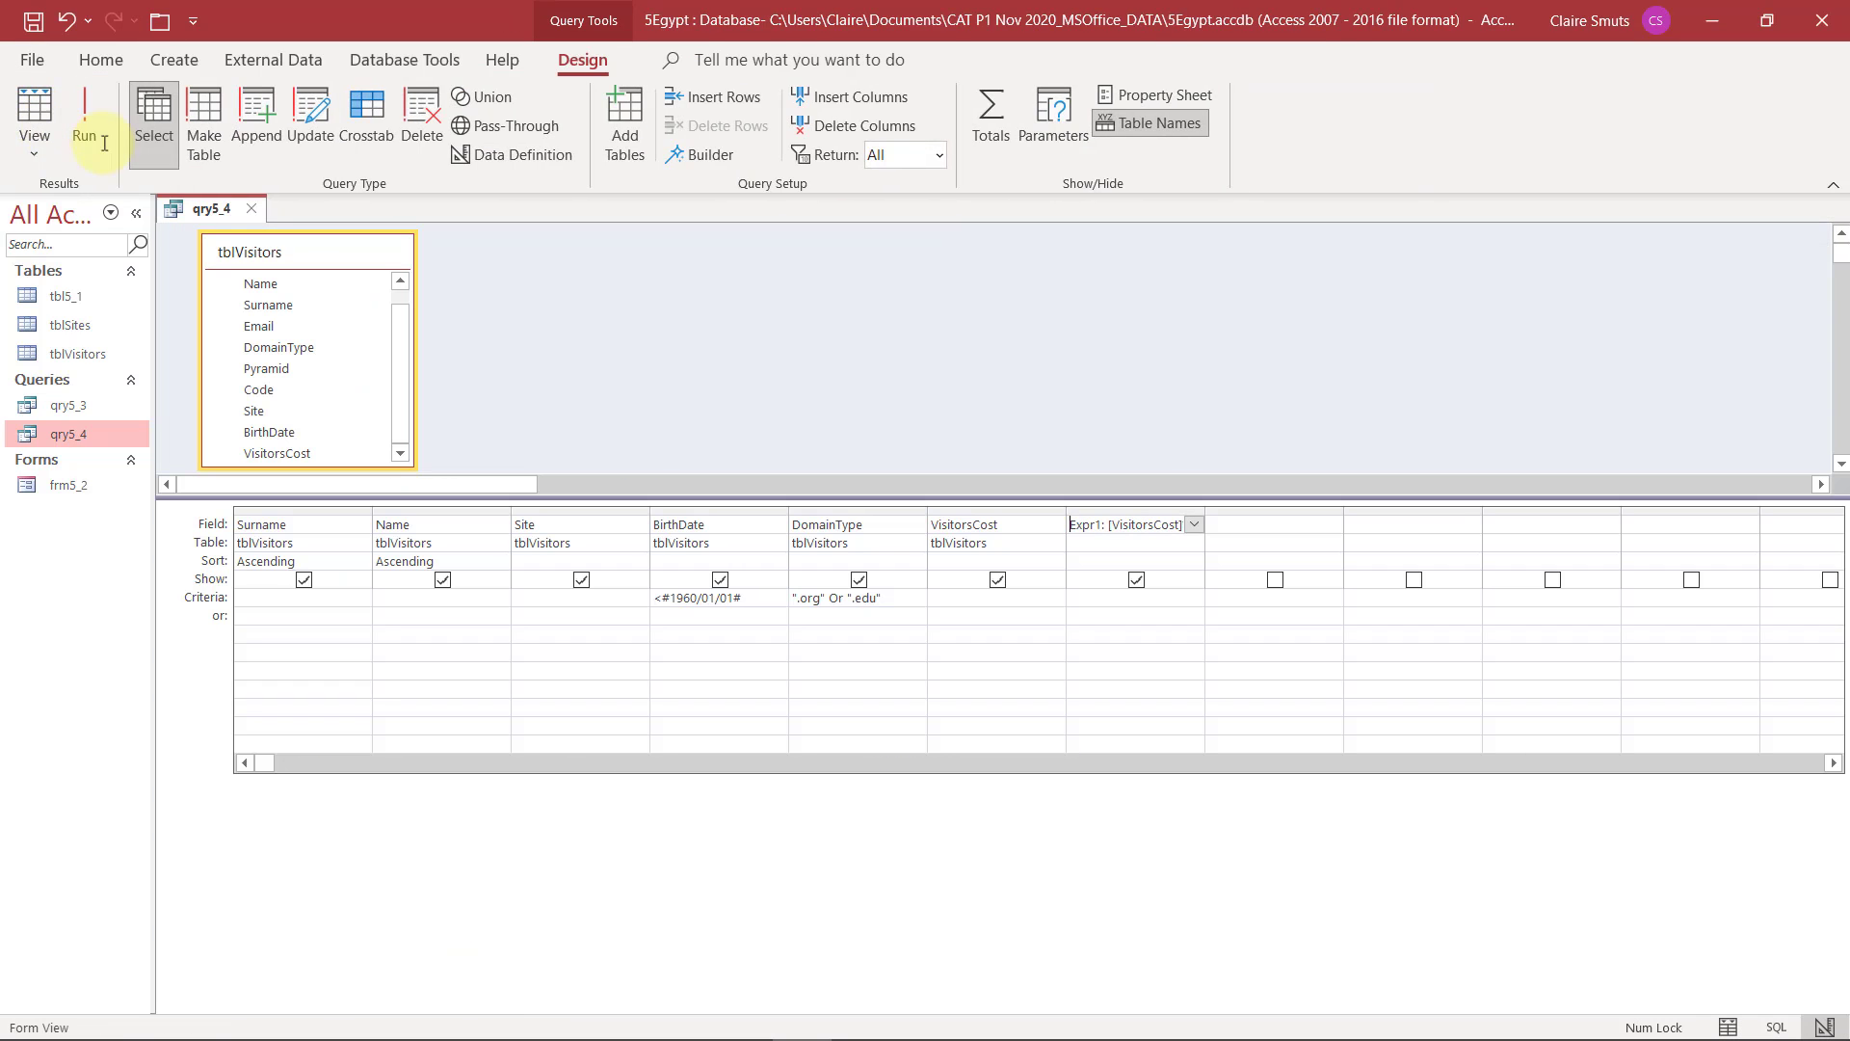
pyautogui.doubleClick(1089, 524)
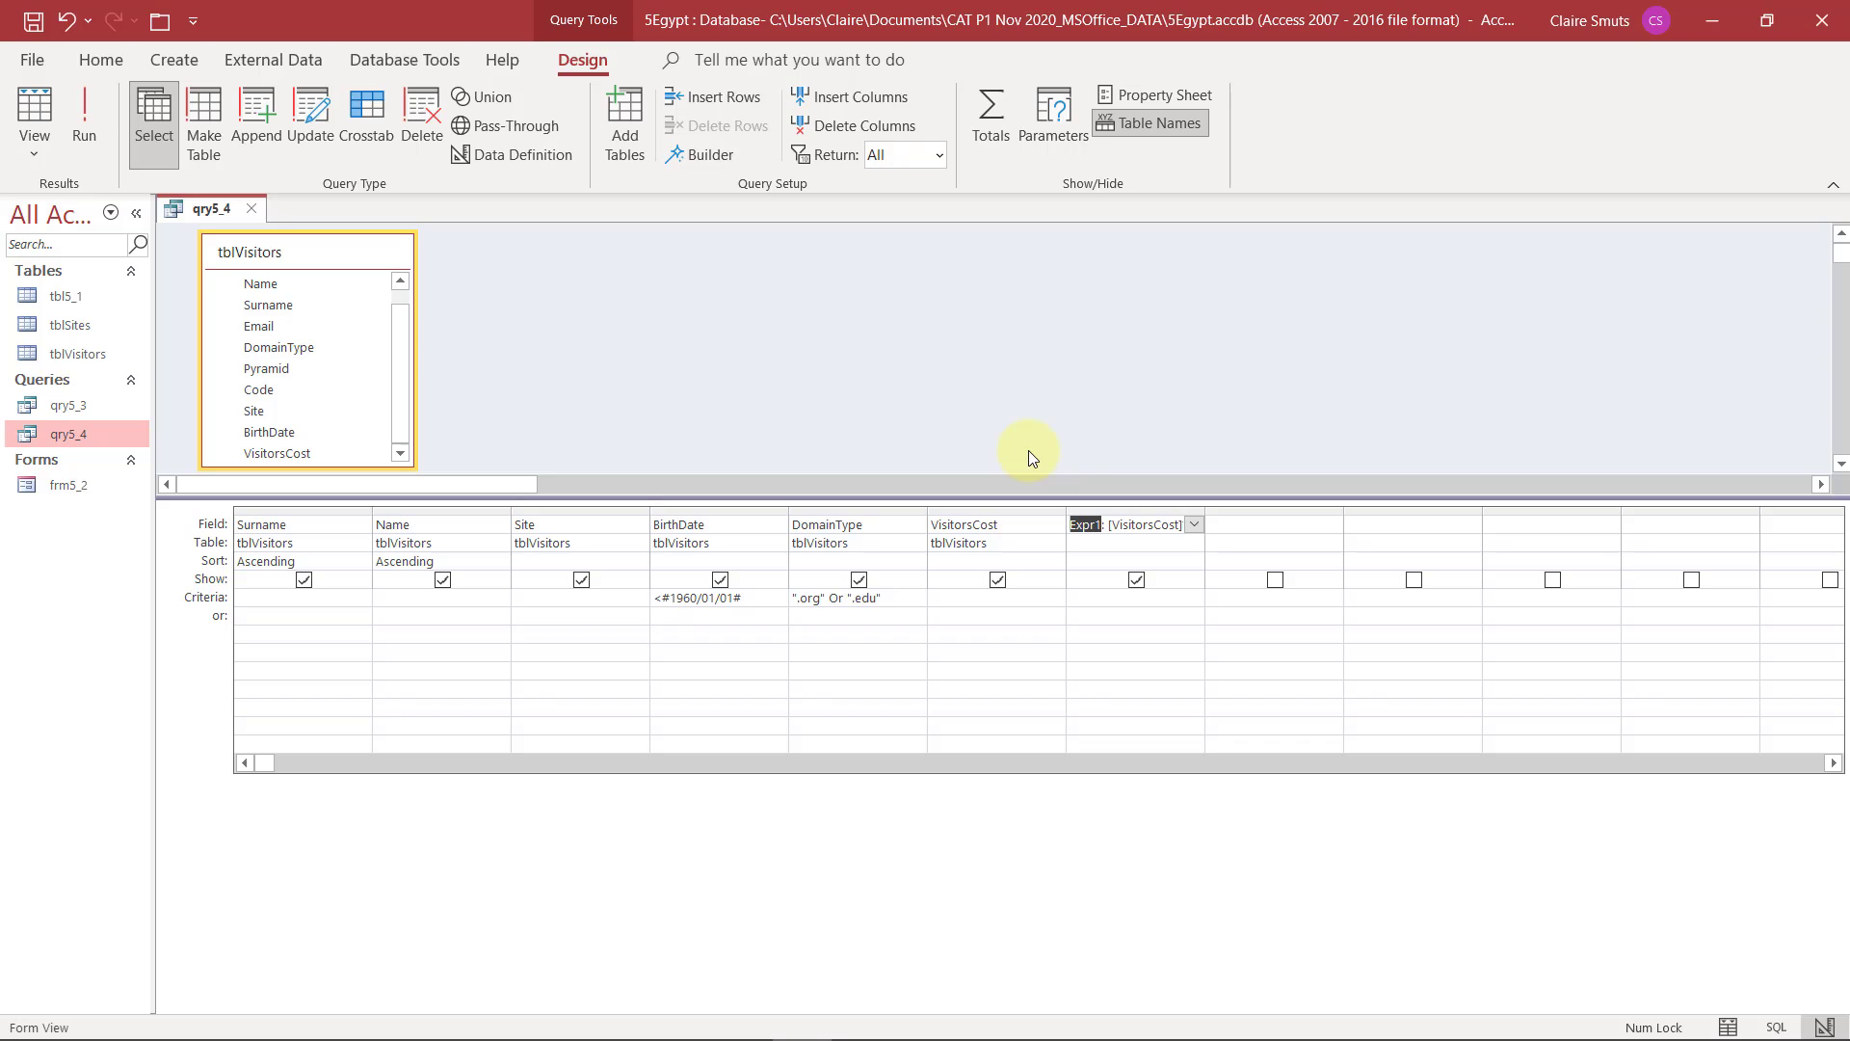
pyautogui.write('Payable')
pyautogui.click(108, 114)
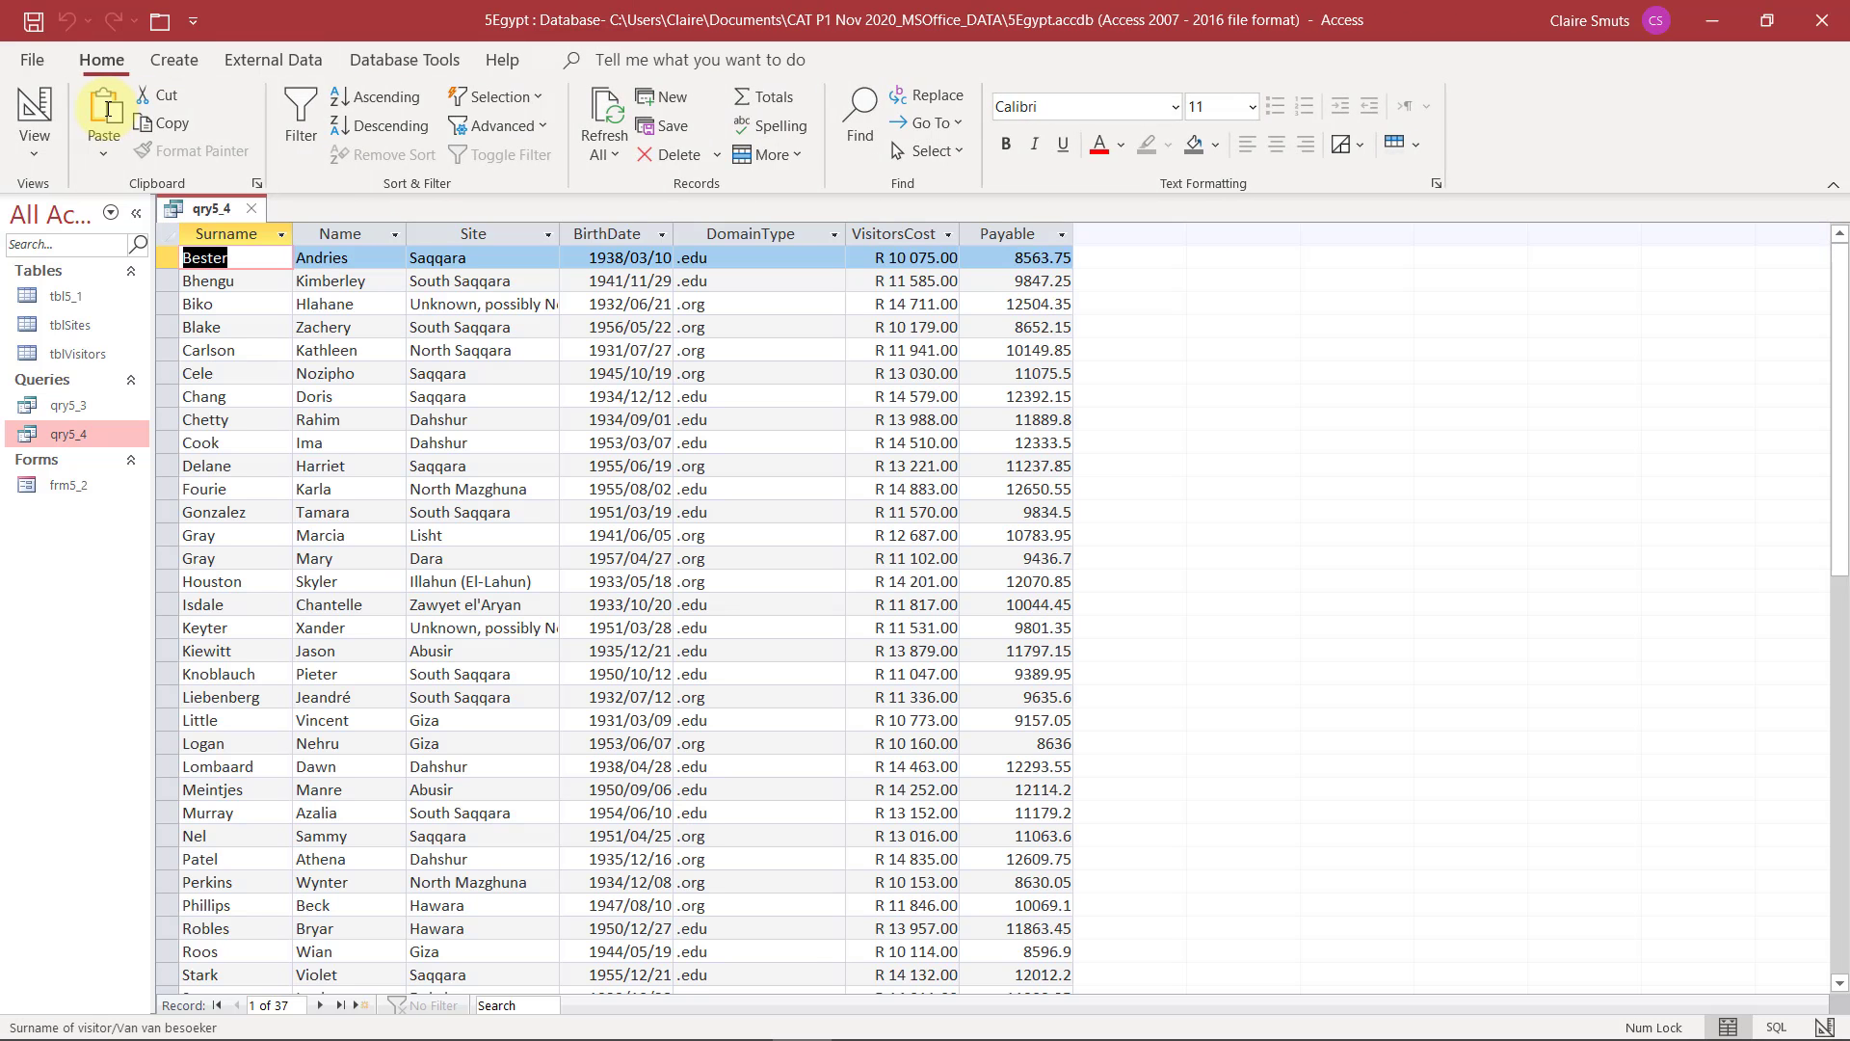
pyautogui.click(60, 111)
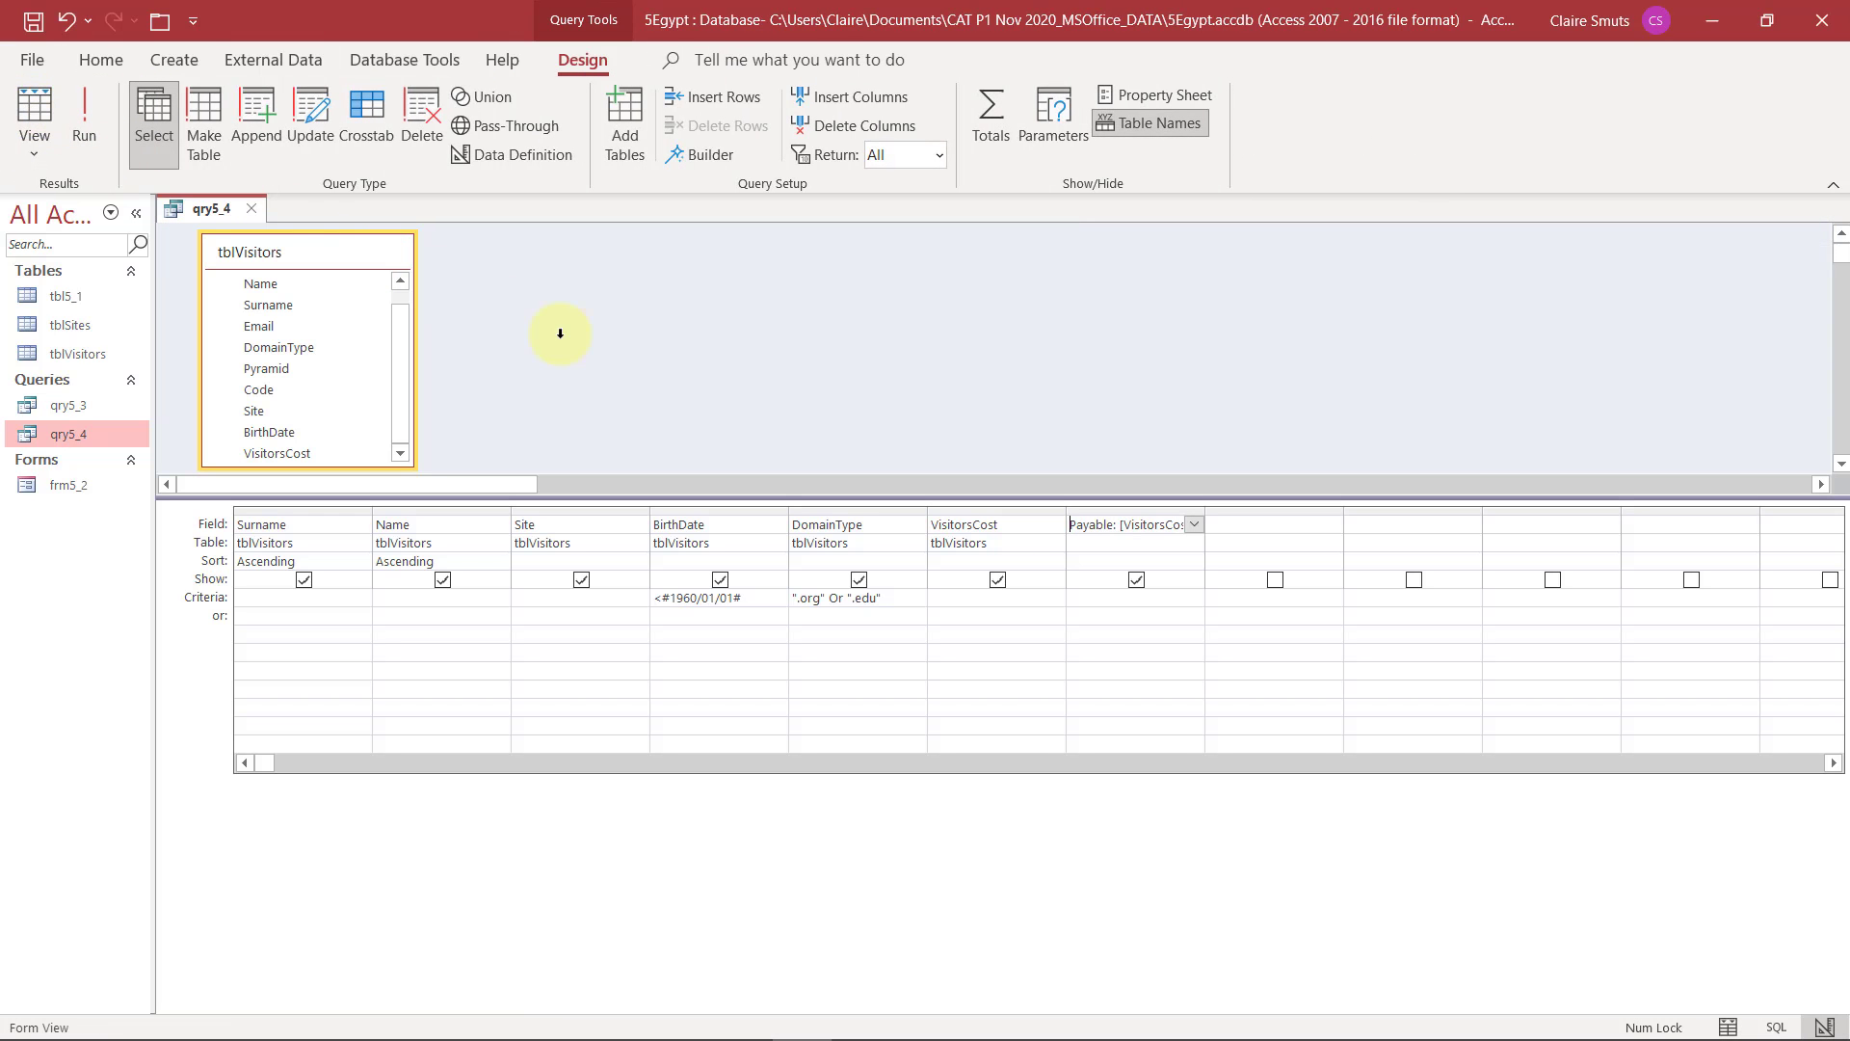
# Delete the separate VisitorsCost column from qry5_4, run the query to check Payable and return to Design View
pyautogui.click(974, 511)
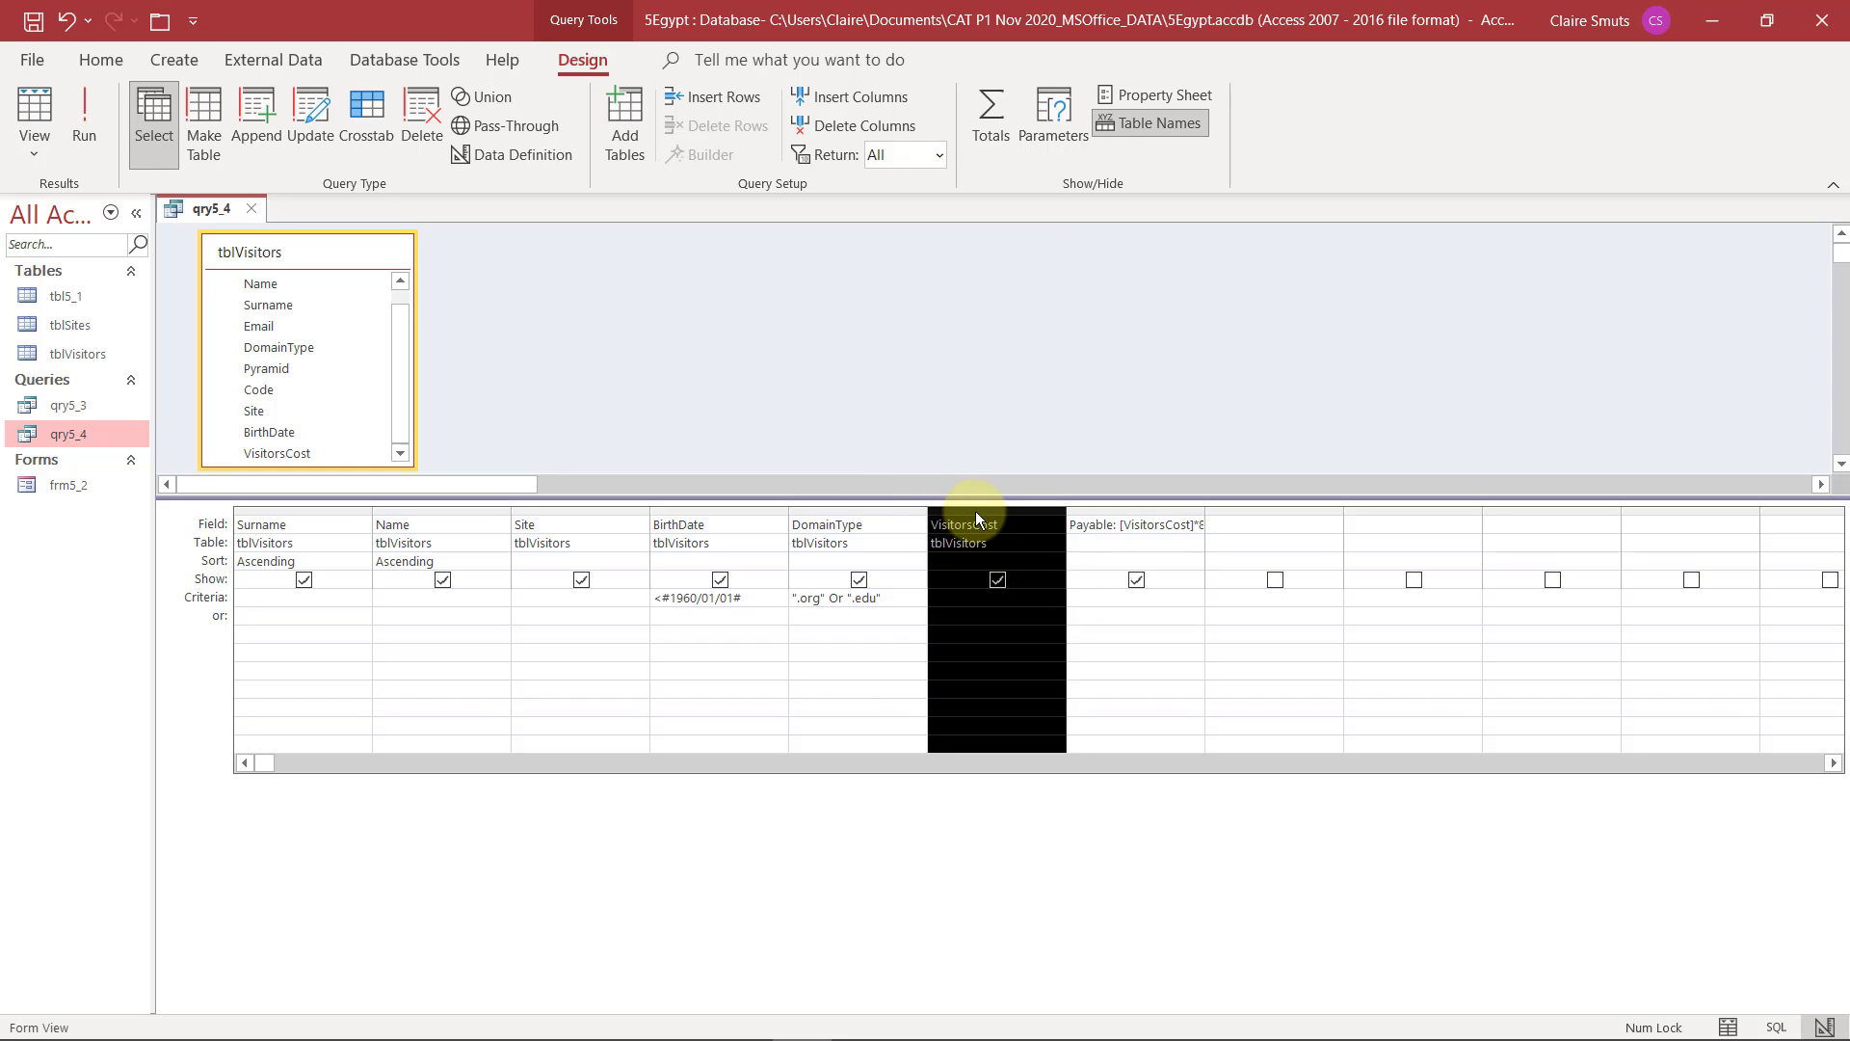
pyautogui.press('Delete')
pyautogui.click(975, 524)
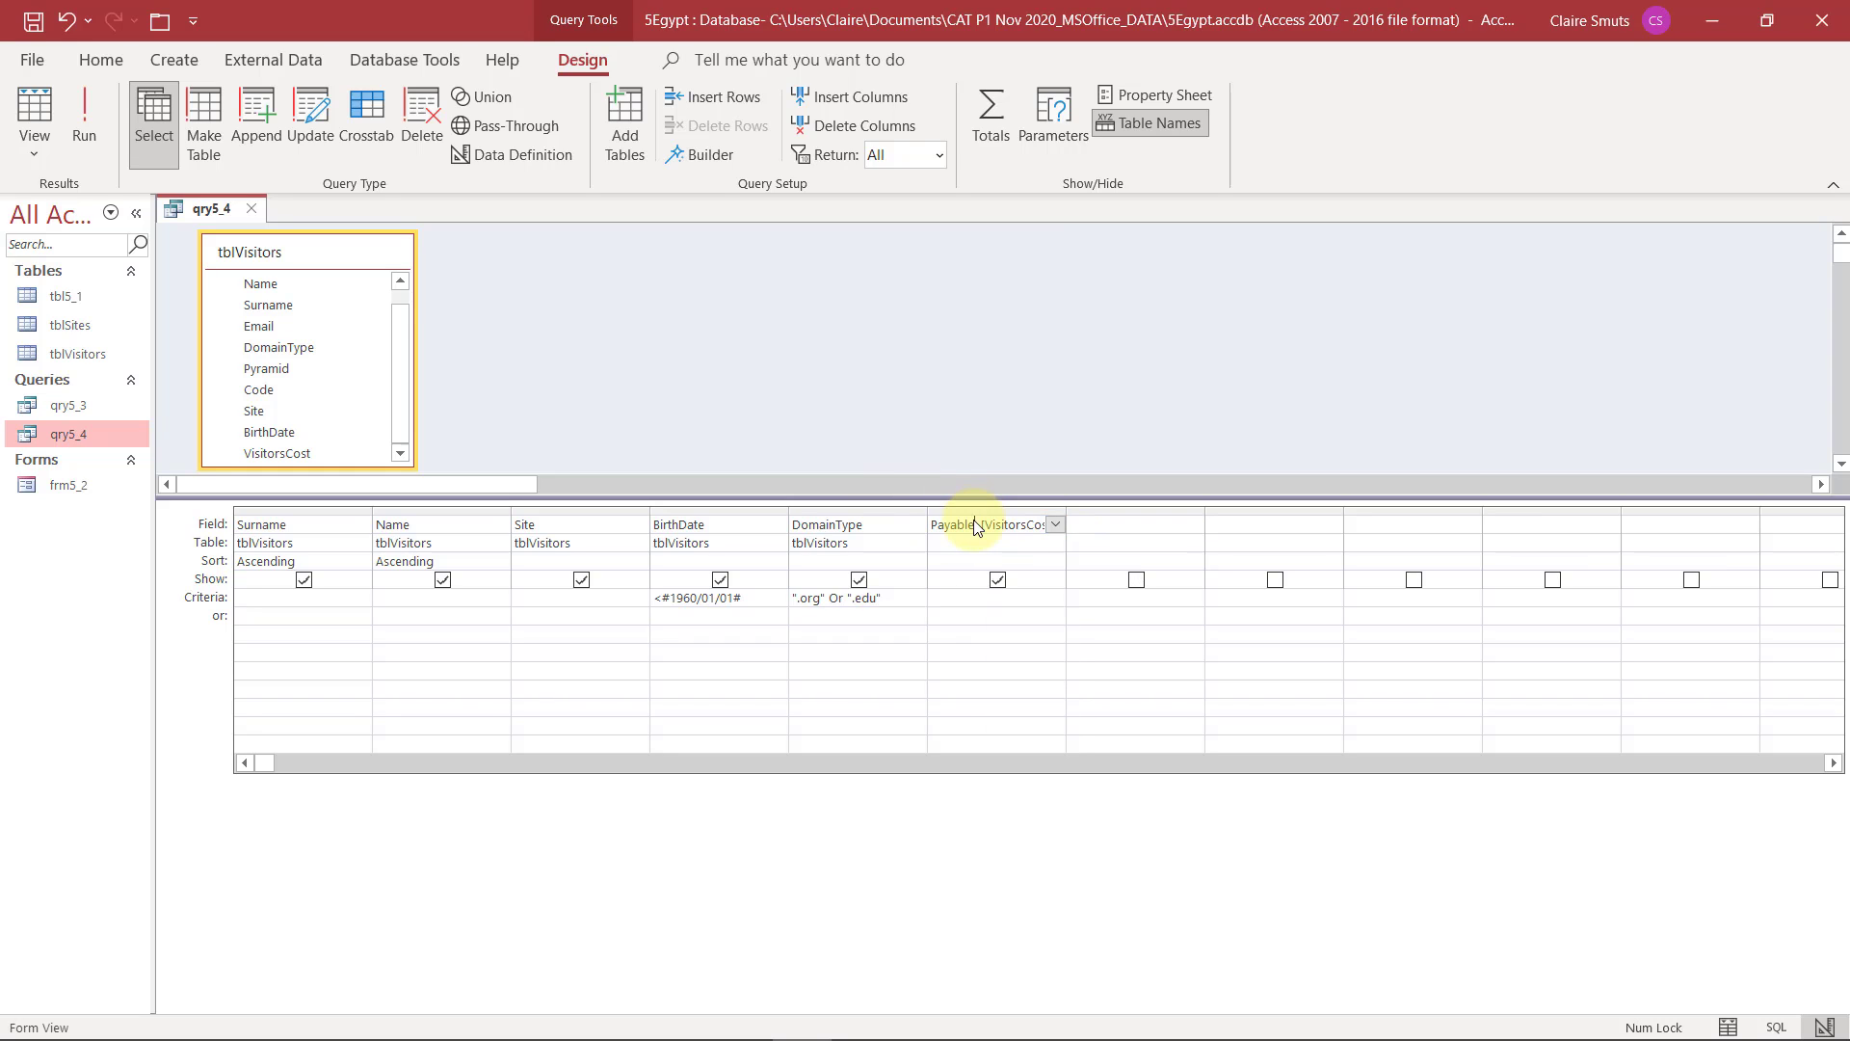
pyautogui.click(98, 102)
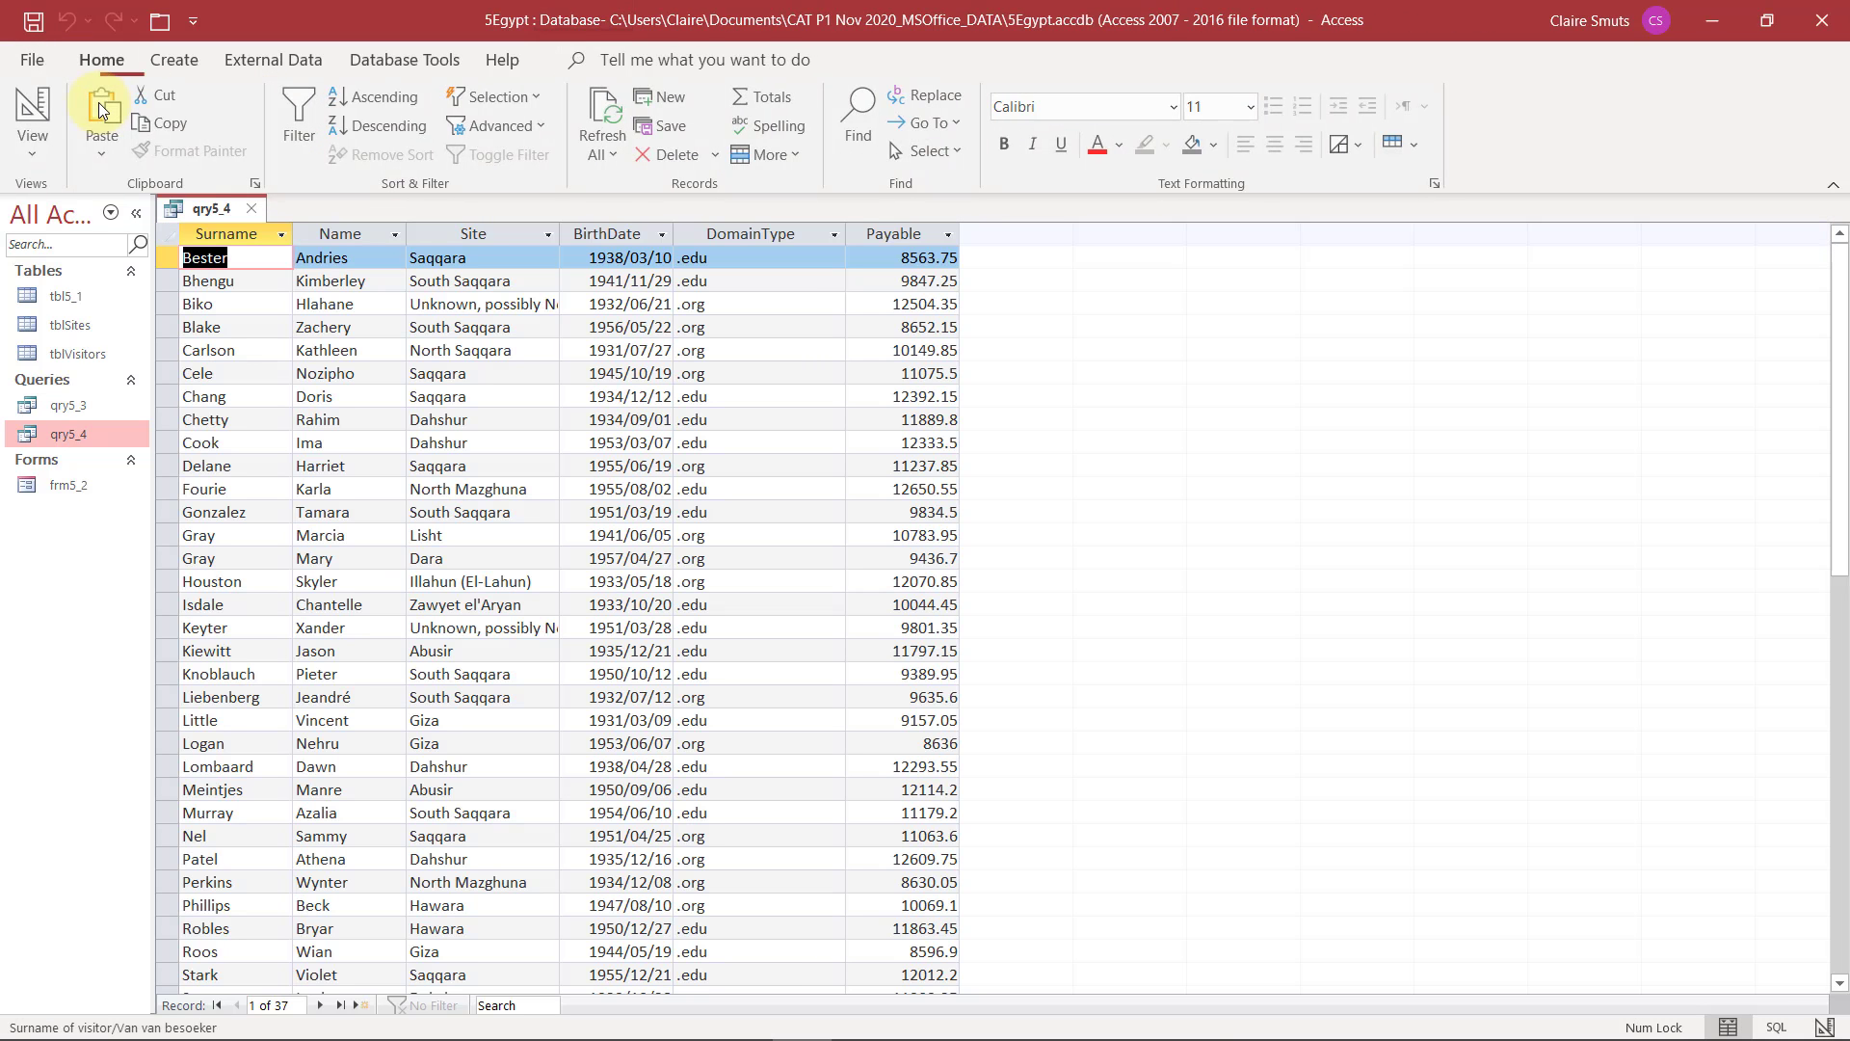
pyautogui.click(34, 108)
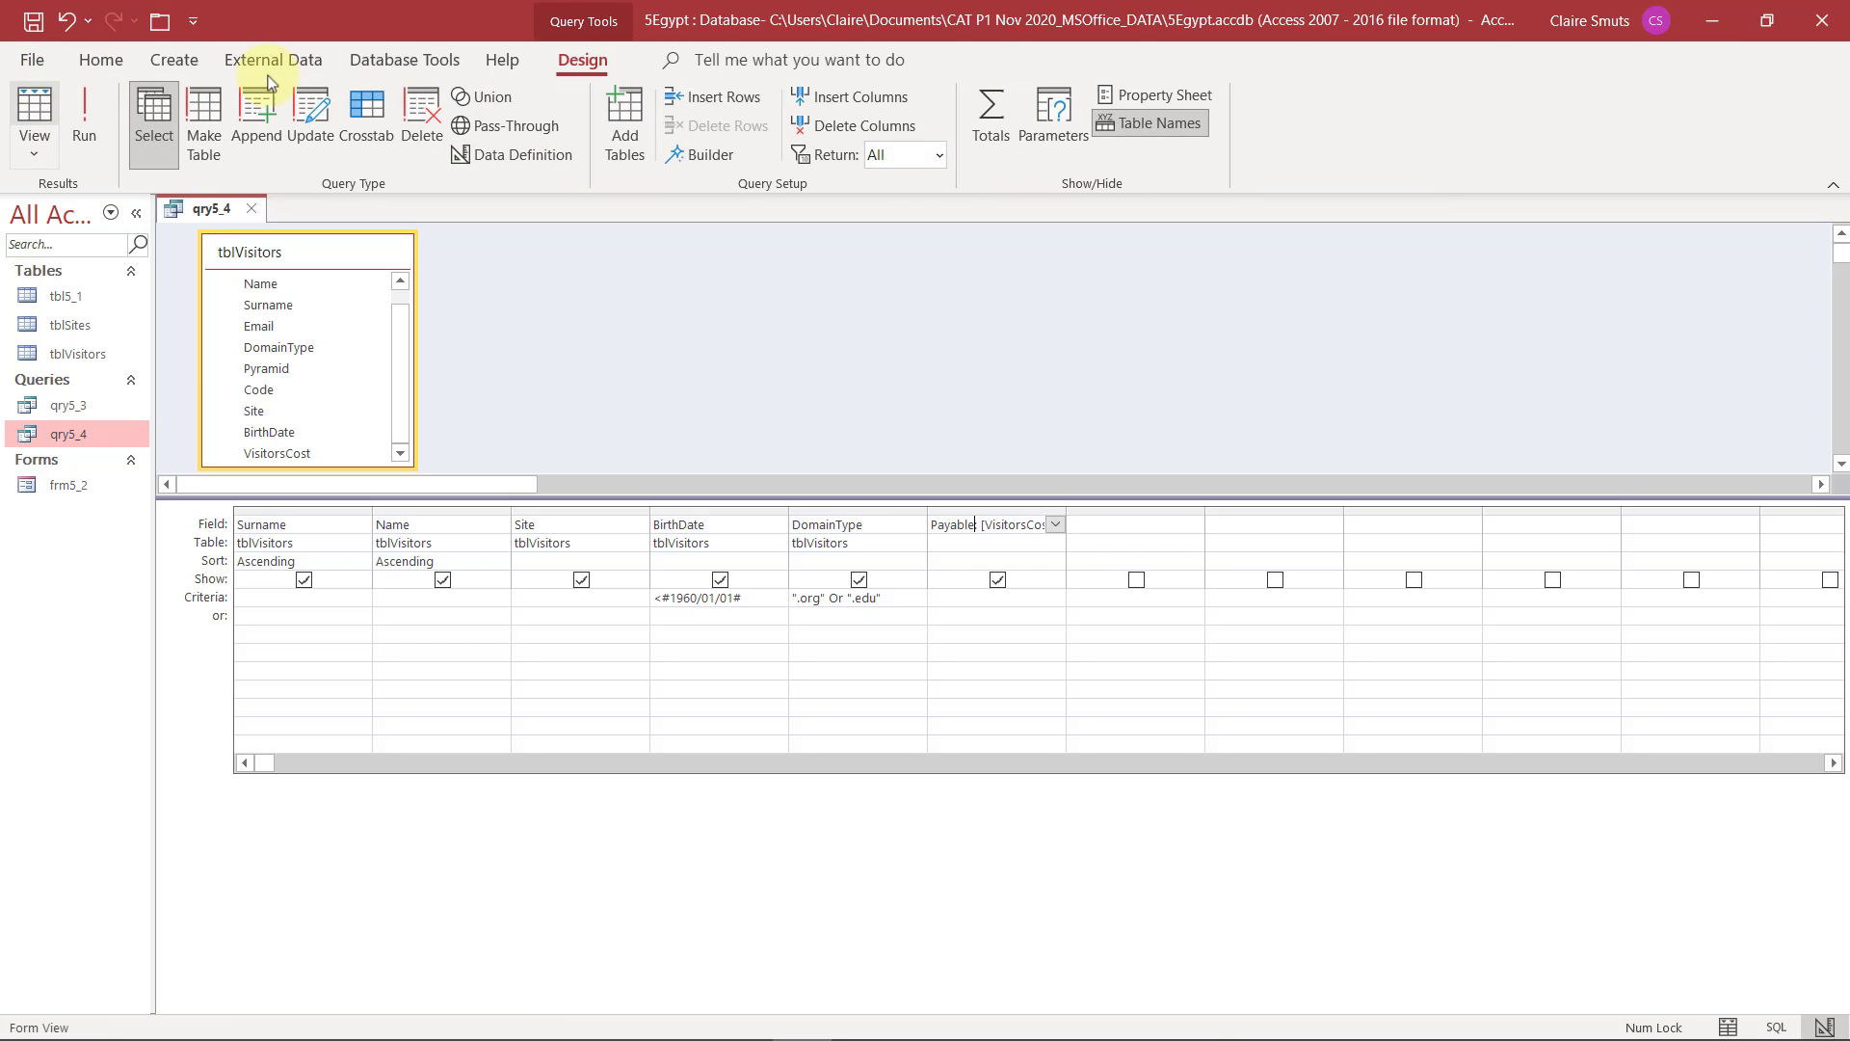
# Check the qry5_4 instructions in the exam PDF and set the Payable field's format to Currency
pyautogui.click(1704, 17)
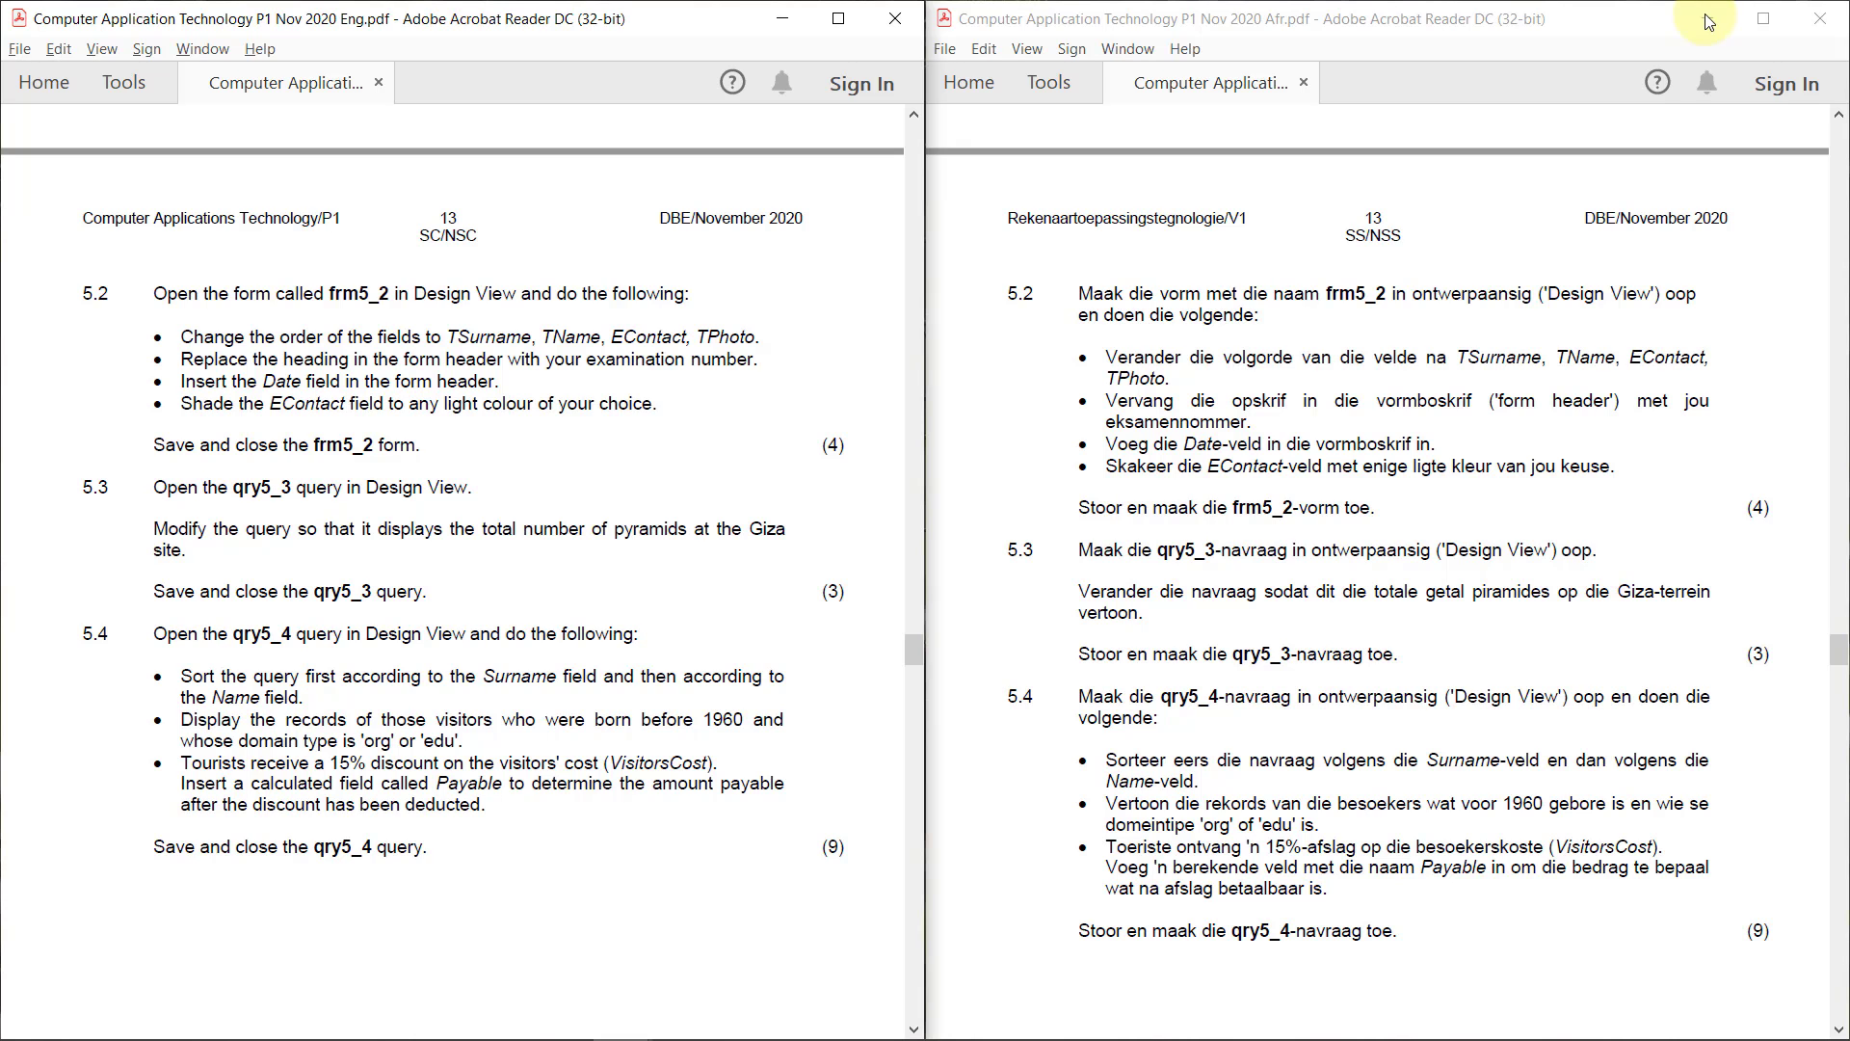
pyautogui.hotkey('alt', 'Tab')
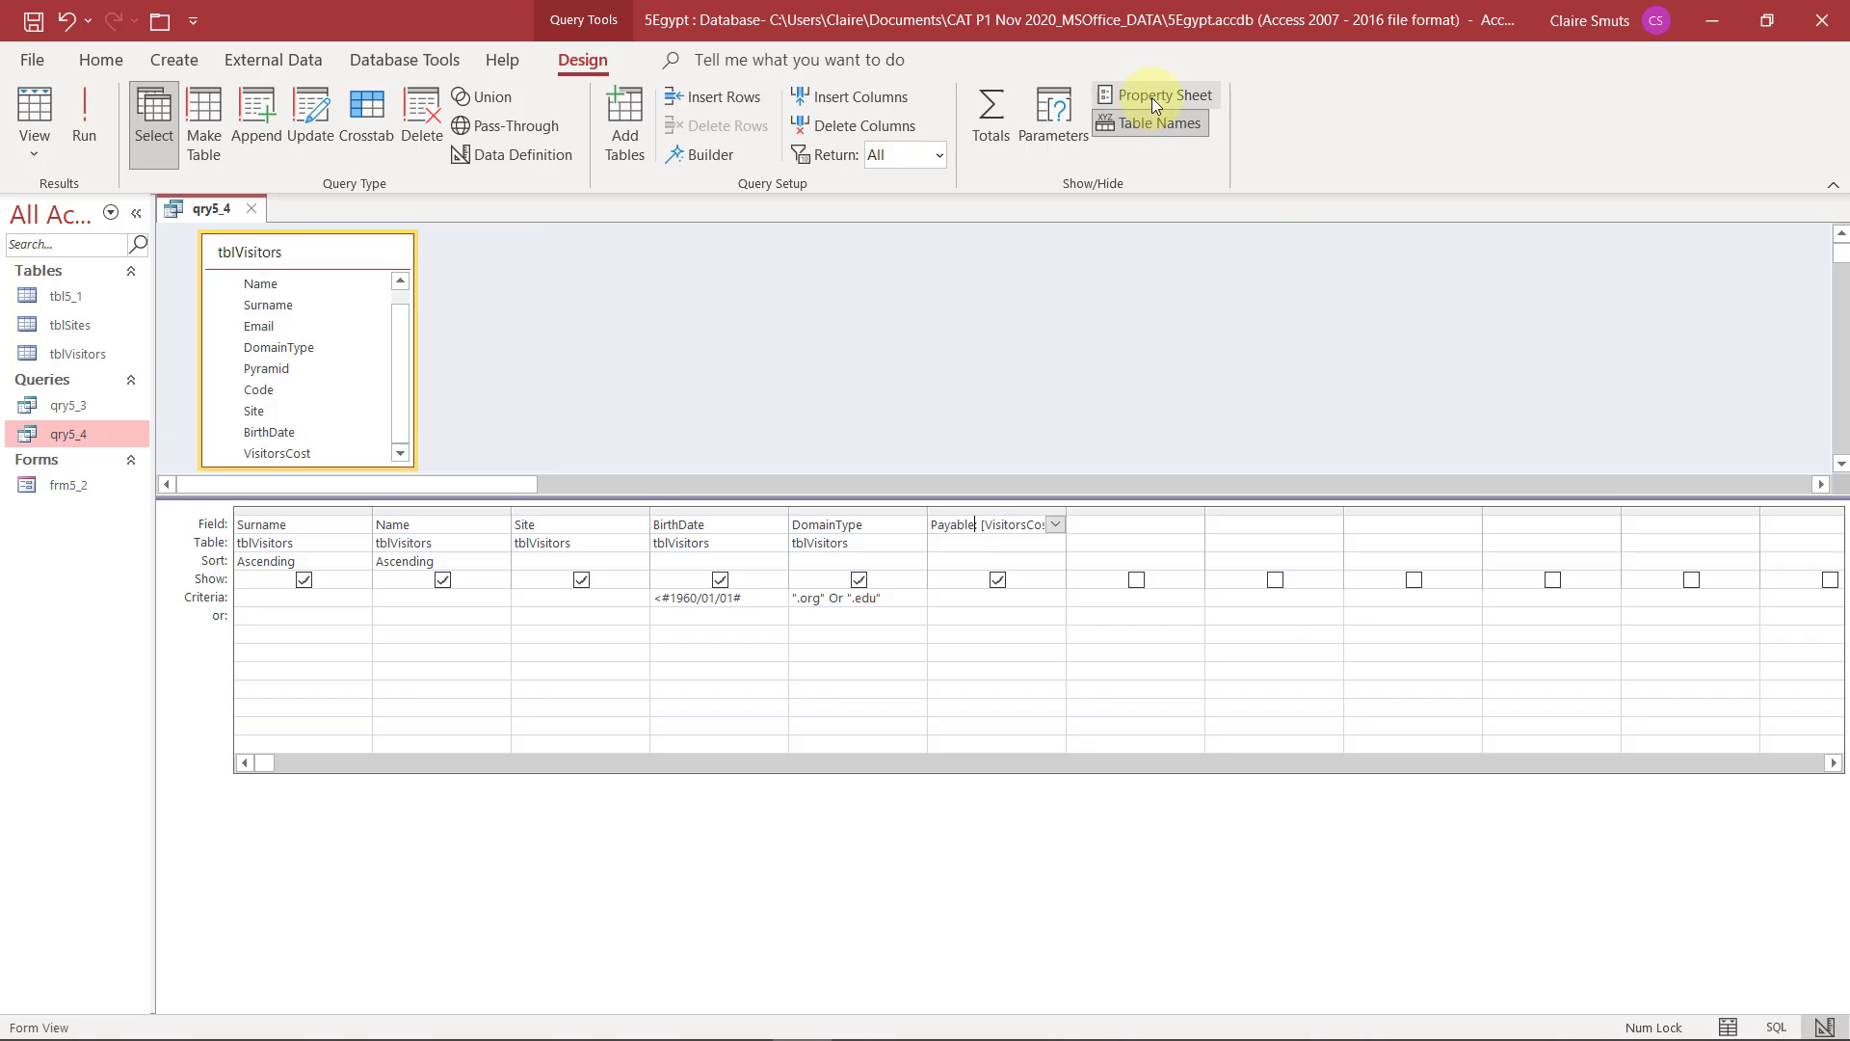
pyautogui.click(1152, 96)
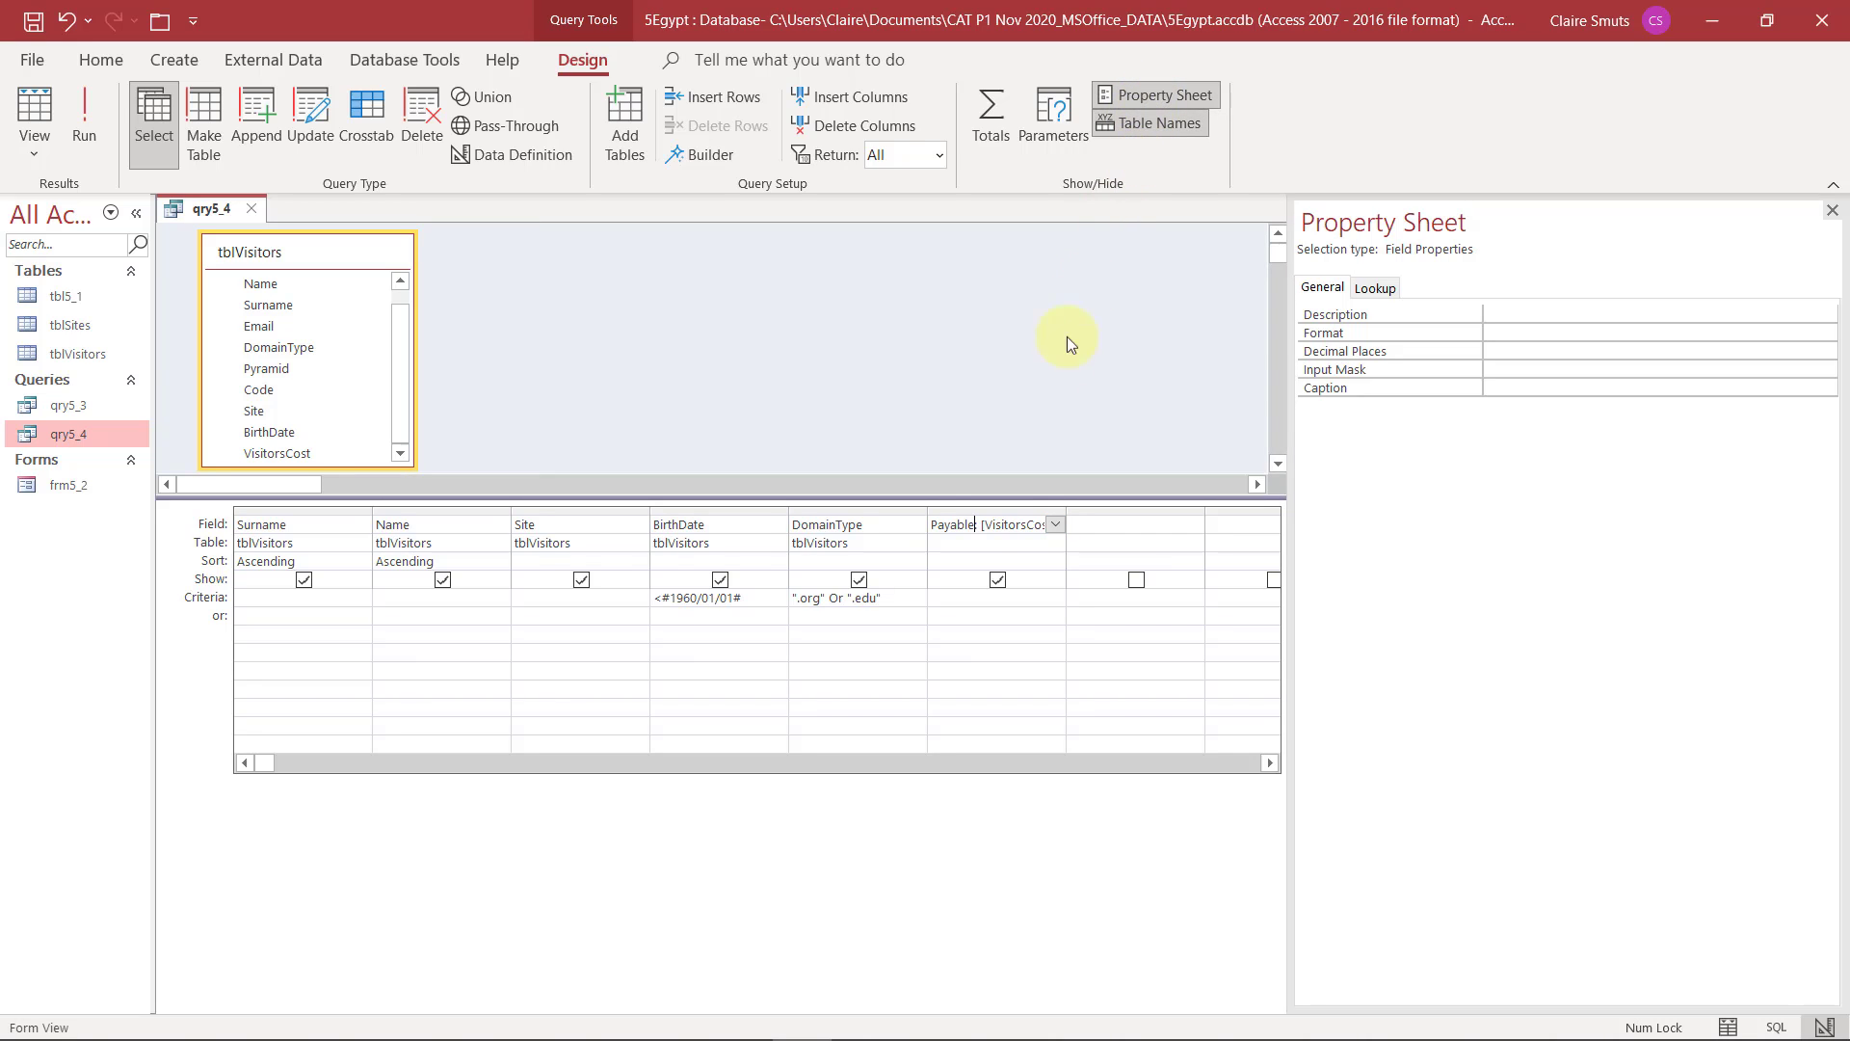
pyautogui.click(1532, 336)
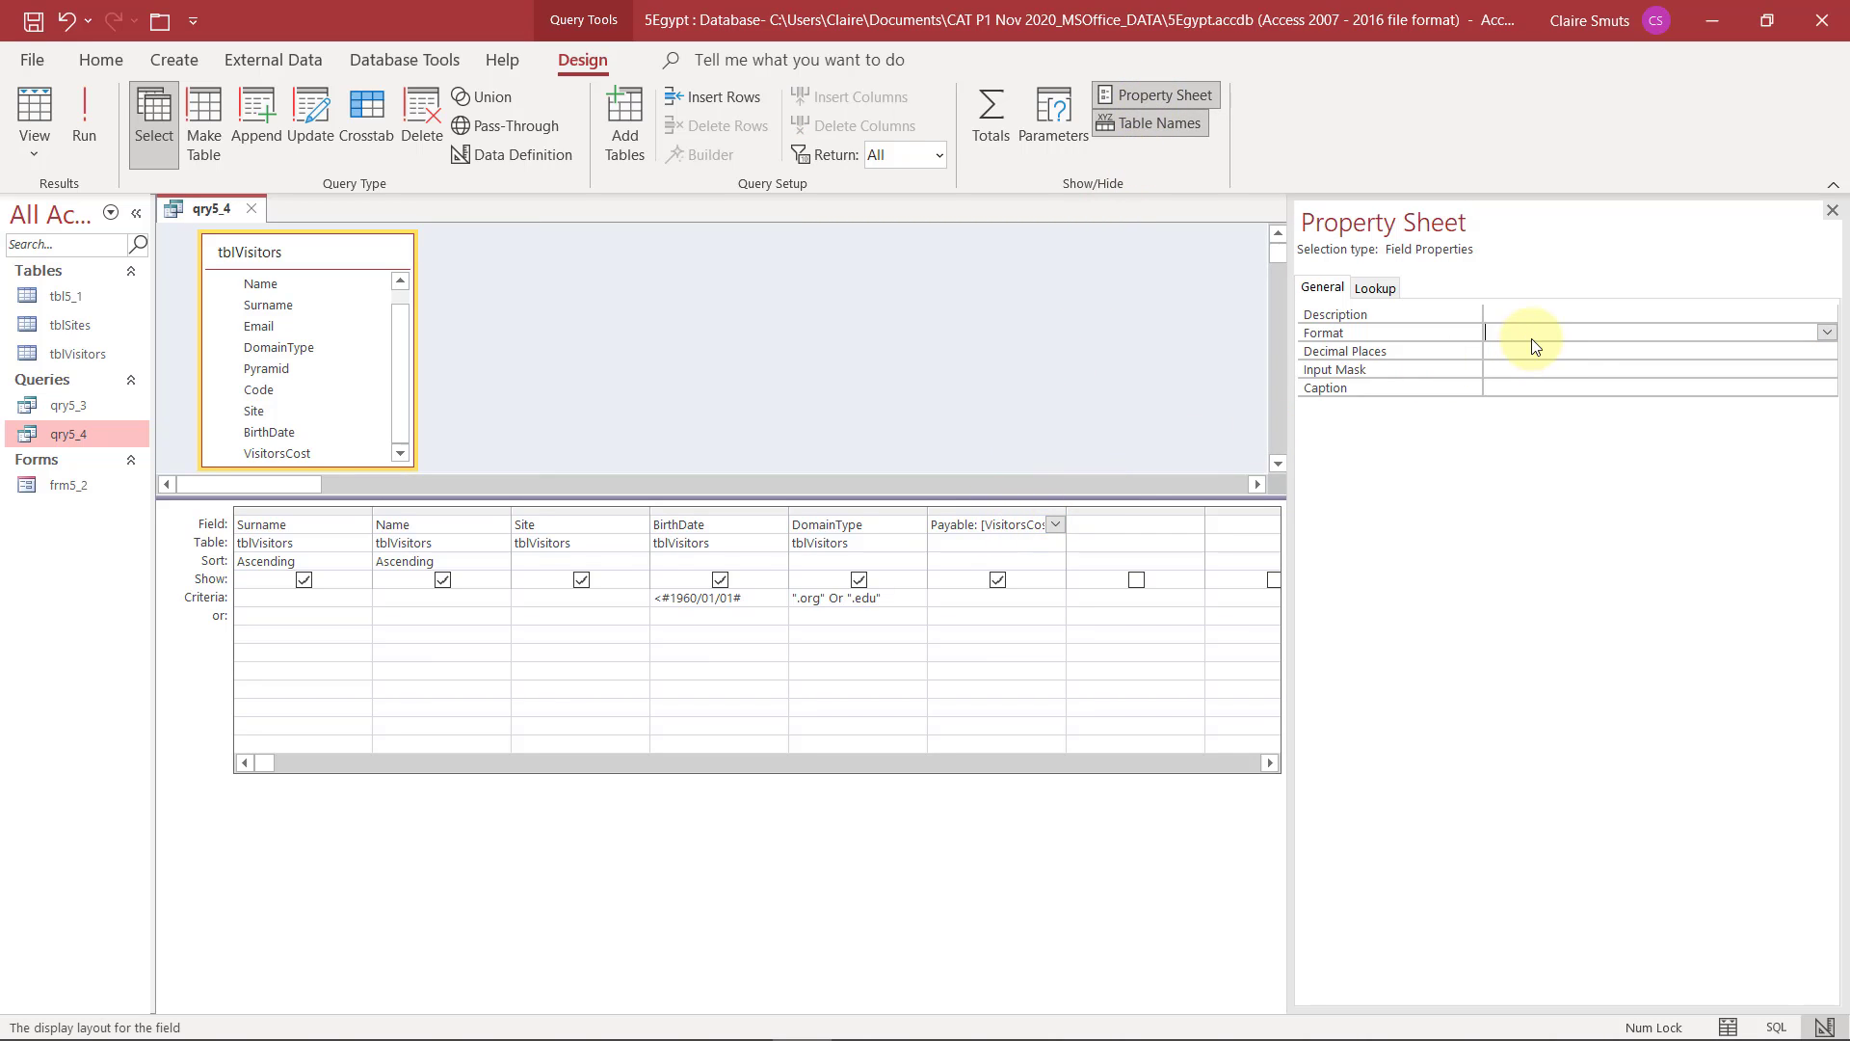
pyautogui.click(1826, 333)
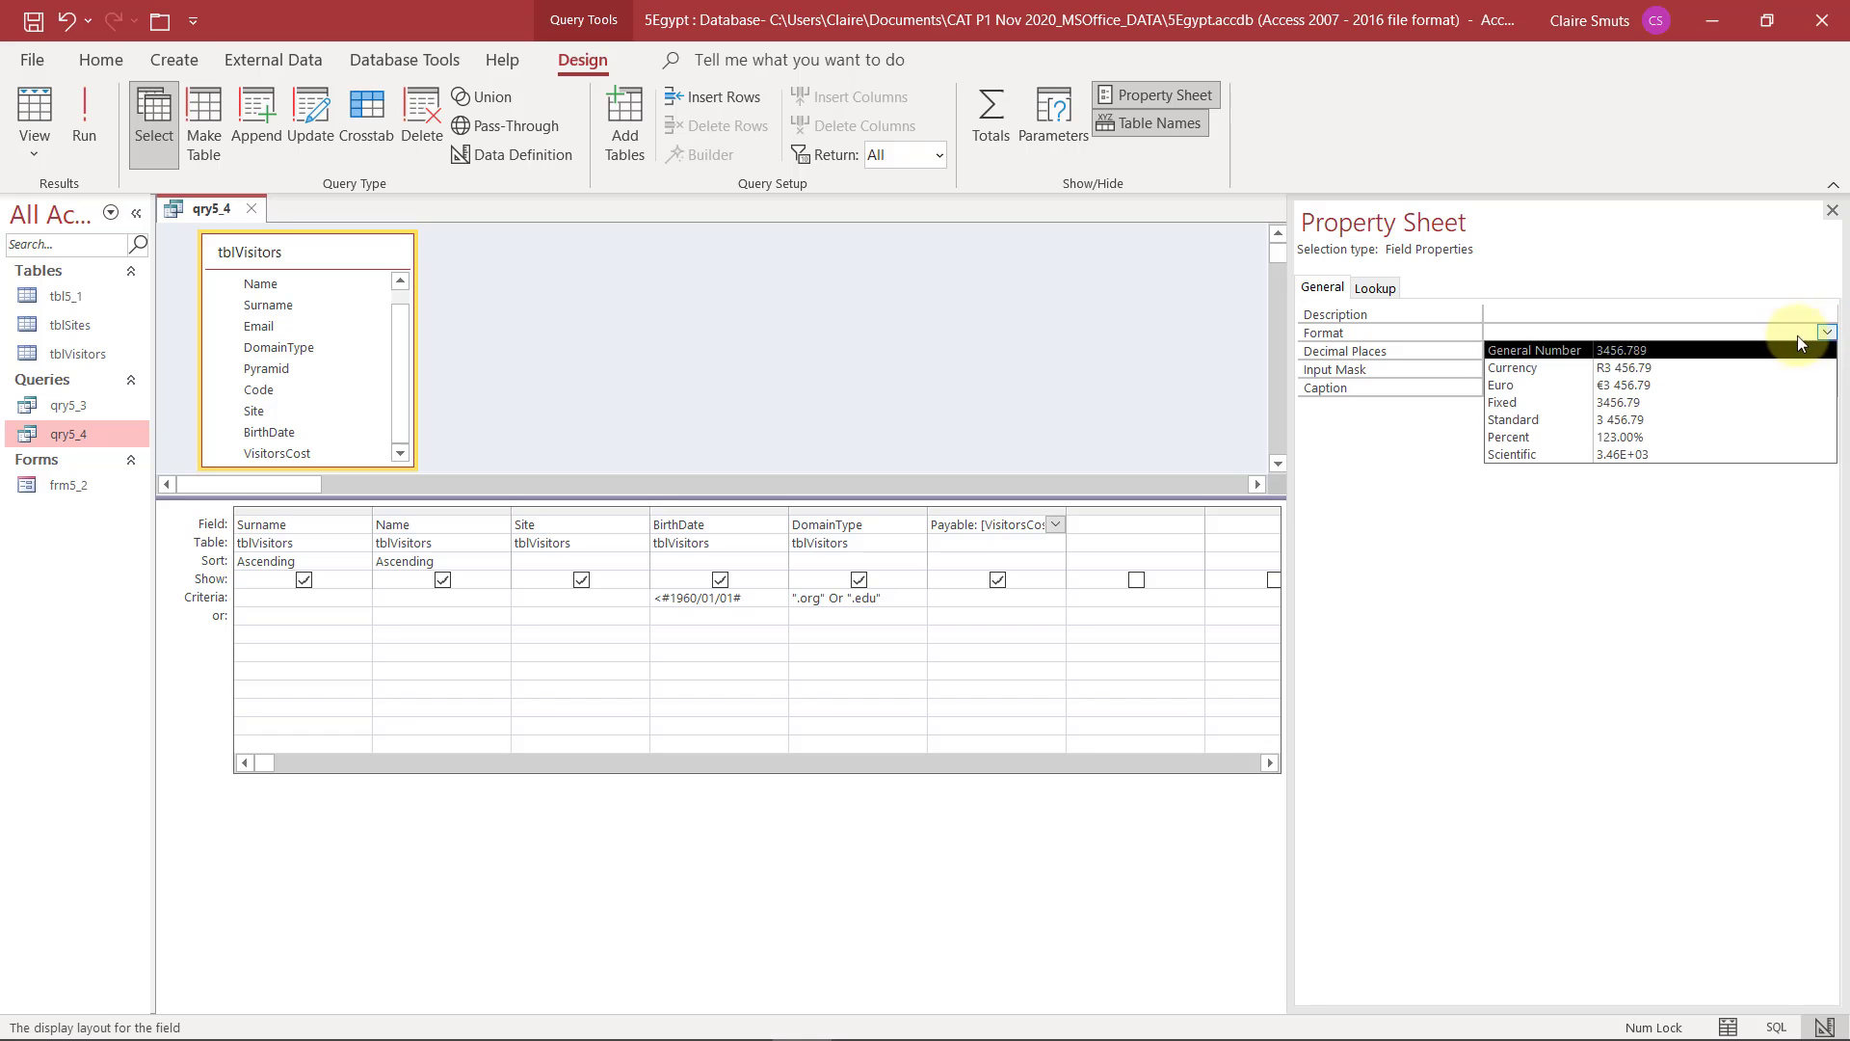
pyautogui.click(1660, 370)
pyautogui.click(1832, 211)
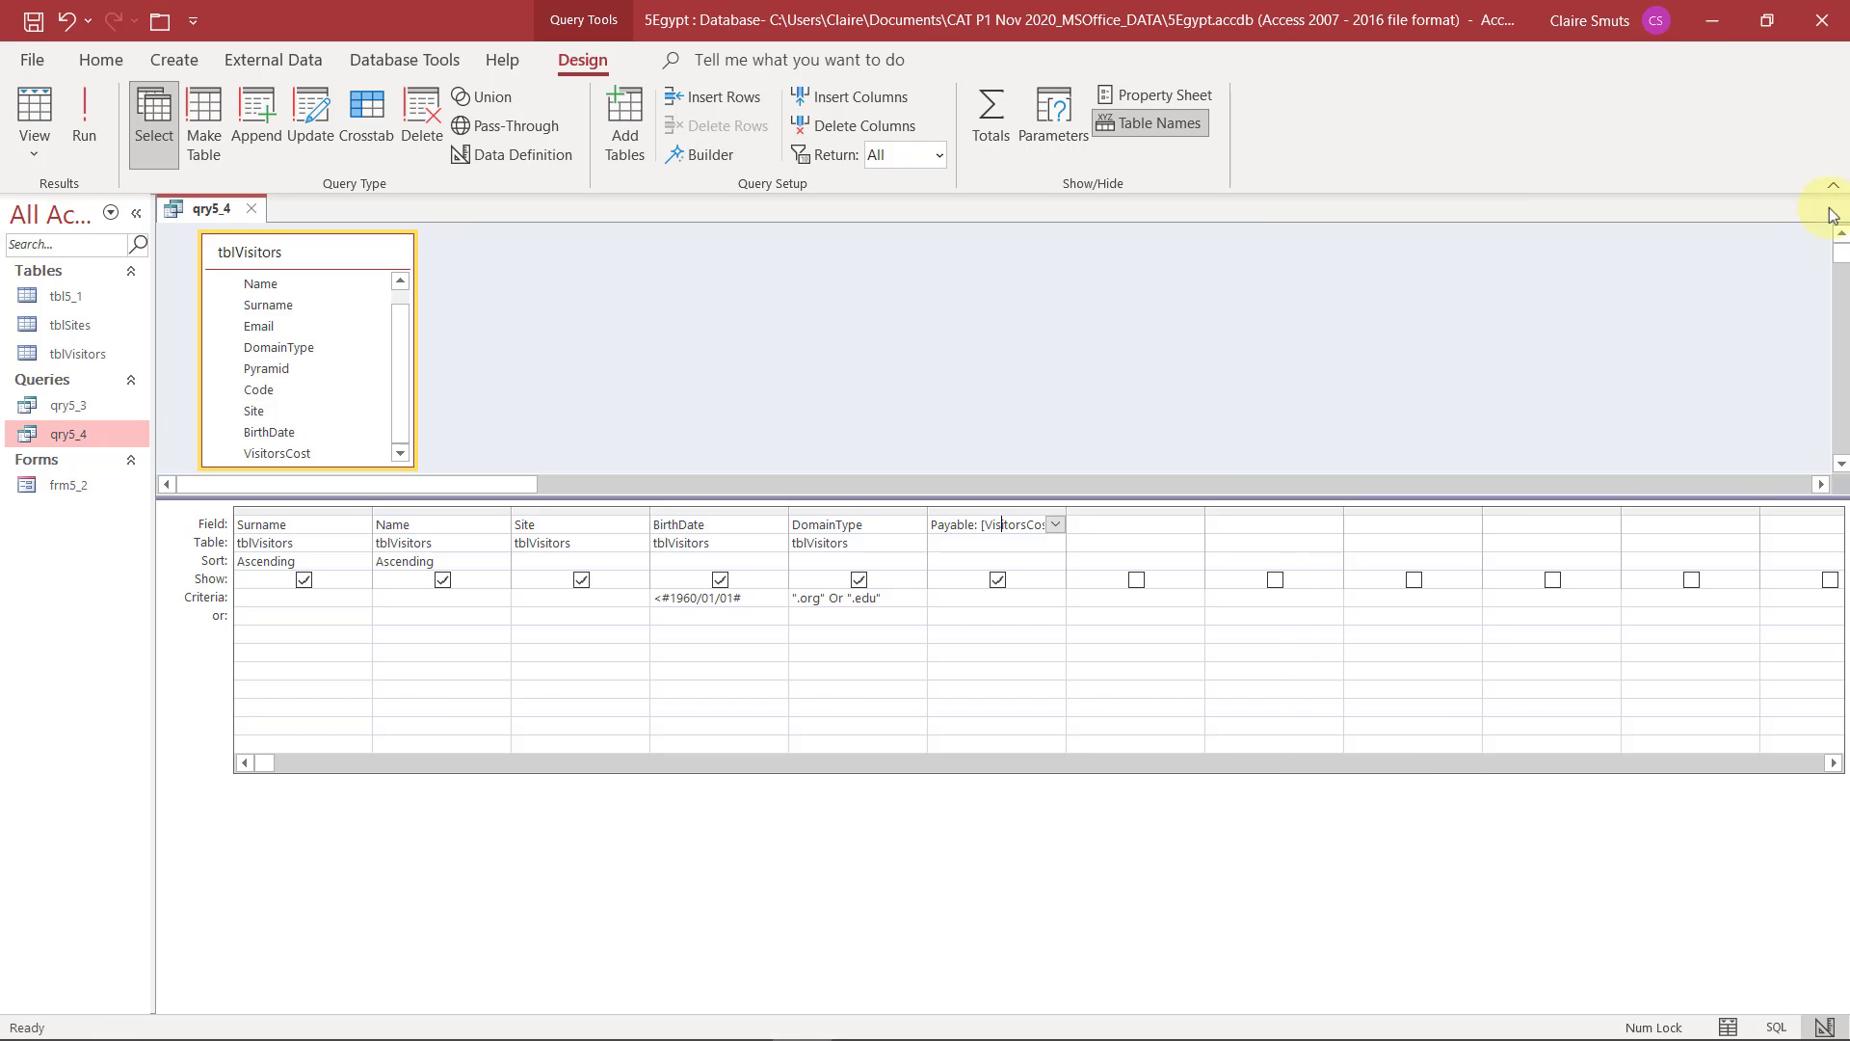
# Run qry5_4 to check the currency format, then save and close the query
pyautogui.click(73, 113)
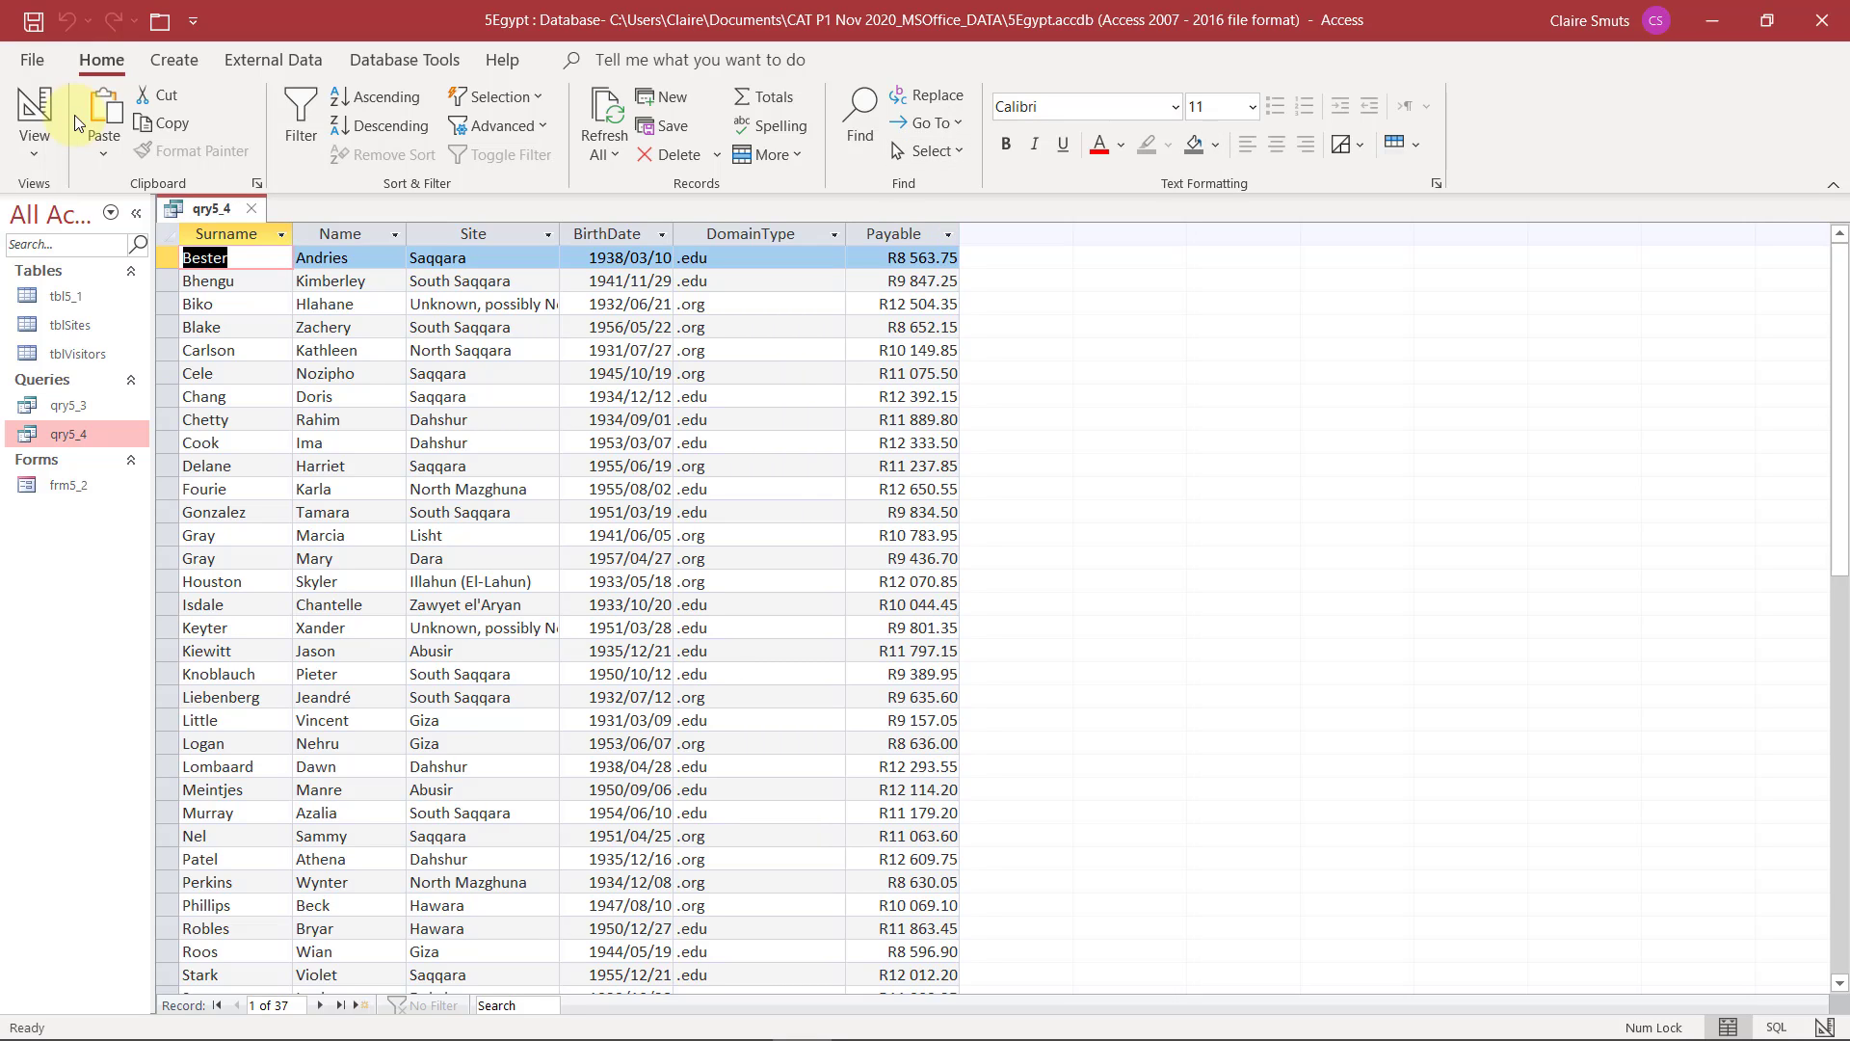
pyautogui.click(32, 24)
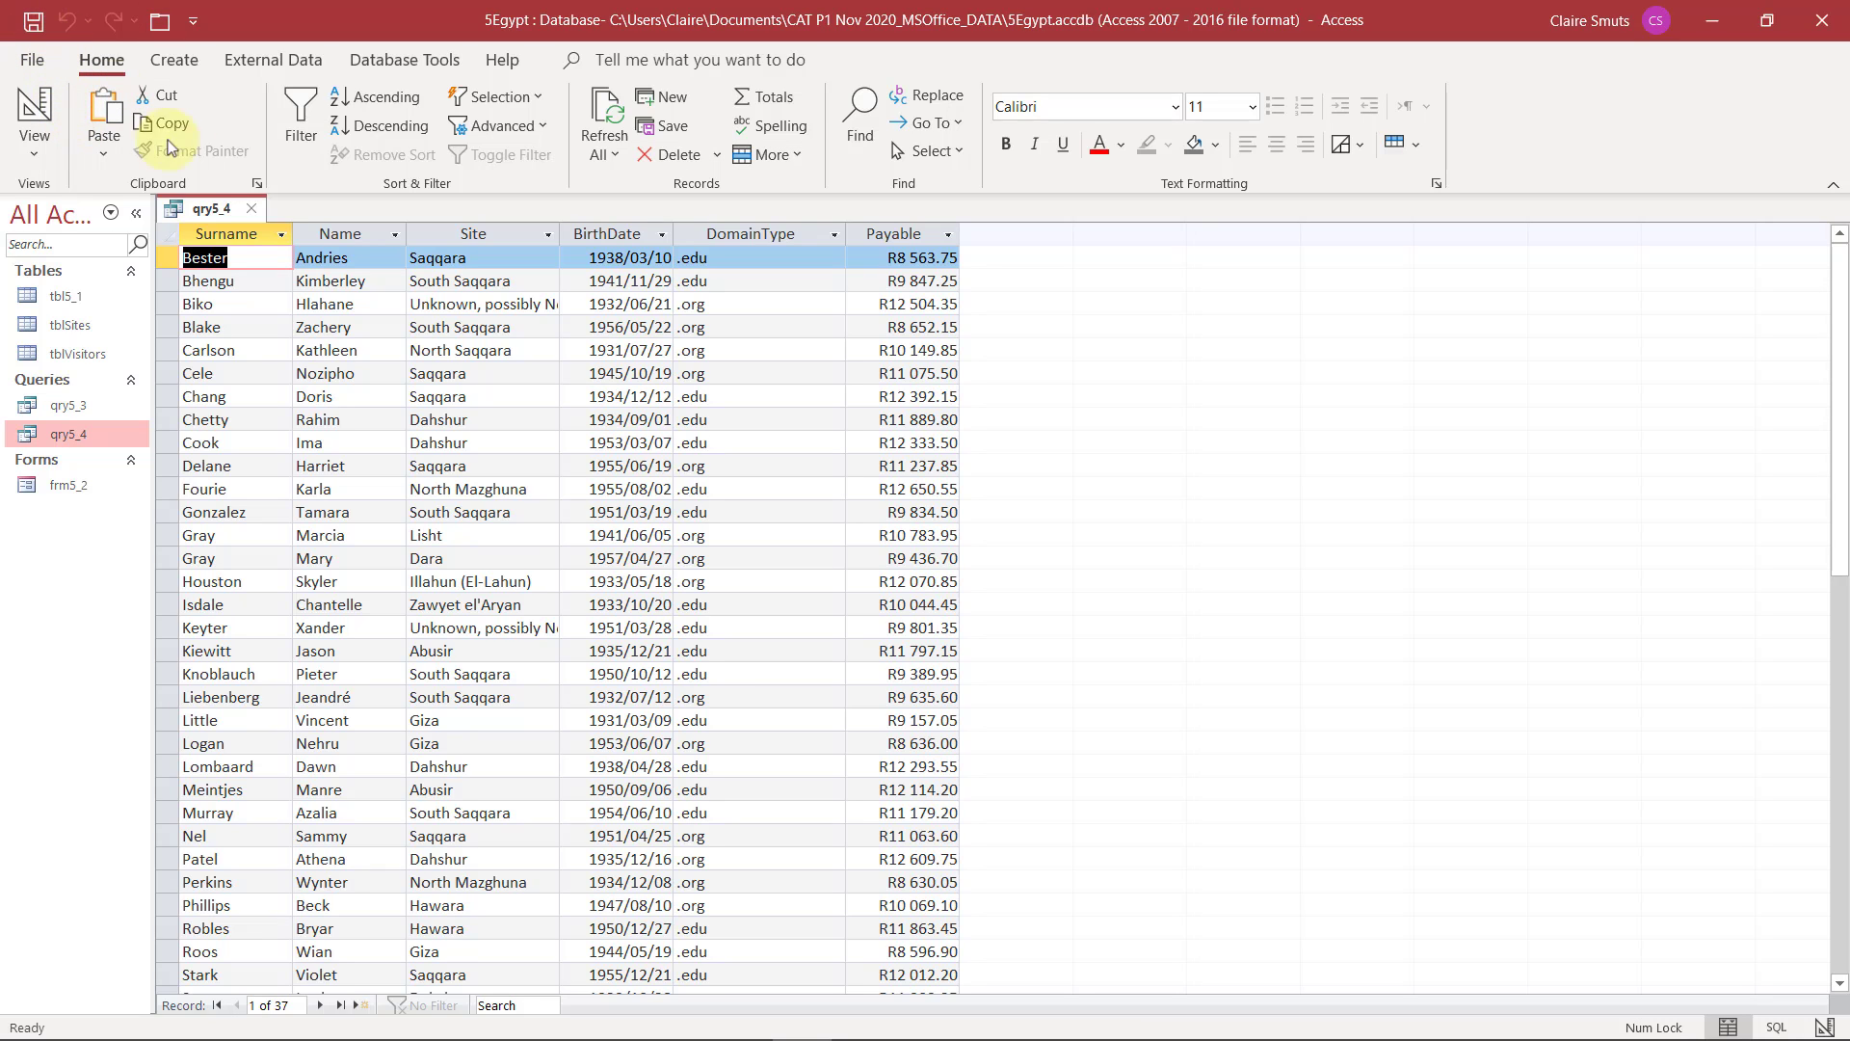
pyautogui.click(250, 209)
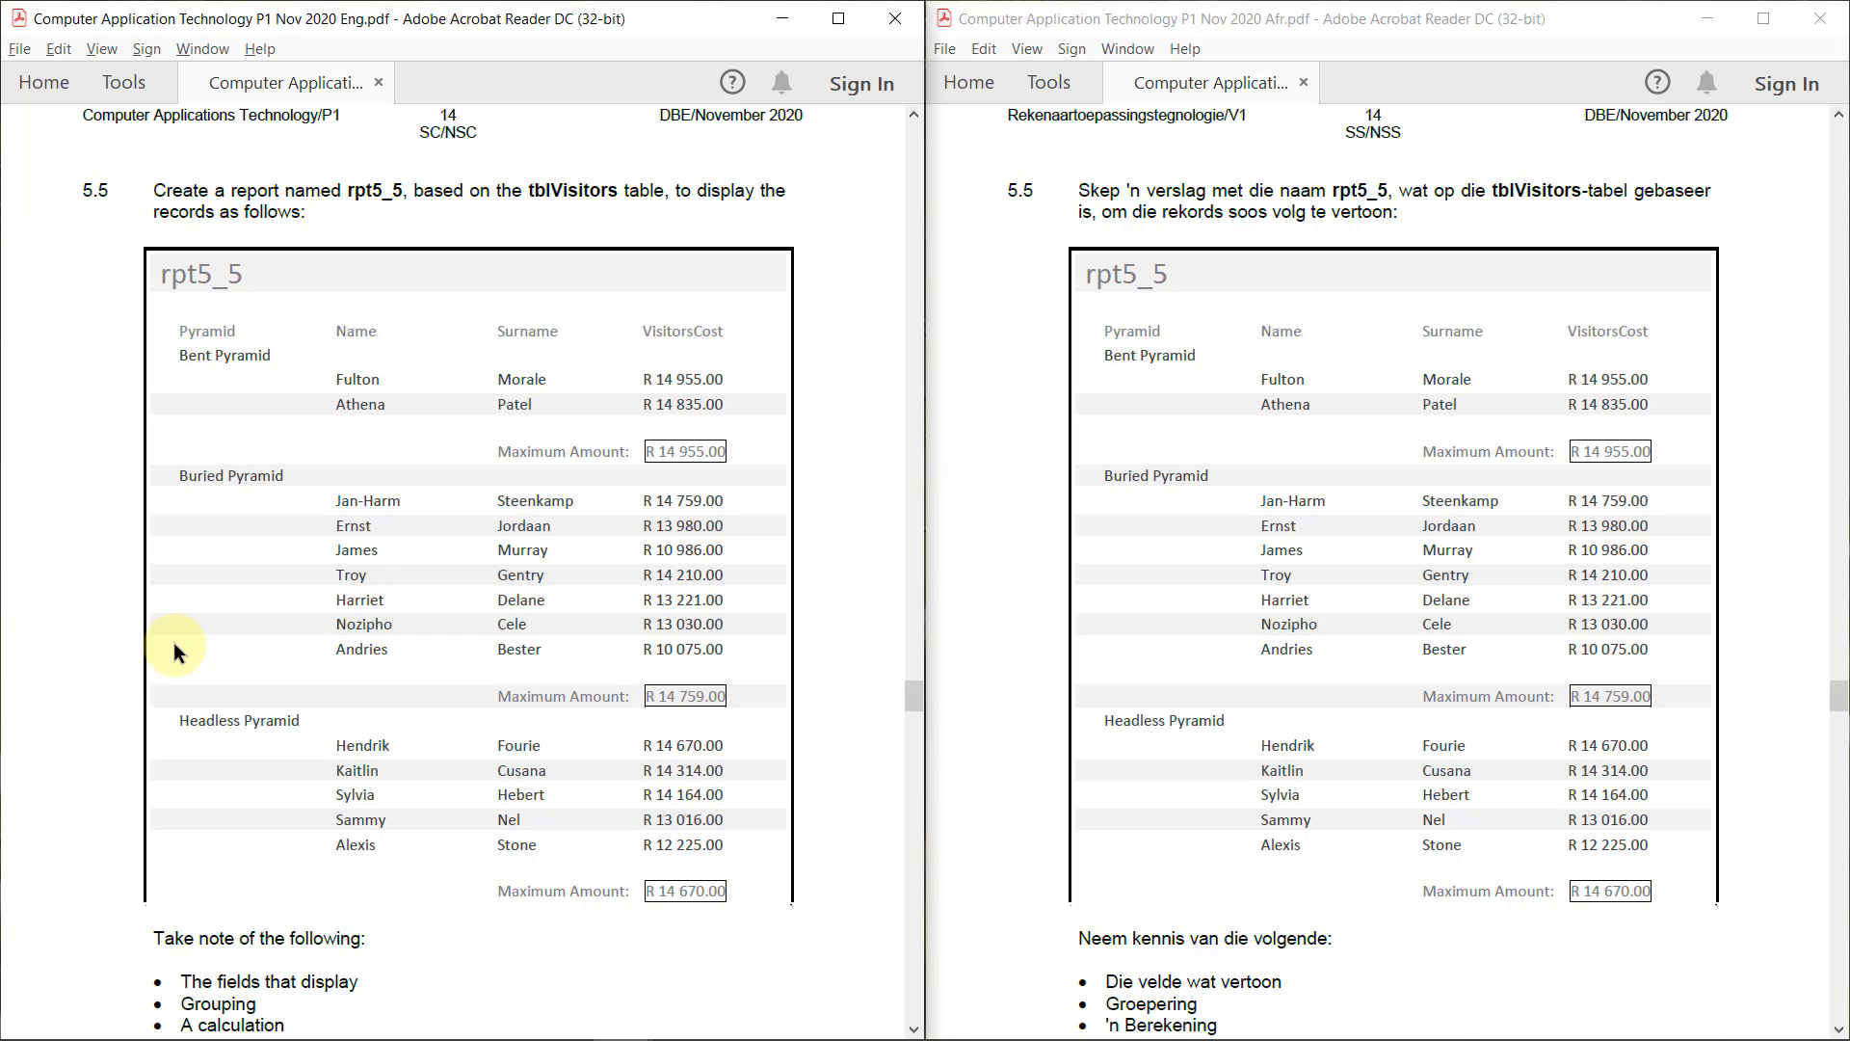
# Read the rpt5_5 layout and requirements of Question 5.5 in the exam PDFs and start the Report Wizard for the tblVisitors table
pyautogui.scroll(-2, 173, 641)
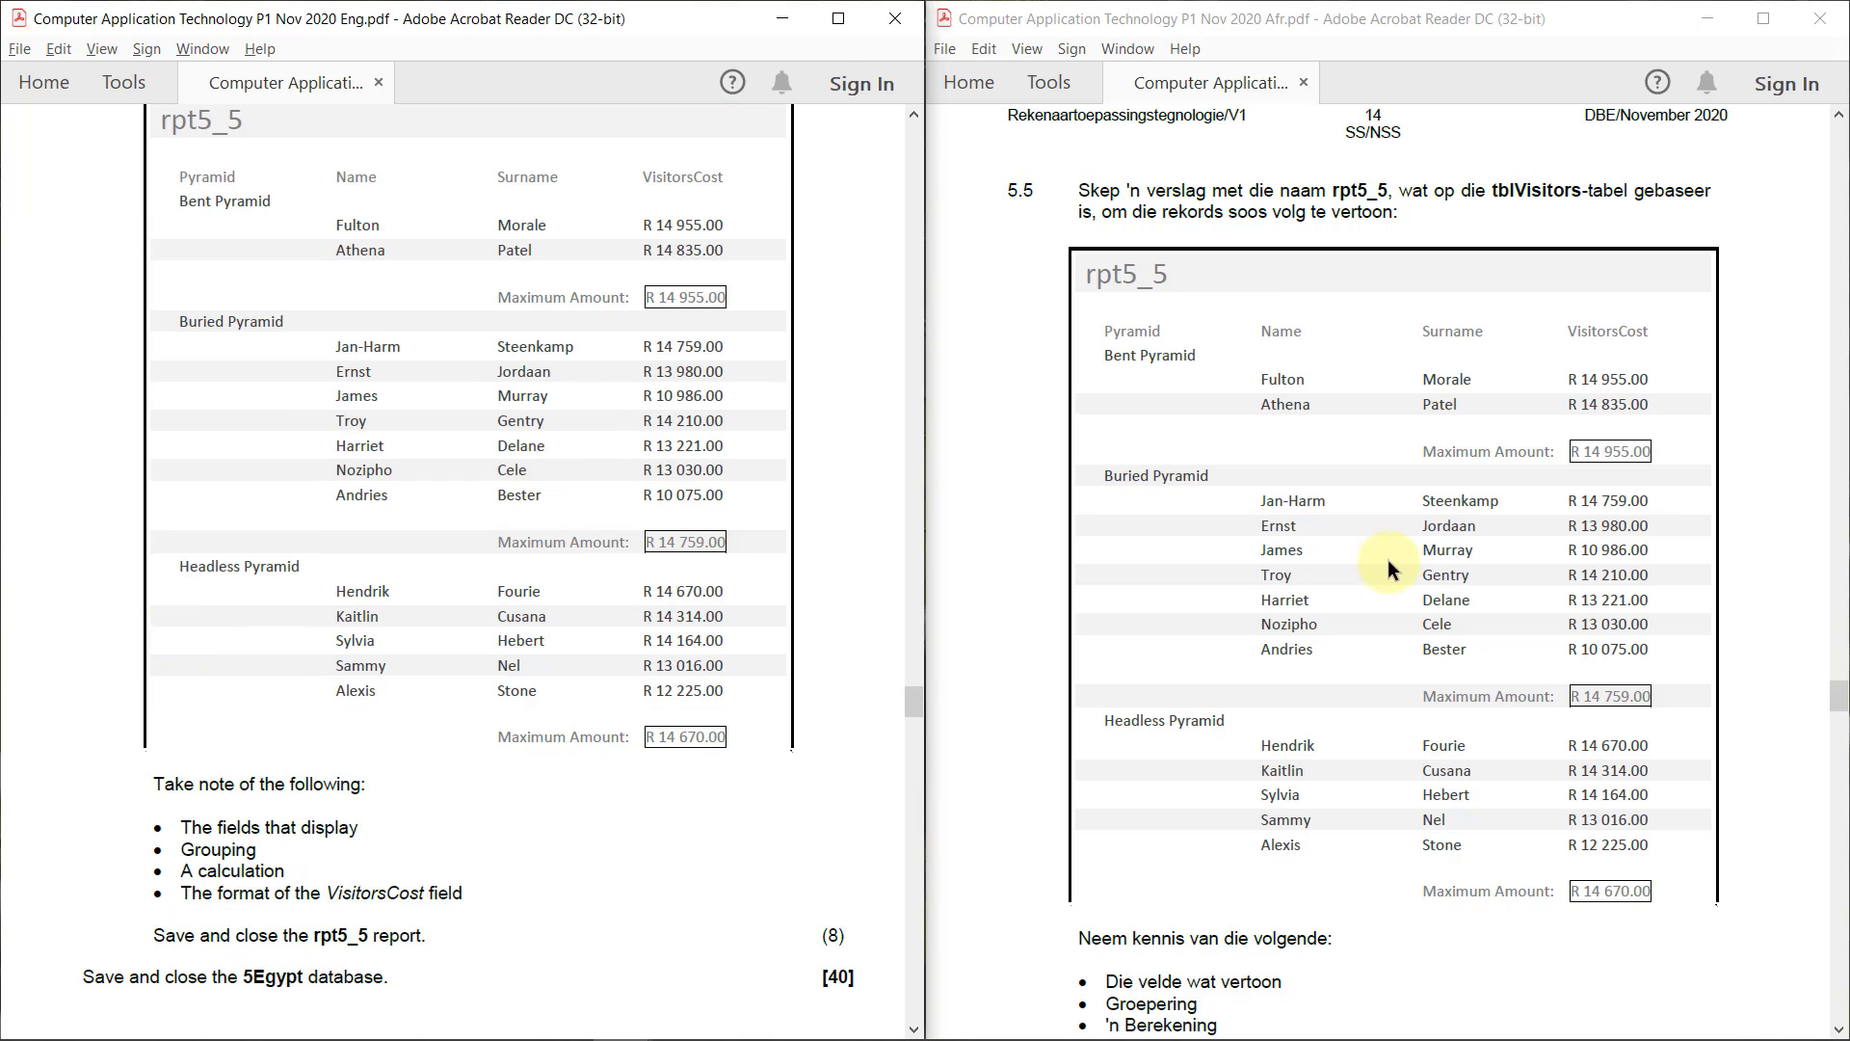
pyautogui.scroll(-2, 1389, 568)
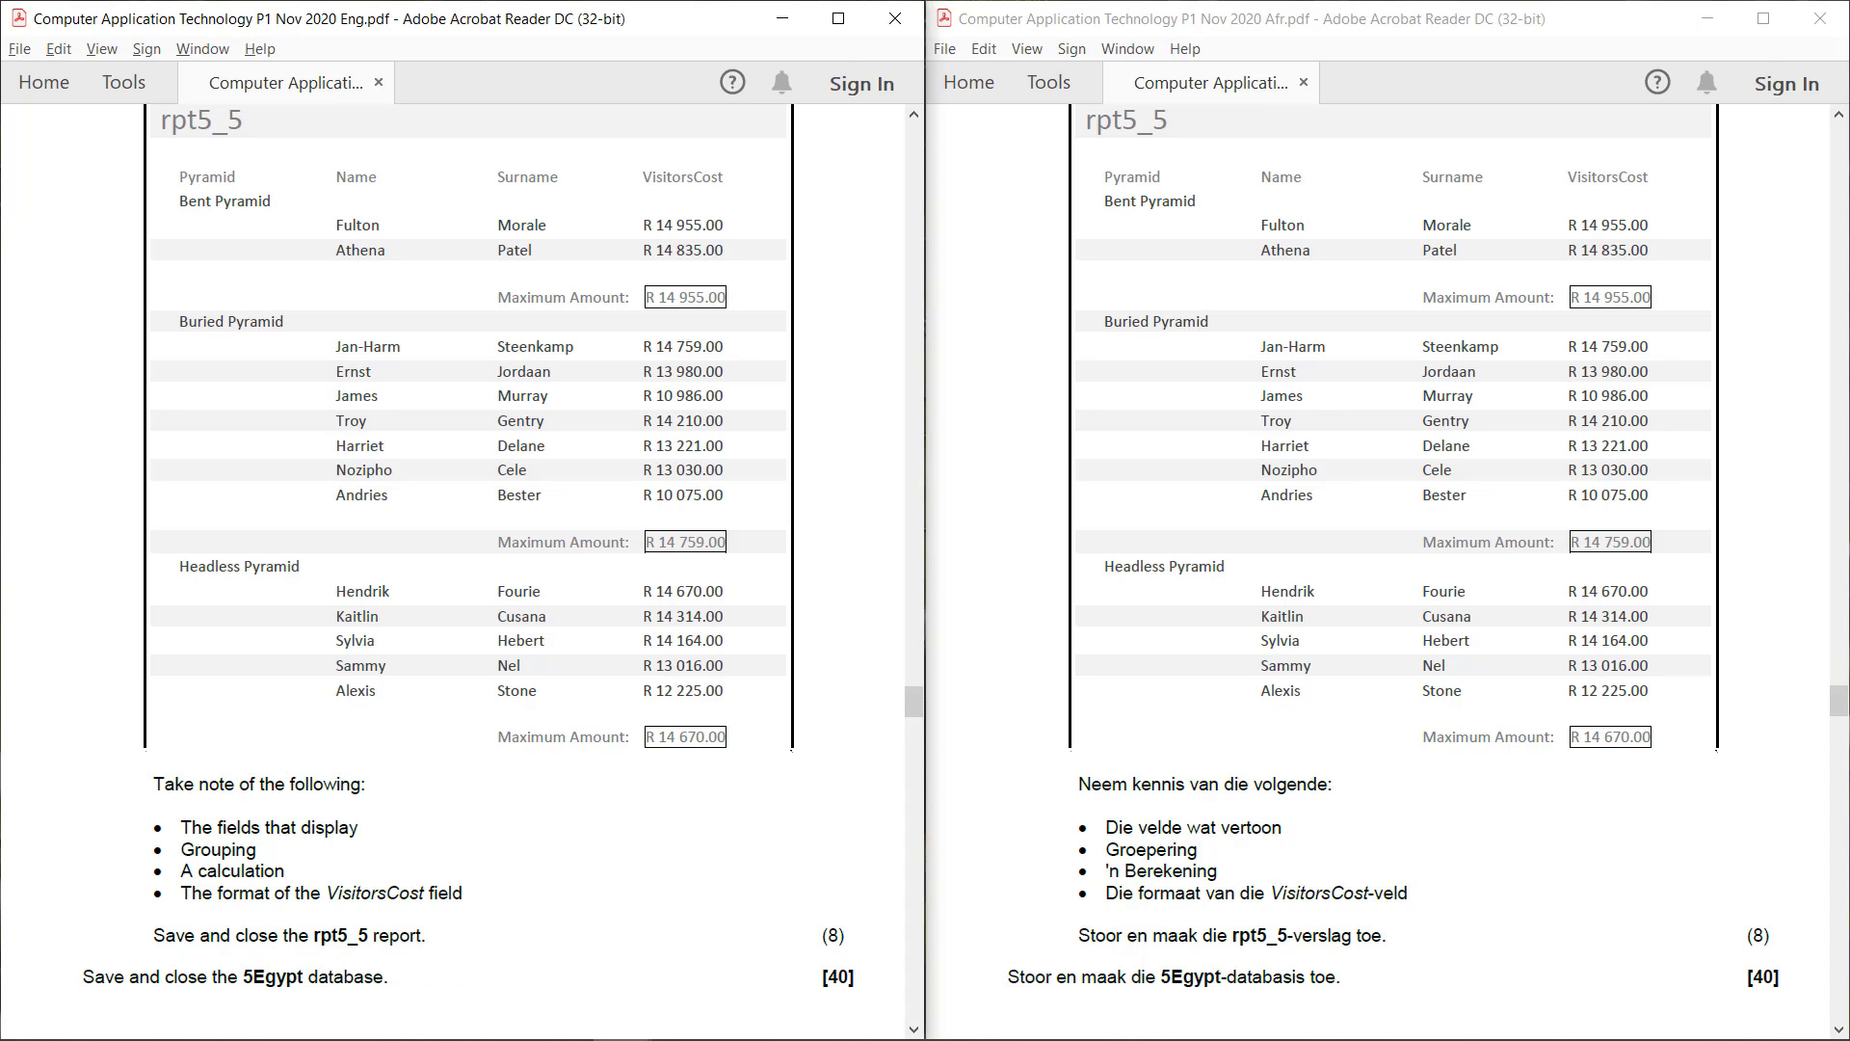
pyautogui.scroll(3, 194, 505)
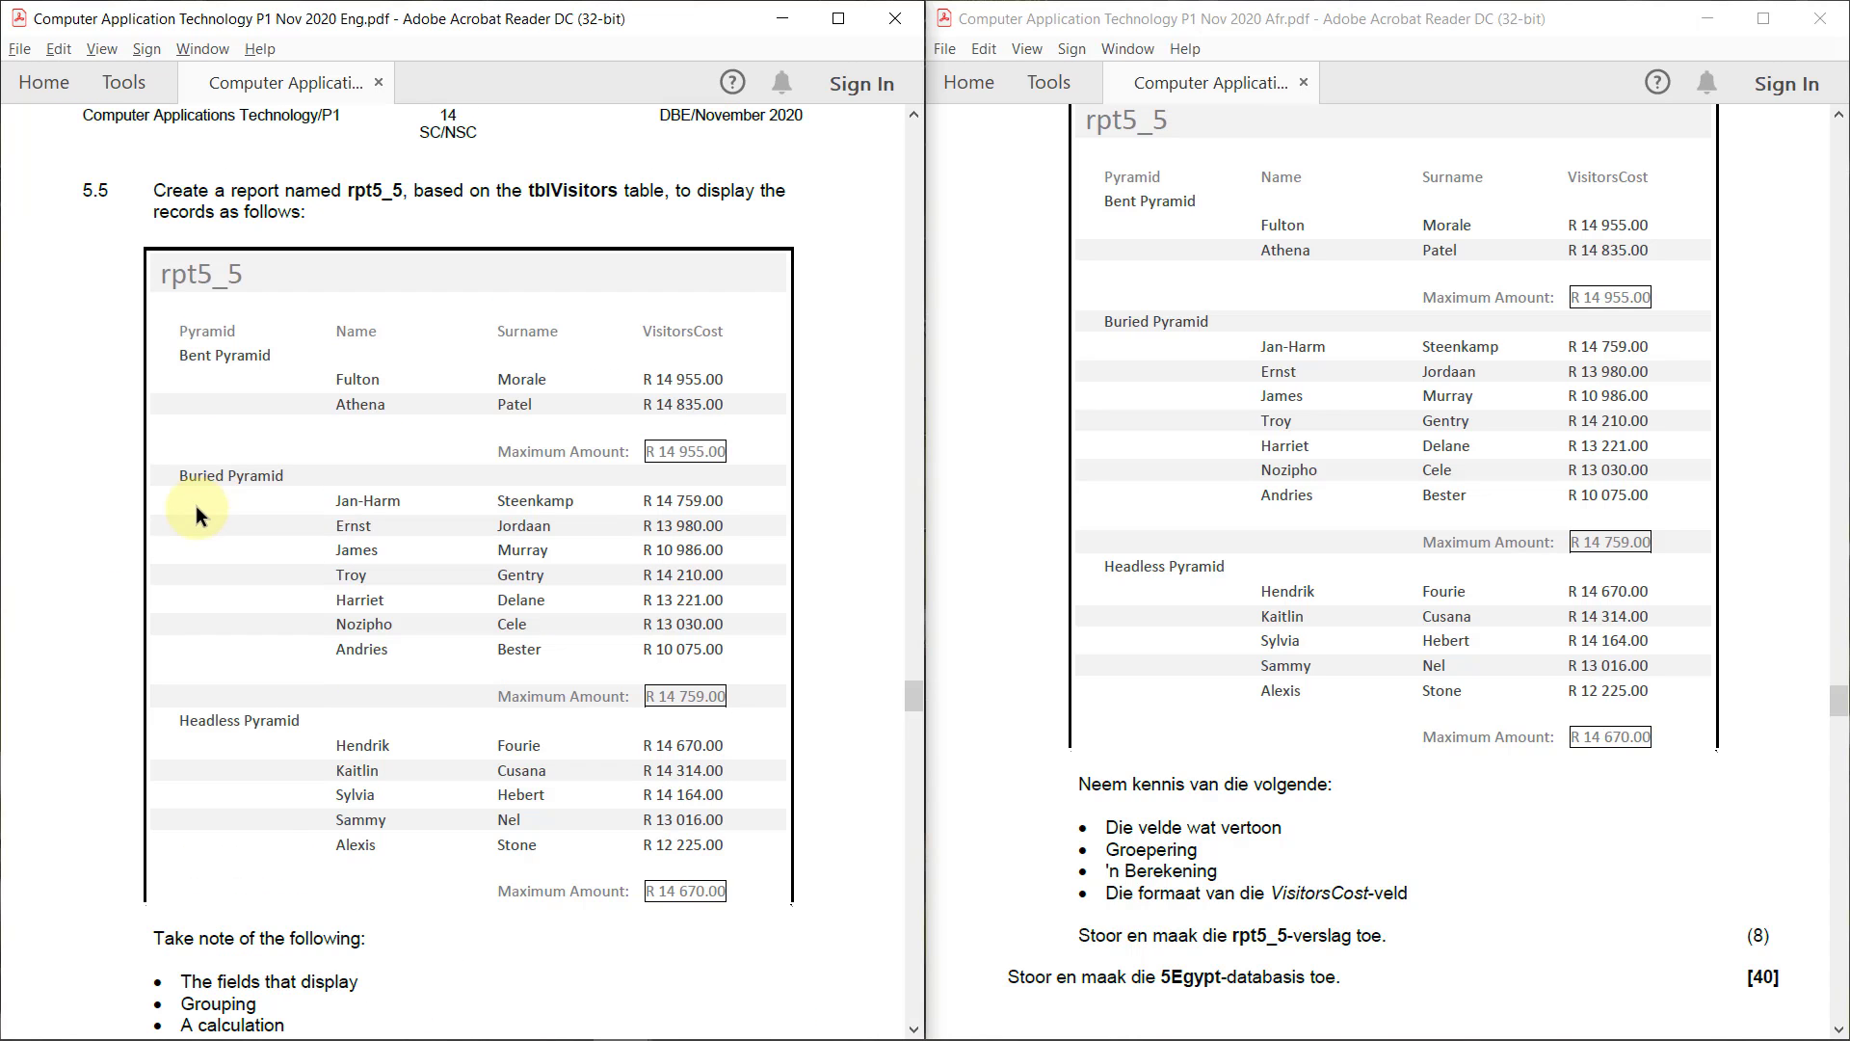
pyautogui.scroll(-4, 194, 505)
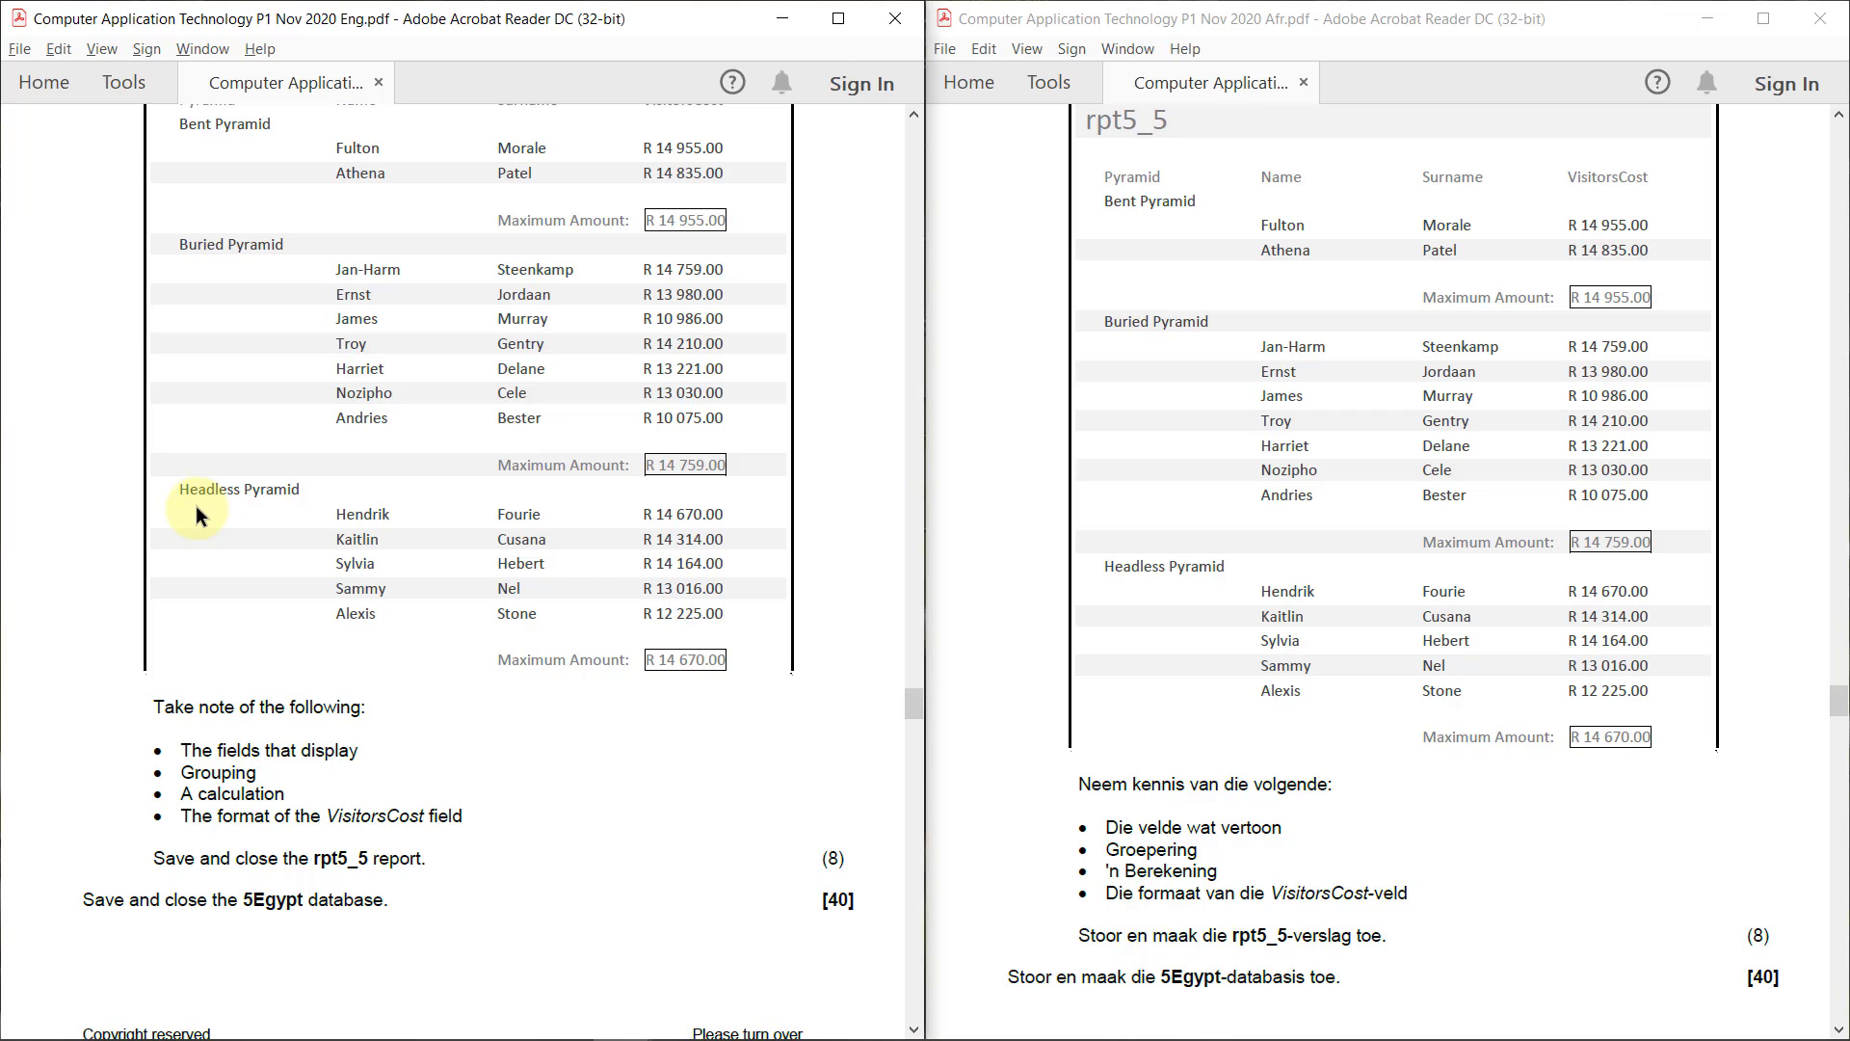
pyautogui.scroll(1, 196, 507)
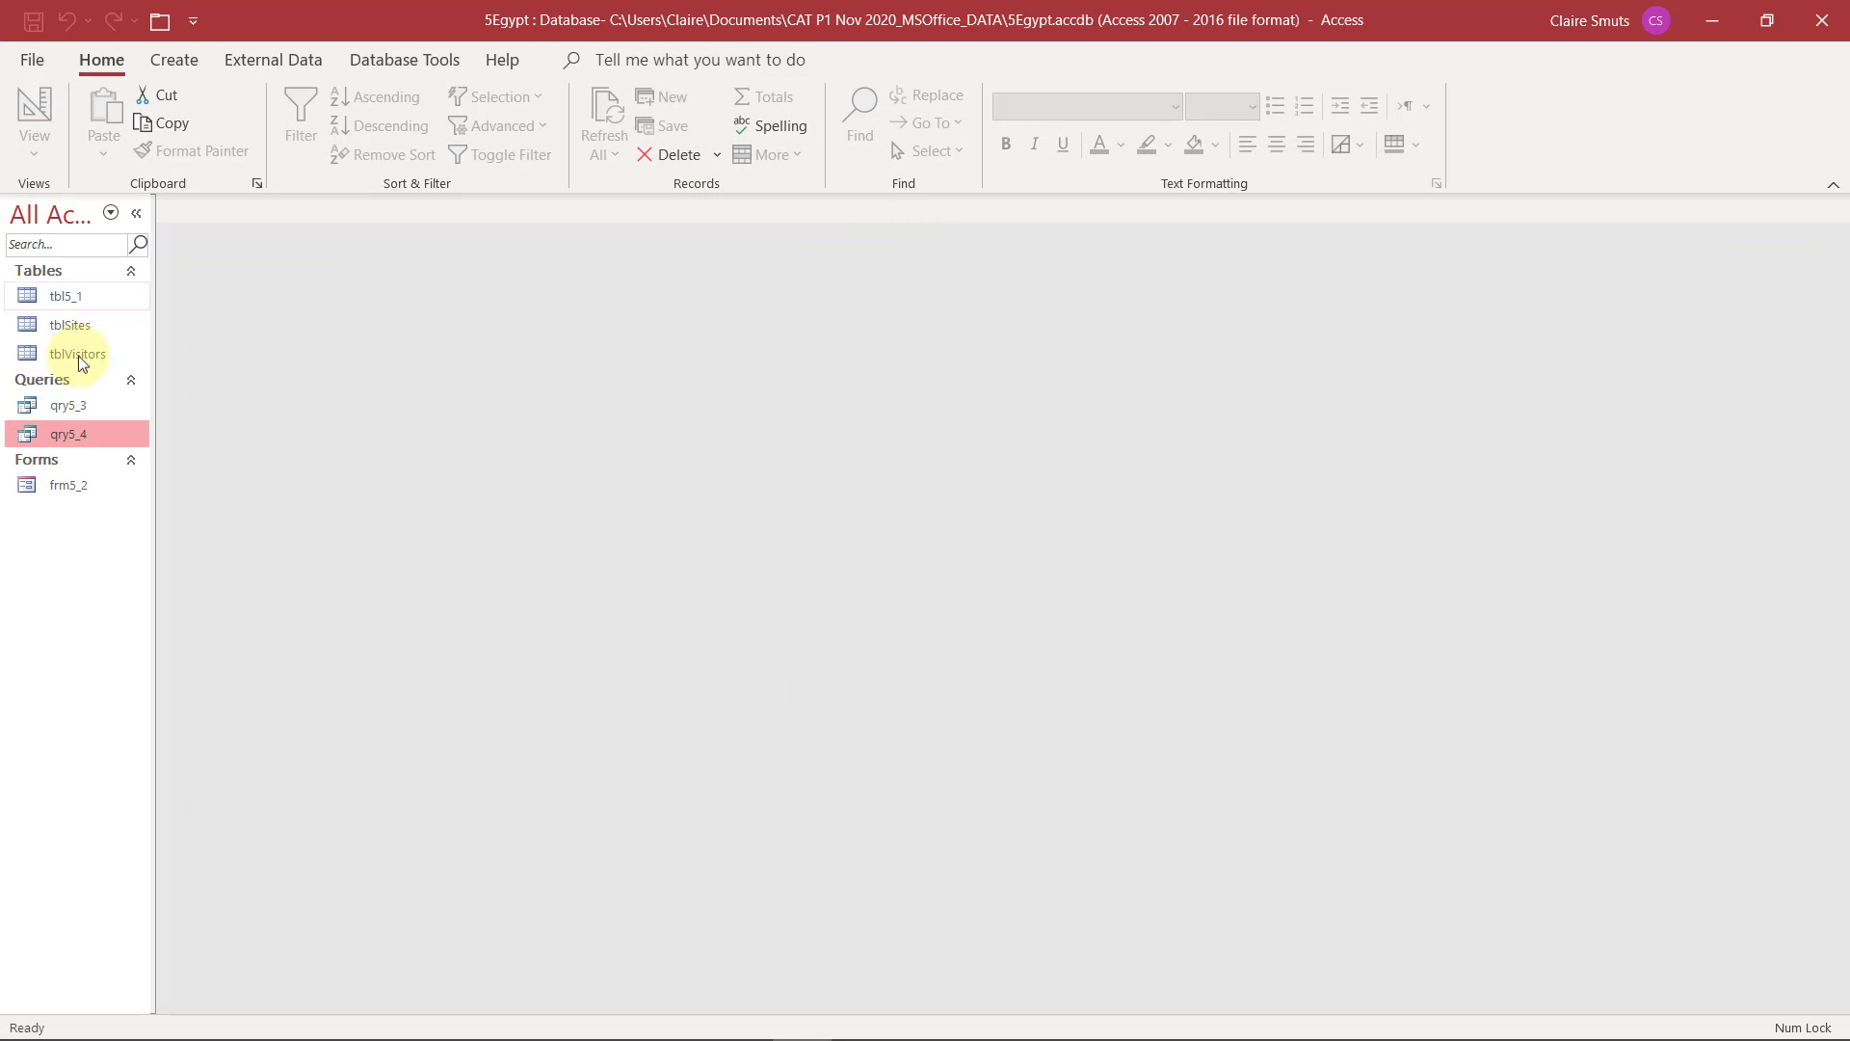
pyautogui.click(92, 354)
pyautogui.click(188, 60)
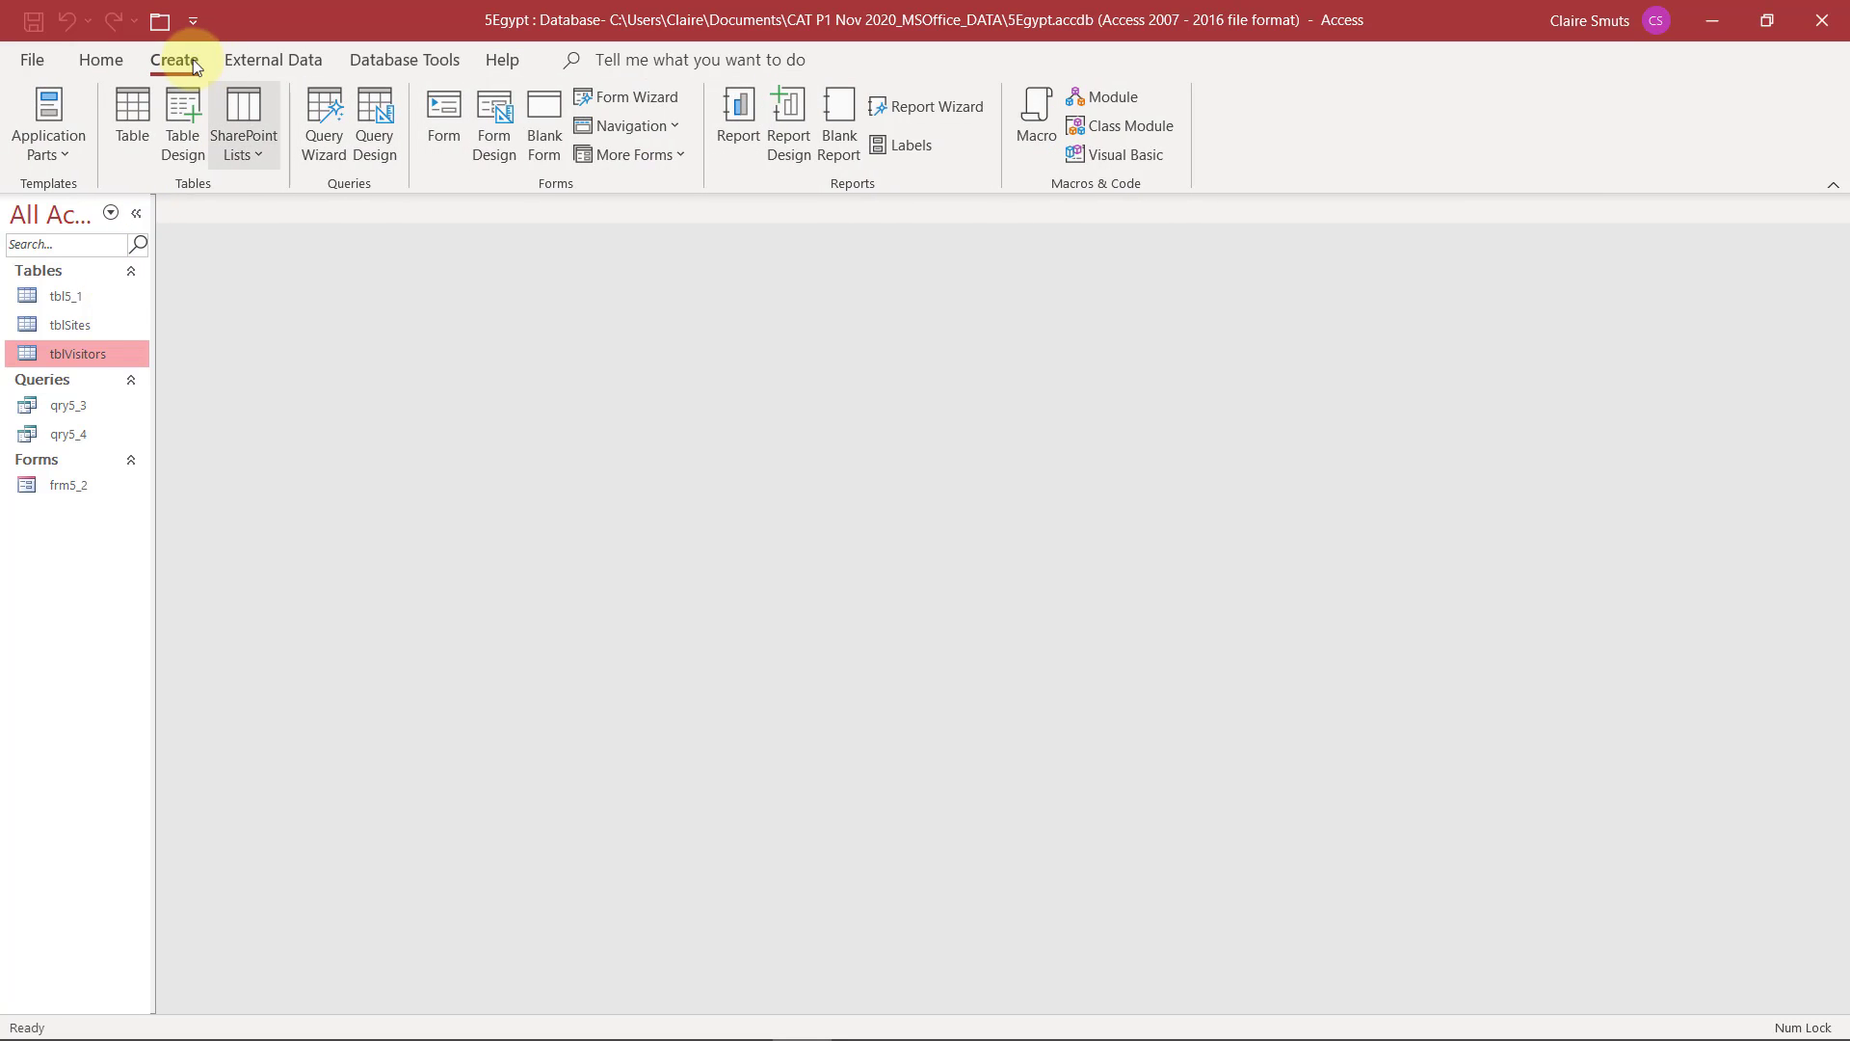
pyautogui.click(923, 106)
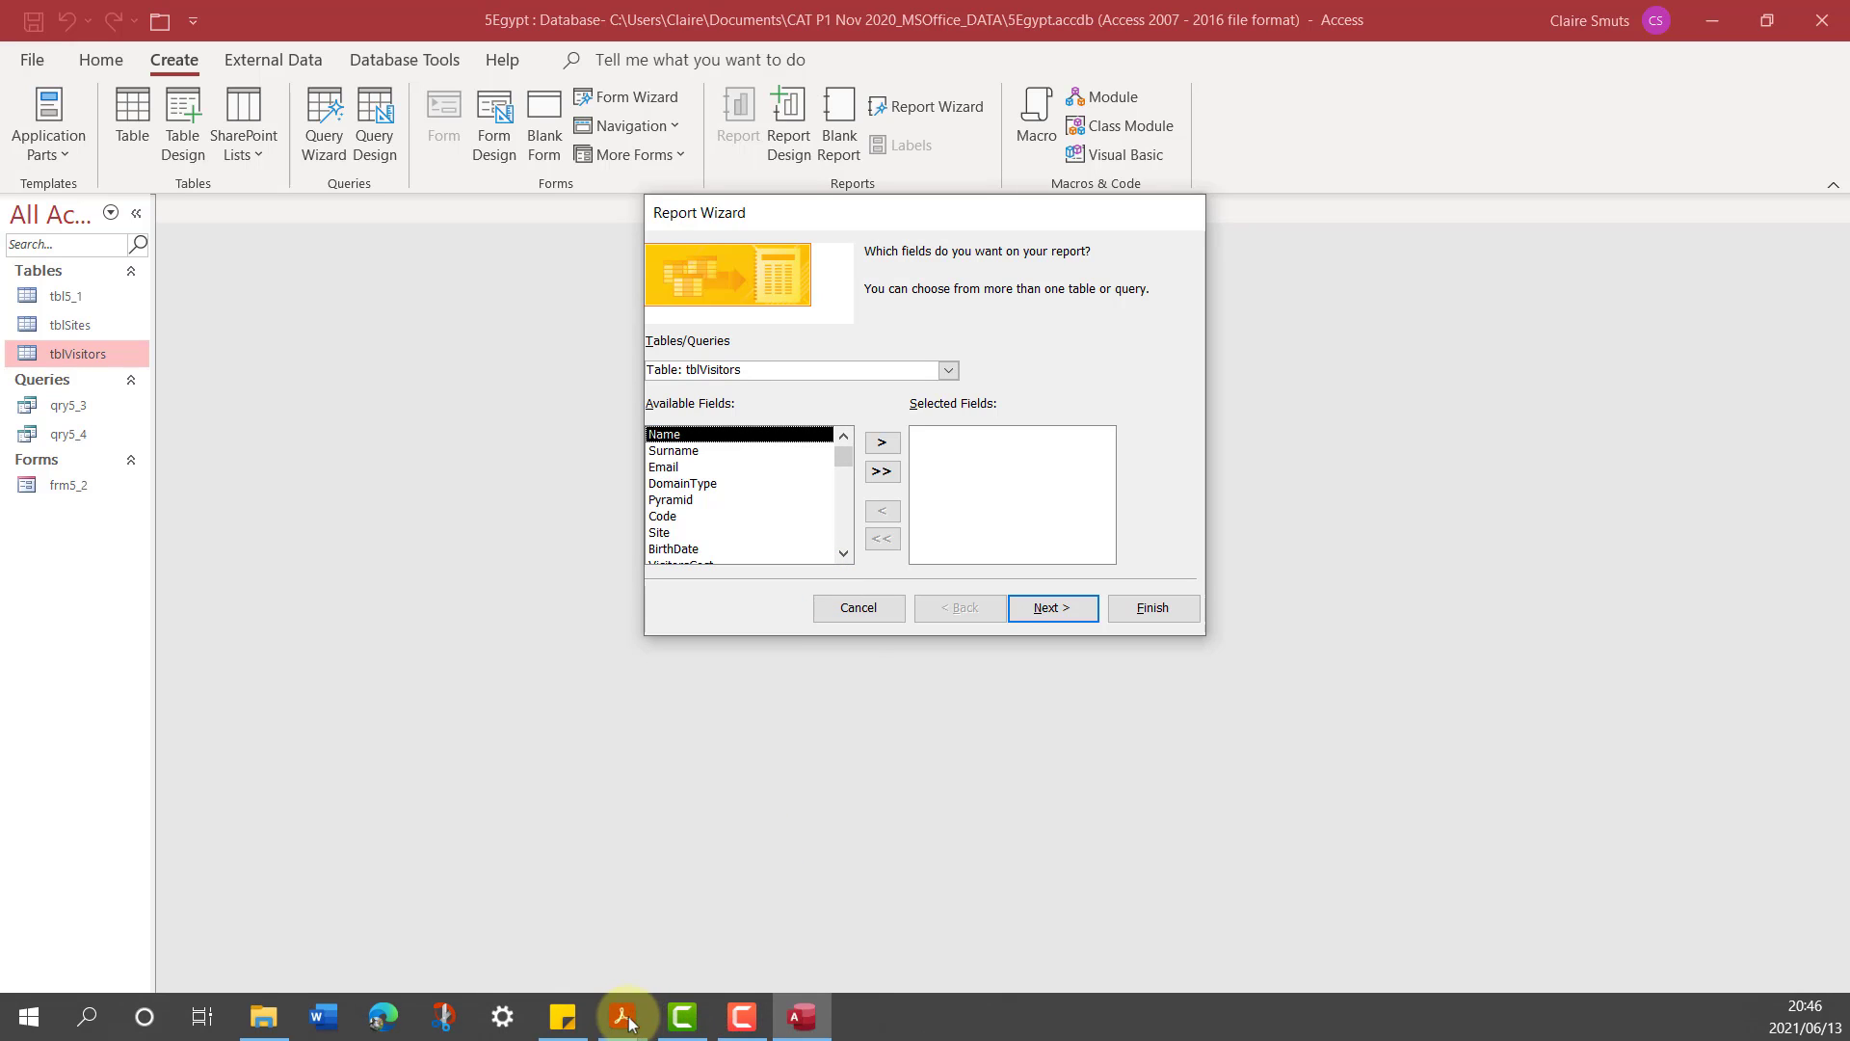
pyautogui.moveTo(621, 1017)
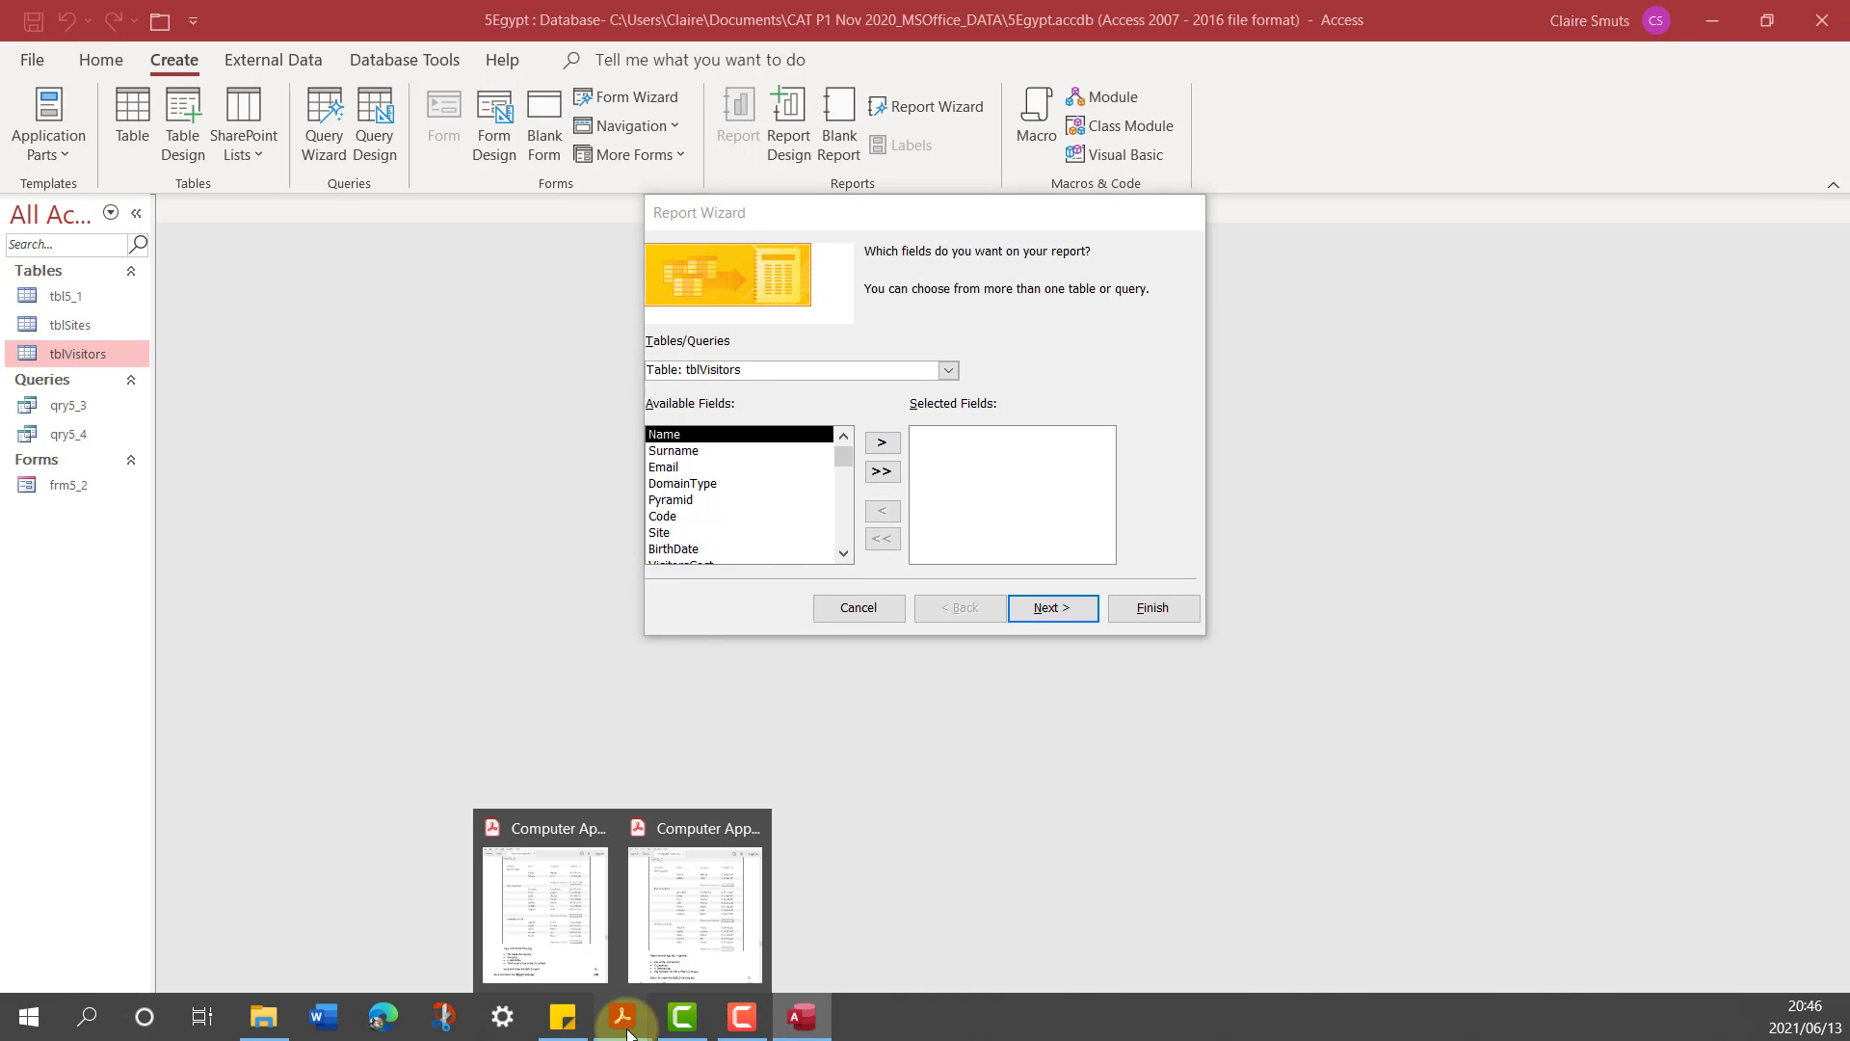
# Check the report layout in the exam PDF and add the fields Pyramid, Name, Surname and VisitorsCost to the report
pyautogui.click(566, 934)
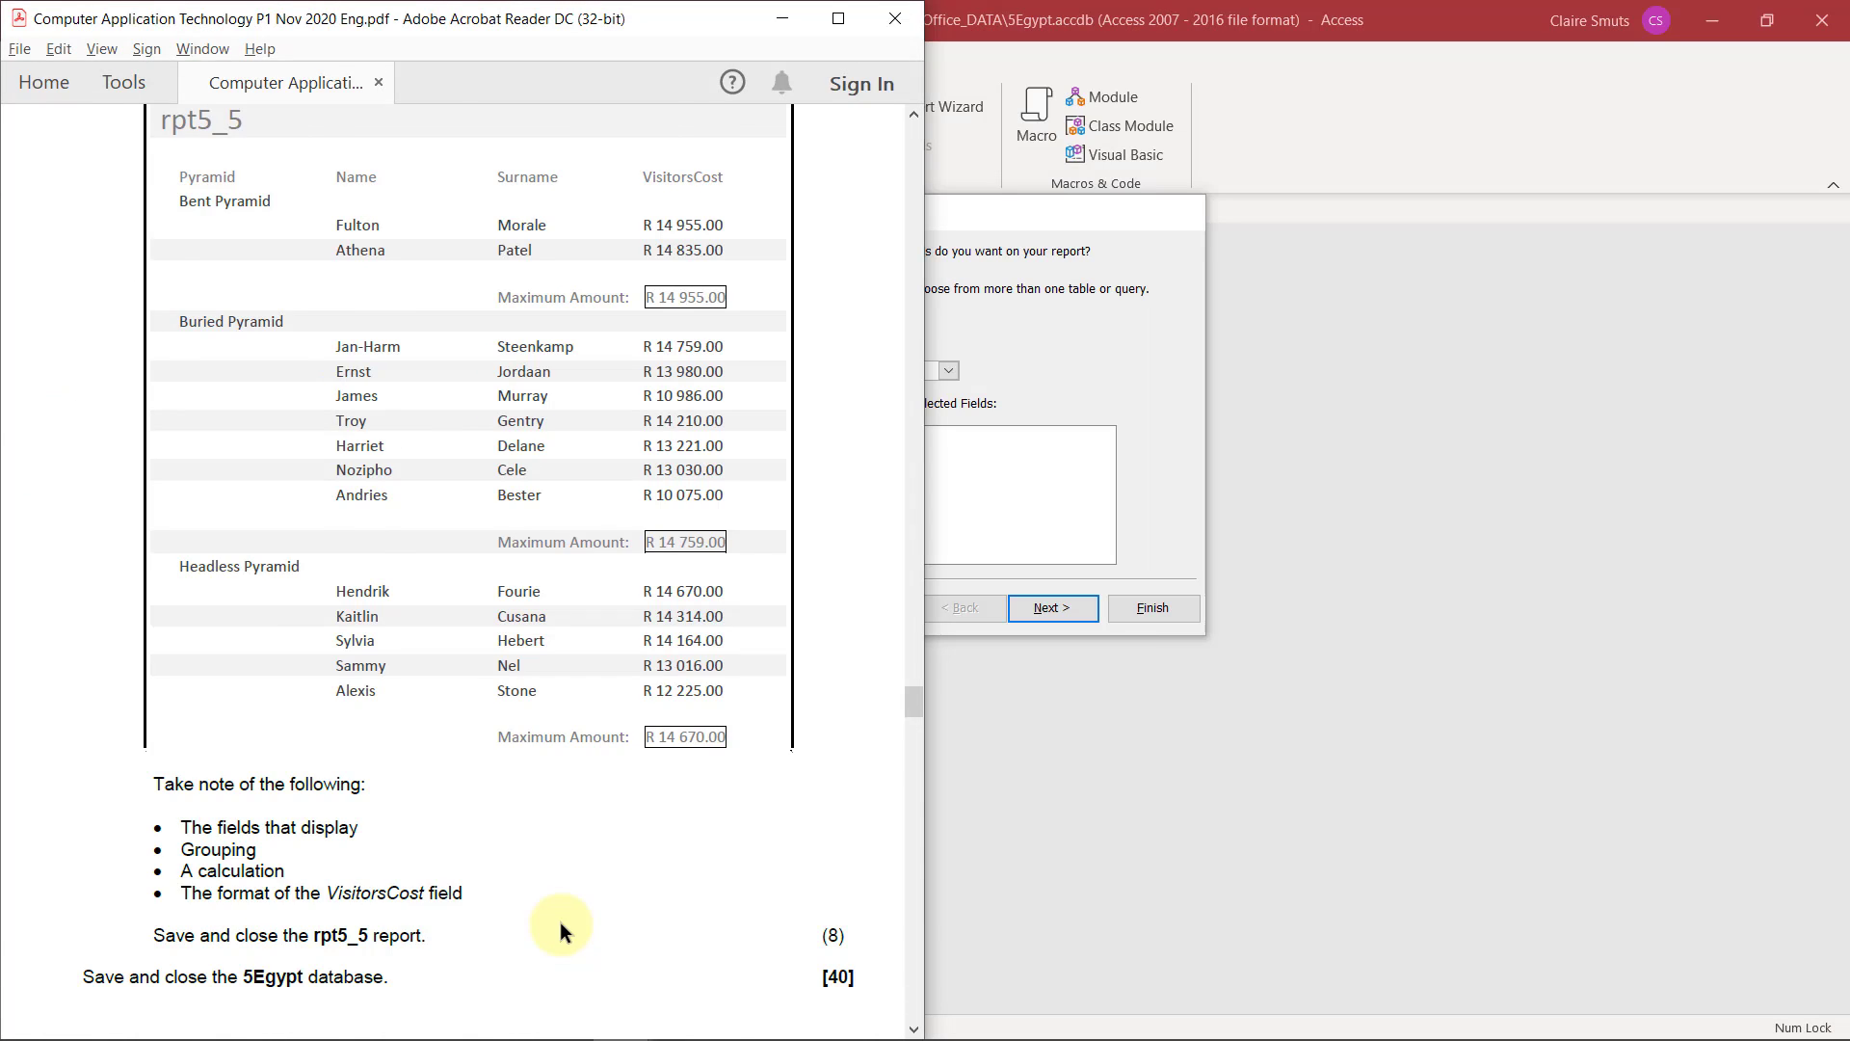
pyautogui.scroll(2, 560, 927)
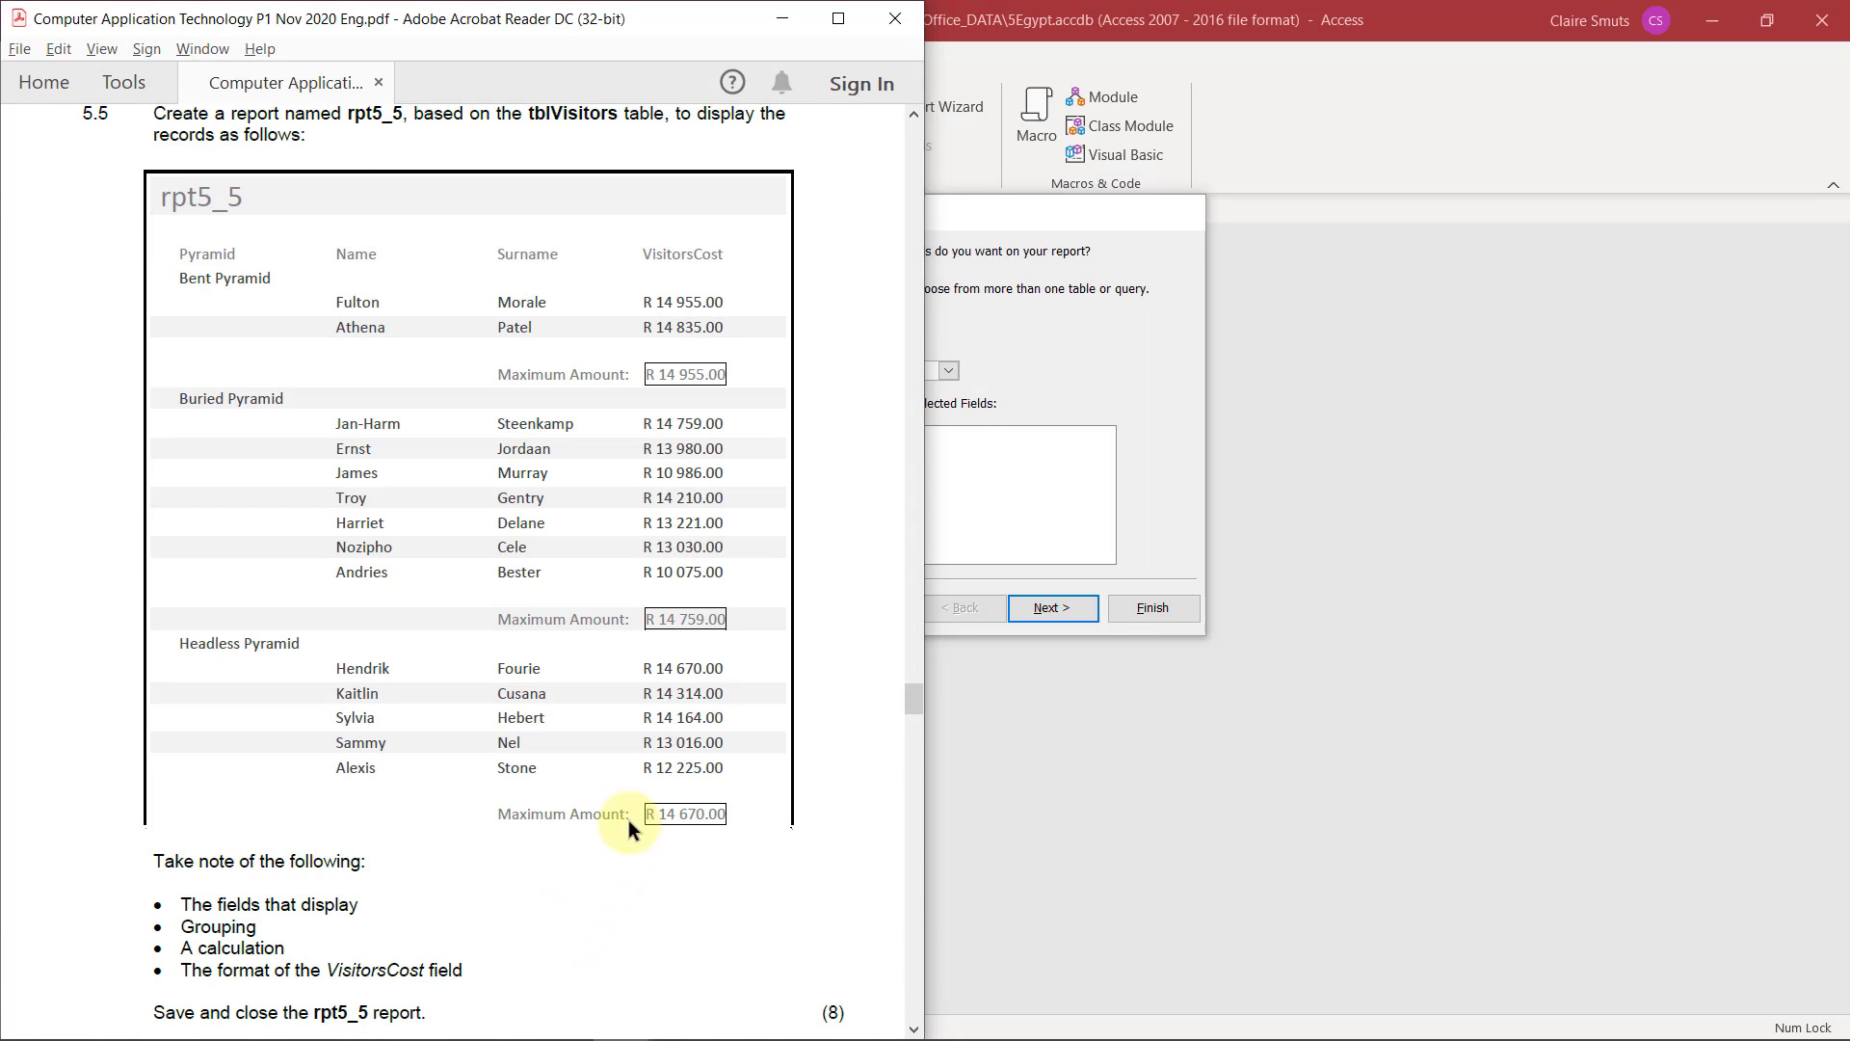
pyautogui.click(1044, 214)
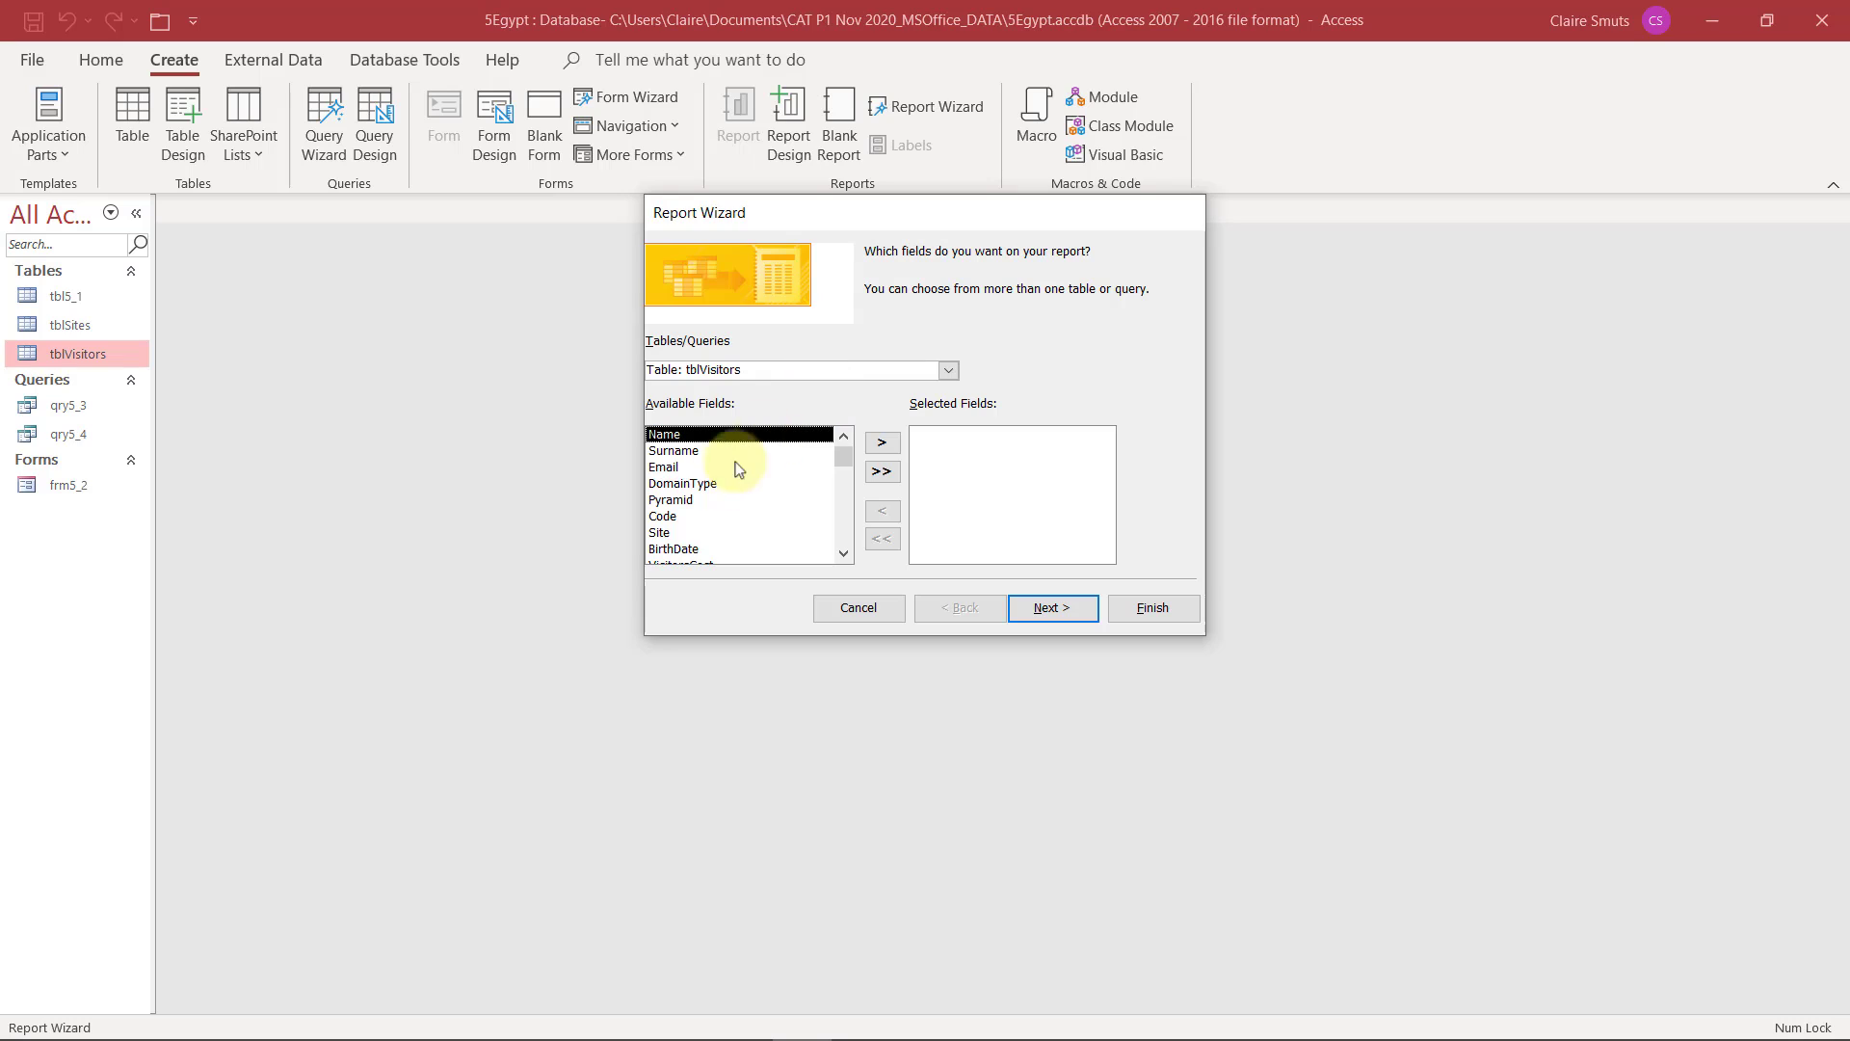
pyautogui.doubleClick(692, 501)
pyautogui.doubleClick(692, 434)
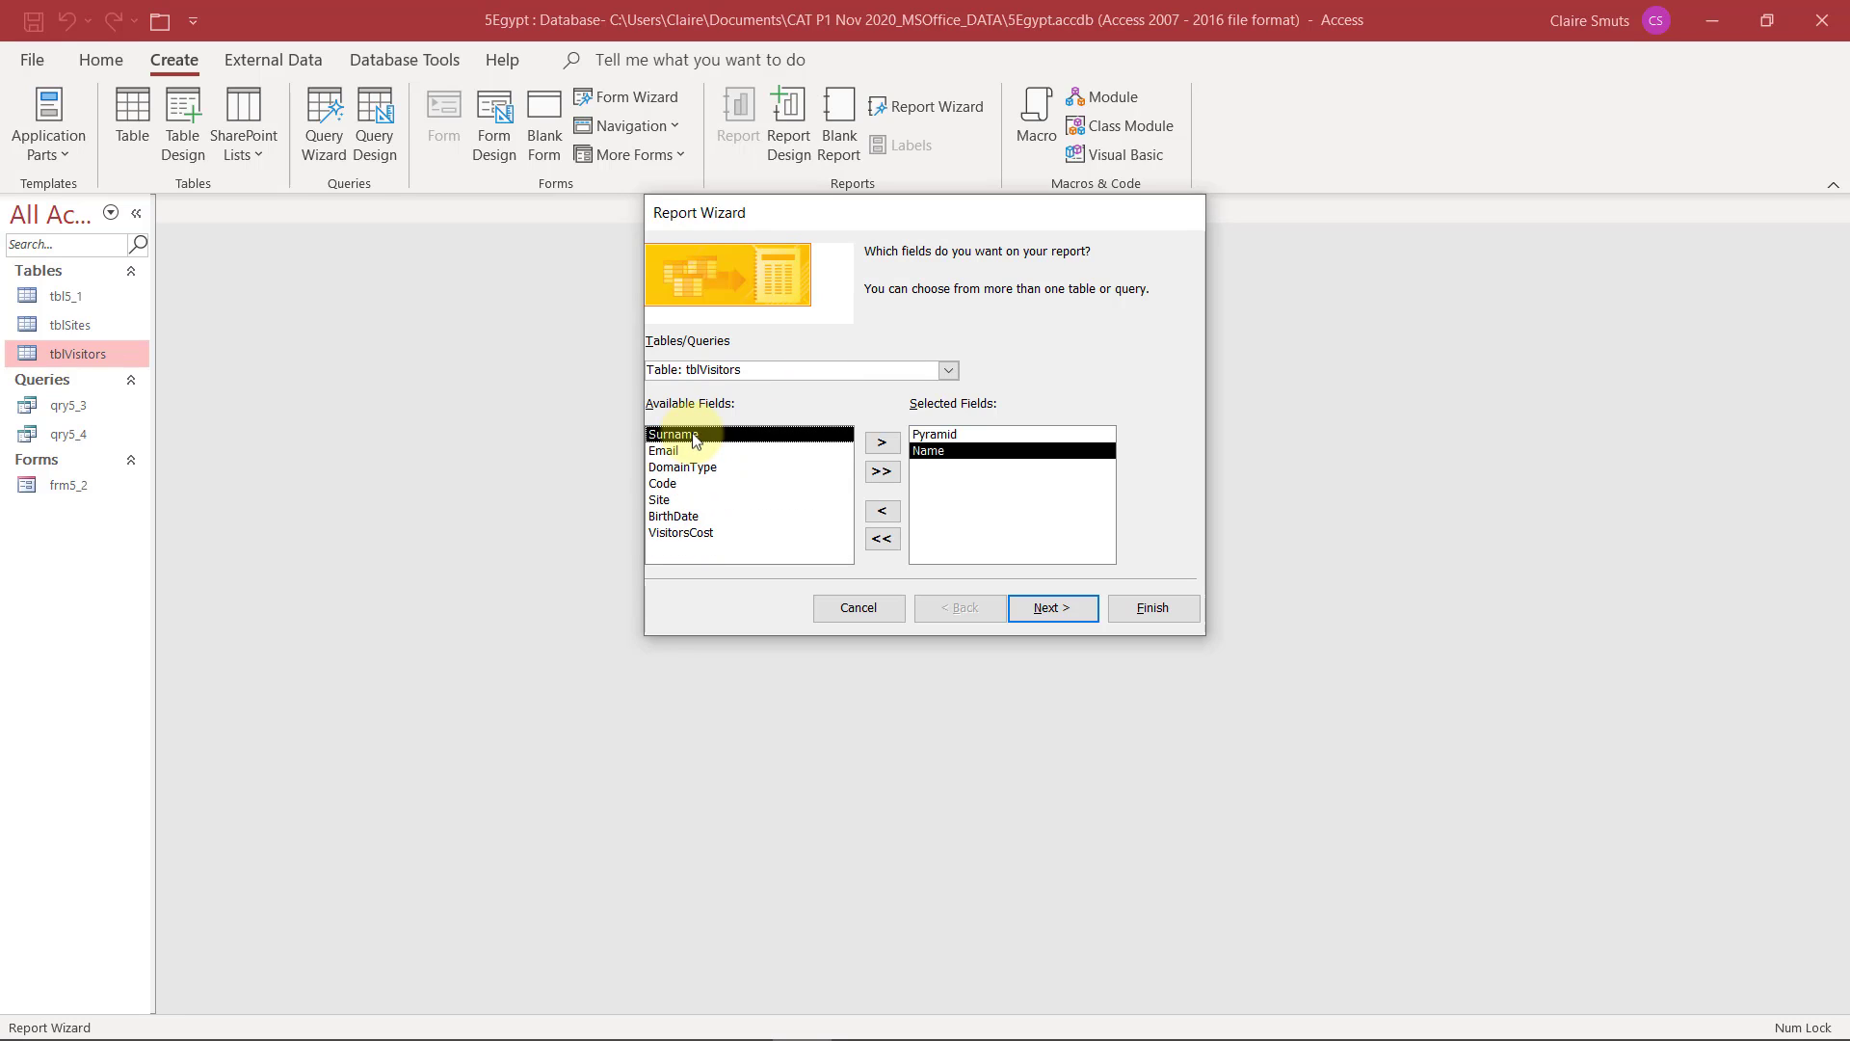
pyautogui.doubleClick(692, 433)
pyautogui.doubleClick(696, 517)
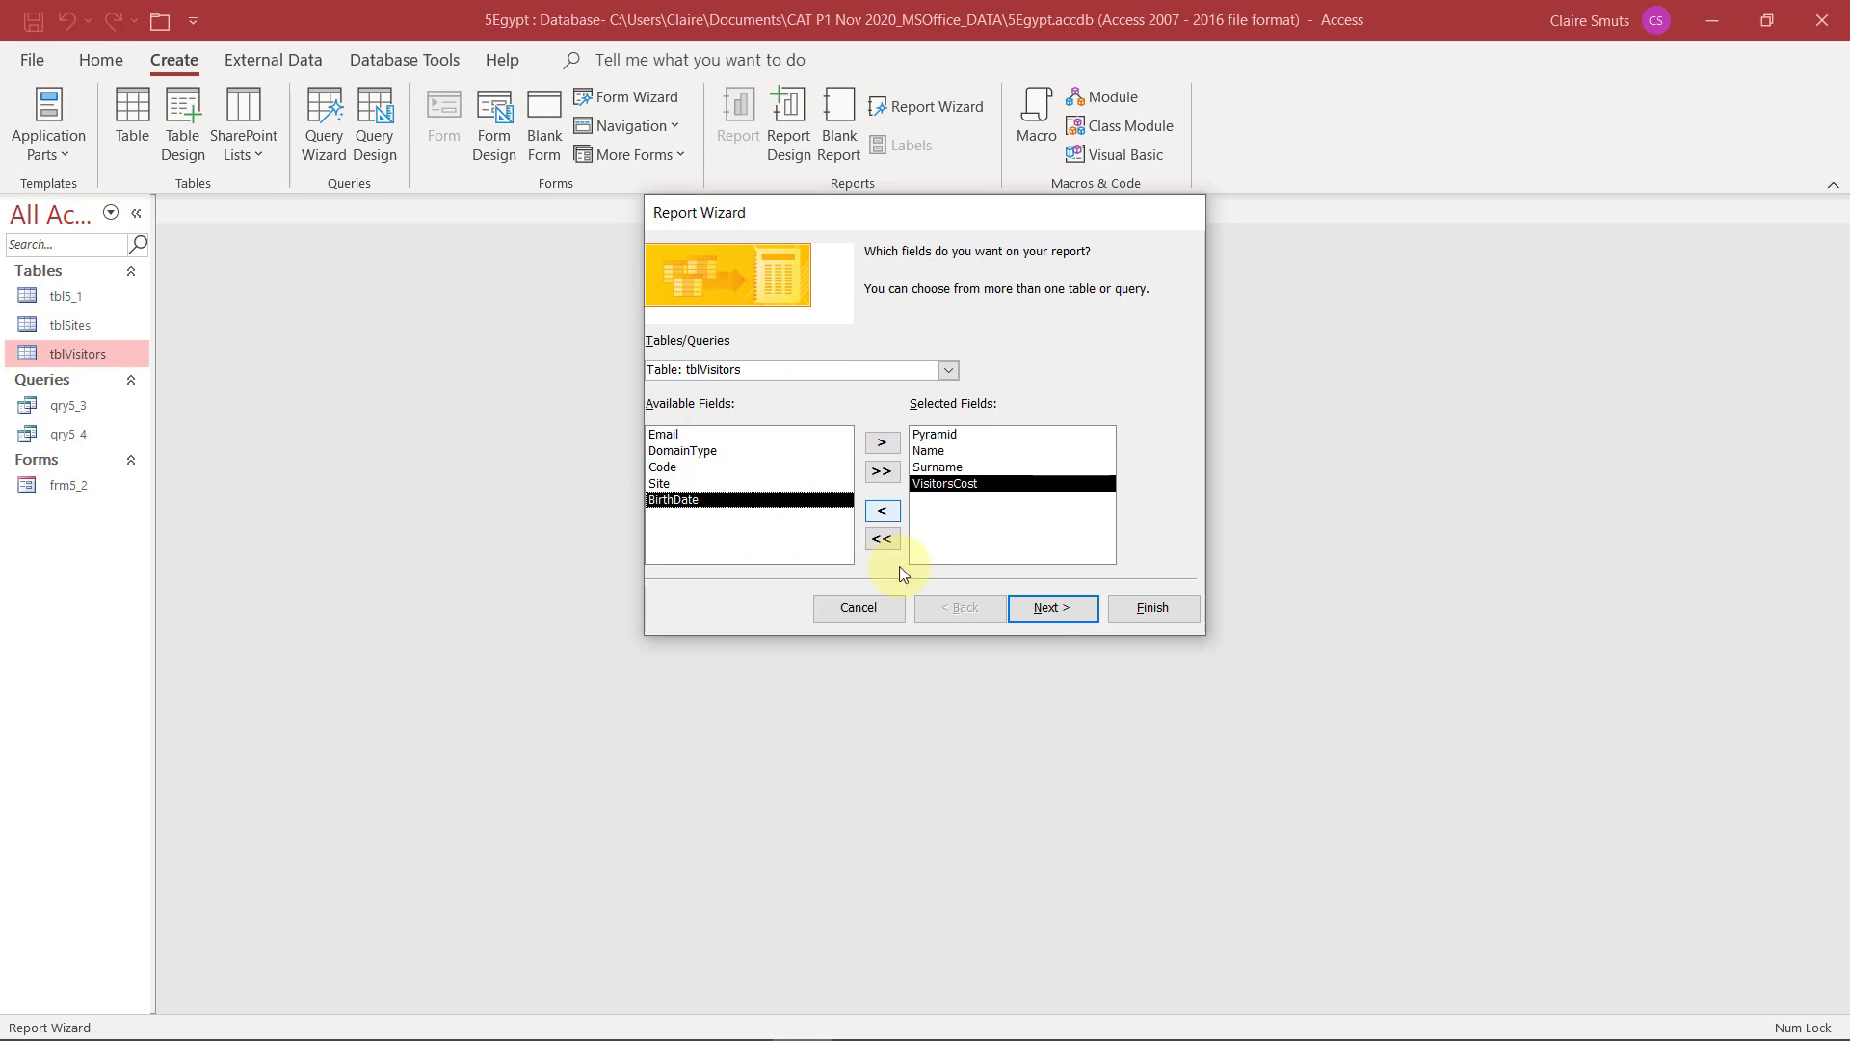
pyautogui.click(1052, 607)
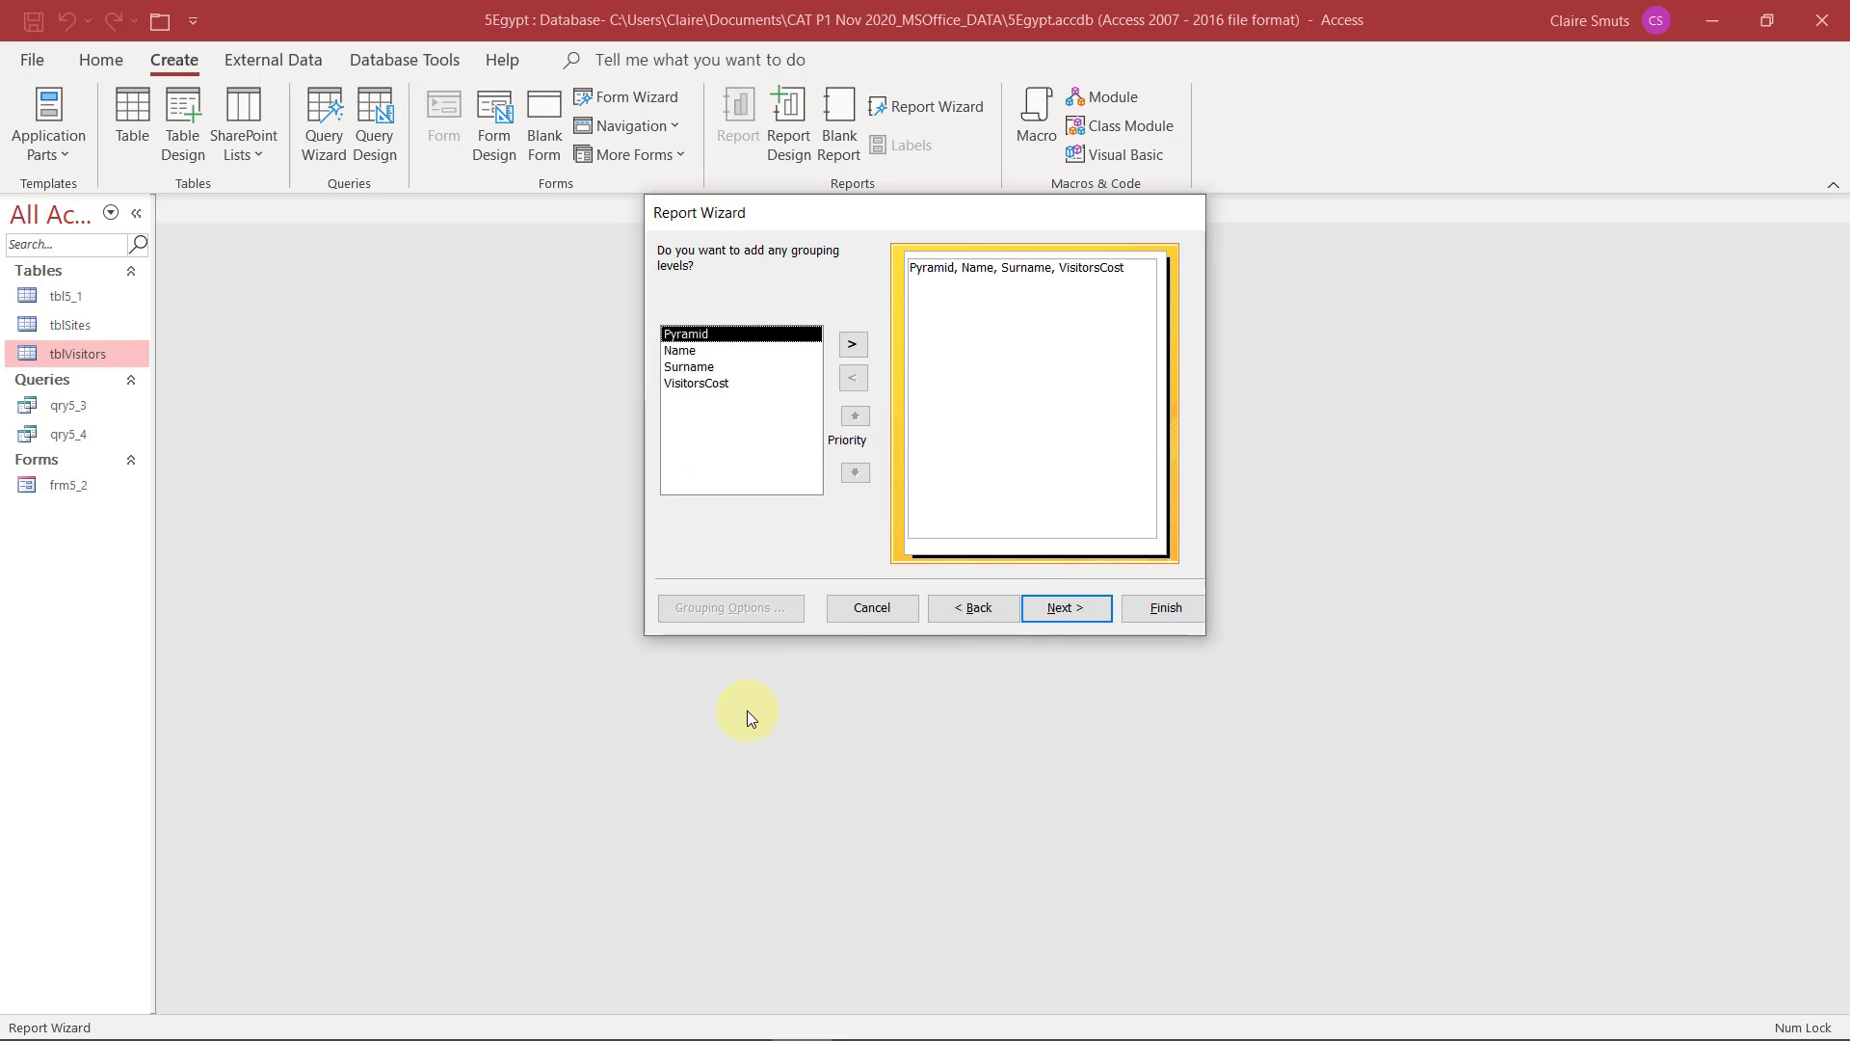
# Check the grouping in the exam PDF's sample report and add Pyramid as the report's grouping level
pyautogui.hotkey('alt', 'Tab')
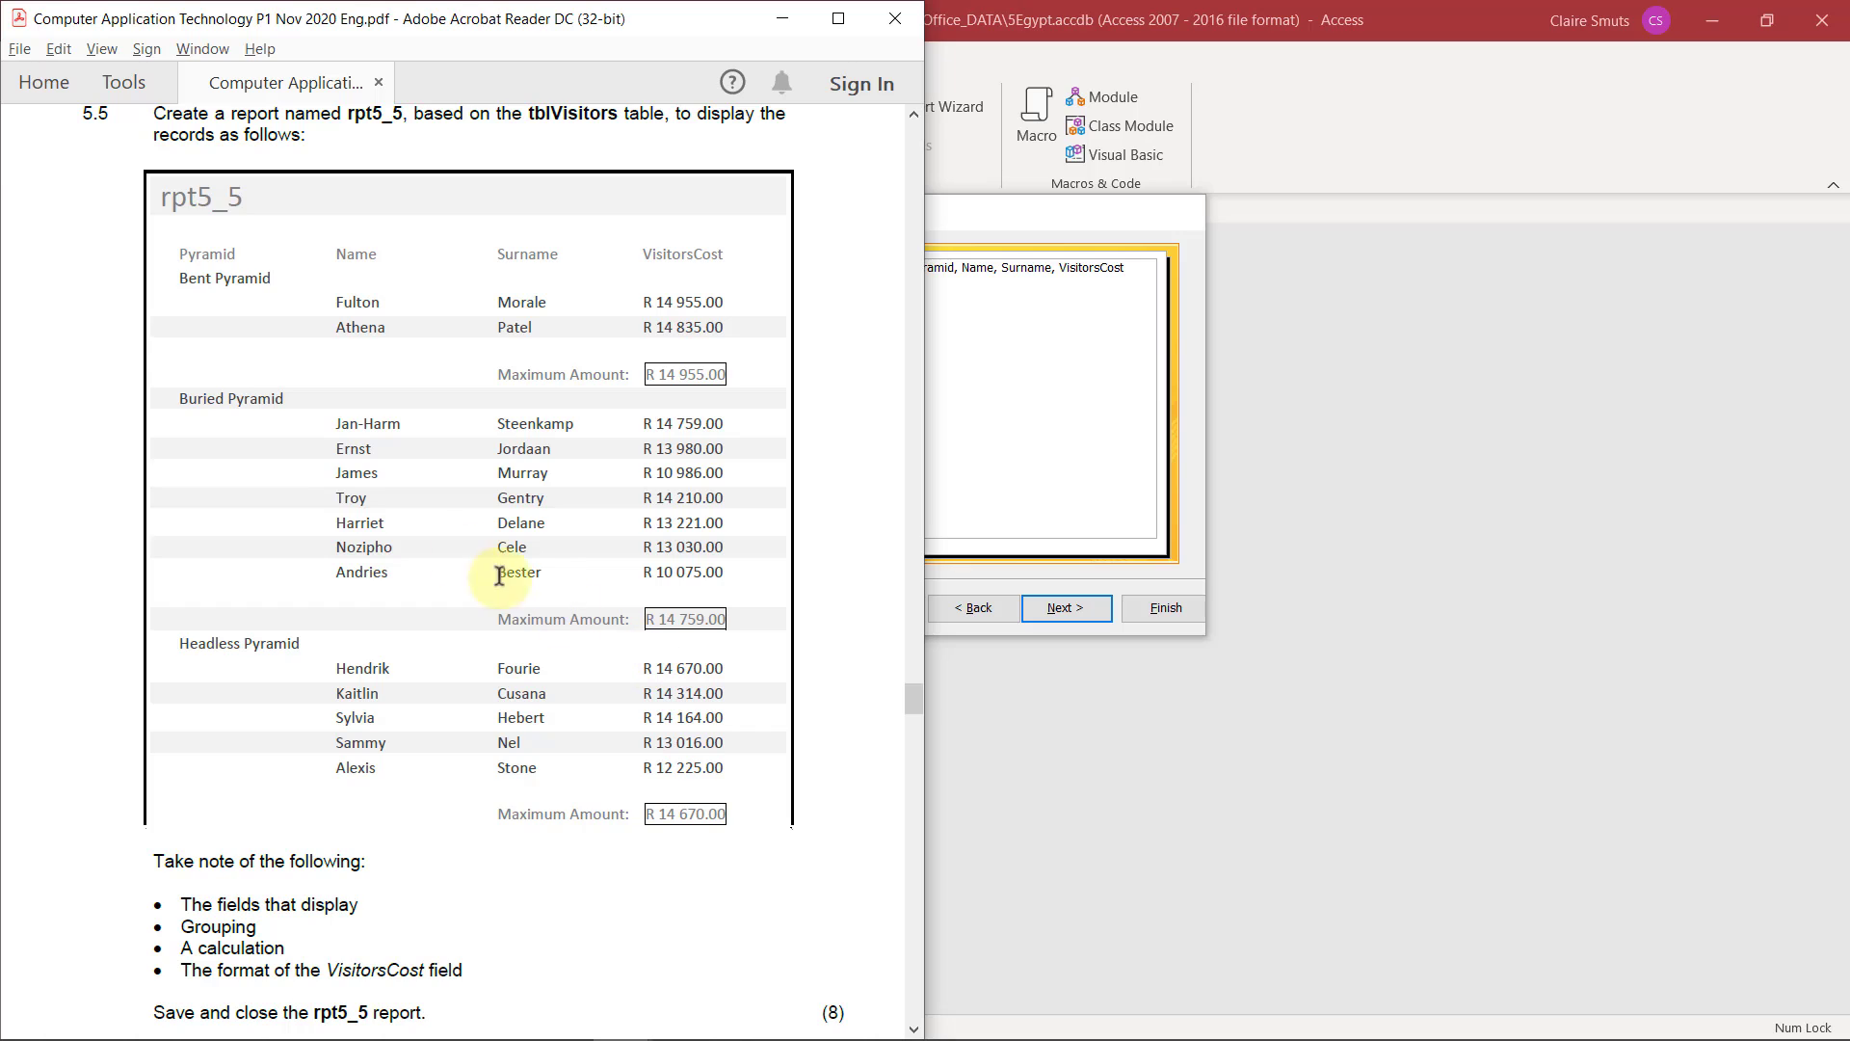
pyautogui.moveTo(179, 403); pyautogui.dragTo(310, 414)
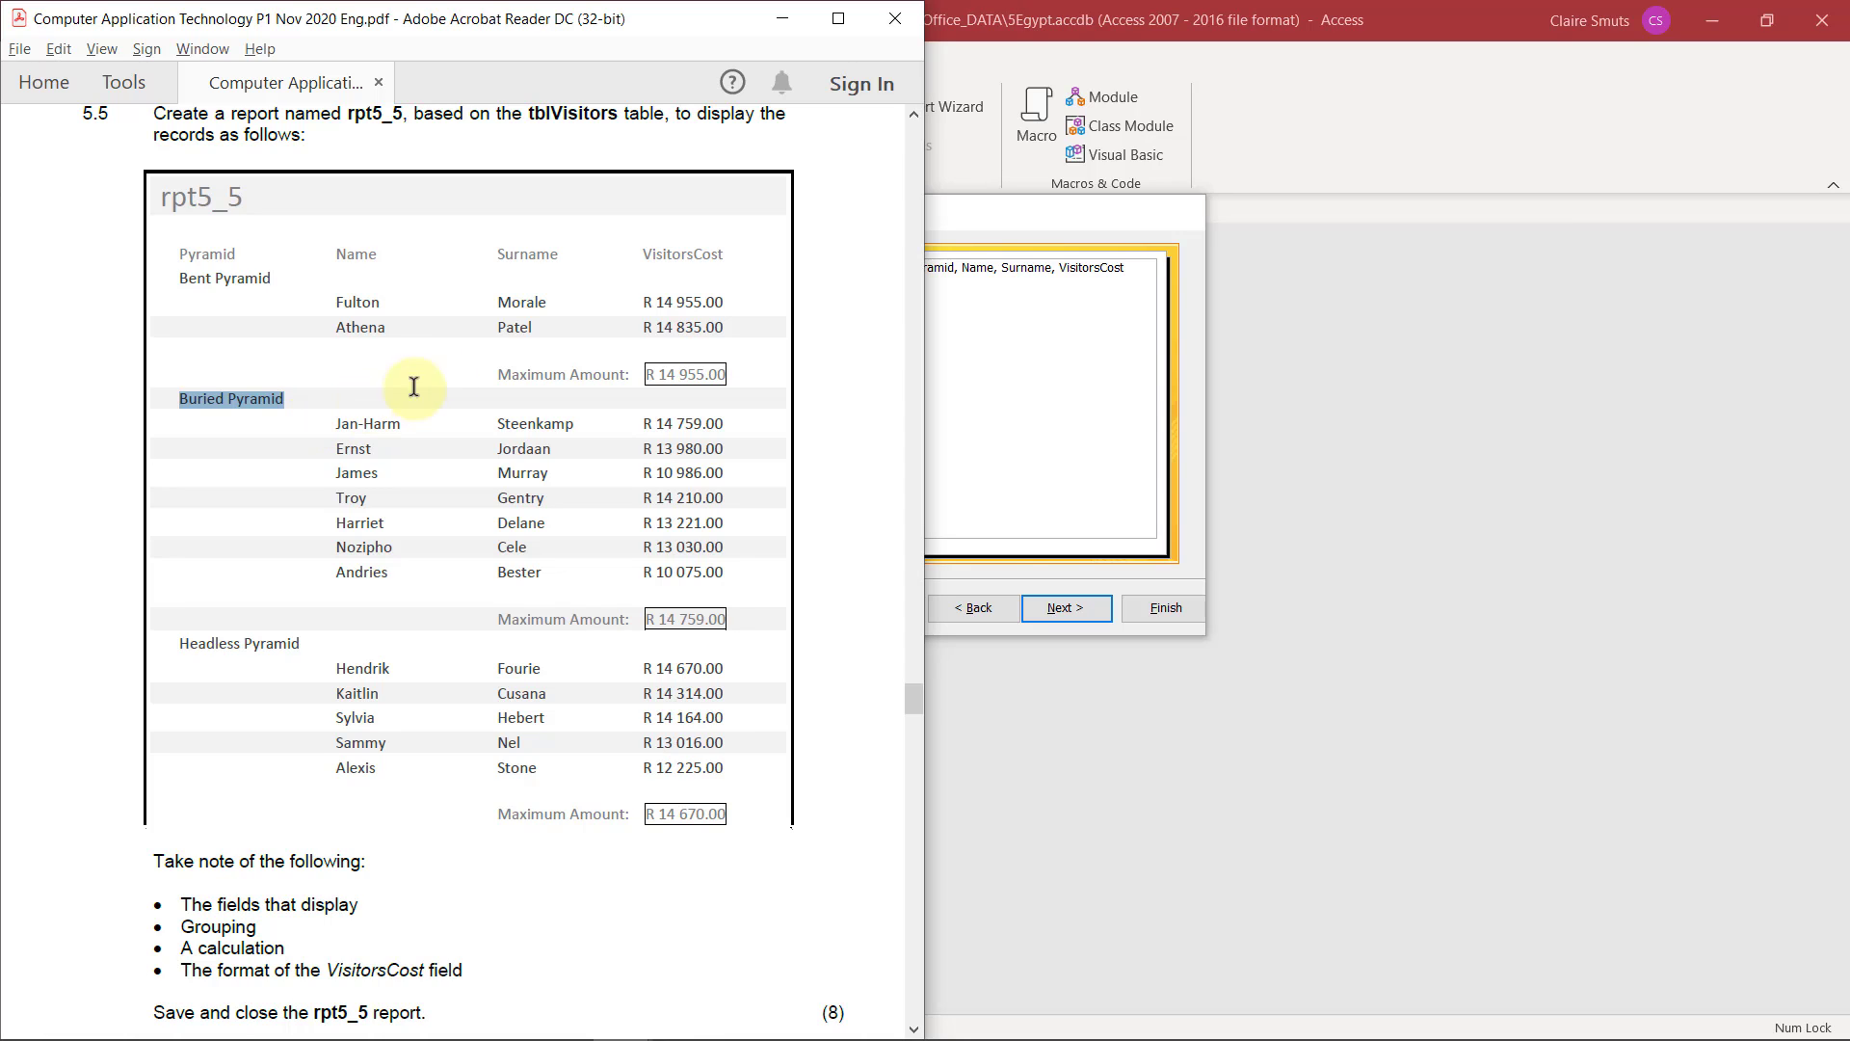
pyautogui.click(951, 235)
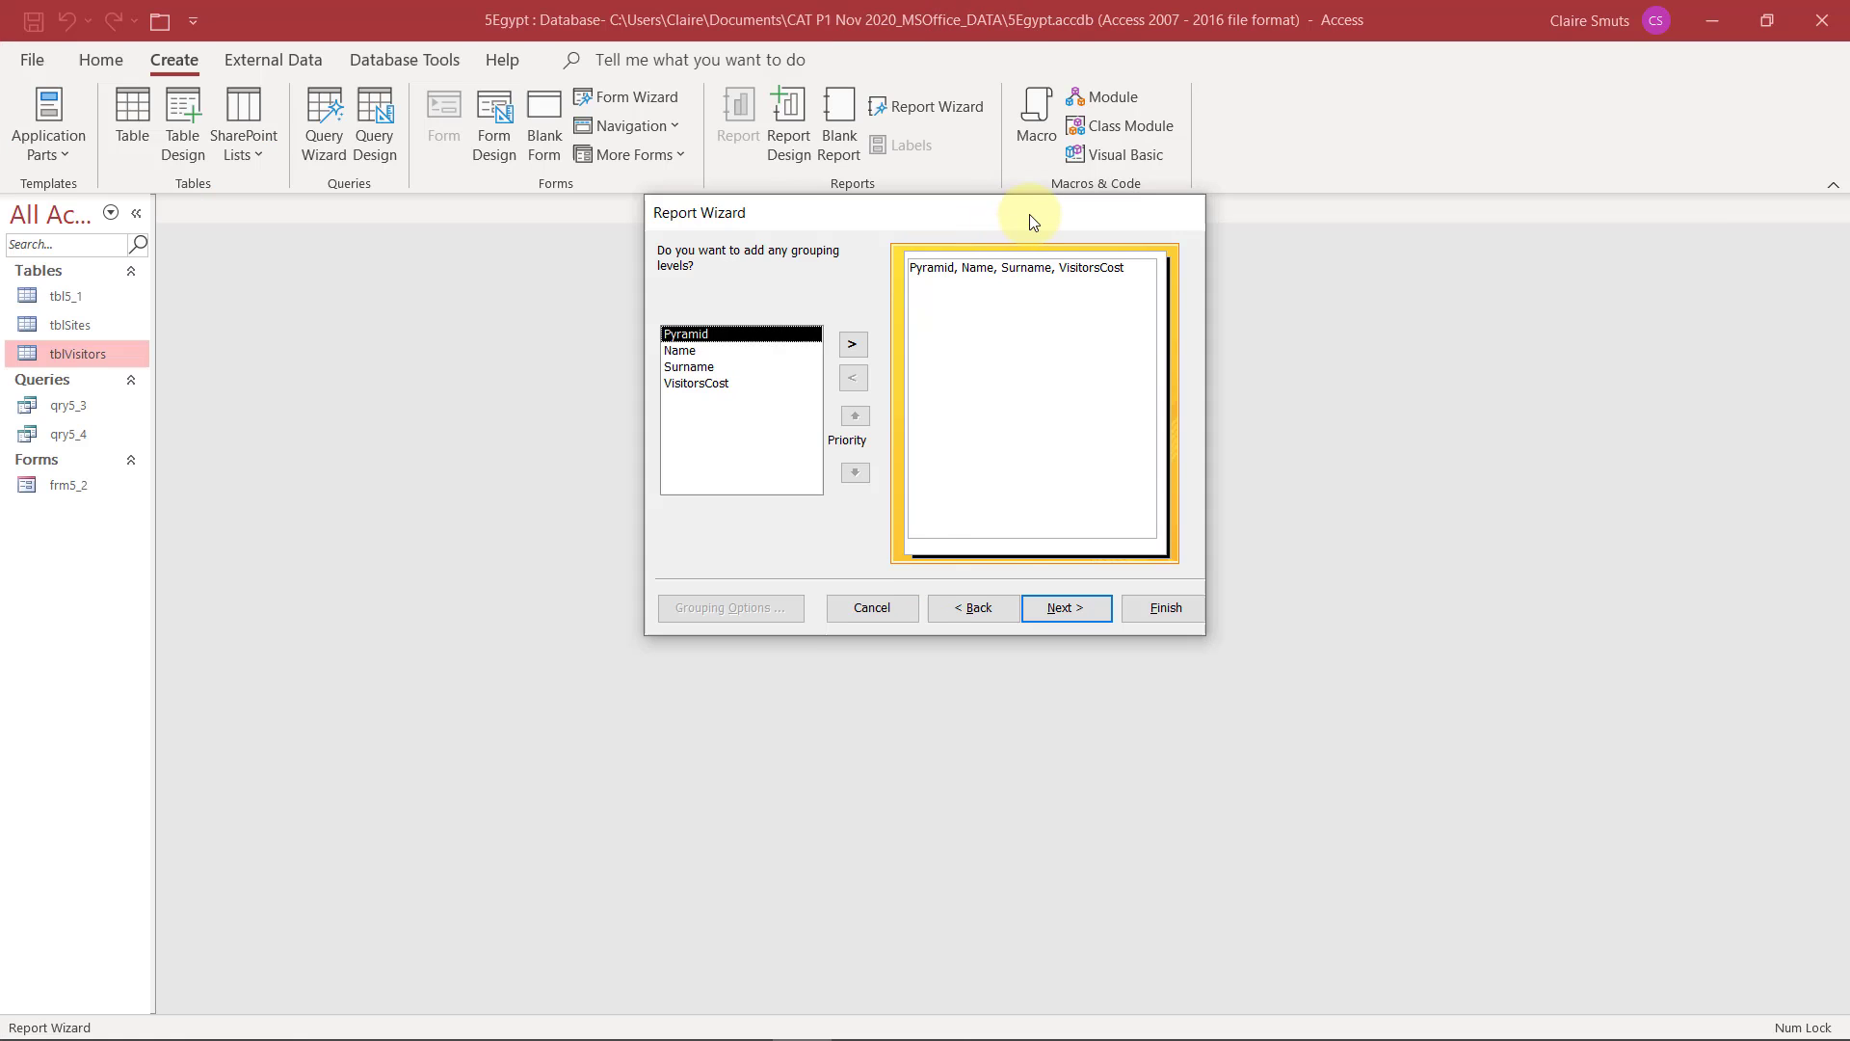
pyautogui.click(852, 345)
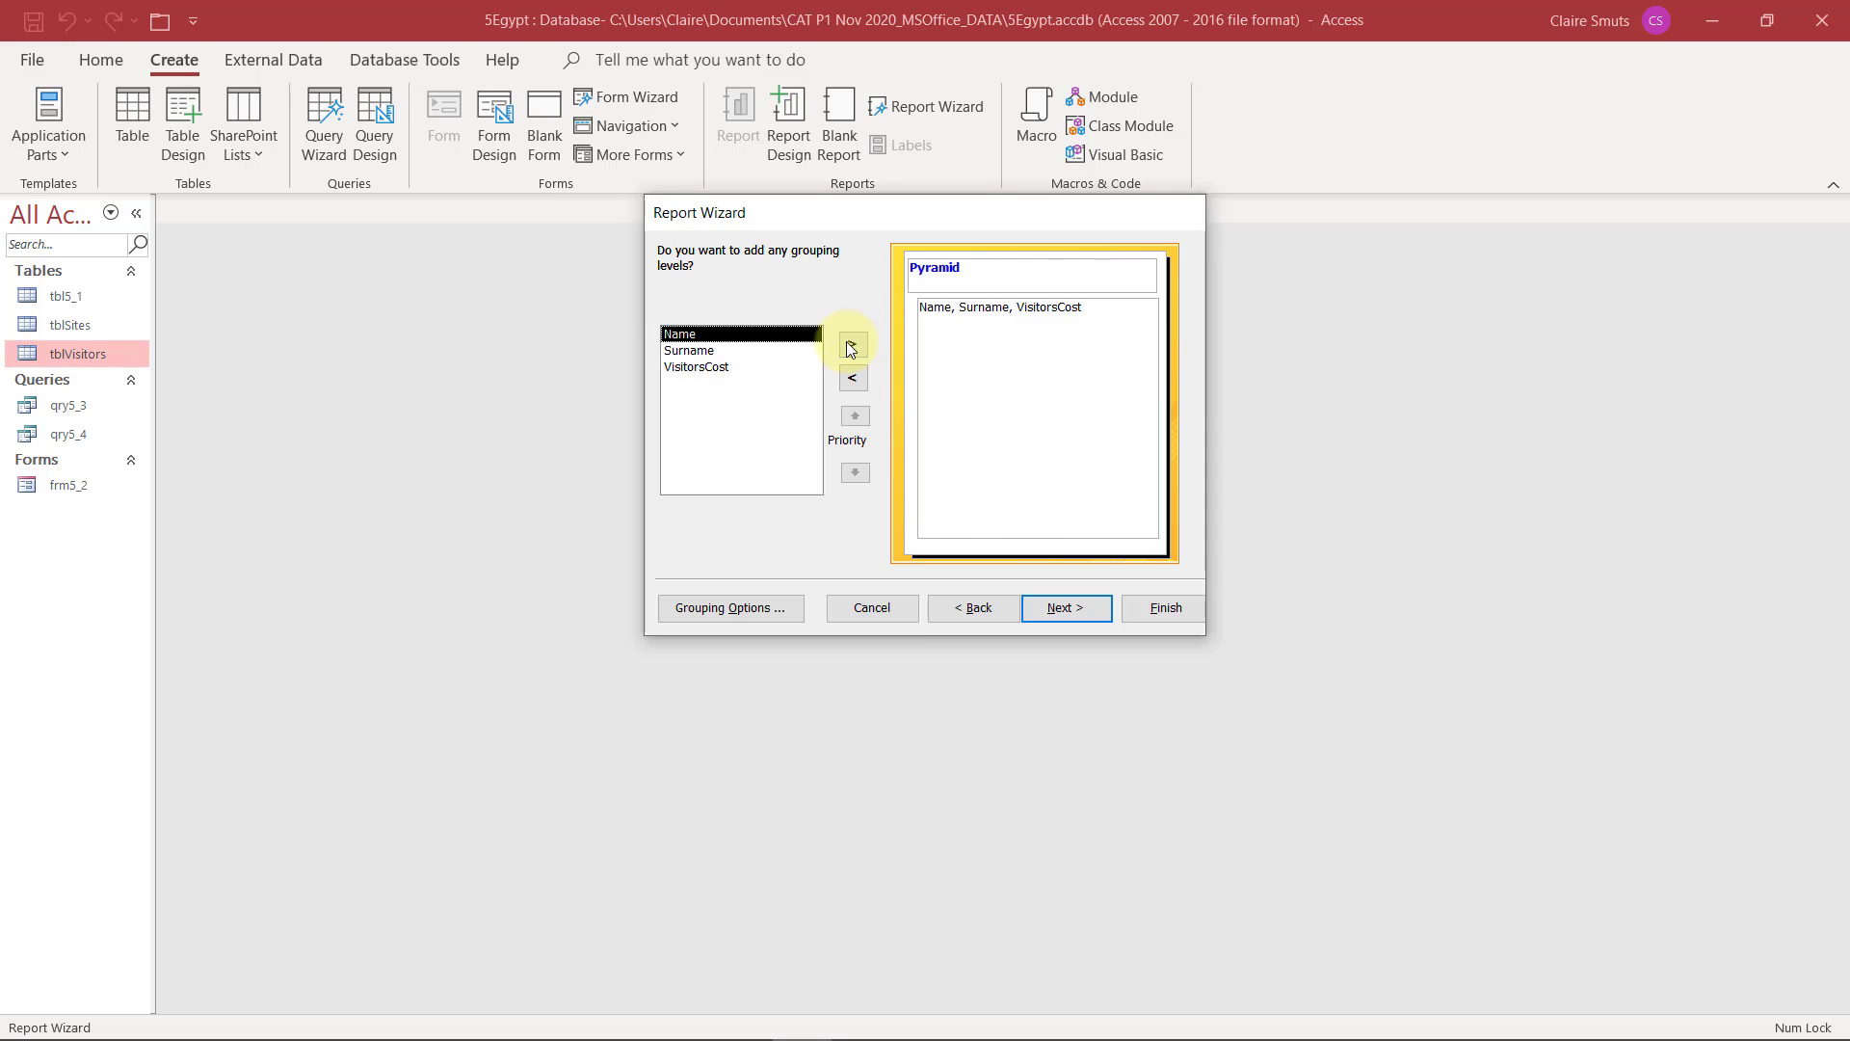
pyautogui.click(1073, 609)
# Check the record order in the exam PDF and accept no sorting, with a Stepped layout in Portrait orientation
pyautogui.hotkey('alt', 'Tab')
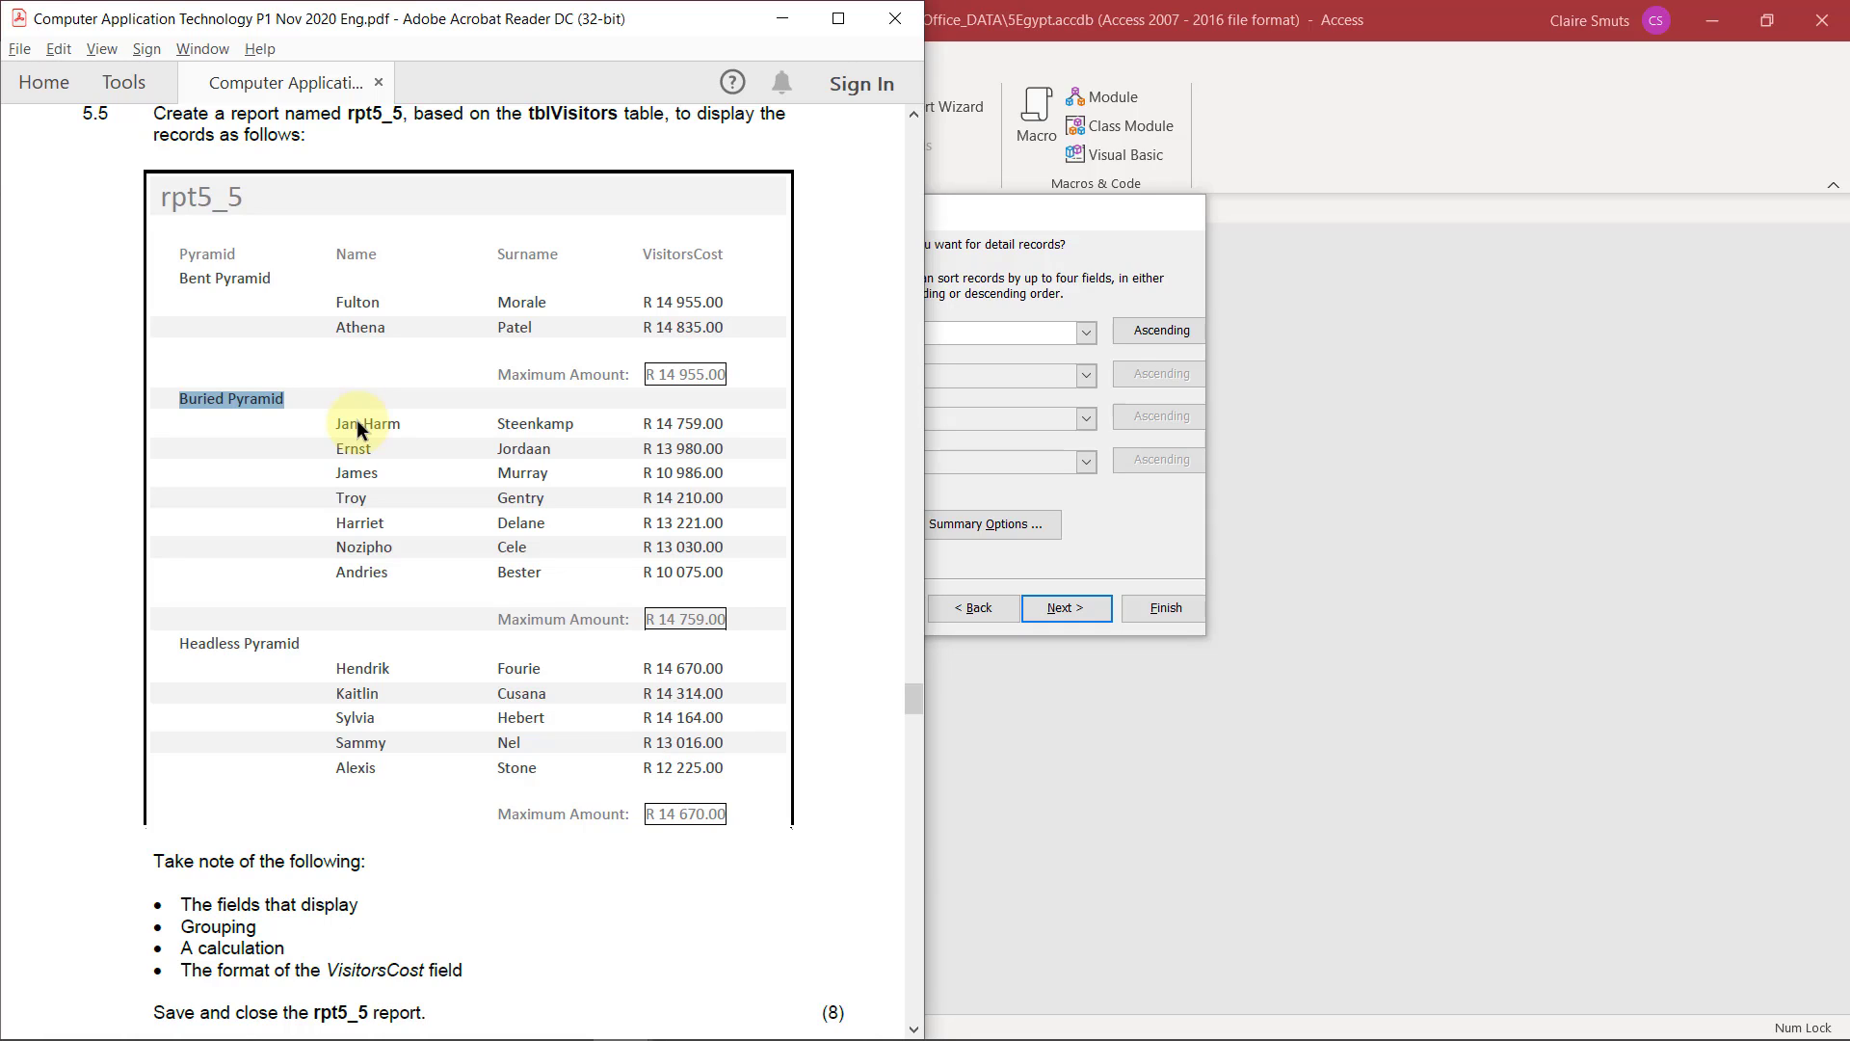
pyautogui.click(986, 275)
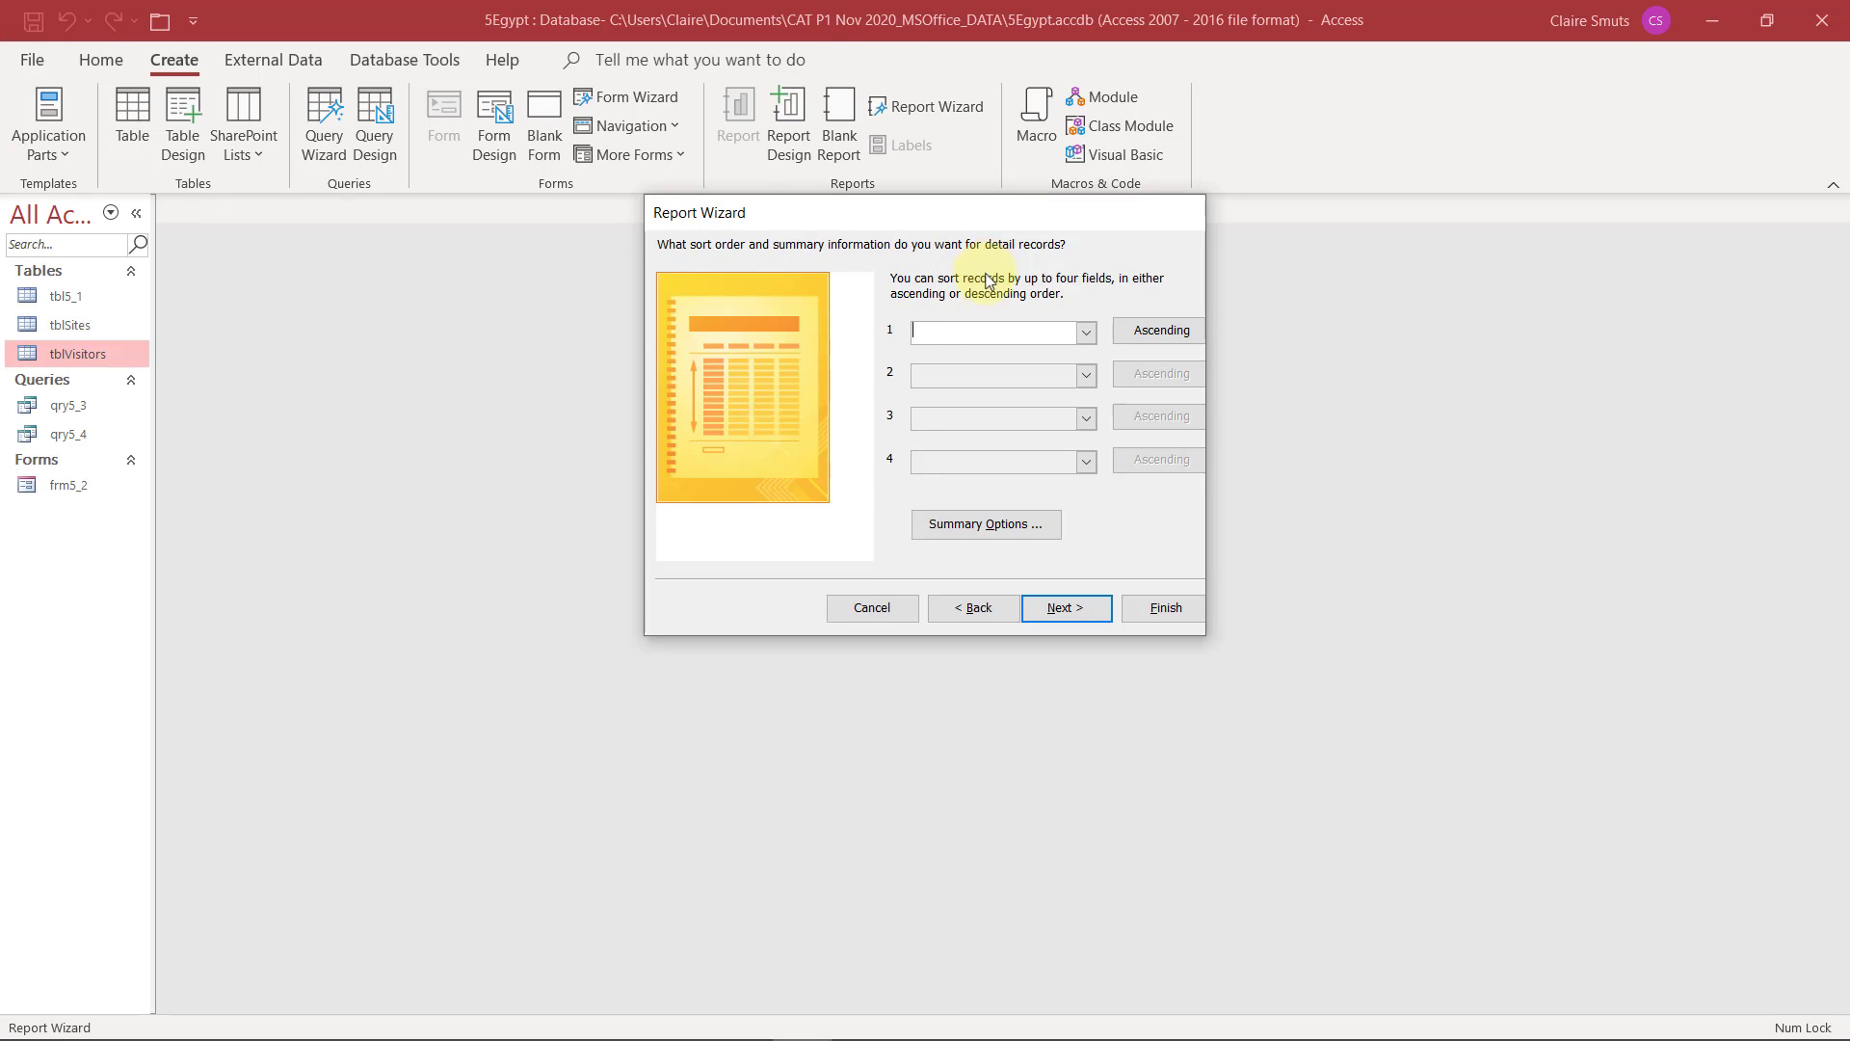
pyautogui.click(1058, 609)
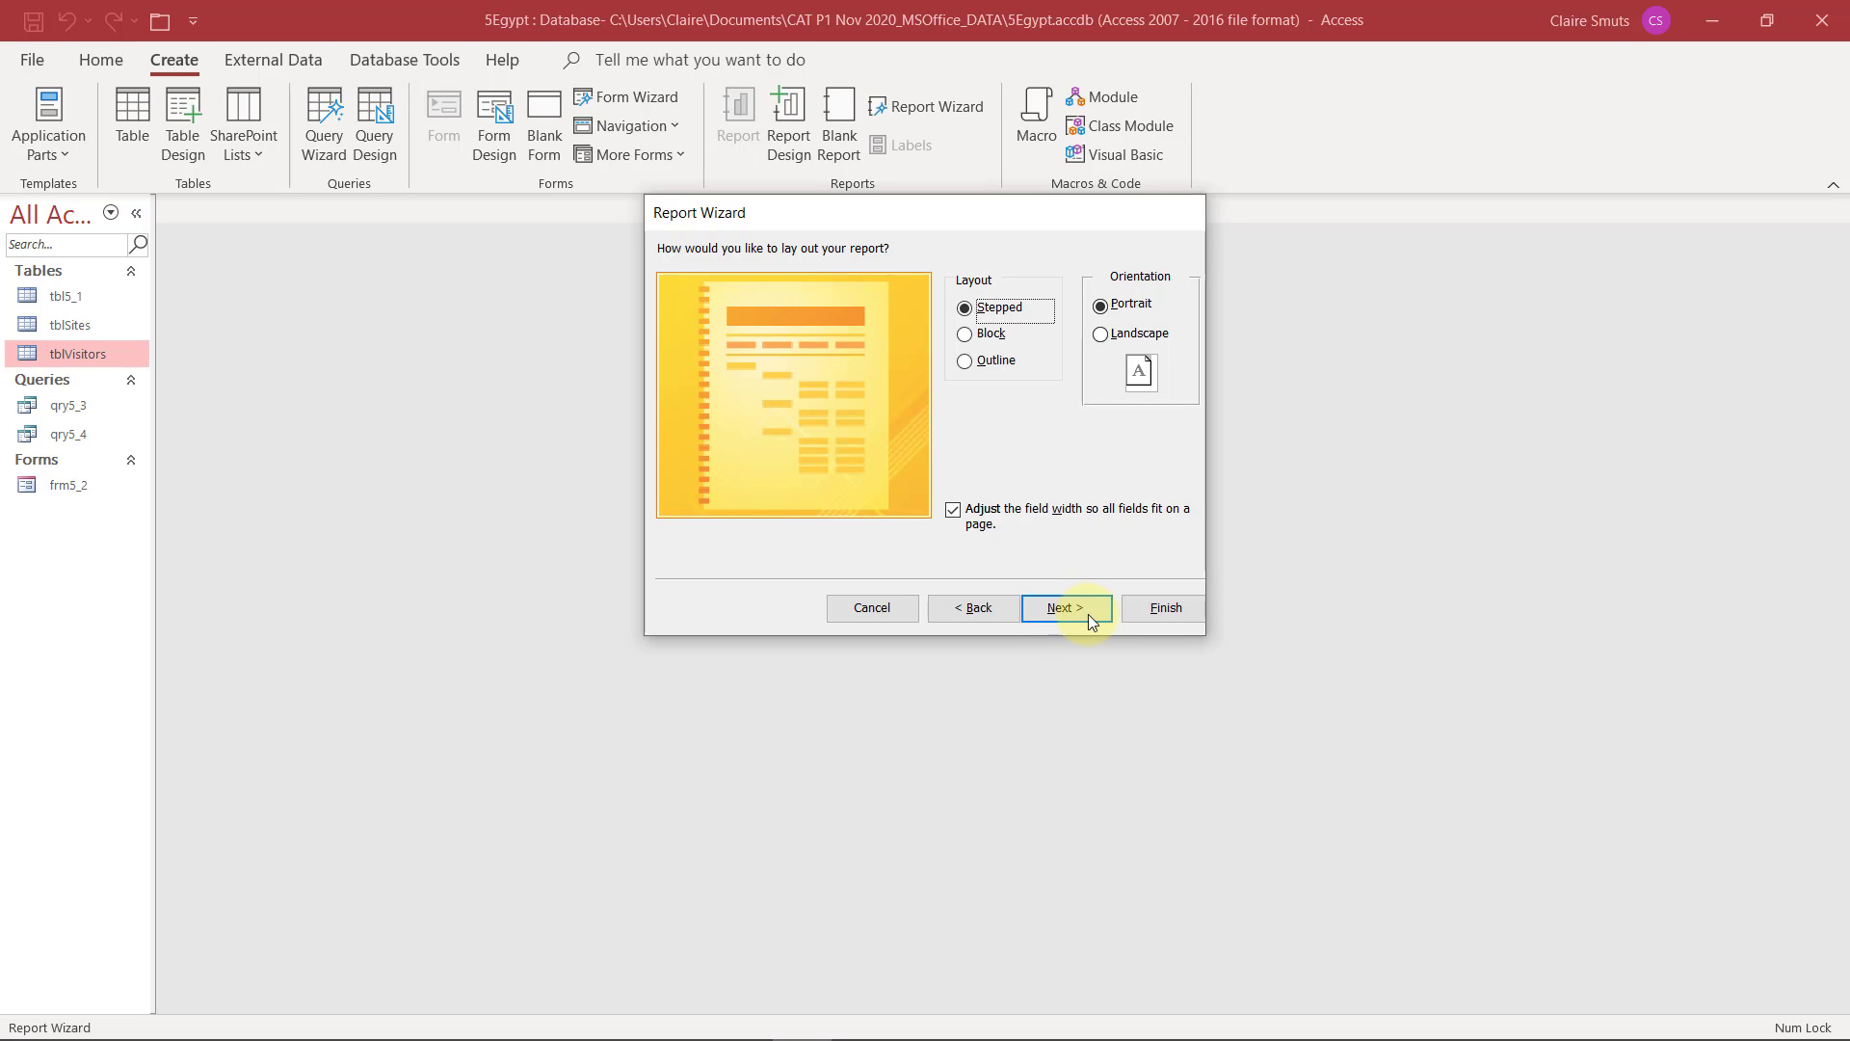
pyautogui.click(1089, 614)
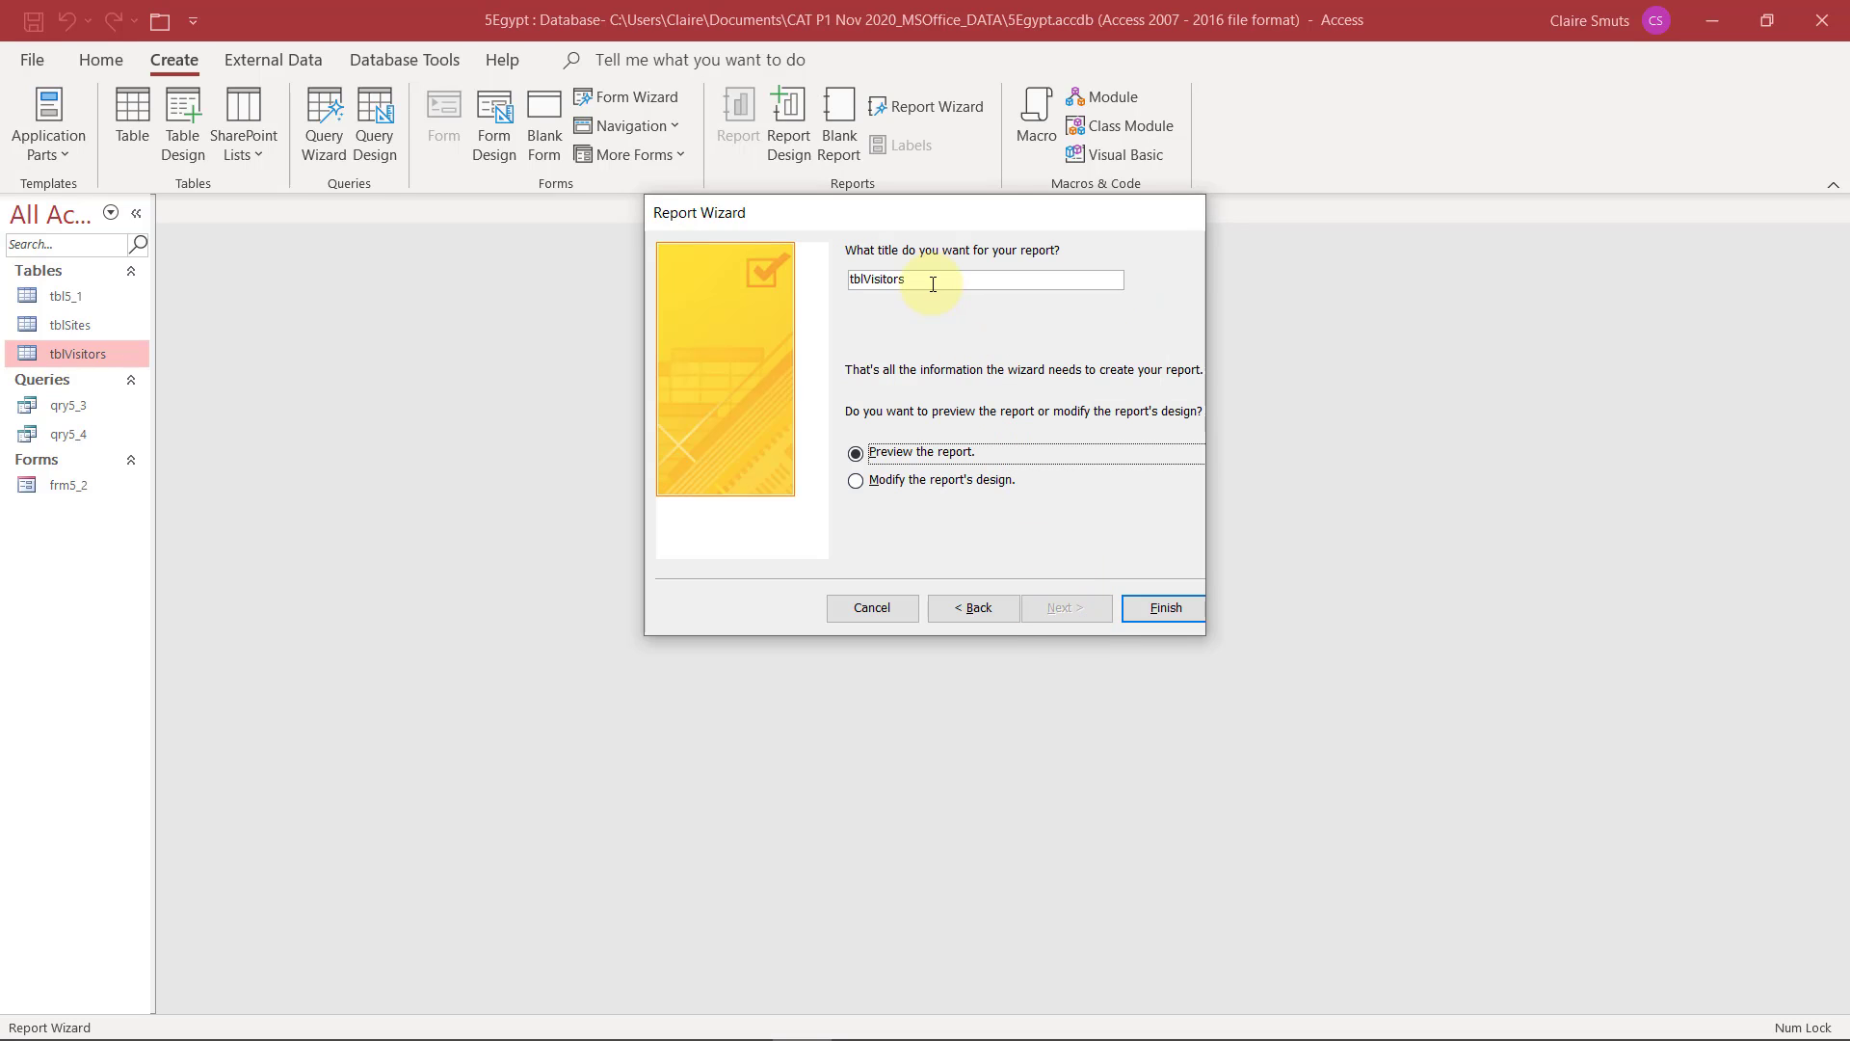
# Check the required report name in the exam PDF, title the report rpt5_5 and finish the wizard with a preview
pyautogui.doubleClick(872, 280)
pyautogui.hotkey('alt', 'Tab')
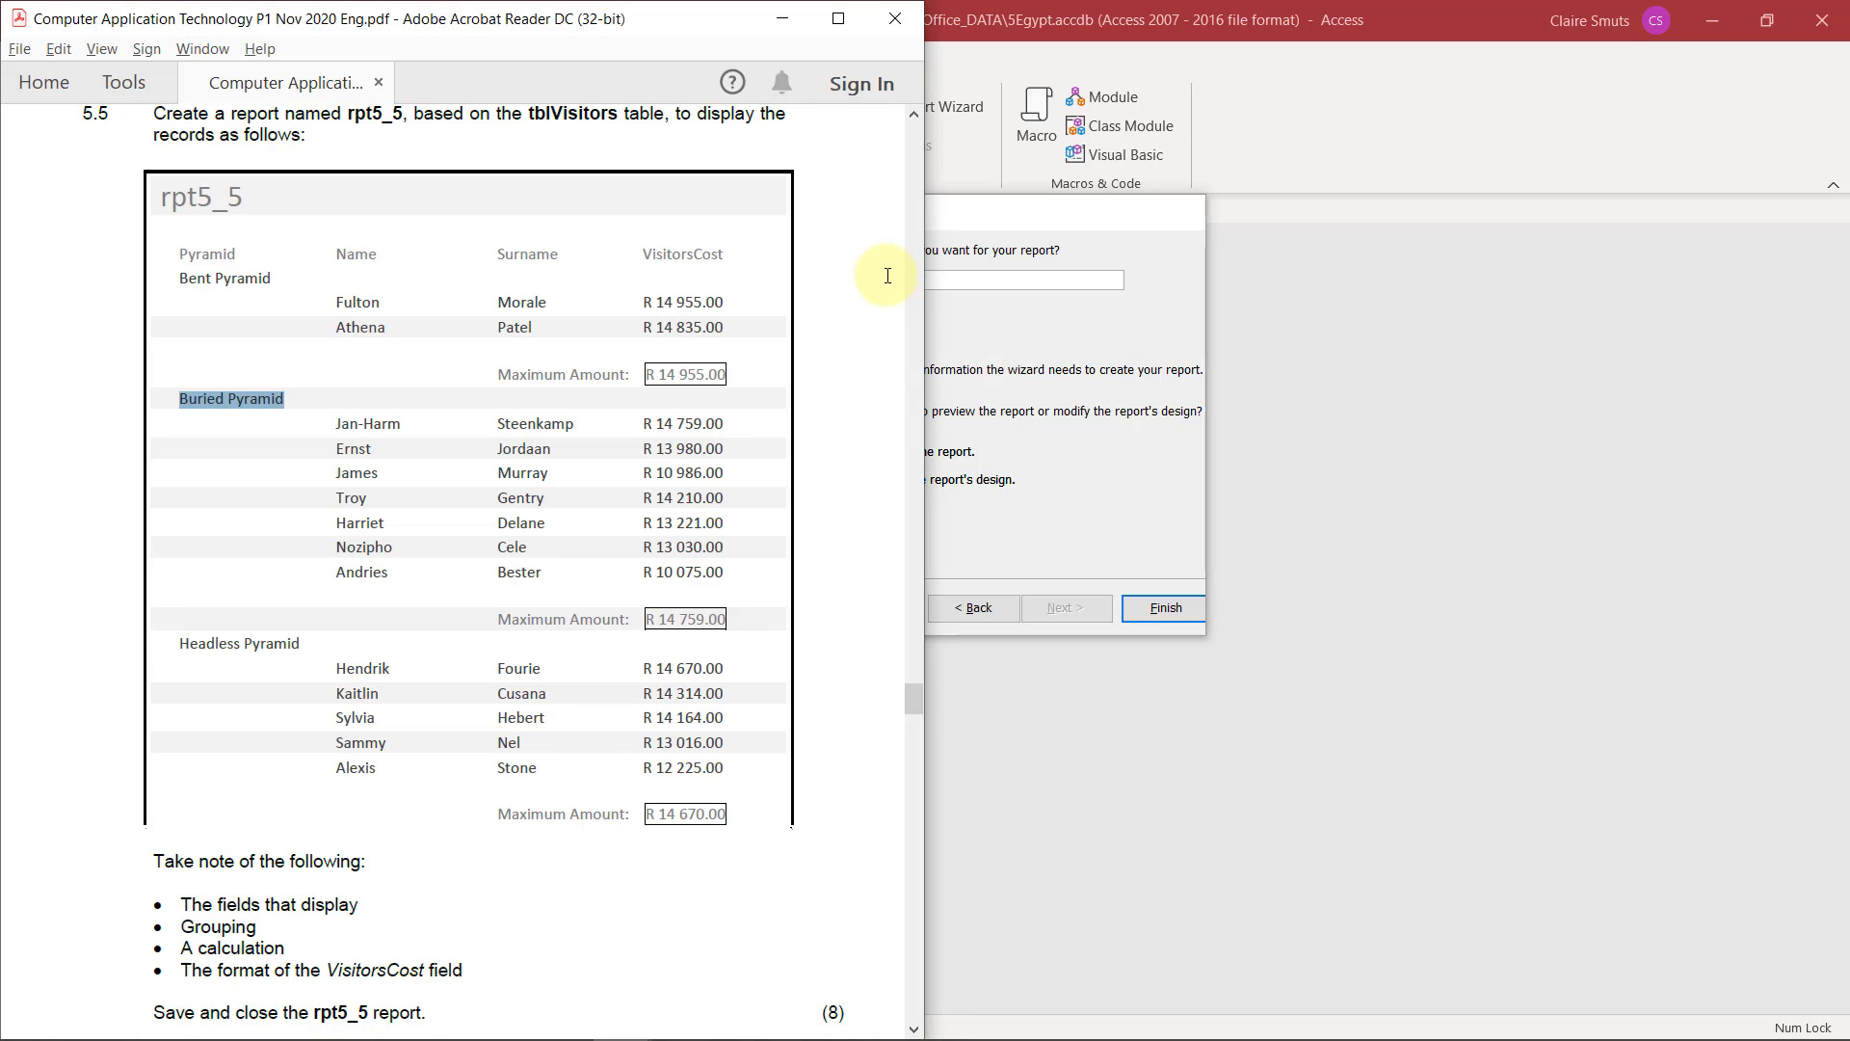
pyautogui.hotkey('alt', 'Tab')
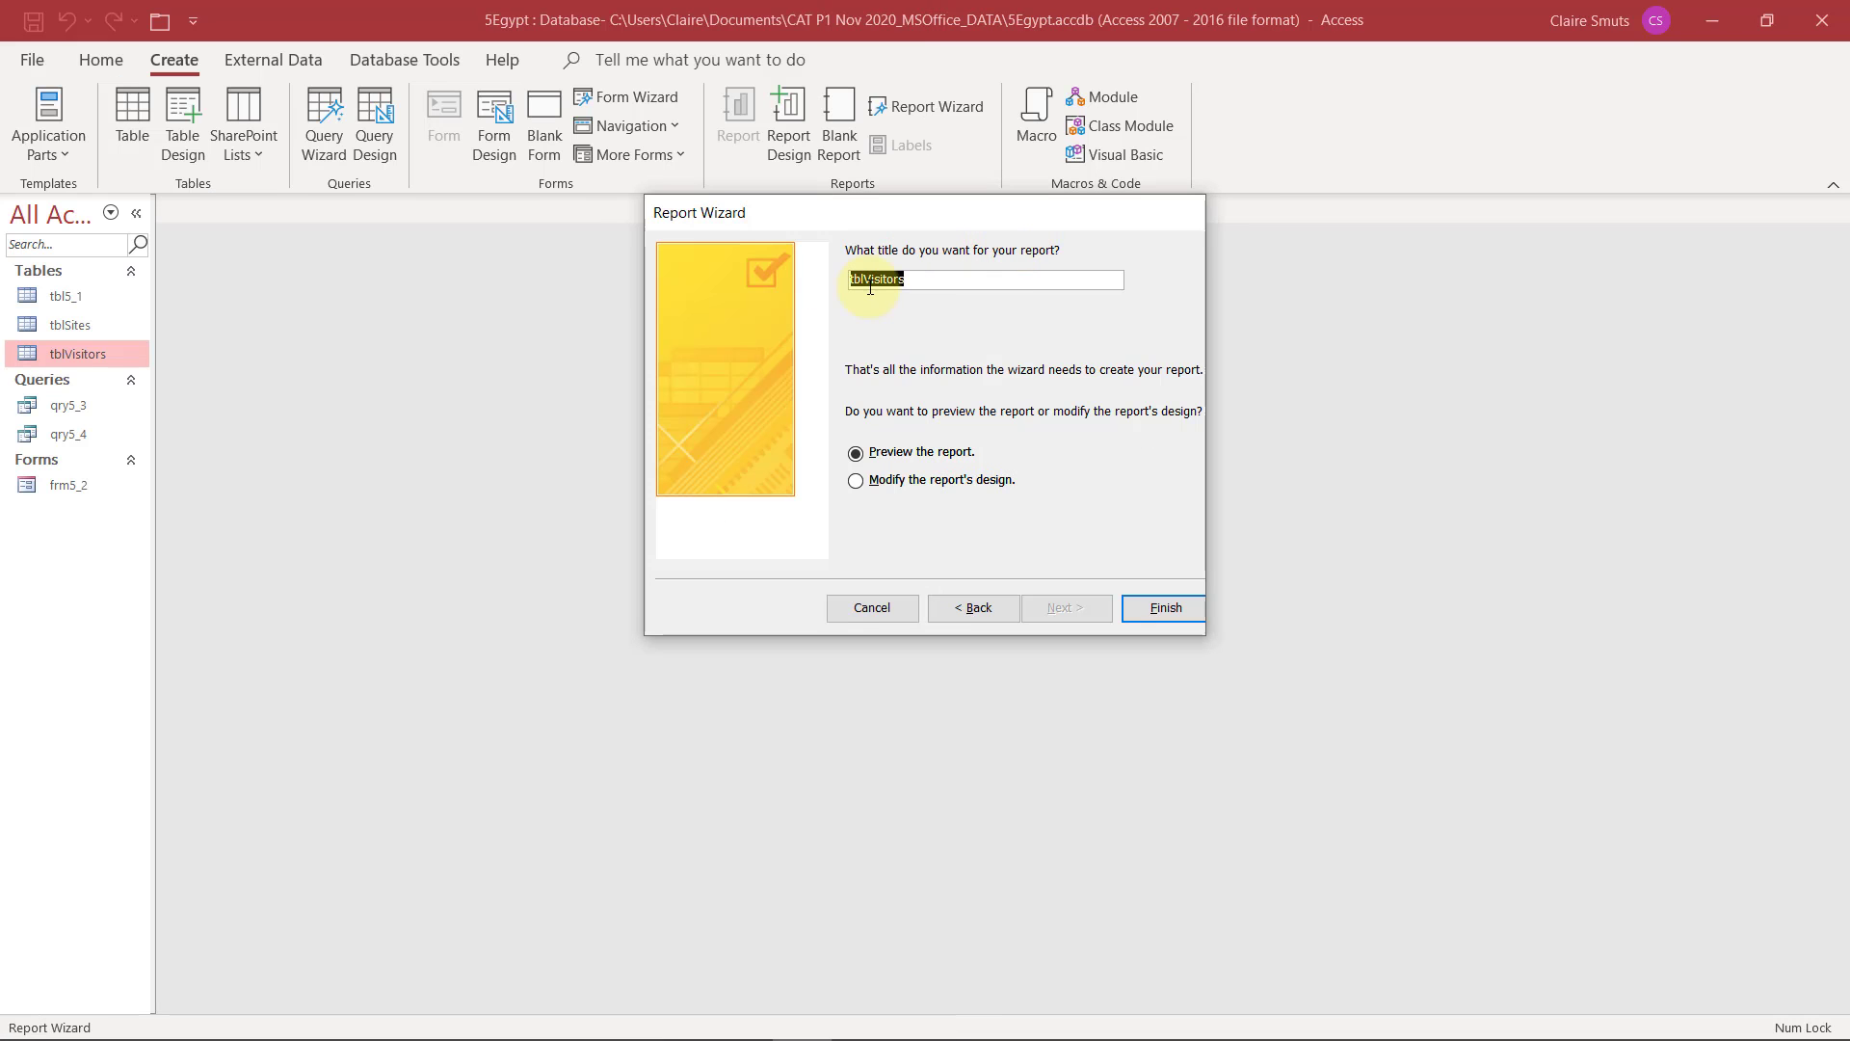
pyautogui.write('rpt5_5')
pyautogui.press('Return')
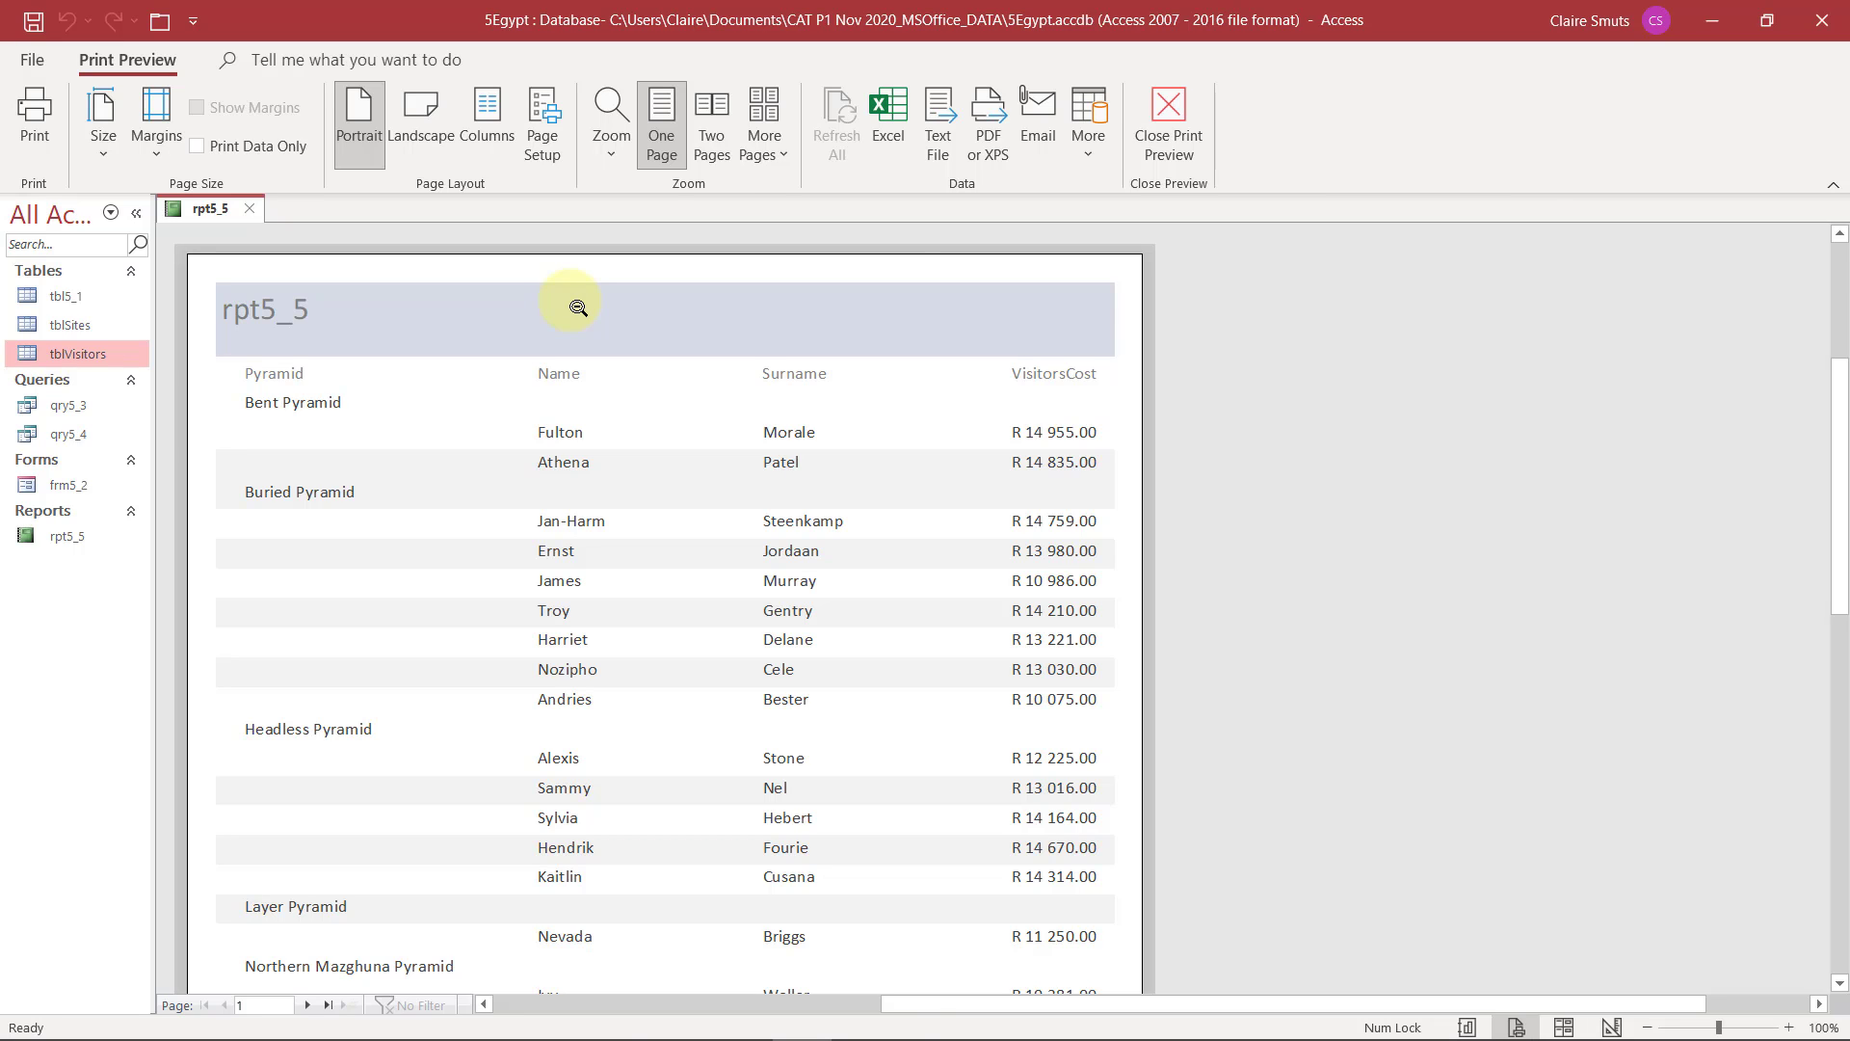
# Compare the previewed report with the exam PDF's sample and close the print preview to work in Design View
pyautogui.hotkey('alt', 'Tab')
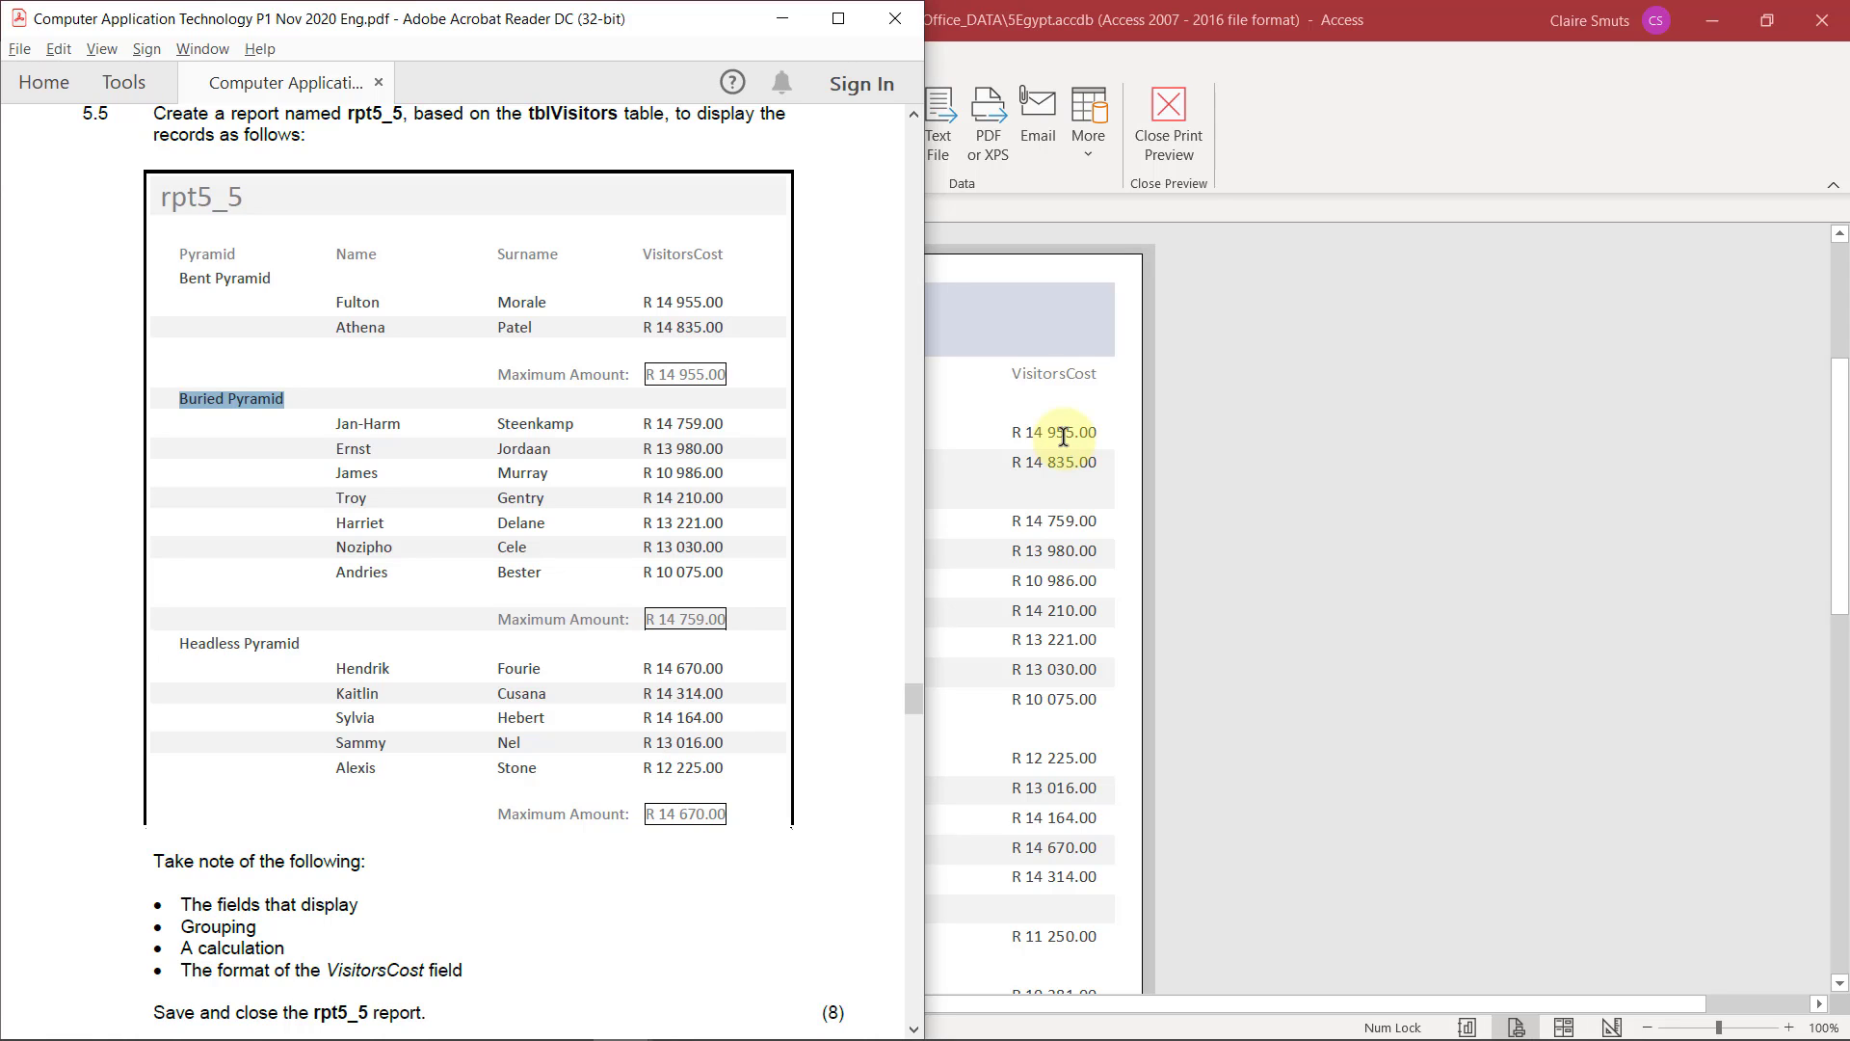
pyautogui.click(1172, 131)
pyautogui.click(1172, 131)
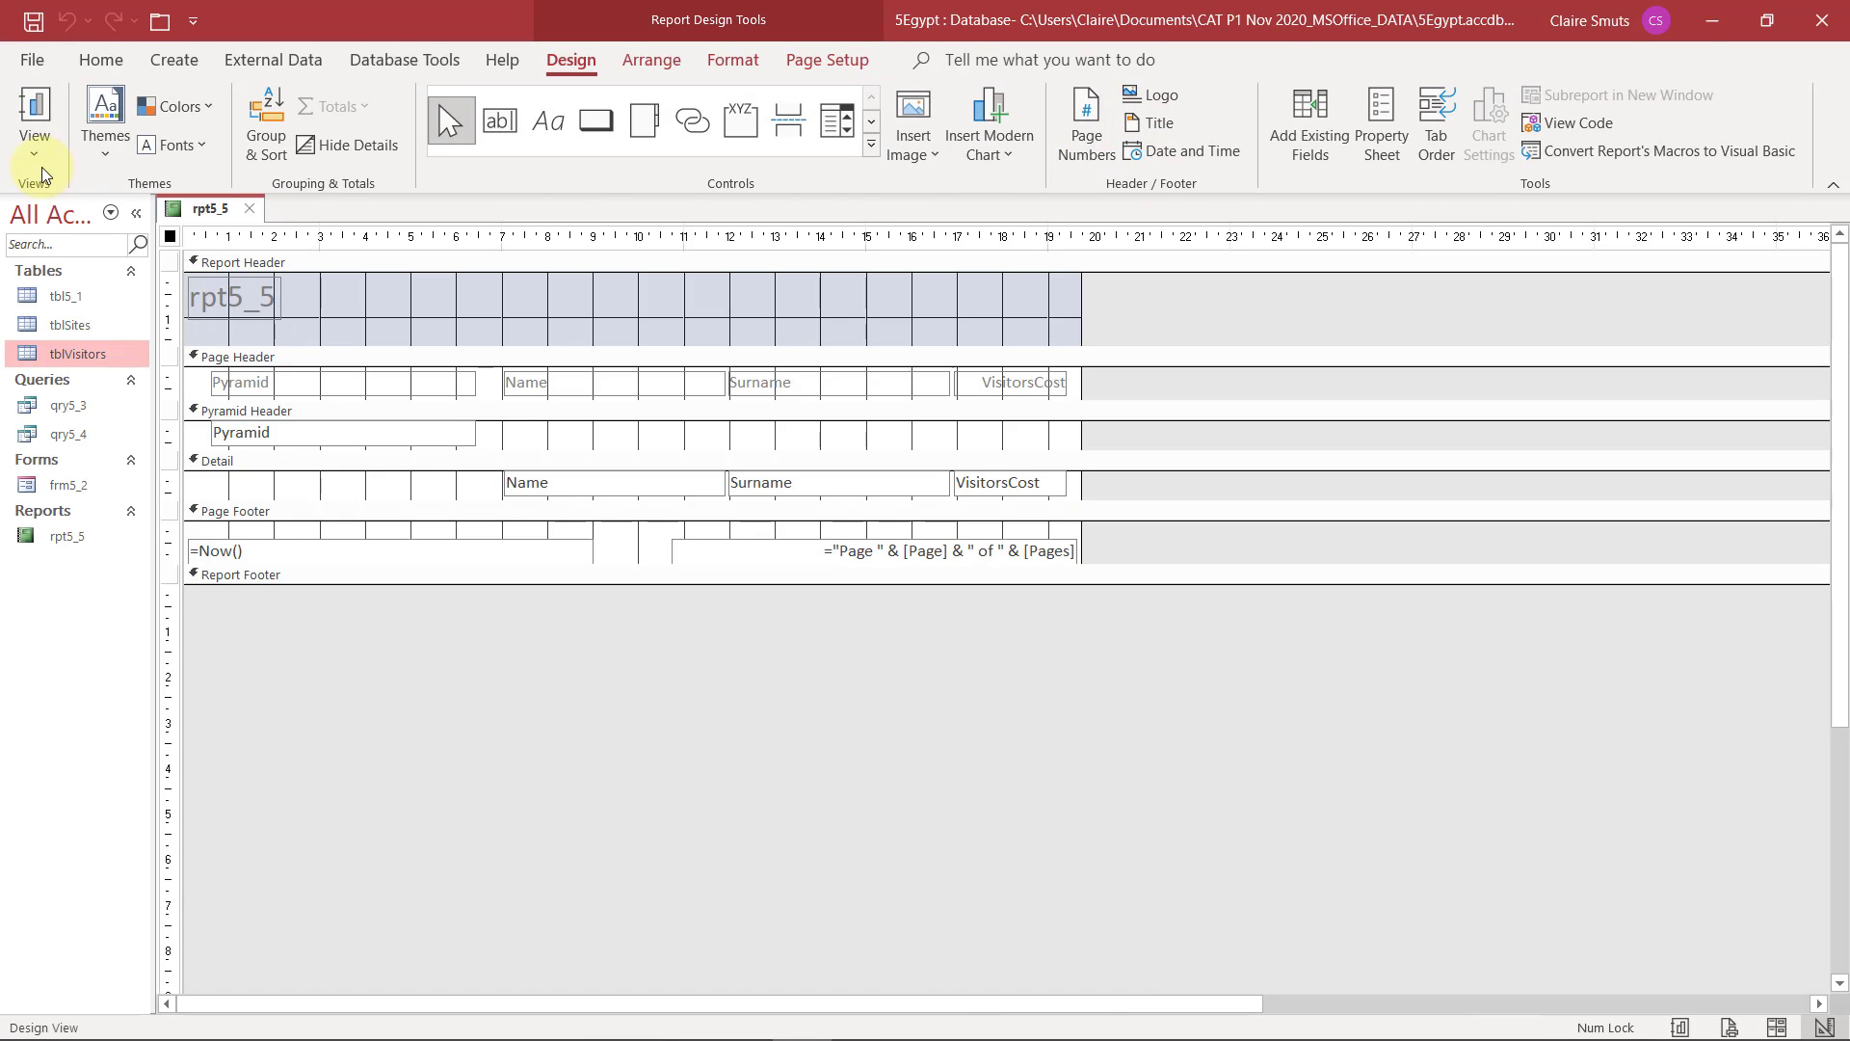
pyautogui.click(36, 153)
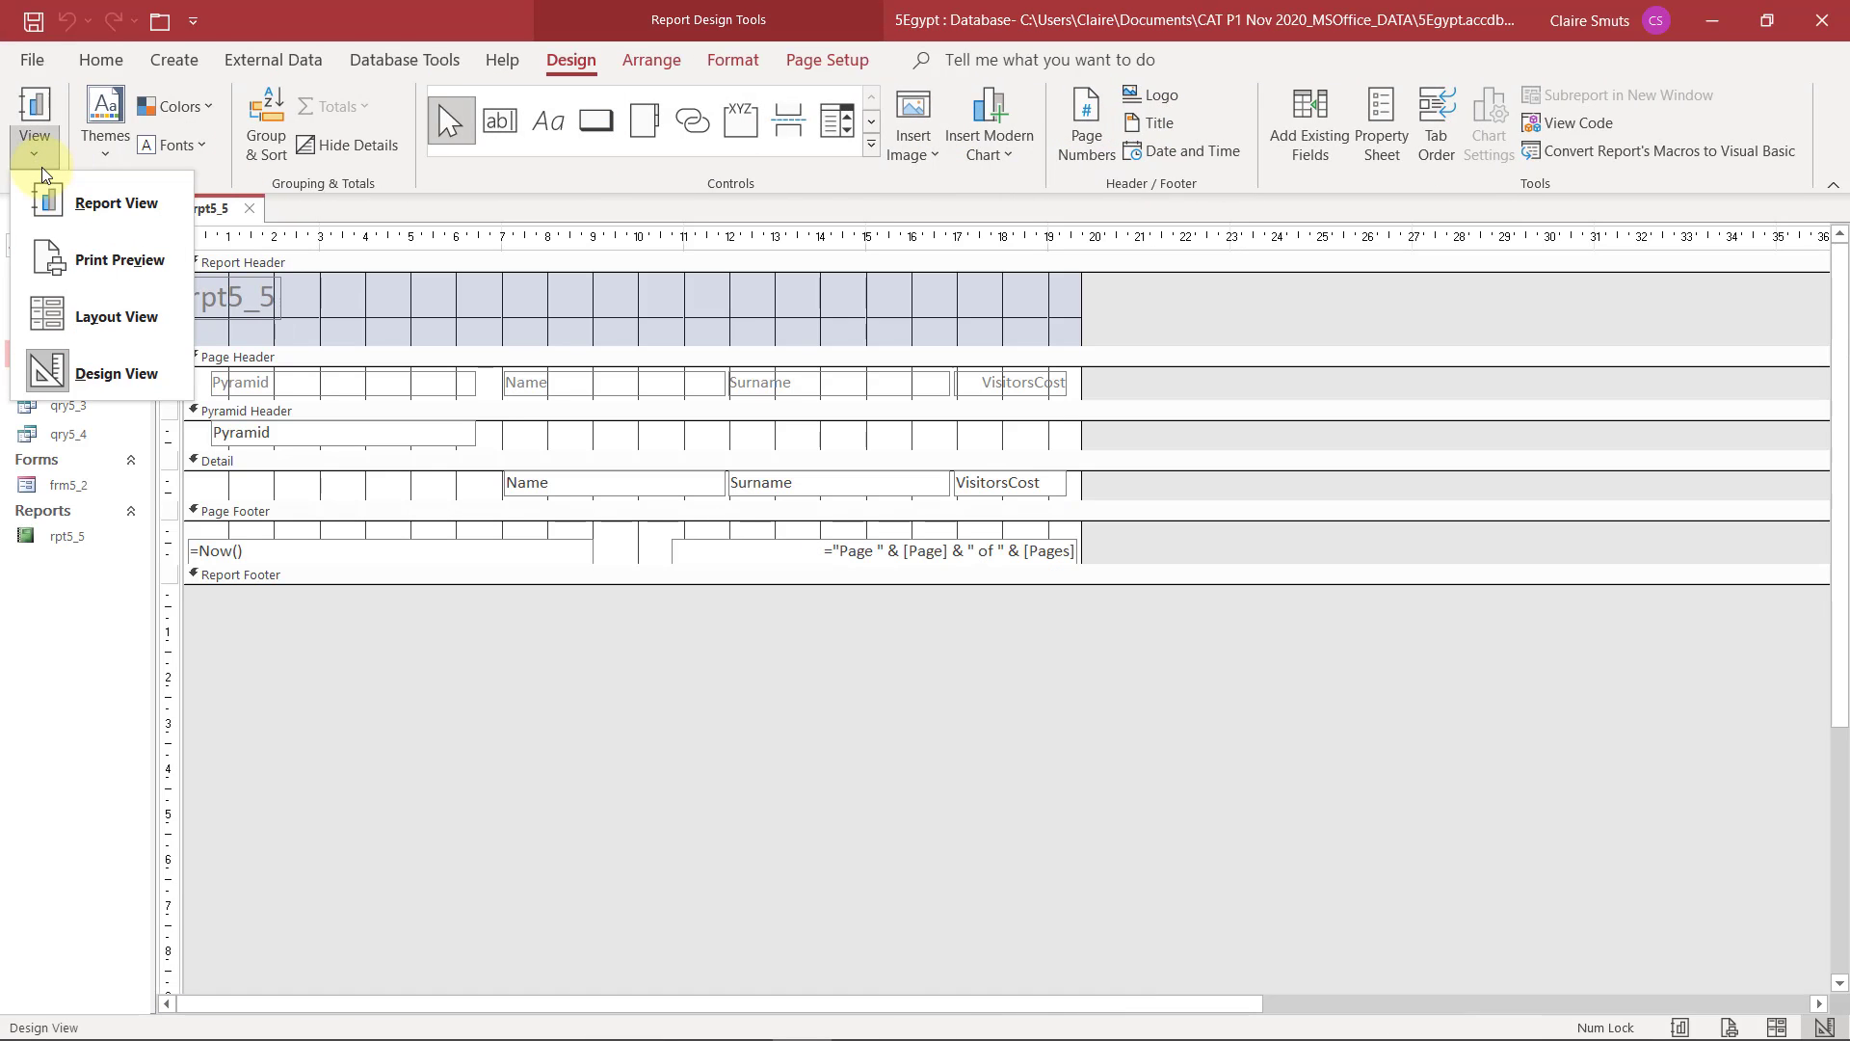
pyautogui.click(337, 621)
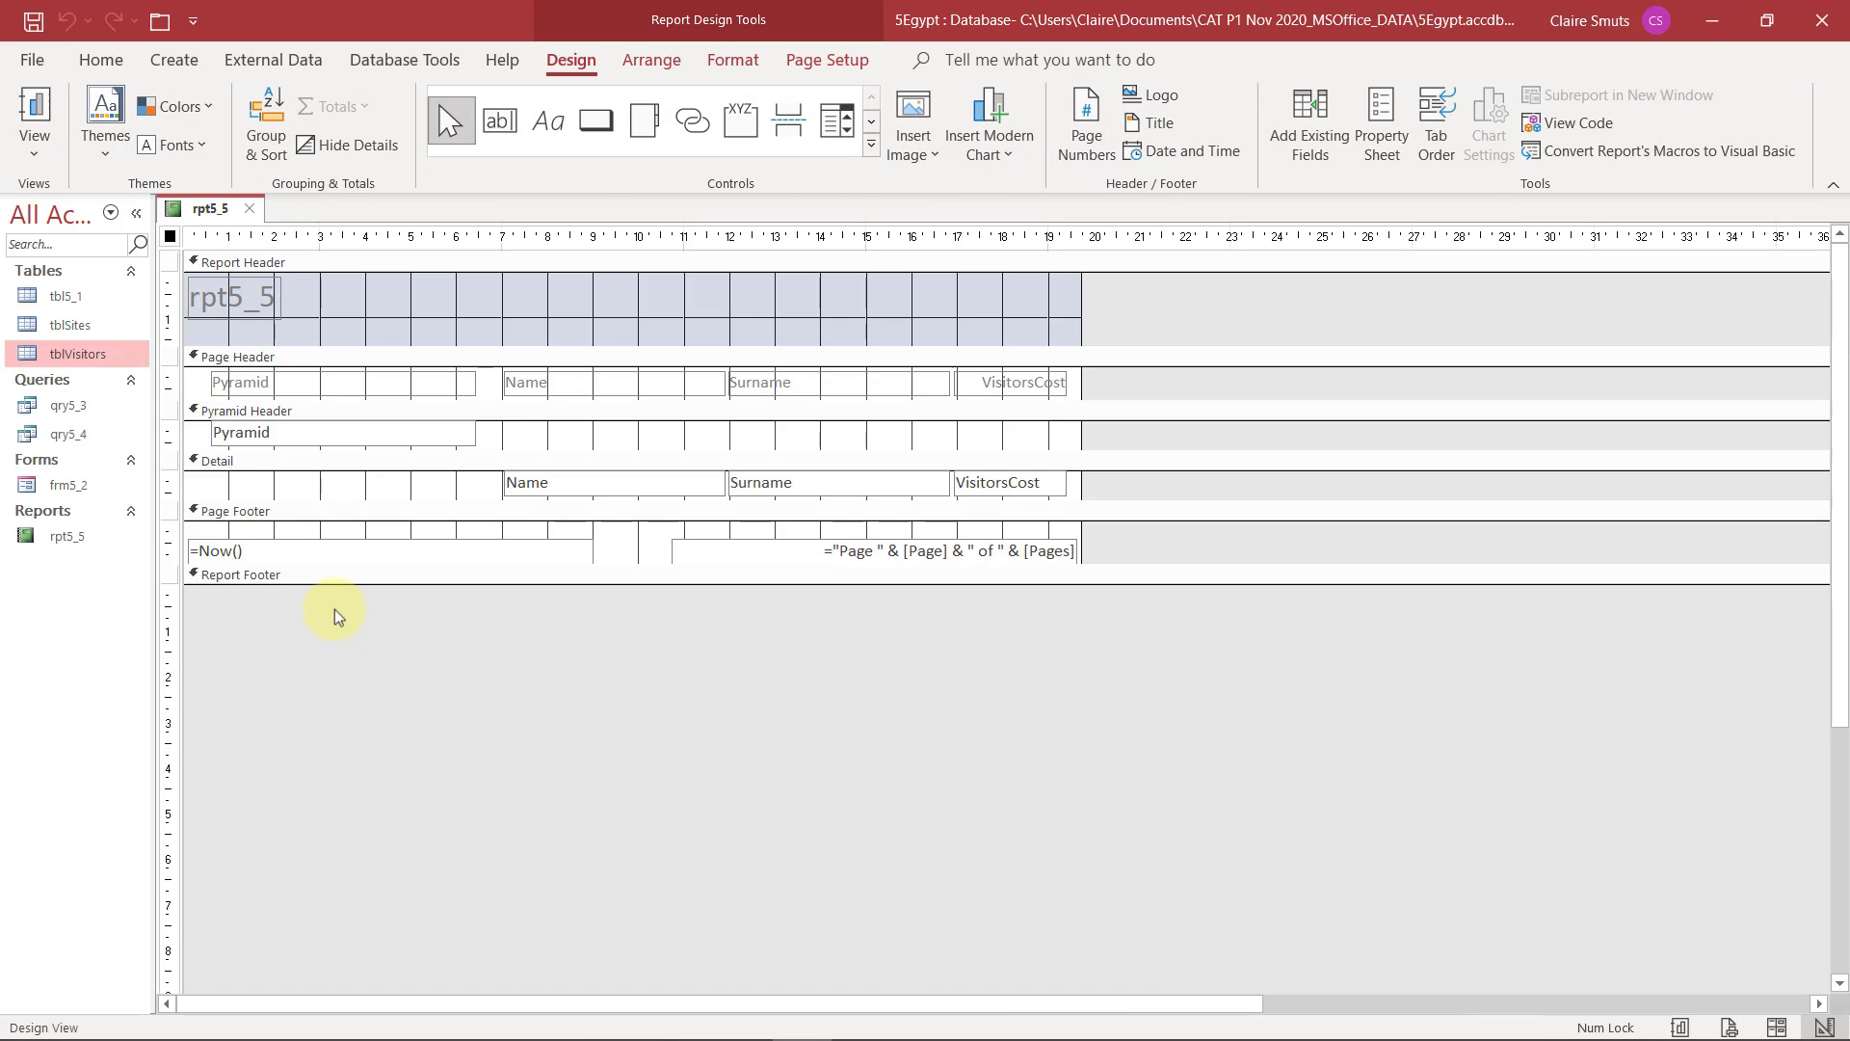
# Show the report's grouping and sorting settings and examine the Maximum Amount lines of each pyramid group in the exam PDF
pyautogui.click(273, 124)
pyautogui.hotkey('alt', 'Tab')
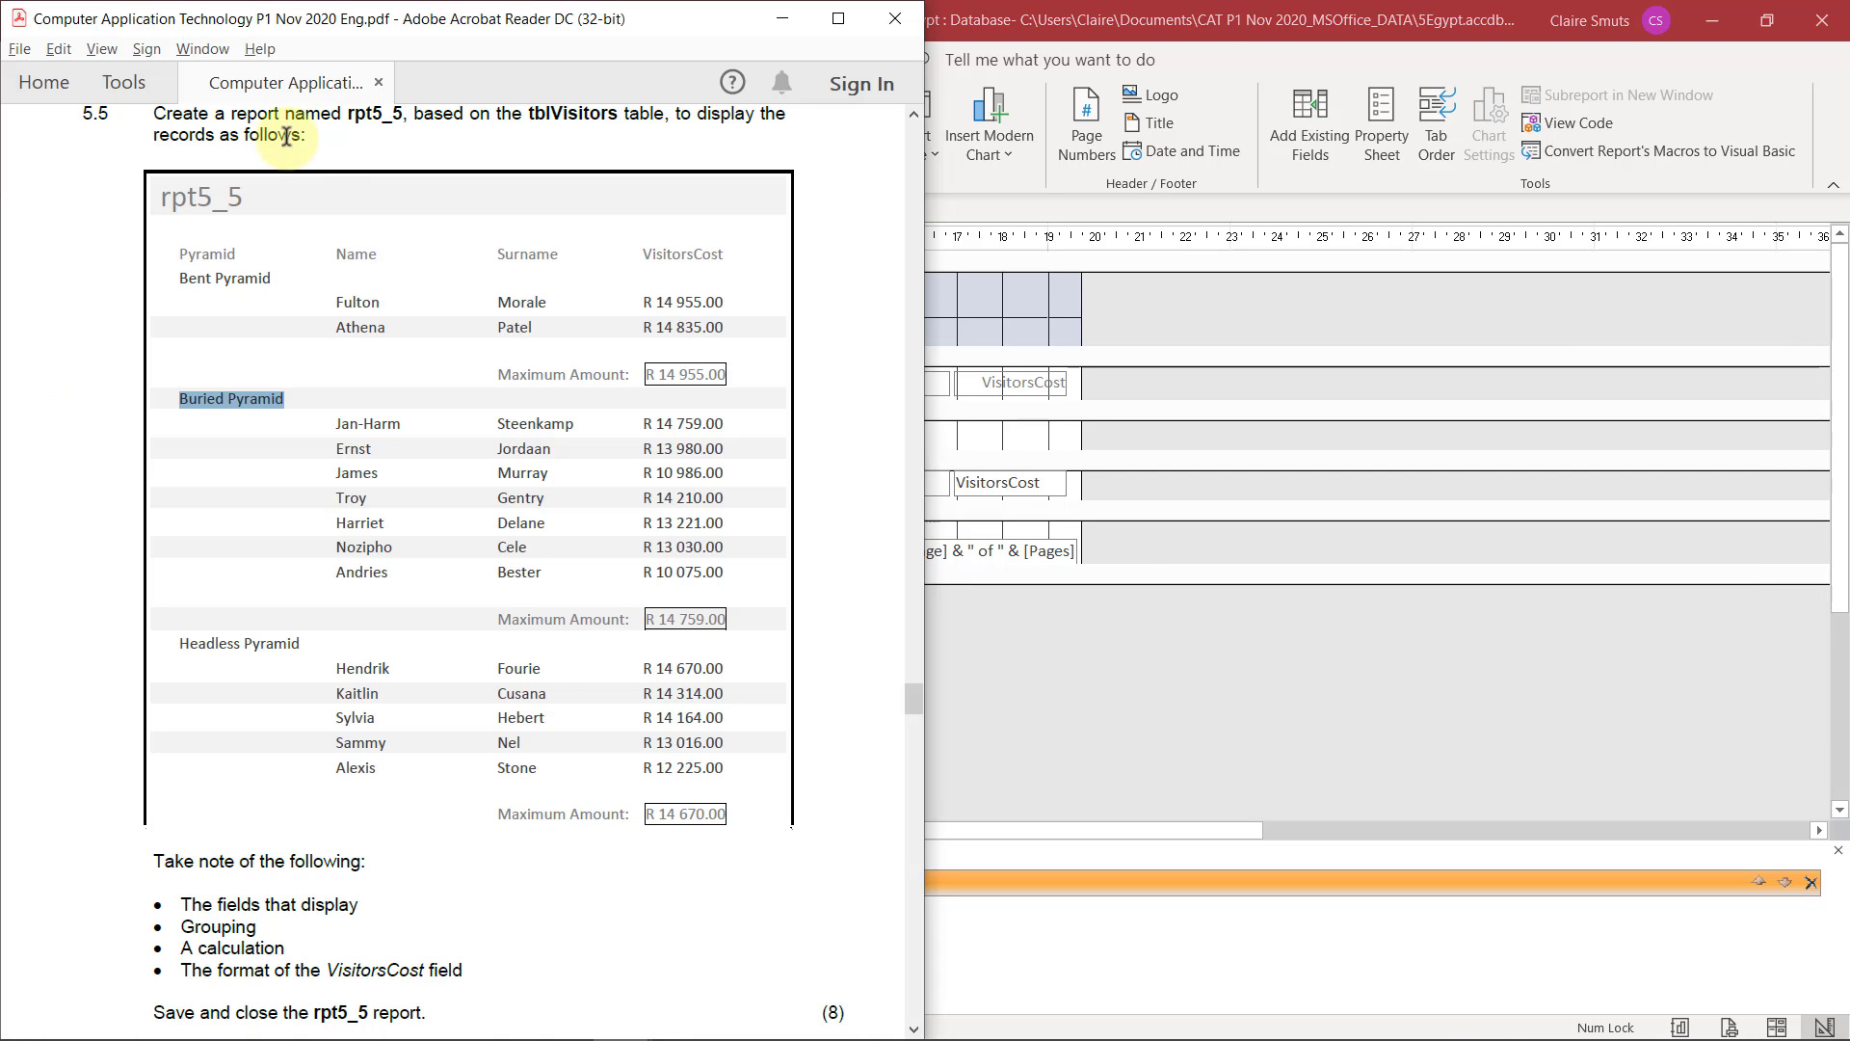
pyautogui.moveTo(497, 373); pyautogui.dragTo(692, 376)
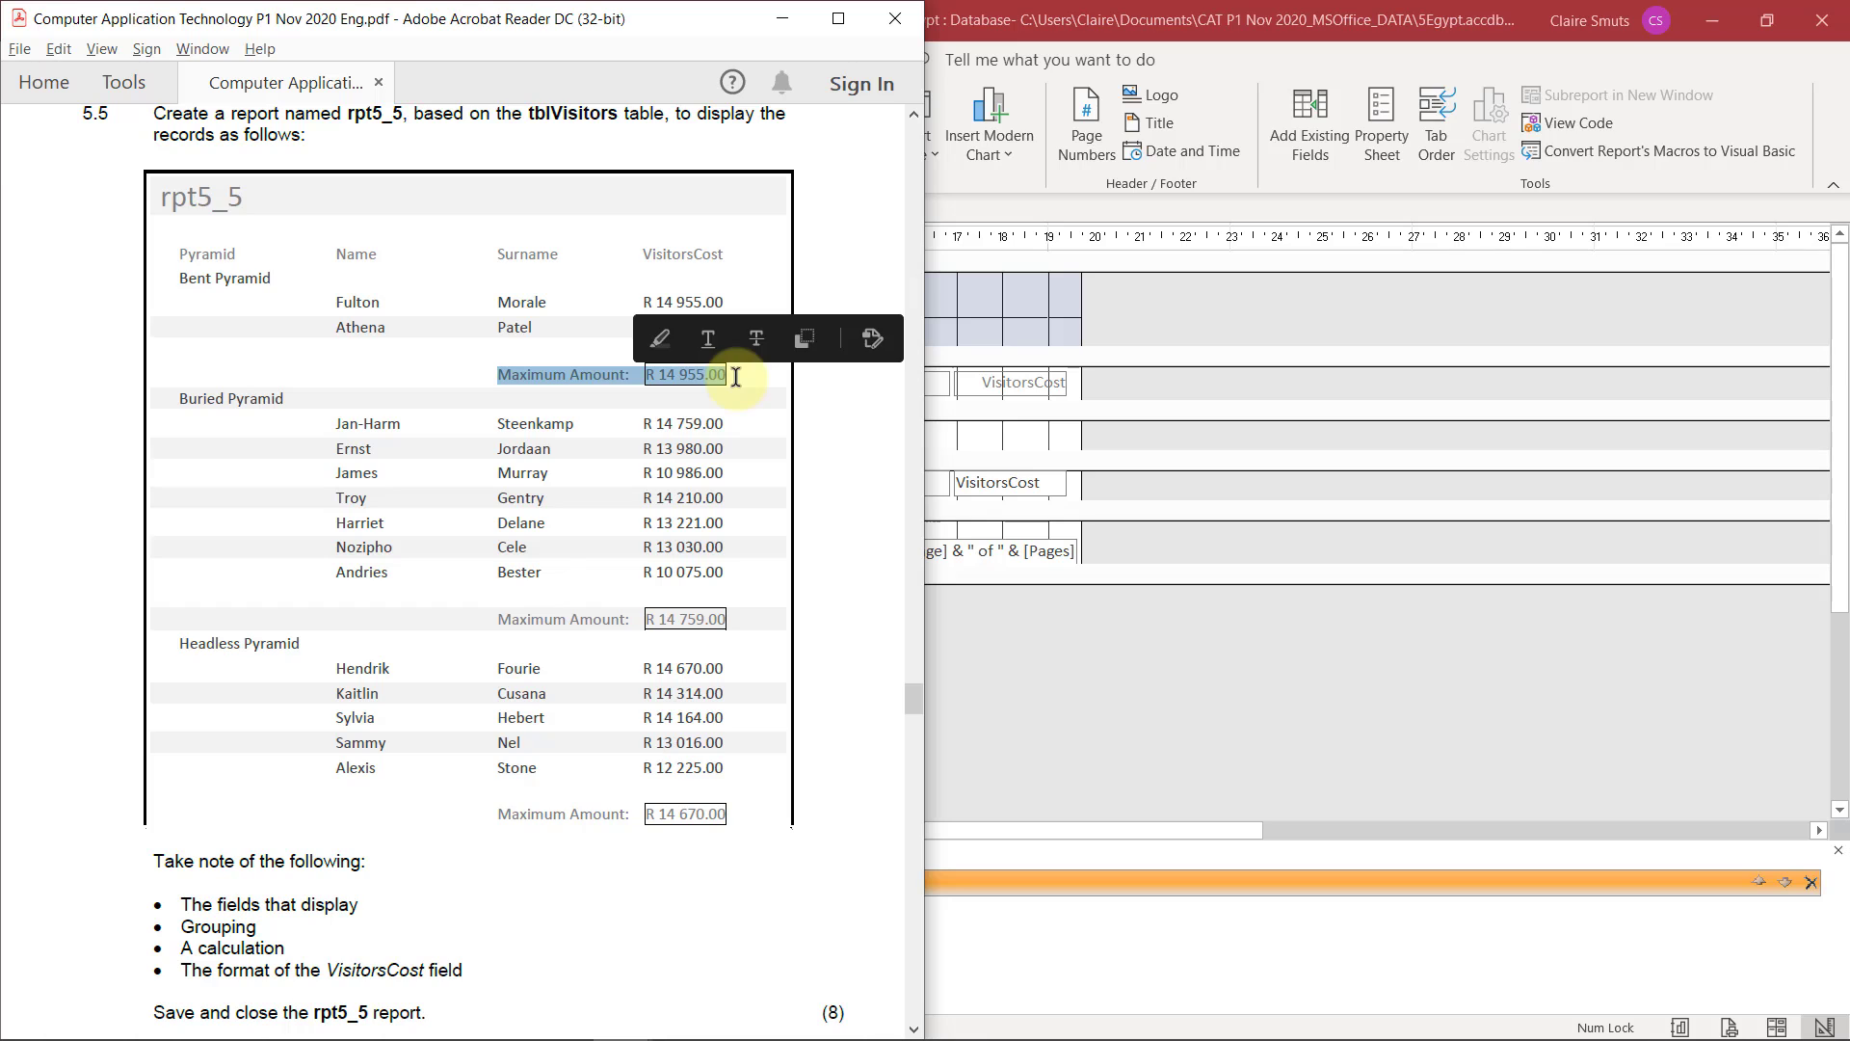
pyautogui.moveTo(497, 619); pyautogui.dragTo(723, 618)
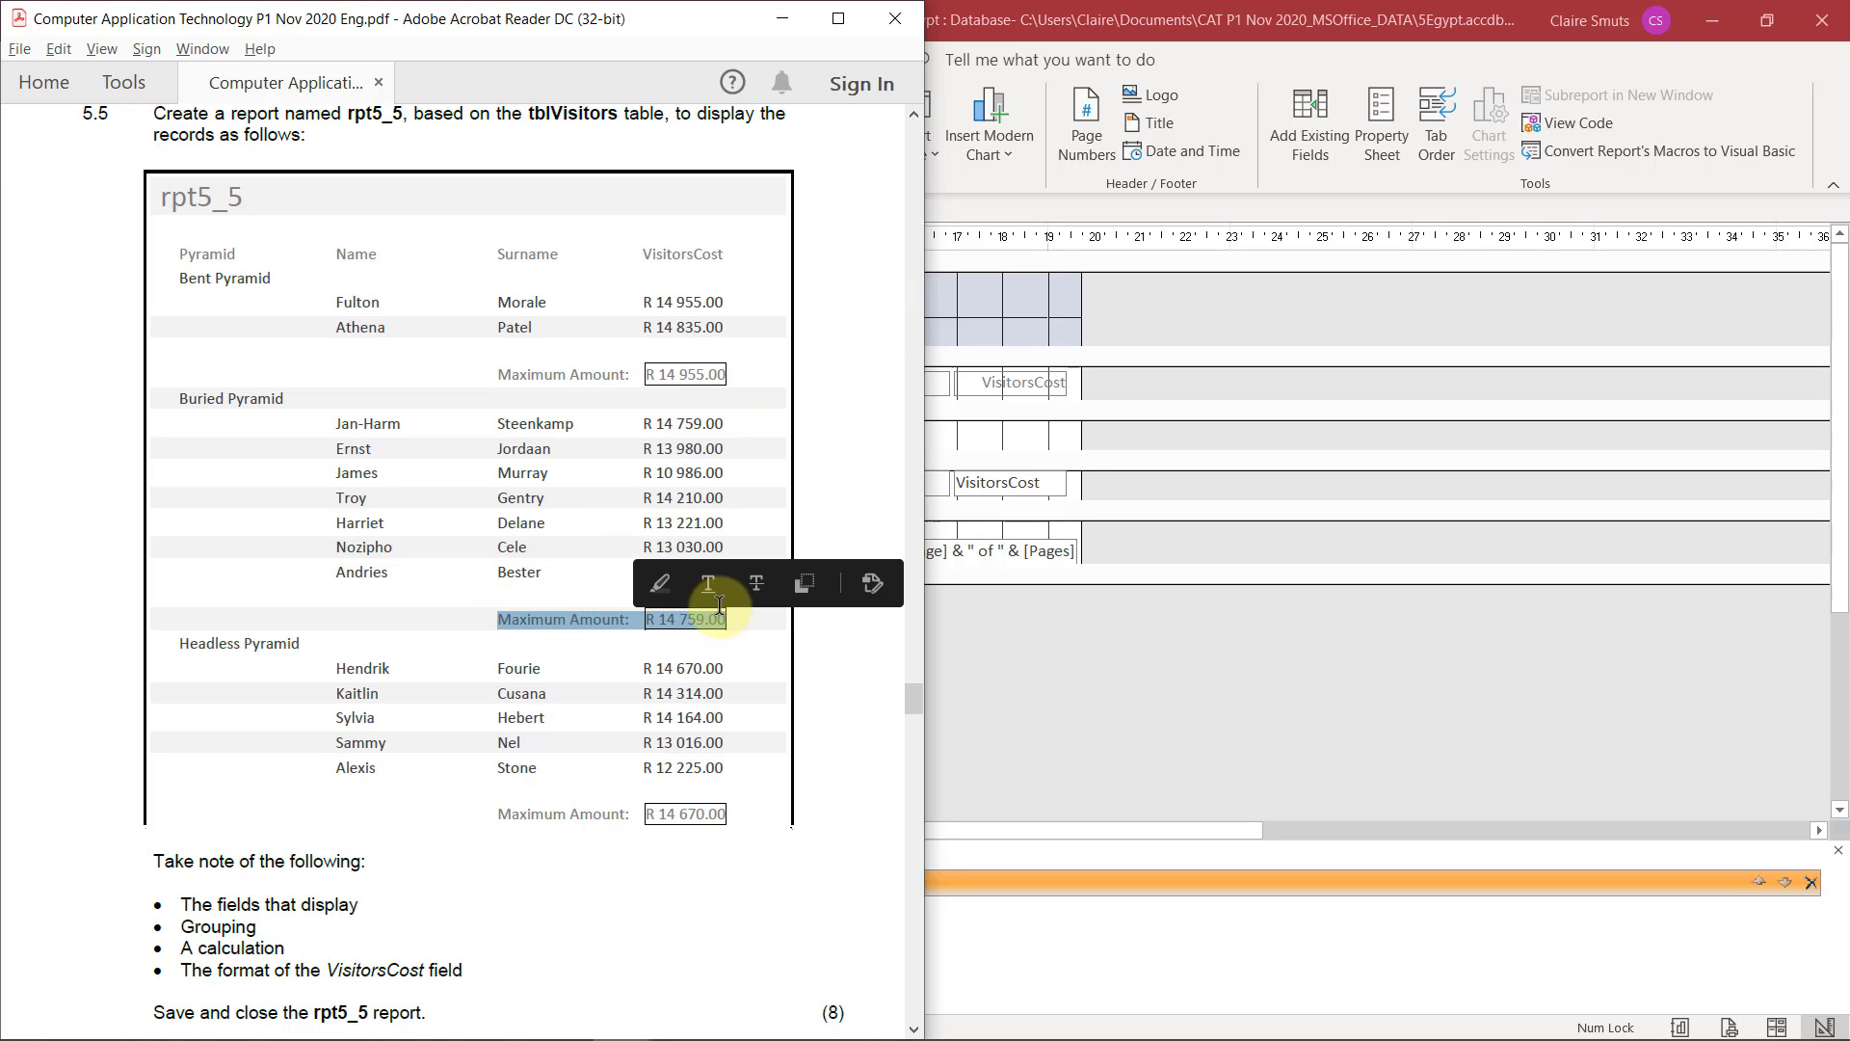
pyautogui.click(721, 680)
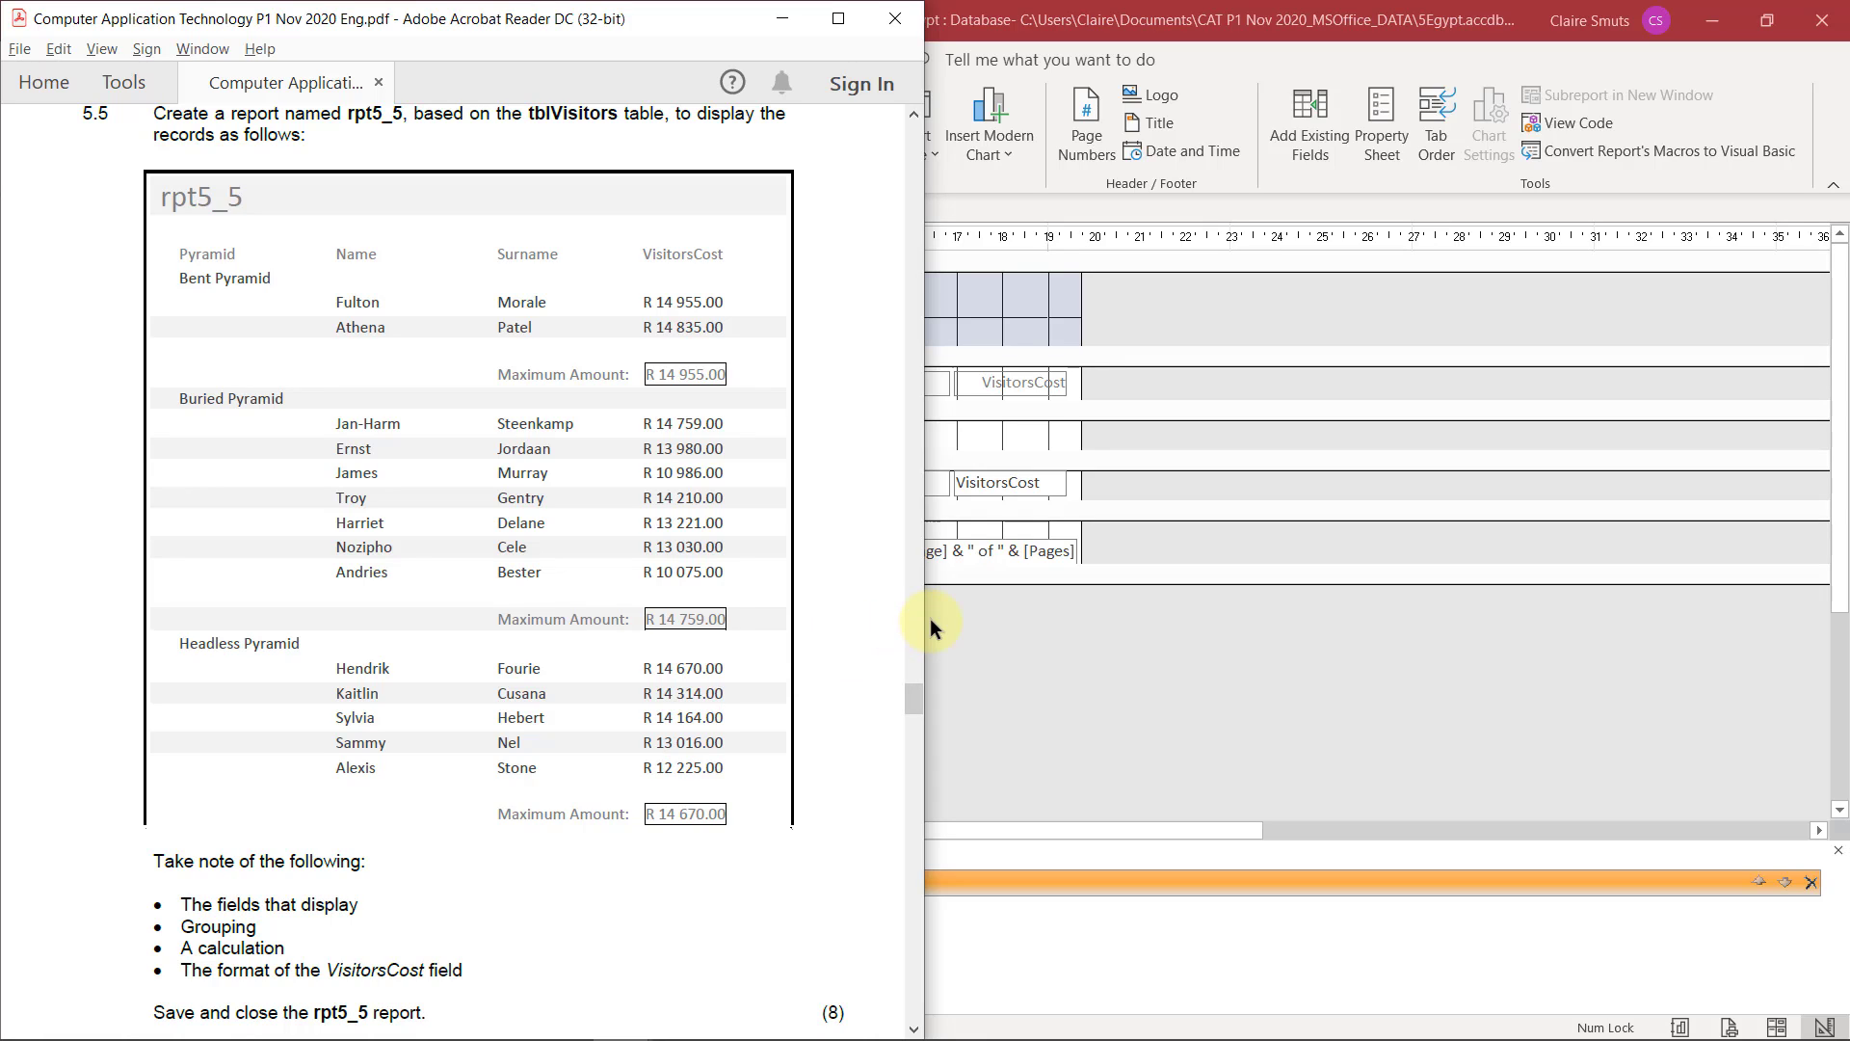
# Expand the Pyramid group's options in the report and give the group a footer section
pyautogui.click(979, 647)
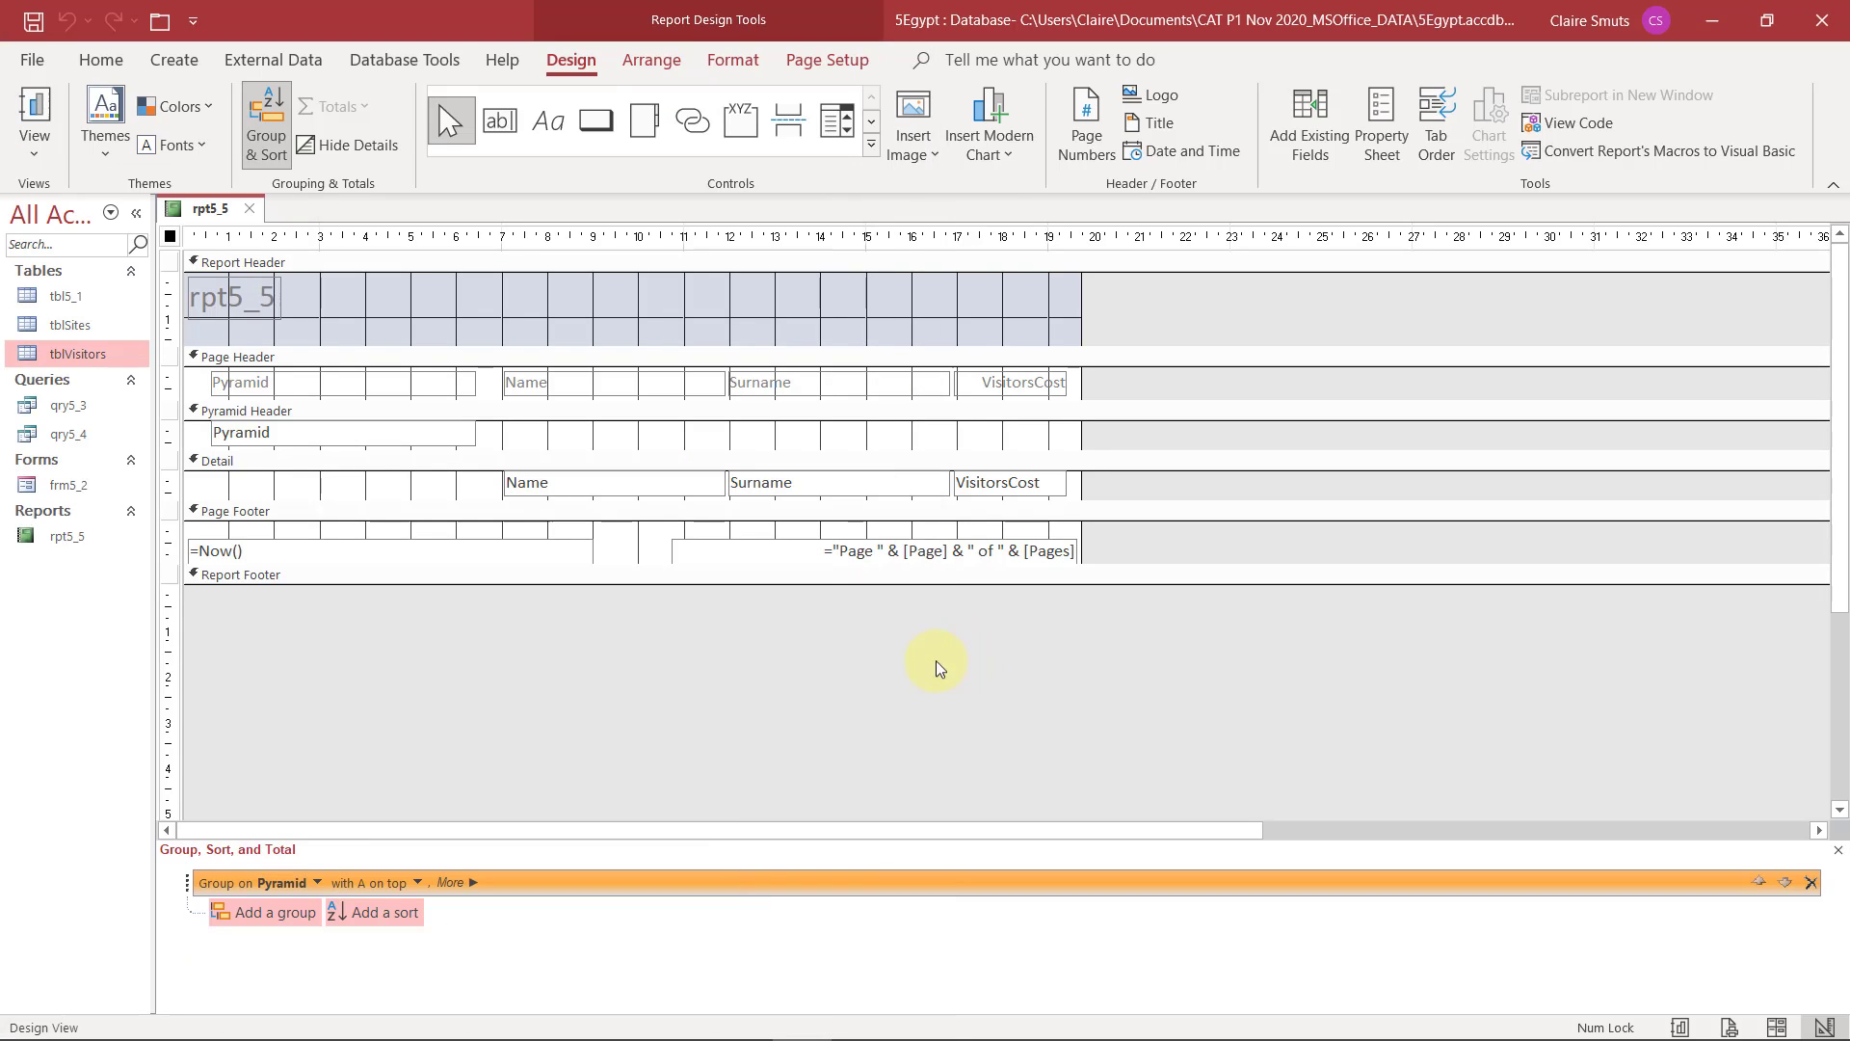
pyautogui.click(461, 883)
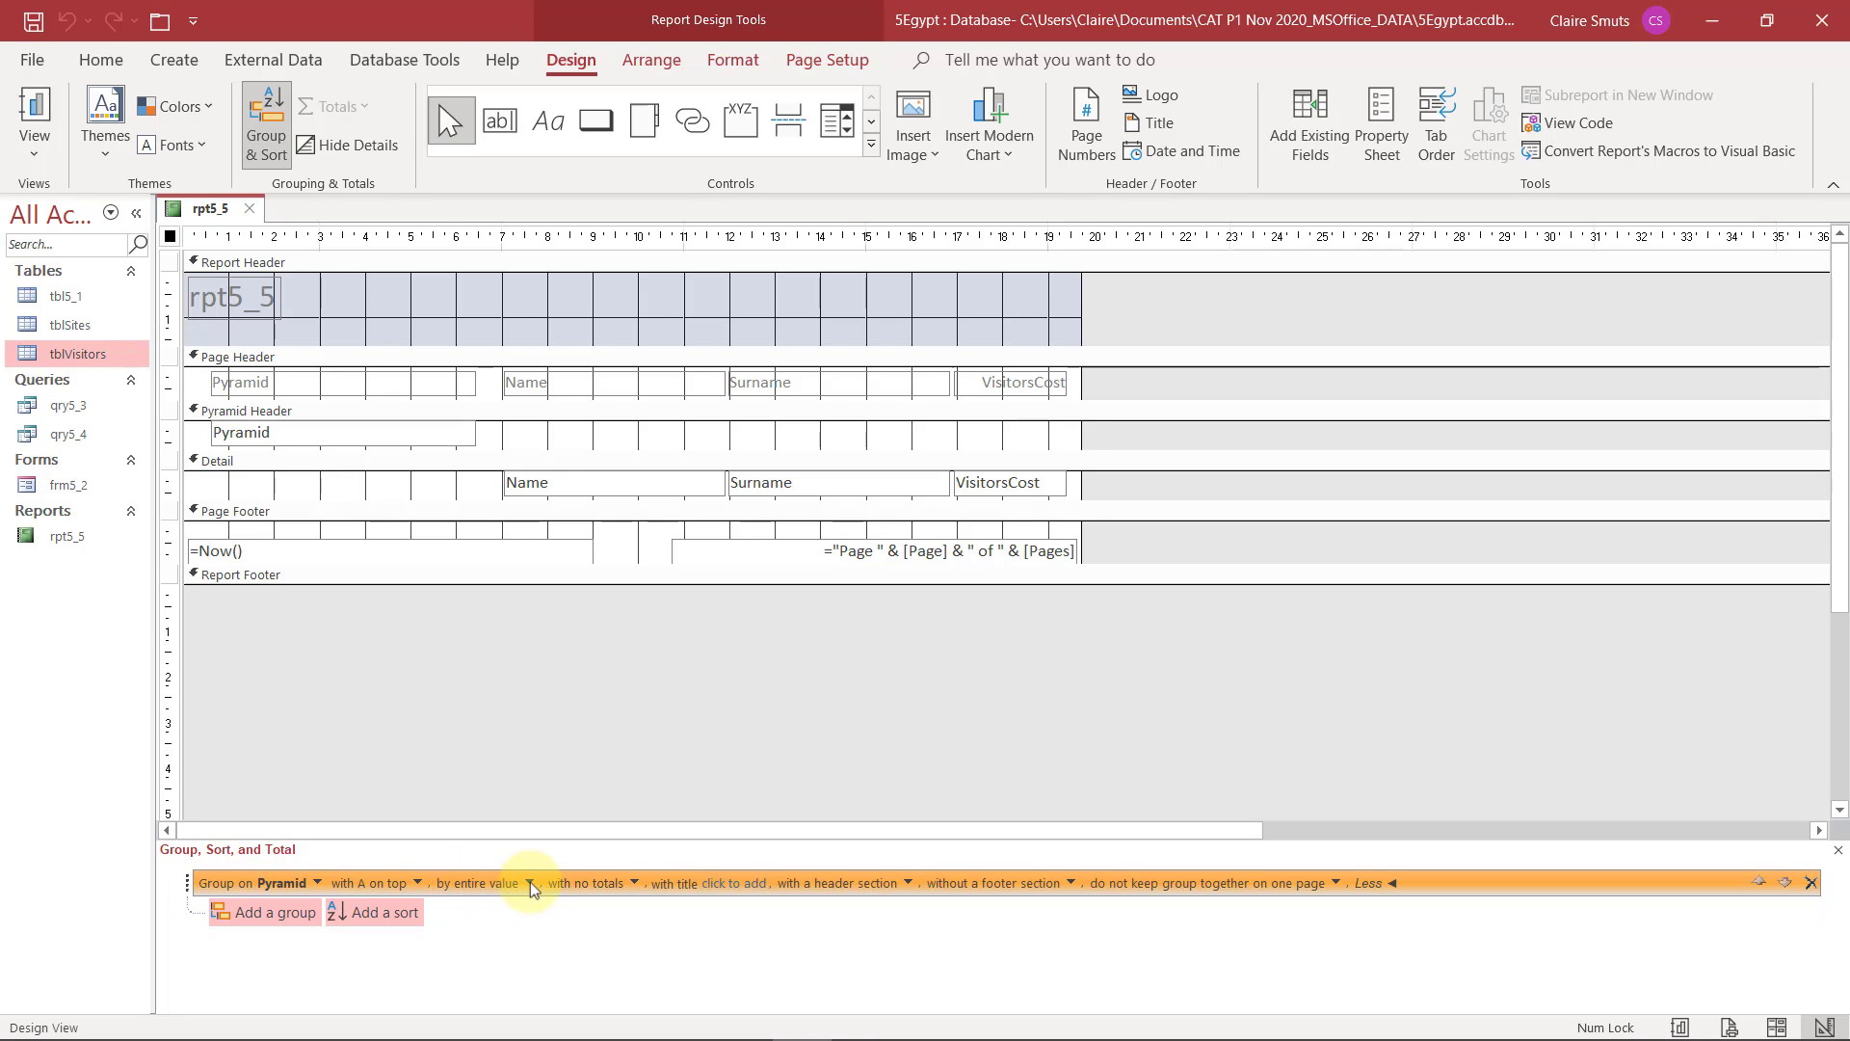
pyautogui.click(1070, 883)
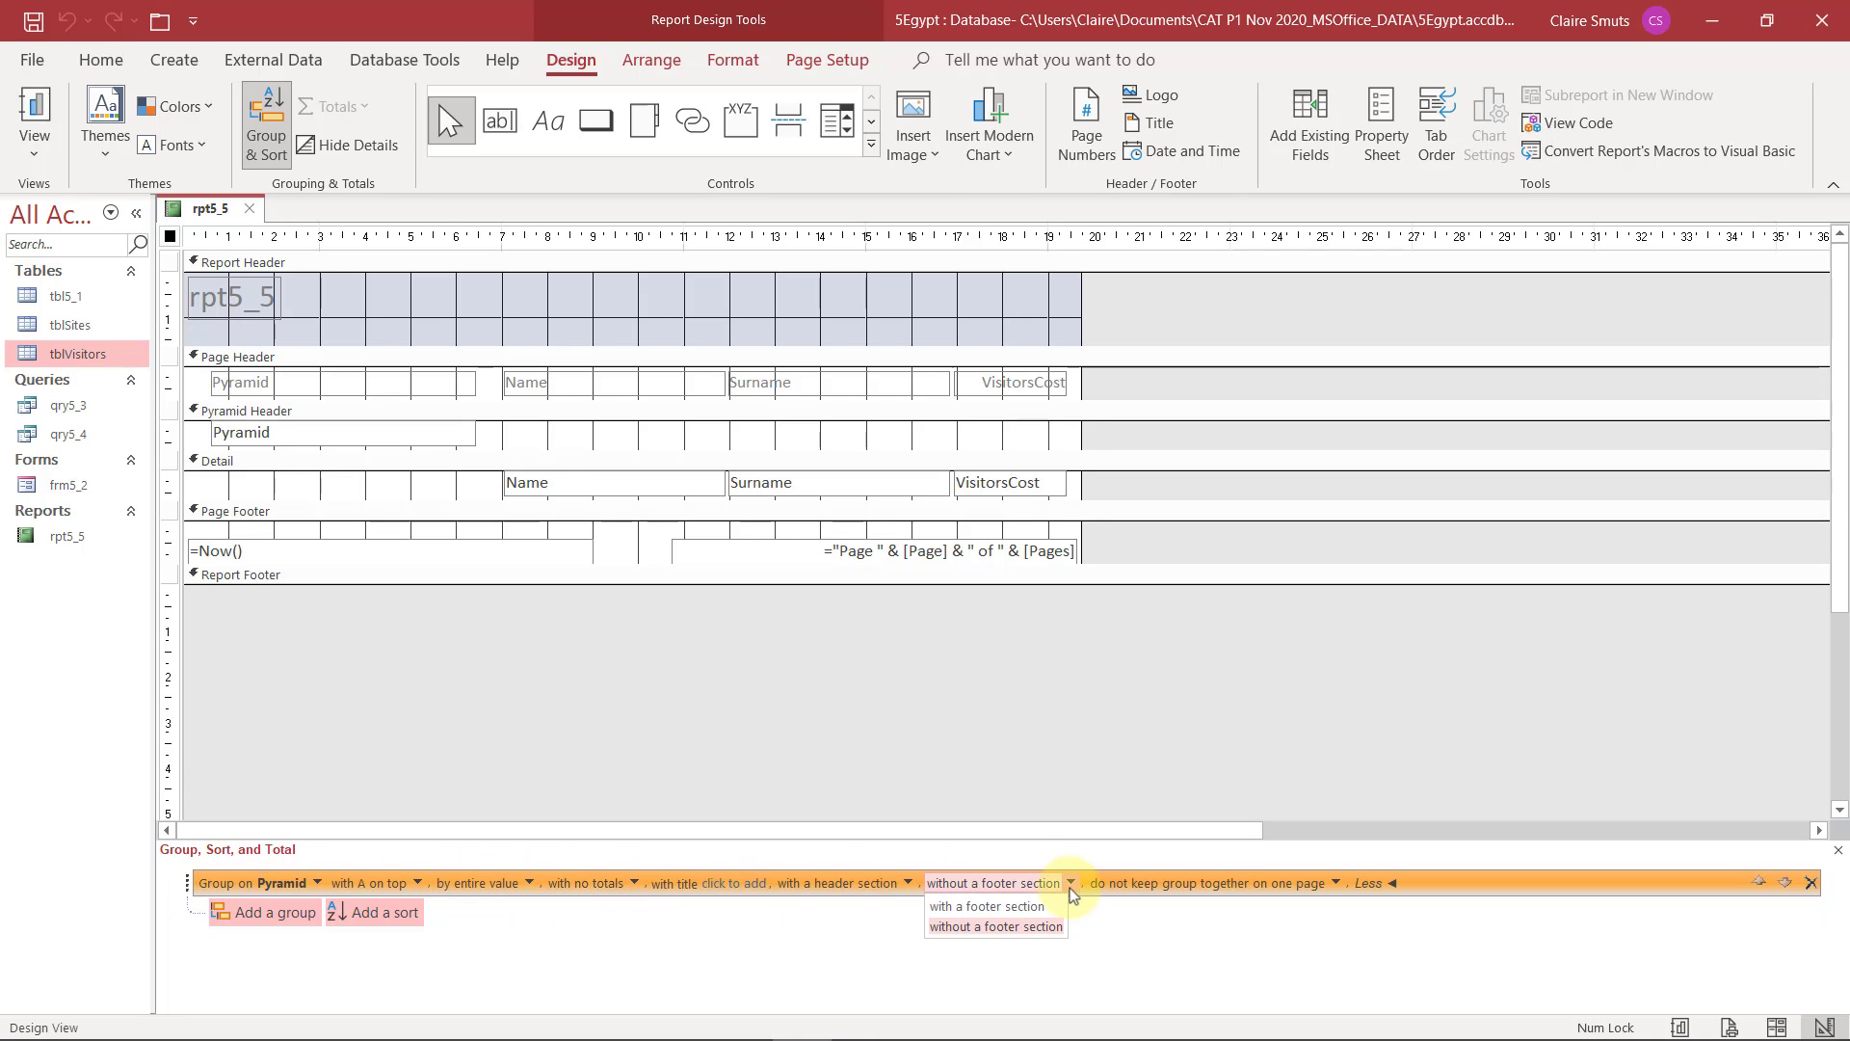
pyautogui.click(1012, 907)
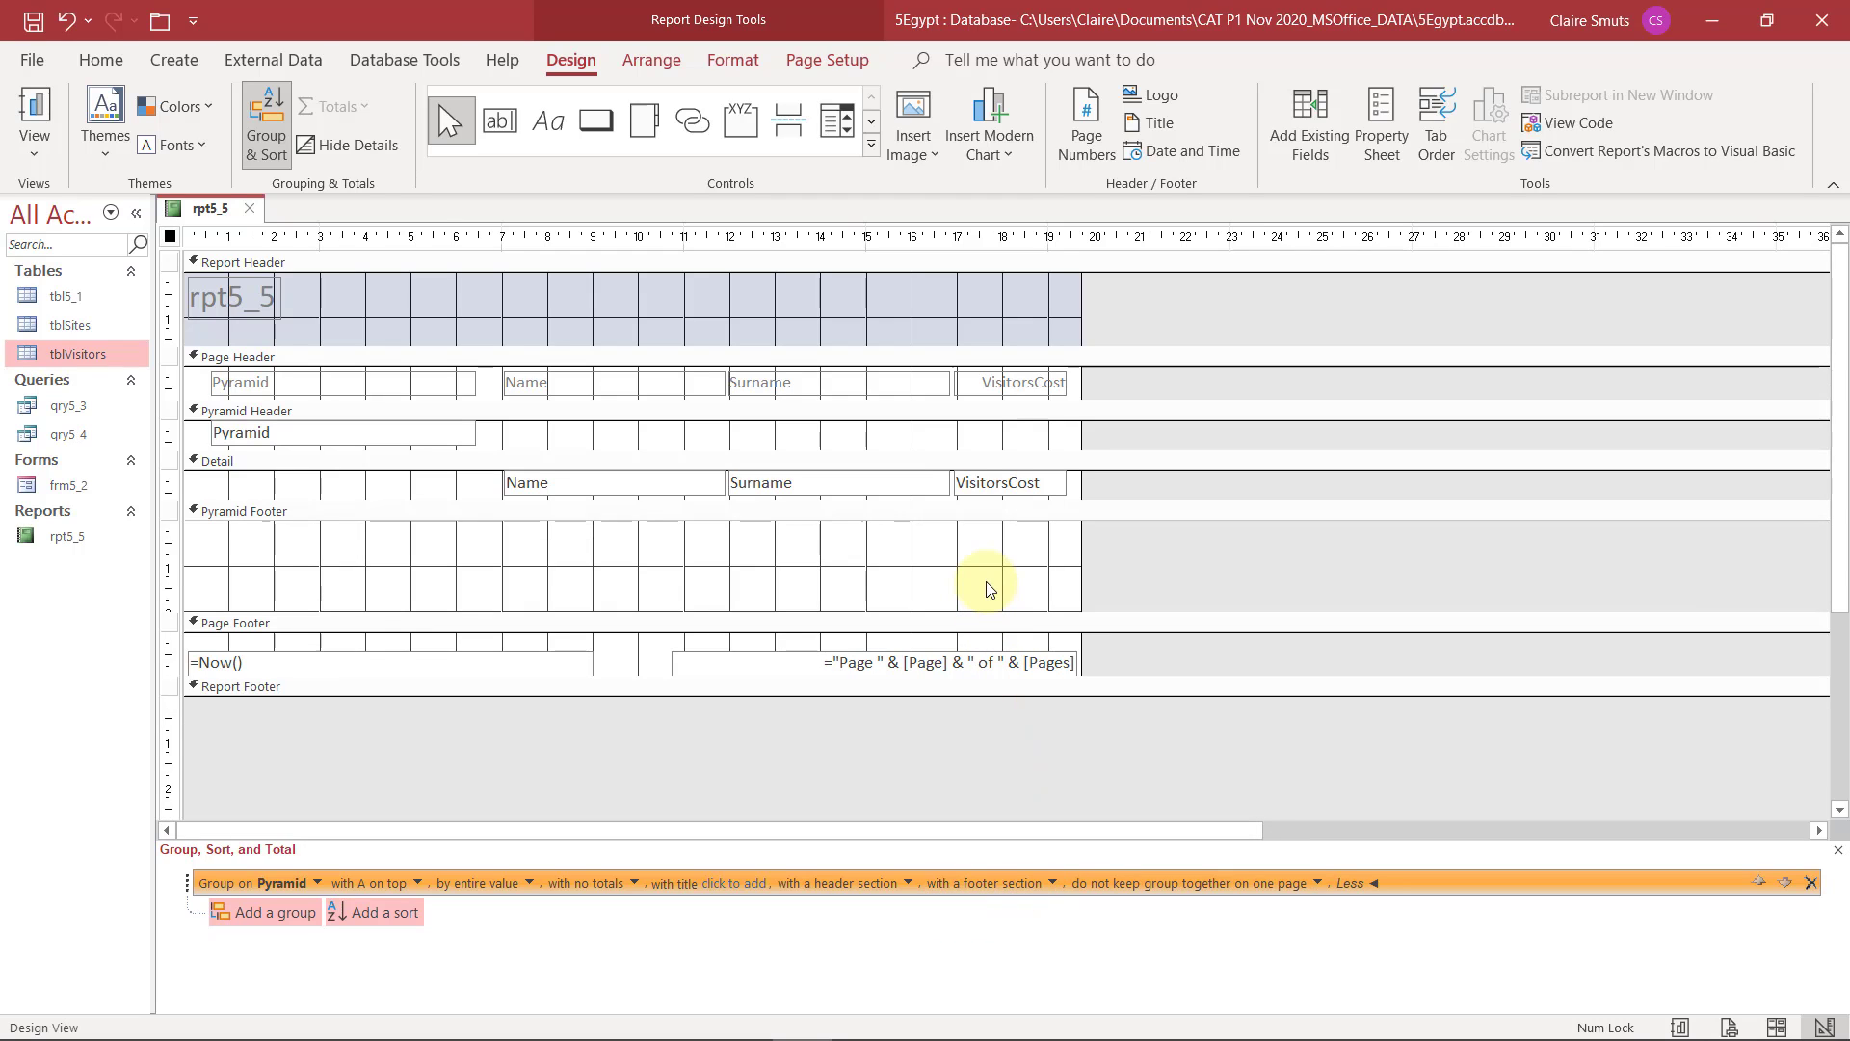
# Place a text box in the Pyramid Footer and enter the expression =Max([VisitorsCost]) in it
pyautogui.click(498, 125)
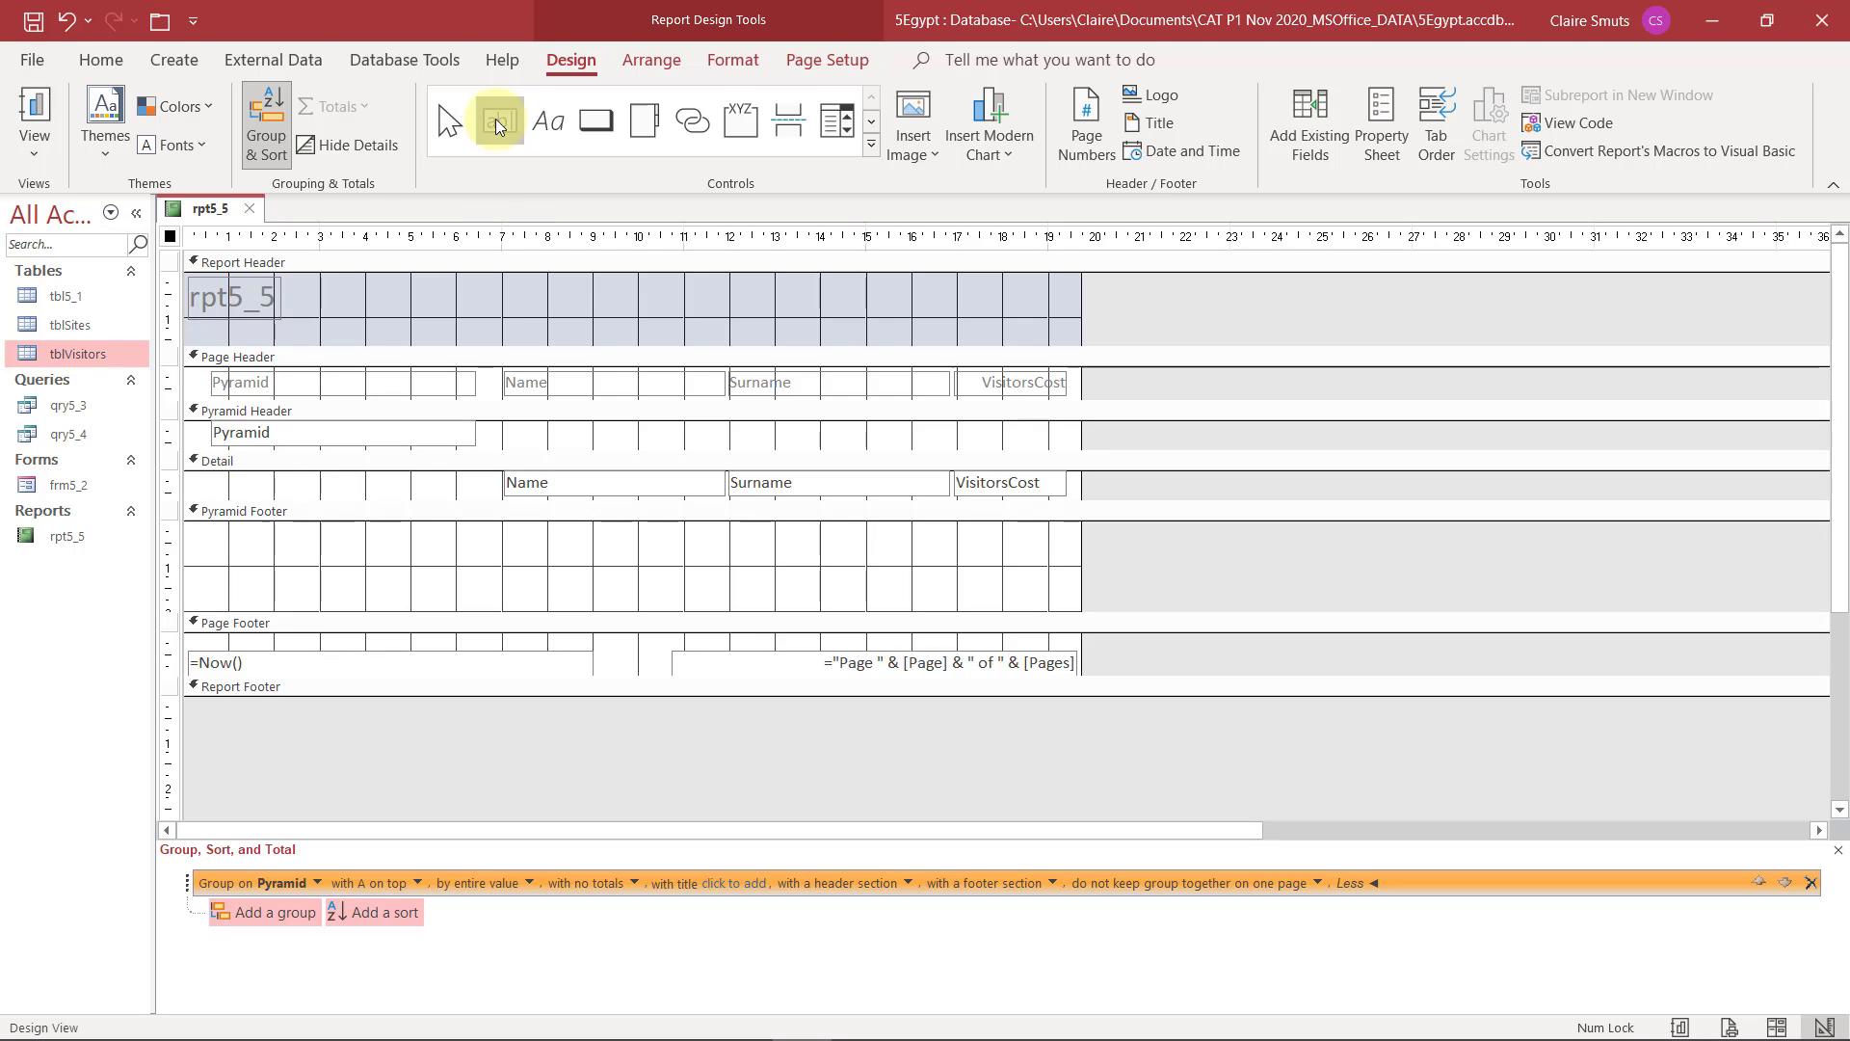
pyautogui.click(867, 526)
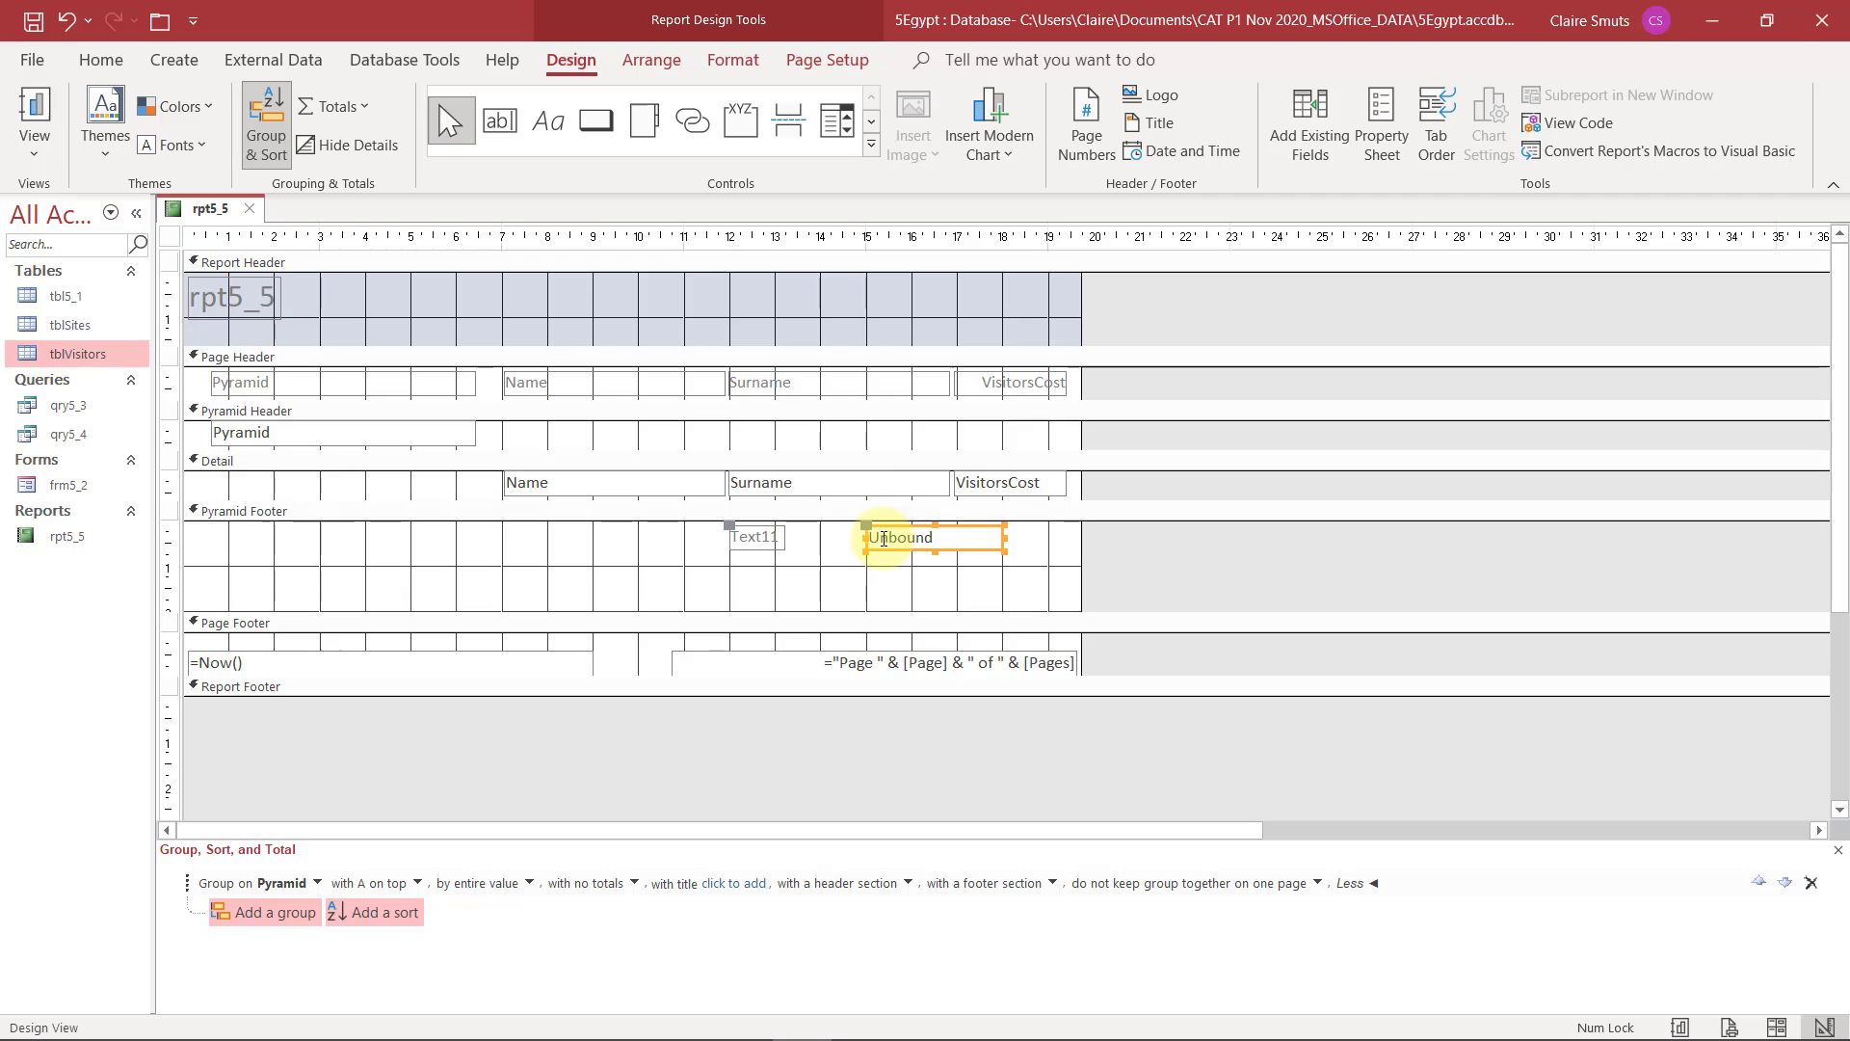
pyautogui.click(879, 536)
pyautogui.write('=Masx')
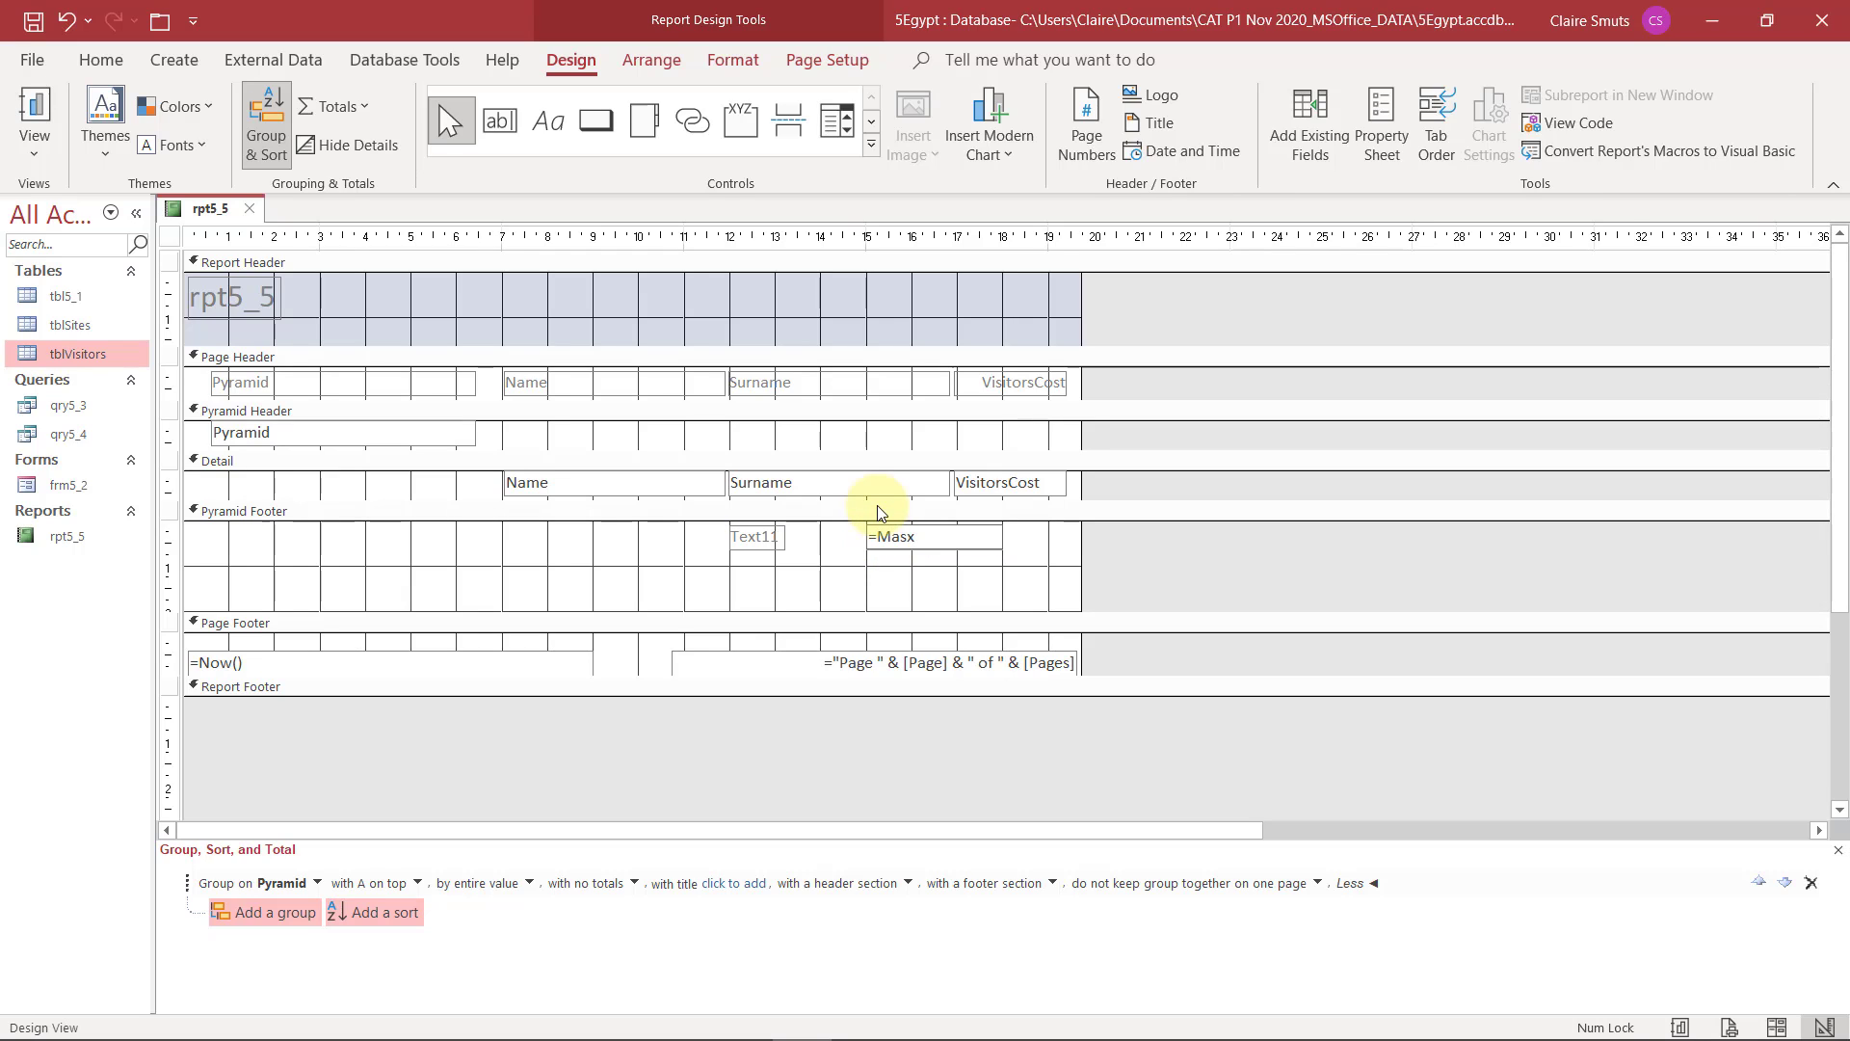
pyautogui.press('BackSpace')
pyautogui.press('BackSpace')
pyautogui.write('x(VisitorsCost()')
pyautogui.press('BackSpace')
pyautogui.press('BackSpace')
pyautogui.write(')')
pyautogui.click(971, 593)
# Narrow the calculated text box in the Pyramid Footer to about 2.6 cm and check the Maximum Amount line in the exam PDF
pyautogui.click(991, 537)
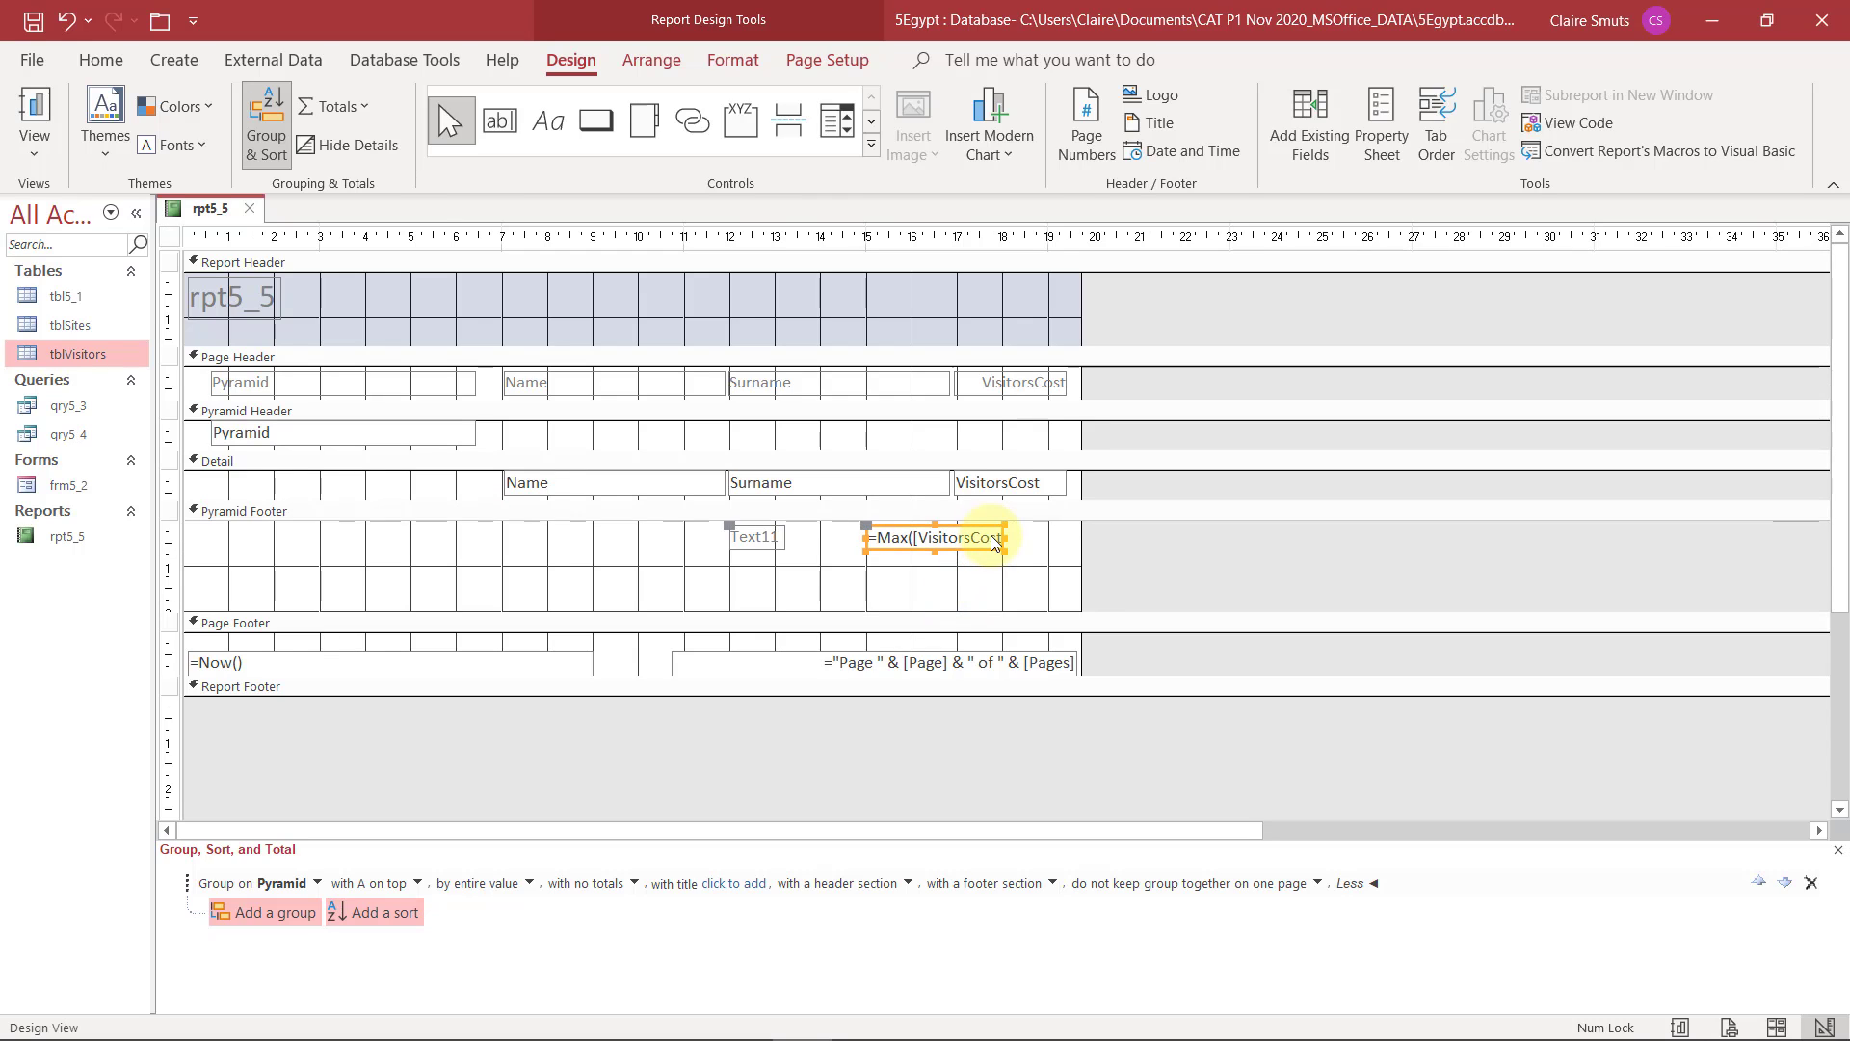
pyautogui.moveTo(1005, 541); pyautogui.dragTo(1021, 540)
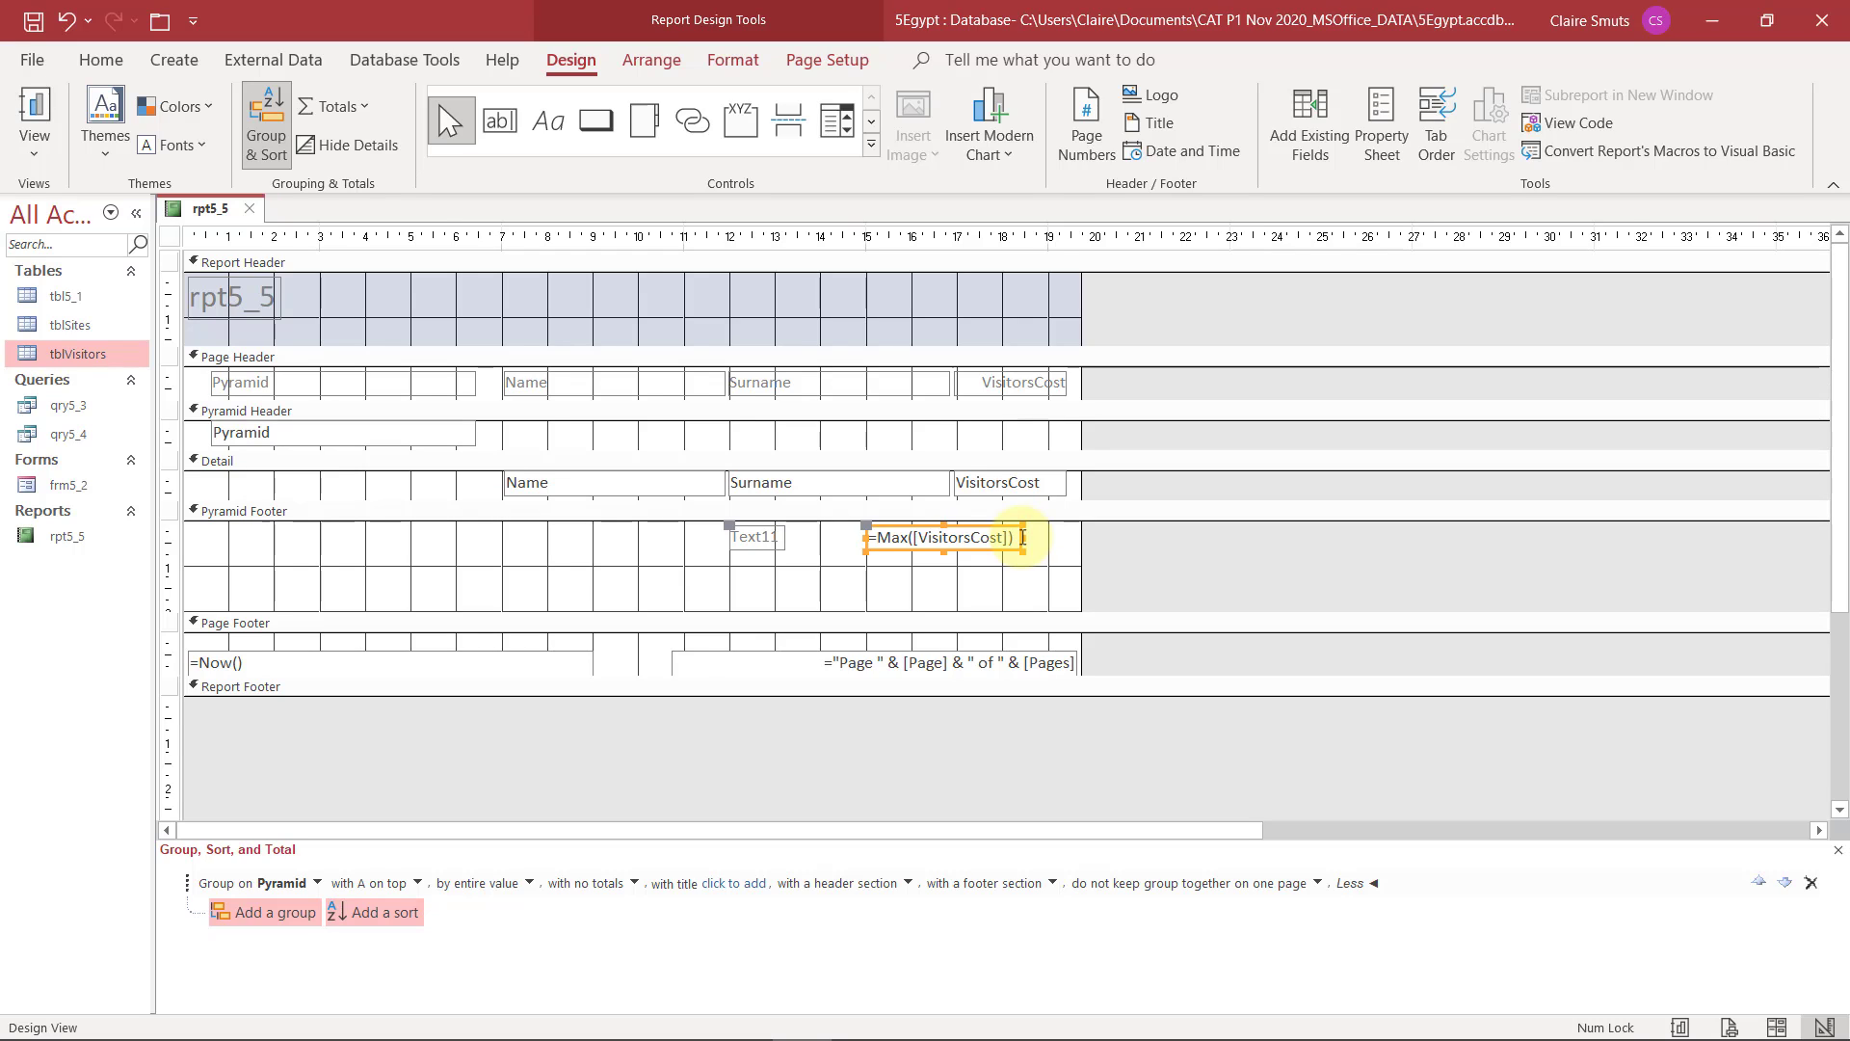
pyautogui.moveTo(1021, 536); pyautogui.dragTo(987, 540)
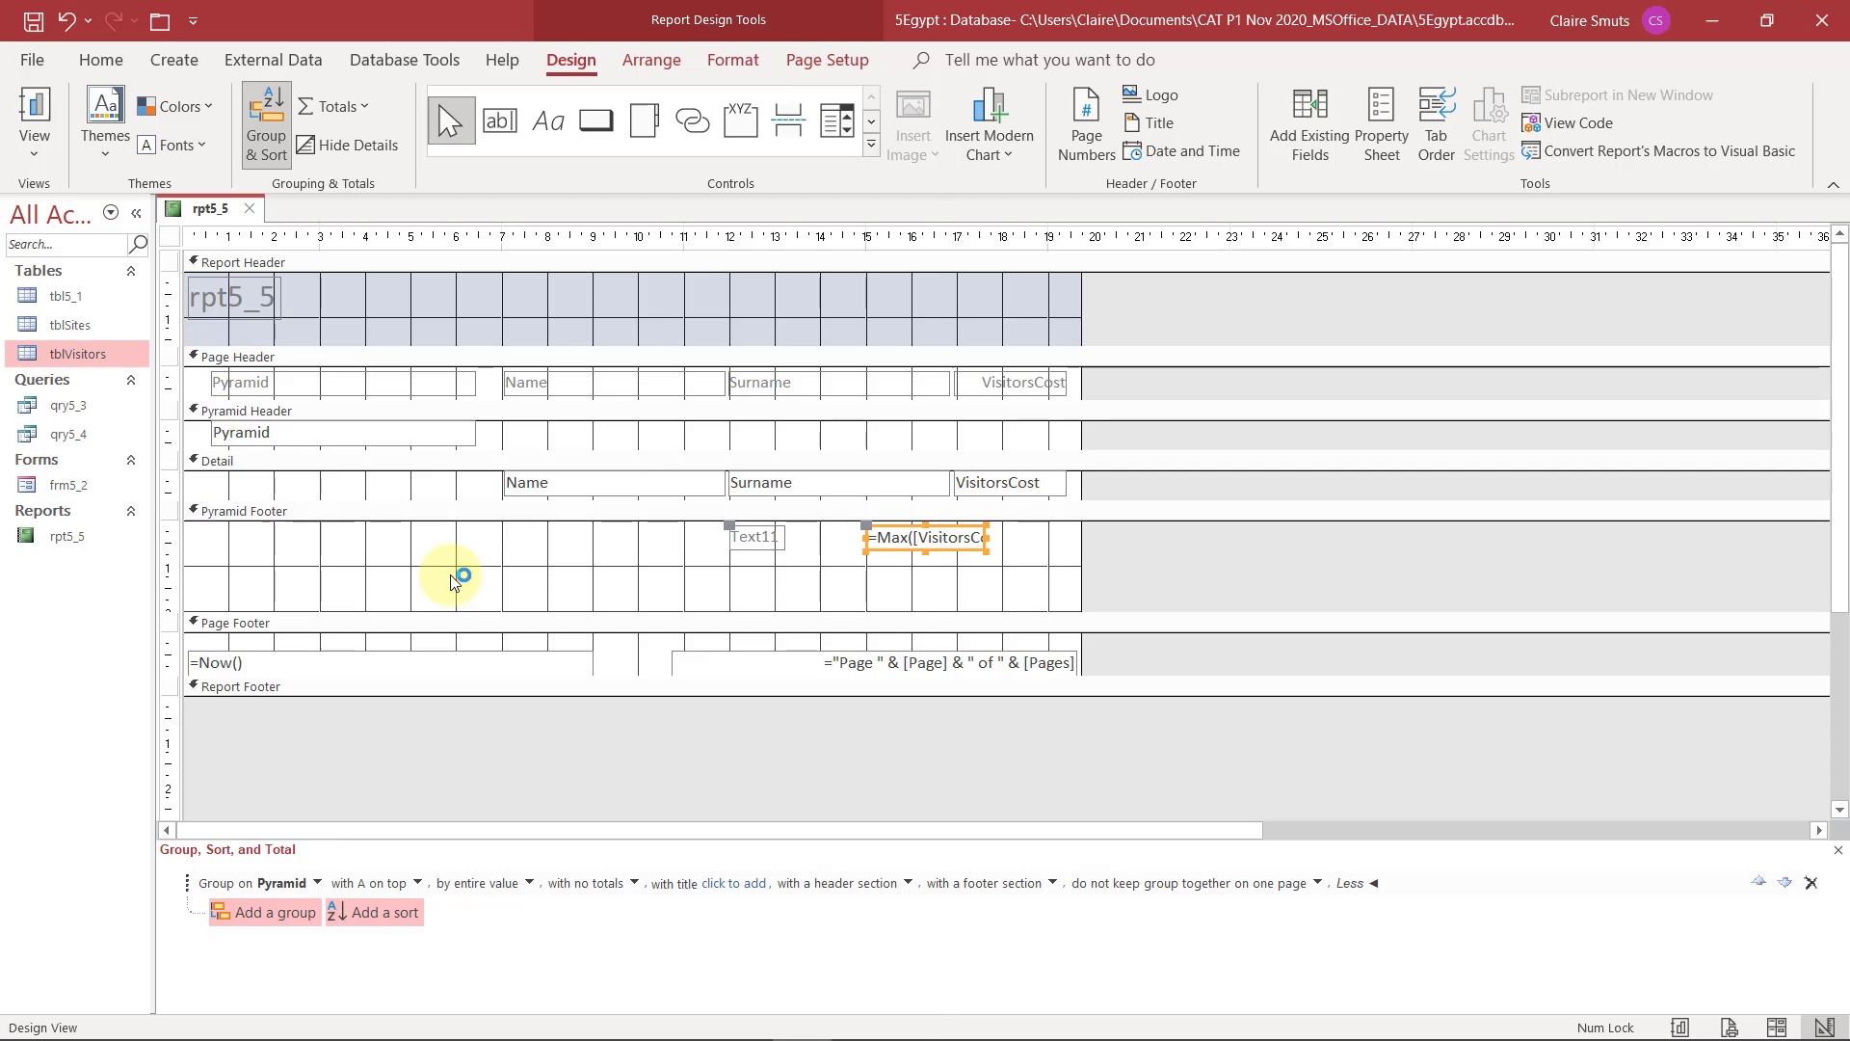
pyautogui.hotkey('alt', 'Tab')
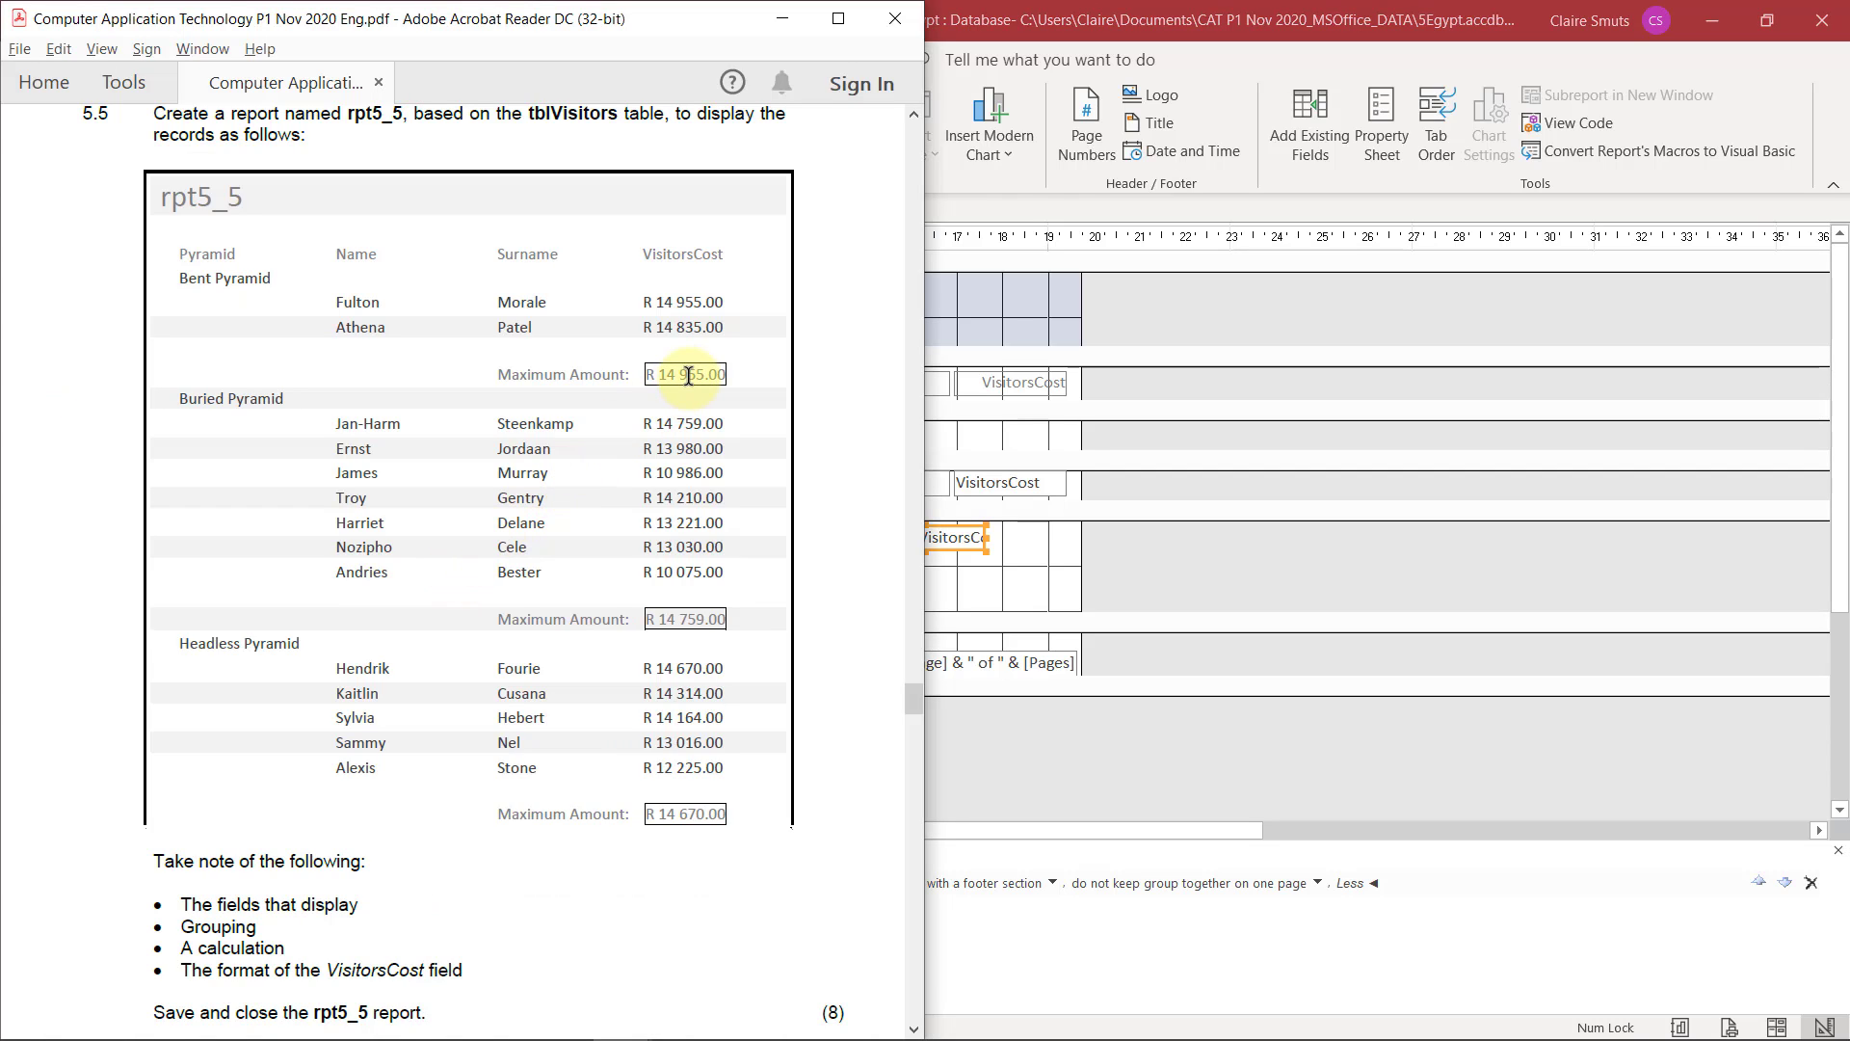